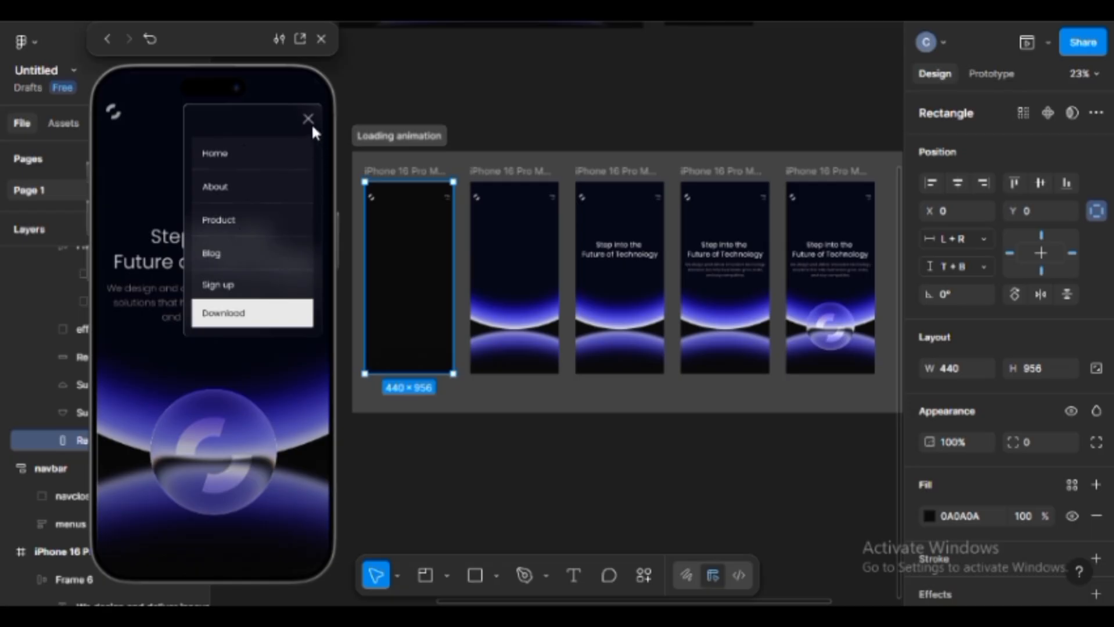
Preview the phone prototype's navigation menu by closing and reopening it
{"action": "left_click", "coordinate": [309, 122]}
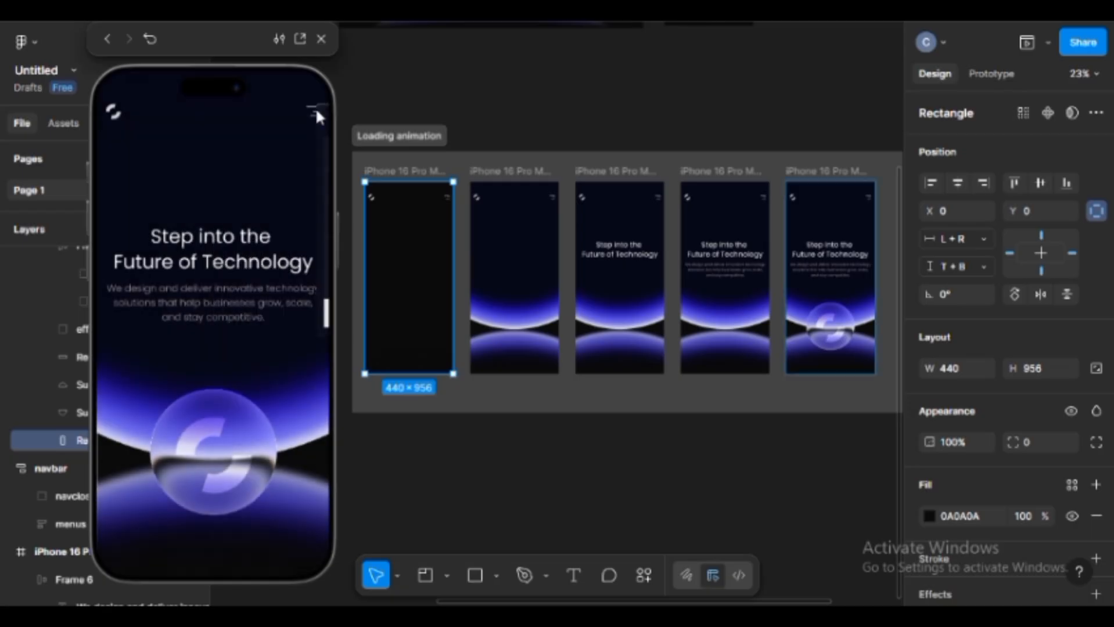
{"action": "left_click", "coordinate": [316, 112]}
{"action": "left_click", "coordinate": [135, 161]}
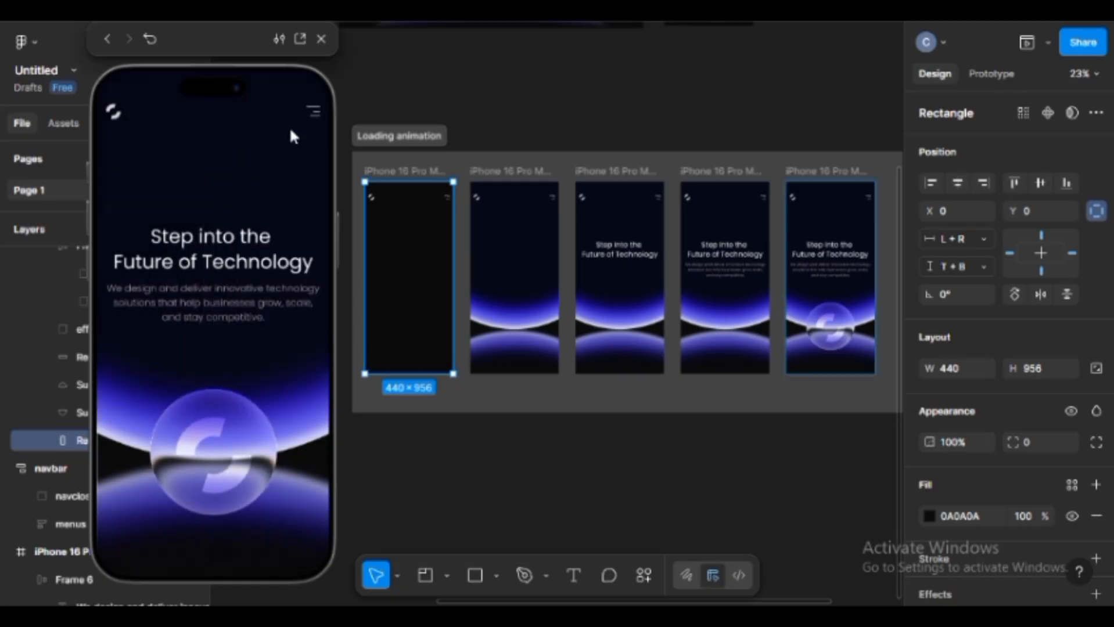
{"action": "left_click", "coordinate": [313, 113]}
{"action": "left_click", "coordinate": [307, 121]}
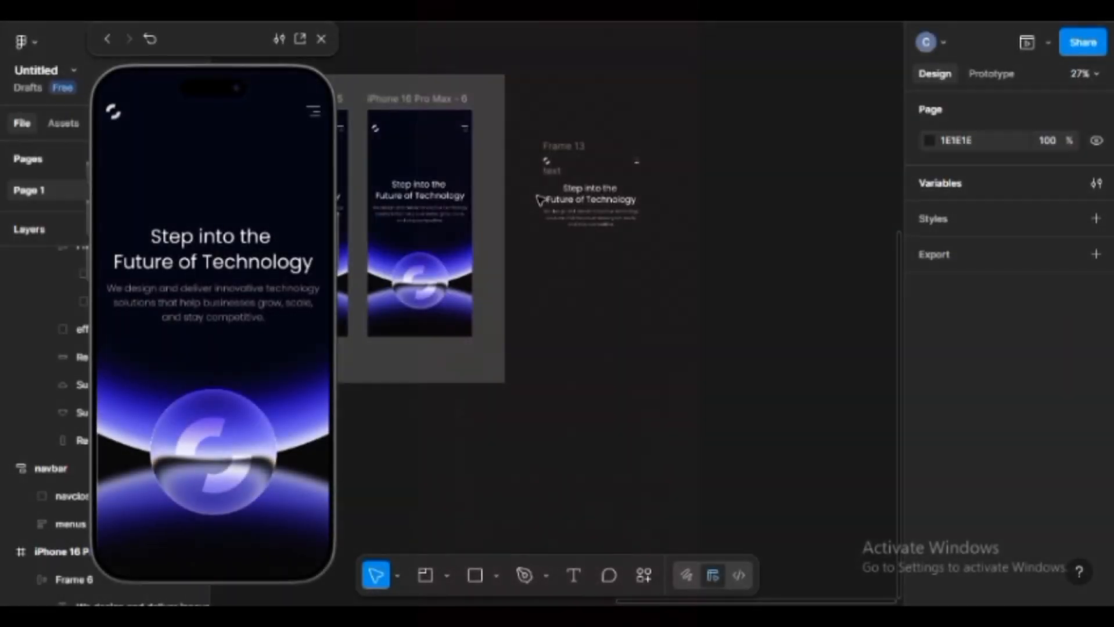
Examine the separate navbar and hero text frames beside the Loading animation section, closing the prototype preview
{"action": "scroll", "coordinate": [664, 157], "scroll_direction": "right", "scroll_amount": 3}
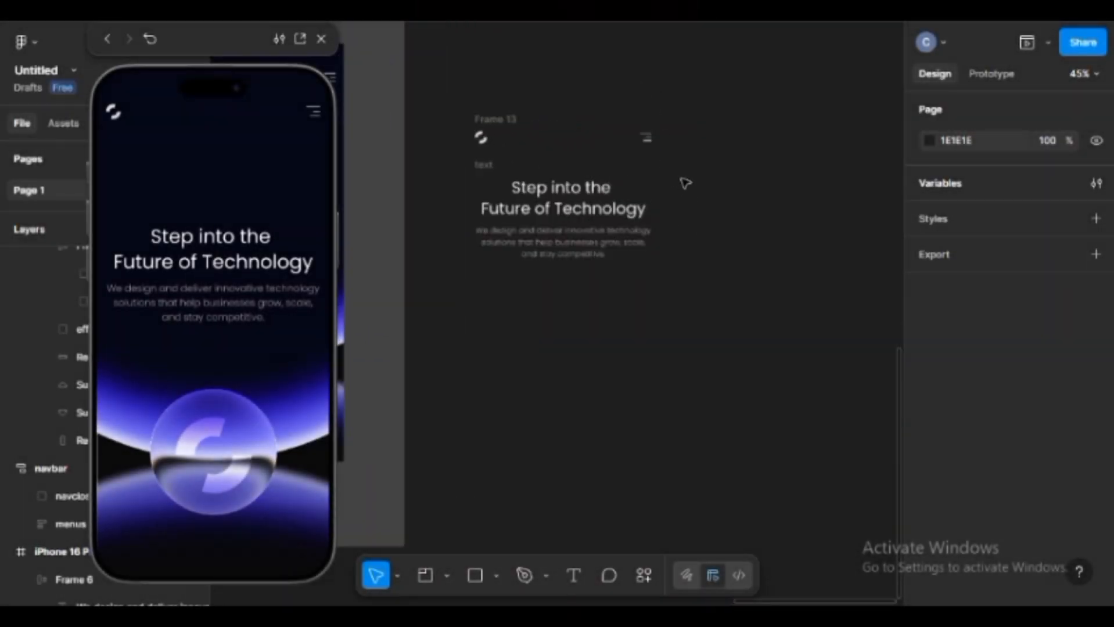
{"action": "scroll", "coordinate": [684, 181], "scroll_direction": "up", "scroll_amount": 5}
{"action": "scroll", "coordinate": [685, 184], "scroll_direction": "down", "scroll_amount": 4}
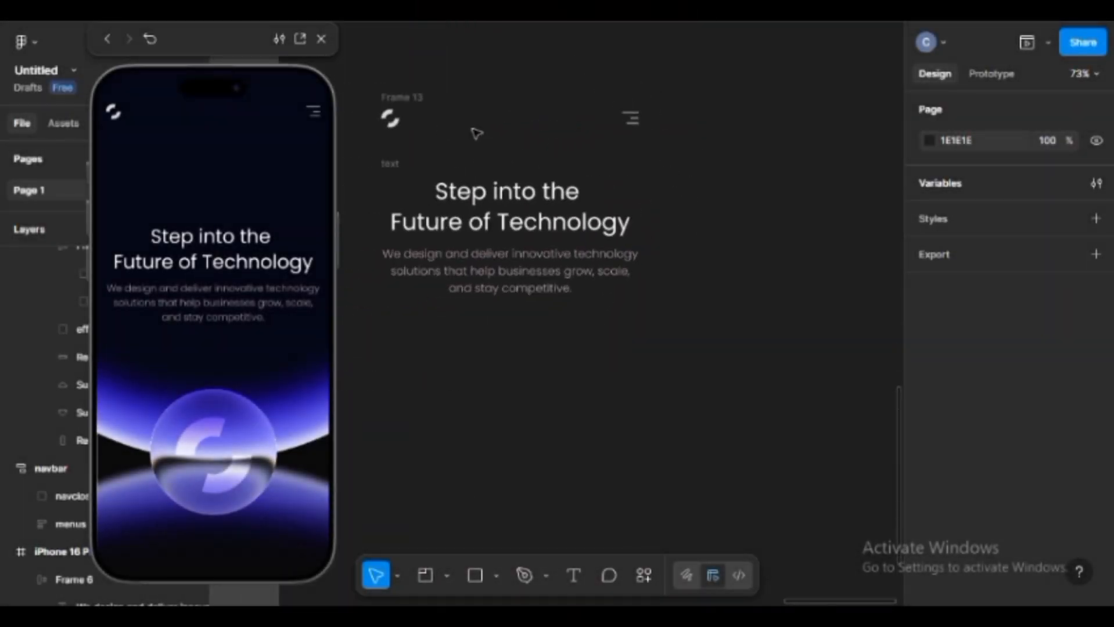
{"action": "left_click_drag", "start_coordinate": [464, 188], "coordinate": [672, 344]}
{"action": "left_click", "coordinate": [720, 282]}
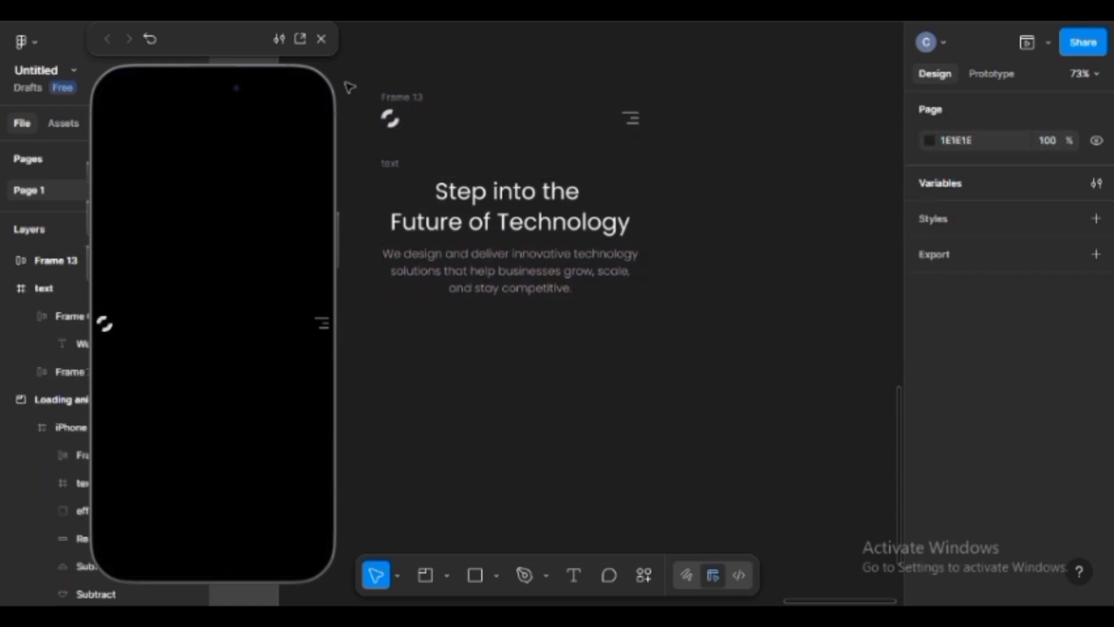
{"action": "left_click", "coordinate": [321, 39]}
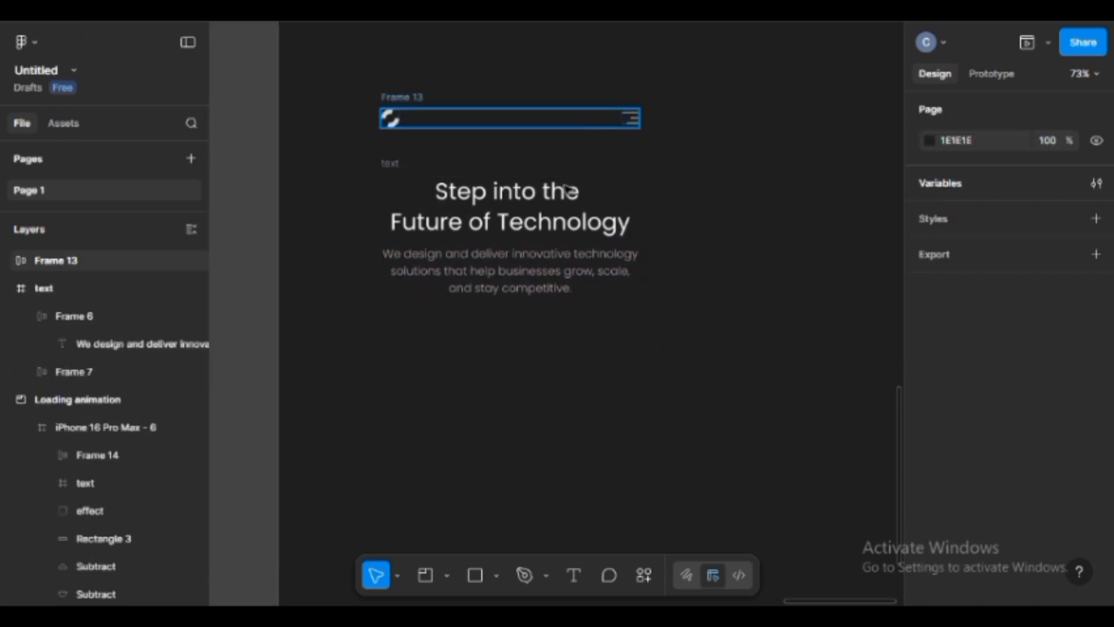
{"action": "left_click", "coordinate": [566, 119]}
{"action": "left_click", "coordinate": [540, 209]}
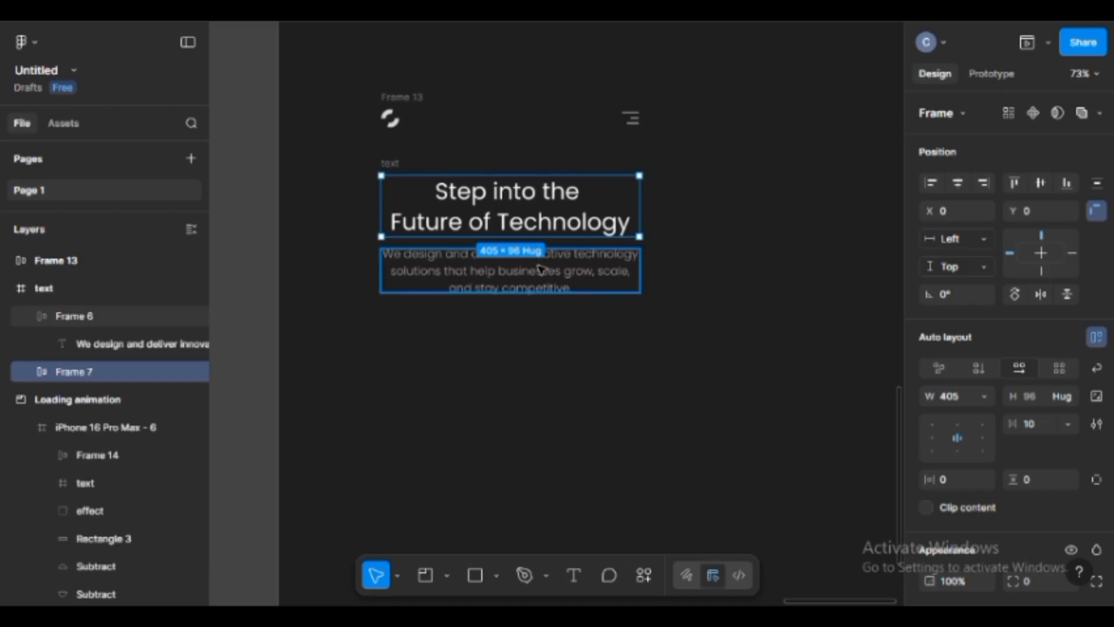
{"action": "left_click", "coordinate": [539, 267]}
{"action": "left_click", "coordinate": [690, 196]}
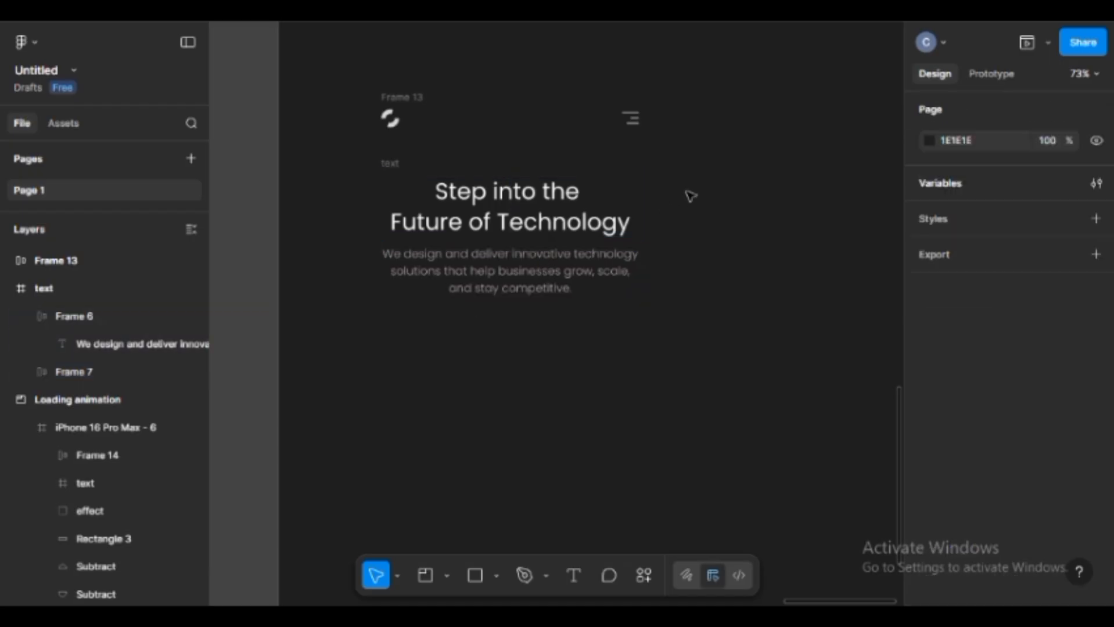
Add an iPhone 16 Pro Max frame and place it clear of the navbar and text frames, at about X 5408, Y 1768
{"action": "left_click", "coordinate": [448, 575]}
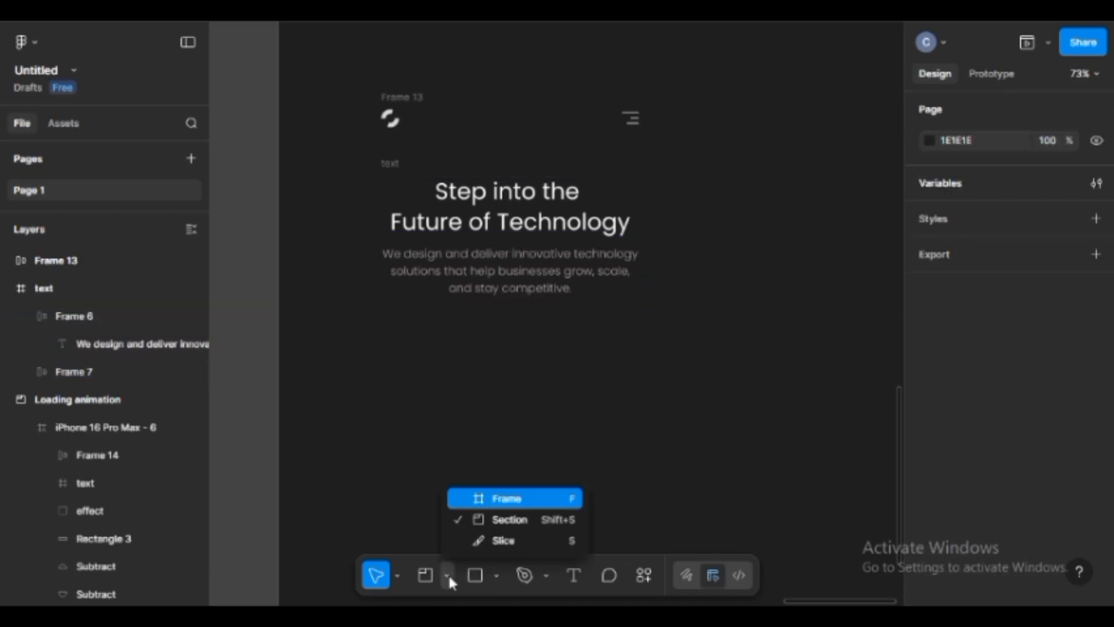
{"action": "left_click", "coordinate": [490, 499]}
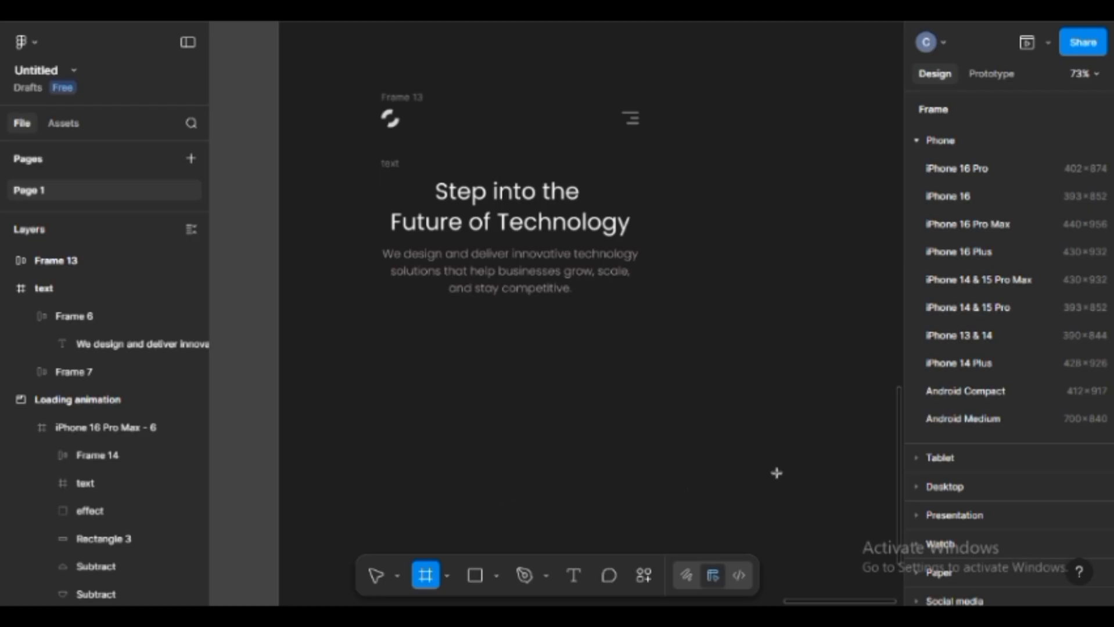
{"action": "left_click", "coordinate": [1004, 224]}
{"action": "scroll", "coordinate": [559, 226], "scroll_direction": "down", "scroll_amount": 5}
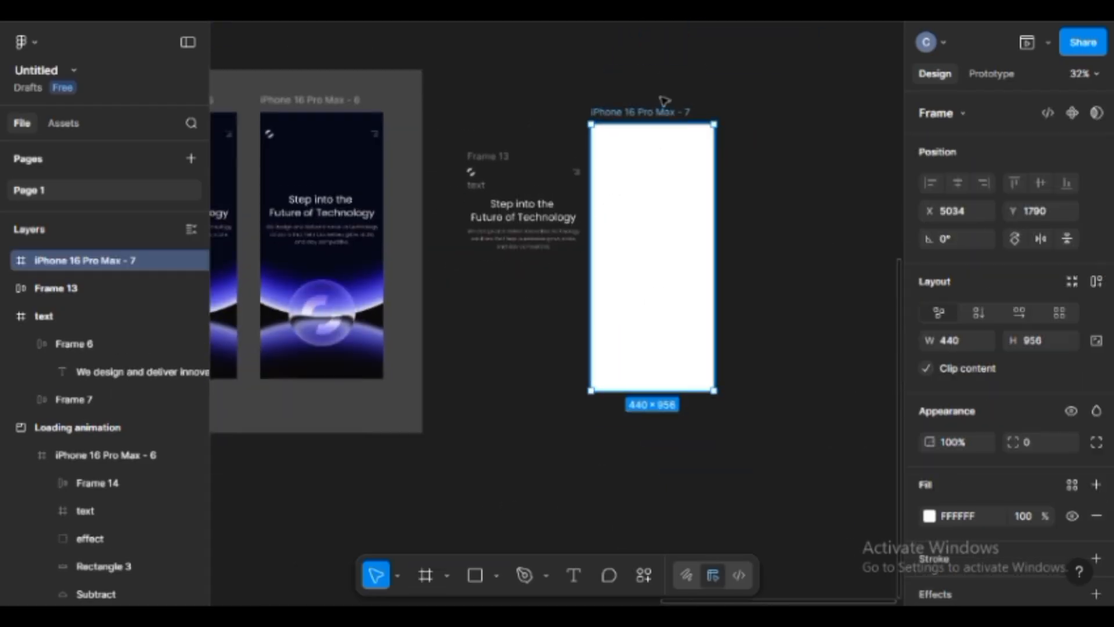
{"action": "left_click_drag", "start_coordinate": [662, 110], "coordinate": [766, 103]}
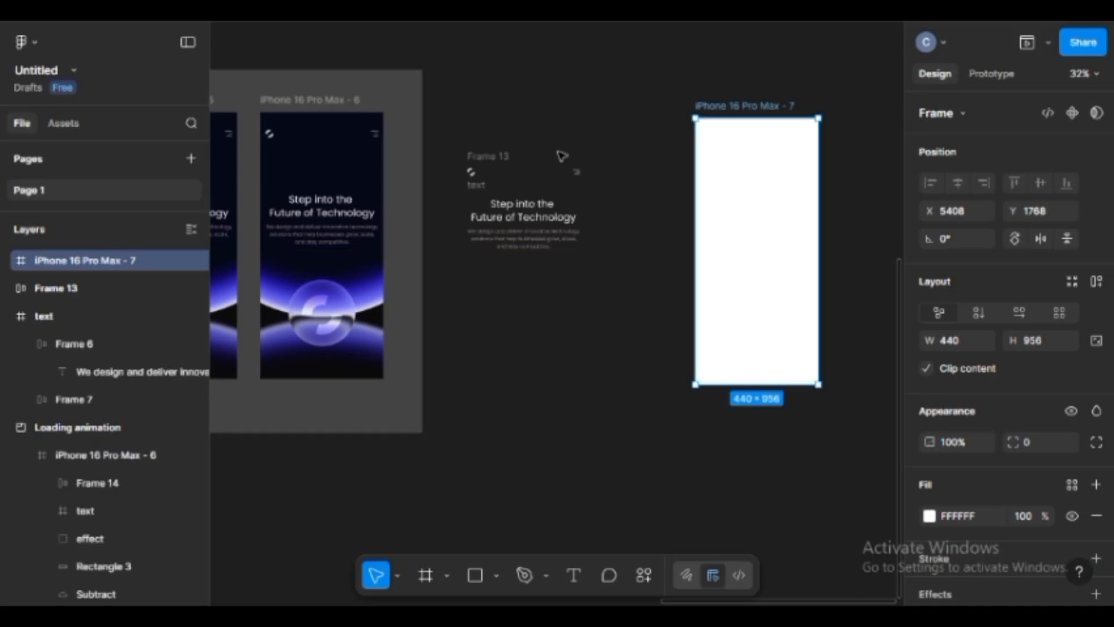
Draw a 440 × 956 rectangle covering the whole new phone frame
{"action": "left_click_drag", "start_coordinate": [340, 174], "coordinate": [837, 184]}
{"action": "scroll", "coordinate": [523, 187], "scroll_direction": "left", "scroll_amount": 5}
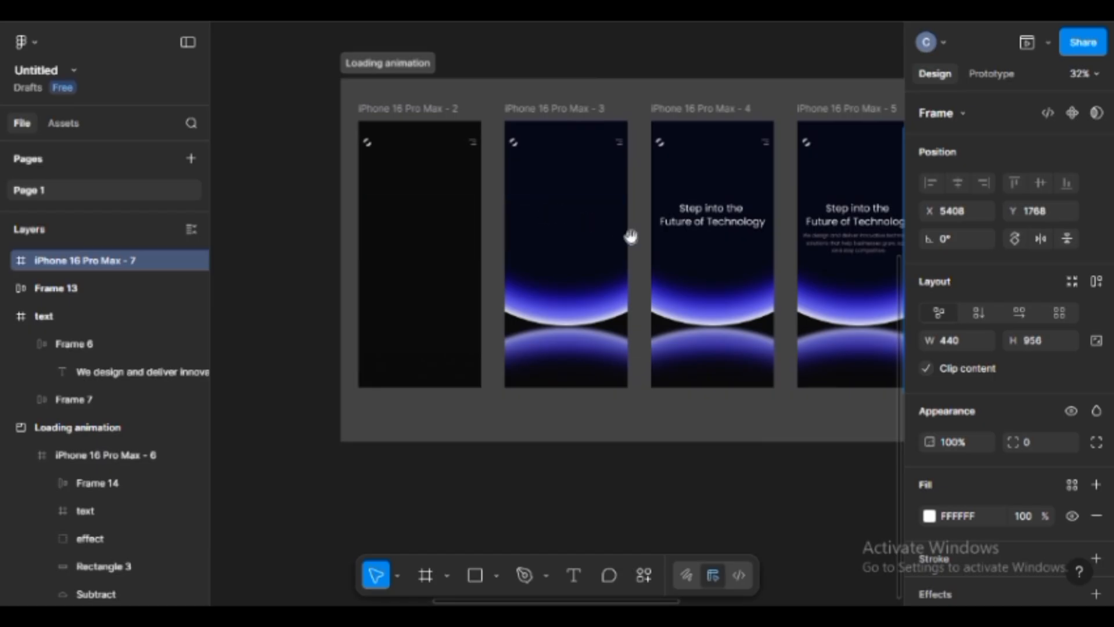
{"action": "left_click_drag", "start_coordinate": [641, 251], "coordinate": [273, 193]}
{"action": "left_click_drag", "start_coordinate": [643, 206], "coordinate": [400, 244]}
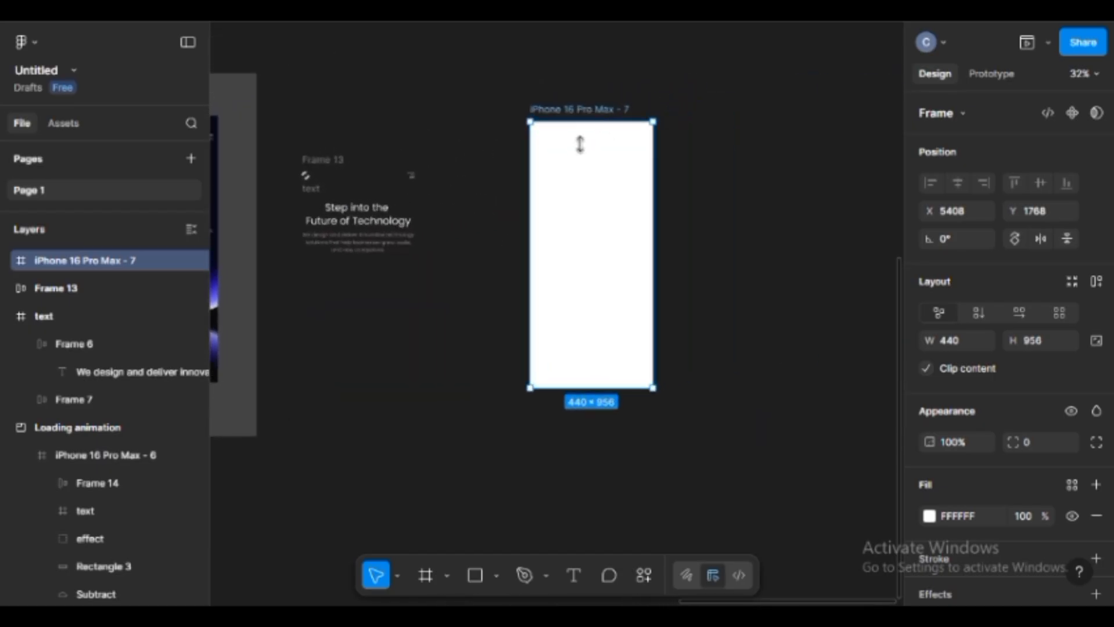
{"action": "left_click", "coordinate": [475, 576]}
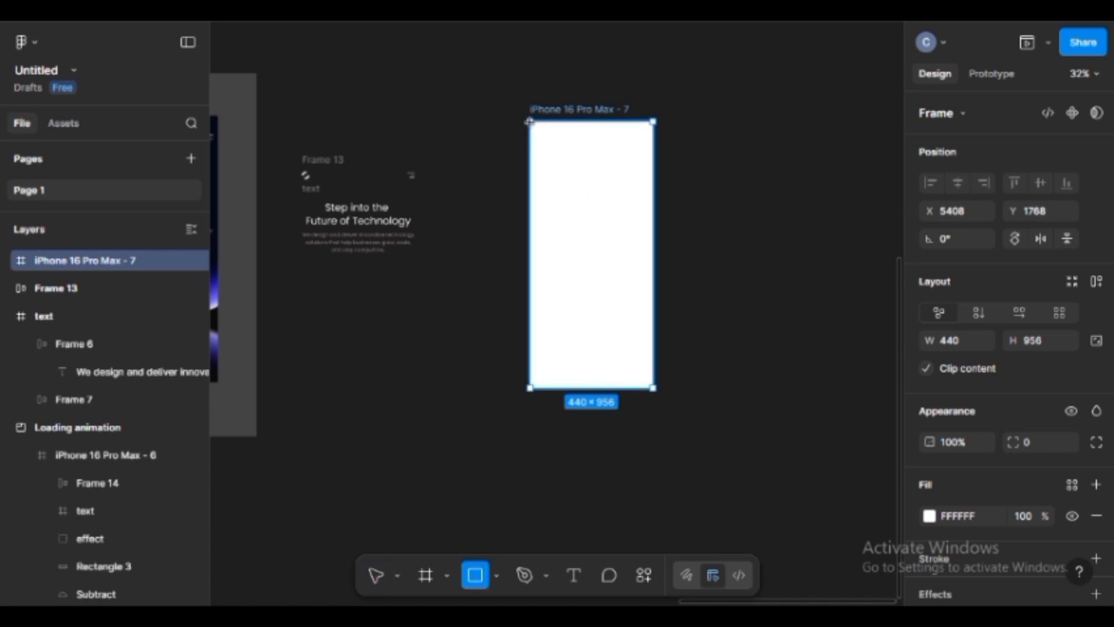
{"action": "left_click_drag", "start_coordinate": [530, 121], "coordinate": [653, 388]}
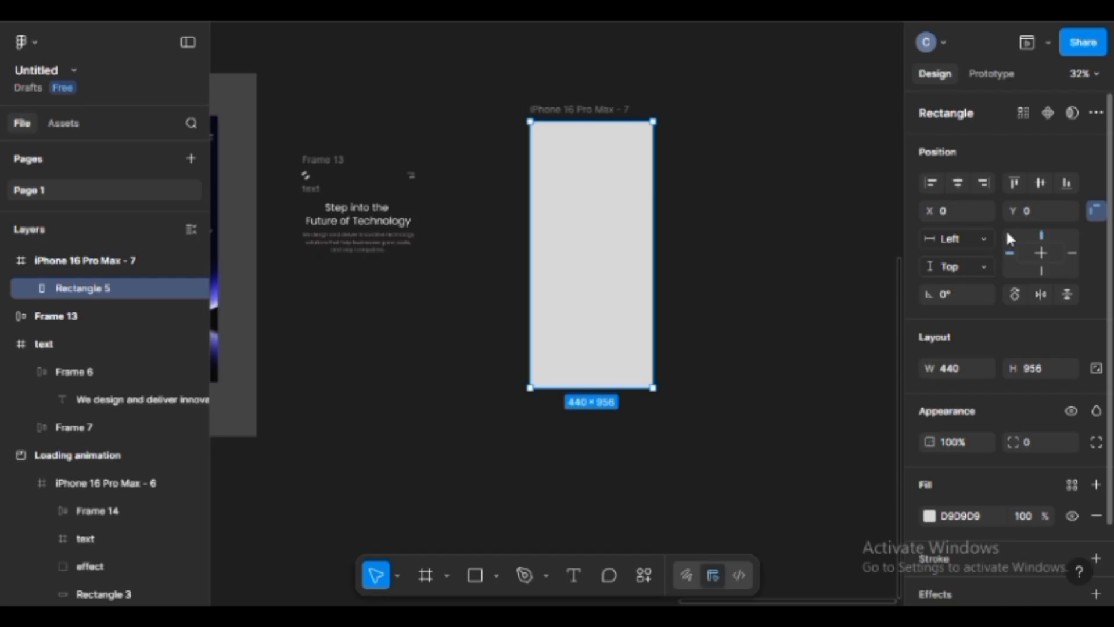
Set the rectangle's constraints to Left + Right and Top + Bottom
{"action": "left_click", "coordinate": [981, 239]}
{"action": "left_click", "coordinate": [982, 281]}
{"action": "left_click", "coordinate": [981, 267]}
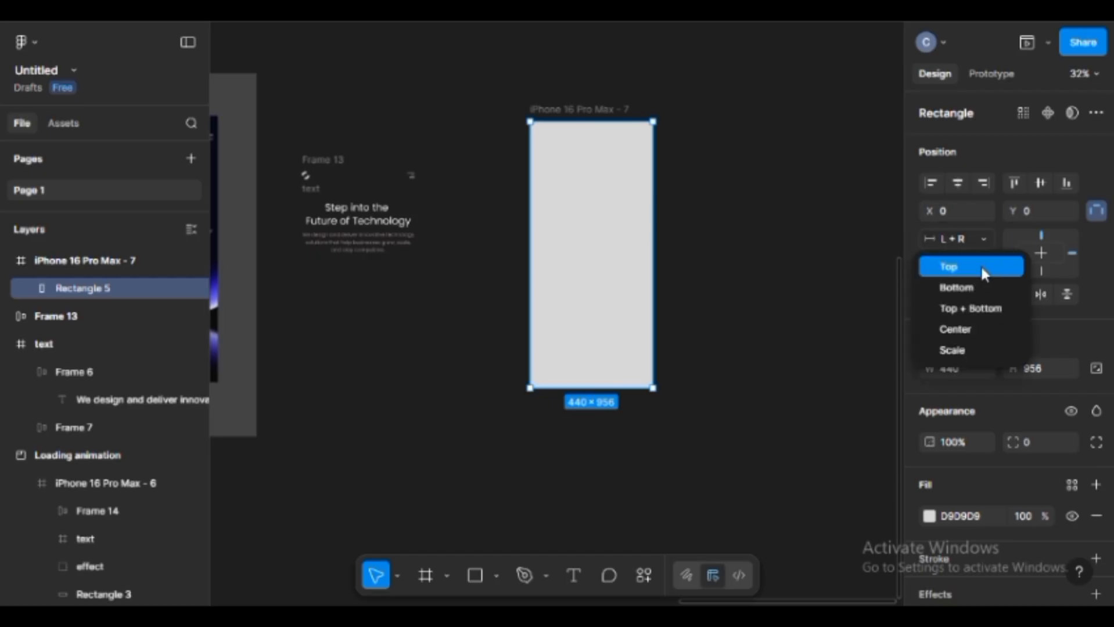
Test the rectangle's constraints by stretching the phone frame's height to about 984, and set it back to 956
{"action": "left_click", "coordinate": [602, 110]}
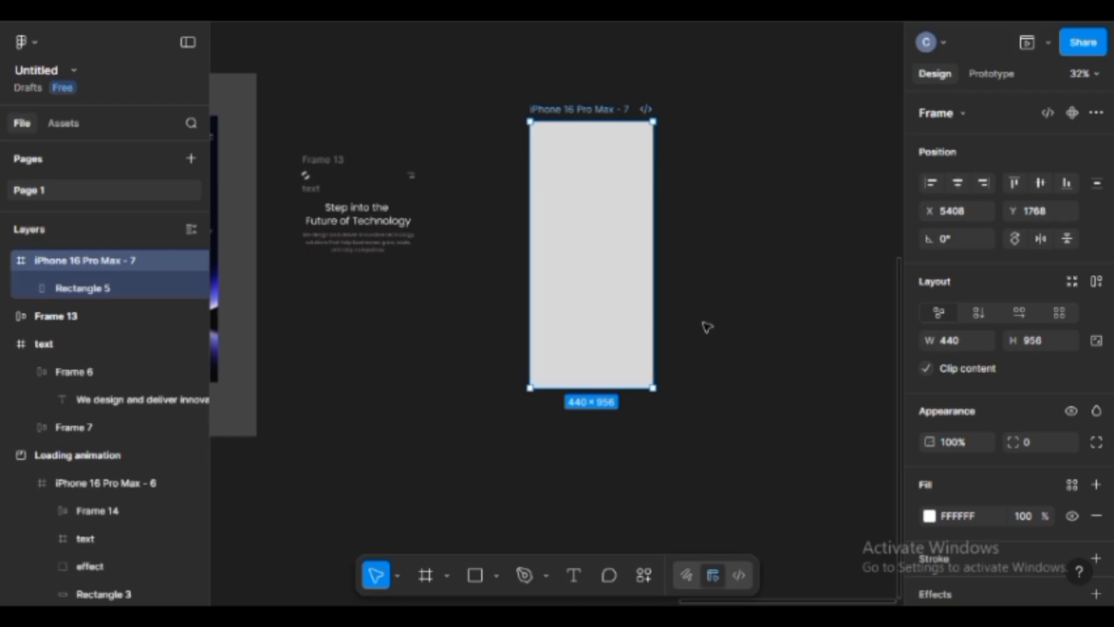
{"action": "mouse_move", "coordinate": [613, 405]}
{"action": "left_mouse_down"}
{"action": "mouse_move", "coordinate": [615, 464]}
{"action": "mouse_move", "coordinate": [617, 241]}
{"action": "mouse_move", "coordinate": [617, 410]}
{"action": "left_mouse_up"}
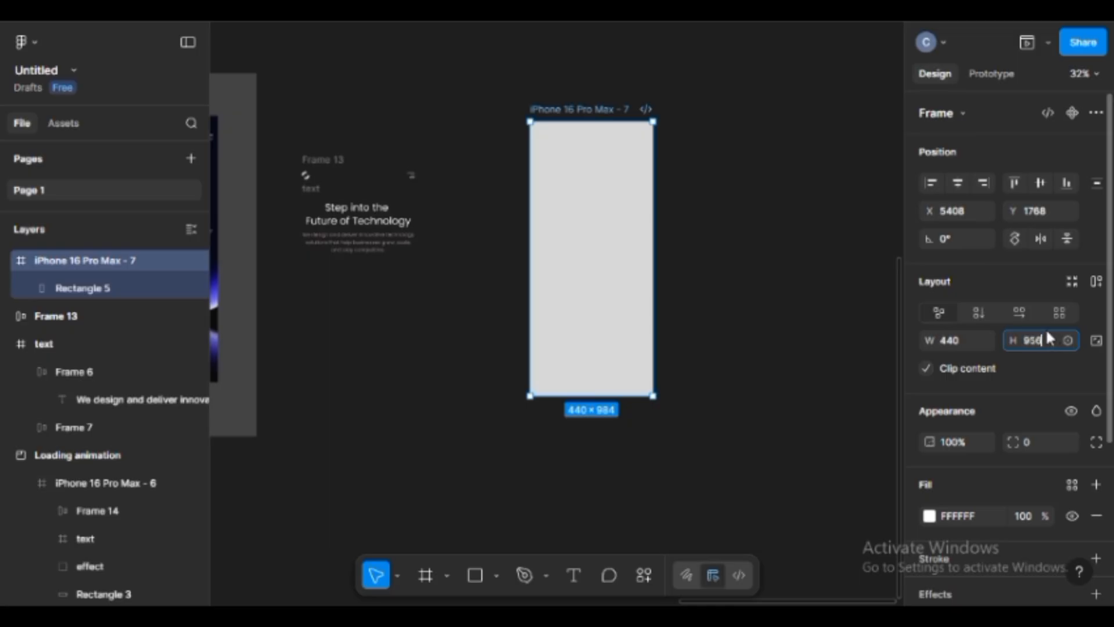
{"action": "key", "text": "Return"}
{"action": "left_click", "coordinate": [671, 95]}
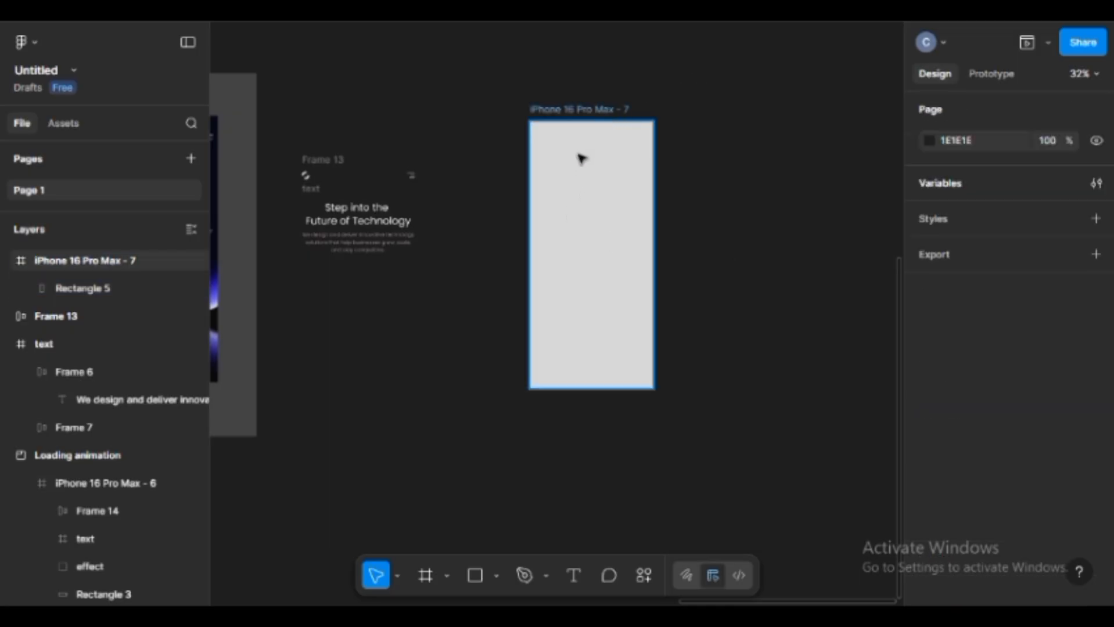
Change the background rectangle's fill to the page colour 0A0A0A
{"action": "left_click", "coordinate": [592, 172]}
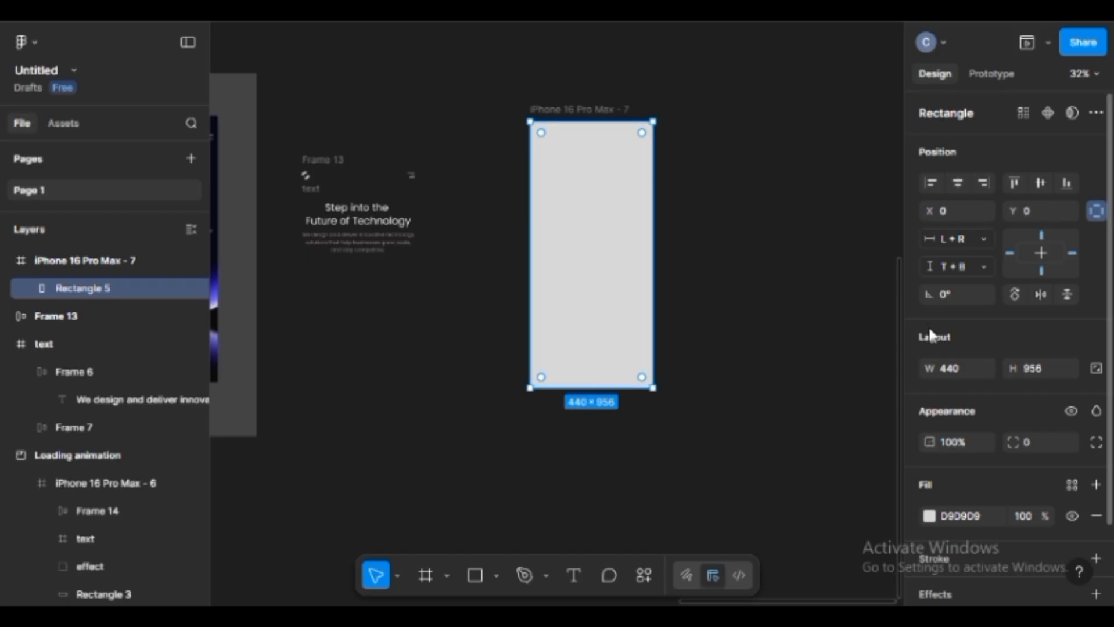
{"action": "scroll", "coordinate": [941, 336], "scroll_direction": "down", "scroll_amount": 3}
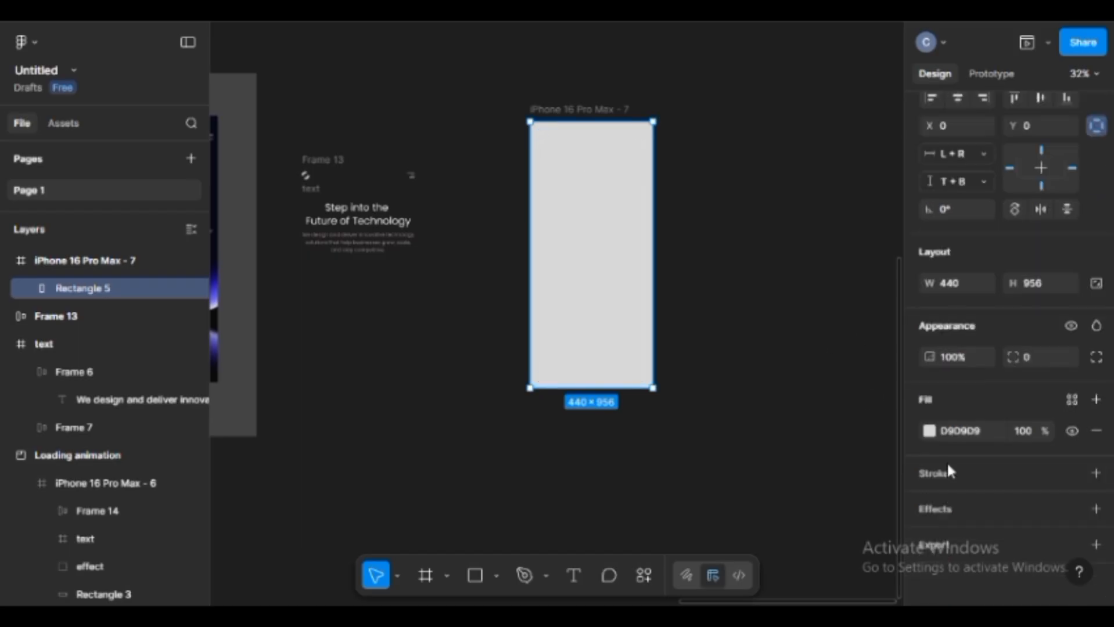
{"action": "left_click", "coordinate": [930, 434]}
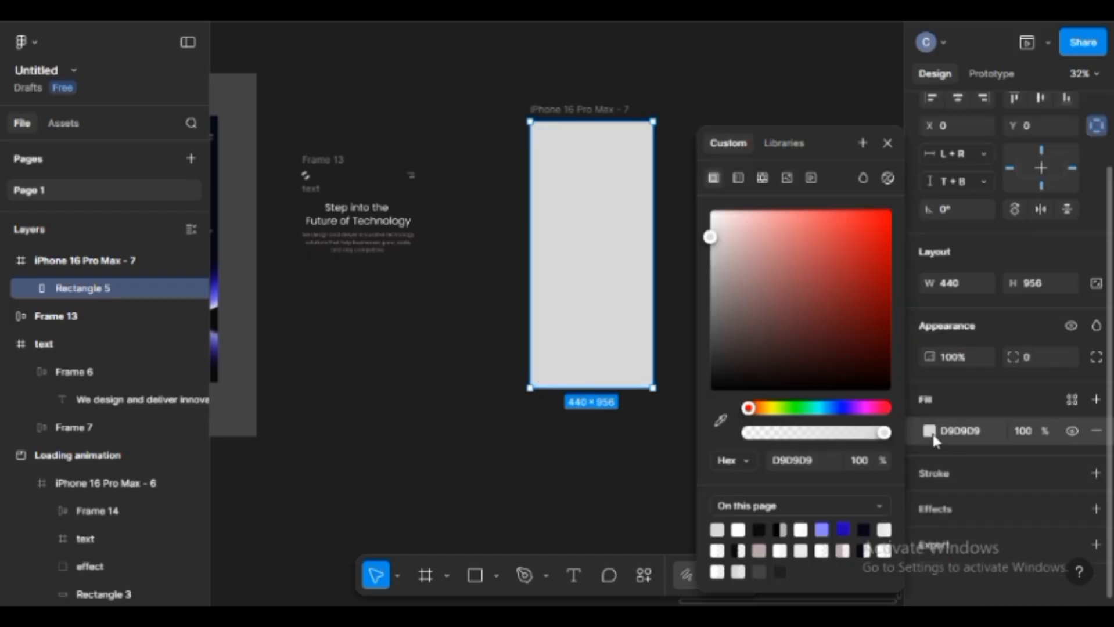
{"action": "left_click", "coordinate": [759, 529]}
{"action": "left_click", "coordinate": [888, 143]}
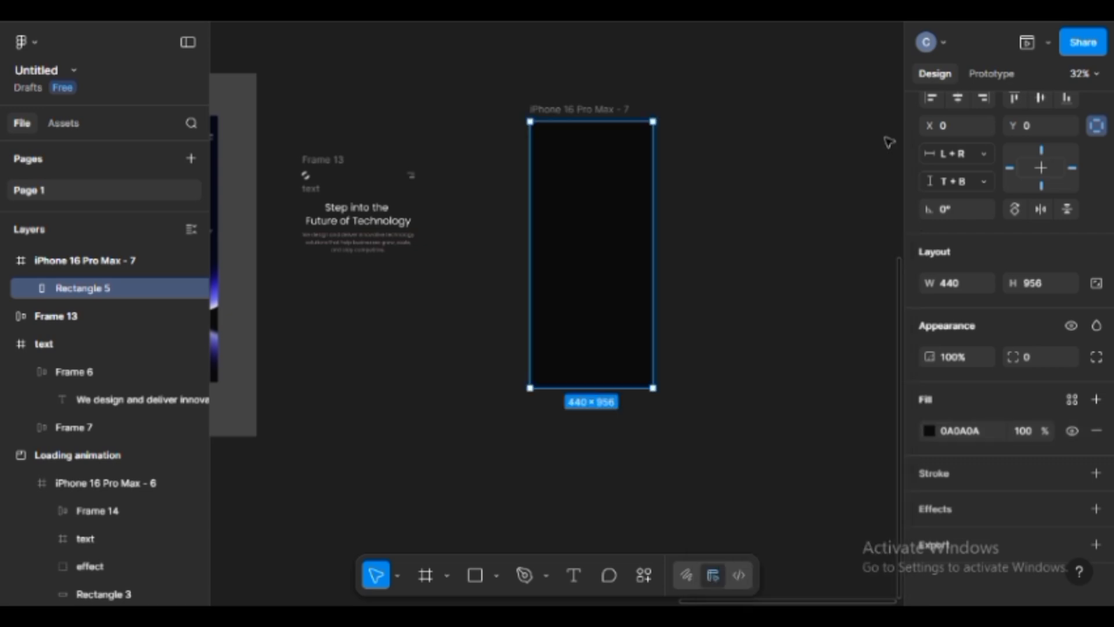
{"action": "left_click", "coordinate": [751, 135]}
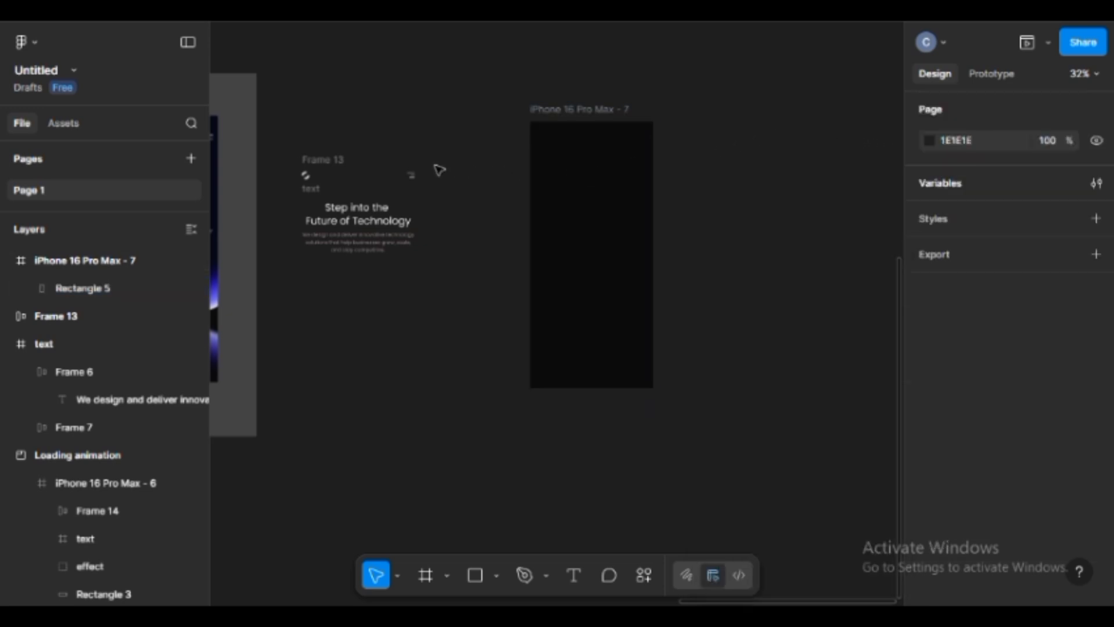
Move the navbar frame into the new phone frame, centre it horizontally and set its Y position to 64
{"action": "left_click", "coordinate": [401, 178]}
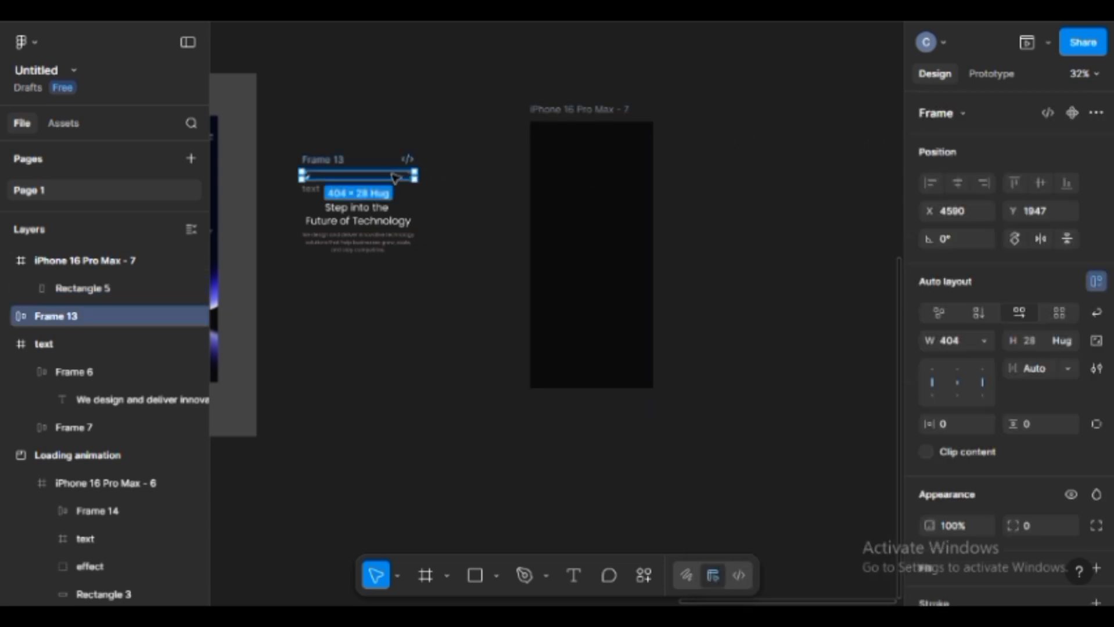
{"action": "left_click_drag", "start_coordinate": [371, 180], "coordinate": [607, 154]}
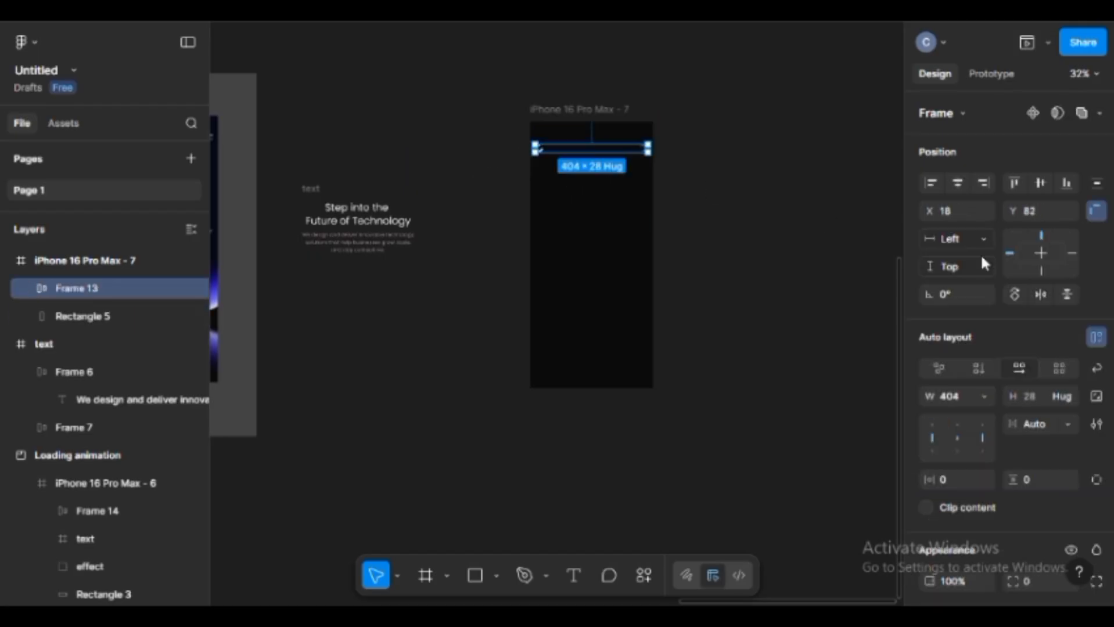
{"action": "left_click", "coordinate": [958, 183]}
{"action": "left_click", "coordinate": [600, 141]}
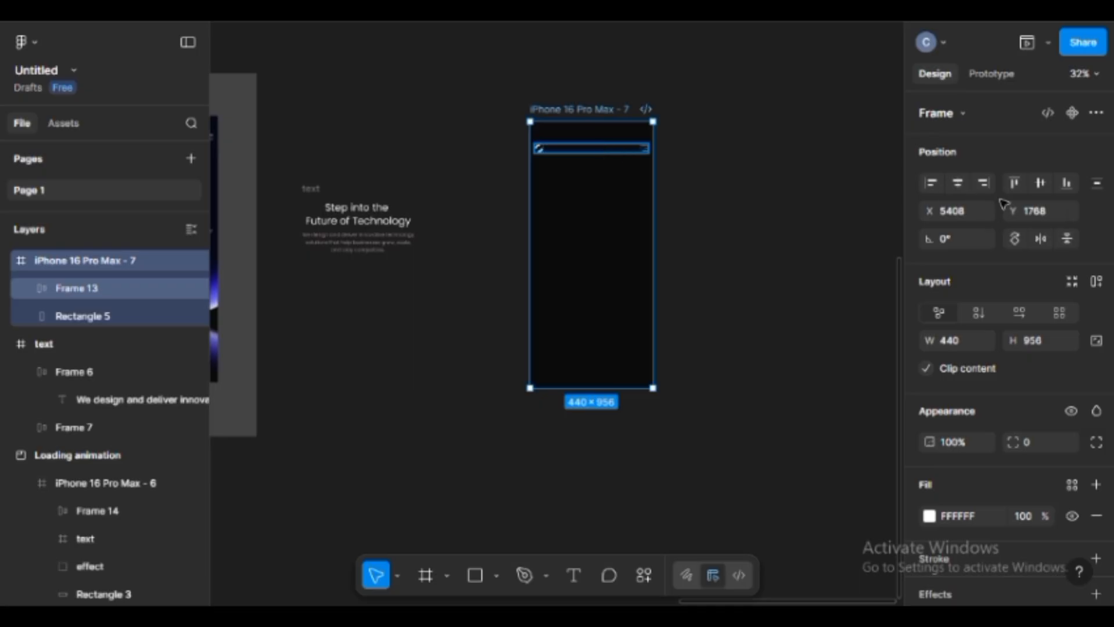
{"action": "left_click", "coordinate": [1040, 211]}
{"action": "type", "text": "64"}
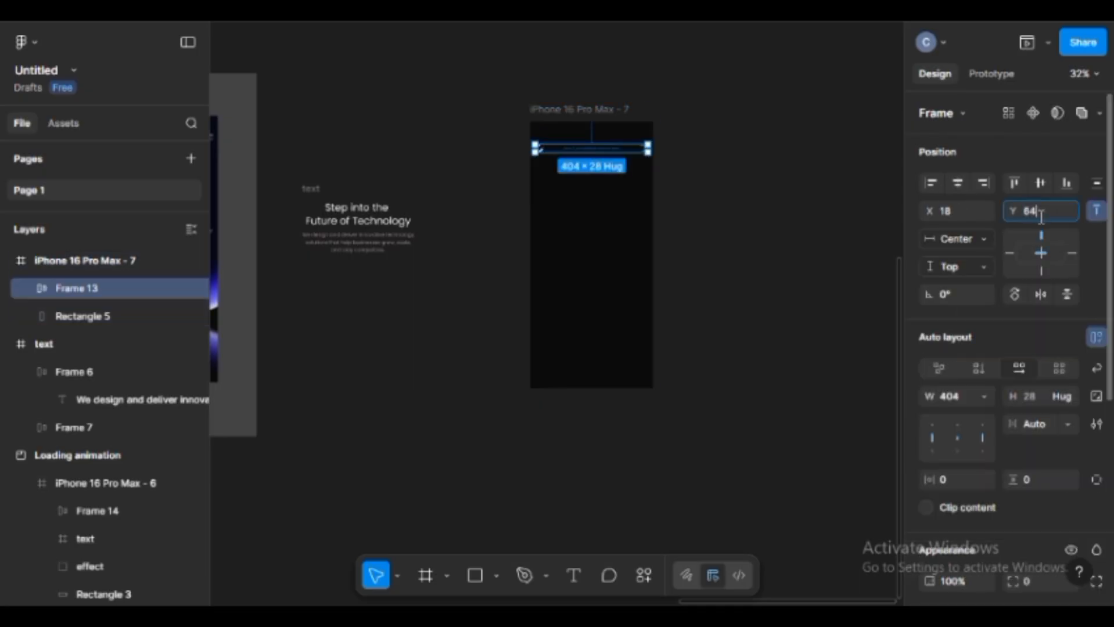
{"action": "key", "text": "Return"}
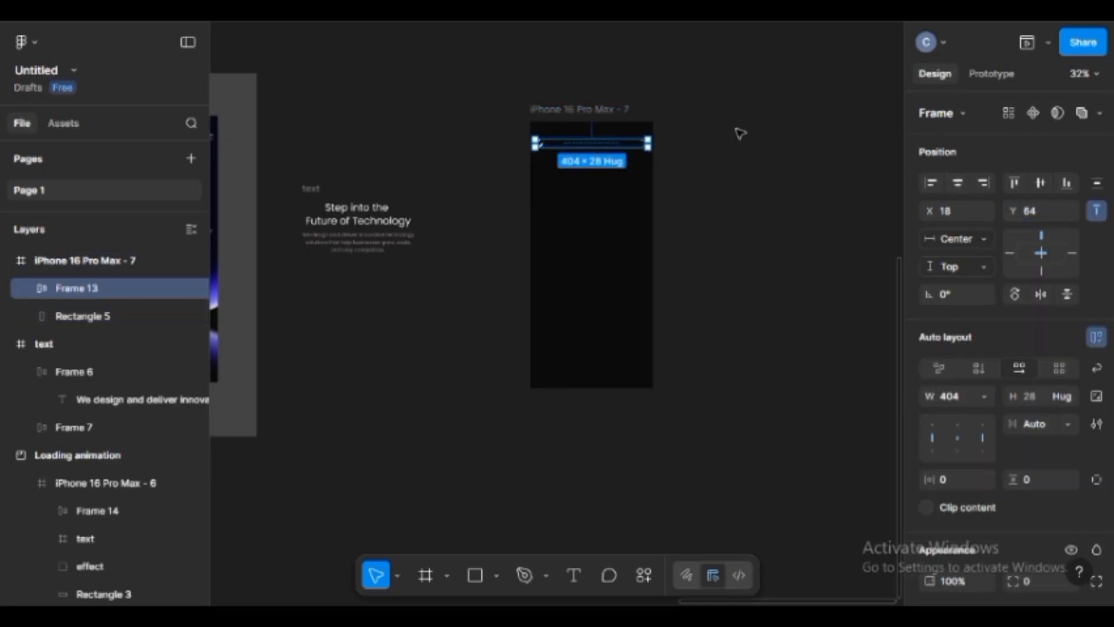
{"action": "left_click", "coordinate": [715, 127]}
Add a column layout guide to the new phone frame with a count of 12
{"action": "left_click", "coordinate": [617, 112]}
{"action": "scroll", "coordinate": [1074, 400], "scroll_direction": "down", "scroll_amount": 5}
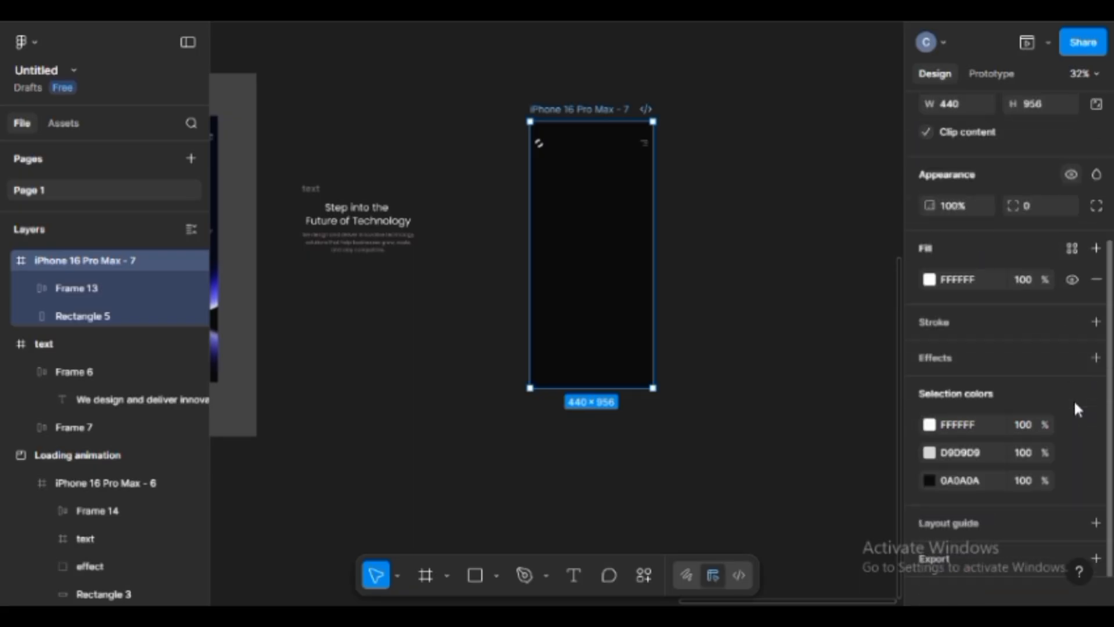
{"action": "left_click", "coordinate": [1096, 509]}
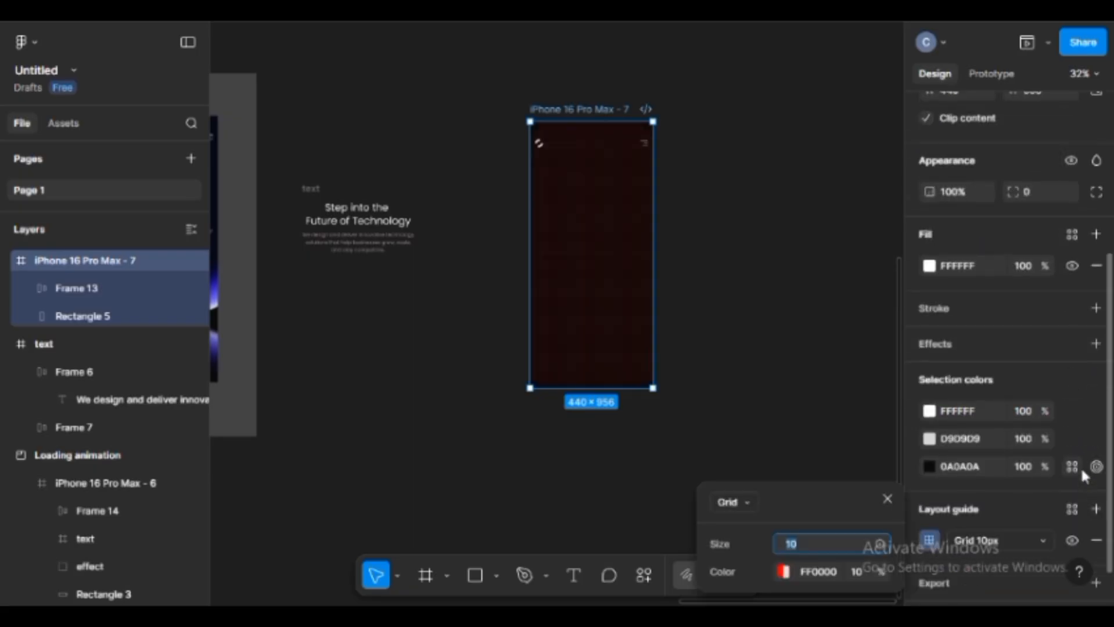
{"action": "left_click", "coordinate": [746, 502]}
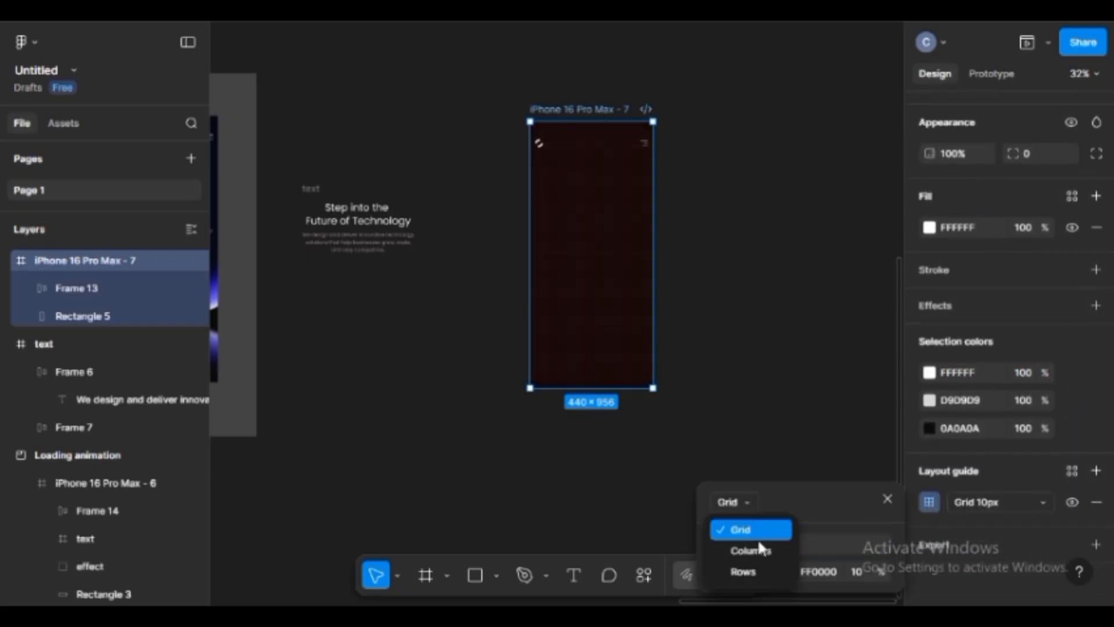
{"action": "left_click", "coordinate": [763, 553]}
{"action": "type", "text": "1"}
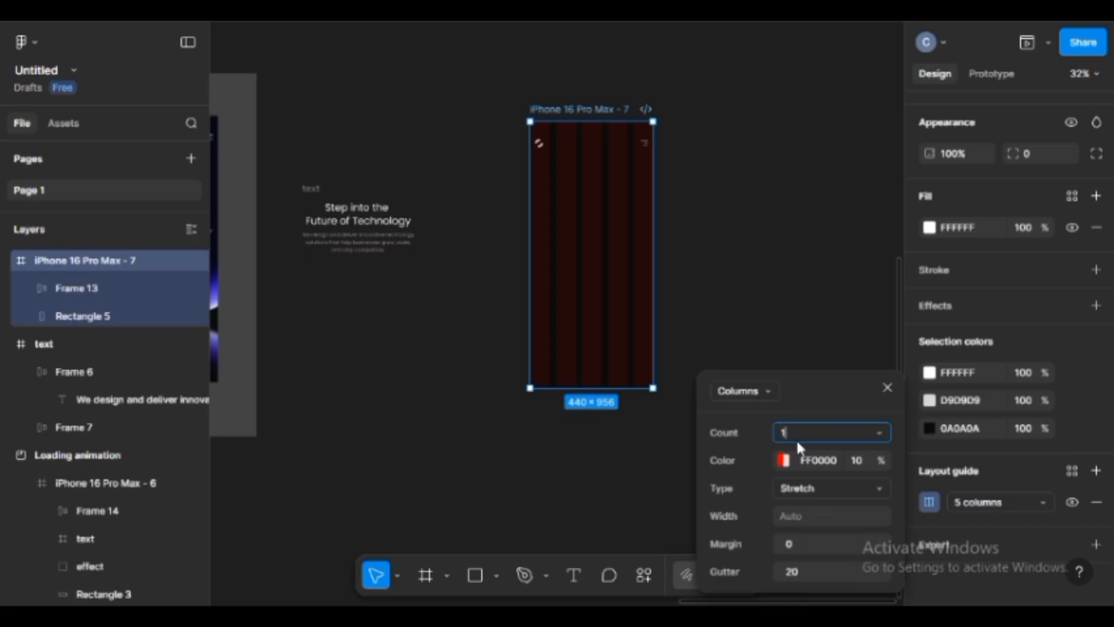
{"action": "type", "text": "2"}
{"action": "left_click", "coordinate": [821, 544]}
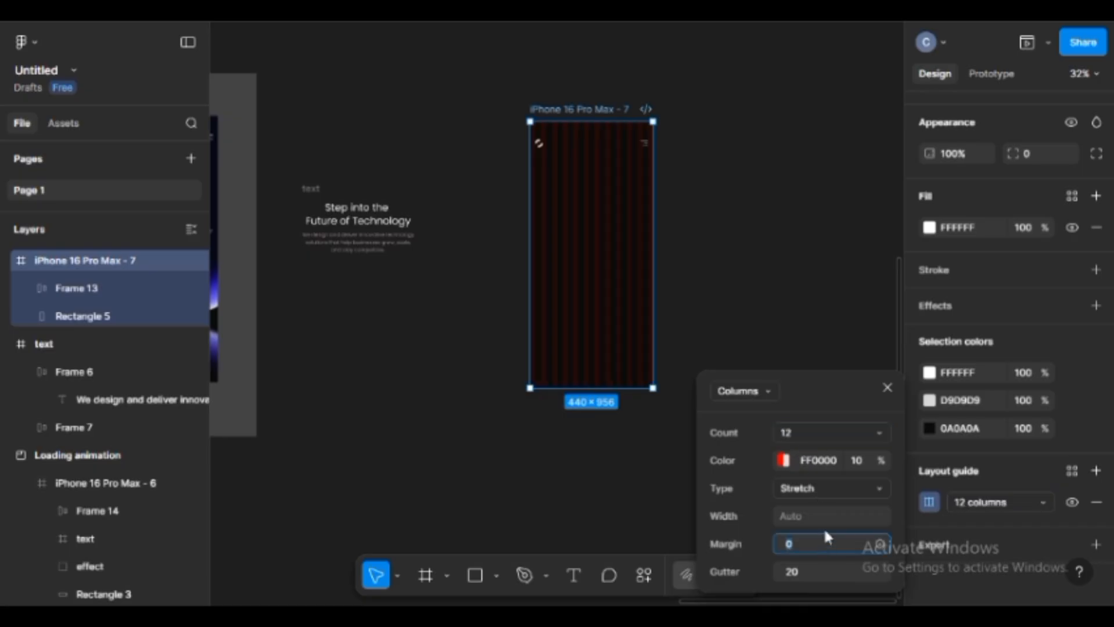
{"action": "left_click", "coordinate": [887, 390]}
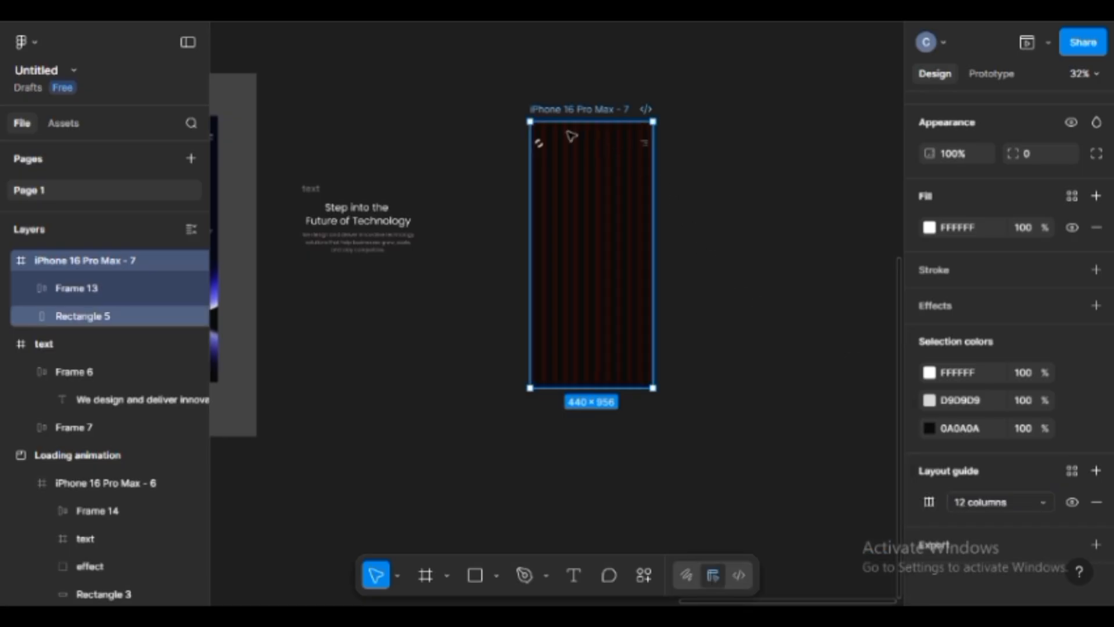
Check how the navbar's logo and menu icon line up with the column guides on the phone frame
{"action": "scroll", "coordinate": [555, 157], "scroll_direction": "up", "scroll_amount": 5}
{"action": "scroll", "coordinate": [554, 172], "scroll_direction": "up", "scroll_amount": 5}
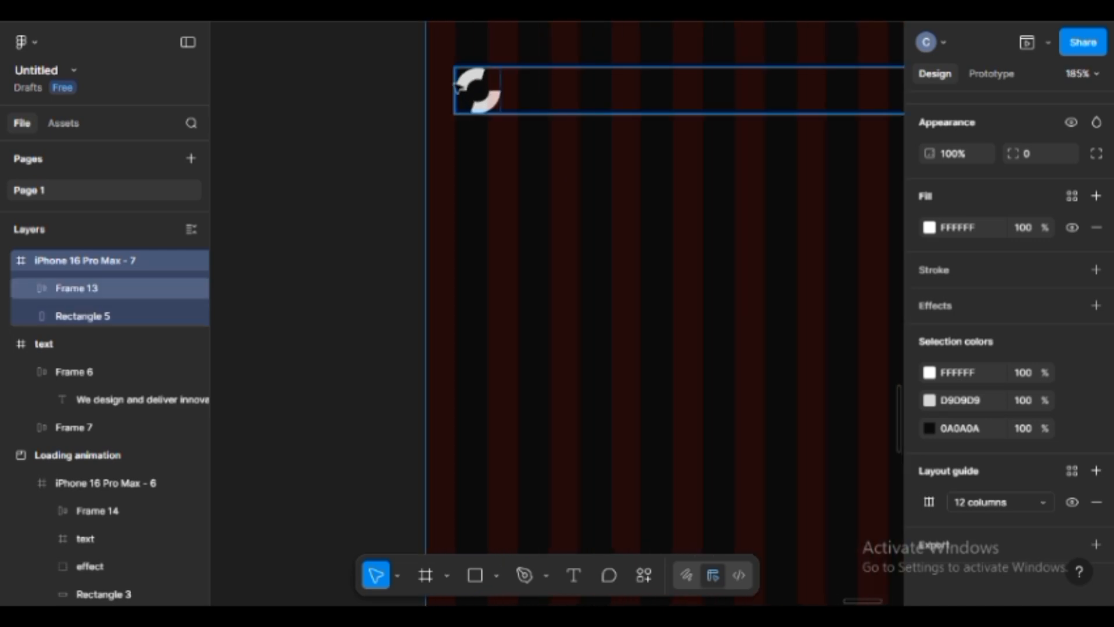
{"action": "scroll", "coordinate": [456, 87], "scroll_direction": "down", "scroll_amount": 5}
{"action": "scroll", "coordinate": [750, 91], "scroll_direction": "up", "scroll_amount": 3}
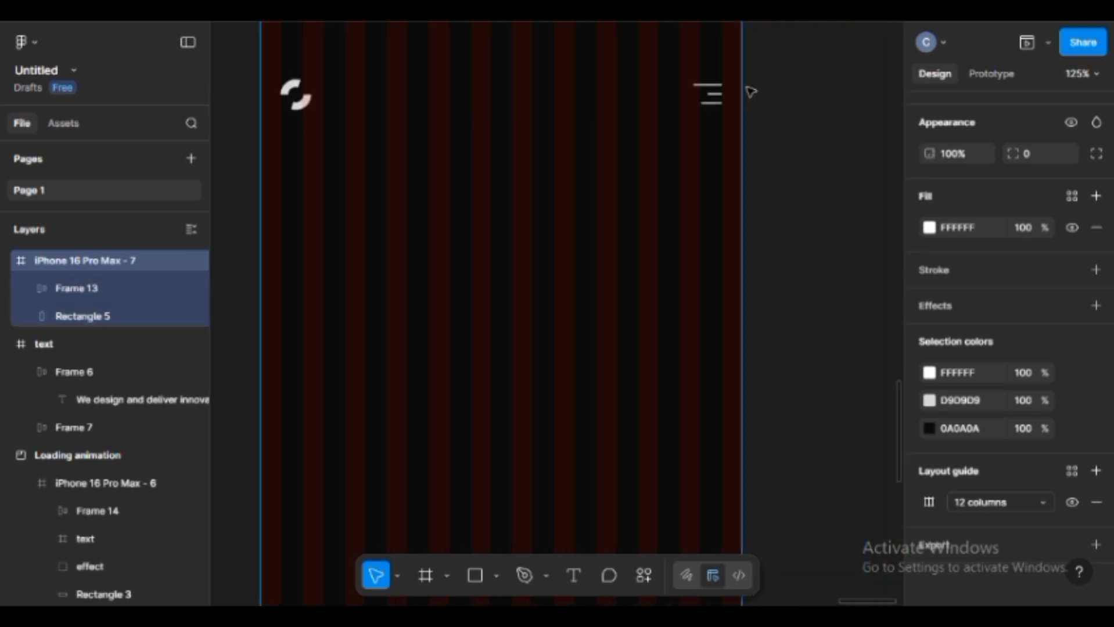
{"action": "scroll", "coordinate": [750, 91], "scroll_direction": "up", "scroll_amount": 4}
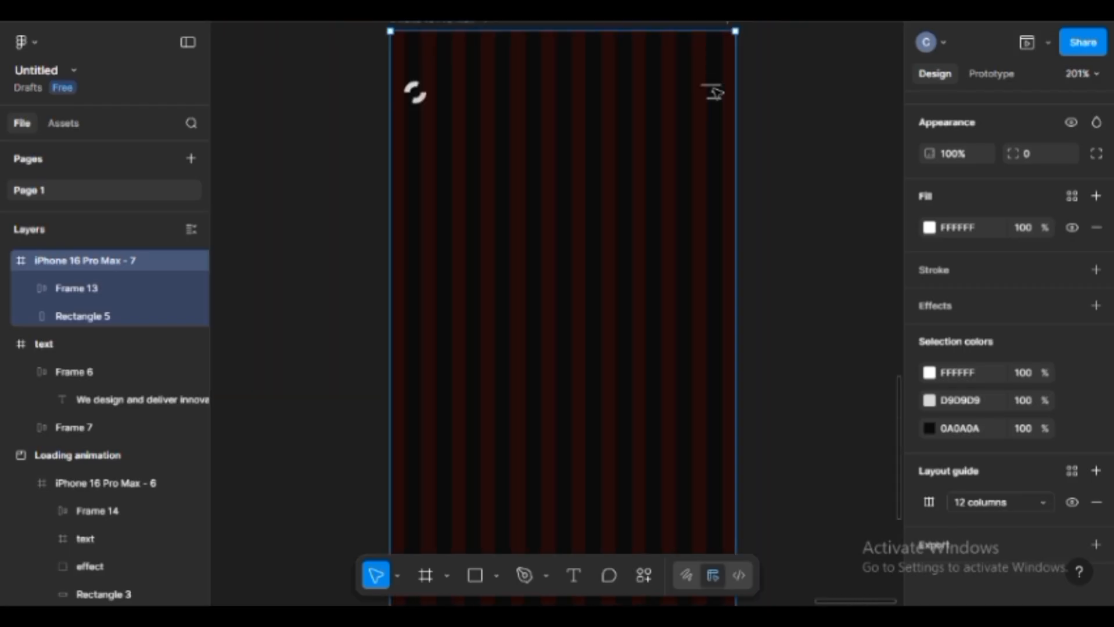
{"action": "scroll", "coordinate": [715, 91], "scroll_direction": "down", "scroll_amount": 10}
{"action": "left_click", "coordinate": [766, 129]}
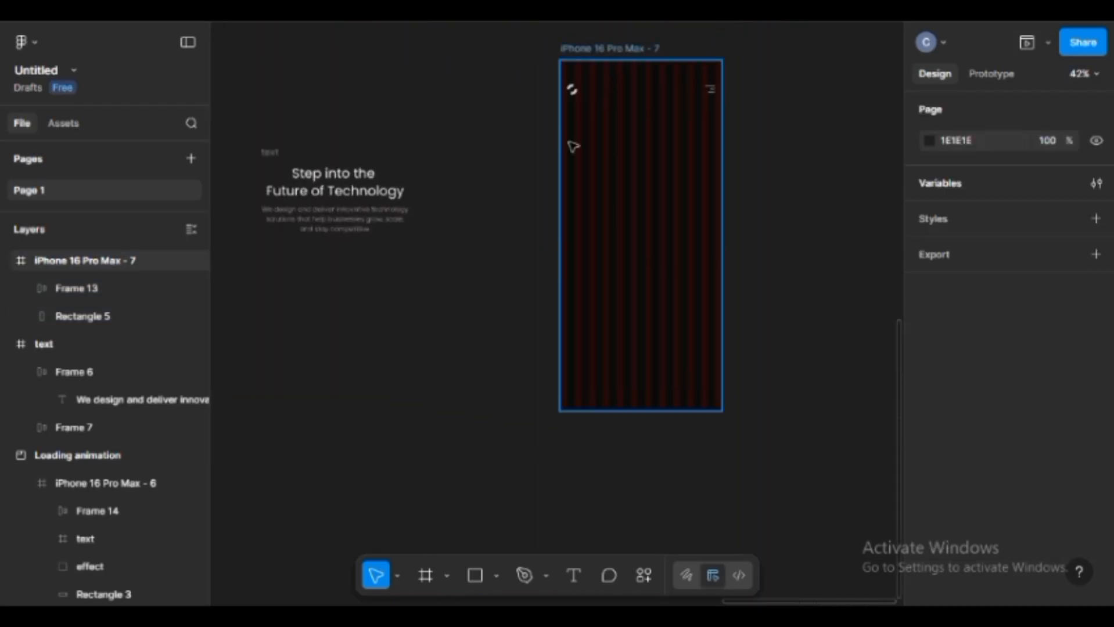
Hide the 12-column layout guide on the new phone frame
{"action": "left_click", "coordinate": [620, 50]}
{"action": "scroll", "coordinate": [984, 421], "scroll_direction": "down", "scroll_amount": 5}
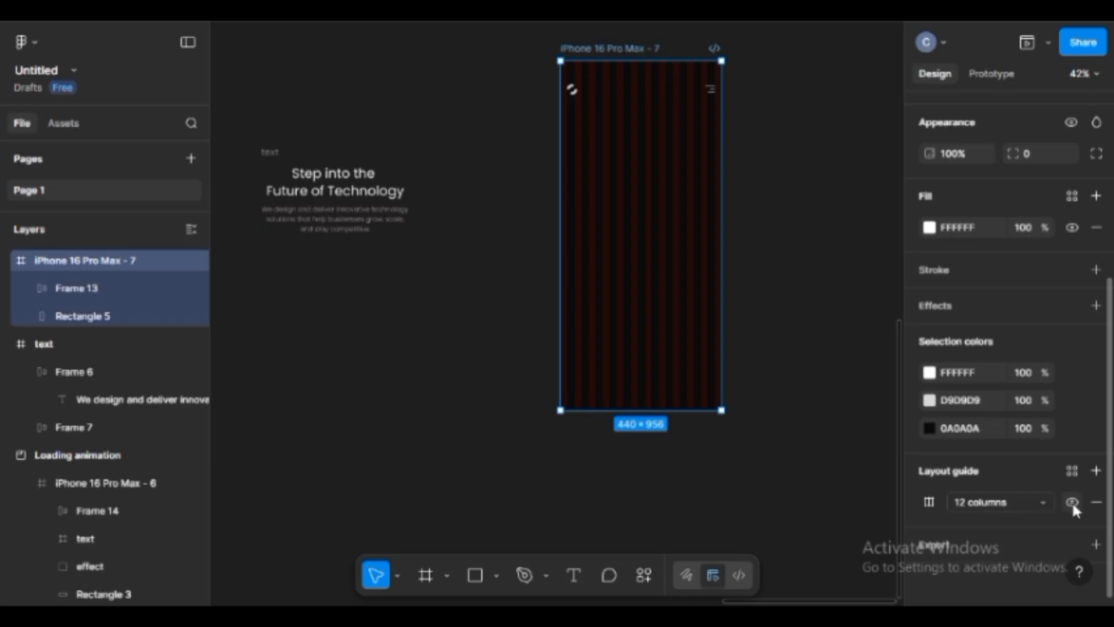
{"action": "left_click", "coordinate": [1072, 501]}
Examine the finished Loading animation screens and the curved shape behind their blue glow, and return to the new phone frame
{"action": "left_click_drag", "start_coordinate": [572, 47], "coordinate": [521, 131]}
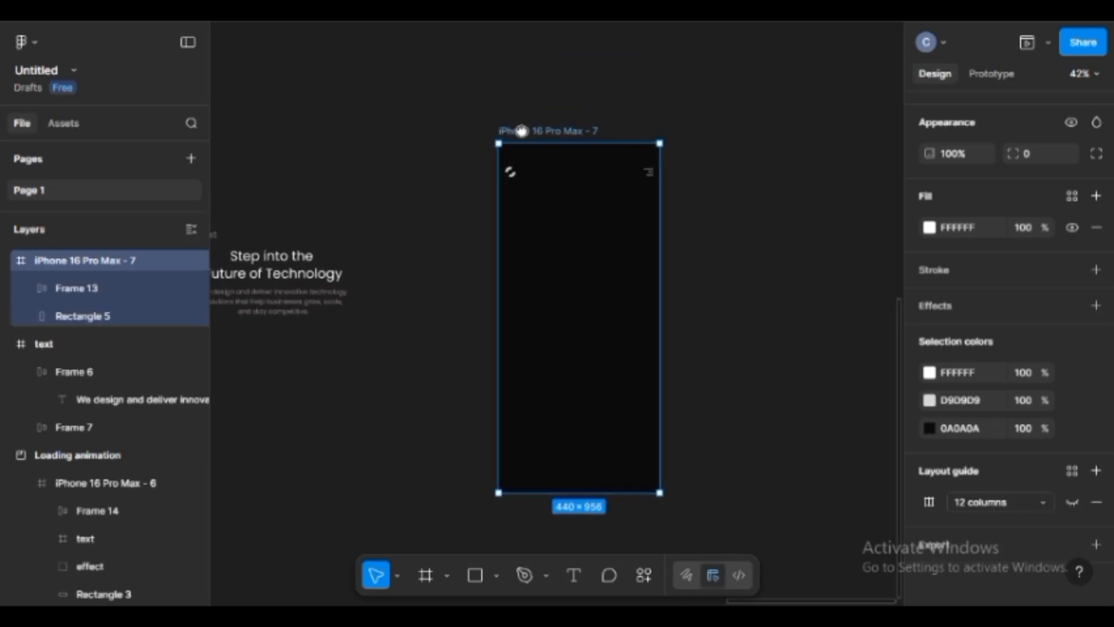
{"action": "left_click_drag", "start_coordinate": [395, 257], "coordinate": [722, 258]}
{"action": "left_click_drag", "start_coordinate": [446, 236], "coordinate": [821, 238]}
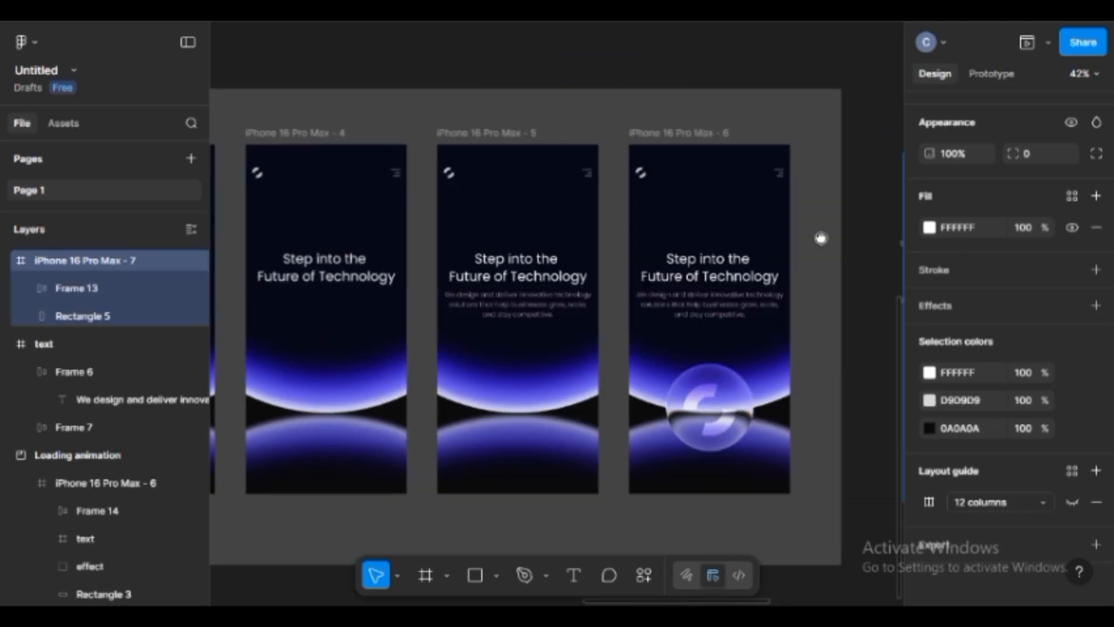
{"action": "left_click_drag", "start_coordinate": [511, 242], "coordinate": [741, 194]}
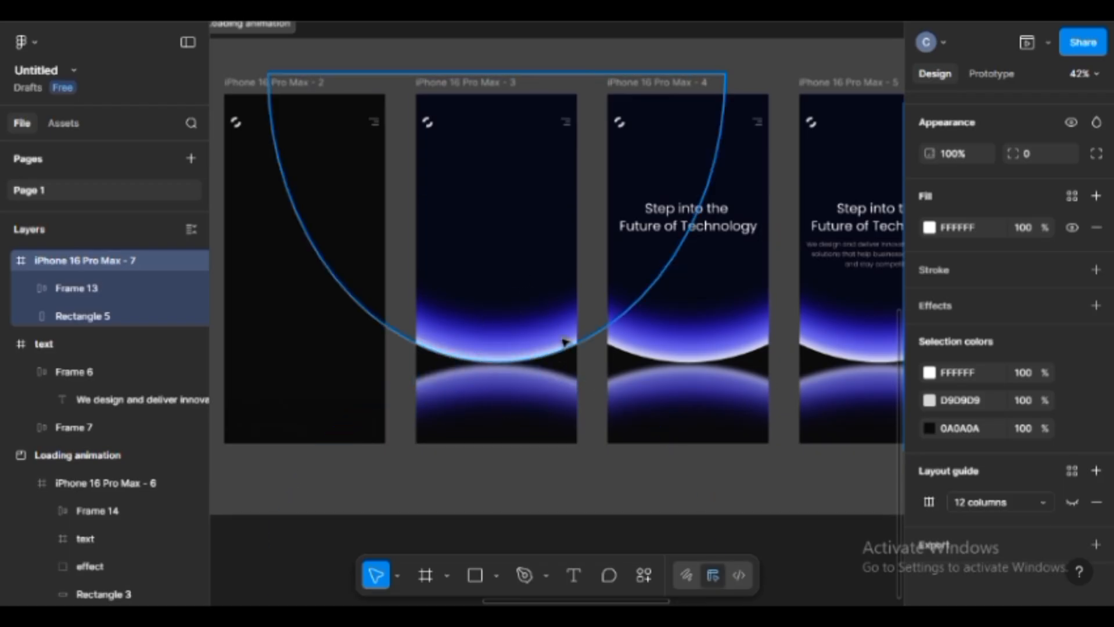
{"action": "key", "text": "shift+1"}
{"action": "scroll", "coordinate": [438, 285], "scroll_direction": "right", "scroll_amount": 10}
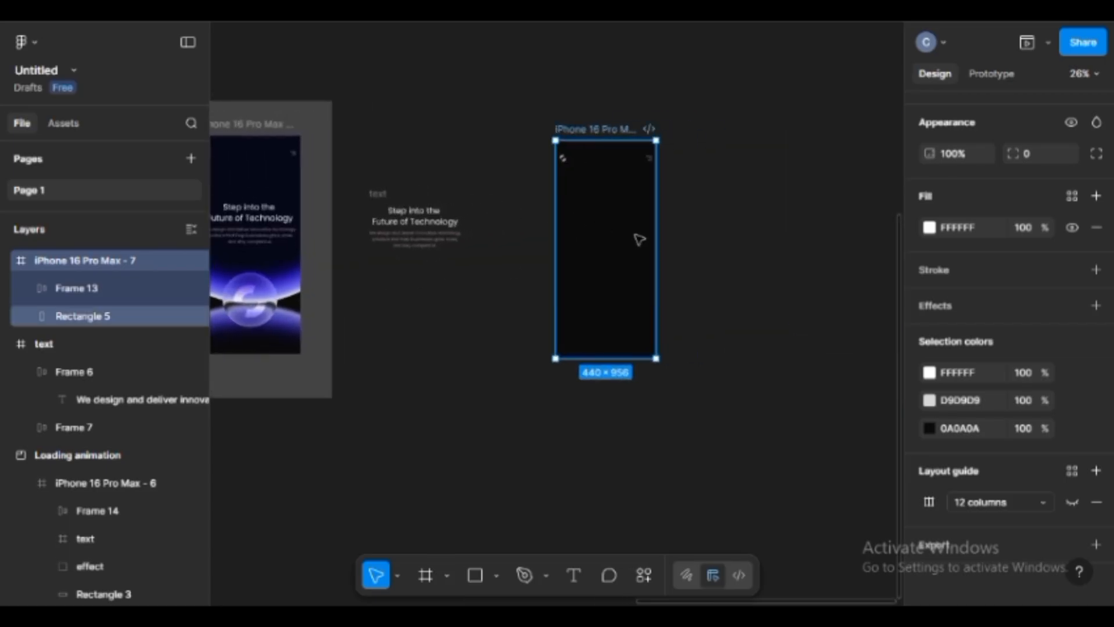
{"action": "scroll", "coordinate": [639, 242], "scroll_direction": "down", "scroll_amount": 1}
{"action": "scroll", "coordinate": [639, 242], "scroll_direction": "up", "scroll_amount": 3}
{"action": "scroll", "coordinate": [716, 186], "scroll_direction": "right", "scroll_amount": 2}
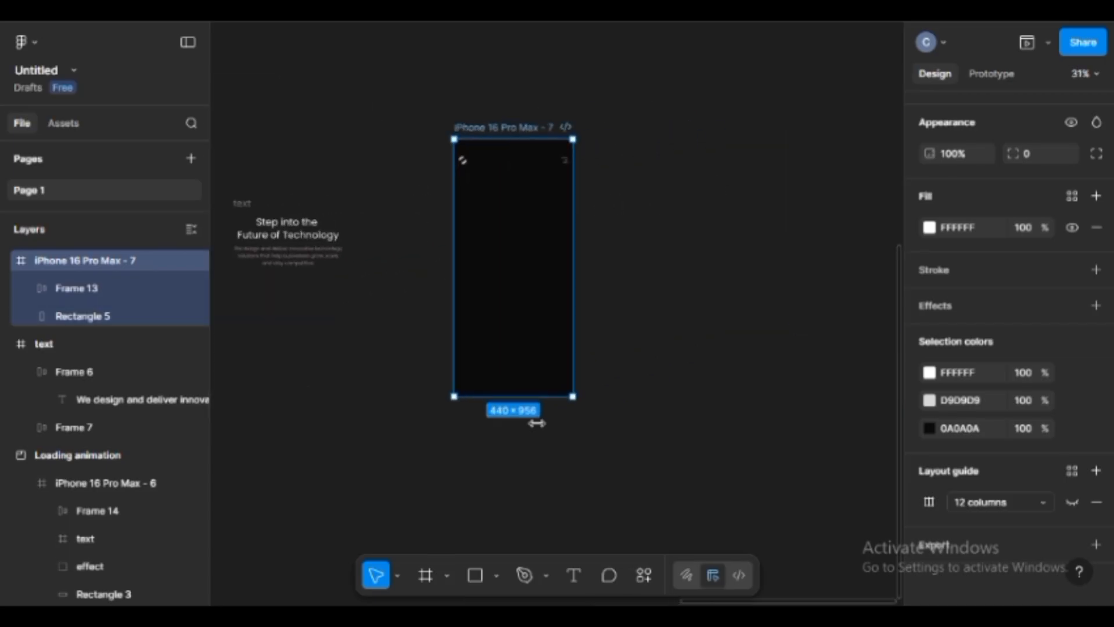
Draw a circle about 883 × 883 on the canvas beside the new phone frame
{"action": "left_click", "coordinate": [496, 574]}
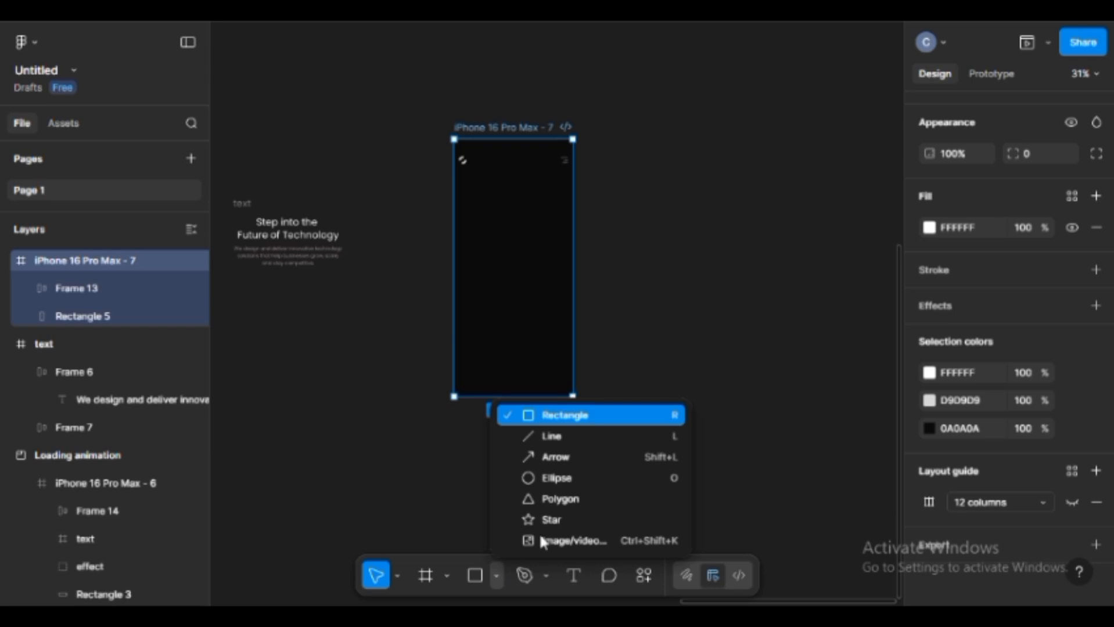
{"action": "left_click", "coordinate": [573, 480]}
{"action": "left_click_drag", "start_coordinate": [626, 159], "coordinate": [801, 393]}
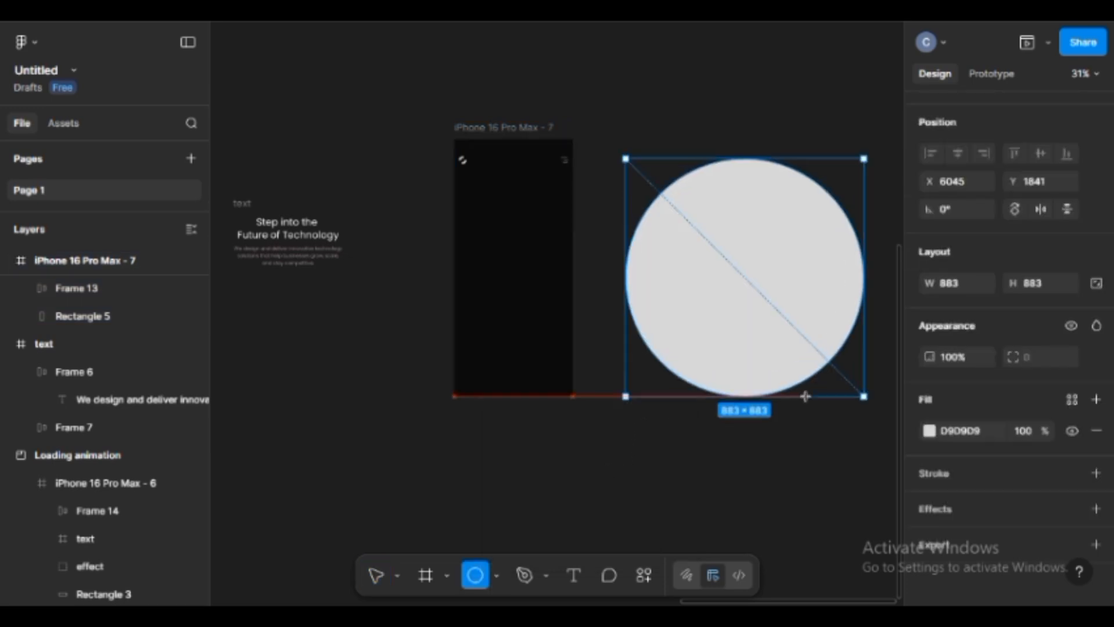
Draw a rectangle about 1036 × 639 over the circle's lower half and centre it horizontally on the circle
{"action": "left_click", "coordinate": [498, 574]}
{"action": "left_click", "coordinate": [559, 415]}
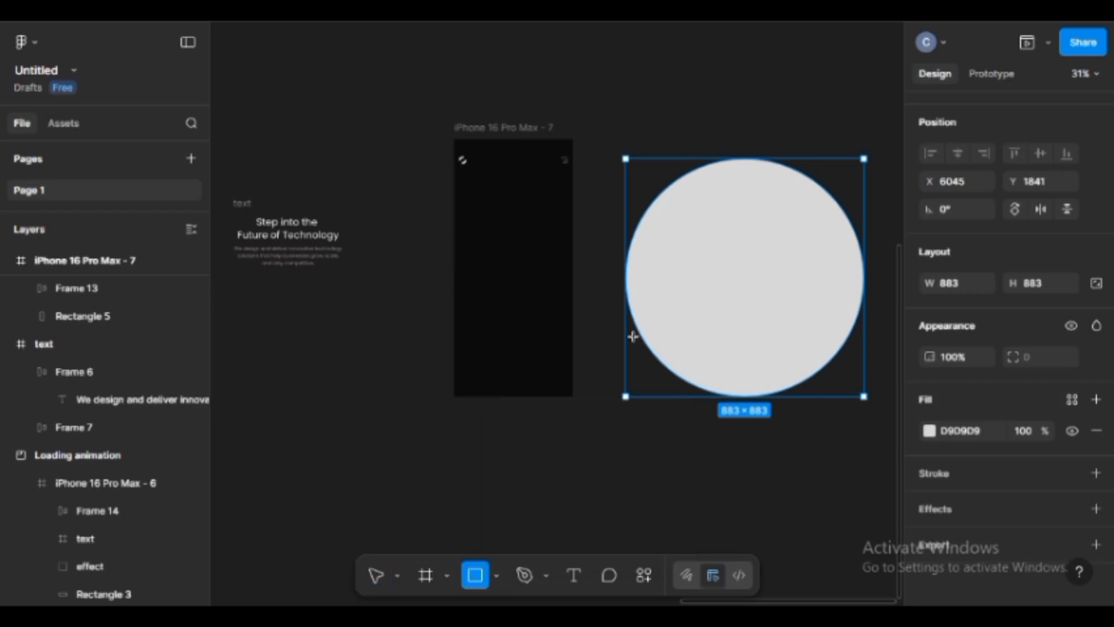
{"action": "left_click_drag", "start_coordinate": [597, 278], "coordinate": [876, 450]}
{"action": "left_click_drag", "start_coordinate": [768, 308], "coordinate": [773, 309]}
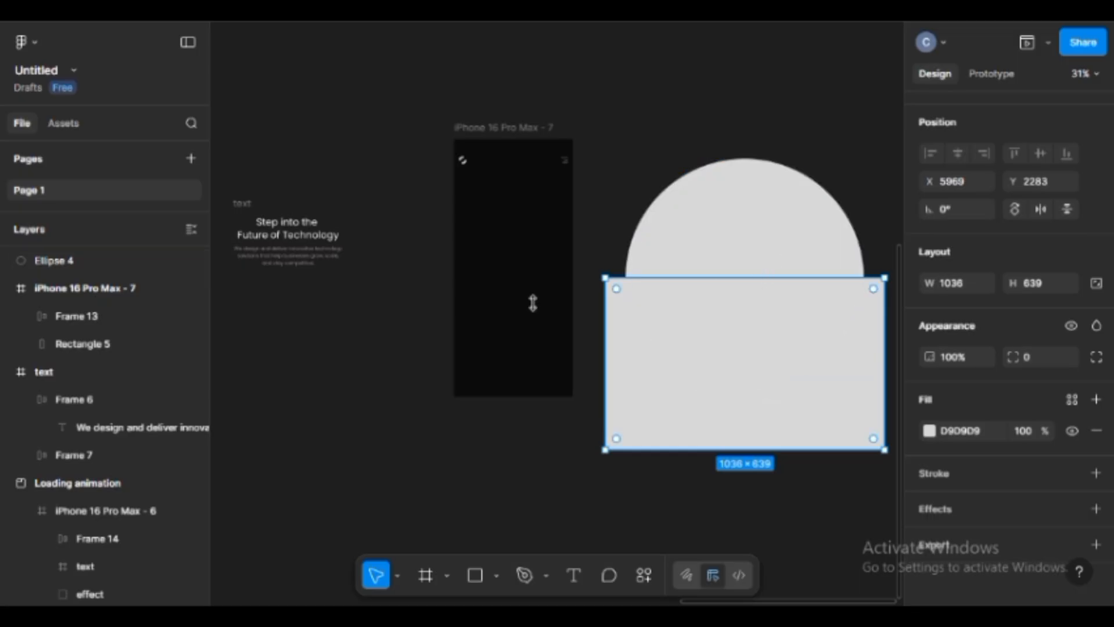
Subtract the rectangle from the circle so that only the upper half circle is left
{"action": "left_click", "coordinate": [75, 343]}
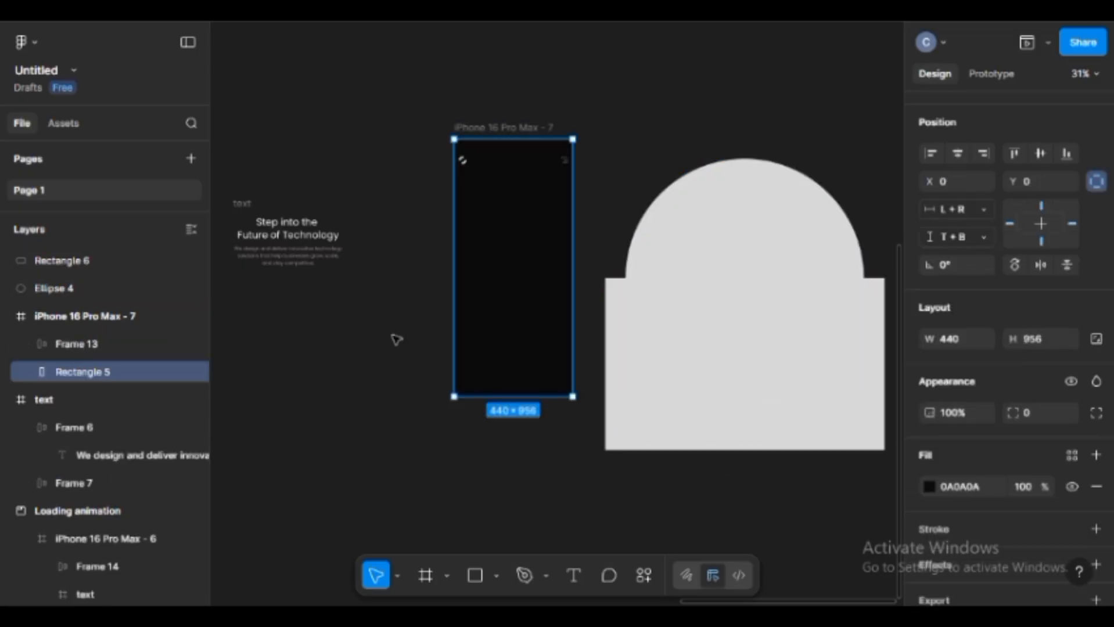
{"action": "left_click", "coordinate": [677, 347]}
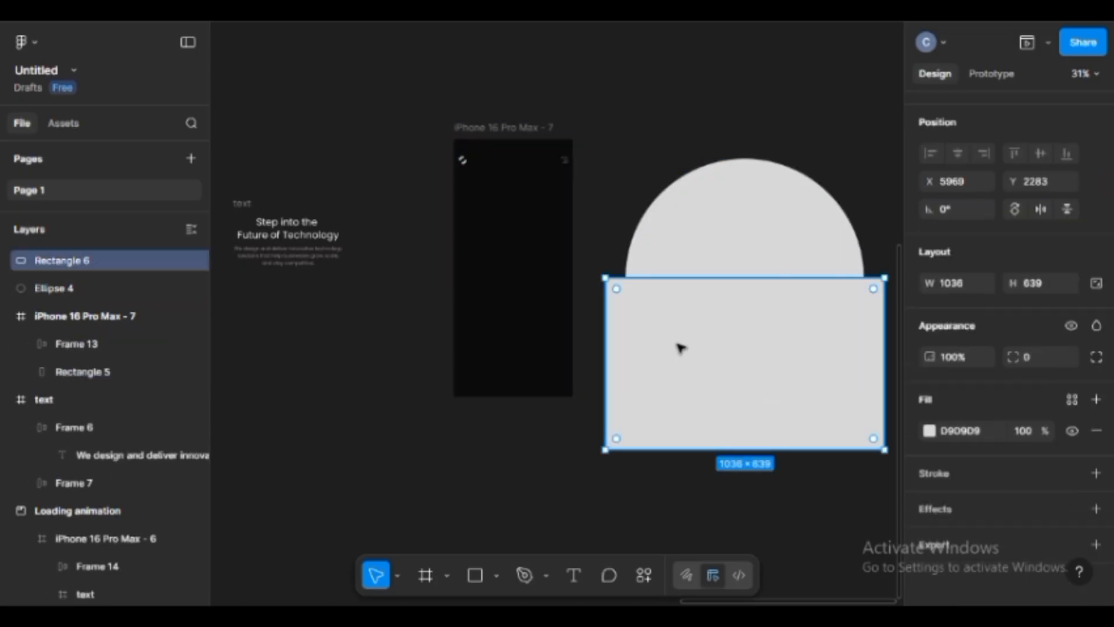
{"action": "left_click", "coordinate": [69, 283]}
{"action": "left_click", "coordinate": [70, 264]}
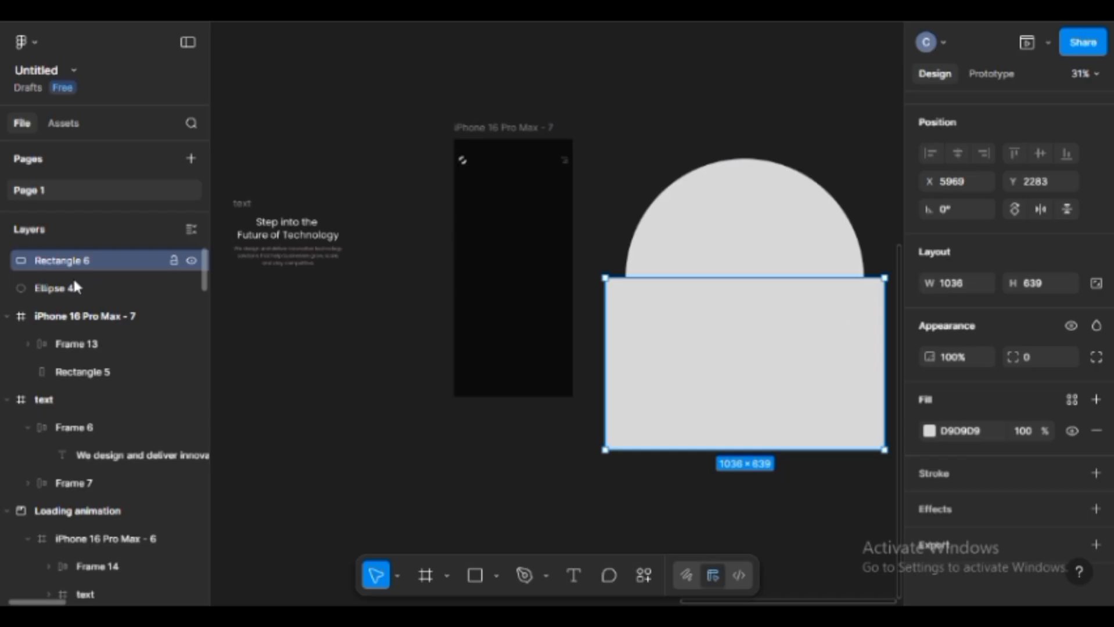
{"action": "left_click", "coordinate": [75, 283]}
{"action": "left_click", "coordinate": [66, 259]}
{"action": "left_click", "coordinate": [79, 289], "text": "shift"}
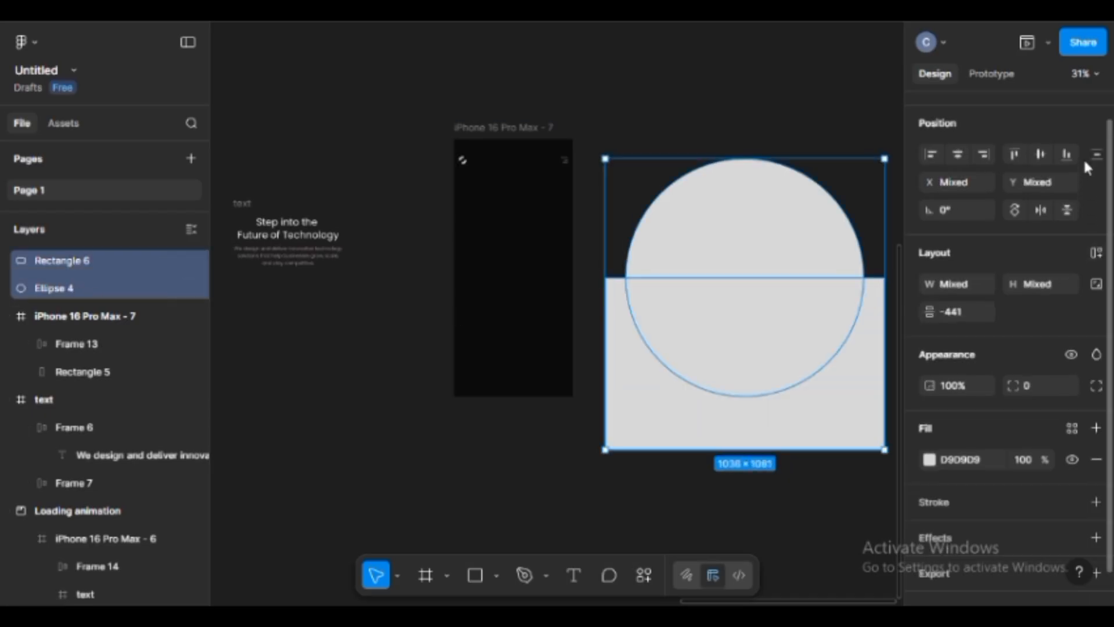
{"action": "left_click", "coordinate": [1095, 113]}
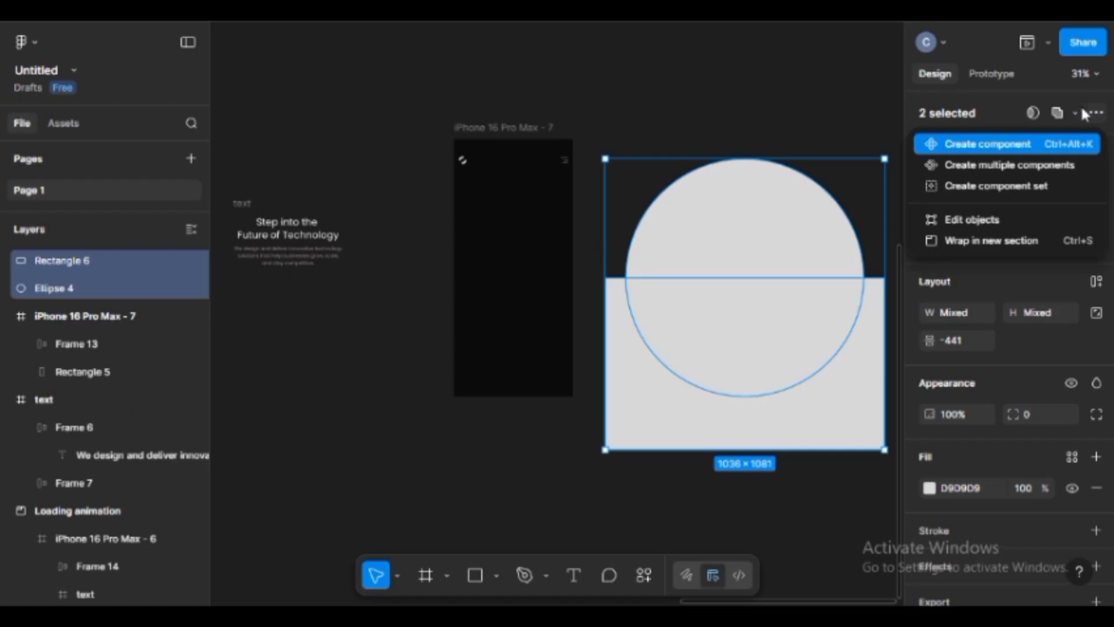
{"action": "left_click", "coordinate": [1077, 111]}
{"action": "left_click", "coordinate": [1077, 111]}
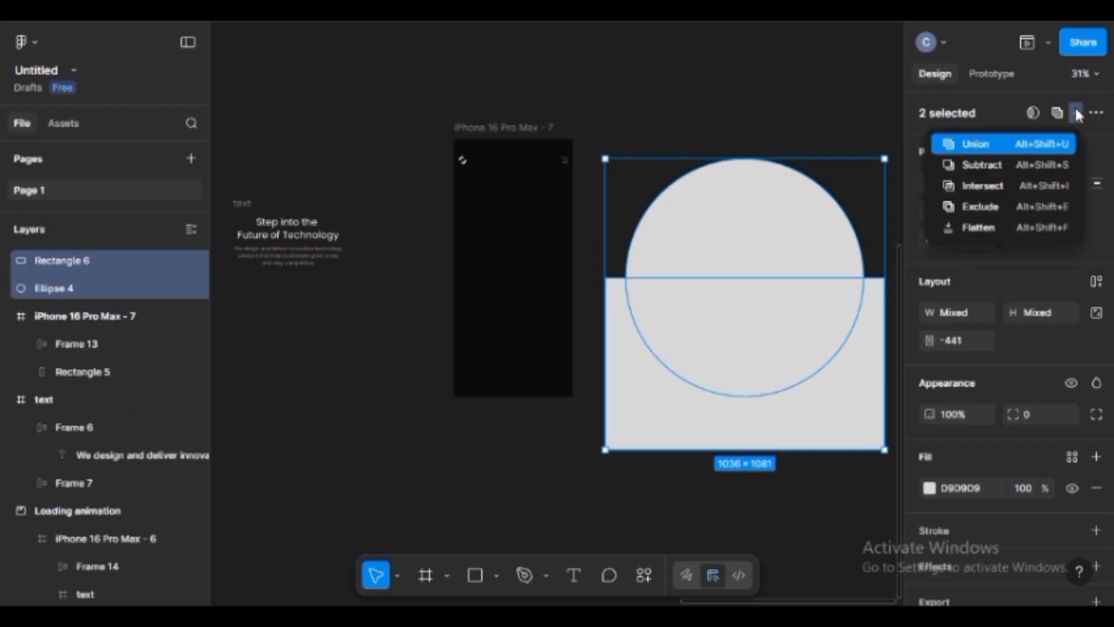
{"action": "left_click", "coordinate": [1051, 166]}
{"action": "left_click", "coordinate": [803, 91]}
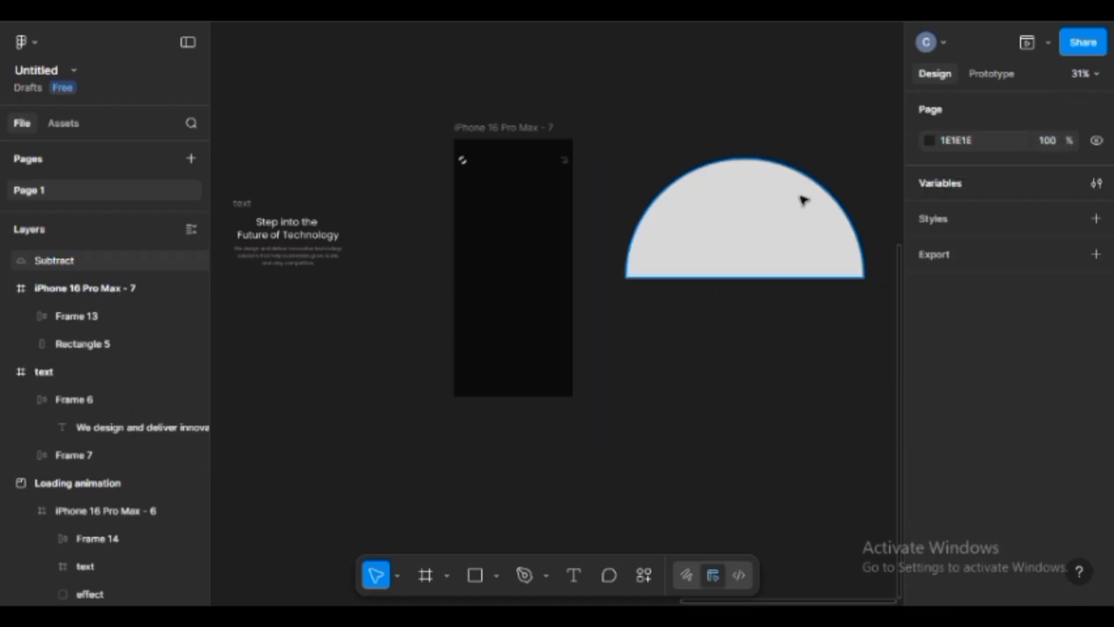
Move the half circle closer to the phone frame, to about X 5900 and Y 1734, and flip it vertically
{"action": "left_click", "coordinate": [804, 199]}
{"action": "left_click_drag", "start_coordinate": [803, 199], "coordinate": [772, 169]}
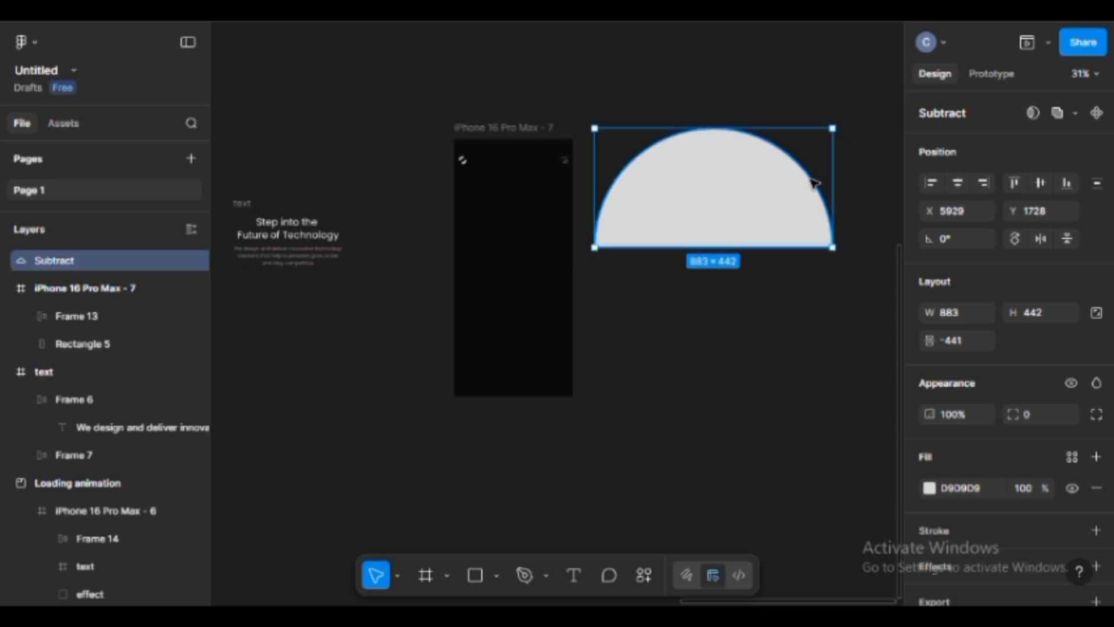
{"action": "left_click", "coordinate": [1068, 237]}
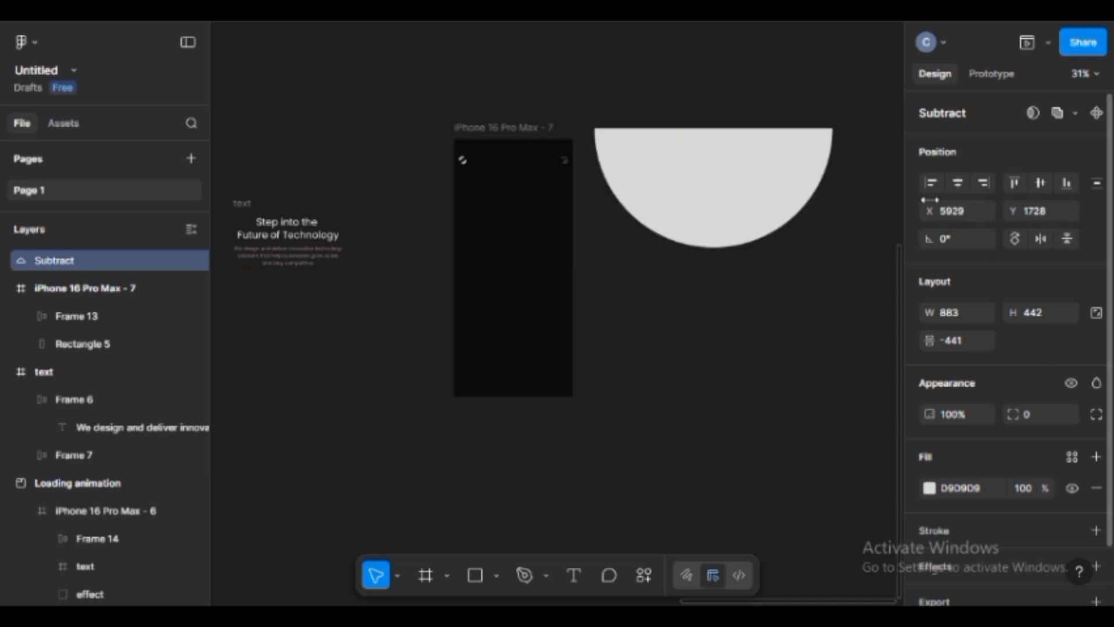
{"action": "left_click_drag", "start_coordinate": [756, 180], "coordinate": [748, 182]}
Add an inner shadow effect to the half circle with colour FFFFFF at 65% opacity
{"action": "scroll", "coordinate": [1000, 379], "scroll_direction": "down", "scroll_amount": 2}
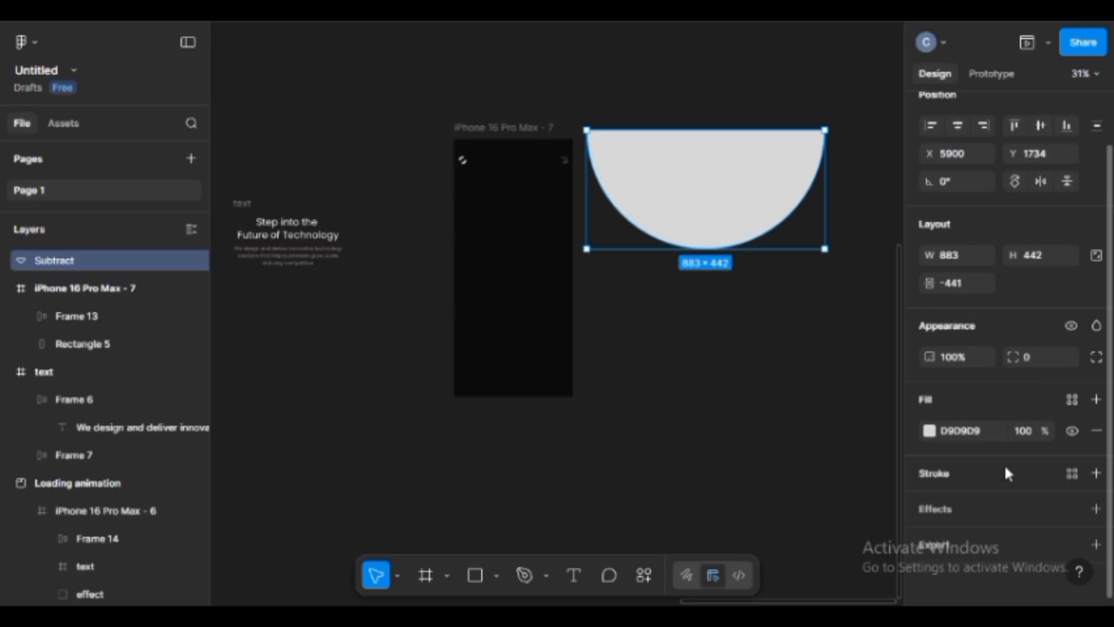
{"action": "left_click", "coordinate": [1034, 508]}
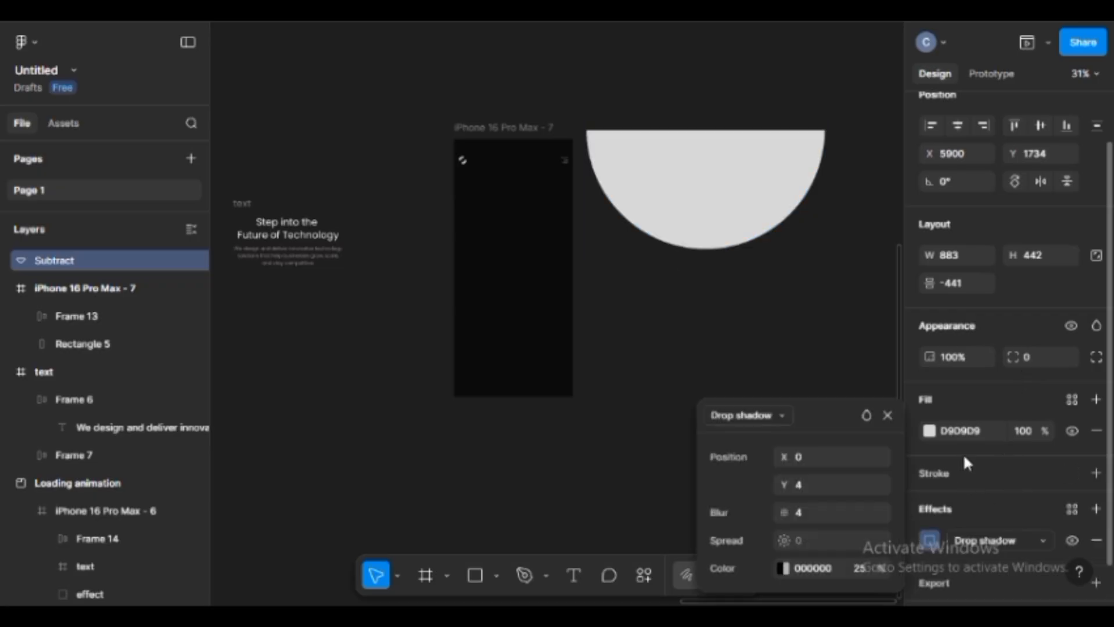
{"action": "left_click", "coordinate": [787, 417]}
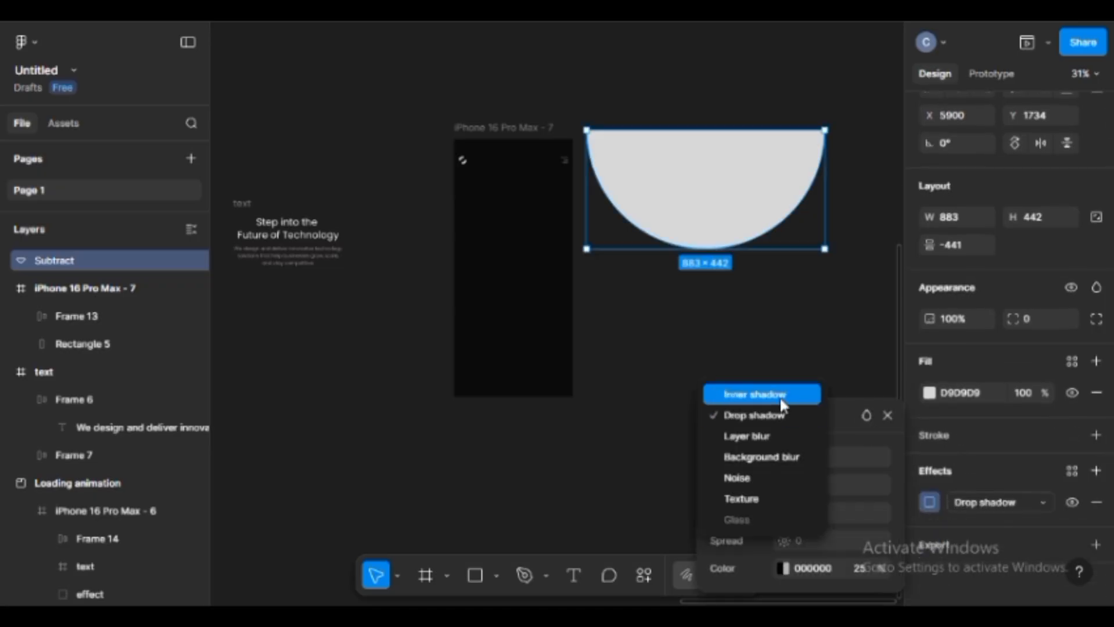
{"action": "left_click", "coordinate": [780, 396]}
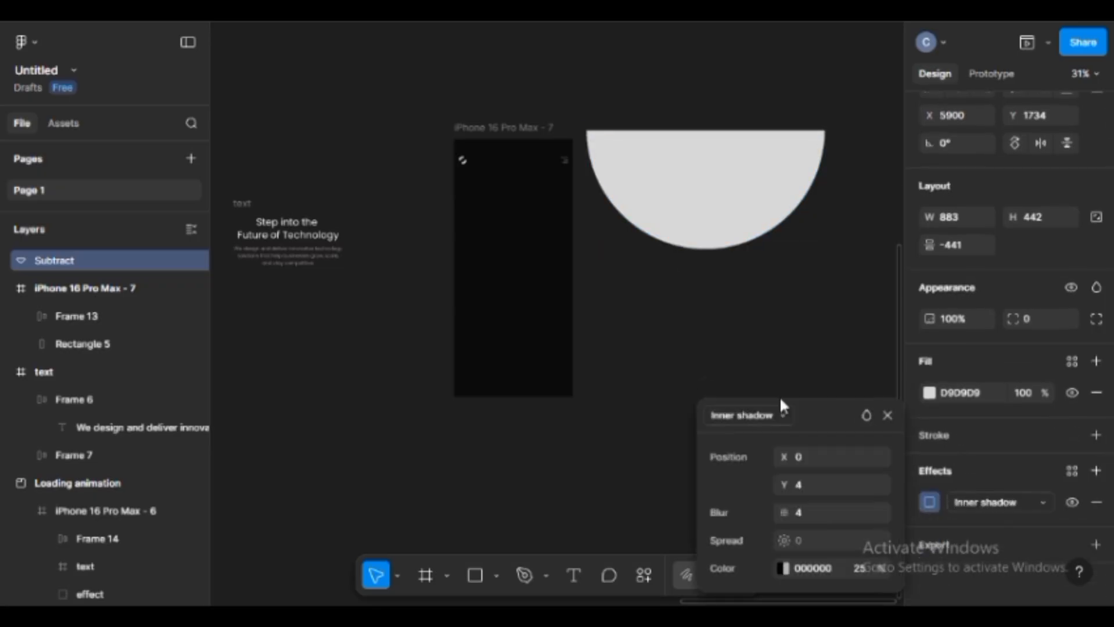
{"action": "left_click", "coordinate": [817, 572]}
{"action": "type", "text": "f"}
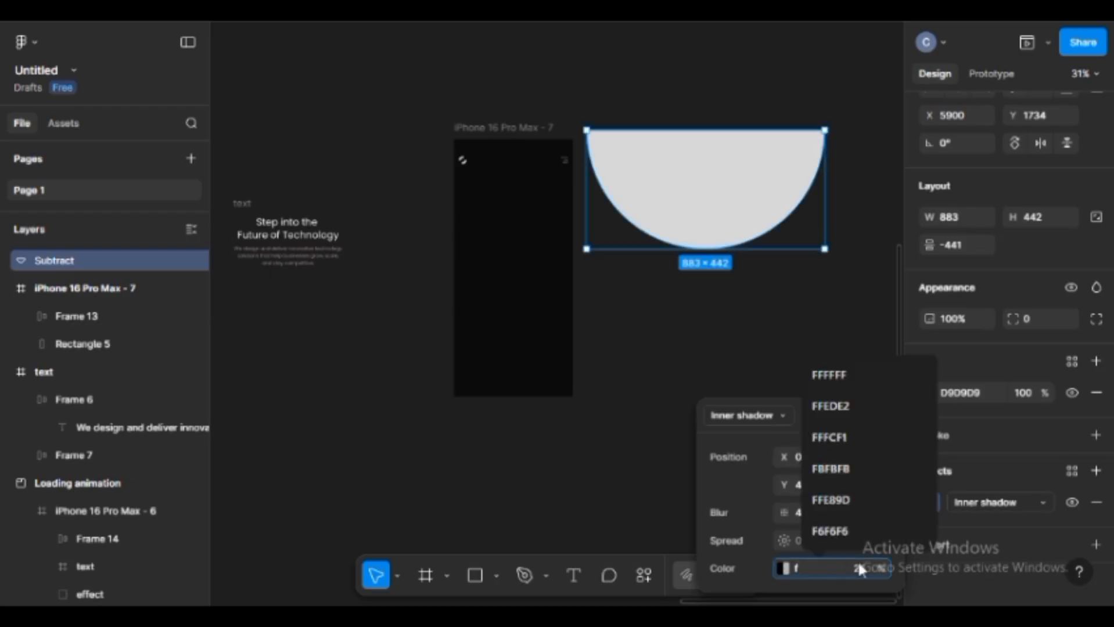
{"action": "key", "text": "Return"}
{"action": "left_click", "coordinate": [862, 574]}
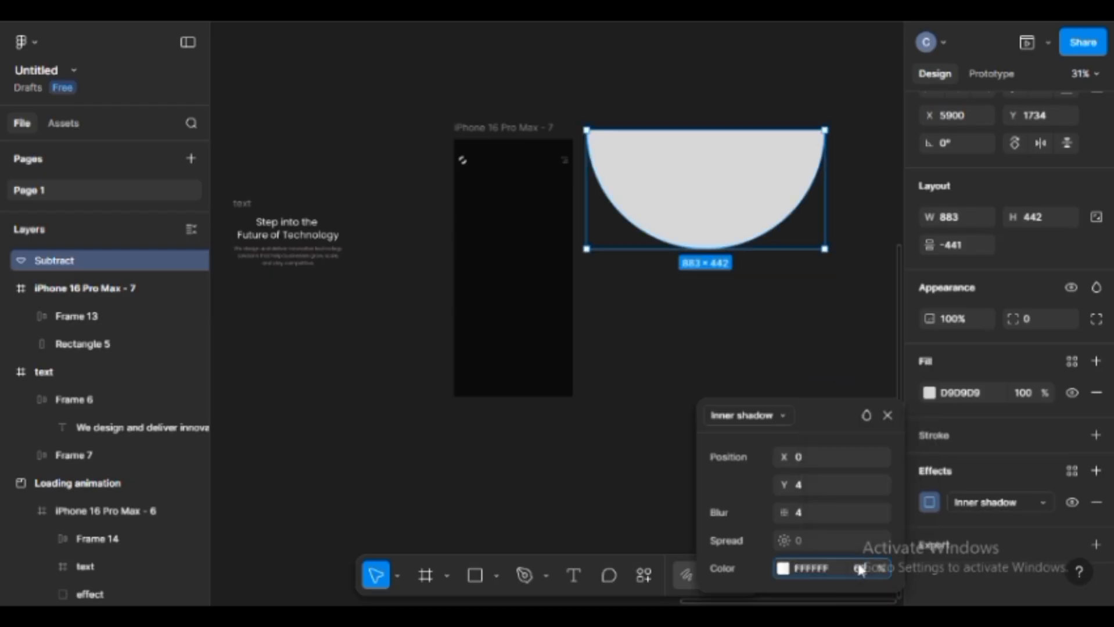
{"action": "left_click", "coordinate": [814, 483]}
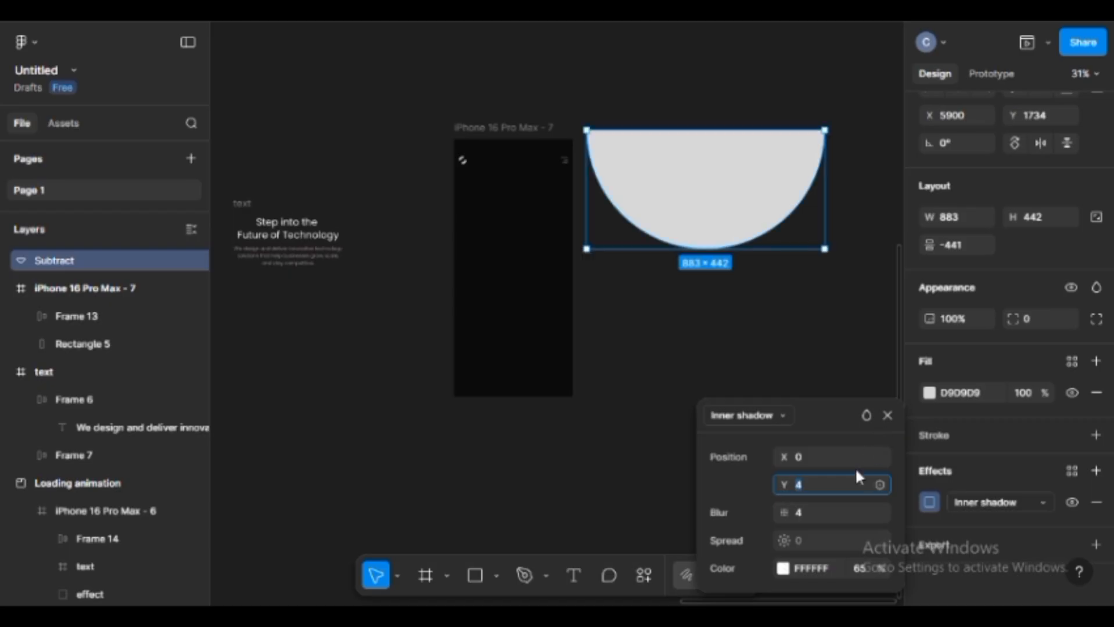
{"action": "left_click", "coordinate": [889, 415]}
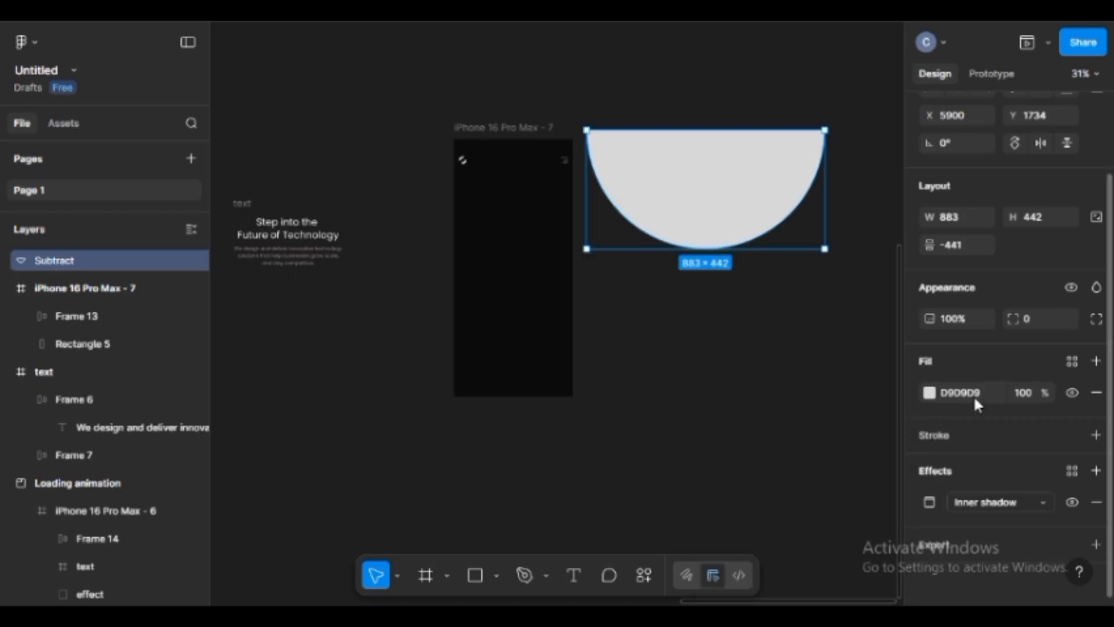
Change the half circle's fill to the dark navy page colour 060716
{"action": "left_click", "coordinate": [973, 395]}
{"action": "left_click", "coordinate": [929, 393]}
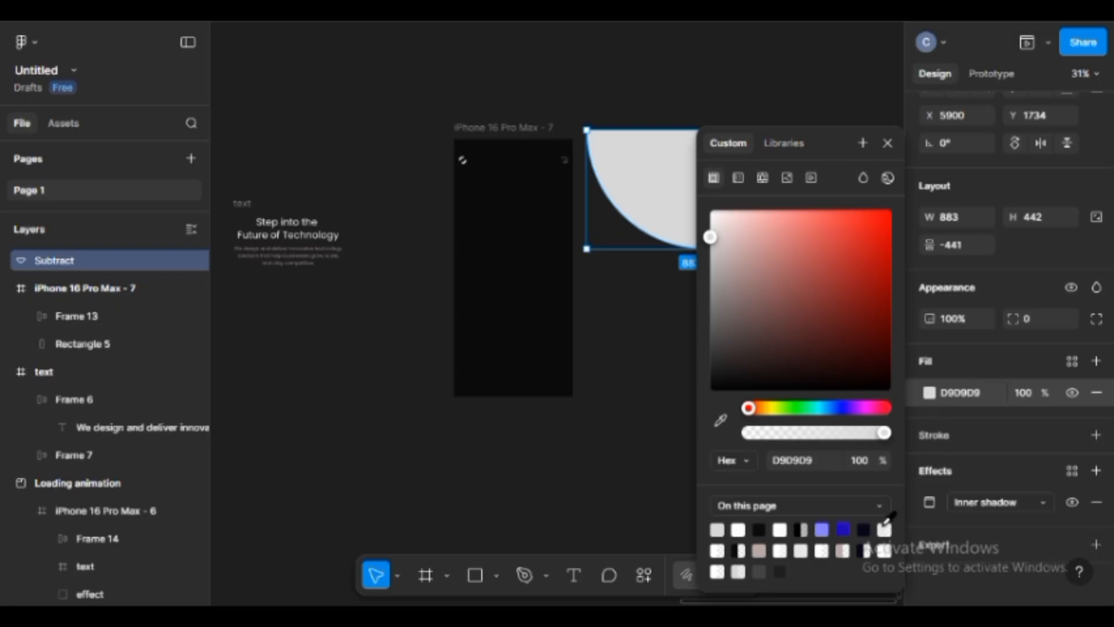
{"action": "left_click", "coordinate": [865, 530]}
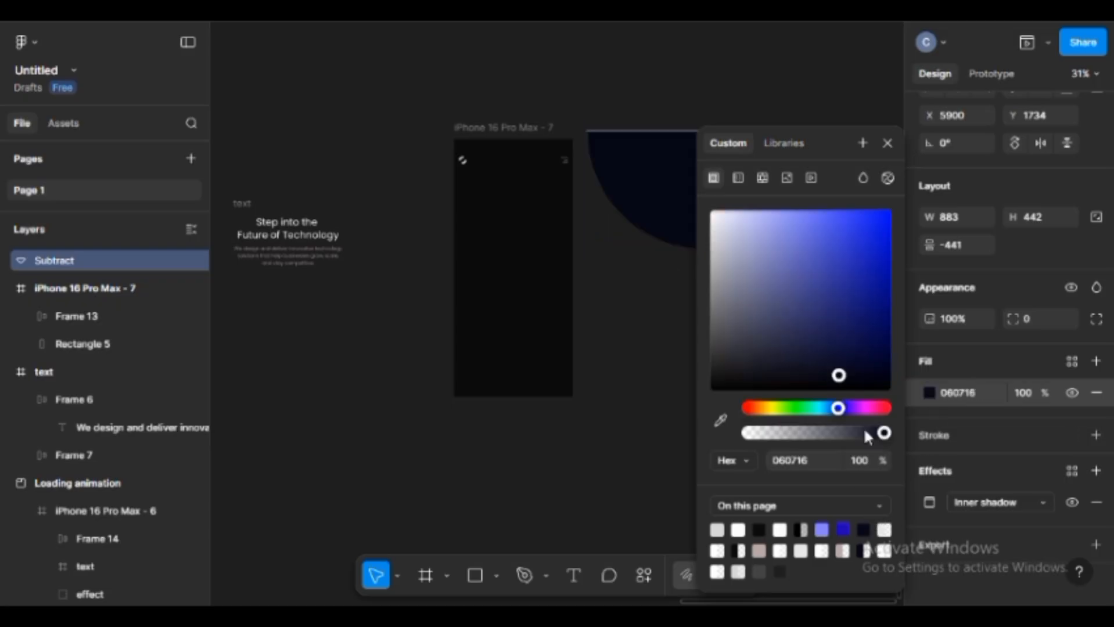
{"action": "left_click", "coordinate": [888, 140]}
Offset the white inner shadow to Y -11 and move the half circle to X 5890, Y 1752
{"action": "left_click", "coordinate": [929, 502]}
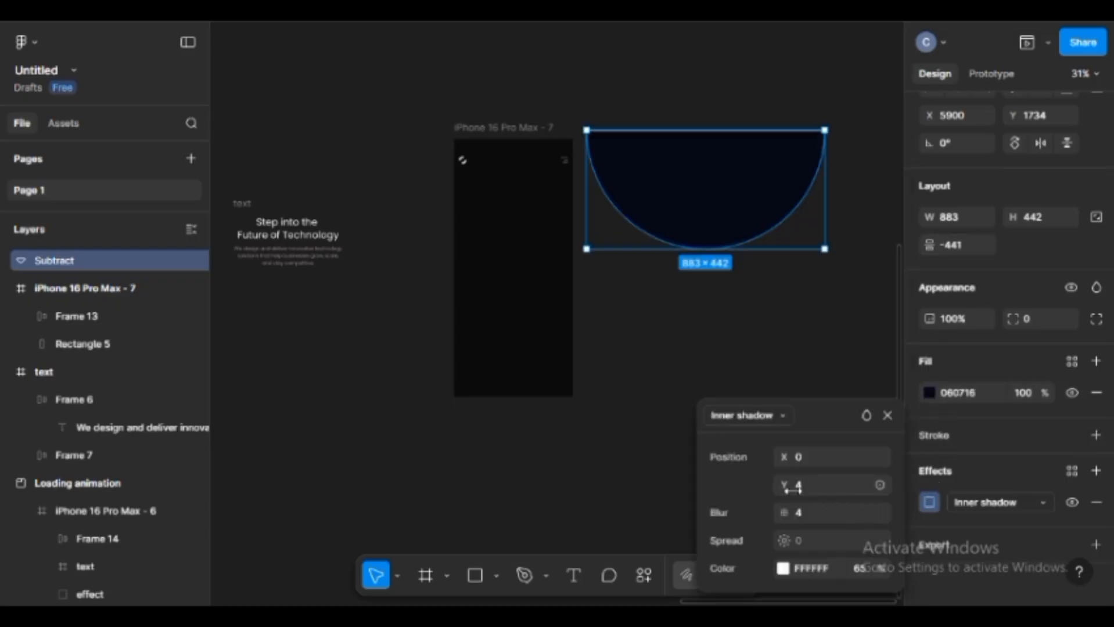
{"action": "left_click_drag", "start_coordinate": [784, 486], "coordinate": [761, 485]}
{"action": "scroll", "coordinate": [769, 265], "scroll_direction": "up", "scroll_amount": 1}
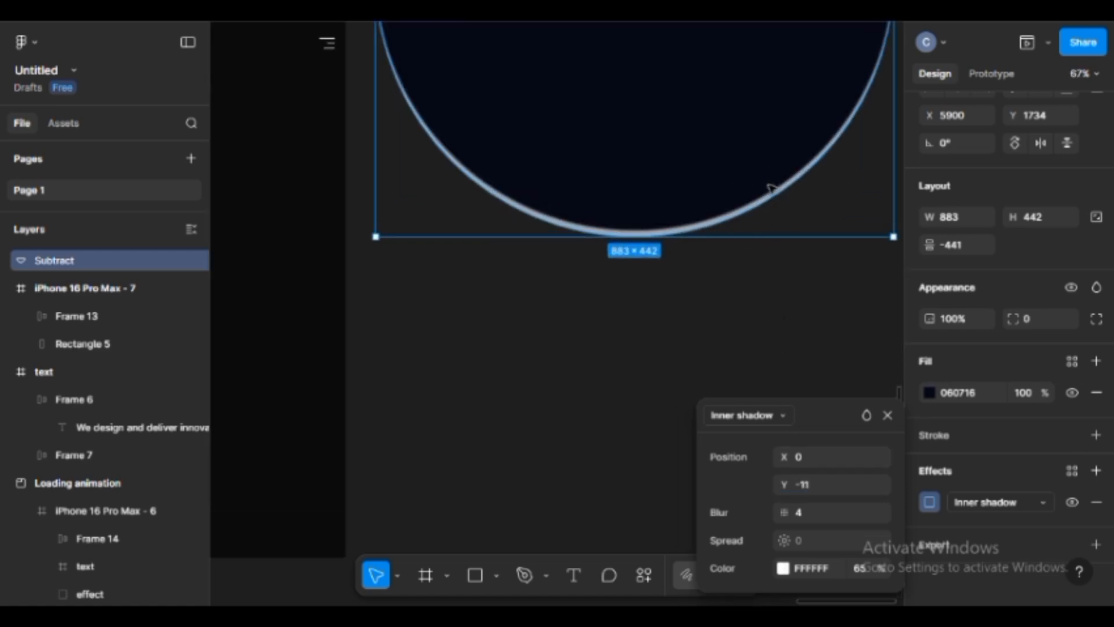
{"action": "left_click_drag", "start_coordinate": [762, 172], "coordinate": [717, 258]}
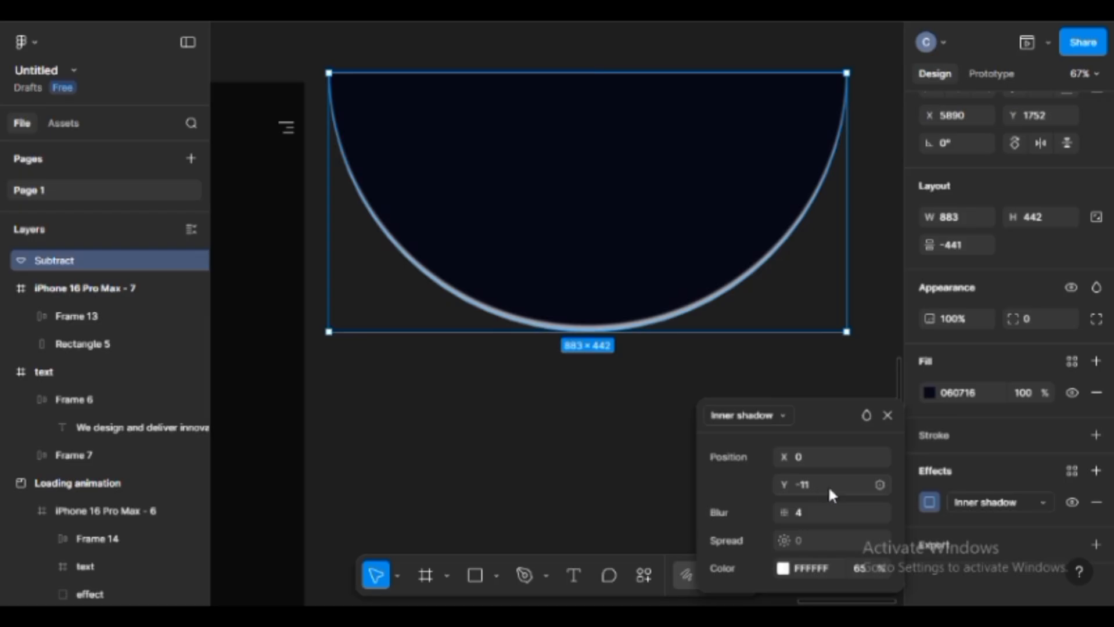
Set the white inner shadow's Y offset to -12 and its blur to 25
{"action": "left_click", "coordinate": [830, 489]}
{"action": "left_click", "coordinate": [825, 490]}
{"action": "type", "text": "12"}
{"action": "key", "text": "Return"}
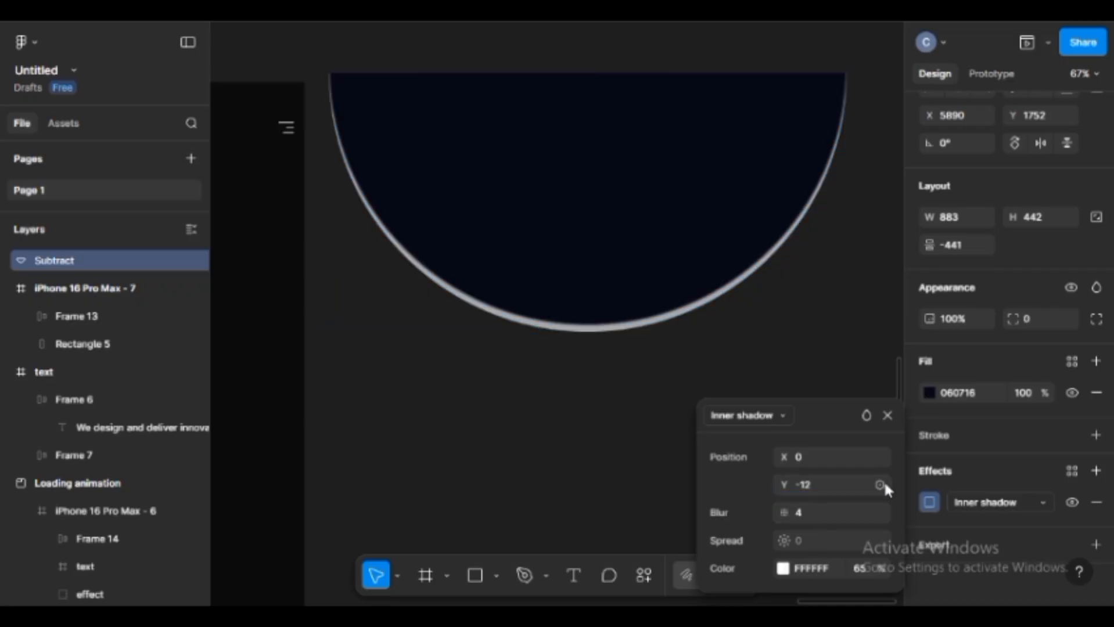
{"action": "left_click", "coordinate": [834, 511]}
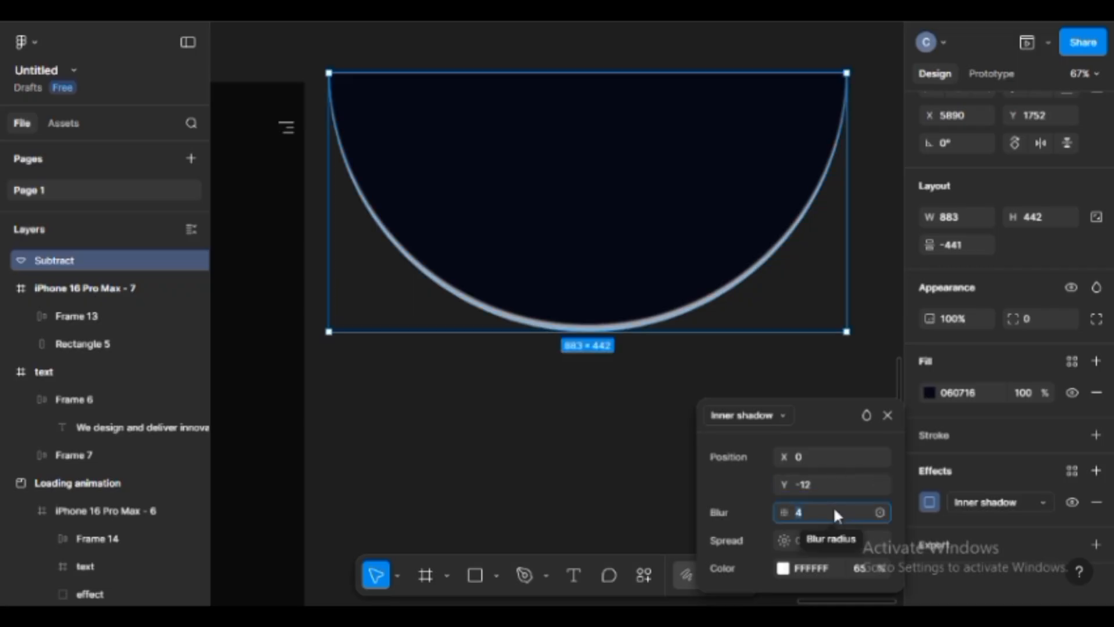
{"action": "type", "text": "25"}
{"action": "key", "text": "Return"}
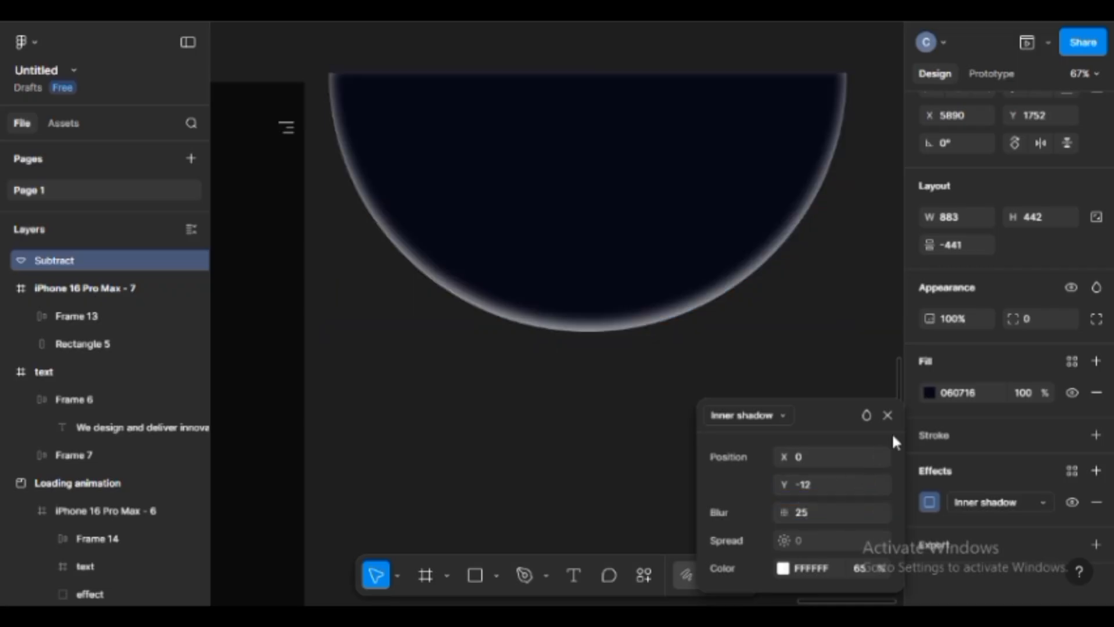
{"action": "left_click", "coordinate": [888, 415]}
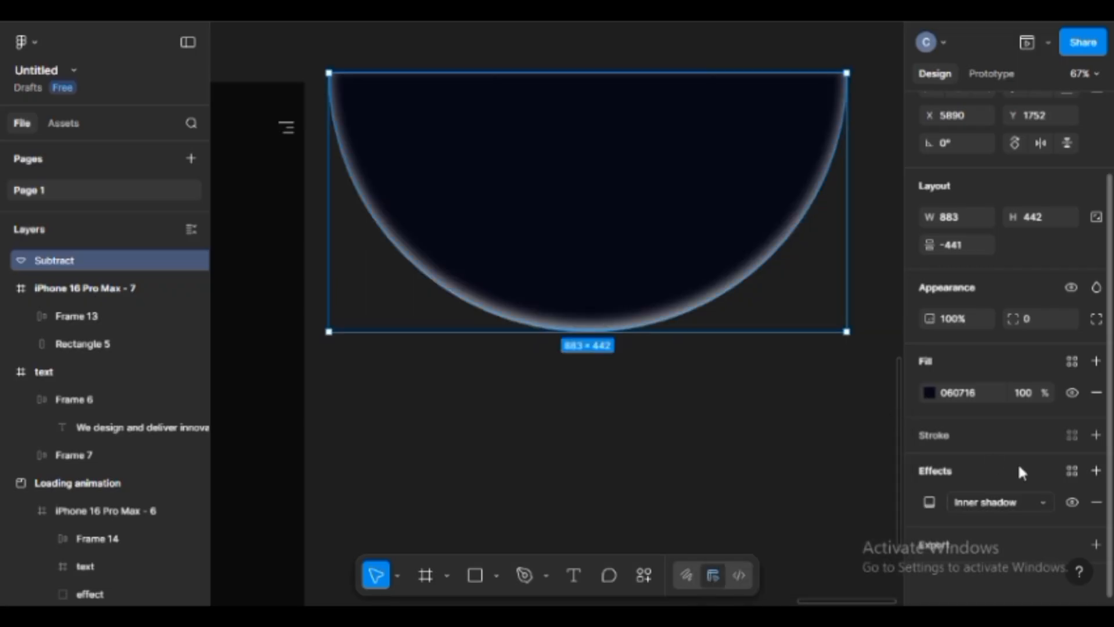
Add a second inner shadow to the half circle and place it below the white one in the effects order
{"action": "left_click", "coordinate": [1098, 472]}
{"action": "left_click", "coordinate": [997, 503]}
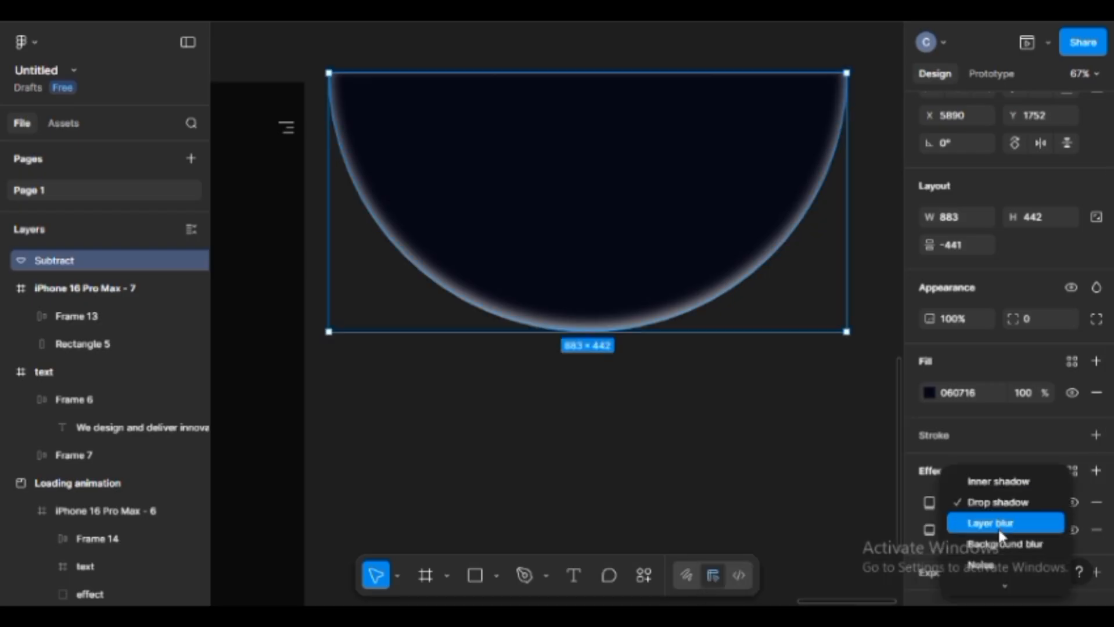
{"action": "left_click", "coordinate": [996, 523]}
{"action": "left_click", "coordinate": [991, 503]}
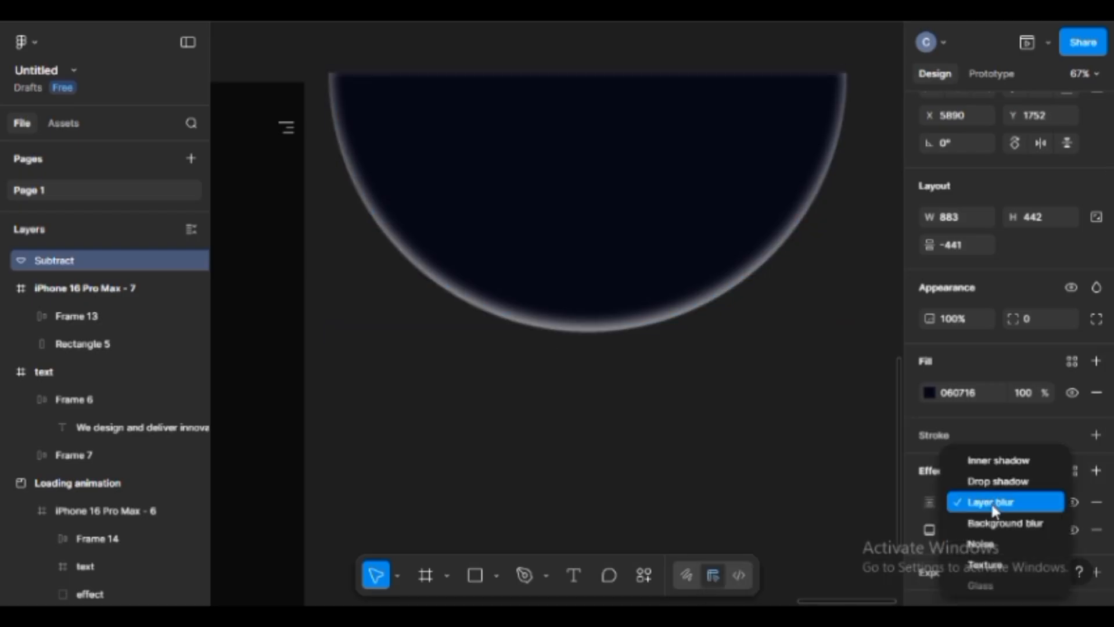
{"action": "left_click", "coordinate": [995, 460]}
{"action": "left_click", "coordinate": [1059, 503]}
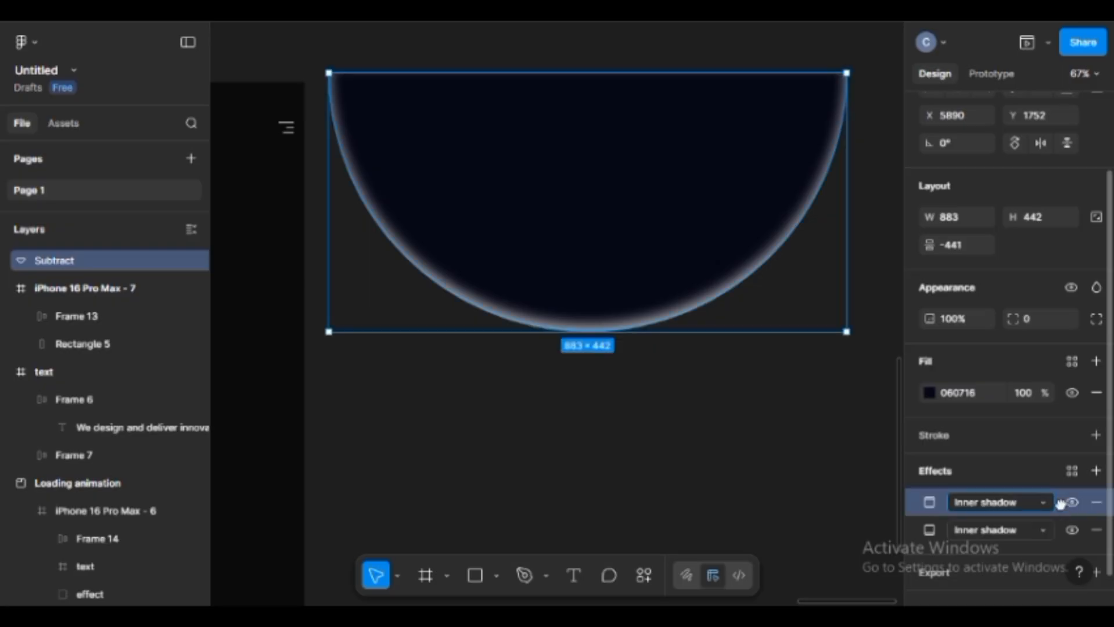
{"action": "left_click", "coordinate": [1061, 532]}
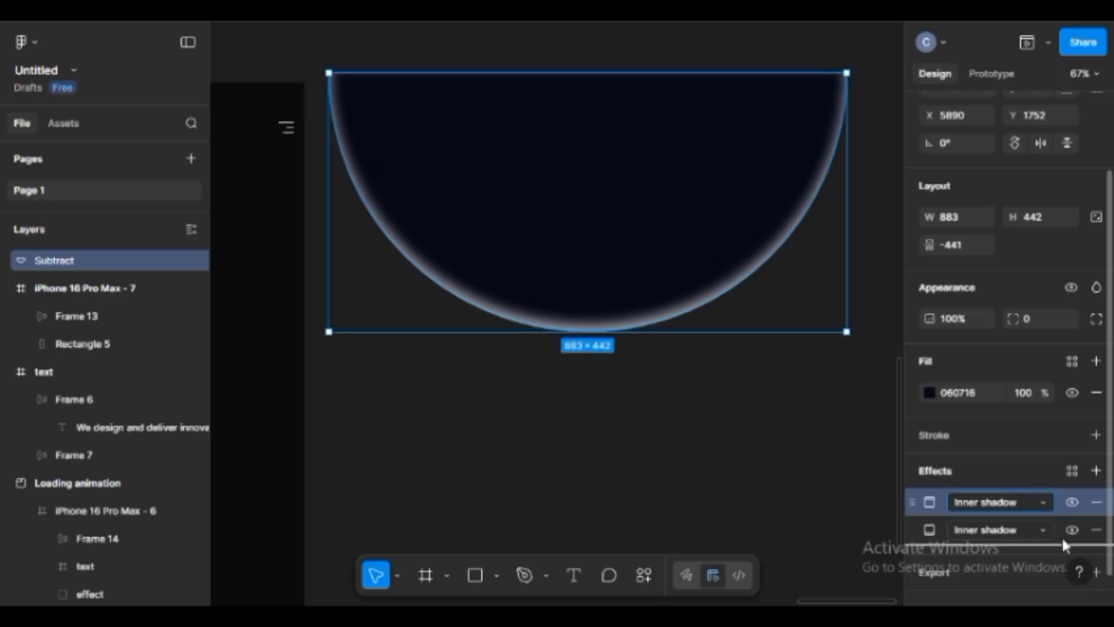
Colour the second inner shadow with the deep blue page colour 1F04B4 at 100% opacity
{"action": "left_click", "coordinate": [931, 528]}
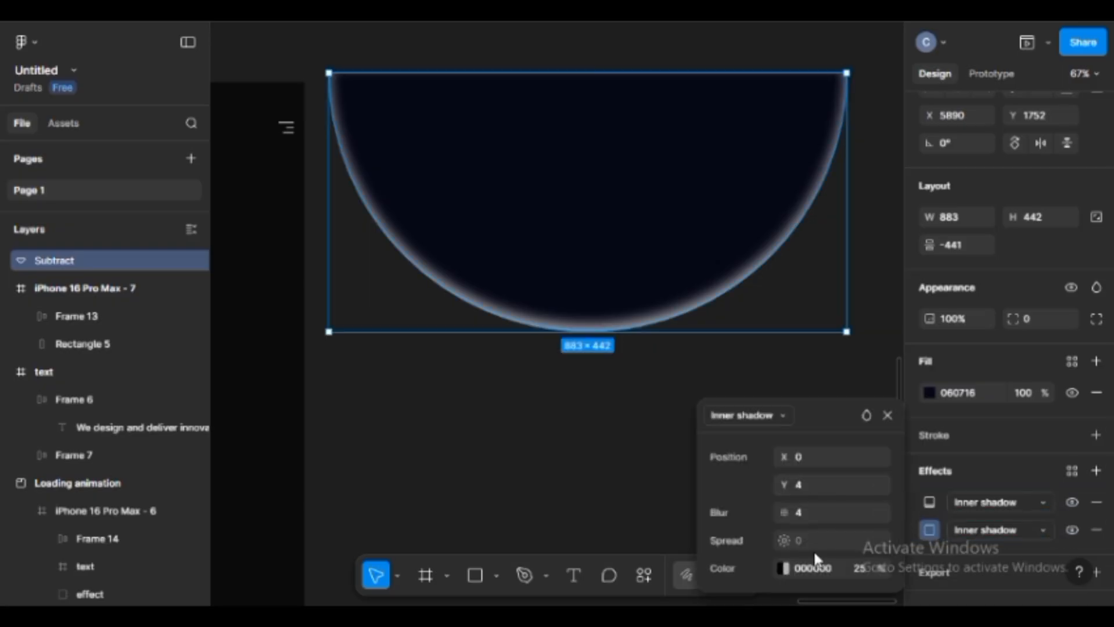
{"action": "left_click", "coordinate": [785, 569]}
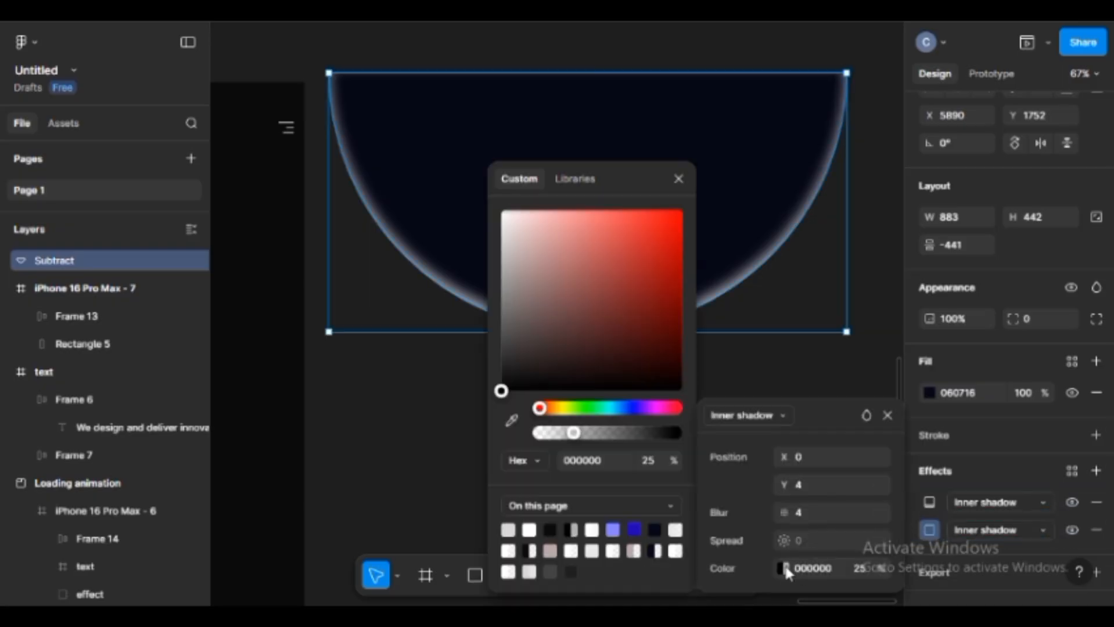
{"action": "left_click", "coordinate": [639, 527]}
{"action": "left_click", "coordinate": [677, 179]}
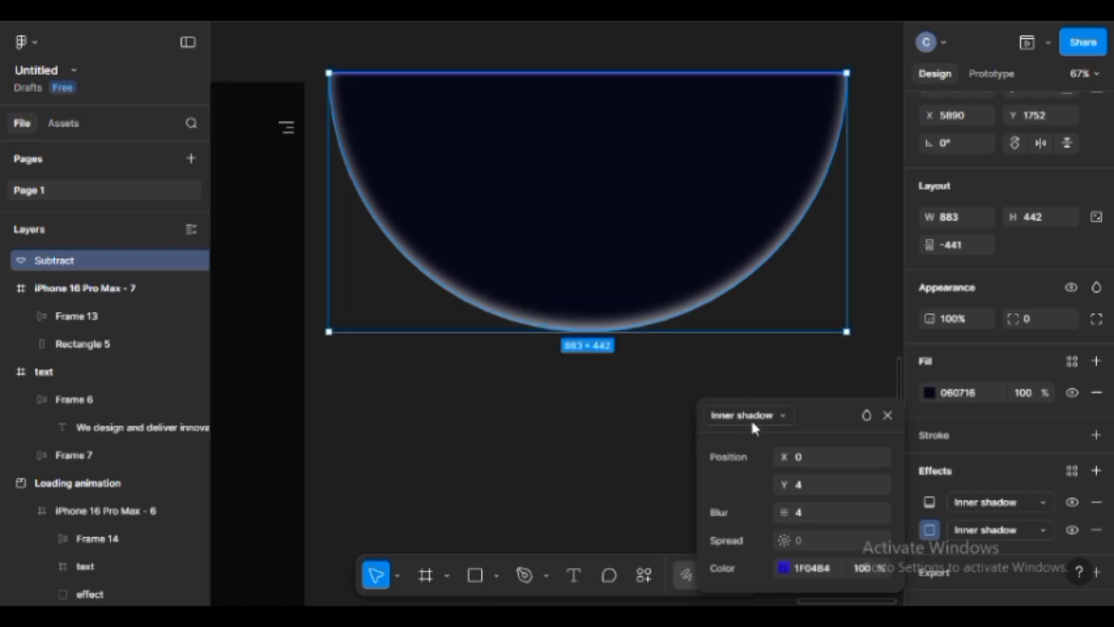
Set the blue inner shadow's blur to 35 and its Y offset to -48
{"action": "left_click_drag", "start_coordinate": [782, 485], "coordinate": [699, 486]}
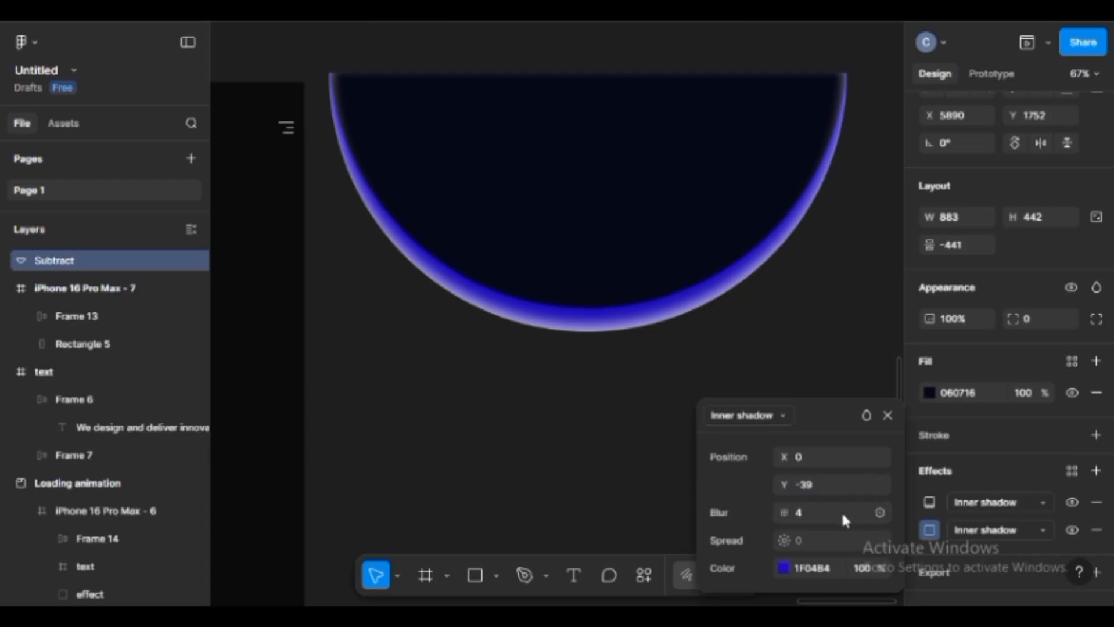
{"action": "left_click", "coordinate": [841, 511]}
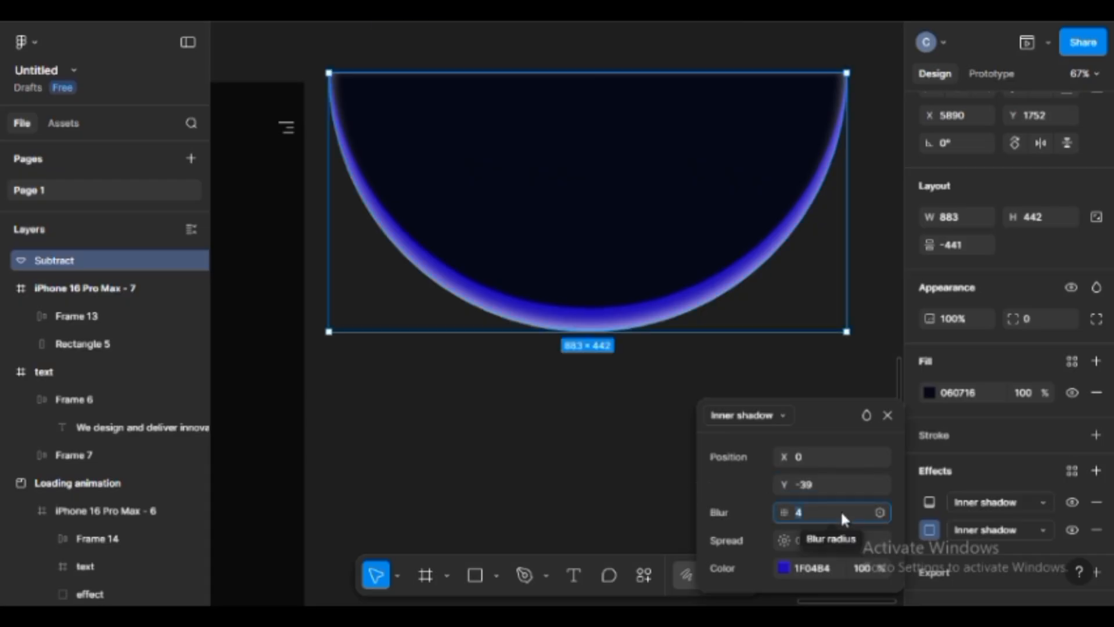
{"action": "type", "text": "35"}
{"action": "key", "text": "Return"}
{"action": "left_click_drag", "start_coordinate": [782, 484], "coordinate": [764, 486]}
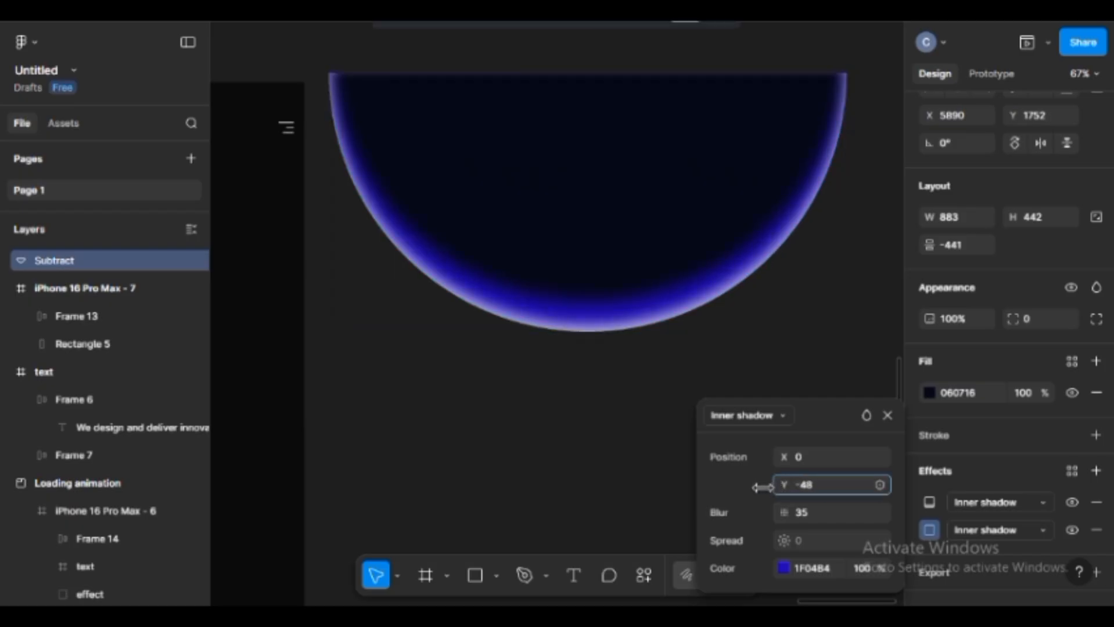
{"action": "left_click", "coordinate": [888, 415]}
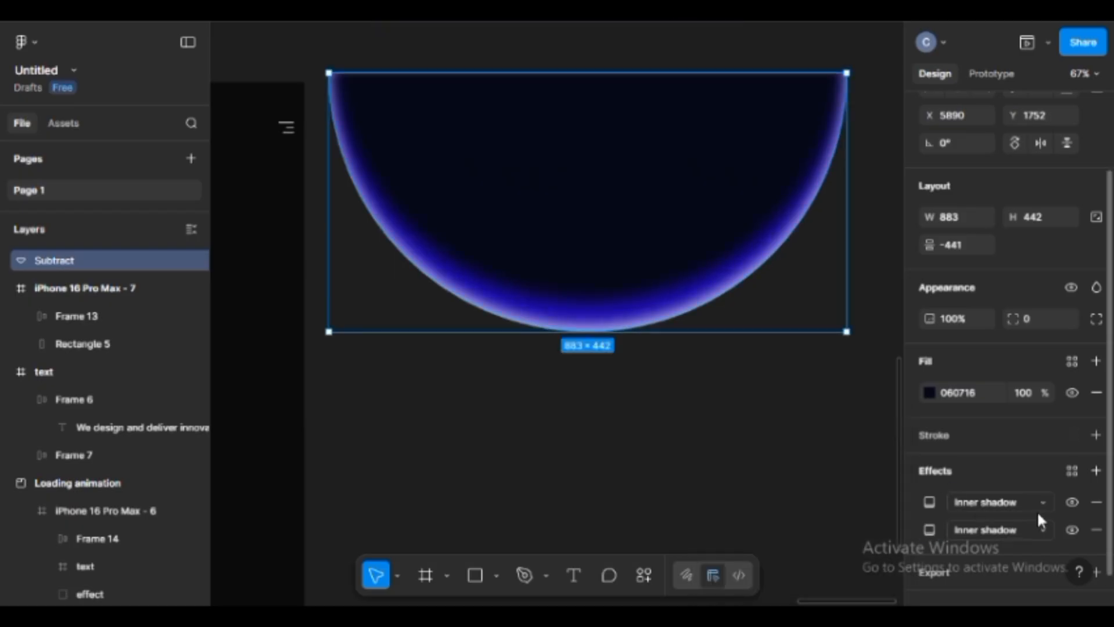
Add a third inner shadow to the half circle and place it last in the effects order
{"action": "left_click", "coordinate": [1096, 471]}
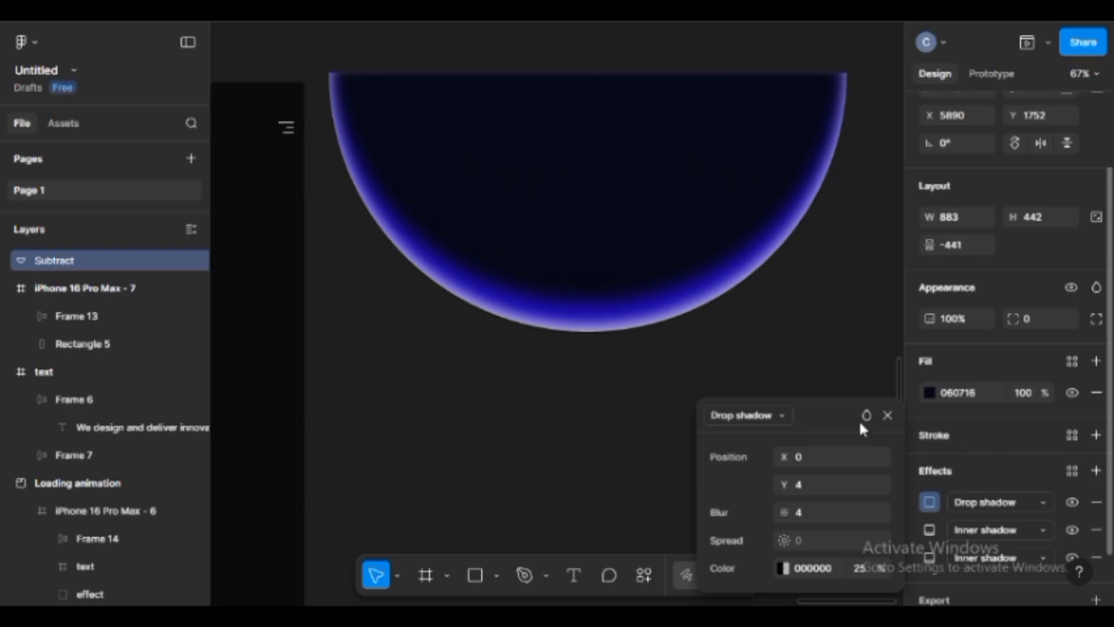
{"action": "left_click", "coordinate": [778, 413]}
{"action": "left_click", "coordinate": [774, 396]}
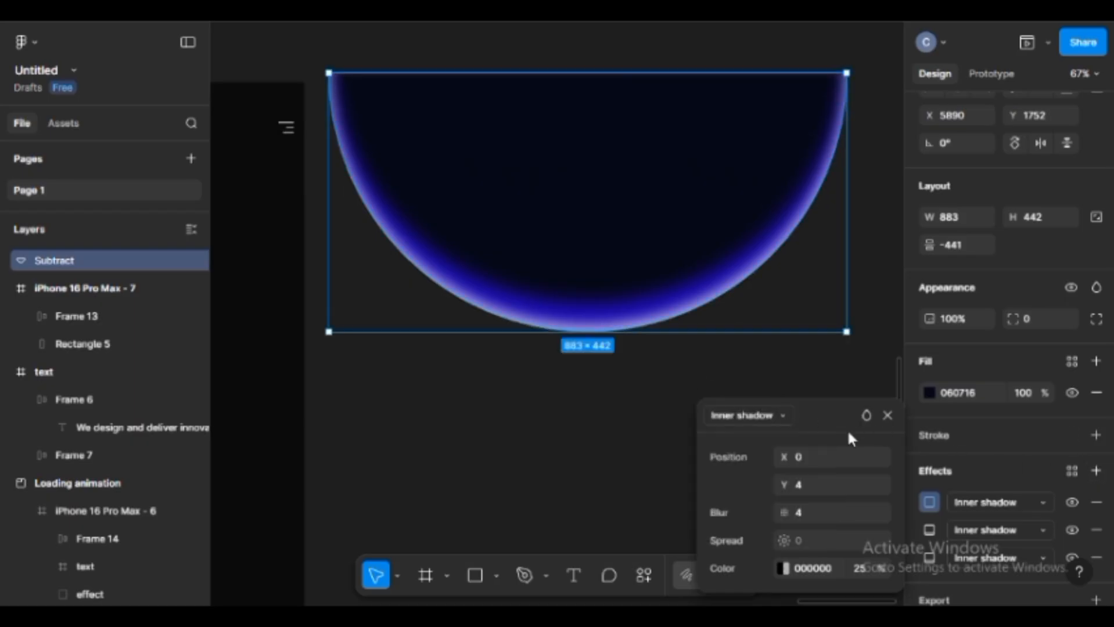
{"action": "left_click_drag", "start_coordinate": [1060, 500], "coordinate": [1056, 559]}
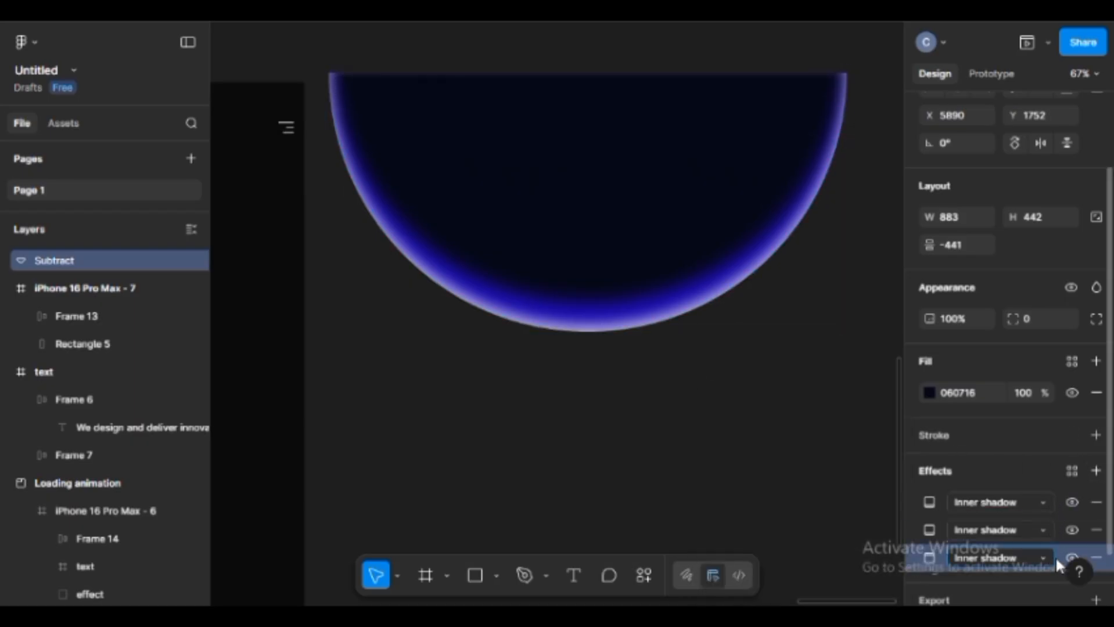
Colour the third inner shadow with the light purple page colour 8682FF at 100% opacity
{"action": "left_click", "coordinate": [930, 558]}
{"action": "left_click_drag", "start_coordinate": [834, 406], "coordinate": [847, 339]}
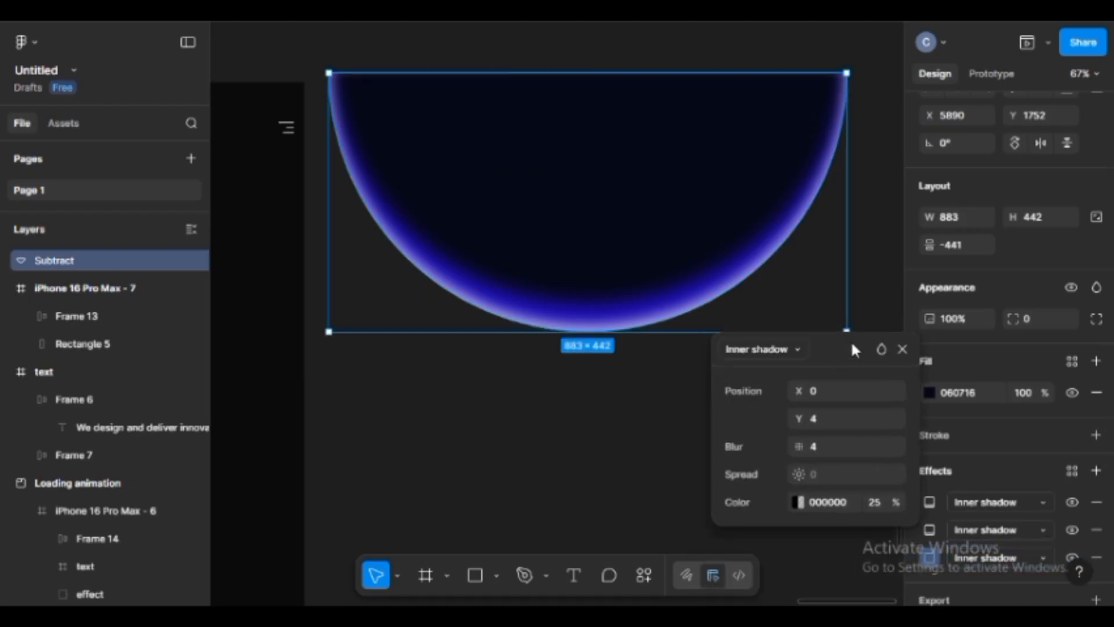
{"action": "left_click", "coordinate": [796, 502]}
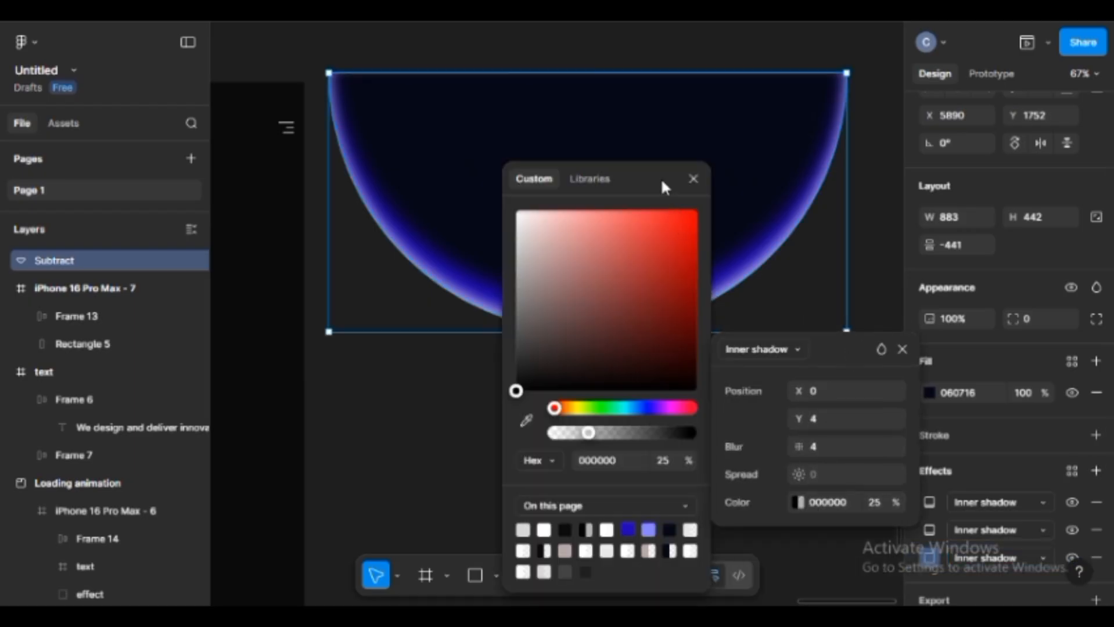
{"action": "left_click_drag", "start_coordinate": [660, 178], "coordinate": [844, 209]}
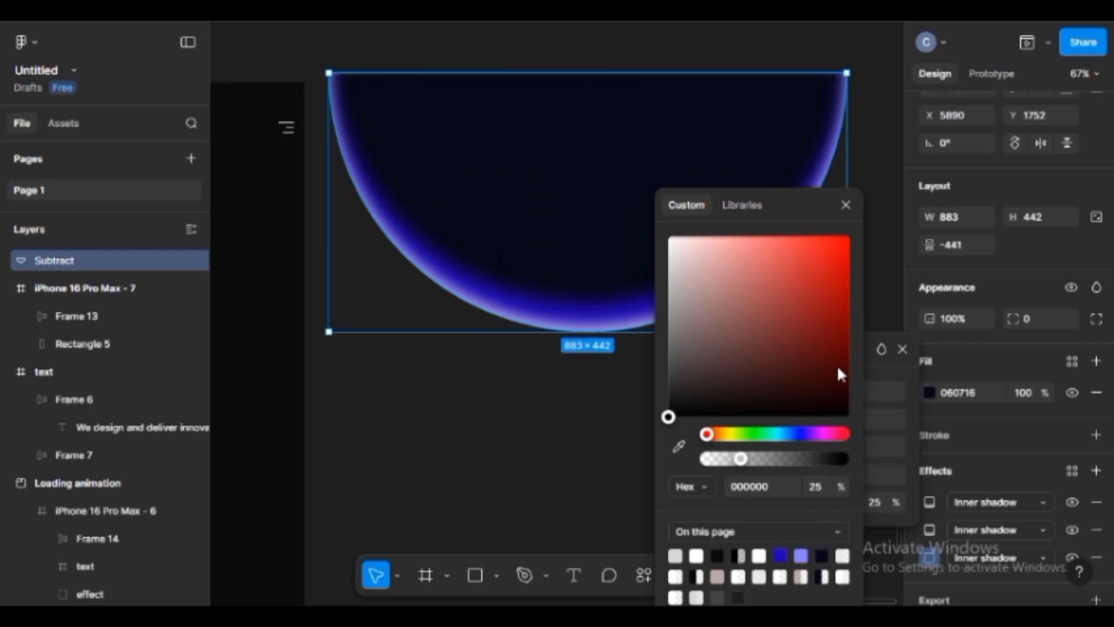
{"action": "left_click", "coordinate": [802, 556]}
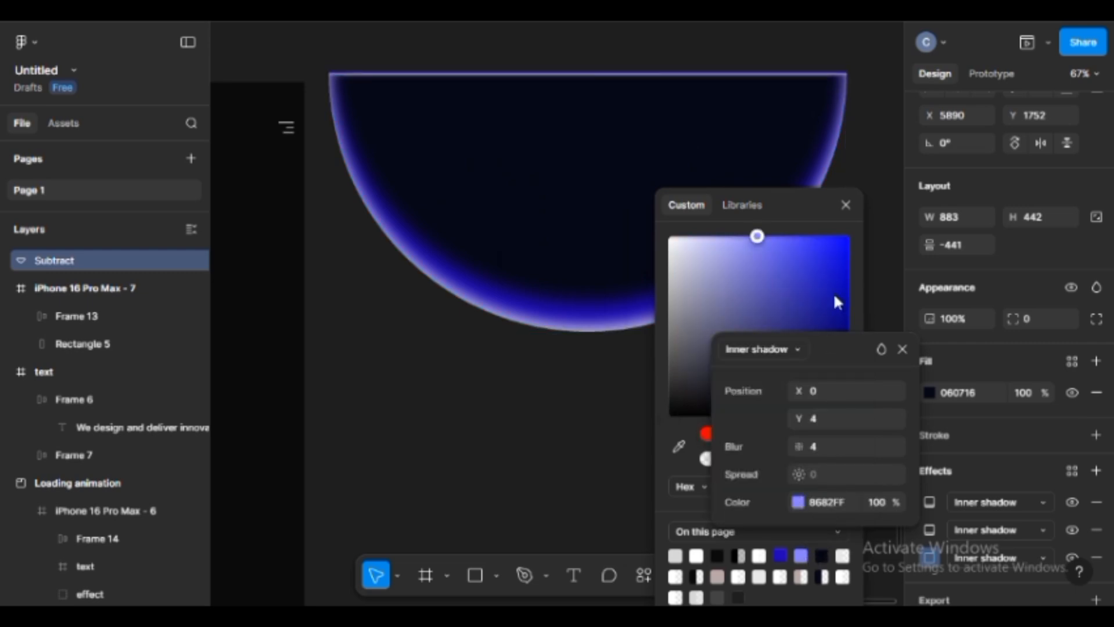
Set the light purple inner shadow's Y offset to -65 and its blur to 35
{"action": "left_click", "coordinate": [845, 206]}
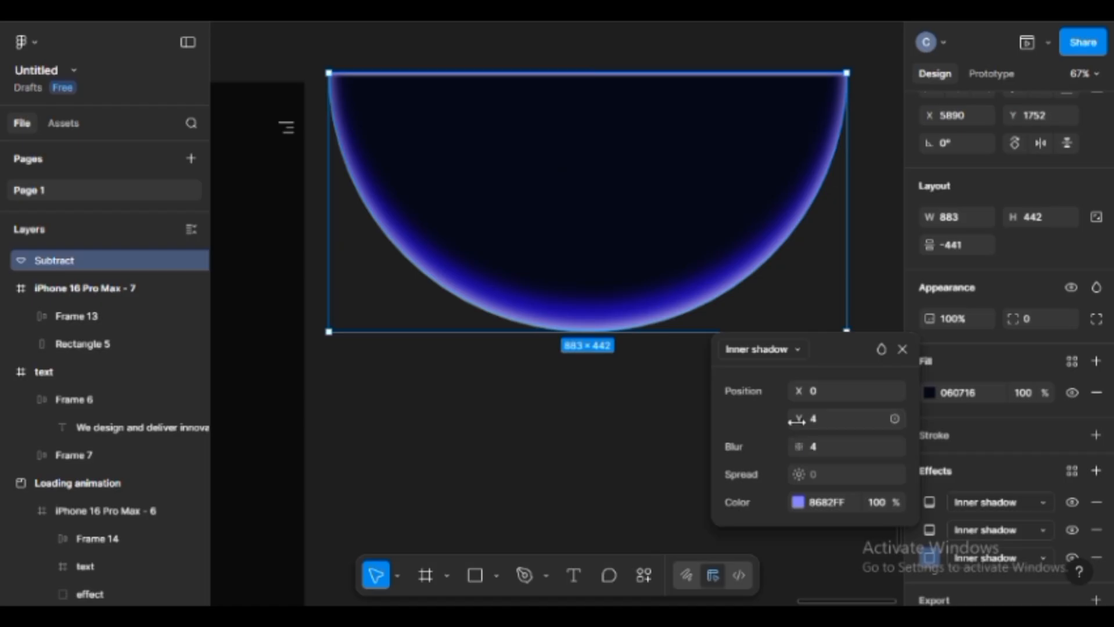
{"action": "left_click_drag", "start_coordinate": [796, 420], "coordinate": [674, 396]}
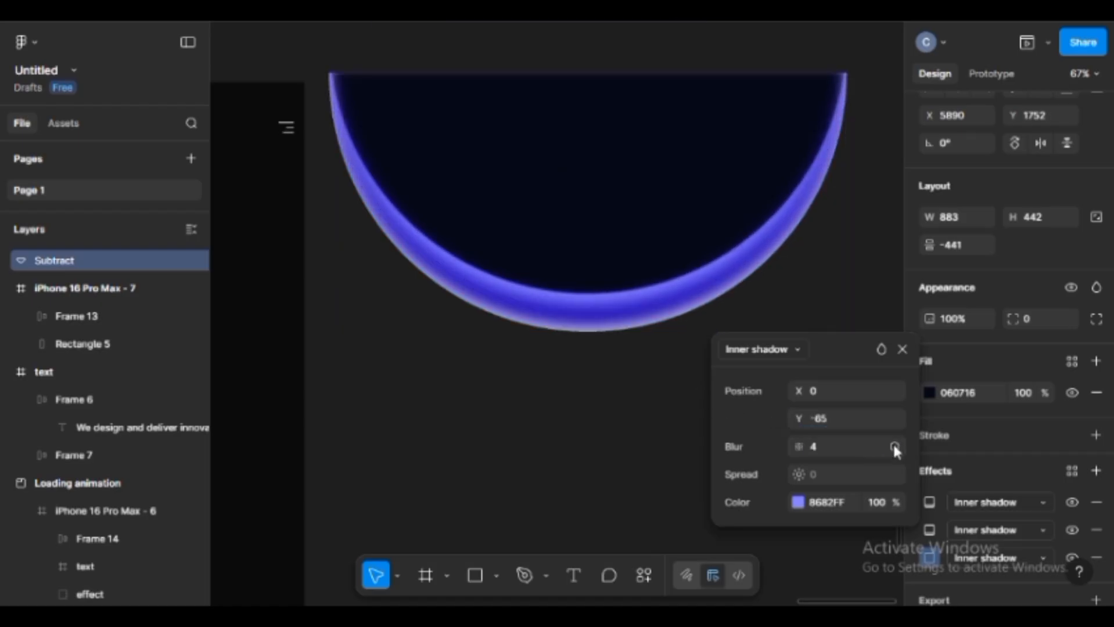
{"action": "left_click", "coordinate": [854, 446]}
{"action": "type", "text": "35"}
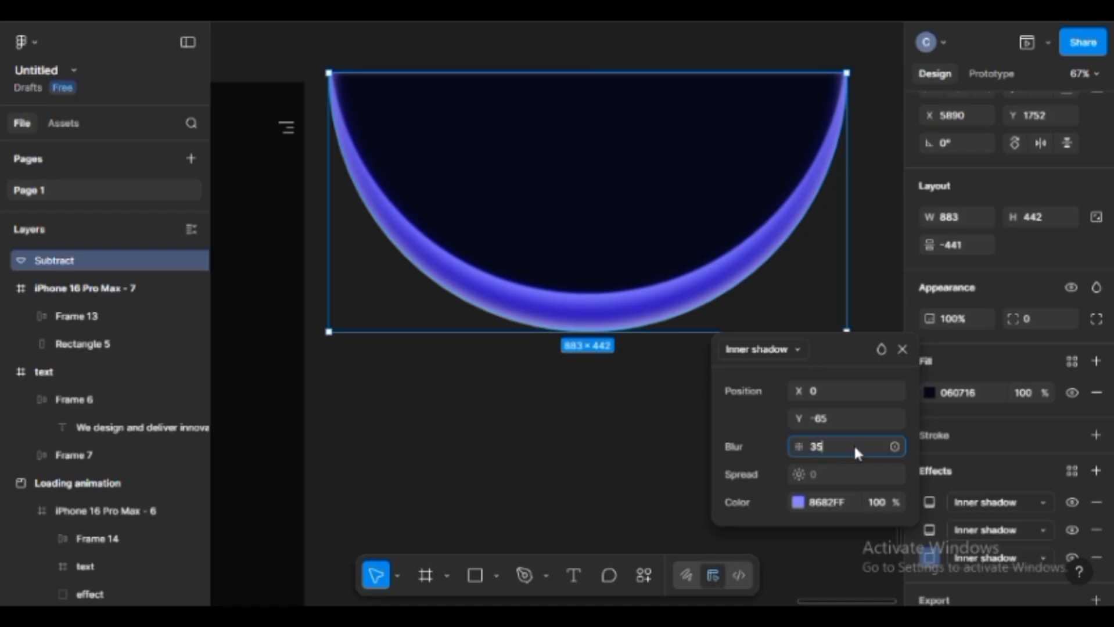
{"action": "key", "text": "Return"}
{"action": "left_click", "coordinate": [902, 350]}
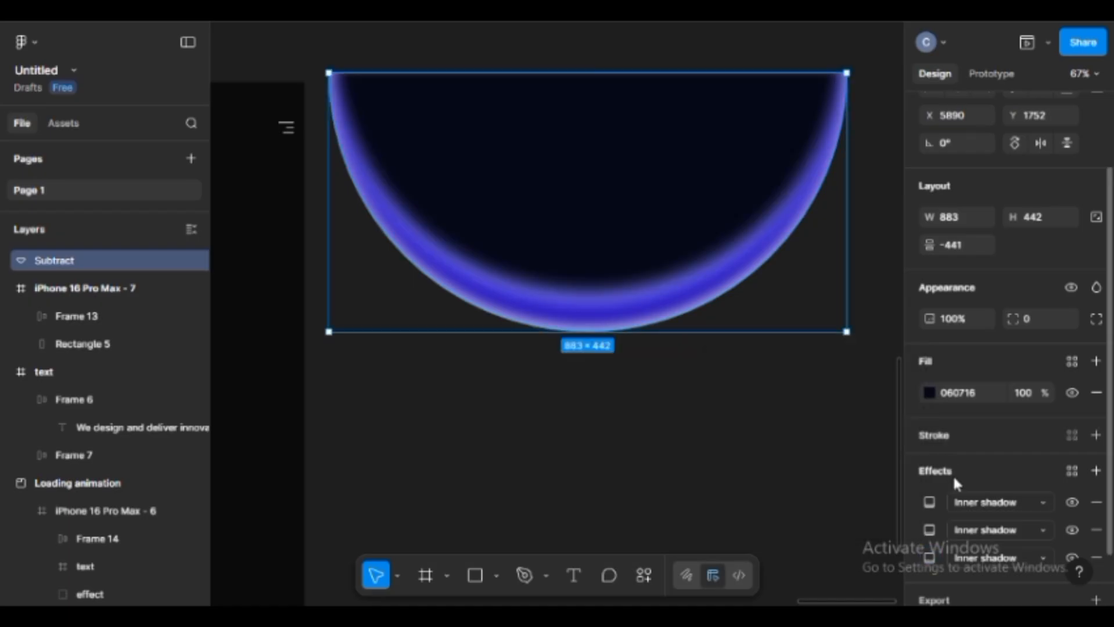
Toggle the second inner shadow's visibility off and on to check its effect on the glow
{"action": "mouse_move", "coordinate": [941, 553]}
{"action": "left_mouse_down"}
{"action": "mouse_move", "coordinate": [942, 514]}
{"action": "mouse_move", "coordinate": [939, 539]}
{"action": "left_mouse_up"}
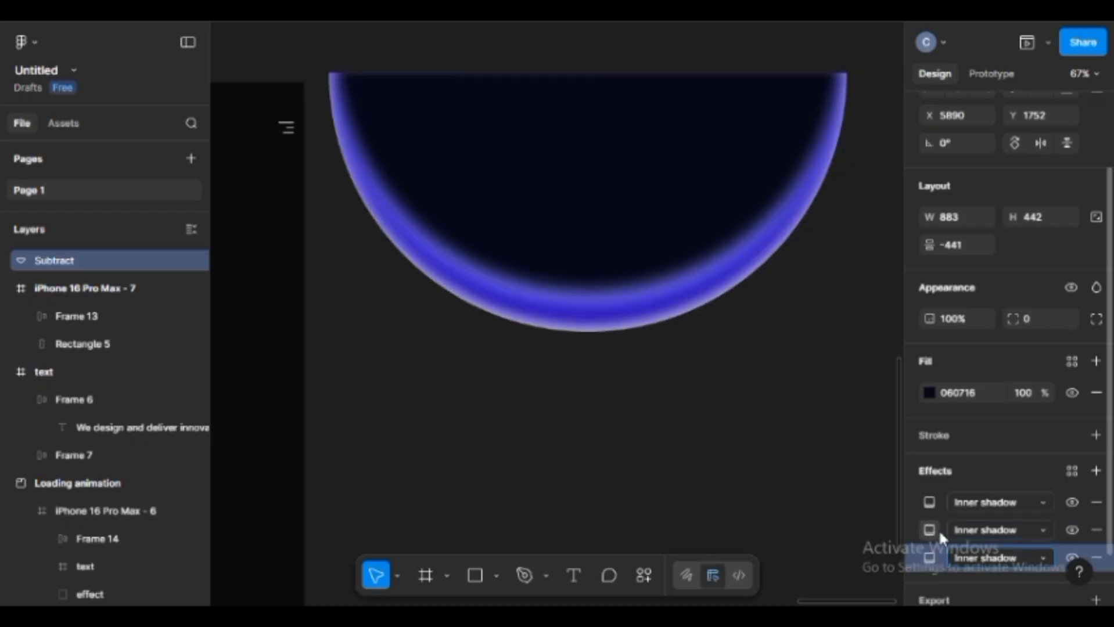
{"action": "left_click", "coordinate": [936, 531]}
{"action": "left_click", "coordinate": [1069, 527]}
{"action": "left_click", "coordinate": [1069, 527]}
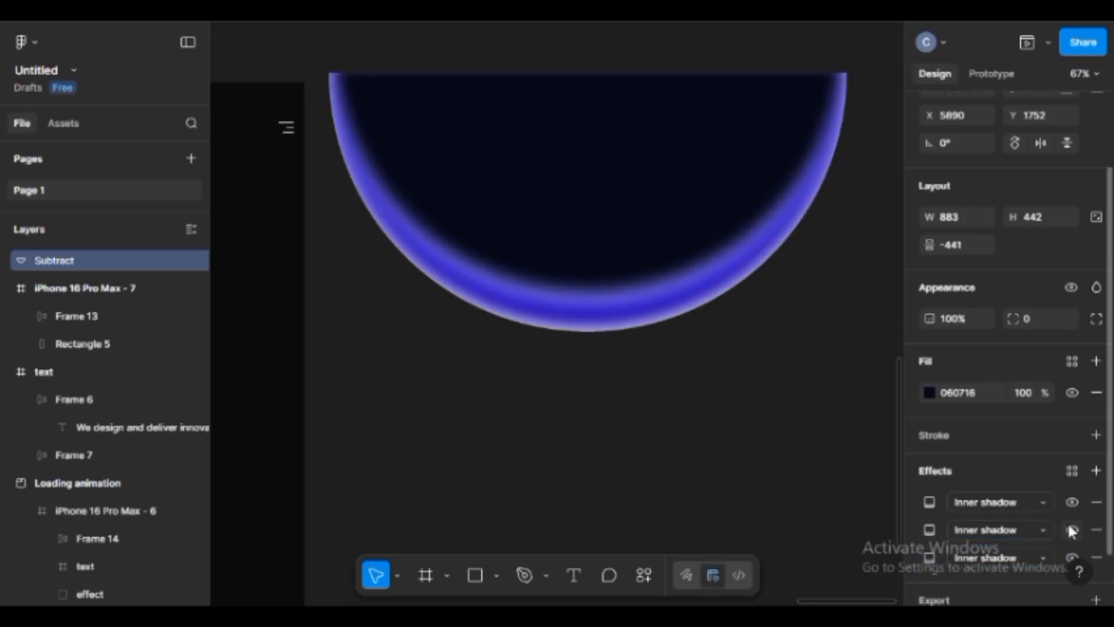
{"action": "left_click", "coordinate": [940, 524]}
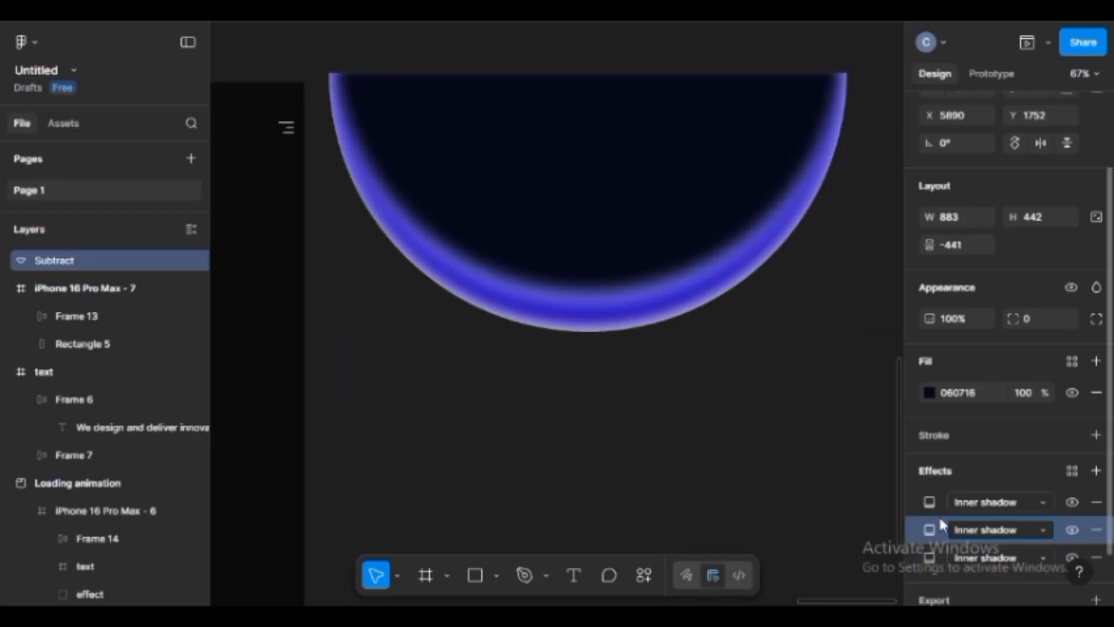
Set the third inner shadow's Y offset to -74 and recolour it to the vivid blue 3835F9
{"action": "left_click", "coordinate": [929, 557]}
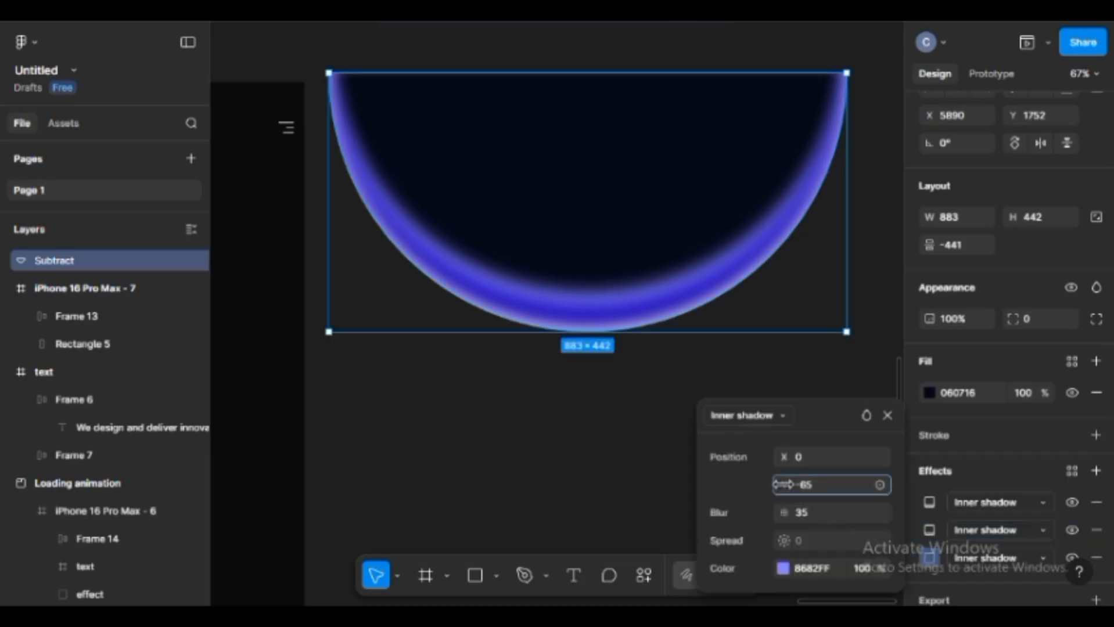
{"action": "left_click_drag", "start_coordinate": [783, 484], "coordinate": [767, 485]}
{"action": "left_click", "coordinate": [784, 568]}
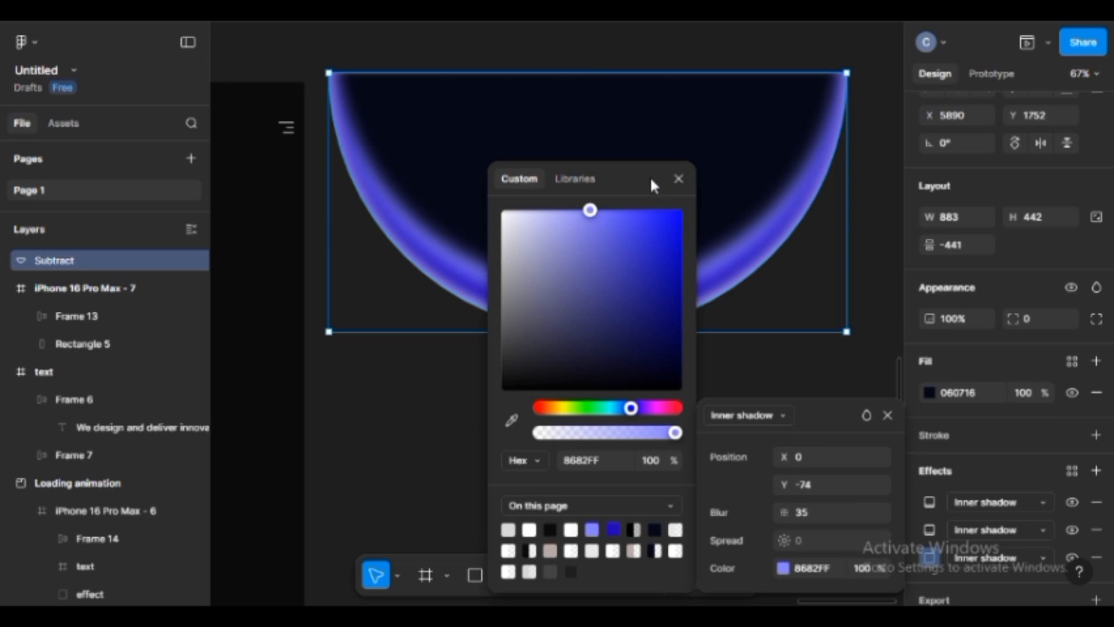
{"action": "left_click_drag", "start_coordinate": [650, 176], "coordinate": [820, 190]}
{"action": "left_click_drag", "start_coordinate": [765, 224], "coordinate": [807, 230]}
{"action": "left_click", "coordinate": [846, 190]}
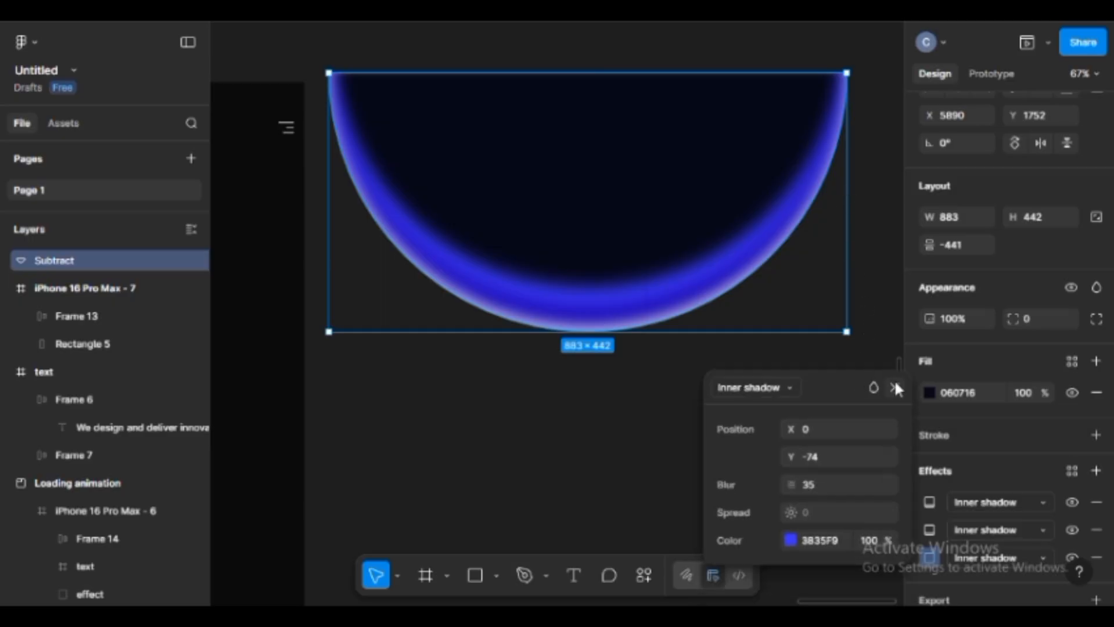
{"action": "left_click", "coordinate": [894, 387]}
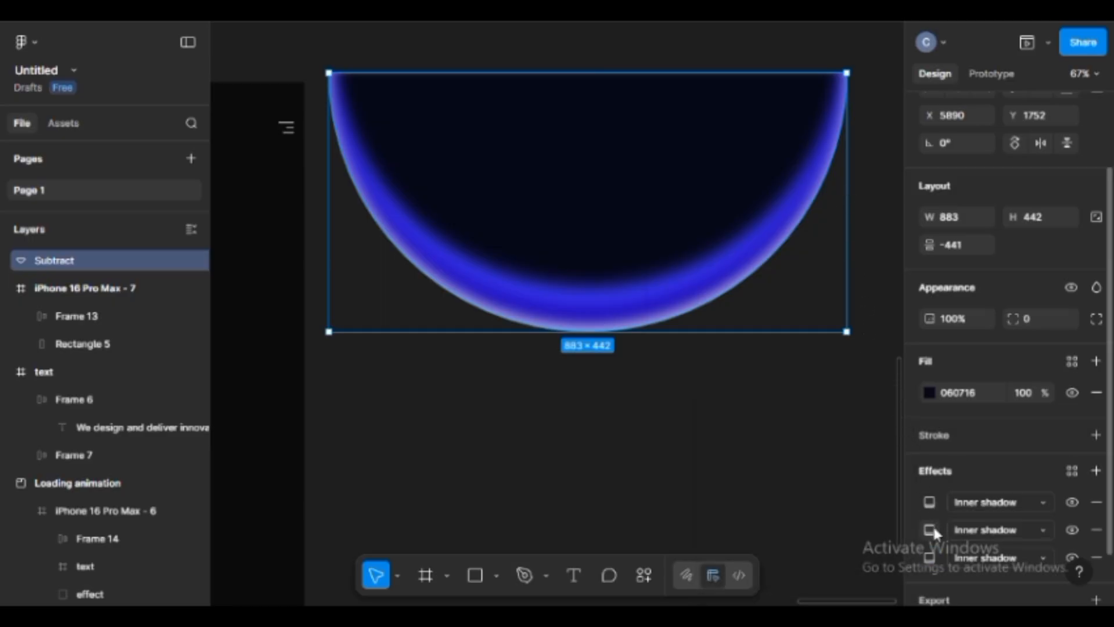
Set the white inner shadow's Y offset to -15 and its blur to 35
{"action": "left_click", "coordinate": [929, 501]}
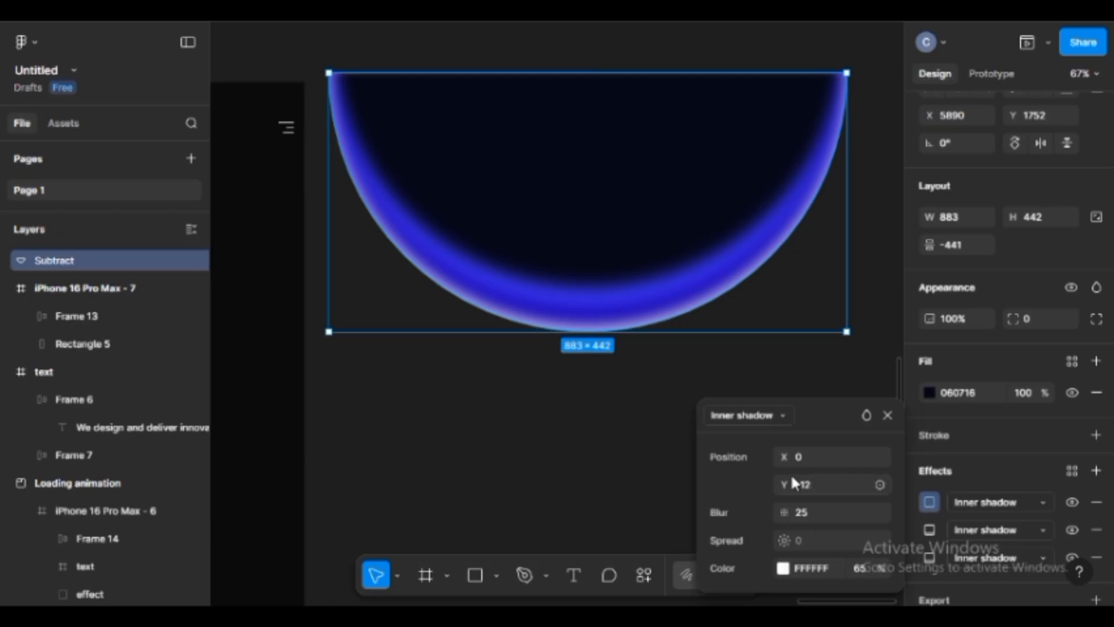
{"action": "left_click_drag", "start_coordinate": [788, 481], "coordinate": [783, 481]}
{"action": "left_click", "coordinate": [817, 513]}
{"action": "type", "text": "35"}
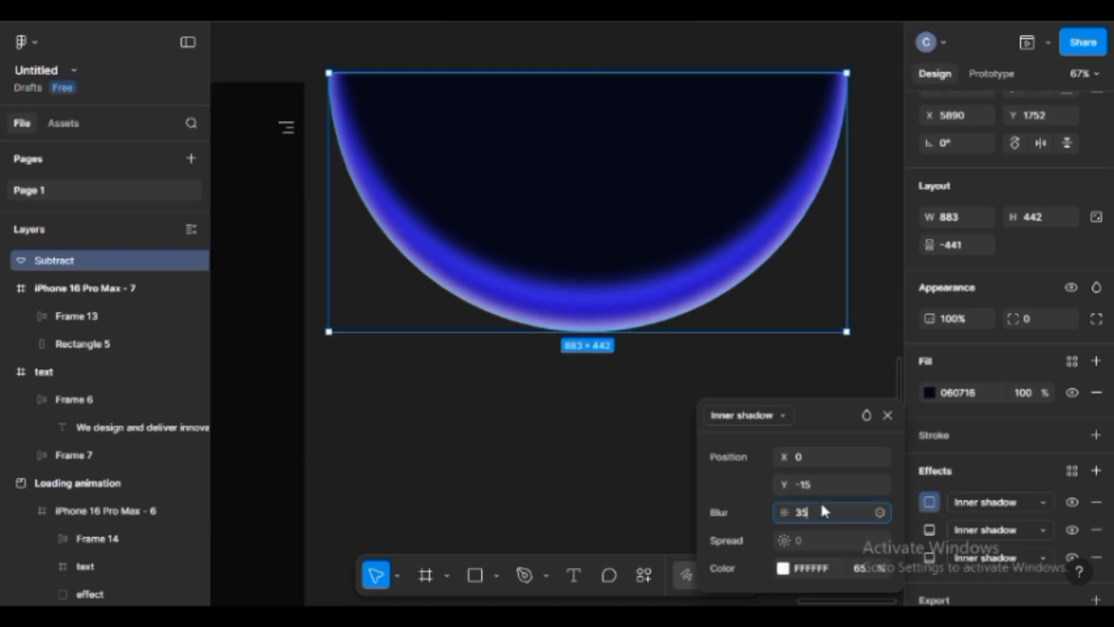
{"action": "key", "text": "Return"}
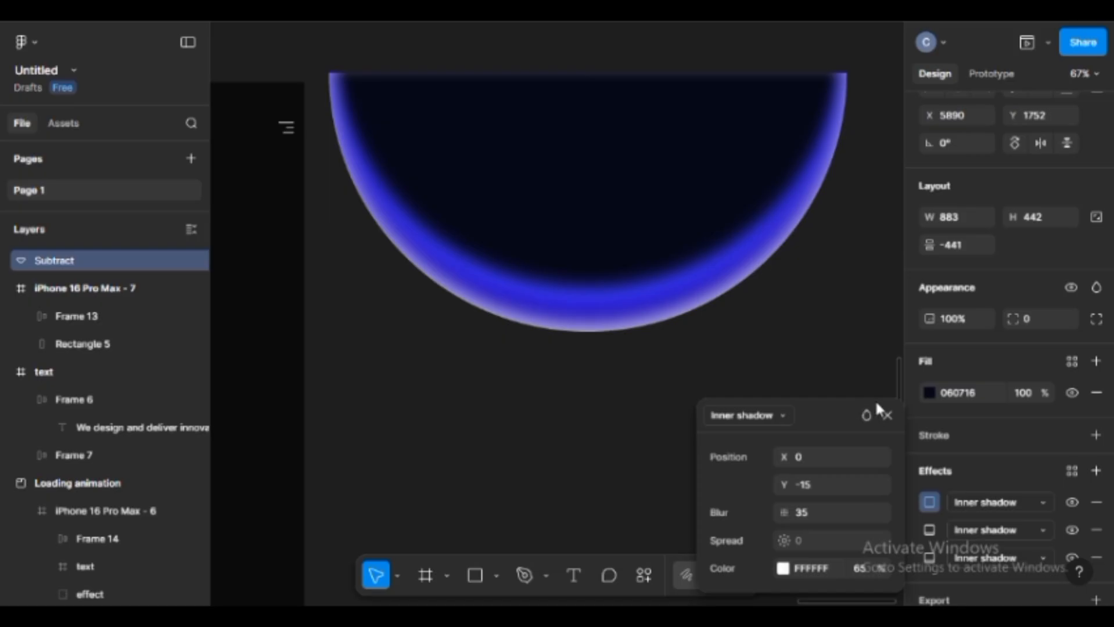
{"action": "left_click", "coordinate": [875, 400]}
{"action": "left_click", "coordinate": [855, 380]}
{"action": "left_click", "coordinate": [763, 255]}
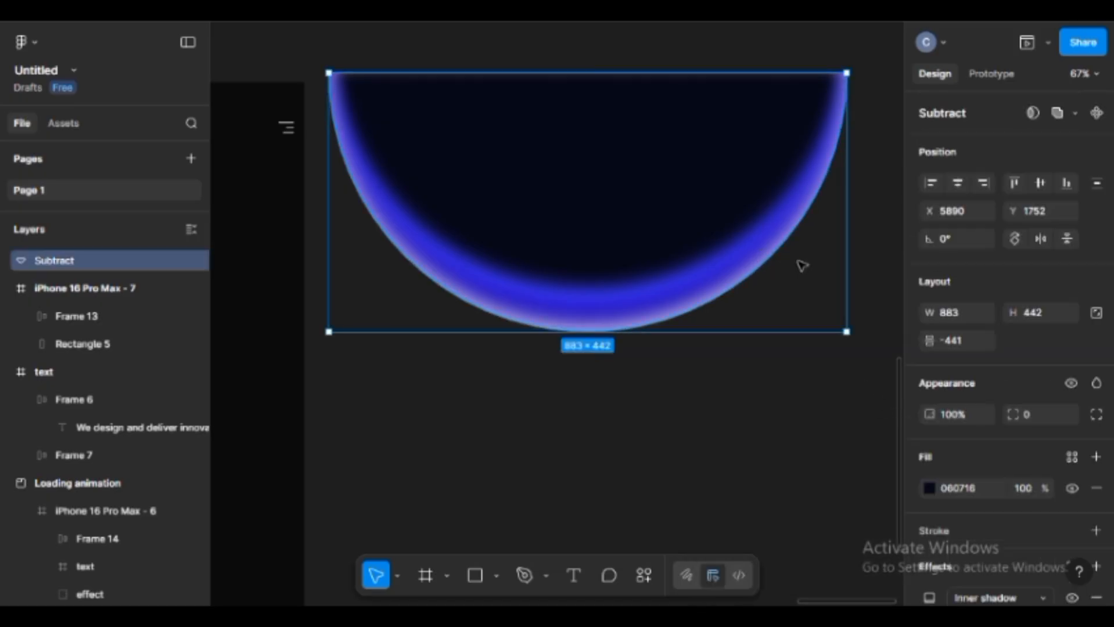
Place the half circle inside the iPhone 16 Pro Max - 7 frame, with its flat edge just above the frame's top at Y -15
{"action": "scroll", "coordinate": [793, 264], "scroll_direction": "down", "scroll_amount": 5, "text": "ctrl"}
{"action": "left_click_drag", "start_coordinate": [343, 301], "coordinate": [562, 243]}
{"action": "left_click_drag", "start_coordinate": [803, 181], "coordinate": [597, 190]}
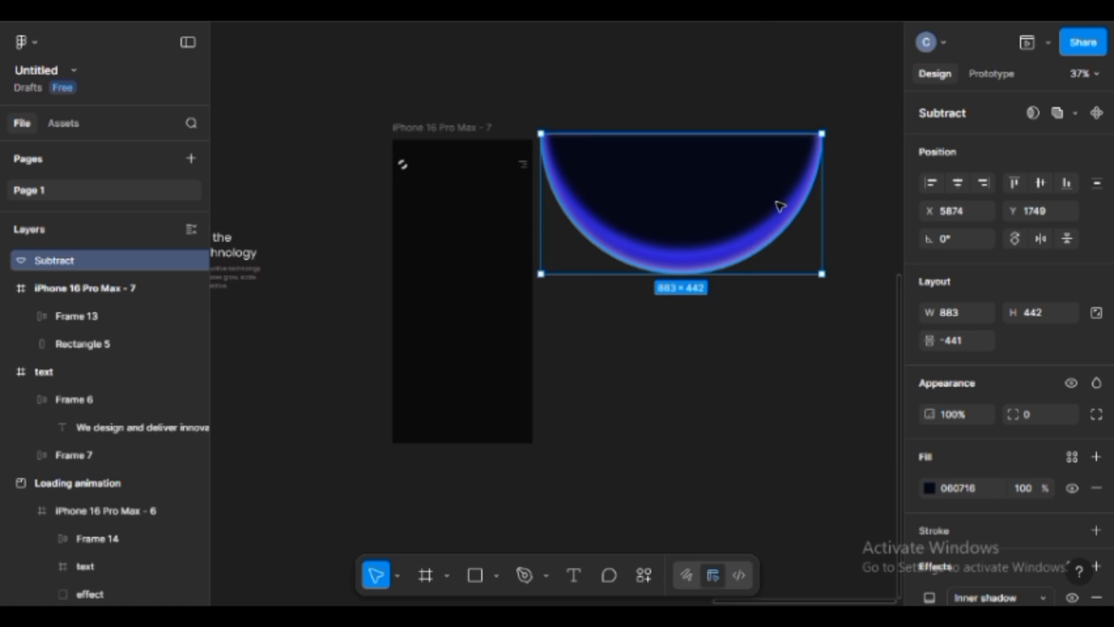
{"action": "left_click_drag", "start_coordinate": [780, 207], "coordinate": [507, 237]}
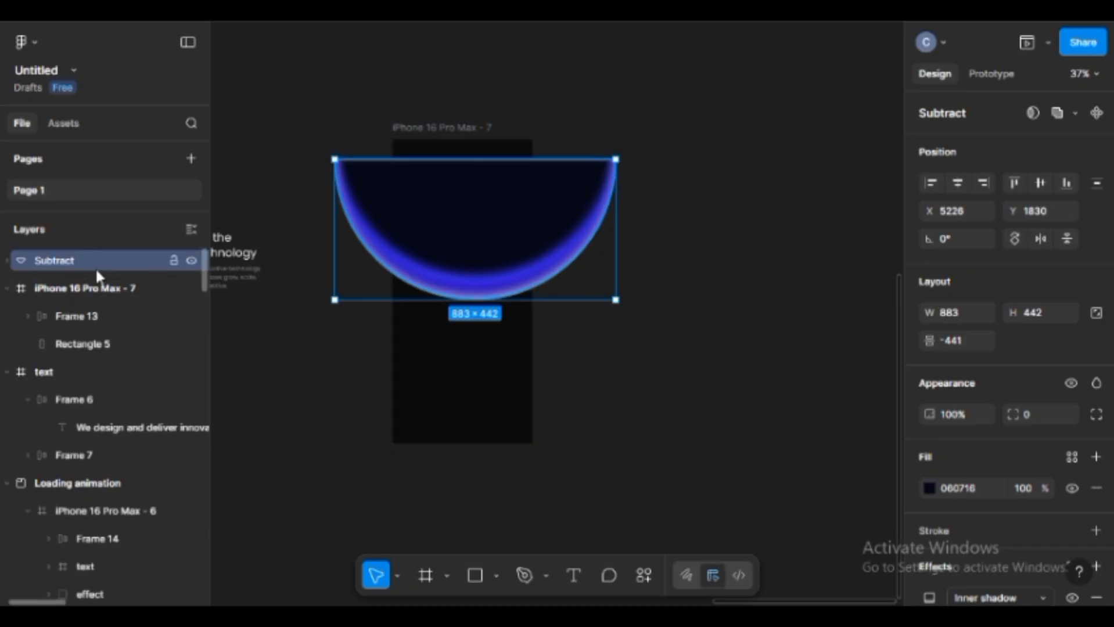
{"action": "left_click_drag", "start_coordinate": [95, 267], "coordinate": [101, 299]}
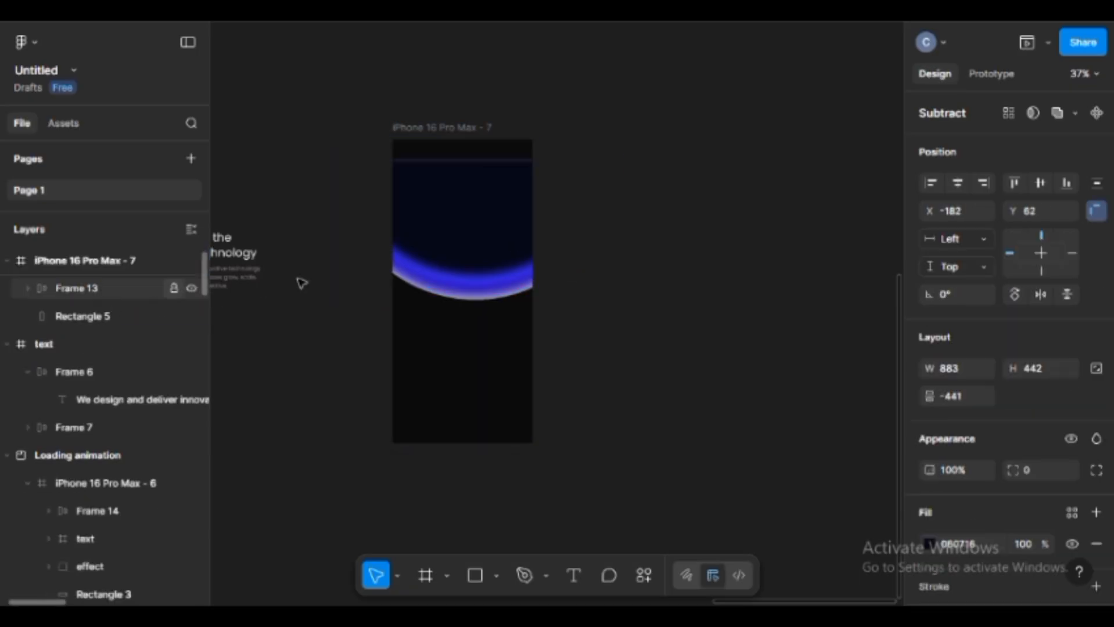
{"action": "left_click_drag", "start_coordinate": [454, 222], "coordinate": [449, 197]}
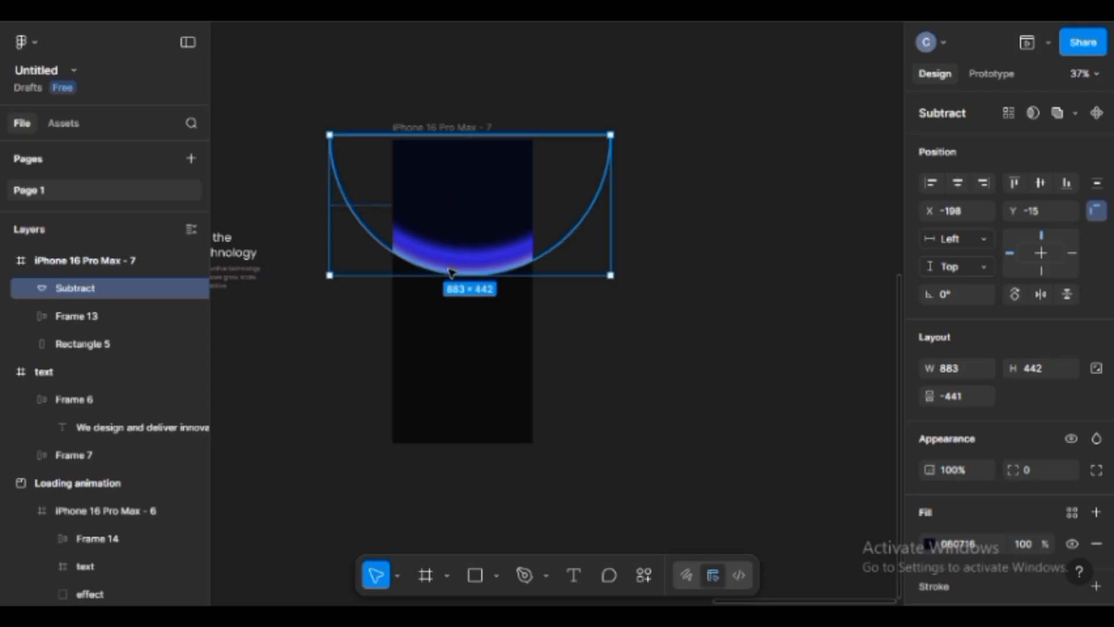
Enlarge the half circle proportionally to about 1352 × 677 and centre it horizontally in the phone frame
{"action": "left_click_drag", "start_coordinate": [456, 275], "coordinate": [459, 346]}
{"action": "key", "text": "ctrl+z"}
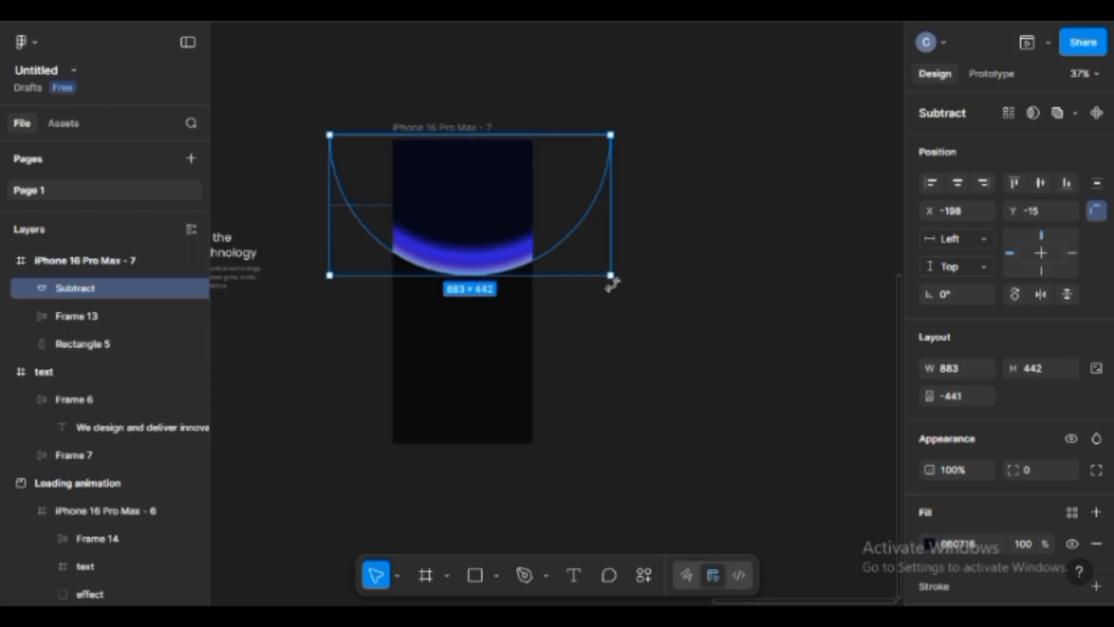
{"action": "left_click_drag", "start_coordinate": [621, 288], "coordinate": [772, 233]}
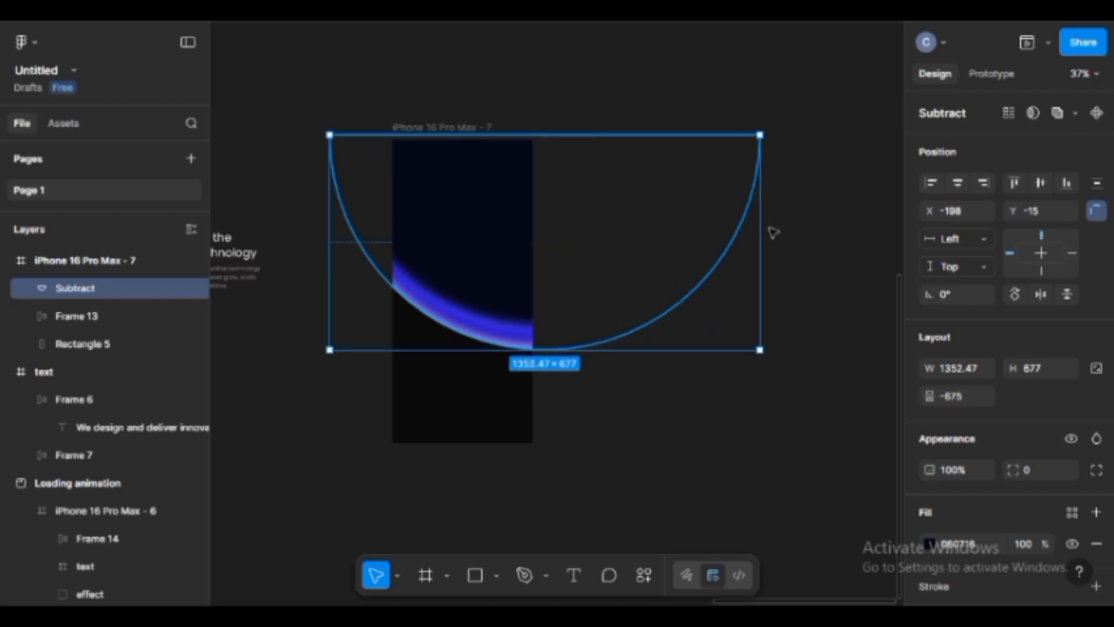
{"action": "left_click", "coordinate": [958, 184]}
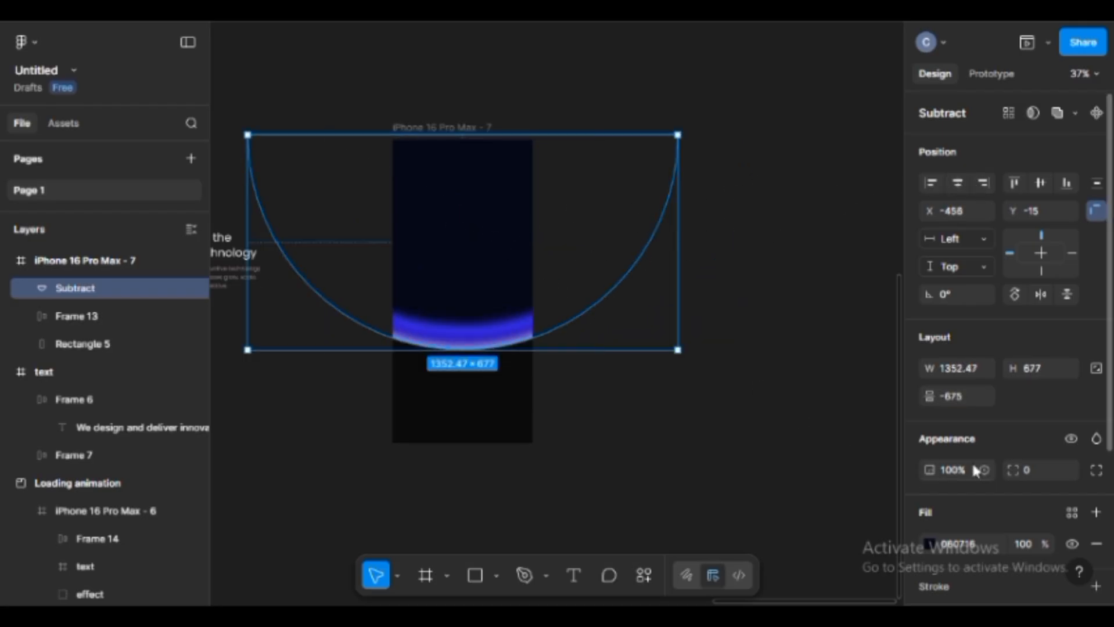
Compare the half circle's glow with the glow on the finished iPhone 16 Pro Max - 5 and - 6 screens
{"action": "scroll", "coordinate": [973, 460], "scroll_direction": "down", "scroll_amount": 4}
{"action": "left_click", "coordinate": [794, 377]}
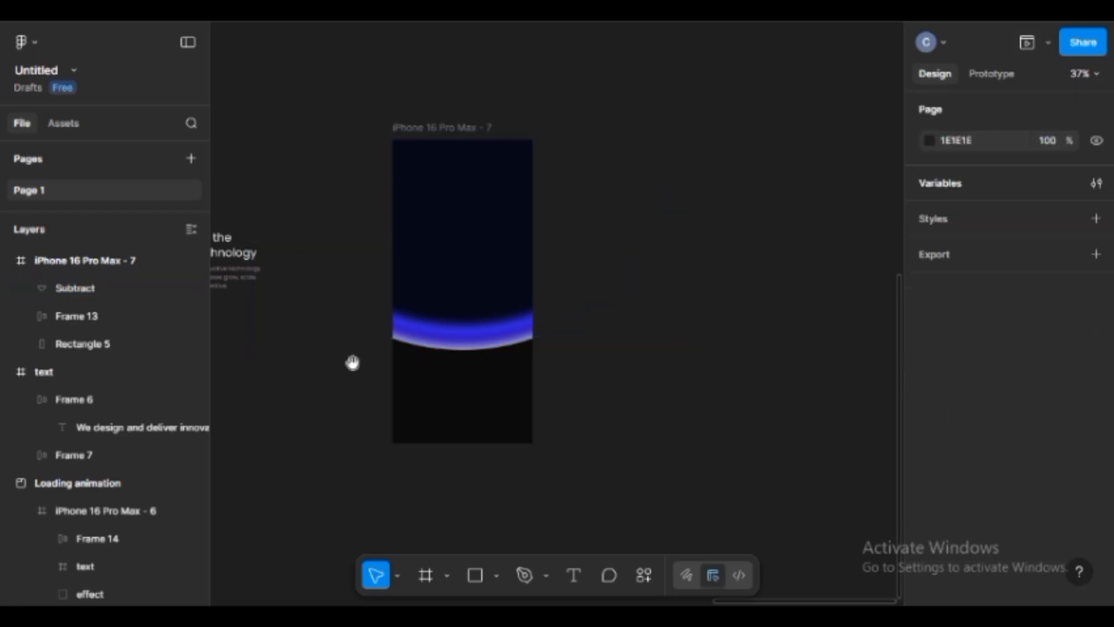
{"action": "left_click_drag", "start_coordinate": [352, 362], "coordinate": [784, 369]}
{"action": "left_click_drag", "start_coordinate": [670, 370], "coordinate": [807, 379]}
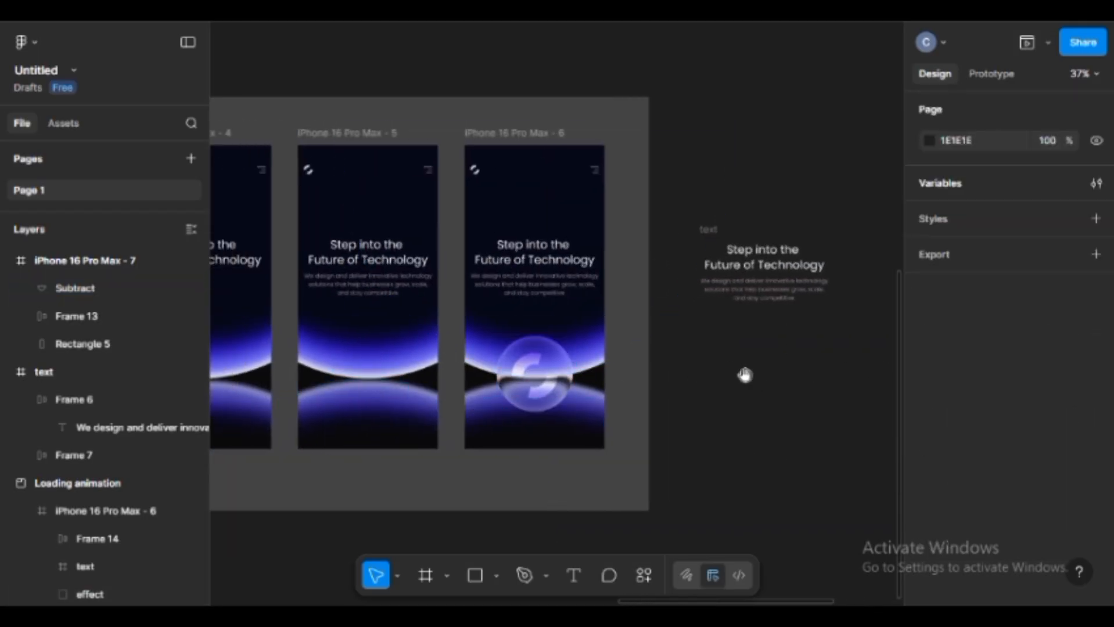
{"action": "left_click_drag", "start_coordinate": [754, 376], "coordinate": [527, 341]}
{"action": "left_click_drag", "start_coordinate": [674, 364], "coordinate": [507, 435]}
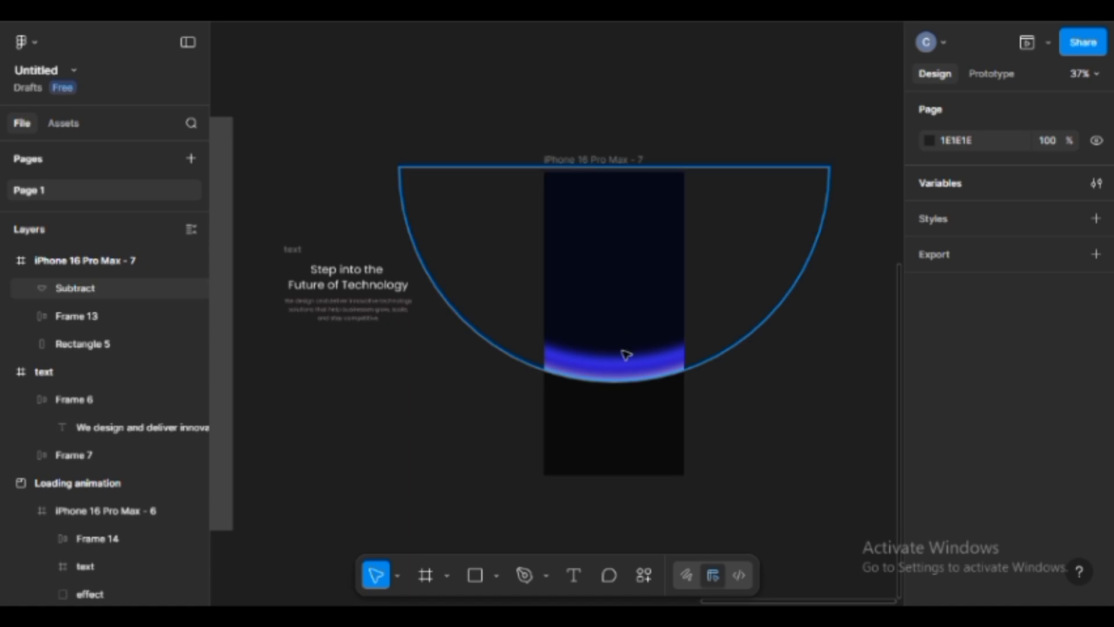
Set the white inner shadow's blur to 75 on the enlarged half circle and make its Y offset slightly more negative
{"action": "left_click", "coordinate": [665, 381]}
{"action": "scroll", "coordinate": [710, 385], "scroll_direction": "up", "scroll_amount": 3}
{"action": "scroll", "coordinate": [959, 444], "scroll_direction": "down", "scroll_amount": 4}
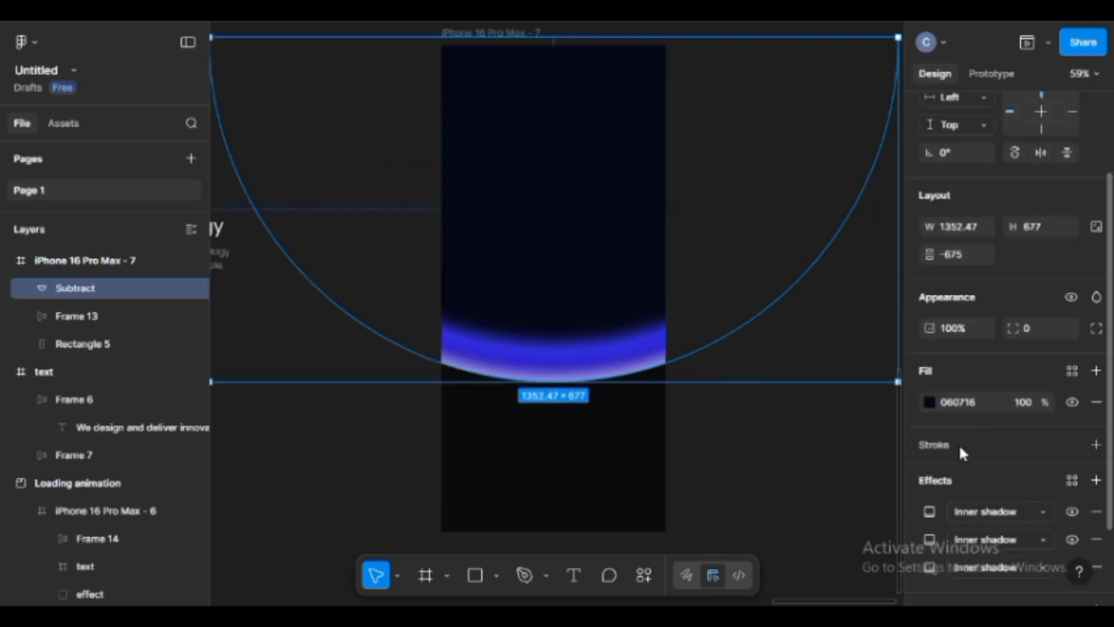
{"action": "left_click", "coordinate": [929, 447]}
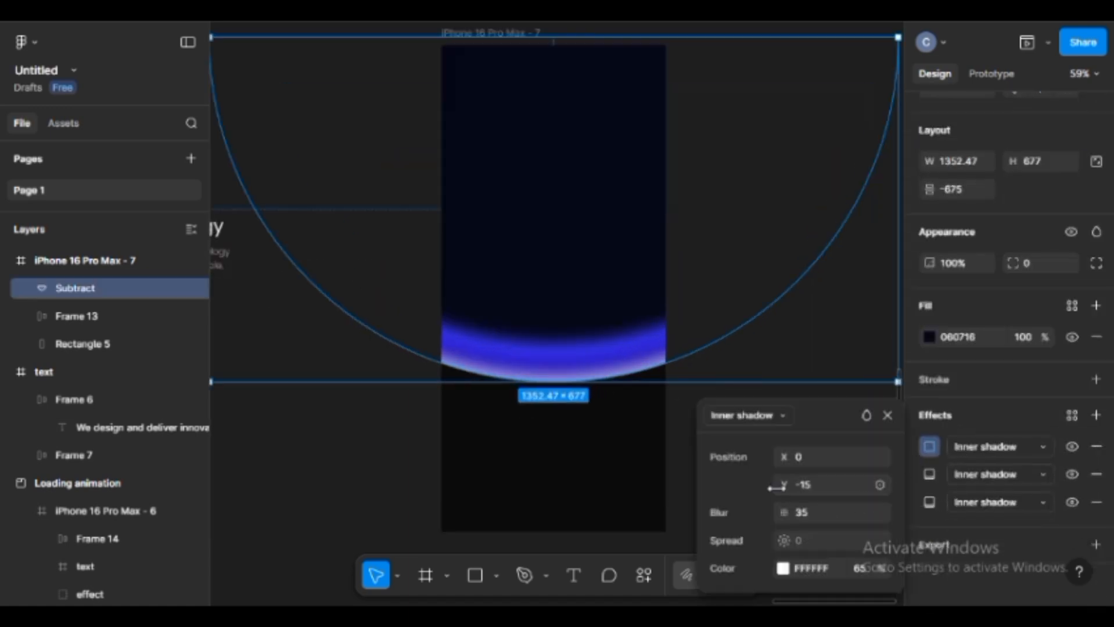
{"action": "left_click", "coordinate": [785, 513]}
{"action": "left_click_drag", "start_coordinate": [786, 513], "coordinate": [824, 515]}
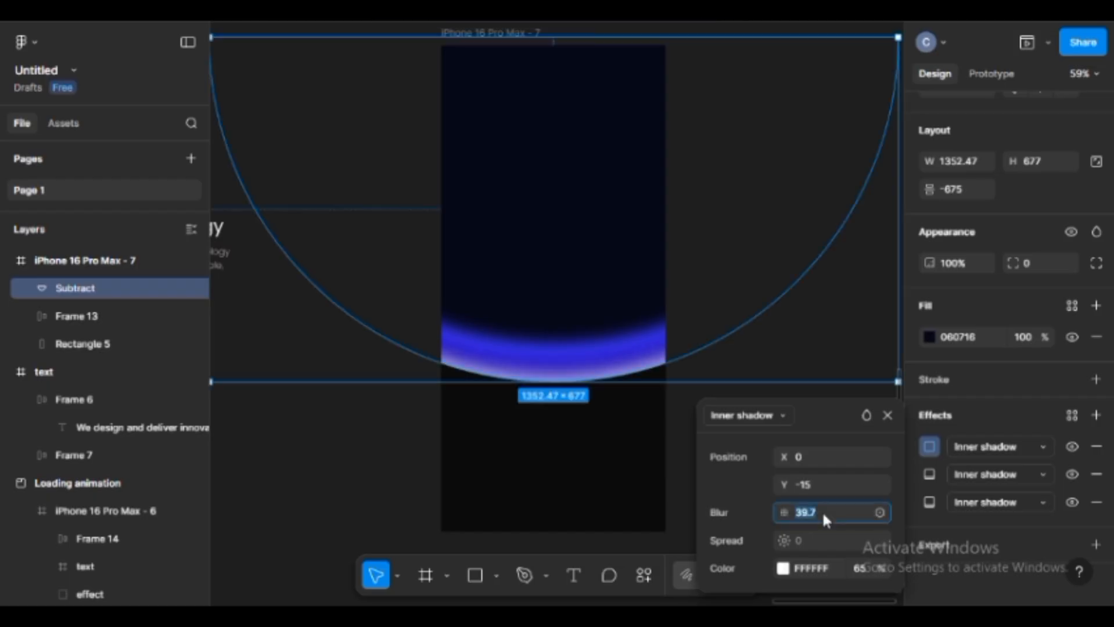
{"action": "type", "text": "75"}
{"action": "key", "text": "Return"}
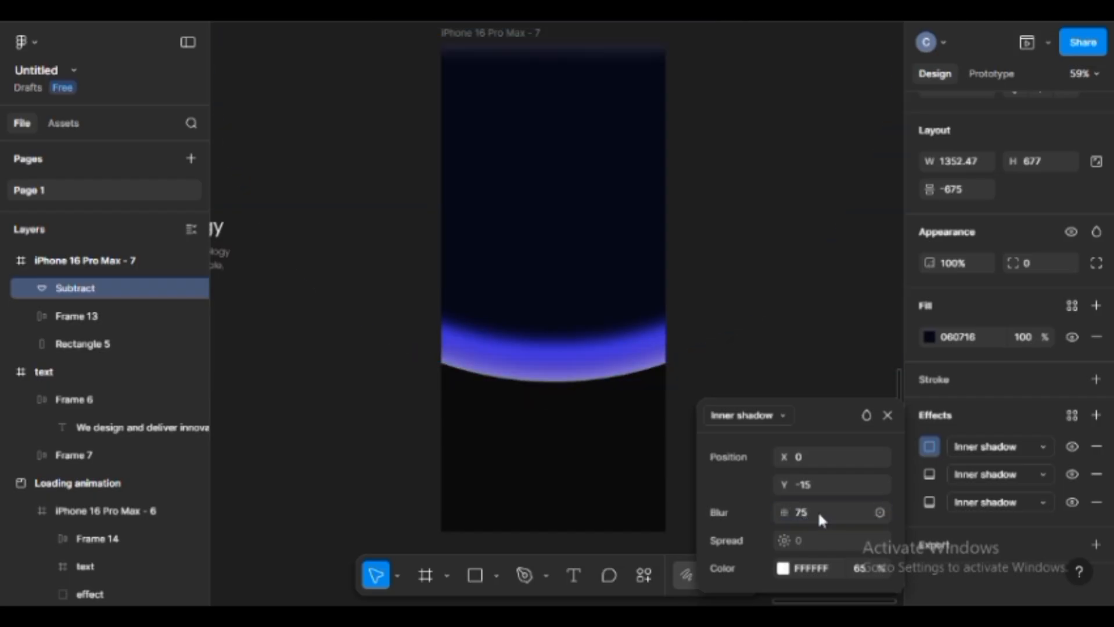
{"action": "mouse_move", "coordinate": [781, 485]}
{"action": "left_mouse_down"}
{"action": "mouse_move", "coordinate": [766, 481]}
{"action": "mouse_move", "coordinate": [776, 481]}
{"action": "left_mouse_up"}
{"action": "left_click", "coordinate": [887, 415]}
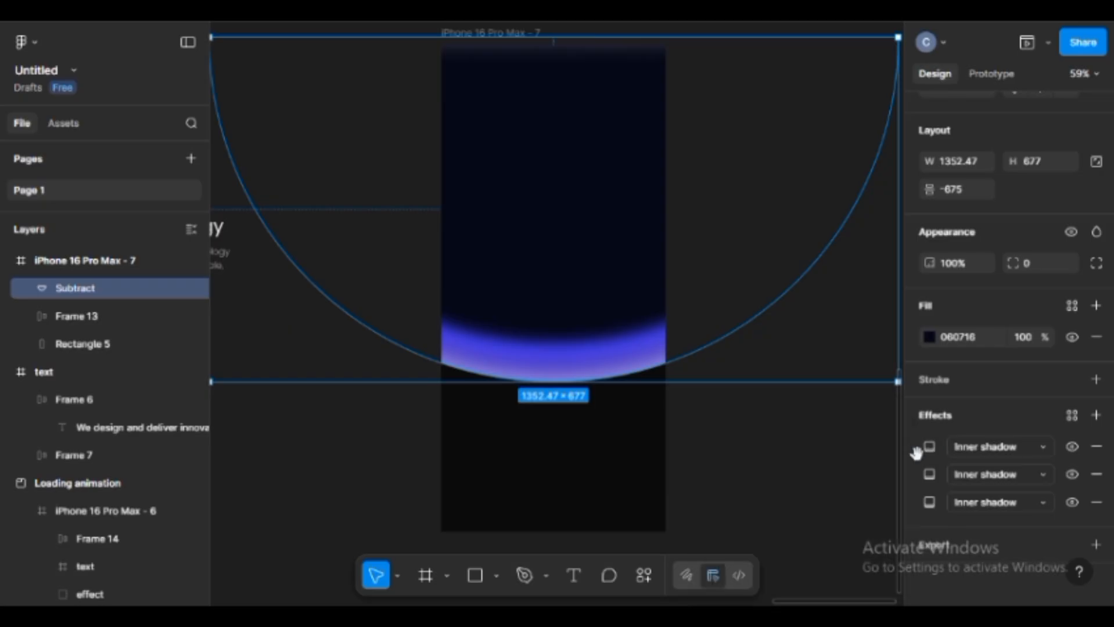
Set the deep blue 1F04B4 inner shadow's blur to 75 and its Y offset to about -118
{"action": "left_click", "coordinate": [929, 475]}
{"action": "left_click", "coordinate": [809, 485]}
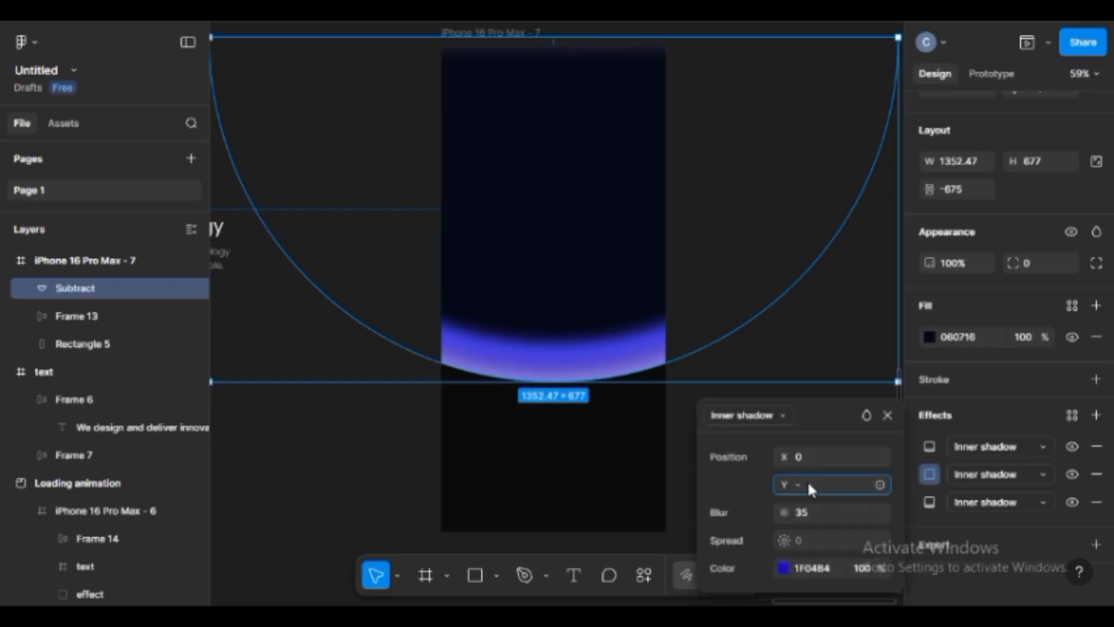
{"action": "type", "text": "-75"}
{"action": "key", "text": "Return"}
{"action": "left_click", "coordinate": [806, 514]}
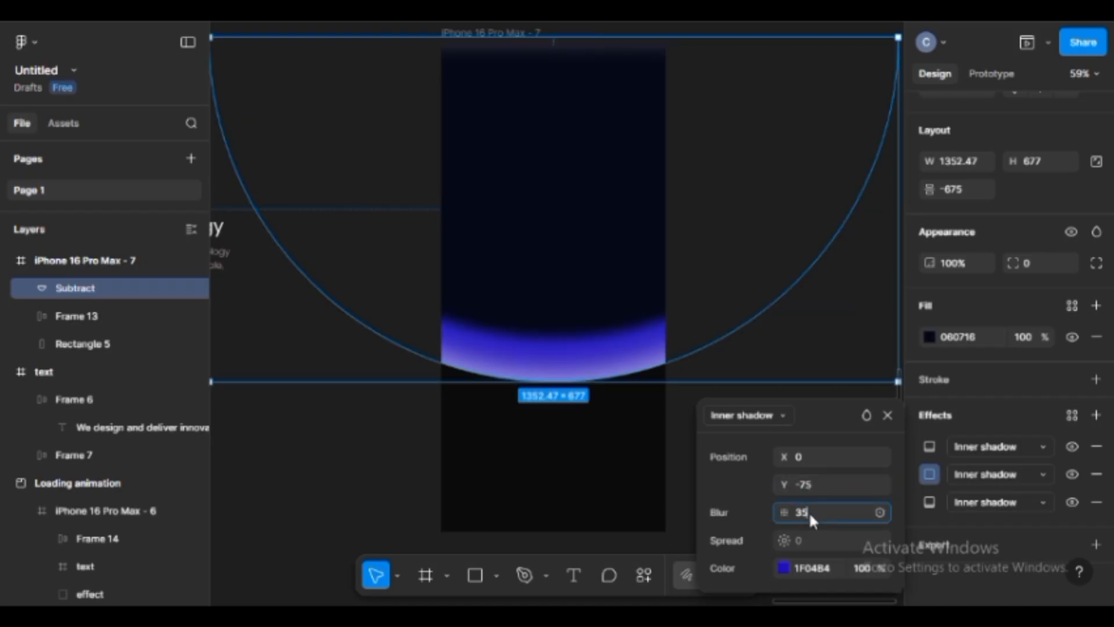
{"action": "type", "text": "75"}
{"action": "key", "text": "Return"}
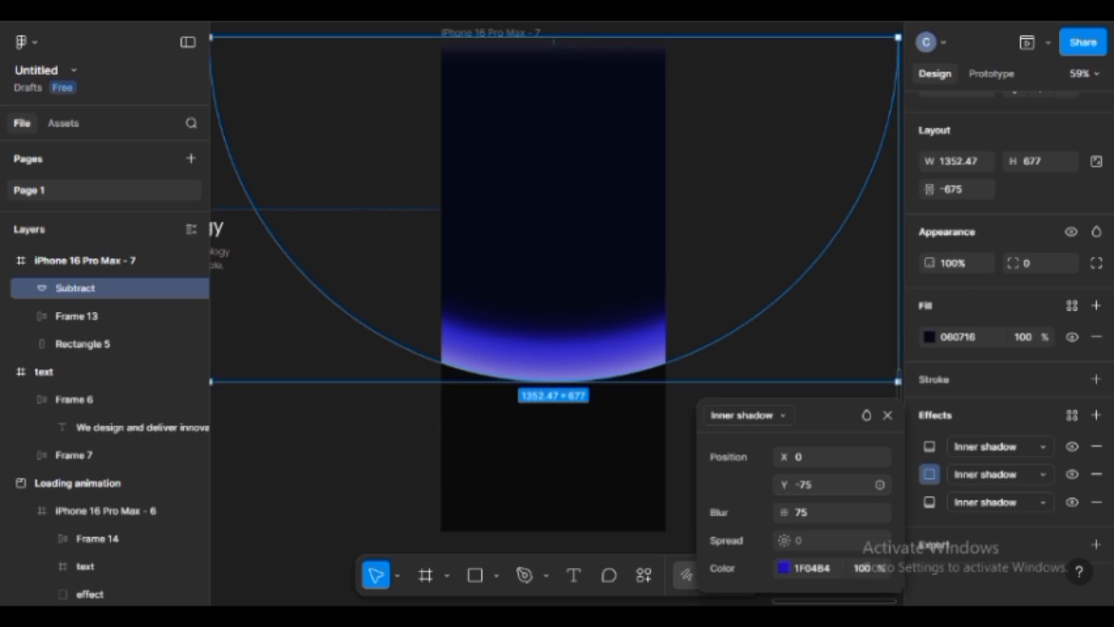
{"action": "left_click_drag", "start_coordinate": [785, 485], "coordinate": [707, 488]}
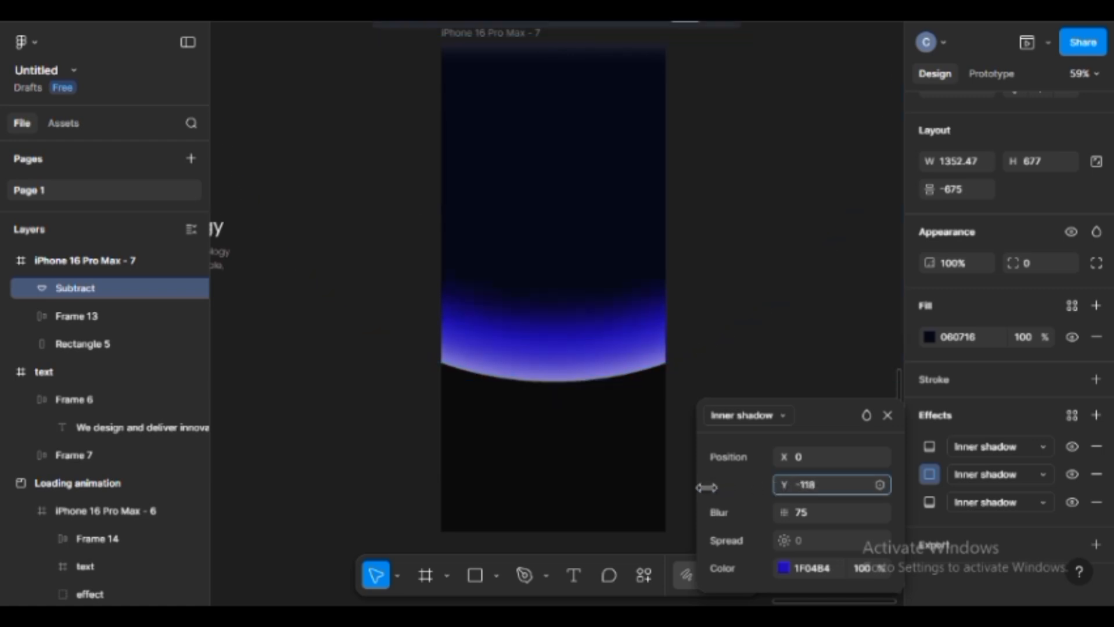
{"action": "left_click", "coordinate": [888, 416]}
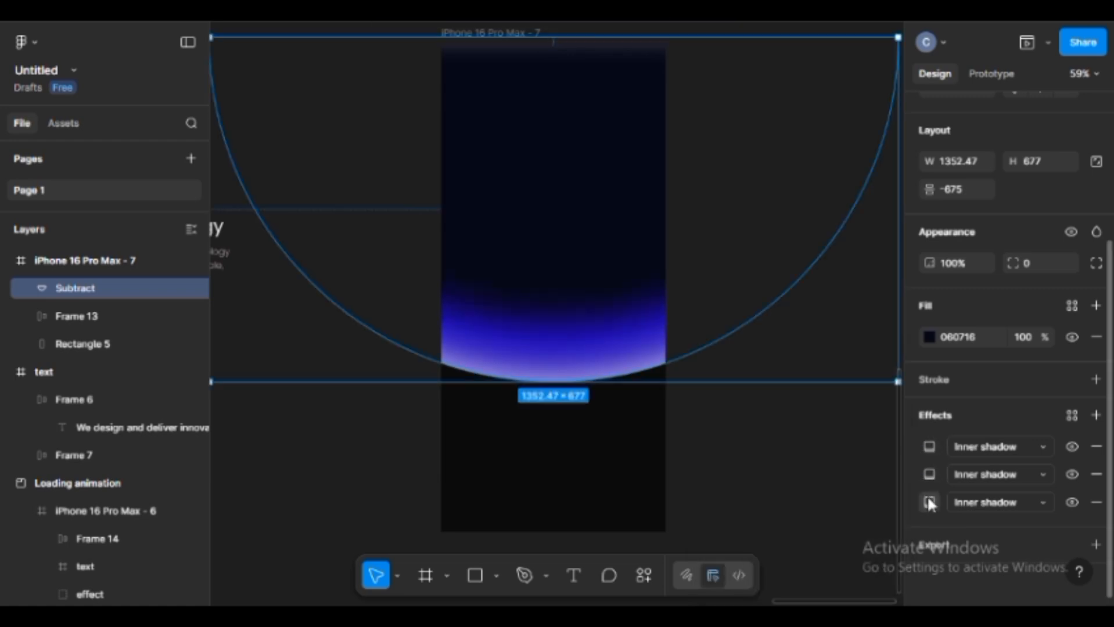
Set the 3B35F9 inner shadow's Y offset to -105 and its blur to 105 on the half circle
{"action": "left_click", "coordinate": [928, 500]}
{"action": "left_click", "coordinate": [822, 484]}
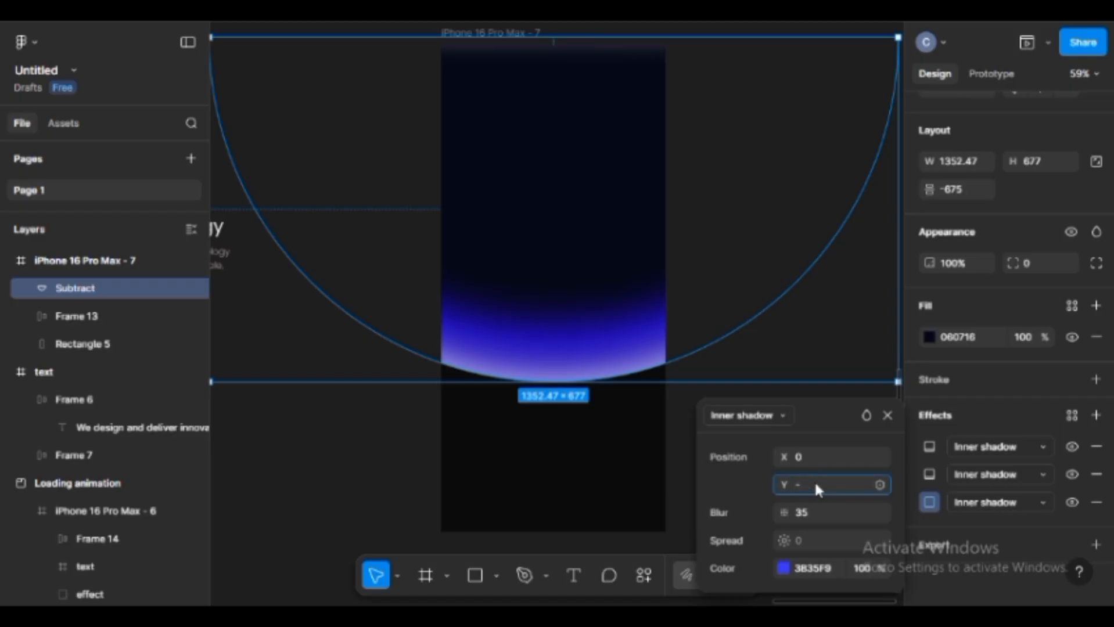
{"action": "type", "text": "-105"}
{"action": "key", "text": "Return"}
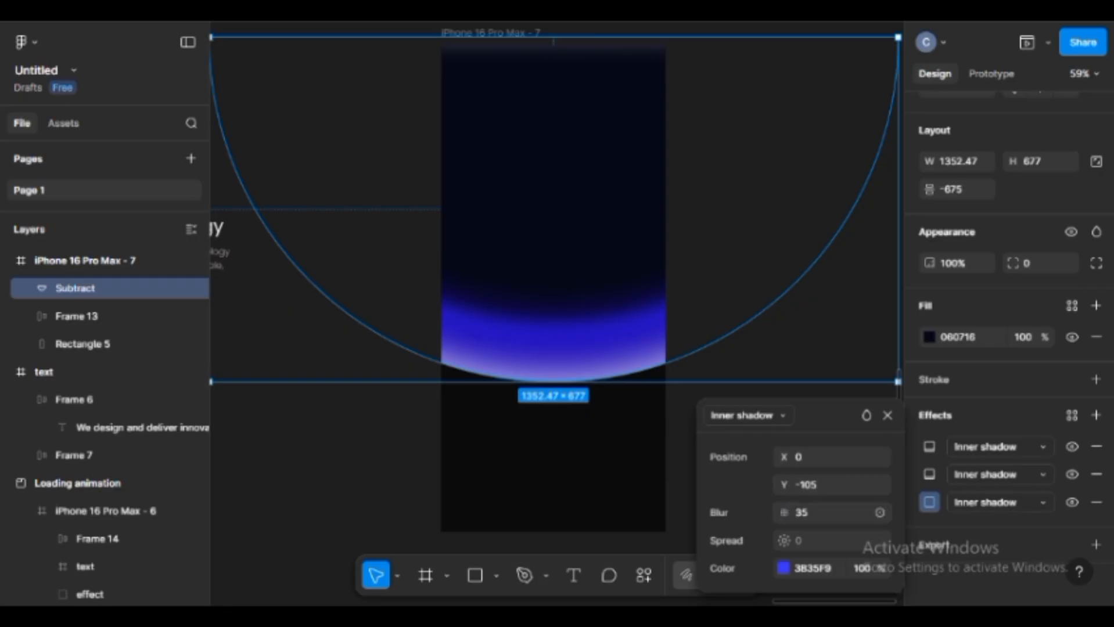
{"action": "left_click_drag", "start_coordinate": [784, 513], "coordinate": [776, 511]}
{"action": "left_click", "coordinate": [829, 516]}
{"action": "type", "text": "105"}
{"action": "key", "text": "Return"}
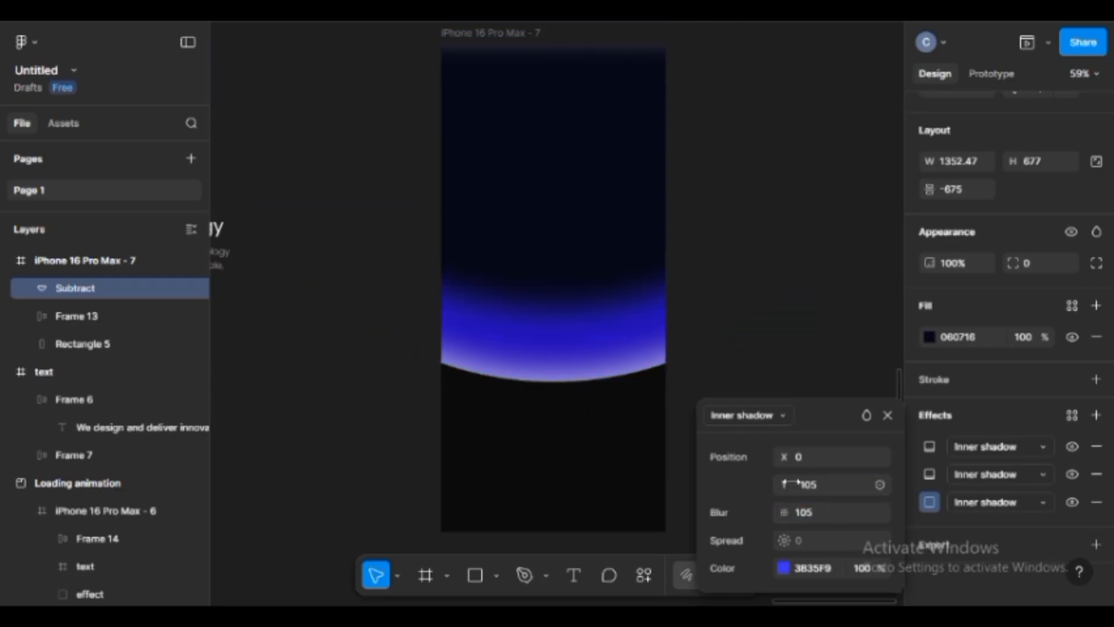
Set the 3B35F9 inner shadow's Y offset to -35 and close its settings
{"action": "left_click_drag", "start_coordinate": [782, 484], "coordinate": [726, 488]}
{"action": "left_click", "coordinate": [828, 488]}
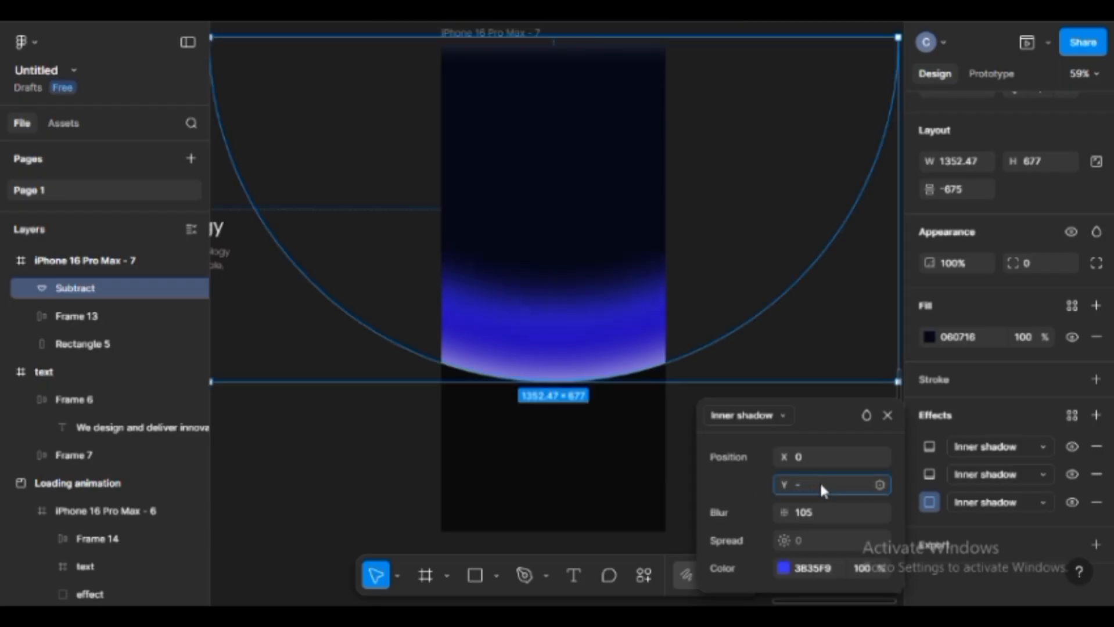
{"action": "key", "text": "Return"}
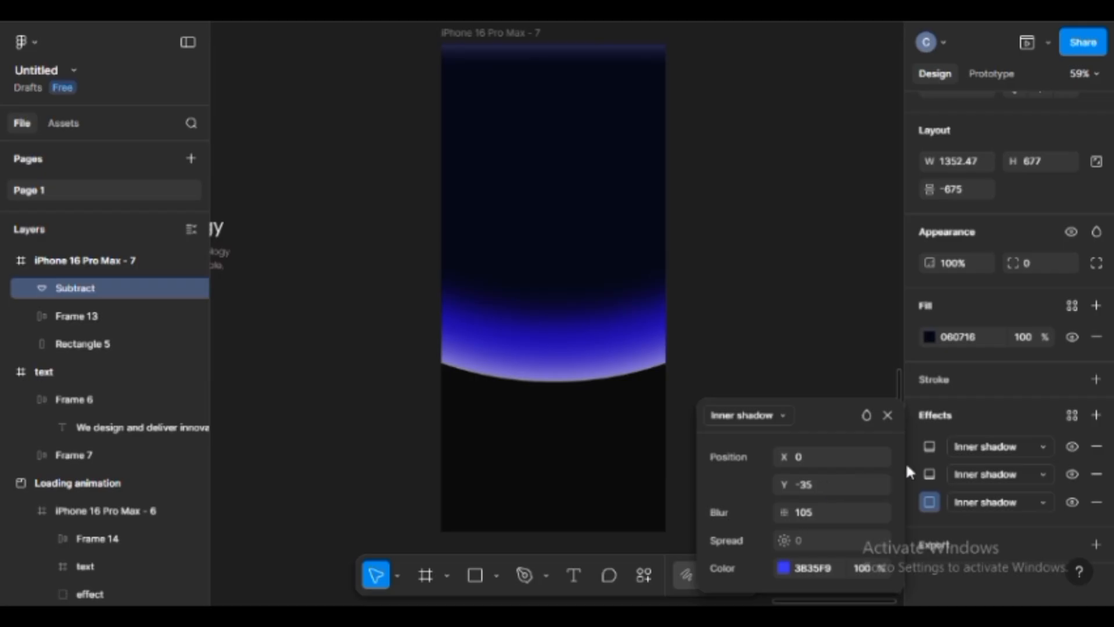
{"action": "left_click", "coordinate": [887, 415]}
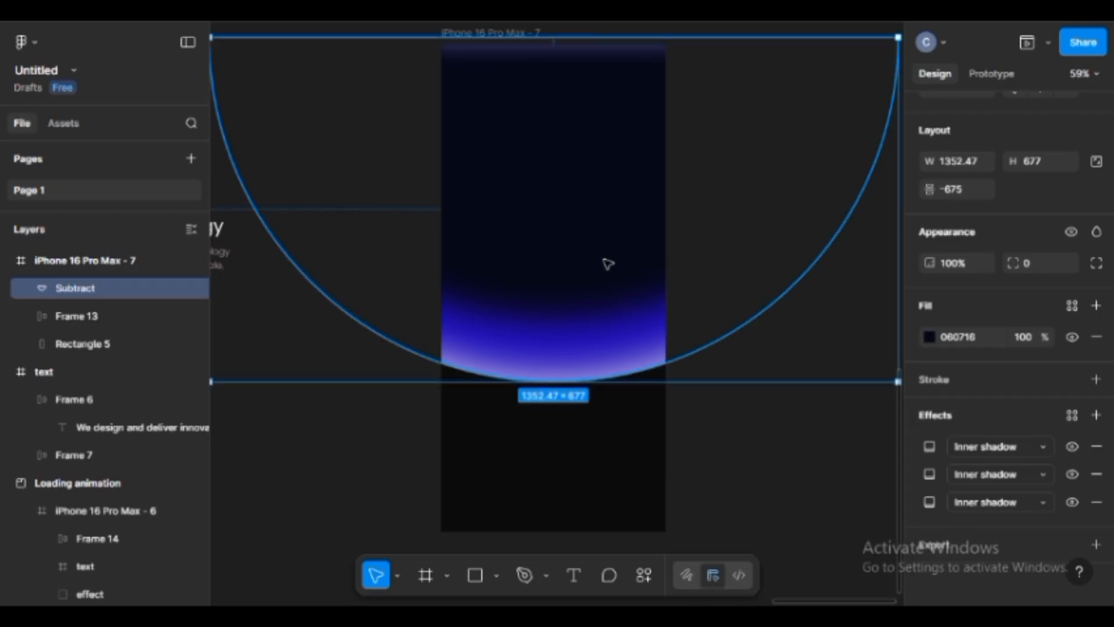
Stretch the half circle upward to a height of about 732 and shift the shape slightly down in the phone frame
{"action": "scroll", "coordinate": [604, 263], "scroll_direction": "down", "scroll_amount": 3}
{"action": "left_click_drag", "start_coordinate": [593, 125], "coordinate": [593, 109]}
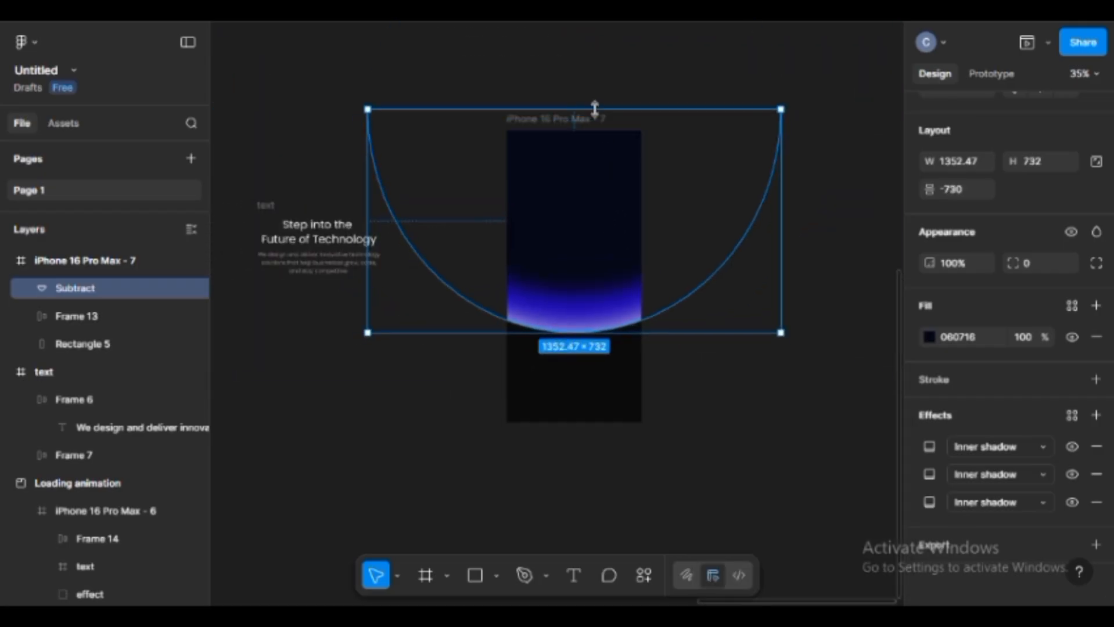
{"action": "left_click_drag", "start_coordinate": [599, 203], "coordinate": [599, 215]}
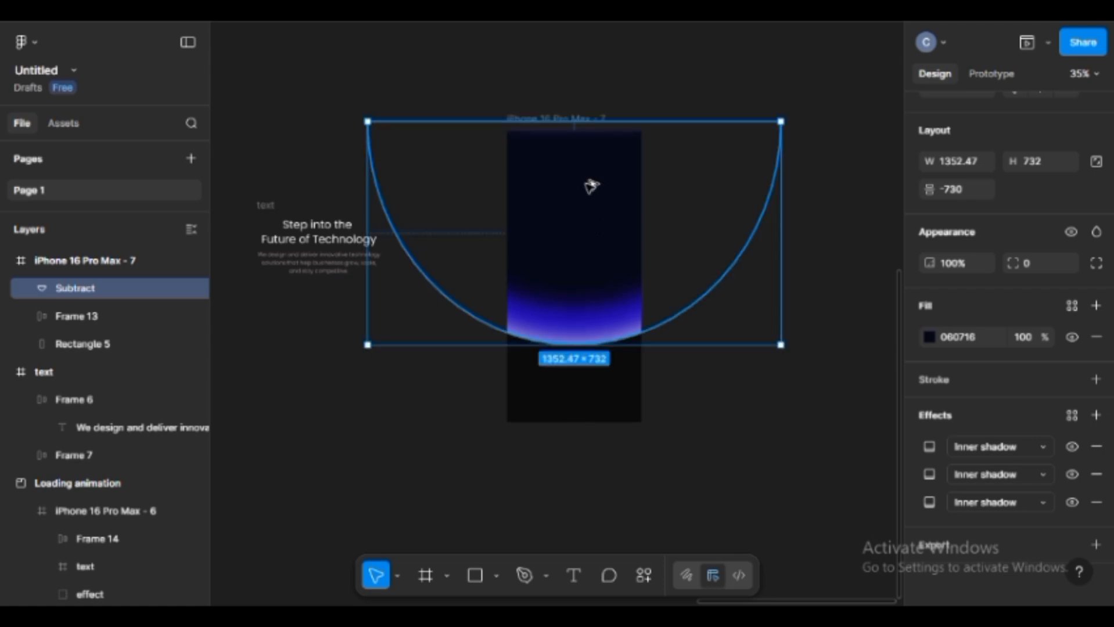
Duplicate the half circle straight down to about Y 224 and flip the copy vertically
{"action": "left_click_drag", "start_coordinate": [585, 183], "coordinate": [587, 266]}
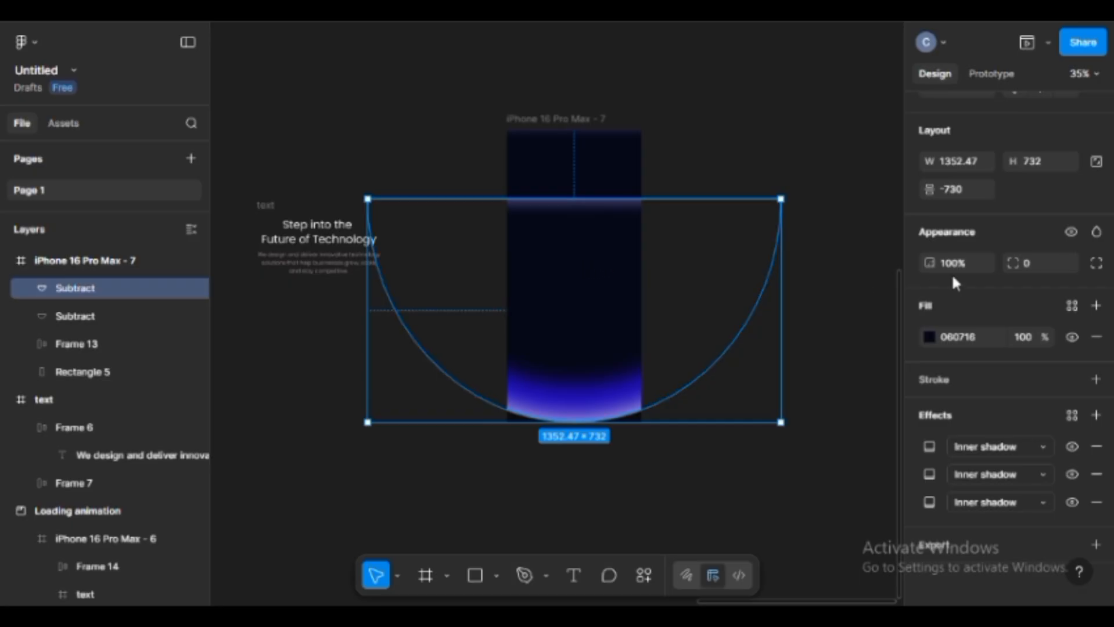
{"action": "scroll", "coordinate": [1032, 226], "scroll_direction": "up", "scroll_amount": 3}
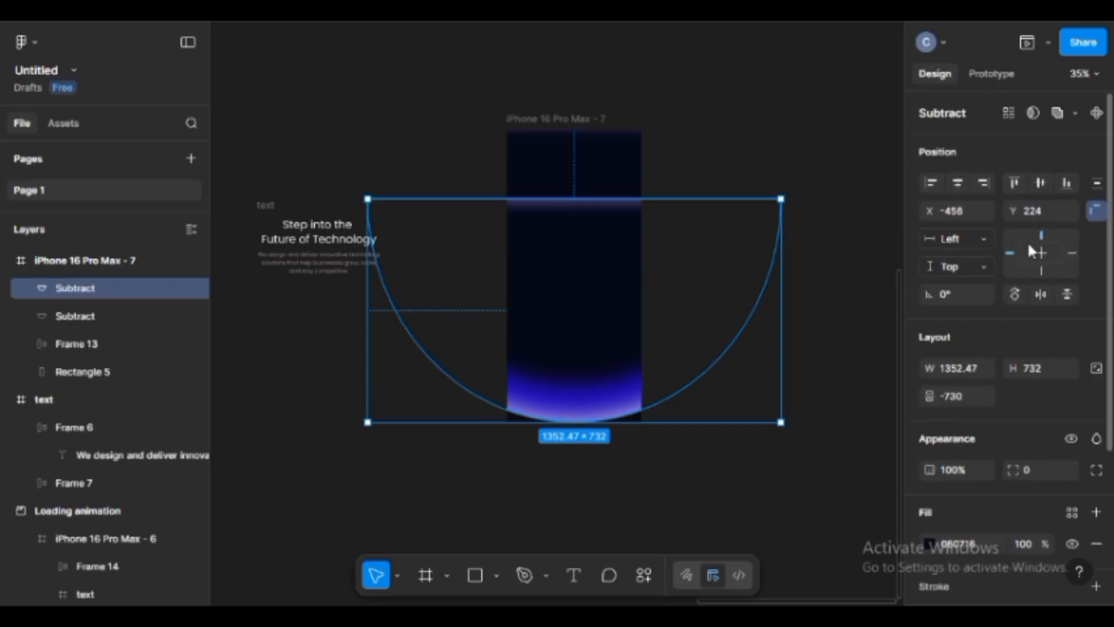
{"action": "left_click", "coordinate": [1063, 291]}
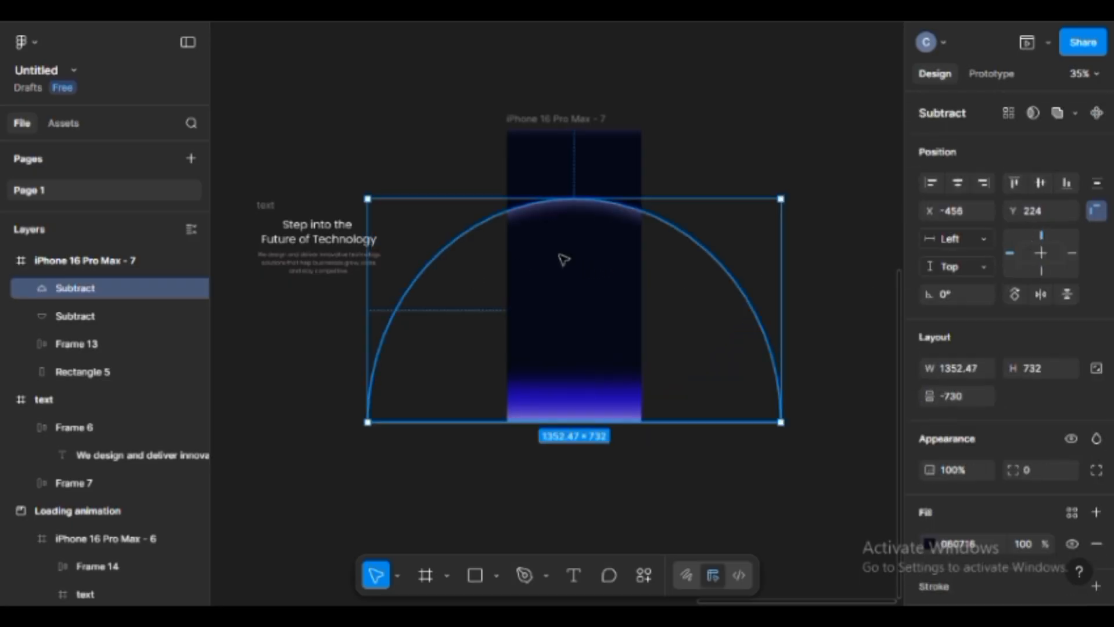
Set the white inner shadow's Y offset to 19 on the flipped half circle
{"action": "scroll", "coordinate": [956, 360], "scroll_direction": "down", "scroll_amount": 4}
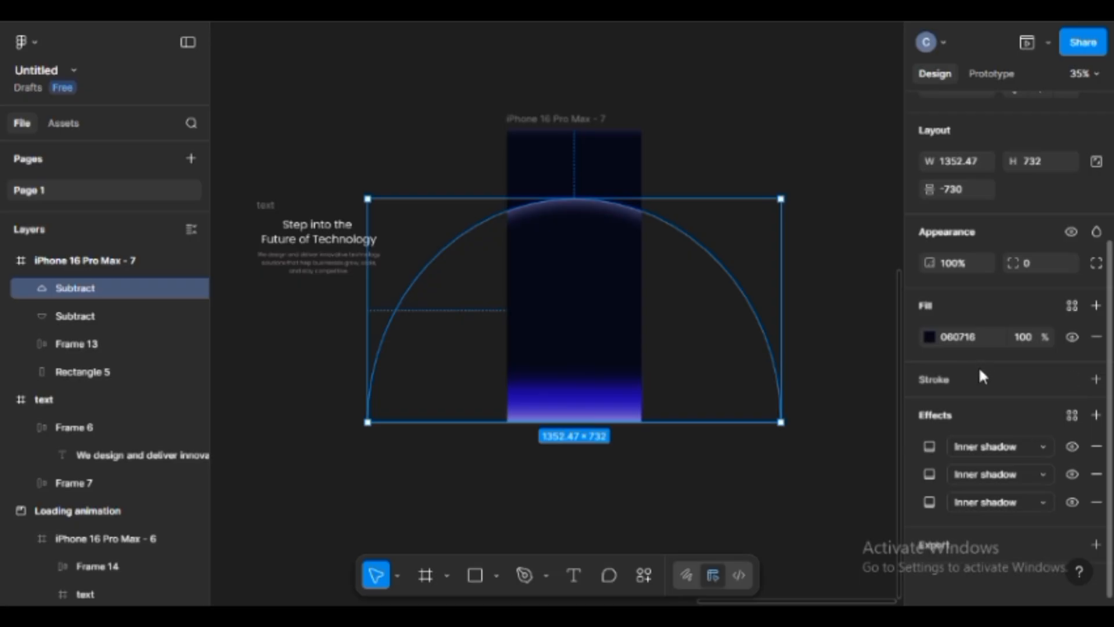
{"action": "left_click", "coordinate": [929, 445]}
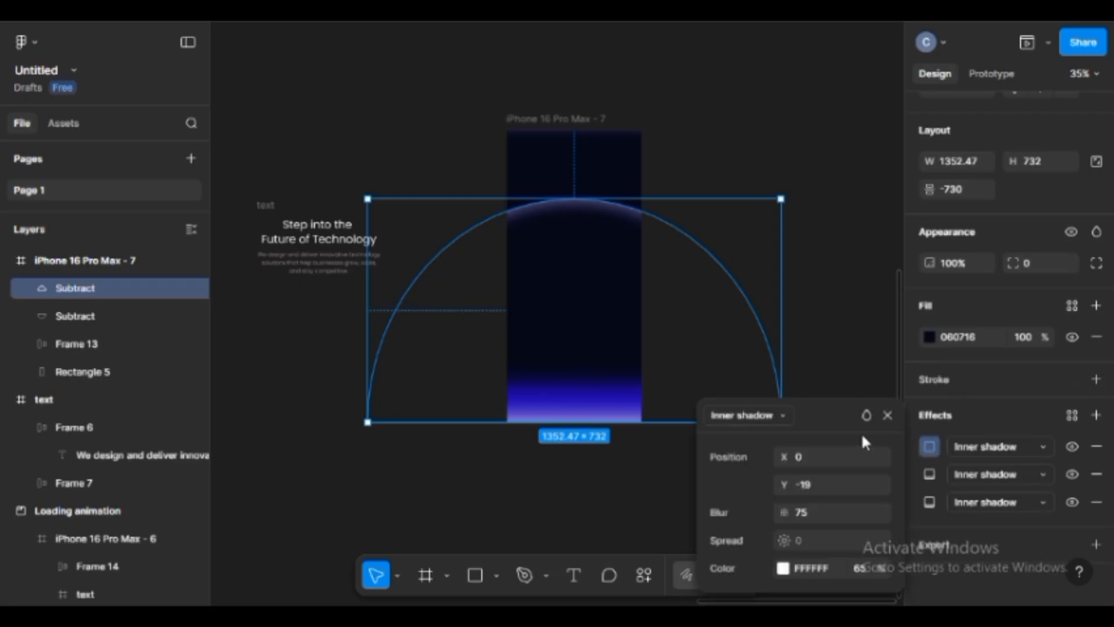
{"action": "left_click", "coordinate": [829, 486]}
{"action": "type", "text": "1"}
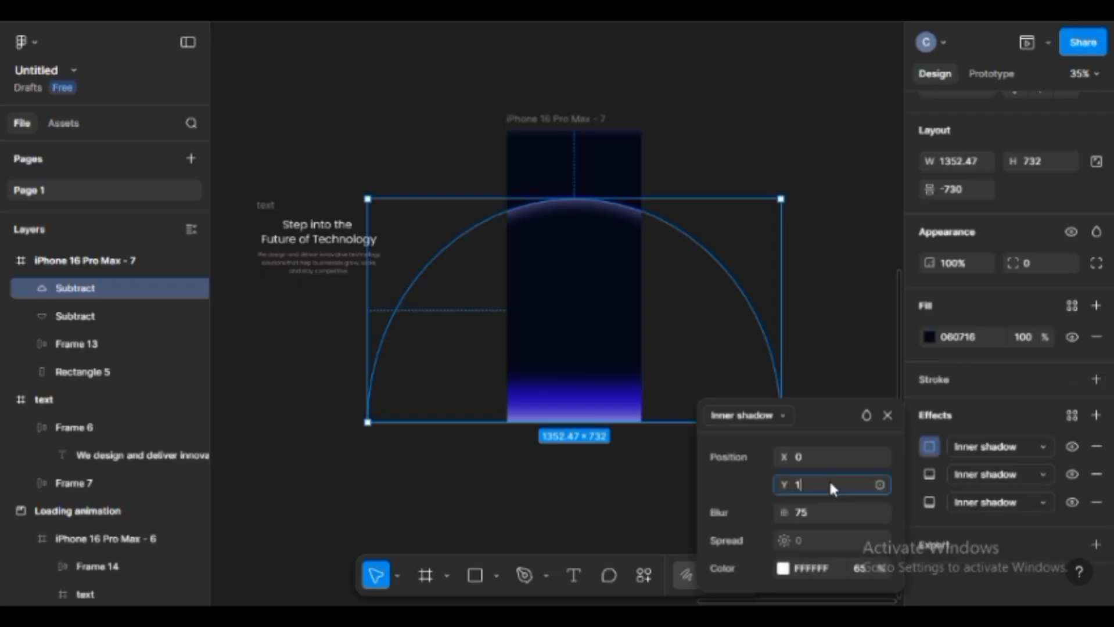
{"action": "type", "text": "9"}
{"action": "key", "text": "Return"}
{"action": "left_click", "coordinate": [885, 417]}
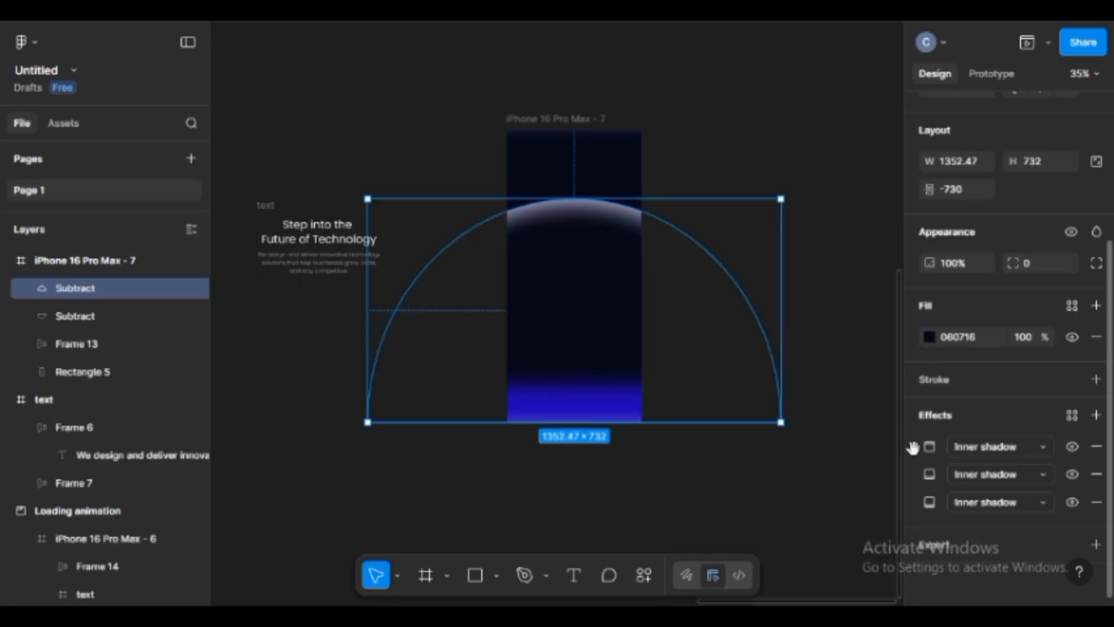
Set the deep blue 1F04B4 inner shadow's Y offset to 118 on the flipped half circle
{"action": "left_click", "coordinate": [929, 475]}
{"action": "left_click", "coordinate": [840, 481]}
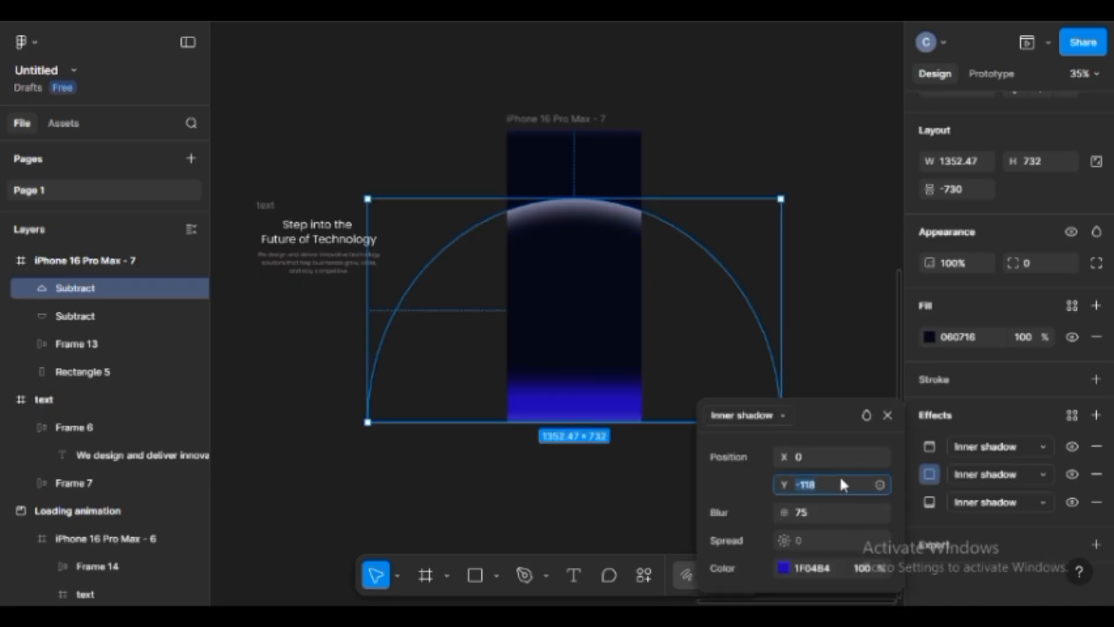
{"action": "type", "text": "11"}
{"action": "key", "text": "Return"}
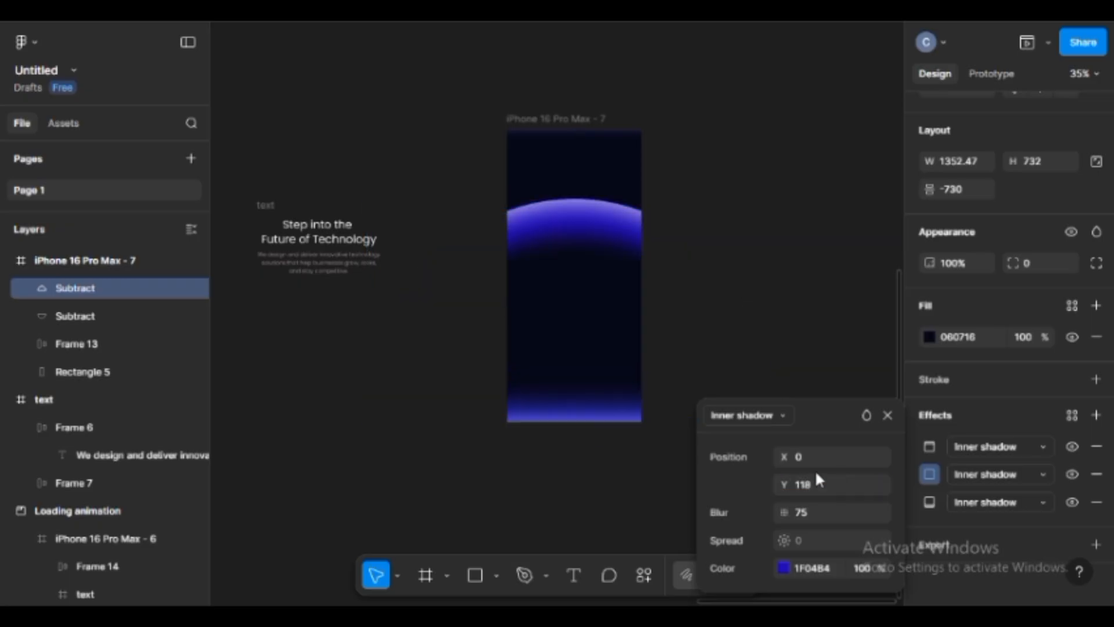
{"action": "left_click", "coordinate": [920, 474]}
Set the 3B35F9 inner shadow's Y offset to 35 on the flipped half circle
{"action": "left_click", "coordinate": [929, 501]}
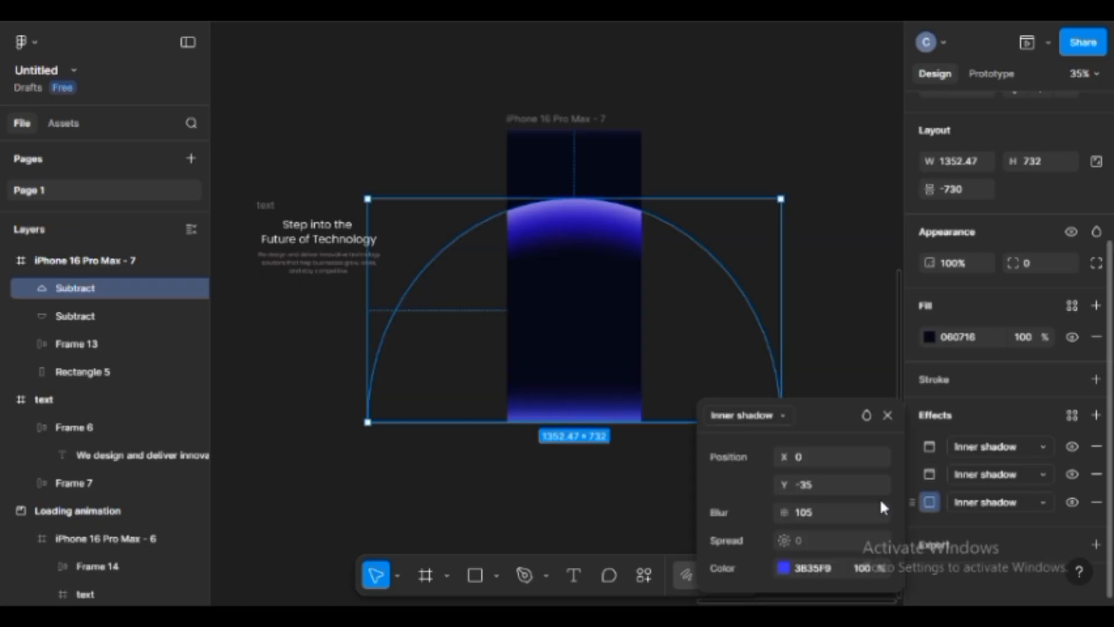
{"action": "left_click", "coordinate": [821, 486]}
{"action": "type", "text": "35"}
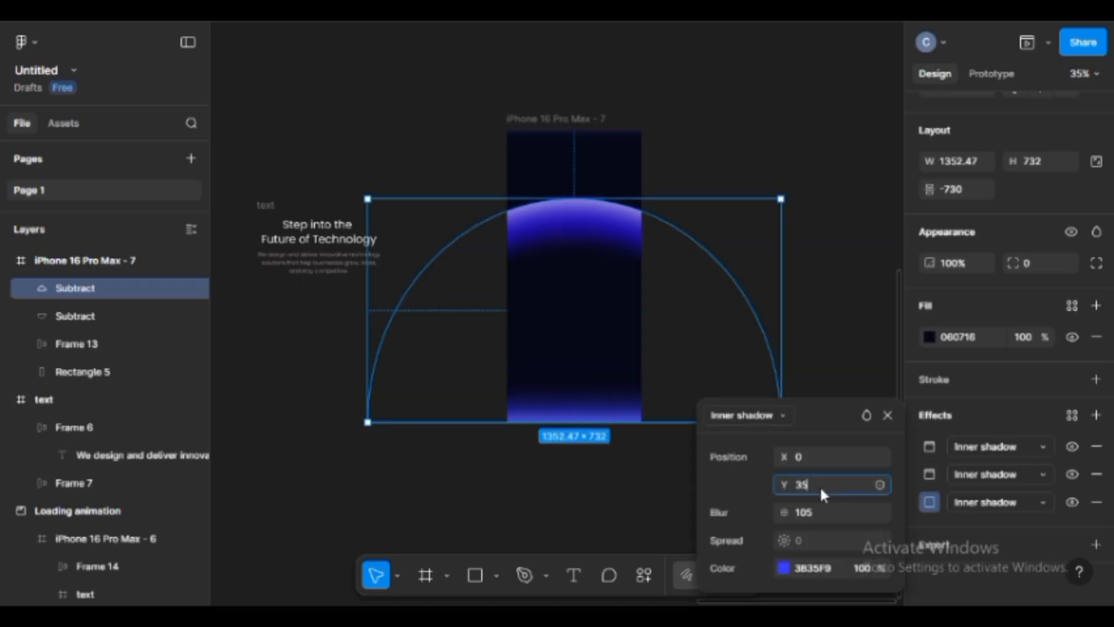
{"action": "key", "text": "Return"}
{"action": "left_click", "coordinate": [887, 416]}
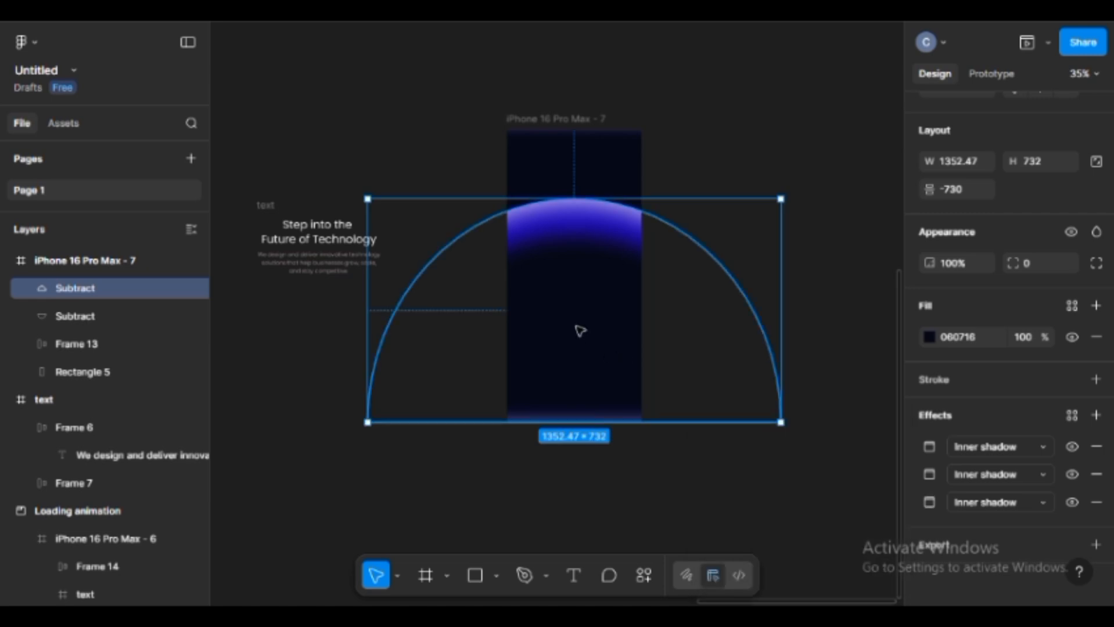
Move the flipped half circle just below the upper one's curve and place its layer beneath the upper half circle's layer
{"action": "left_click_drag", "start_coordinate": [568, 308], "coordinate": [572, 423]}
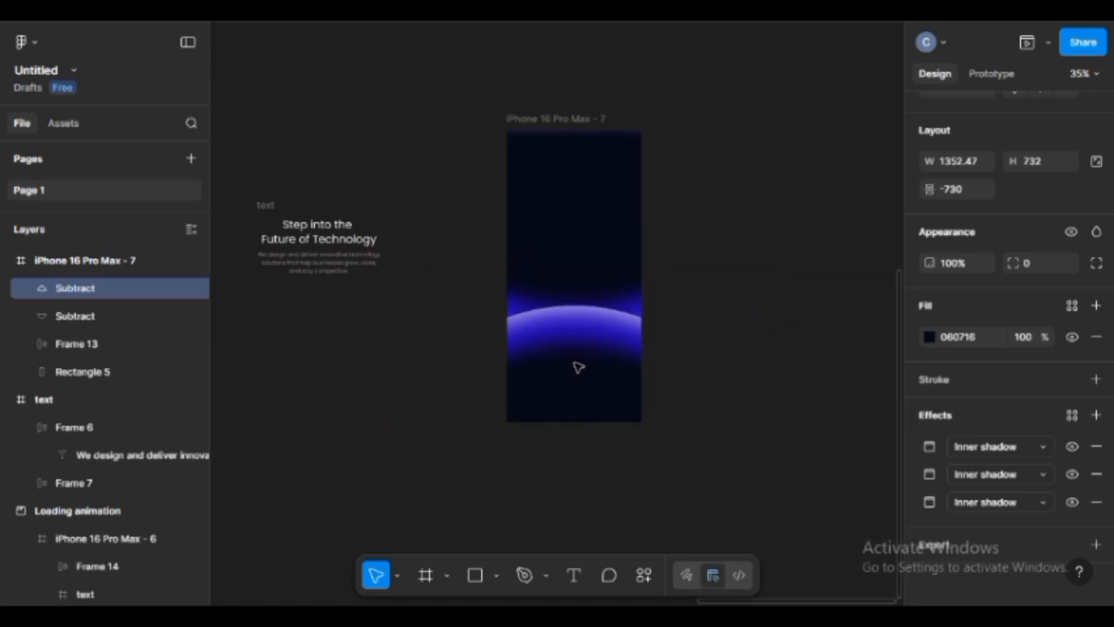
{"action": "left_click_drag", "start_coordinate": [574, 348], "coordinate": [571, 393]}
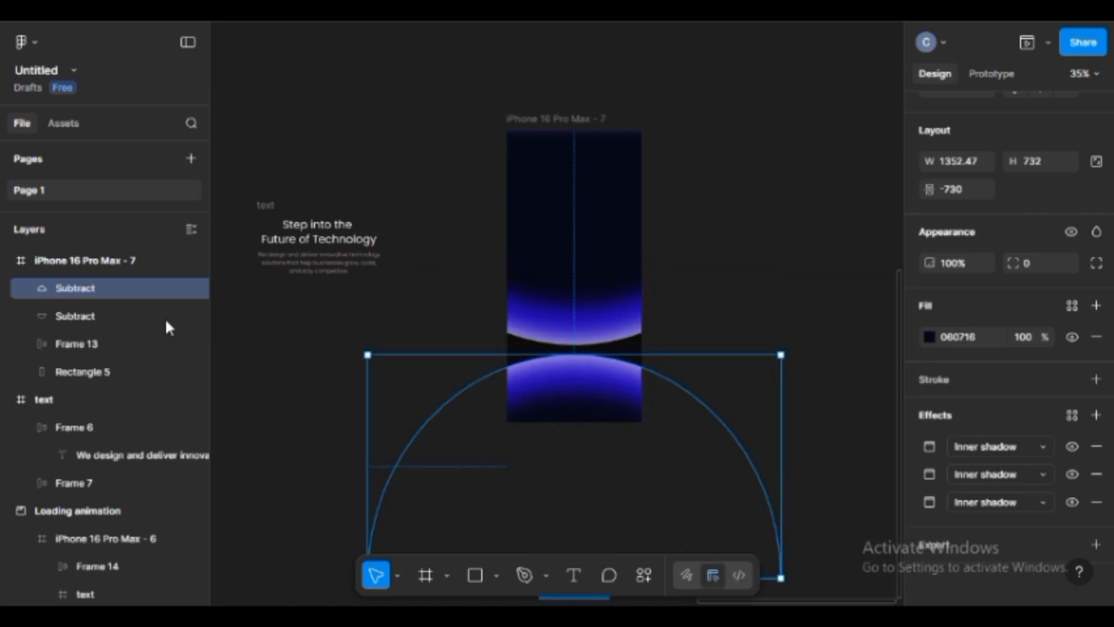
{"action": "left_click_drag", "start_coordinate": [103, 285], "coordinate": [102, 322]}
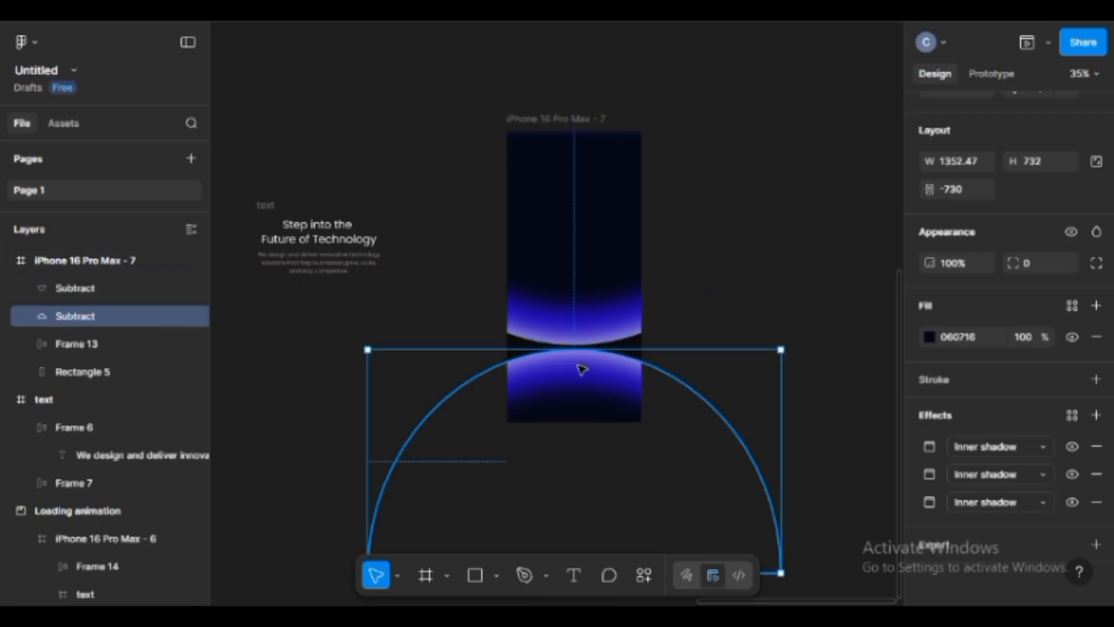
{"action": "left_click", "coordinate": [572, 309]}
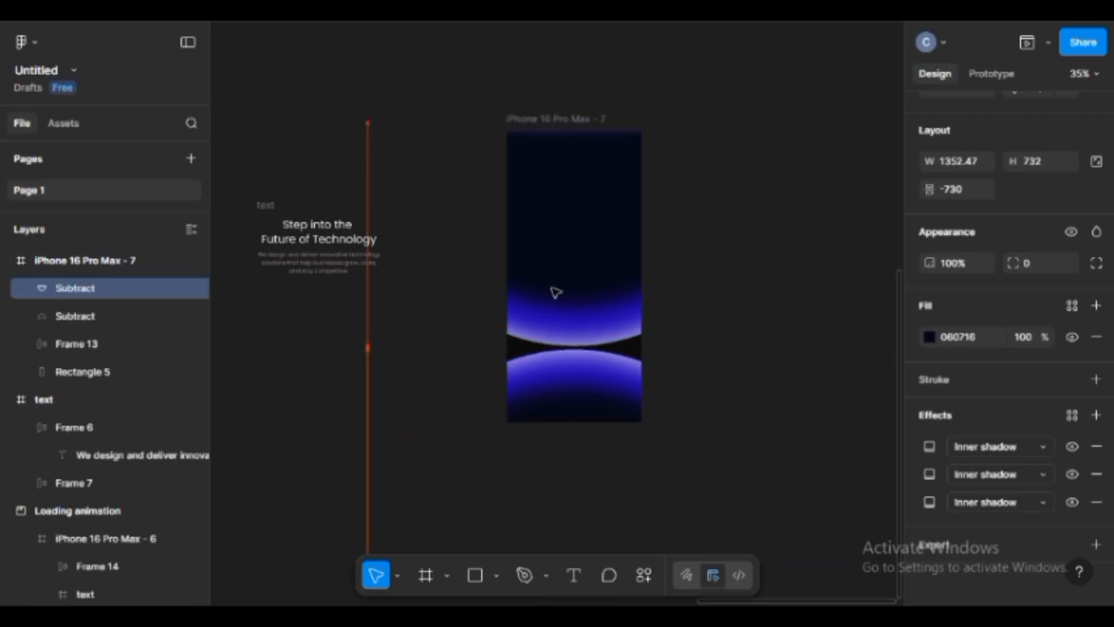
{"action": "left_click", "coordinate": [706, 411]}
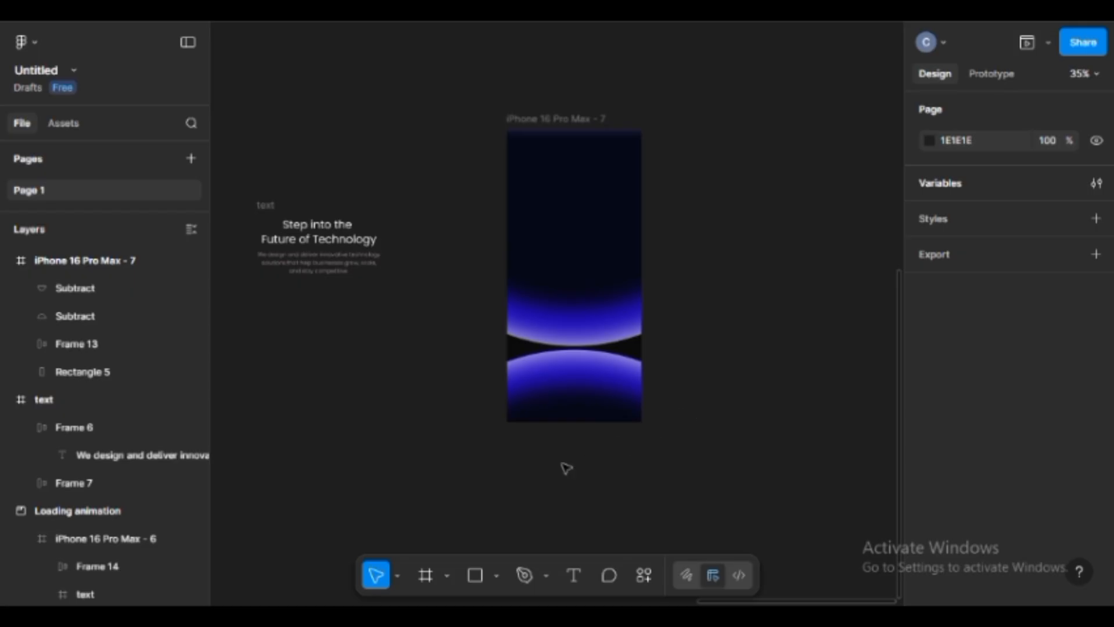
Draw a 440 × 86 rectangle along the phone frame's bottom edge and extend it upward to a height of about 113
{"action": "left_click", "coordinate": [478, 575]}
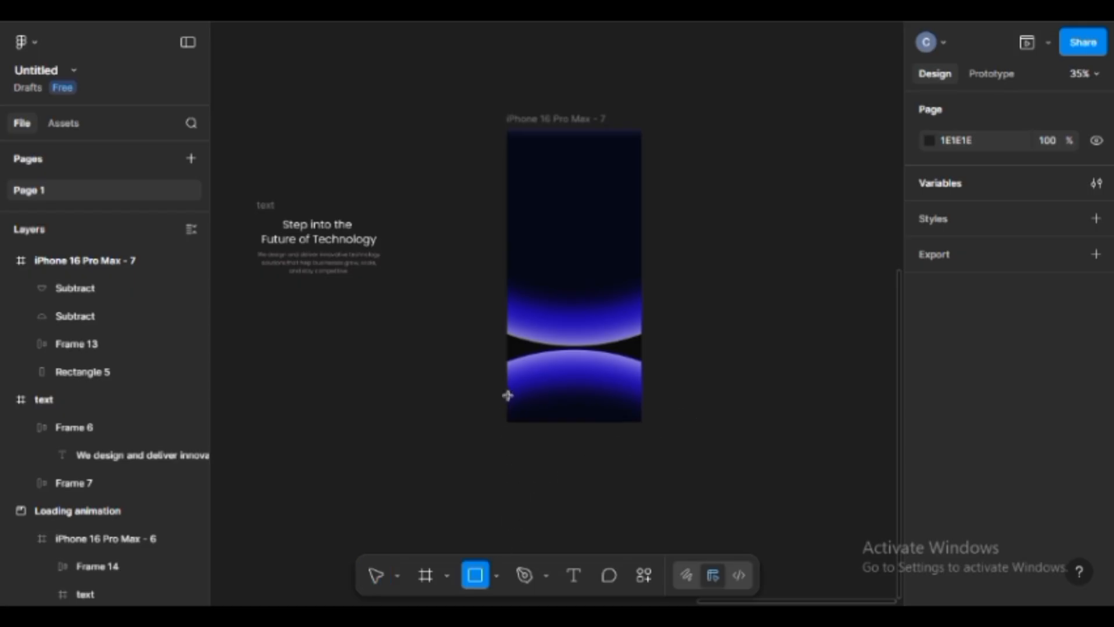
{"action": "left_click_drag", "start_coordinate": [507, 397], "coordinate": [642, 422]}
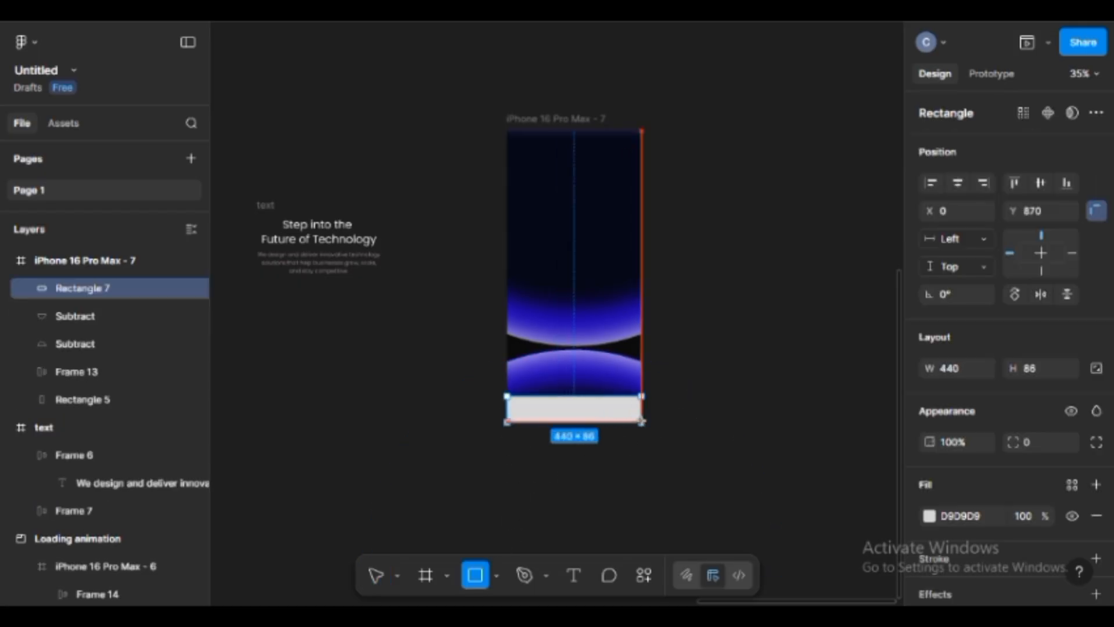
{"action": "scroll", "coordinate": [591, 424], "scroll_direction": "up", "scroll_amount": 5, "text": "ctrl"}
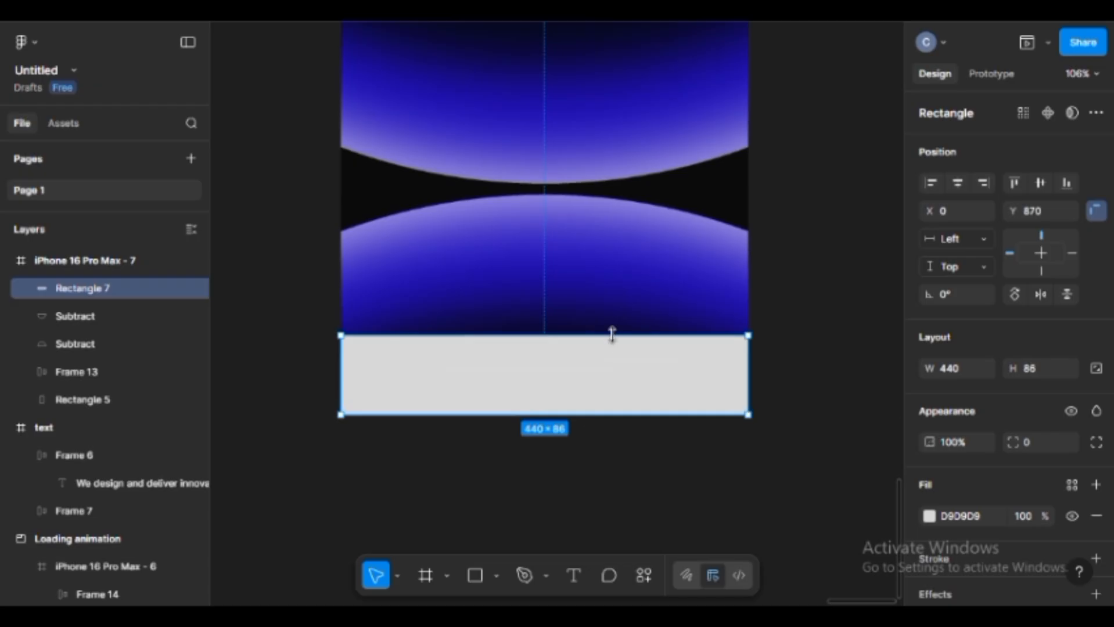
{"action": "left_click_drag", "start_coordinate": [612, 334], "coordinate": [610, 310]}
Fill the rectangle with a vertical linear gradient running from 060716 at its bottom edge to 24287C at its top edge
{"action": "scroll", "coordinate": [920, 348], "scroll_direction": "down", "scroll_amount": 2}
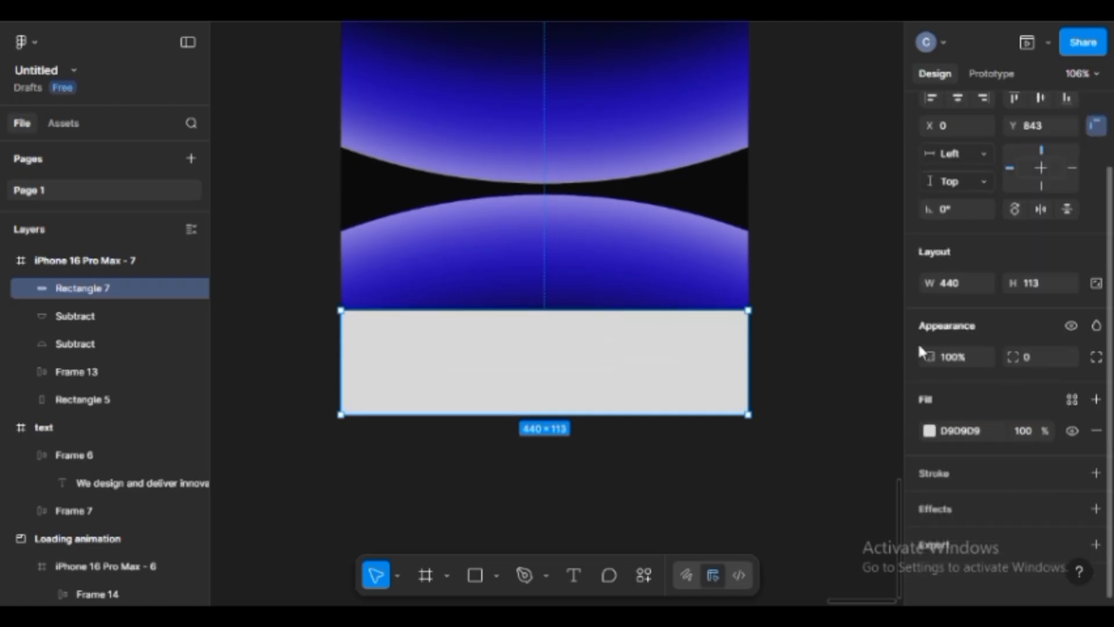
{"action": "left_click", "coordinate": [930, 431]}
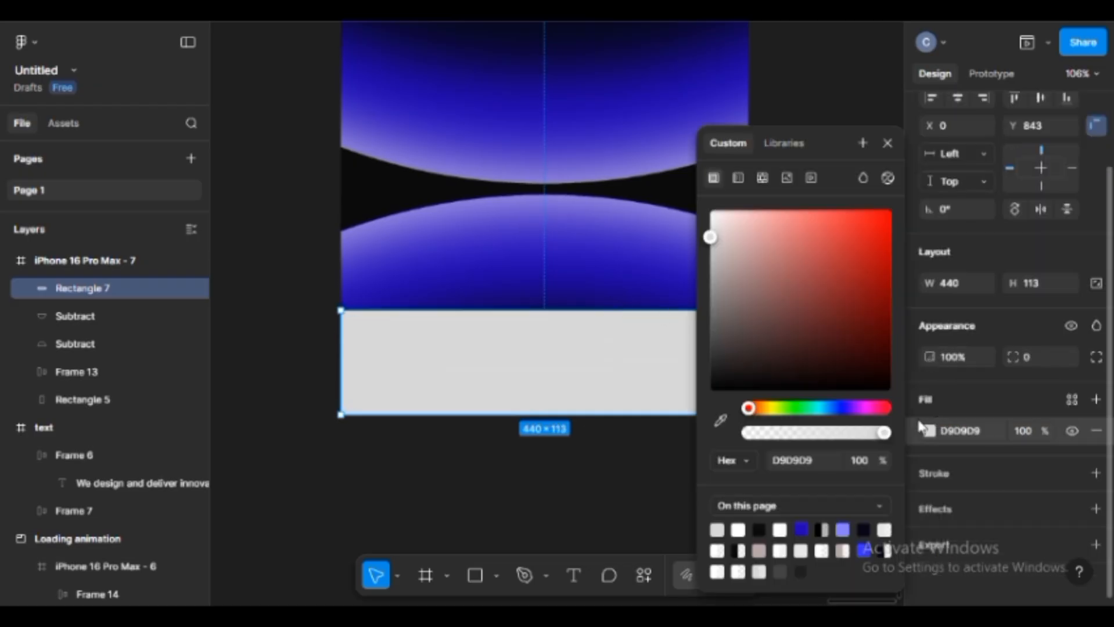
{"action": "left_click", "coordinate": [864, 528]}
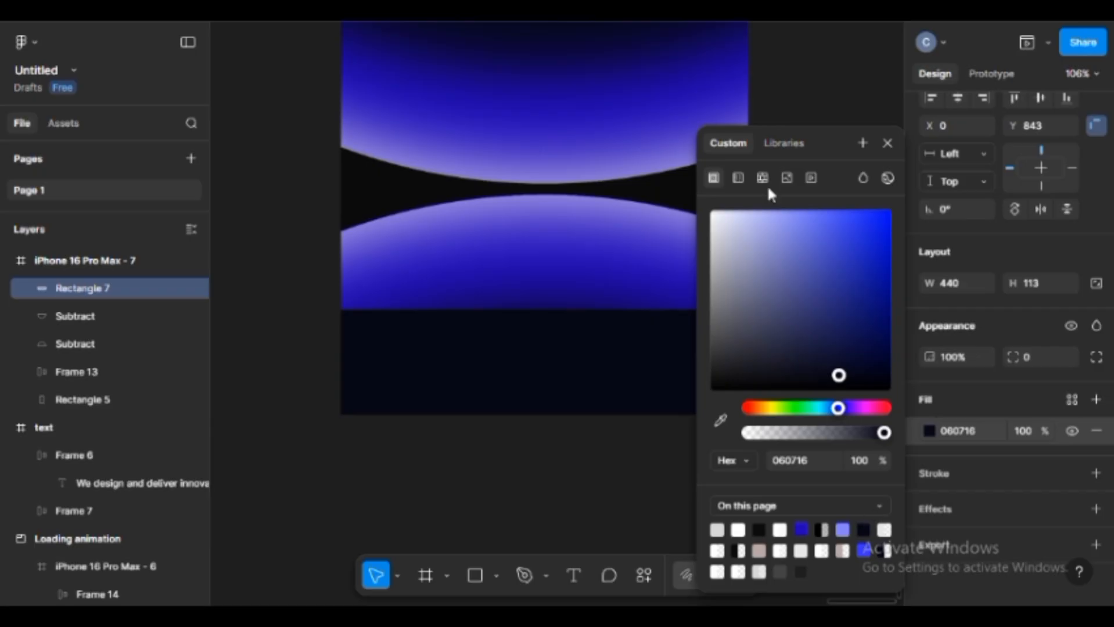
{"action": "left_click", "coordinate": [738, 179]}
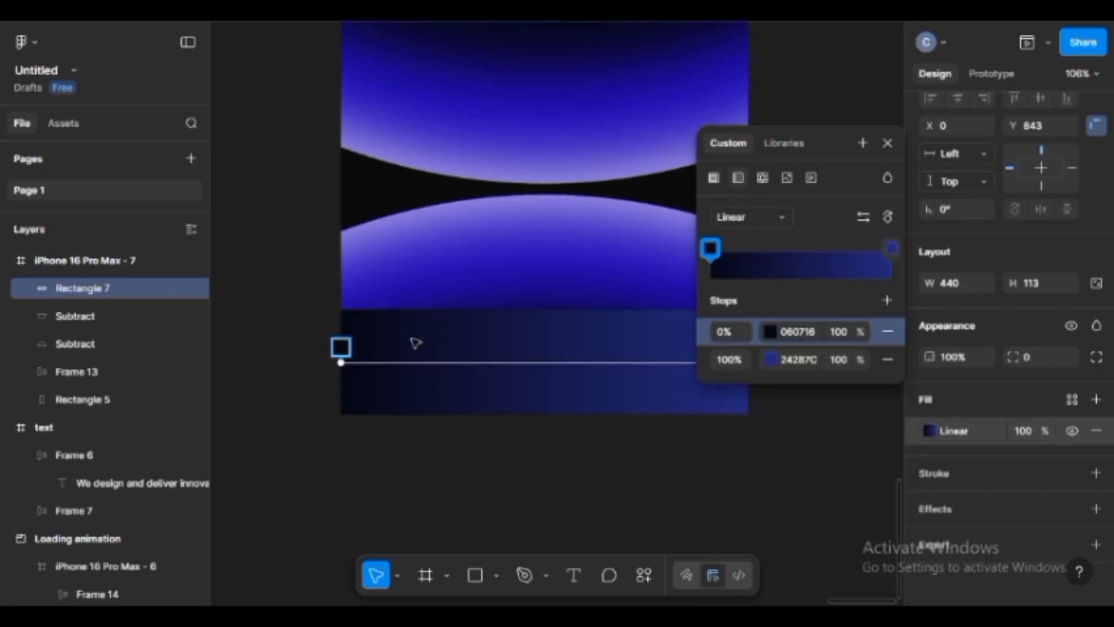
{"action": "left_click_drag", "start_coordinate": [340, 347], "coordinate": [528, 400]}
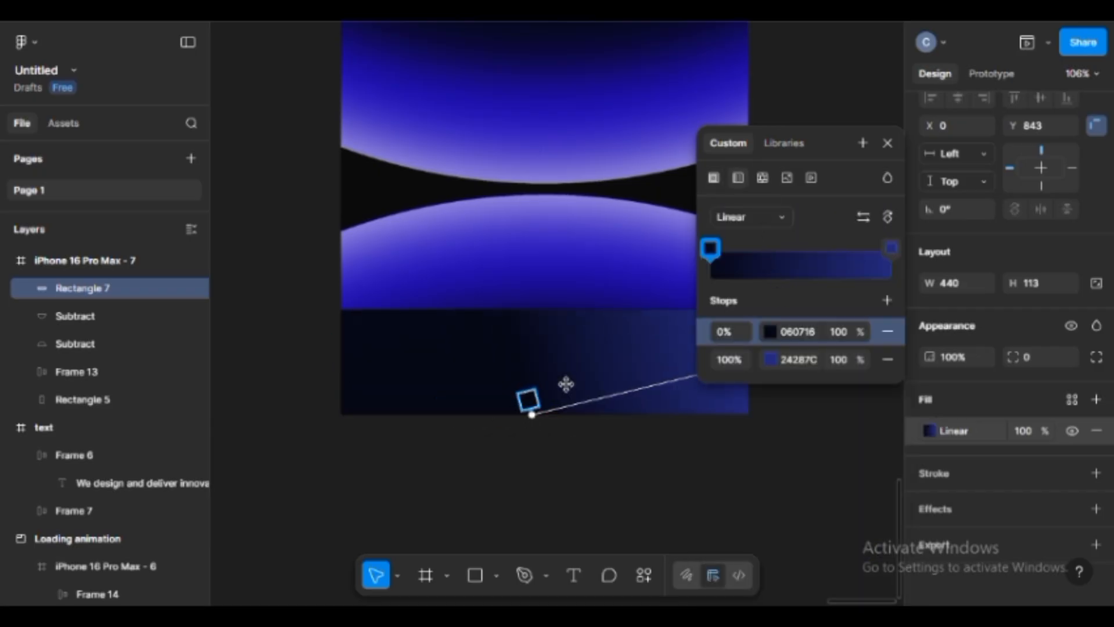
{"action": "left_click_drag", "start_coordinate": [782, 145], "coordinate": [923, 150]}
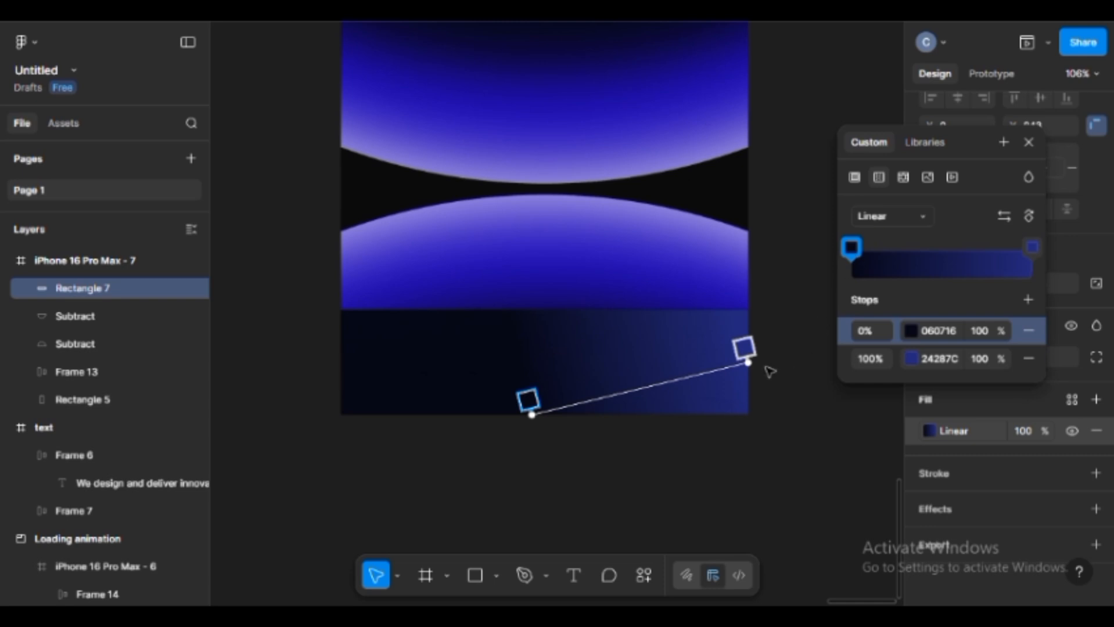
{"action": "left_click_drag", "start_coordinate": [744, 363], "coordinate": [532, 311]}
Copy the 0% stop's colour 060716 to the 100% stop of the bottom rectangle's gradient
{"action": "left_click", "coordinate": [952, 326]}
{"action": "key", "text": "ctrl+c"}
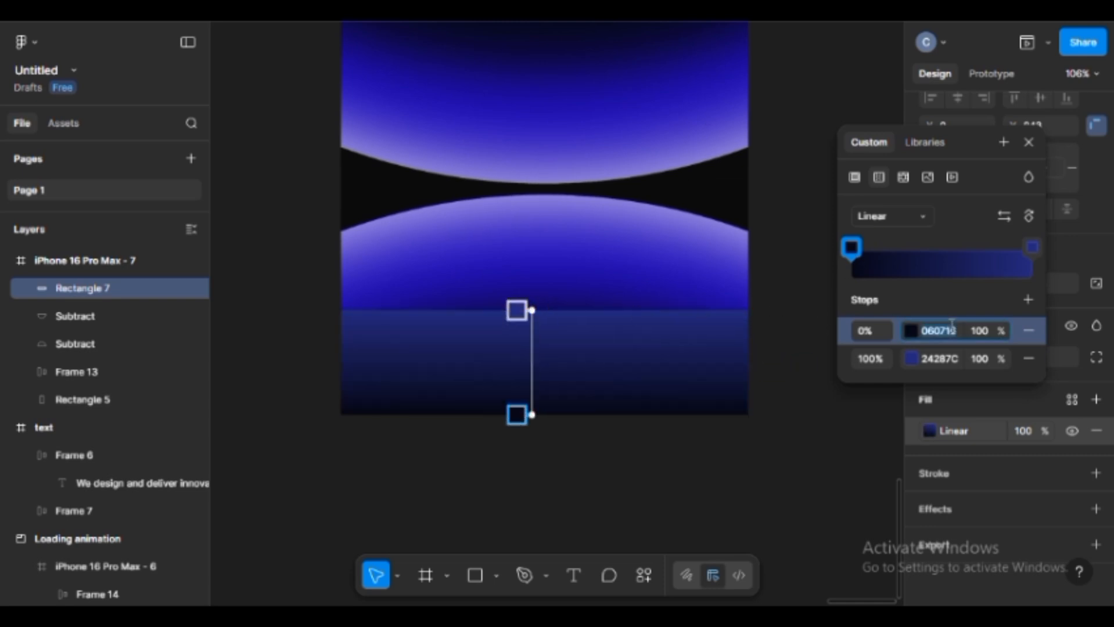
{"action": "left_click", "coordinate": [947, 353]}
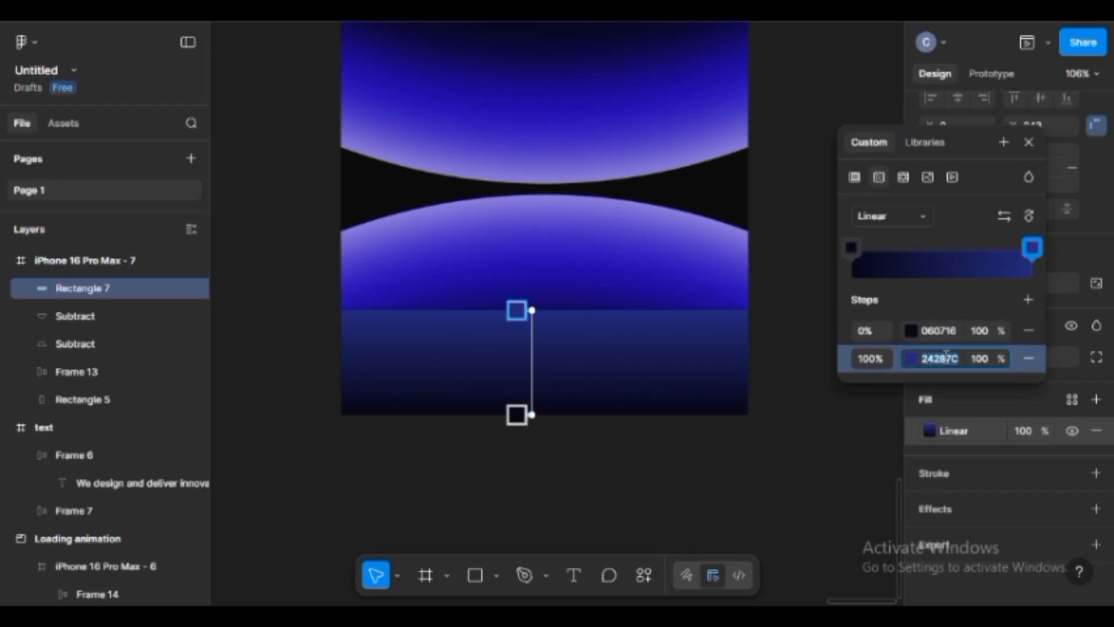
{"action": "key", "text": "ctrl+v"}
Set both stops of the rectangle's gradient to 0A0A0A, sampling the 0% stop from the dark gap between the half circles
{"action": "left_click", "coordinate": [910, 331]}
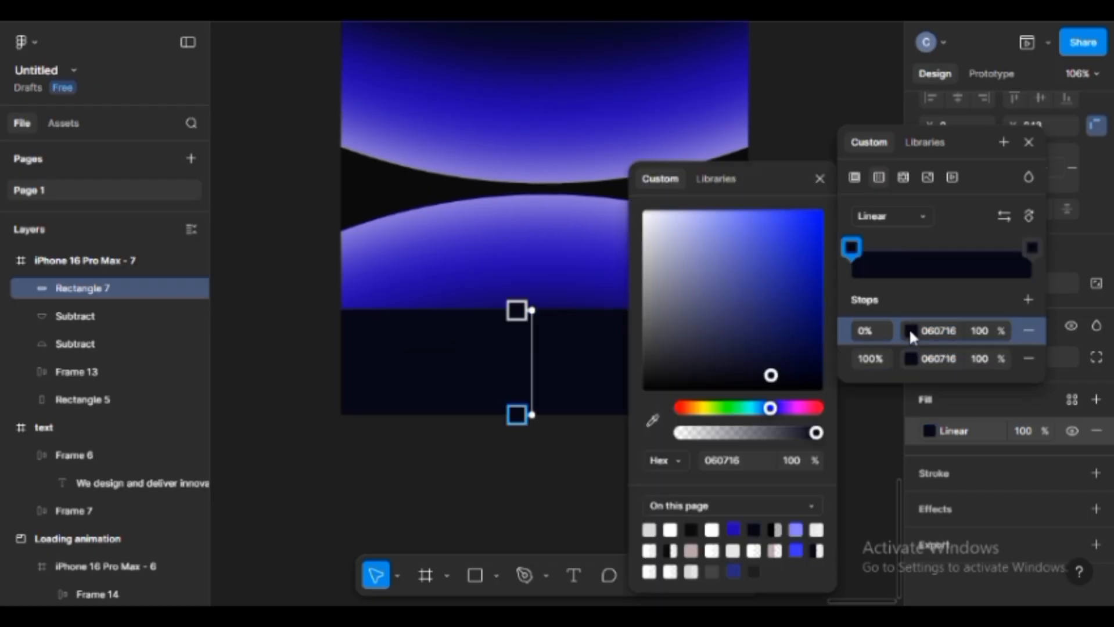
{"action": "left_click", "coordinate": [652, 421]}
{"action": "left_click", "coordinate": [393, 184]}
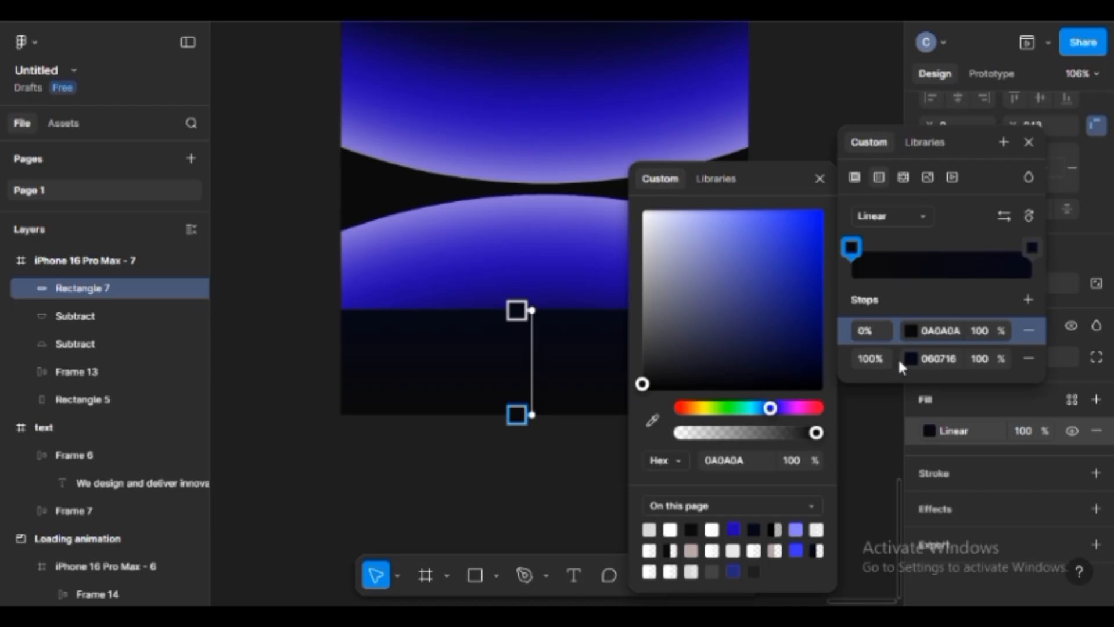
{"action": "left_click", "coordinate": [933, 353]}
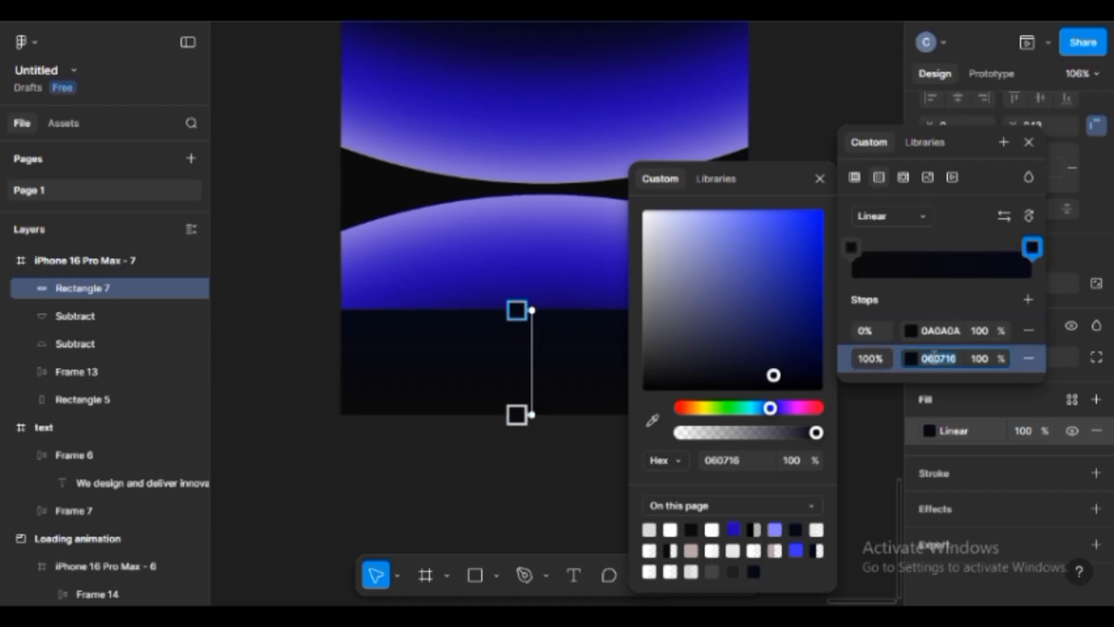
{"action": "type", "text": "0a"}
{"action": "key", "text": "Return"}
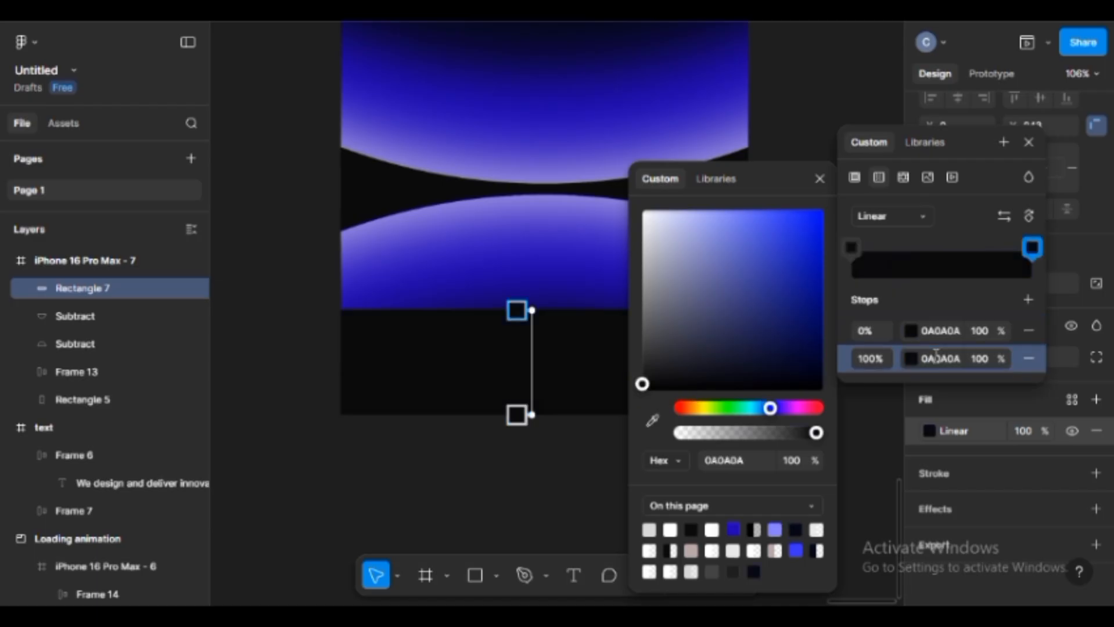
Set the gradient's 100% stop to 0% opacity and extend the rectangle upward to a height of about 191
{"action": "left_click", "coordinate": [981, 359]}
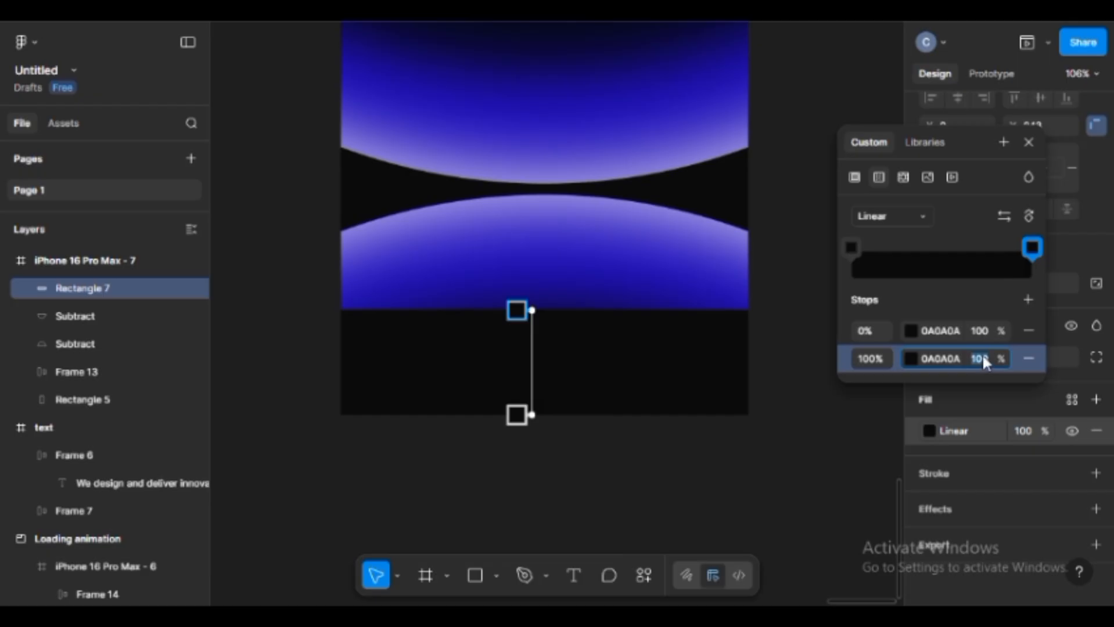
{"action": "type", "text": "0"}
{"action": "key", "text": "Return"}
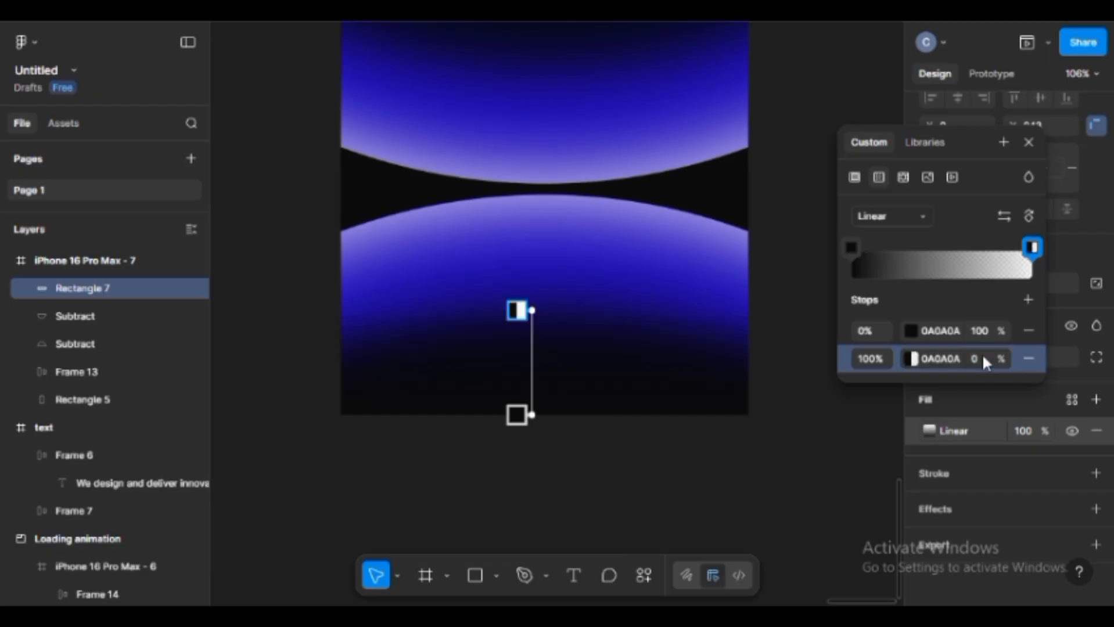
{"action": "left_click", "coordinate": [1032, 138]}
{"action": "left_click_drag", "start_coordinate": [579, 309], "coordinate": [578, 239]}
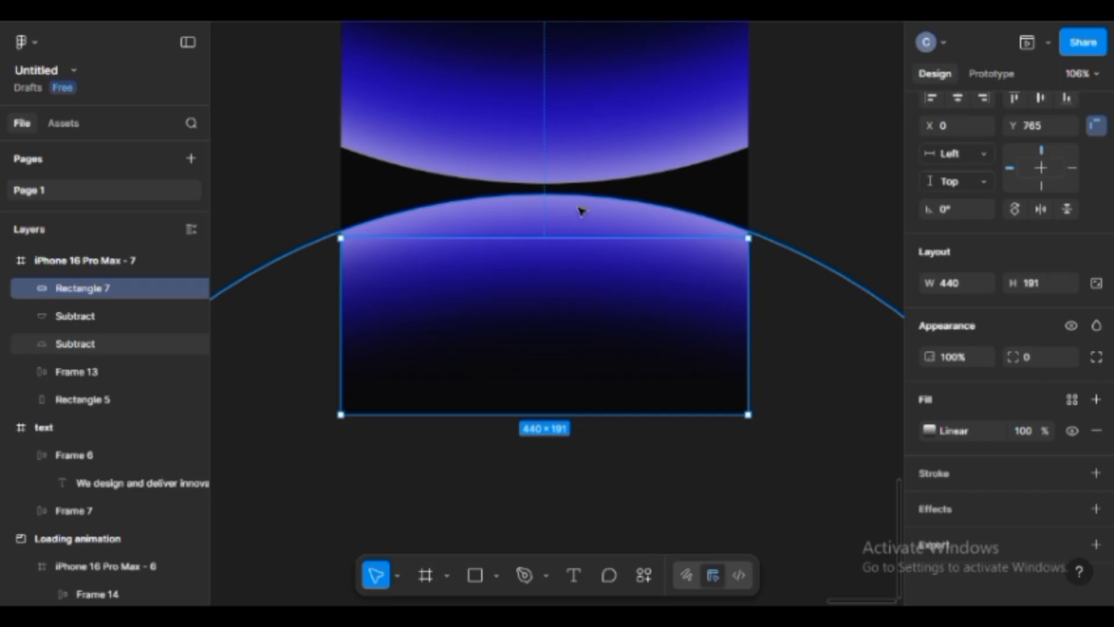
Add a uniform layer blur of 35 to the lower half circle
{"action": "left_click", "coordinate": [581, 211]}
{"action": "scroll", "coordinate": [987, 371], "scroll_direction": "down", "scroll_amount": 2}
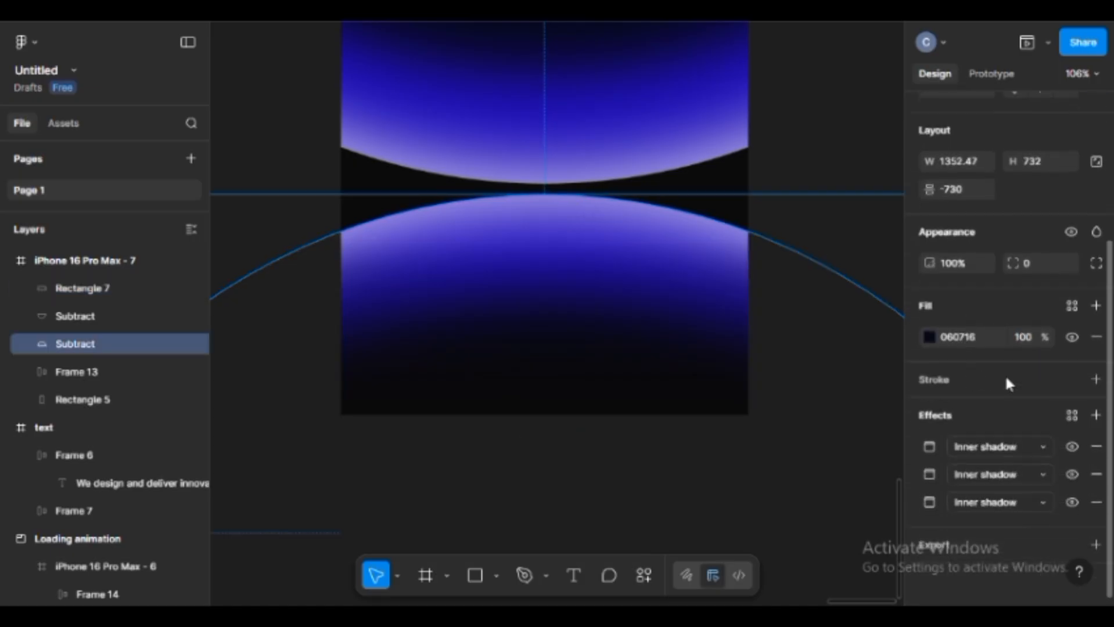
{"action": "left_click", "coordinate": [1095, 415]}
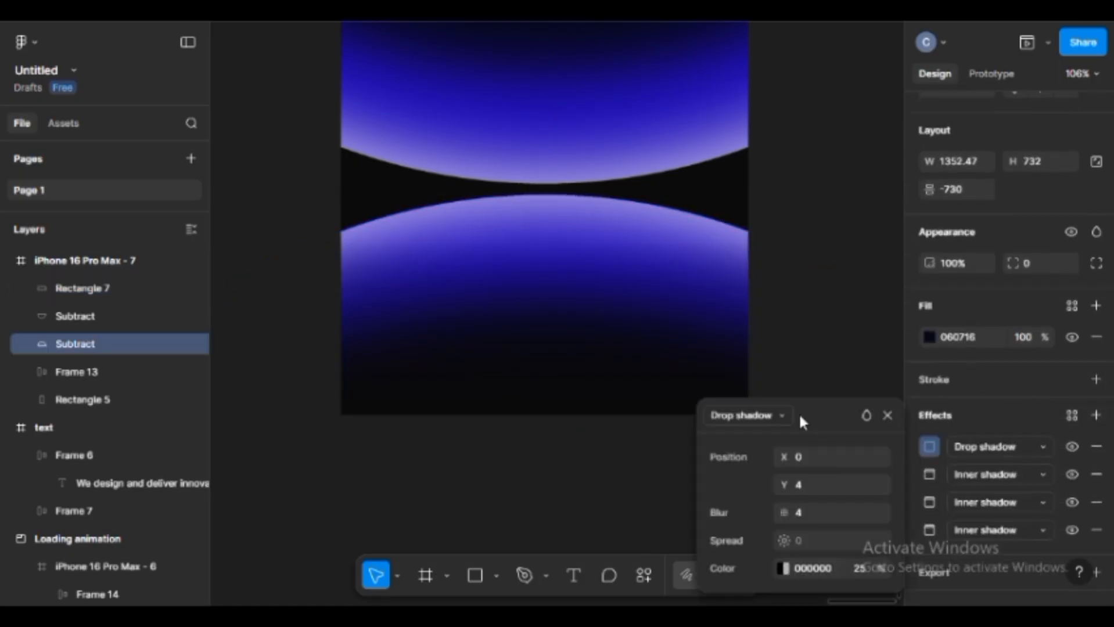
{"action": "left_click", "coordinate": [772, 417]}
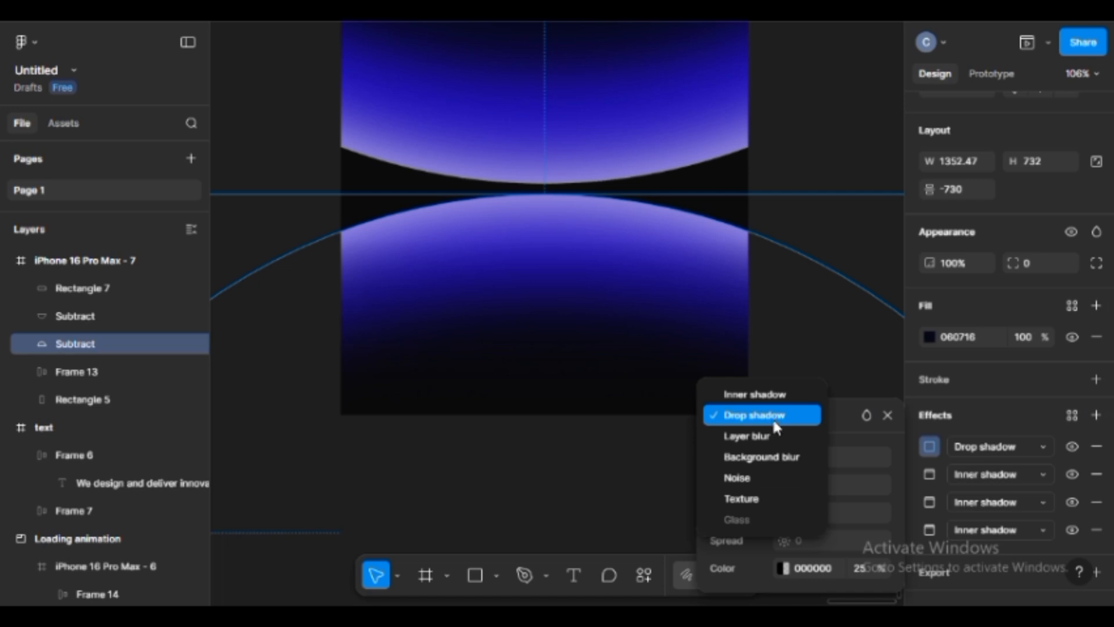
{"action": "left_click", "coordinate": [776, 435]}
{"action": "left_click", "coordinate": [811, 475]}
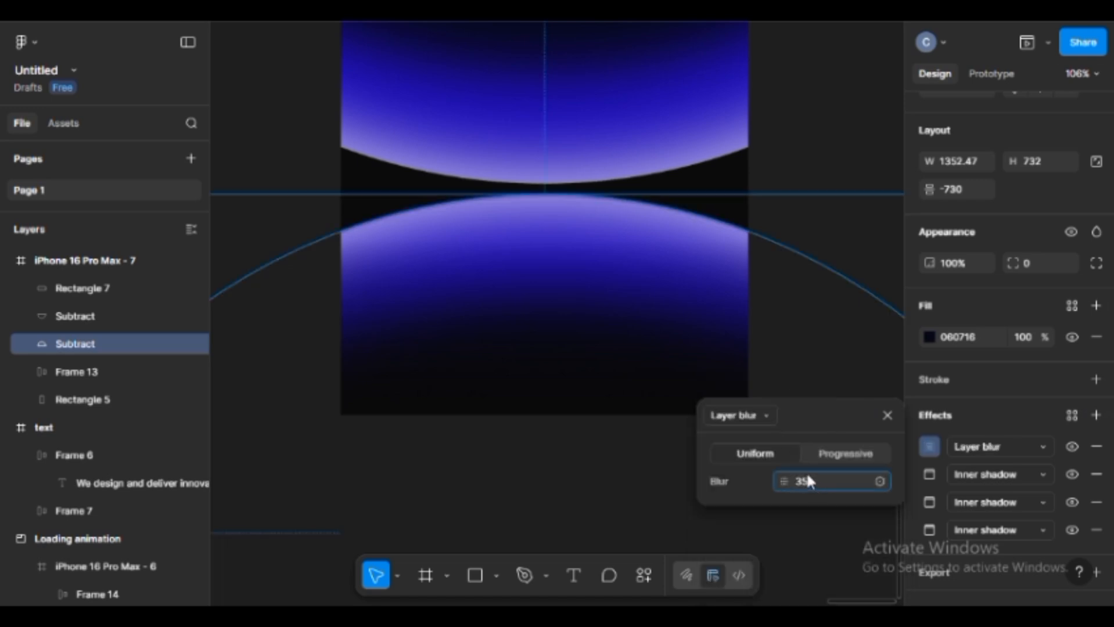
{"action": "key", "text": "Return"}
Set the lower half circle's layer blur to 25
{"action": "left_click", "coordinate": [836, 482]}
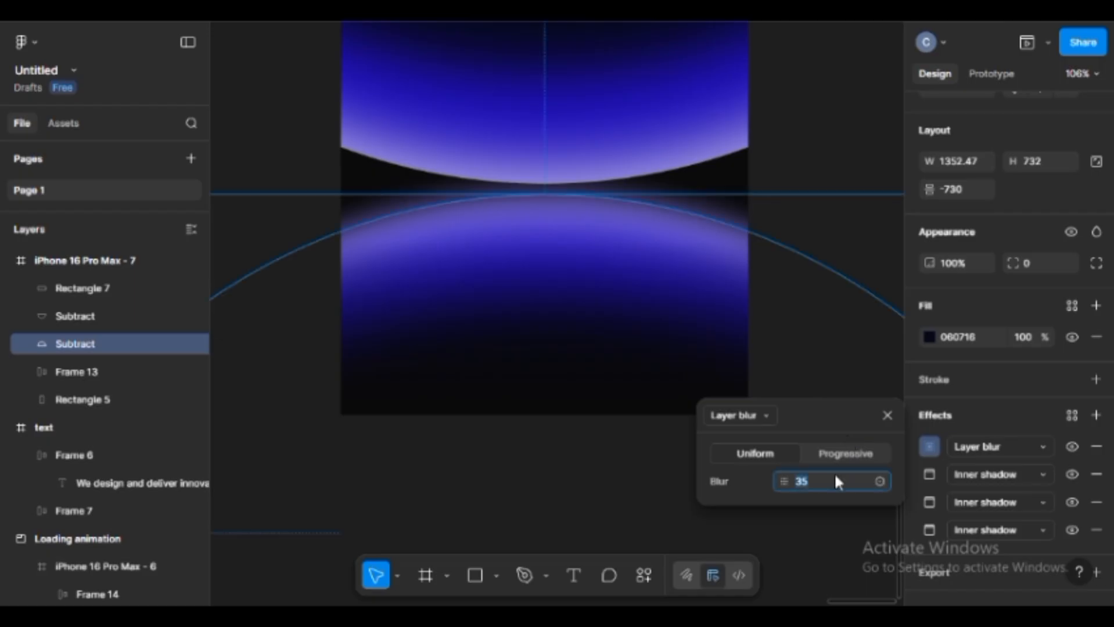
{"action": "type", "text": "25"}
{"action": "key", "text": "Return"}
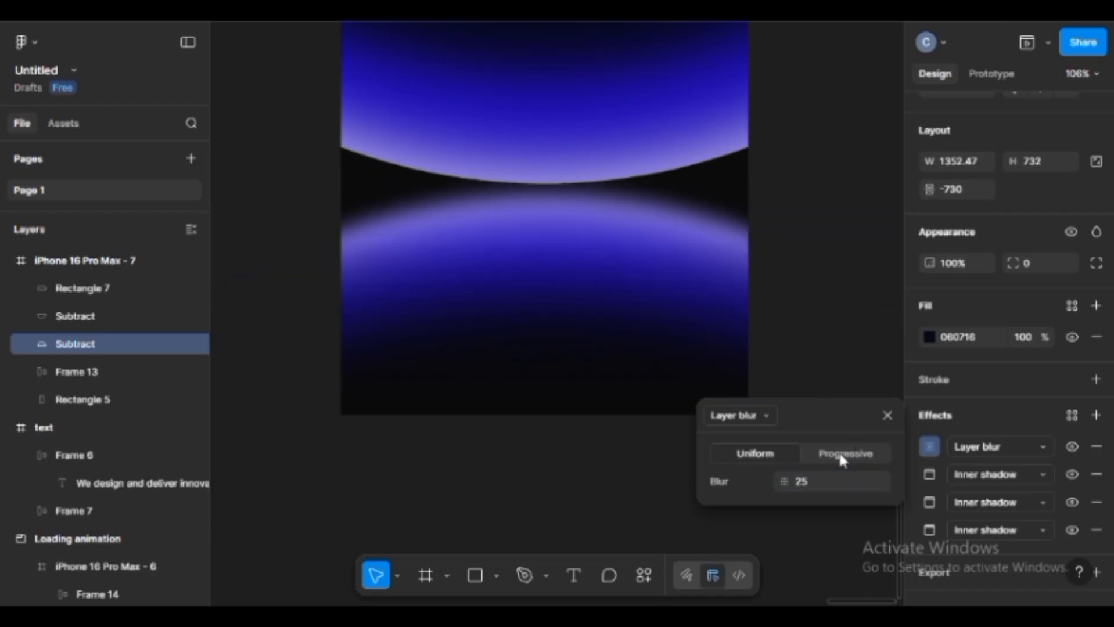
{"action": "left_click", "coordinate": [888, 416]}
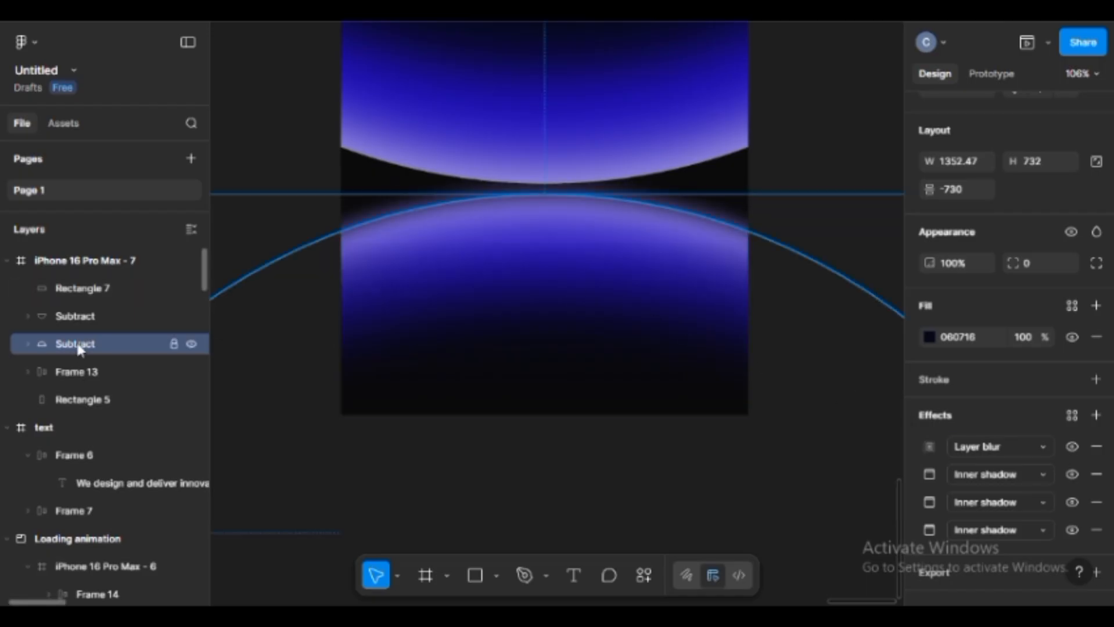
{"action": "left_click", "coordinate": [791, 194]}
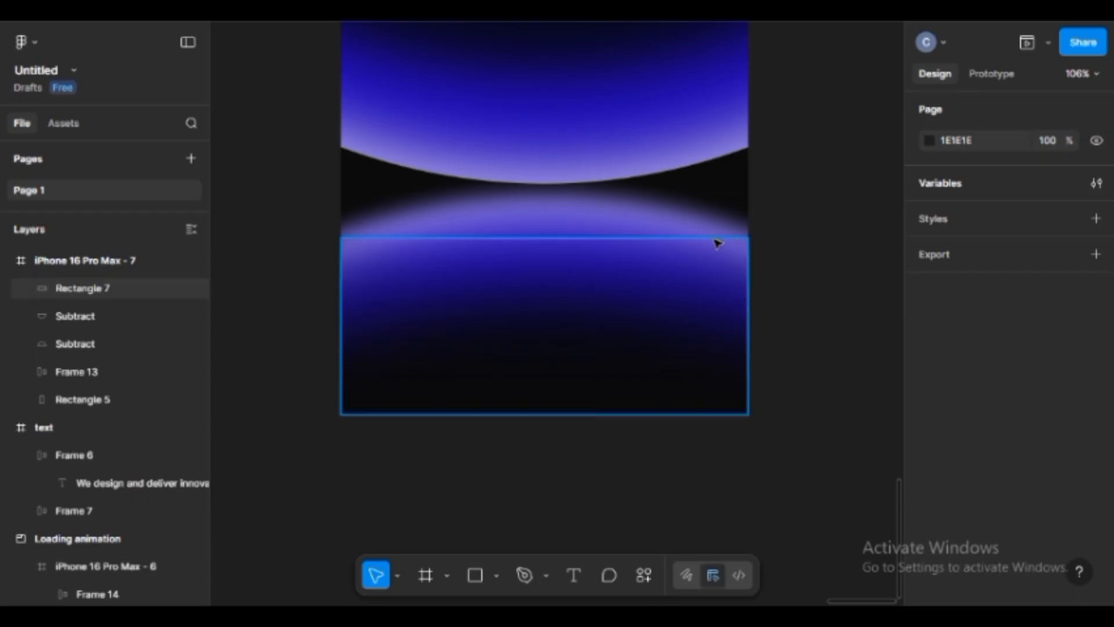
Compare the new phone frame with the finished reference screen, examining its blurred lower half circle and glass sphere
{"action": "scroll", "coordinate": [717, 239], "scroll_direction": "down", "scroll_amount": 5}
{"action": "left_click_drag", "start_coordinate": [762, 173], "coordinate": [864, 234]}
{"action": "left_click_drag", "start_coordinate": [498, 251], "coordinate": [710, 262]}
{"action": "scroll", "coordinate": [377, 262], "scroll_direction": "up", "scroll_amount": 5}
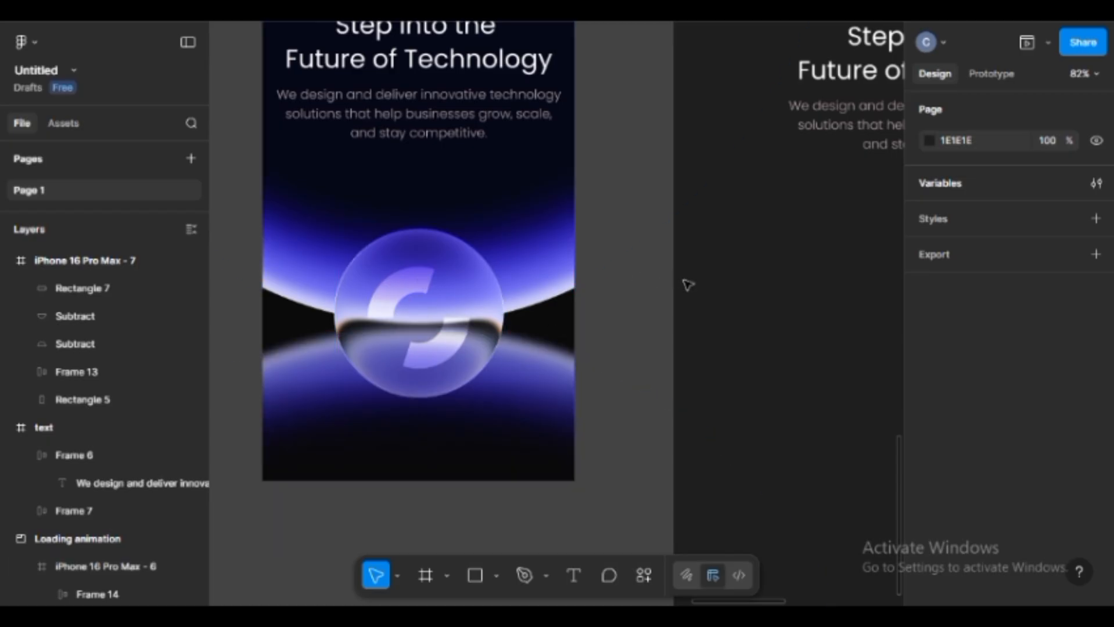
{"action": "scroll", "coordinate": [688, 284], "scroll_direction": "down", "scroll_amount": 4}
{"action": "left_click_drag", "start_coordinate": [746, 291], "coordinate": [447, 288]}
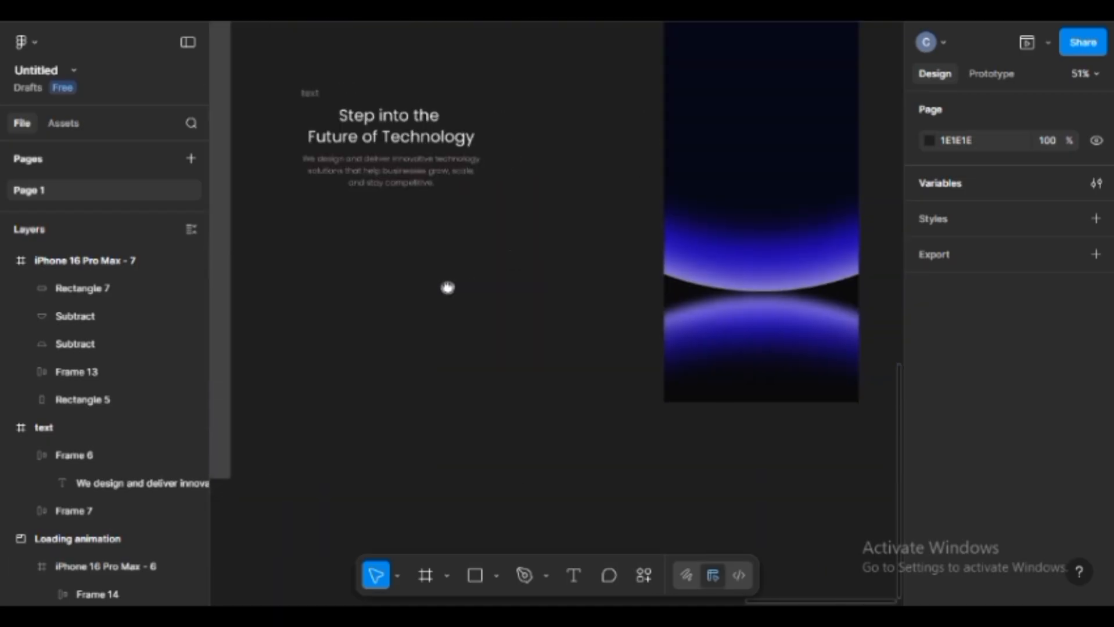
{"action": "scroll", "coordinate": [539, 278], "scroll_direction": "right", "scroll_amount": 5}
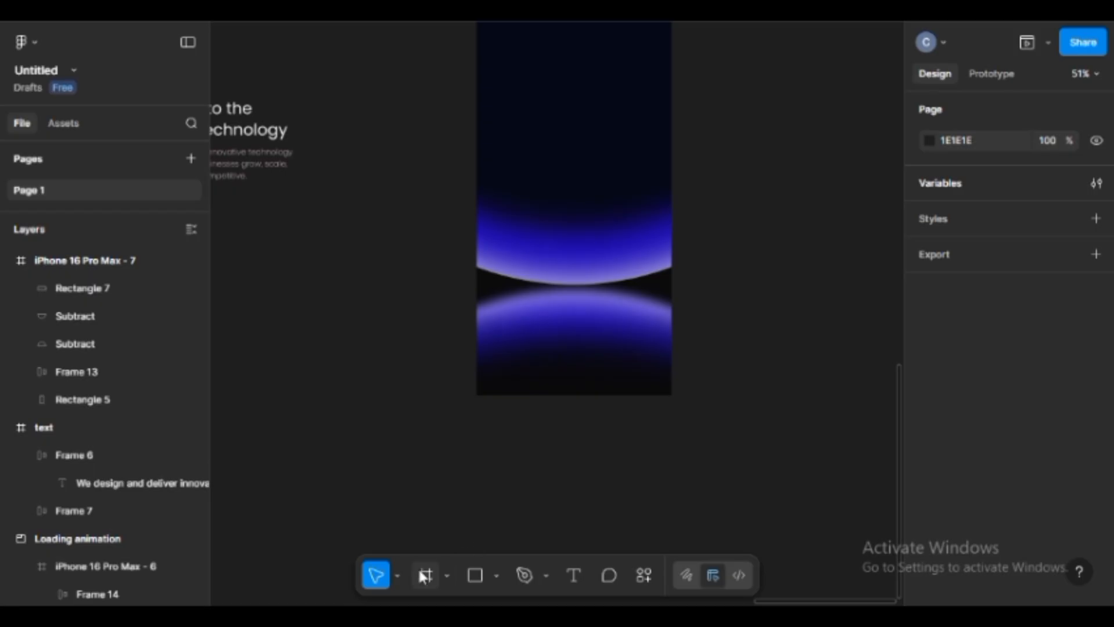
Draw a 292 × 292 frame beside the phone frame and round its corners with a radius of 200
{"action": "left_click", "coordinate": [424, 572]}
{"action": "left_click_drag", "start_coordinate": [294, 283], "coordinate": [424, 413]}
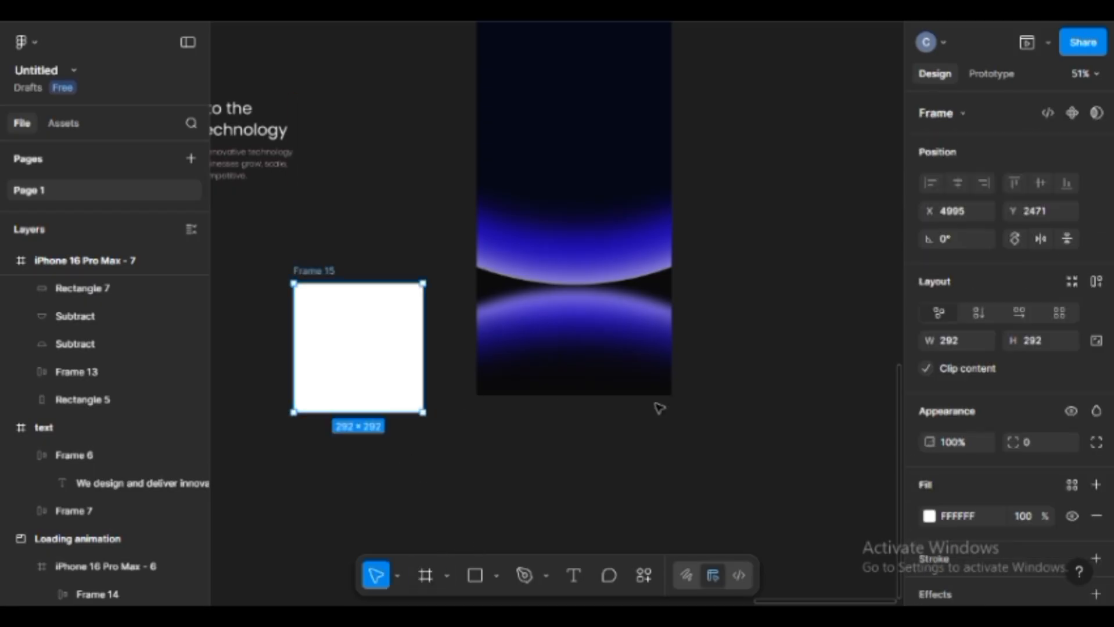
{"action": "scroll", "coordinate": [1009, 381], "scroll_direction": "down", "scroll_amount": 2}
{"action": "left_click", "coordinate": [1036, 323]}
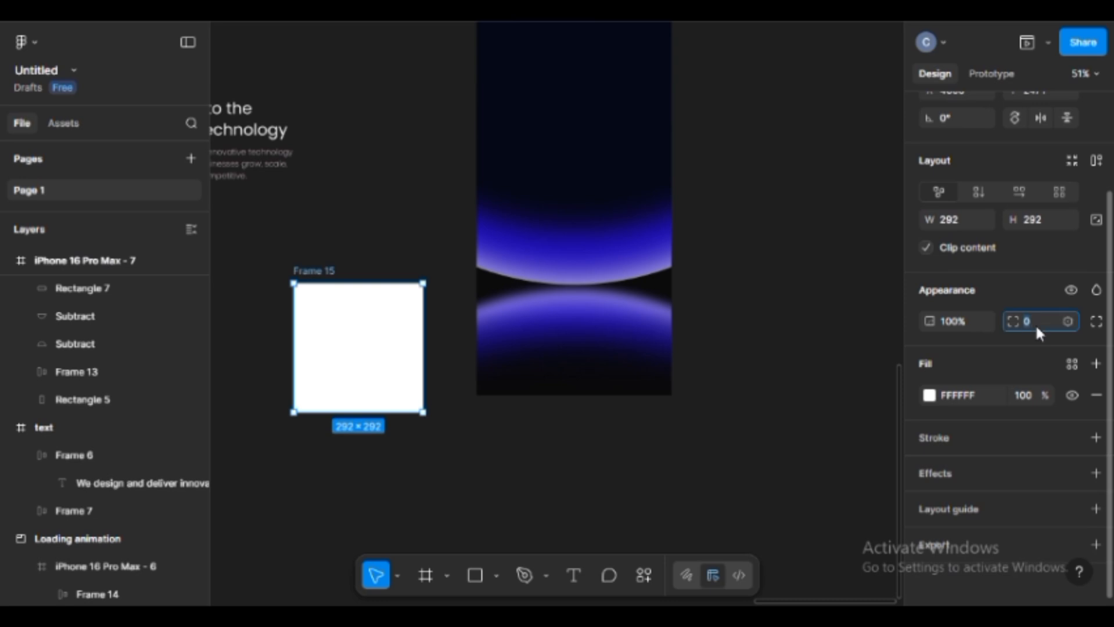
{"action": "type", "text": "200"}
{"action": "key", "text": "Return"}
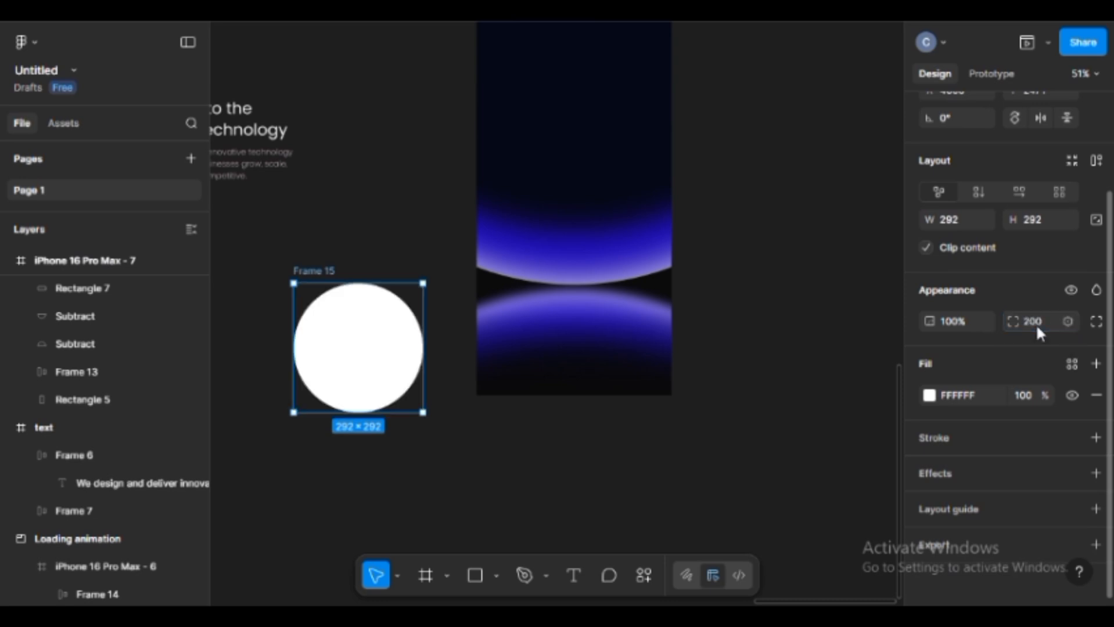
Apply a Glass effect to the round frame and place it horizontally centred in the phone frame where the half circles meet
{"action": "left_click", "coordinate": [969, 475]}
{"action": "left_click", "coordinate": [752, 415]}
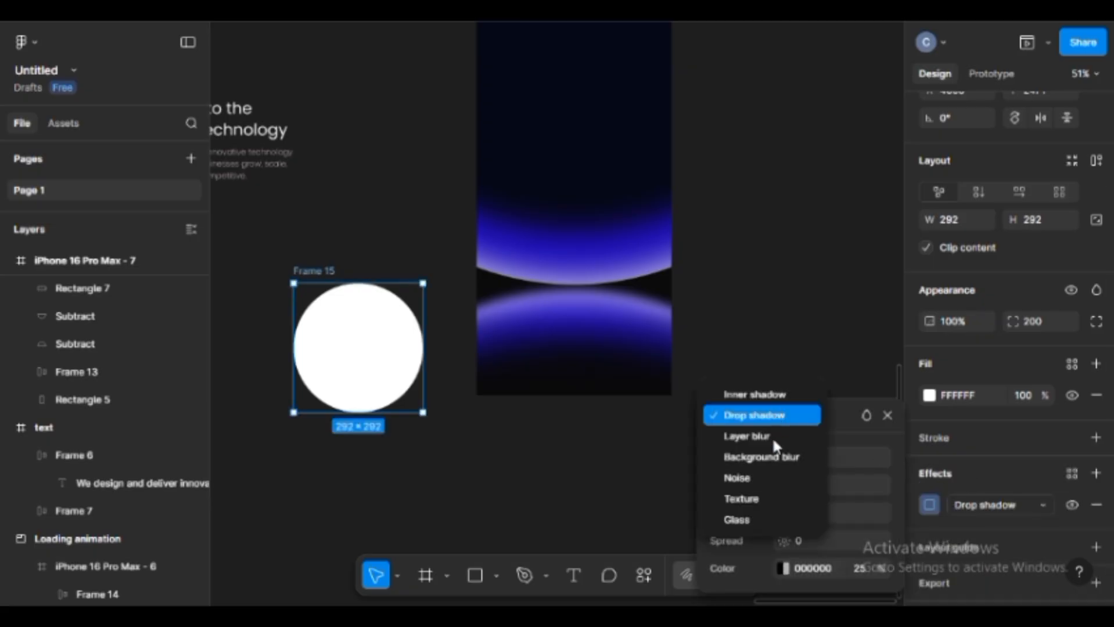
{"action": "left_click", "coordinate": [754, 520]}
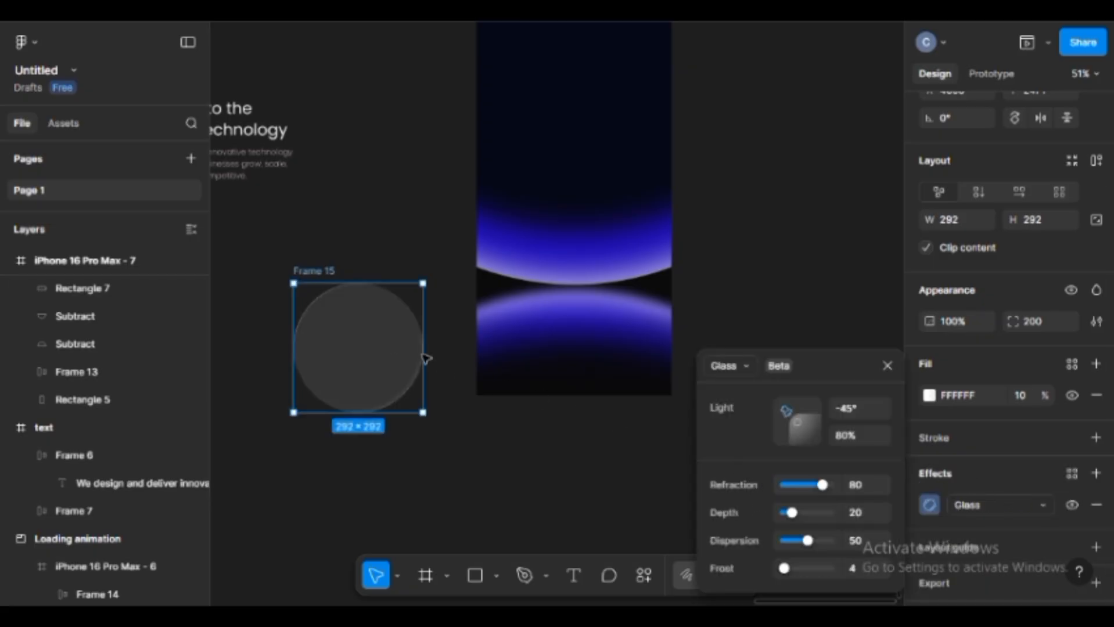
{"action": "left_click_drag", "start_coordinate": [430, 342], "coordinate": [609, 287]}
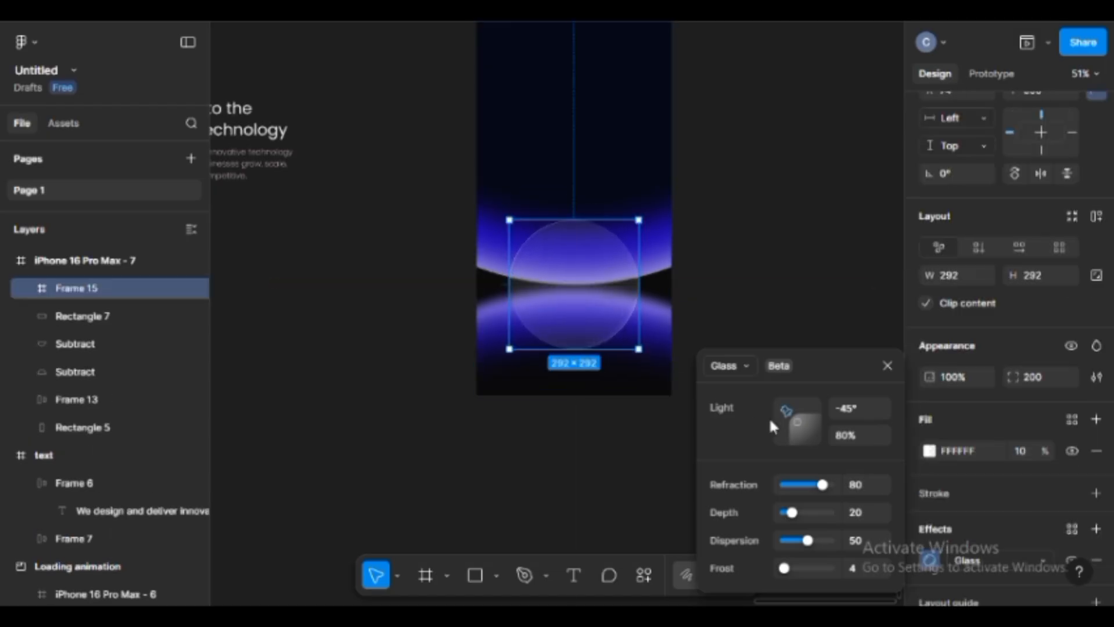
Set the circle's Glass effect to a depth of 100 and a refraction of 98
{"action": "left_click_drag", "start_coordinate": [831, 357], "coordinate": [883, 248]}
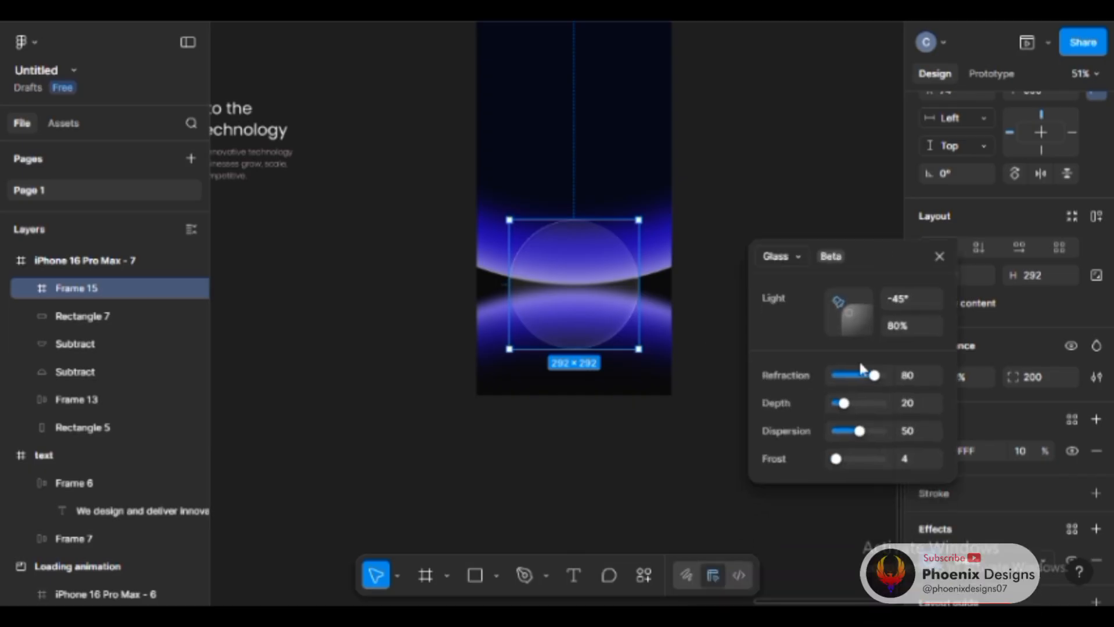
{"action": "left_click_drag", "start_coordinate": [844, 403], "coordinate": [876, 404]}
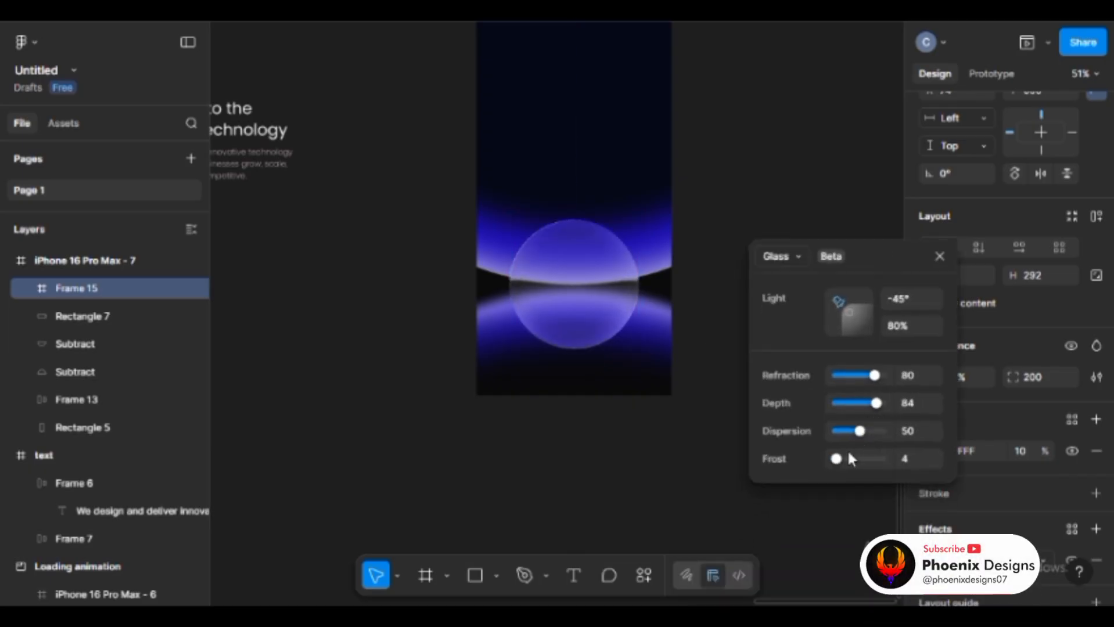
{"action": "left_click_drag", "start_coordinate": [881, 407], "coordinate": [883, 379]}
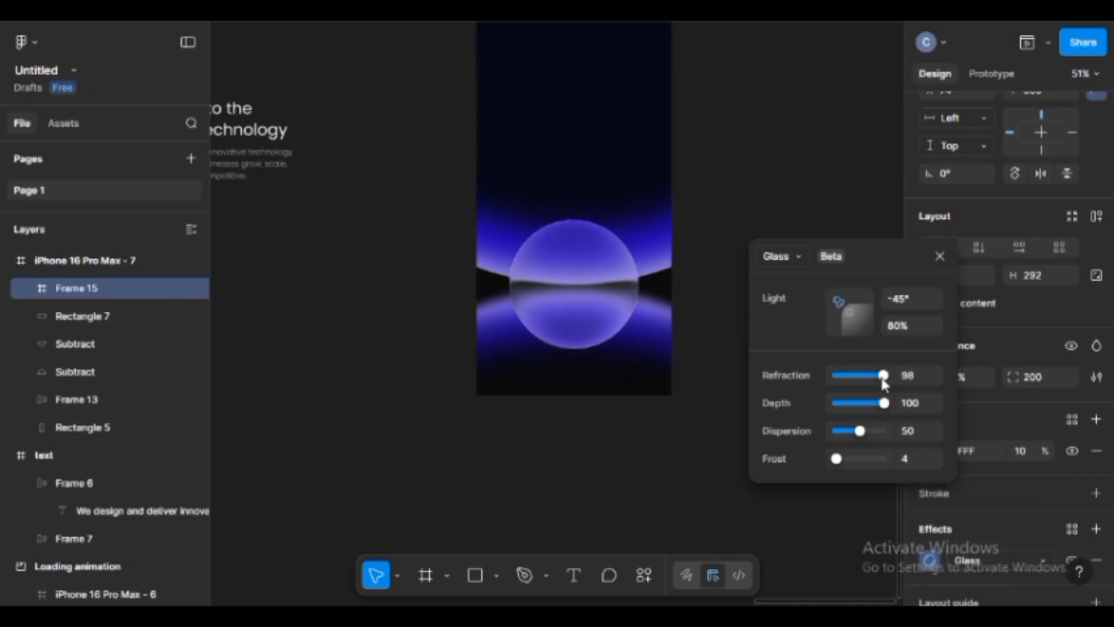
{"action": "key", "text": "Escape"}
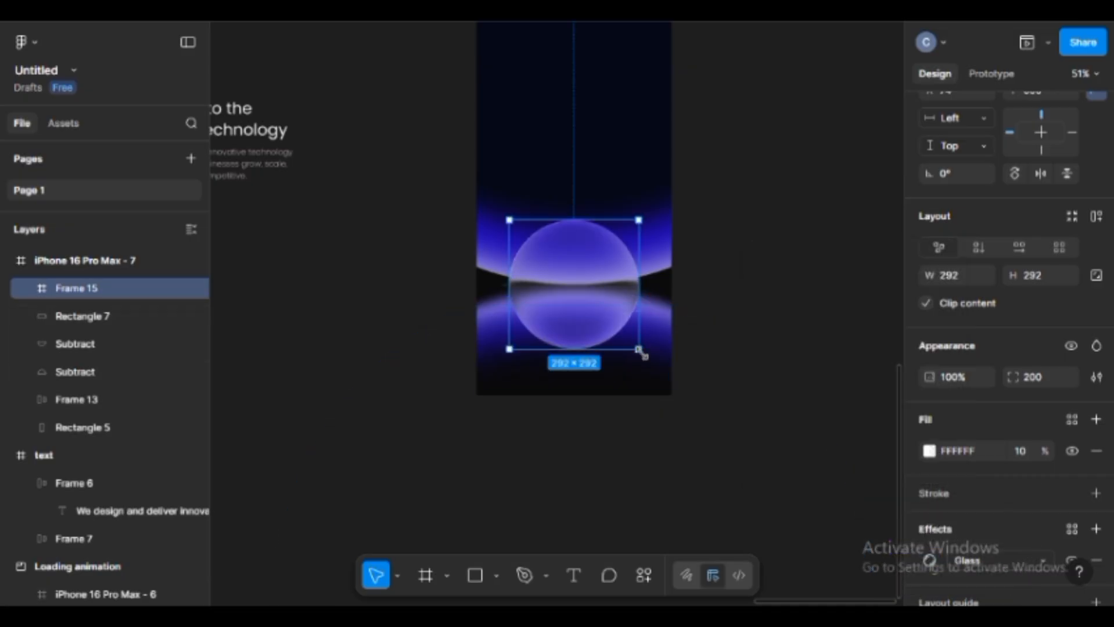
Scale the glass circle down about its centre to 266 × 266
{"action": "mouse_move", "coordinate": [640, 351]}
{"action": "left_mouse_down"}
{"action": "mouse_move", "coordinate": [611, 336]}
{"action": "mouse_move", "coordinate": [634, 344]}
{"action": "left_mouse_up"}
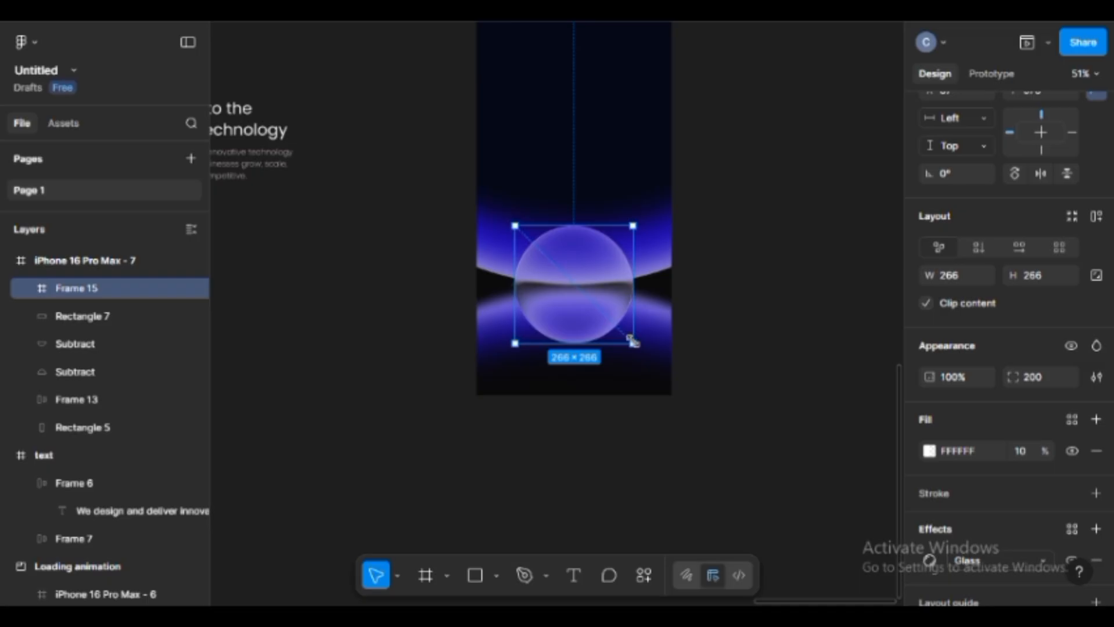
{"action": "left_click", "coordinate": [718, 309]}
{"action": "left_click_drag", "start_coordinate": [627, 245], "coordinate": [649, 275]}
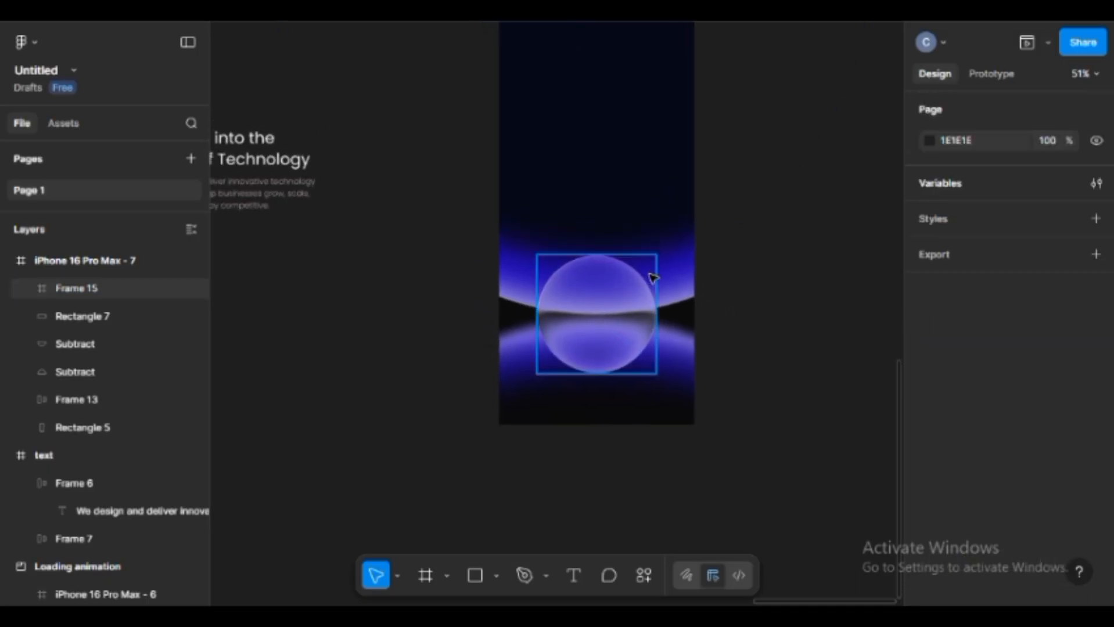
{"action": "left_click_drag", "start_coordinate": [596, 144], "coordinate": [577, 291]}
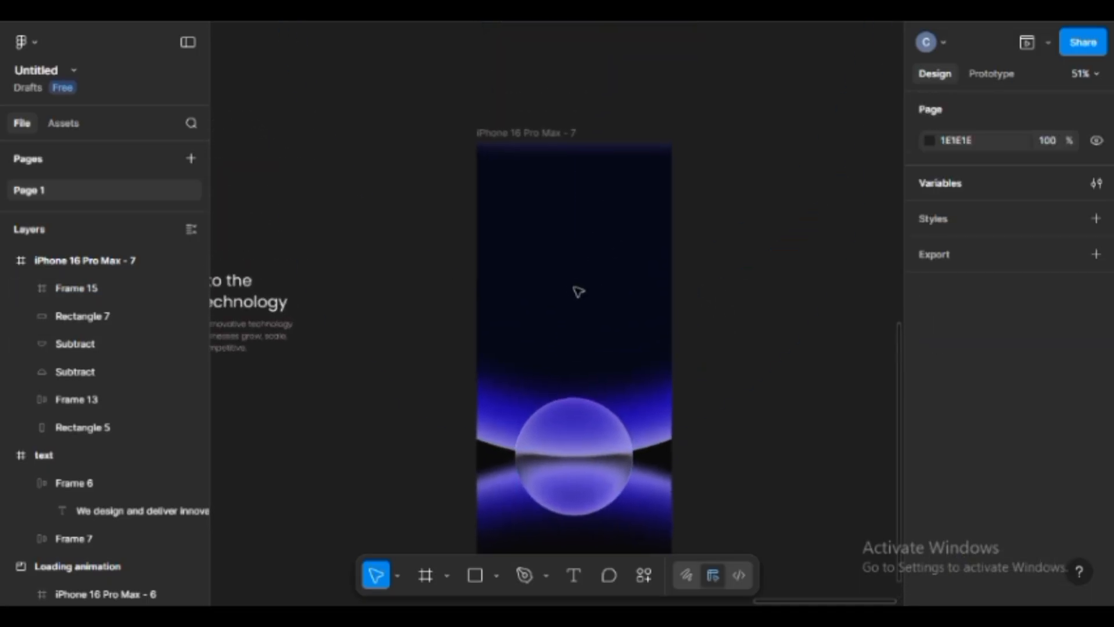
Rename the Frame 13 layer to "navbar" and move it to the top of the iPhone 16 Pro Max - 7 frame's layers
{"action": "left_click", "coordinate": [601, 269]}
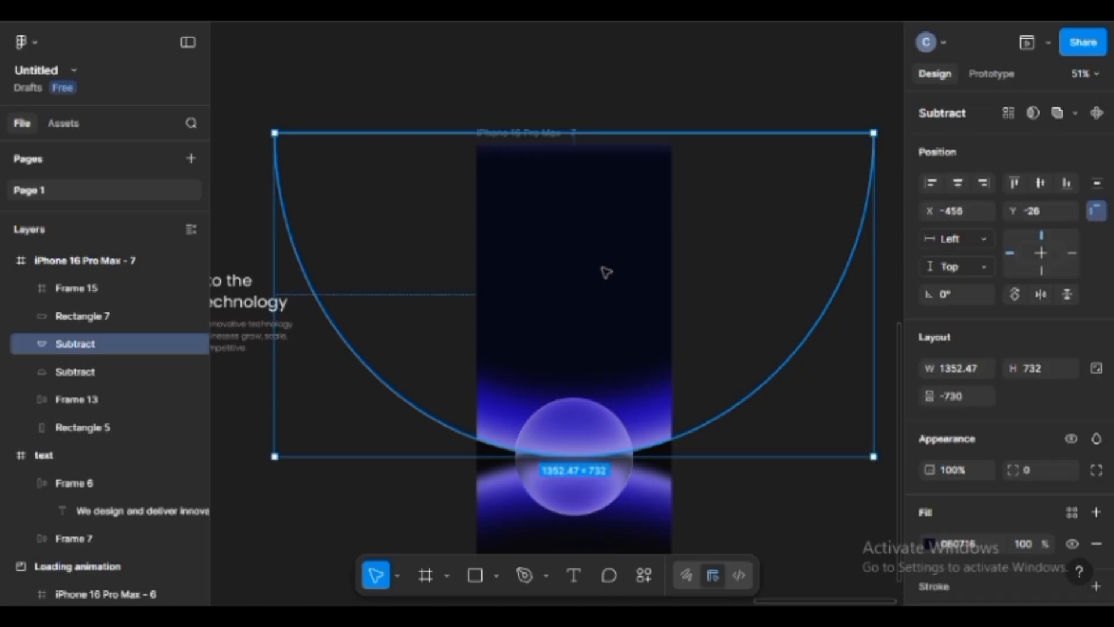
{"action": "left_click", "coordinate": [84, 405]}
{"action": "double_click", "coordinate": [110, 402]}
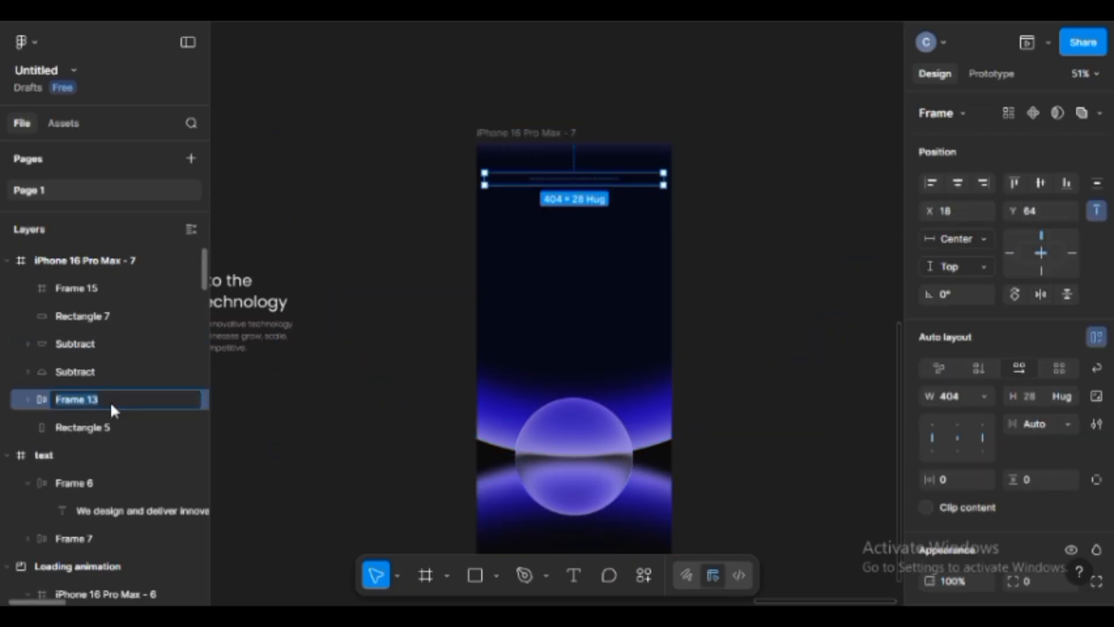
{"action": "type", "text": "navbar"}
{"action": "key", "text": "Return"}
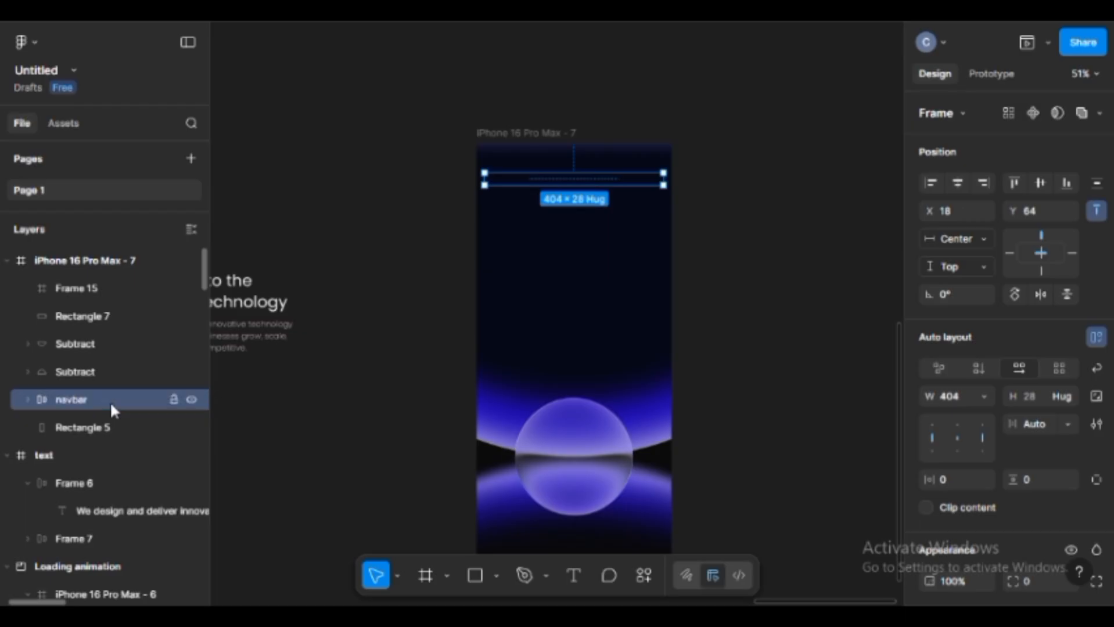
{"action": "left_click_drag", "start_coordinate": [50, 395], "coordinate": [70, 271]}
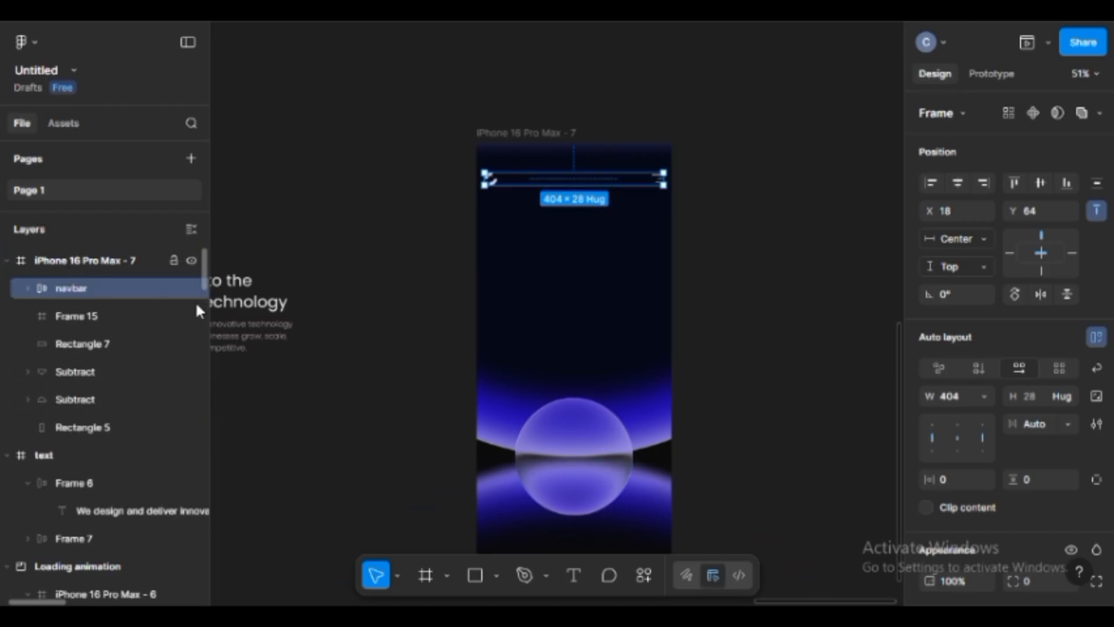
Scale the upper half circle up about its centre to 1396.81 × 756 and move it up to Y -50
{"action": "left_click", "coordinate": [623, 229]}
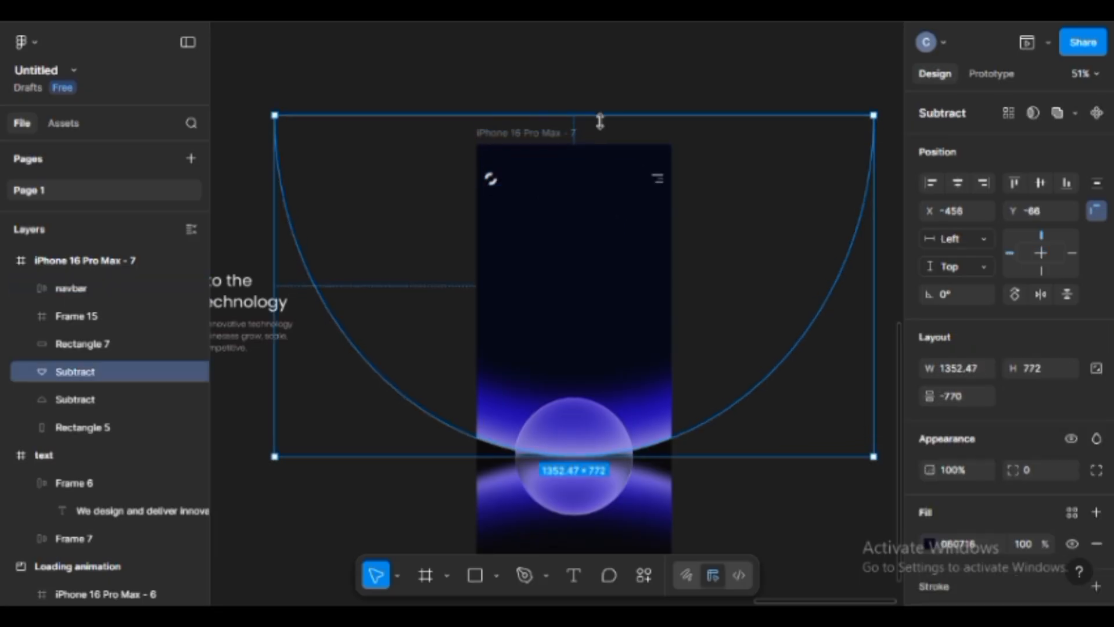
{"action": "key", "text": "ctrl+z"}
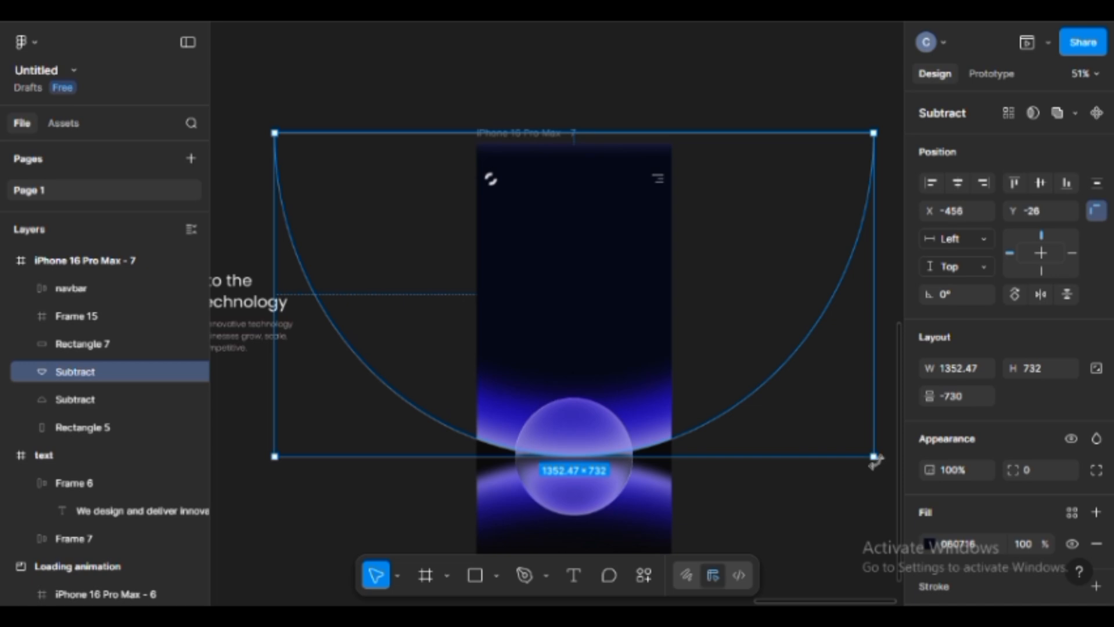
{"action": "left_click_drag", "start_coordinate": [873, 458], "coordinate": [884, 463]}
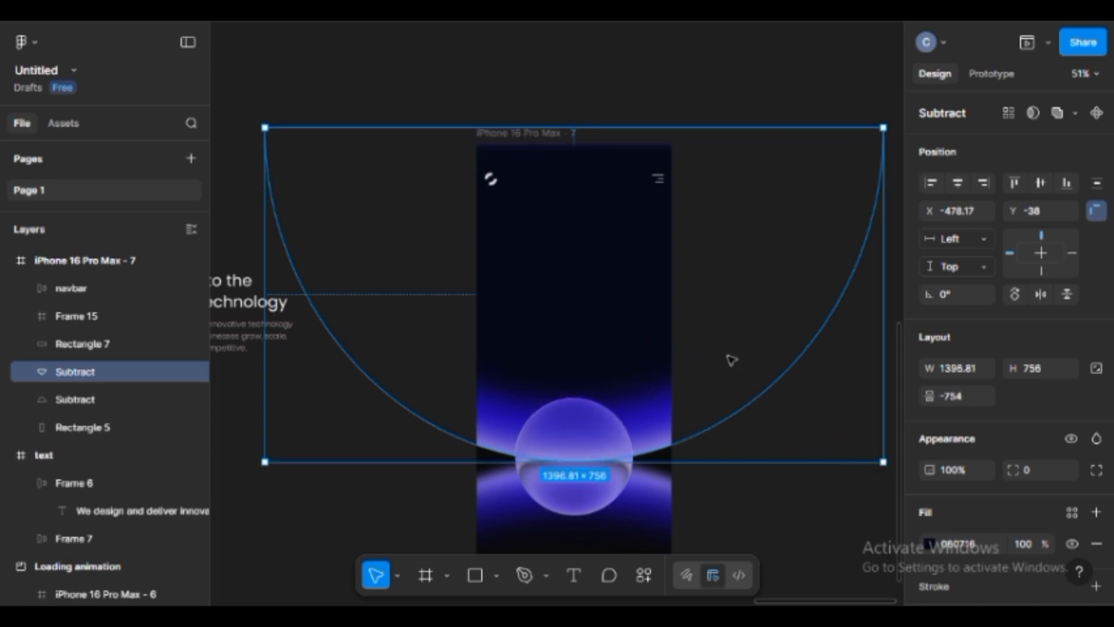
{"action": "left_click_drag", "start_coordinate": [731, 359], "coordinate": [733, 354]}
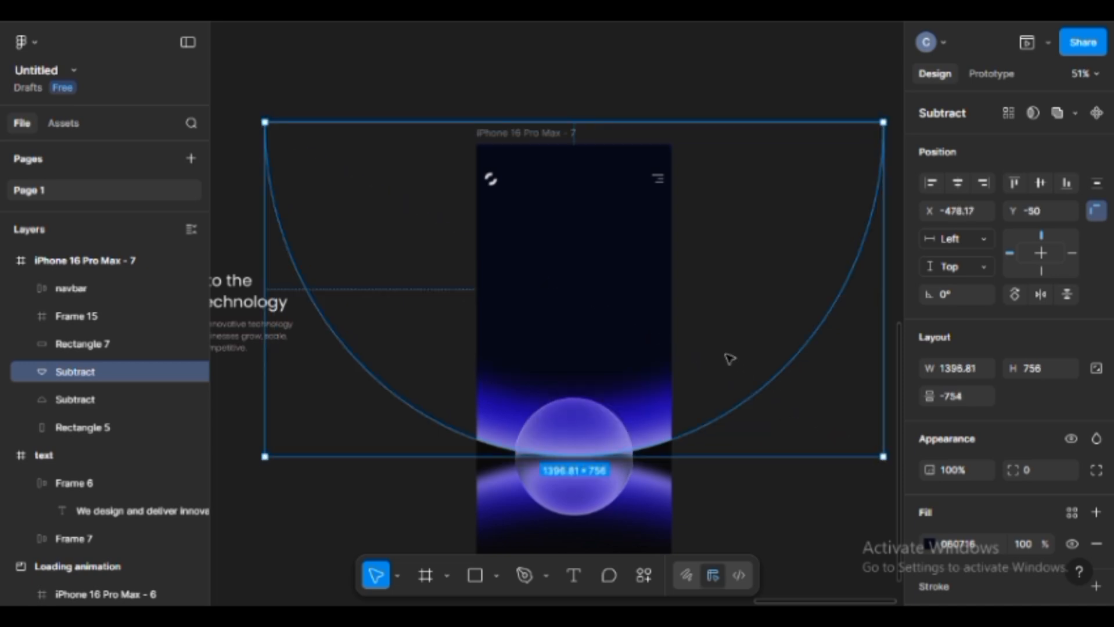
Duplicate the navbar logo onto the glass circle and move the copy's layer out of Frame 15 to directly above it
{"action": "left_click", "coordinate": [503, 186]}
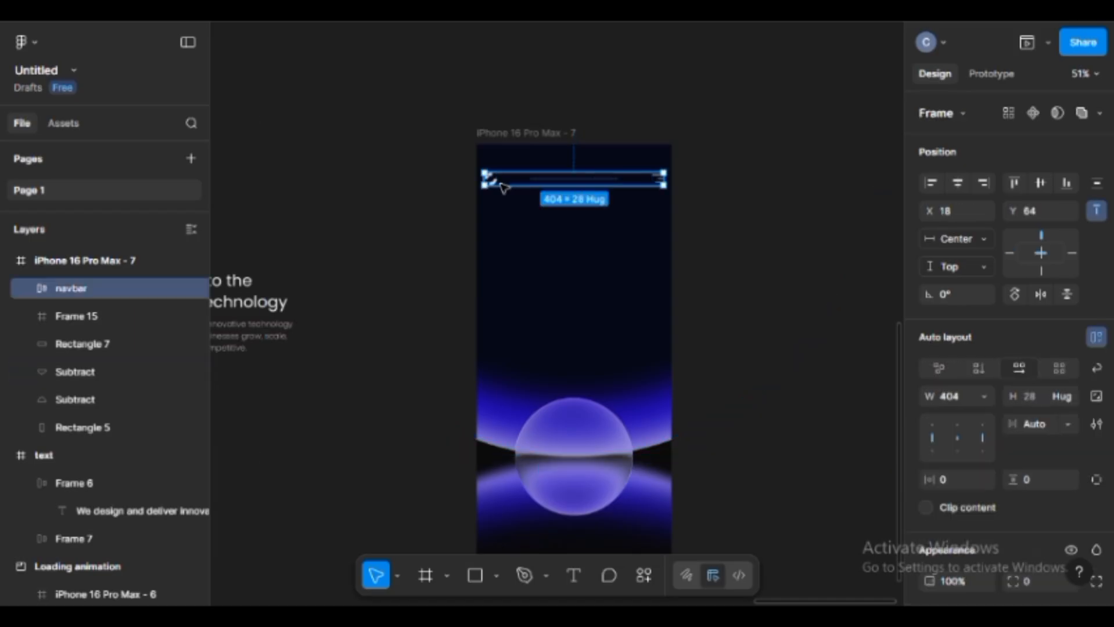
{"action": "left_click", "coordinate": [27, 288]}
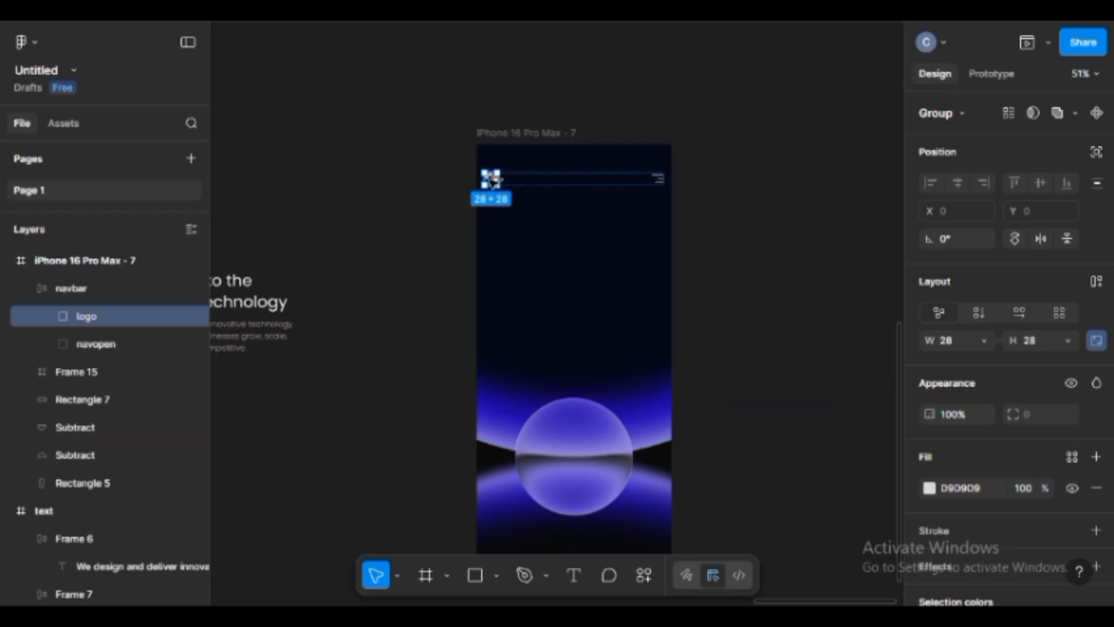
{"action": "left_click_drag", "start_coordinate": [492, 179], "coordinate": [575, 456]}
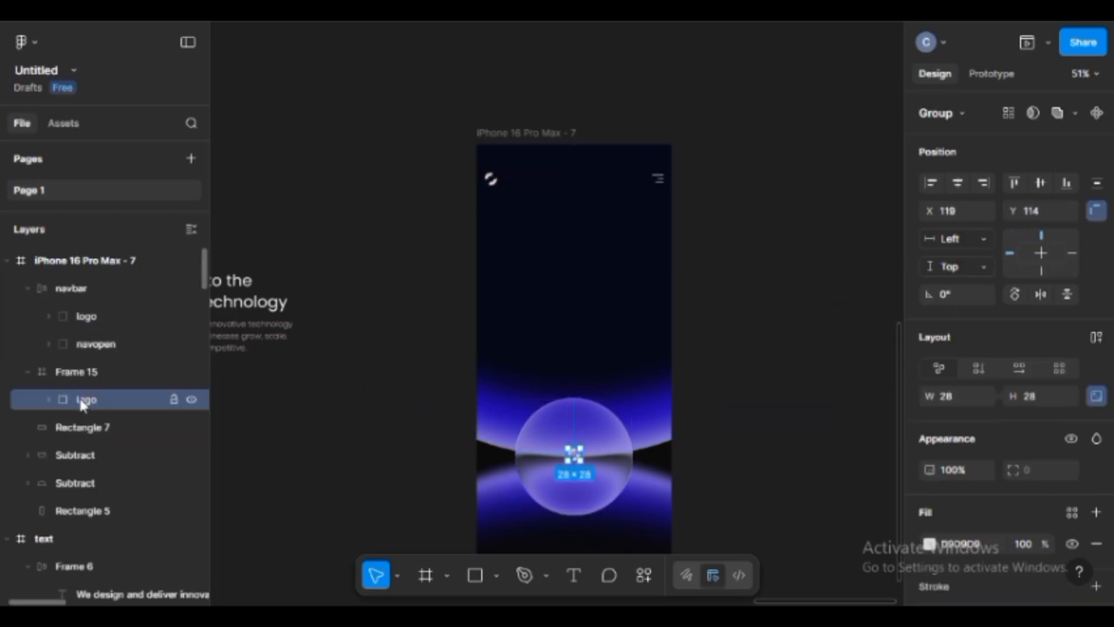
{"action": "left_click_drag", "start_coordinate": [82, 405], "coordinate": [41, 360]}
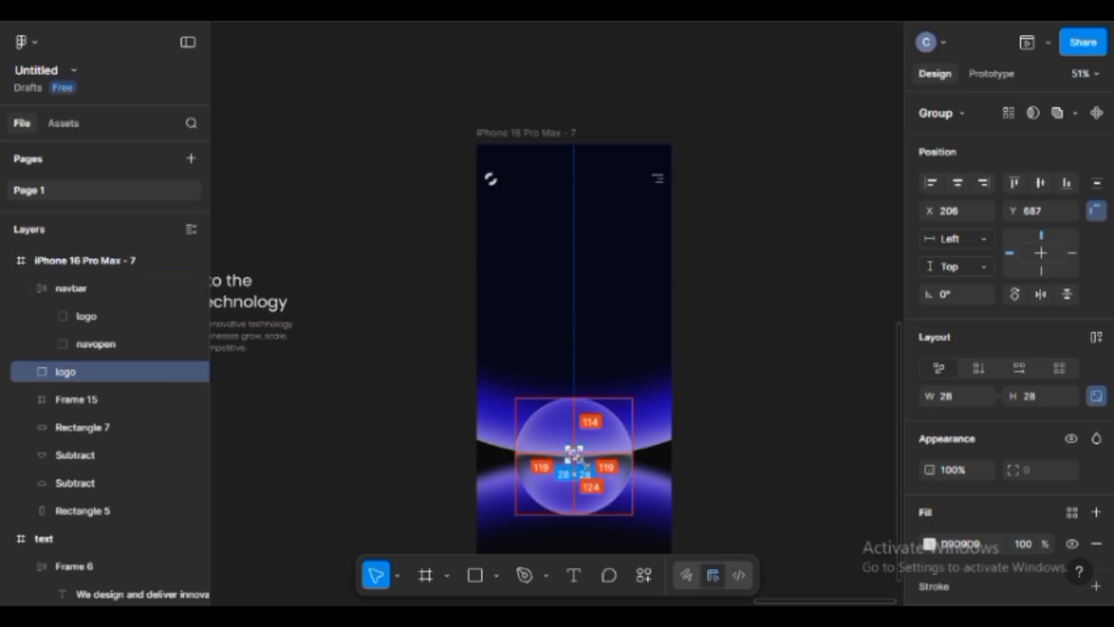
Scale the copied logo up about its centre to 144 × 144 and centre it in the glass circle
{"action": "left_click_drag", "start_coordinate": [582, 463], "coordinate": [607, 487]}
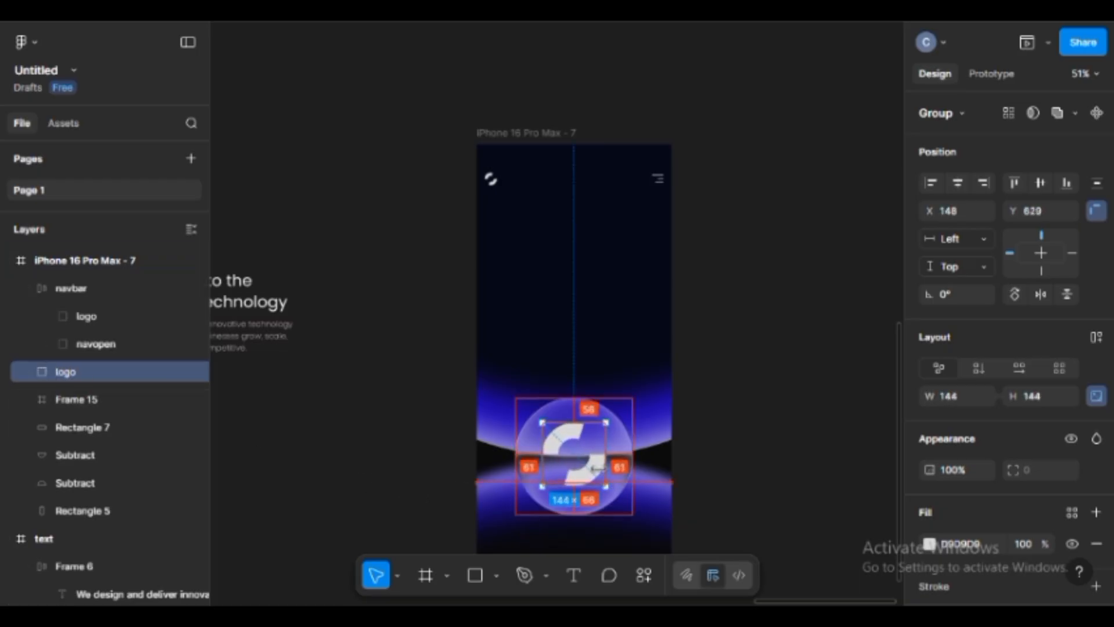
{"action": "left_click_drag", "start_coordinate": [574, 434], "coordinate": [575, 434]}
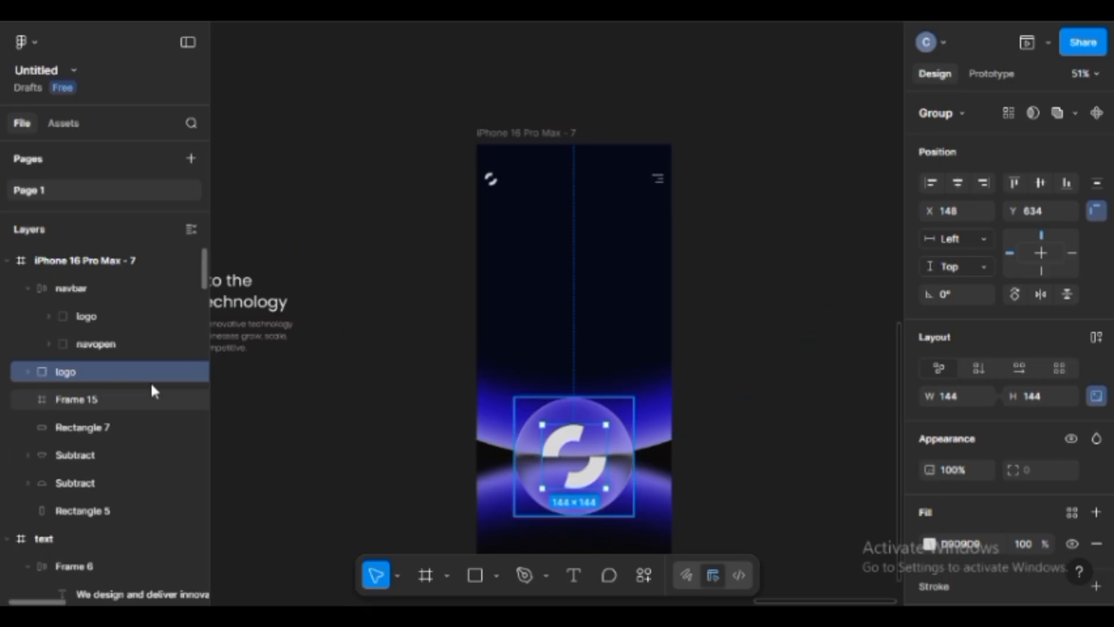
{"action": "left_click", "coordinate": [89, 393], "text": "shift"}
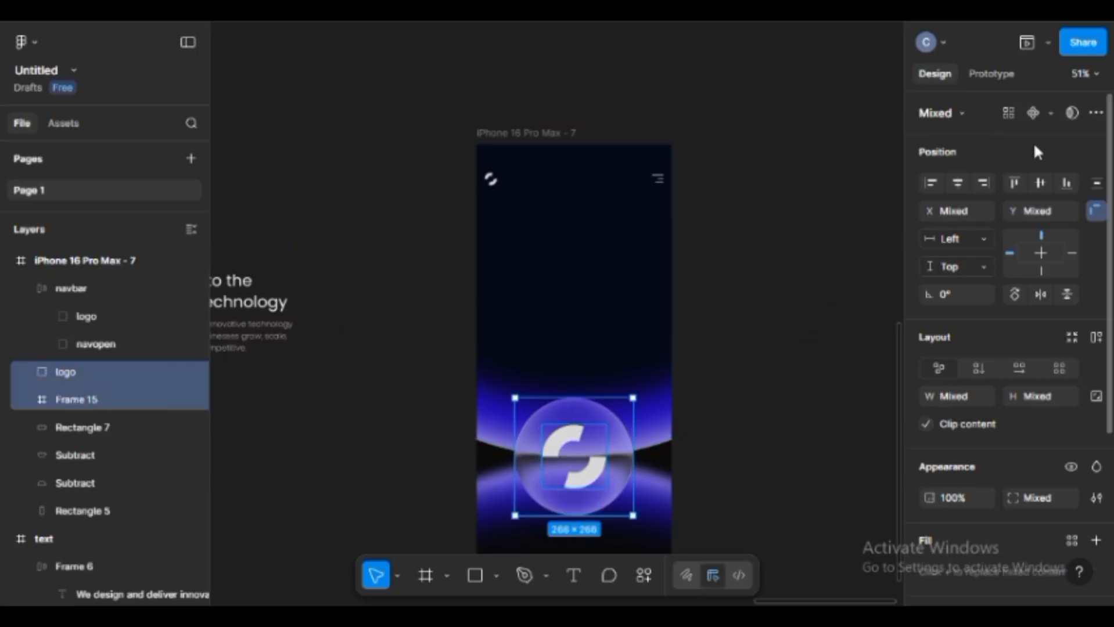
Rename the glass circle's Frame 15 layer to "glass effect"
{"action": "double_click", "coordinate": [100, 396]}
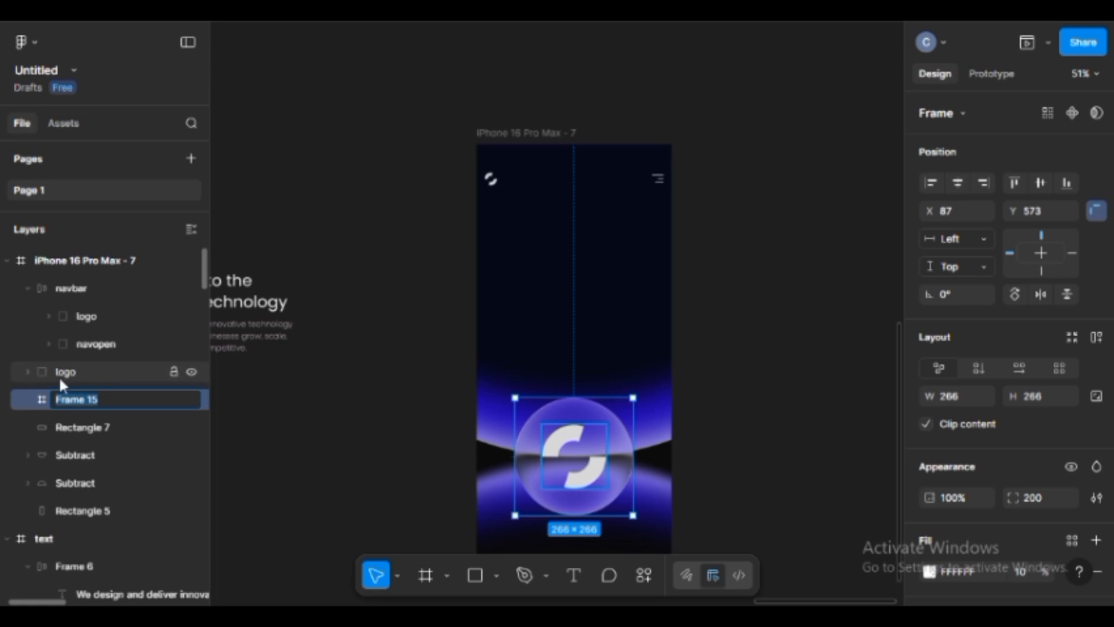
{"action": "type", "text": "glass effect"}
{"action": "key", "text": "Return"}
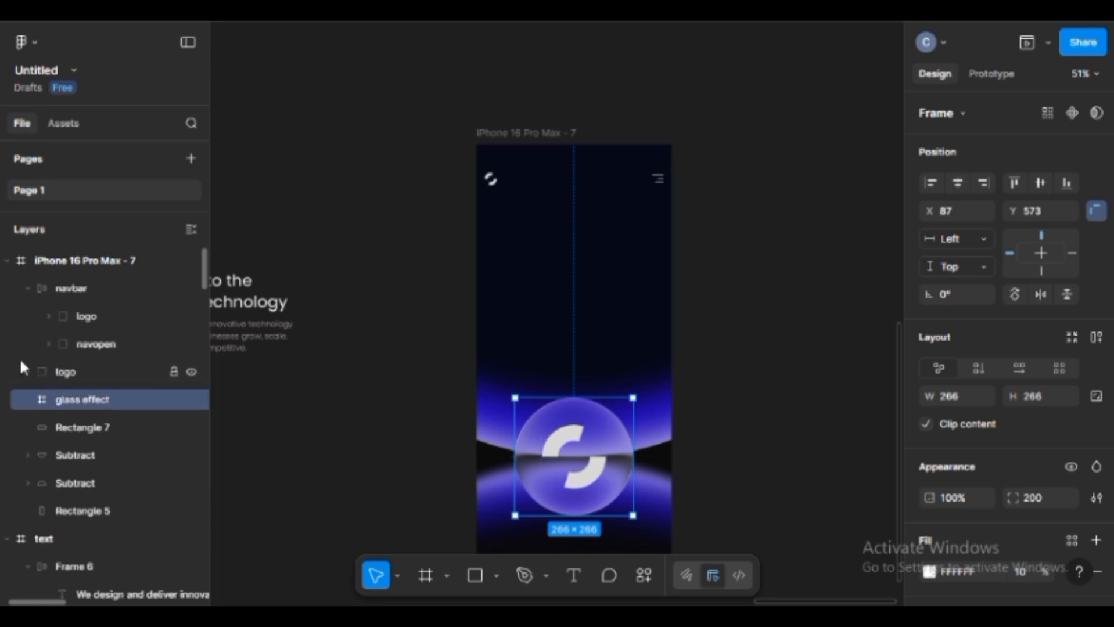
{"action": "left_click", "coordinate": [27, 372]}
{"action": "left_click", "coordinate": [27, 373]}
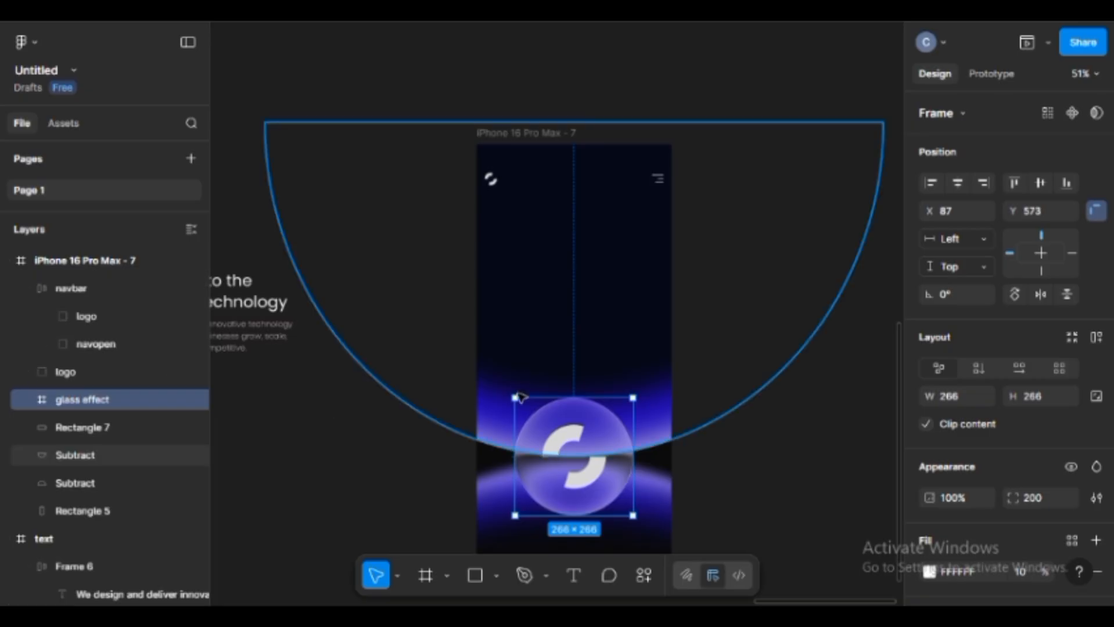
Enlarge the logo inside the glass circle about its centre to 168 × 168
{"action": "left_click", "coordinate": [574, 439]}
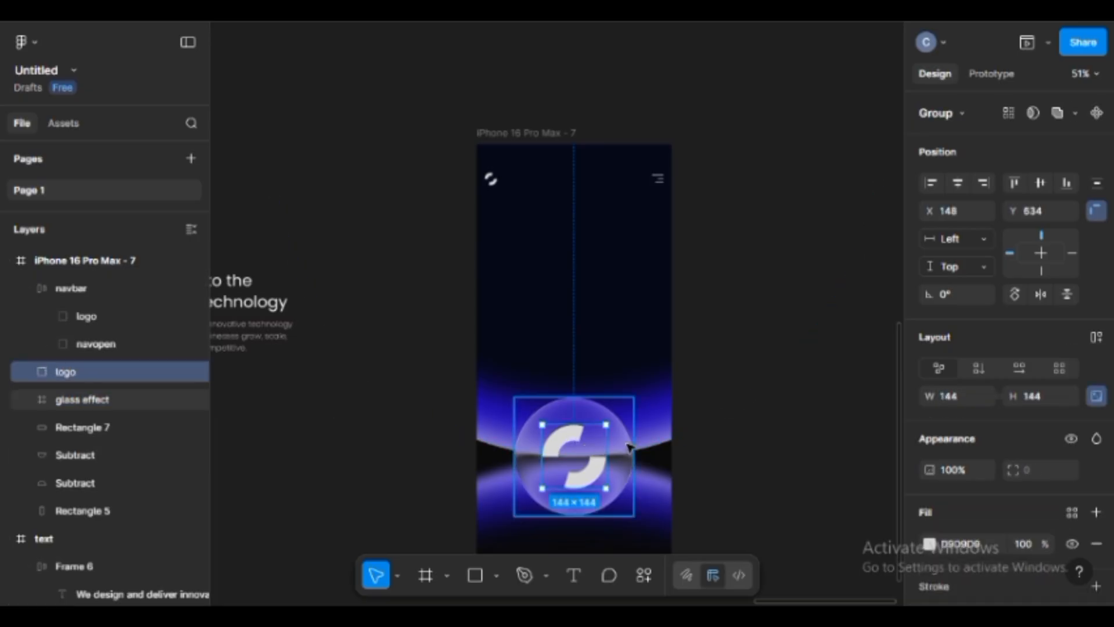
{"action": "key", "text": "alt"}
{"action": "left_click_drag", "start_coordinate": [608, 422], "coordinate": [611, 420]}
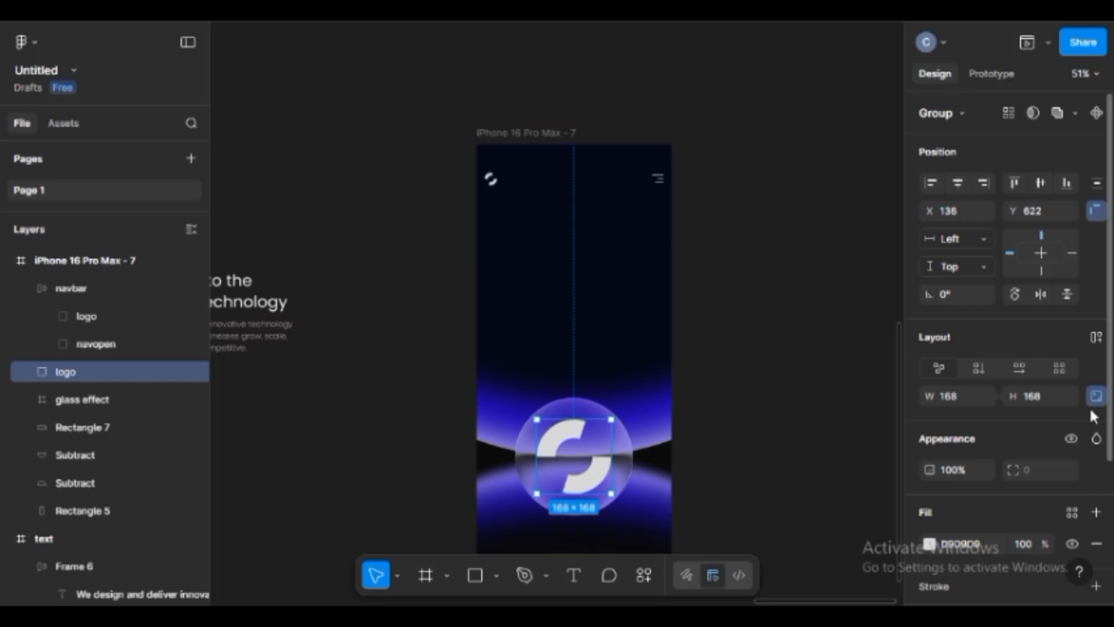
Set the large logo's blend mode to Overlay
{"action": "left_click", "coordinate": [1097, 437]}
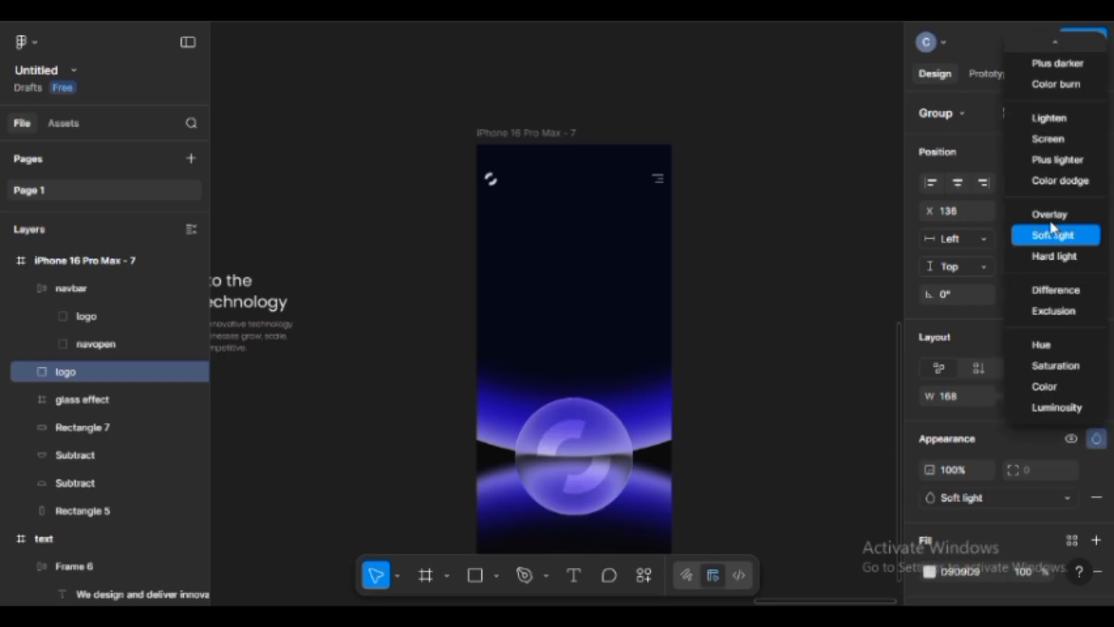
{"action": "left_click", "coordinate": [1051, 216]}
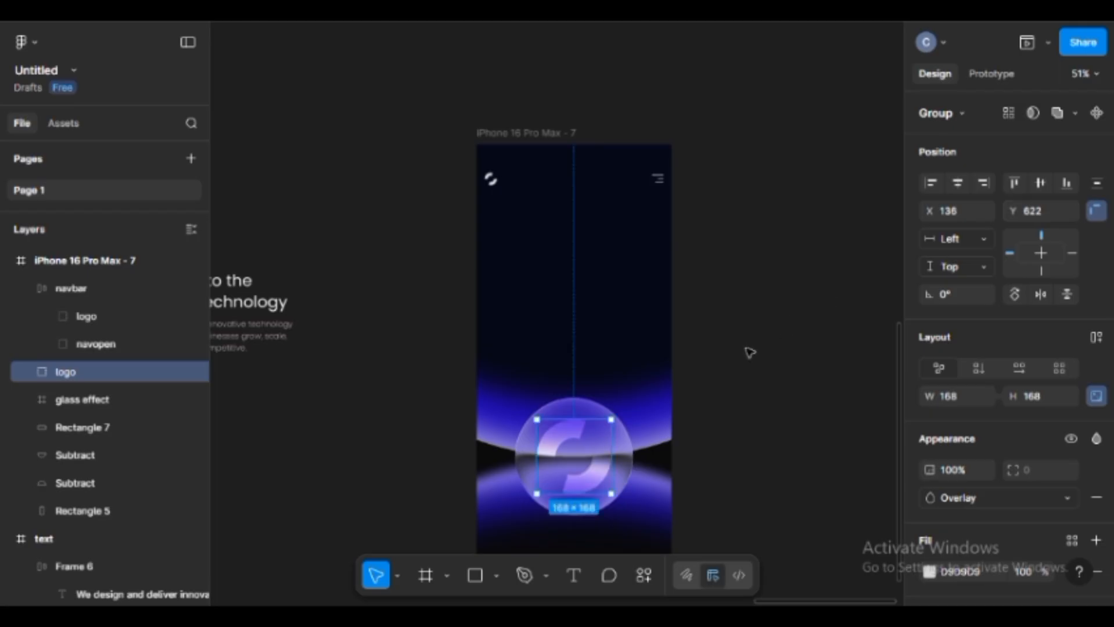
{"action": "left_click", "coordinate": [755, 363]}
{"action": "scroll", "coordinate": [729, 472], "scroll_direction": "down", "scroll_amount": 3}
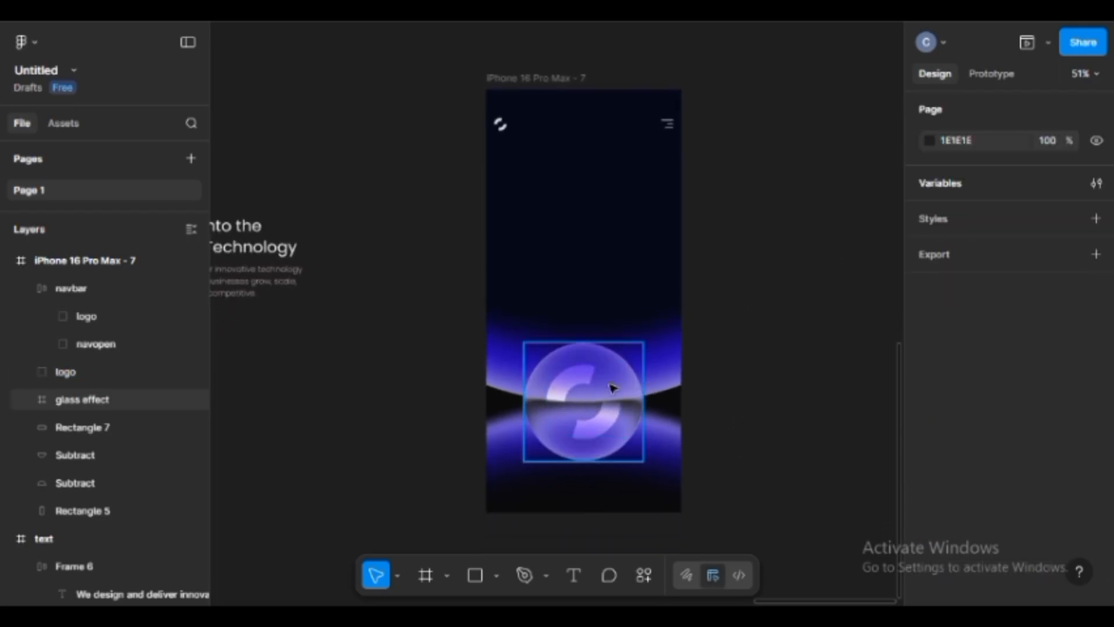
Try to move the separate heading and paragraph frames out of the text frame into the phone frame
{"action": "left_click", "coordinate": [255, 273]}
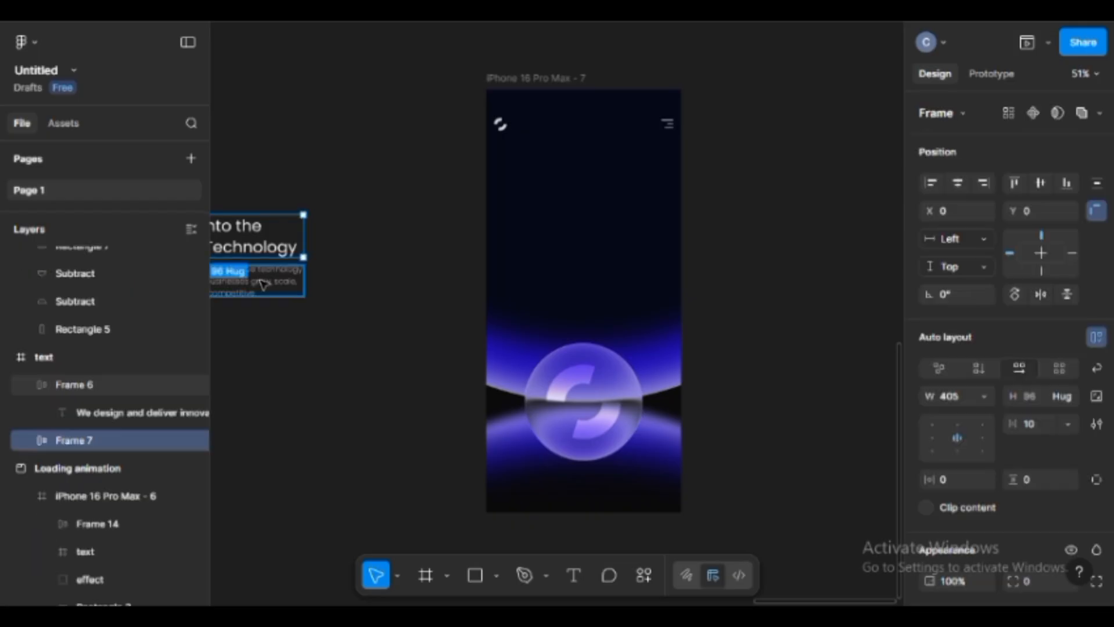
{"action": "scroll", "coordinate": [470, 233], "scroll_direction": "left", "scroll_amount": 5}
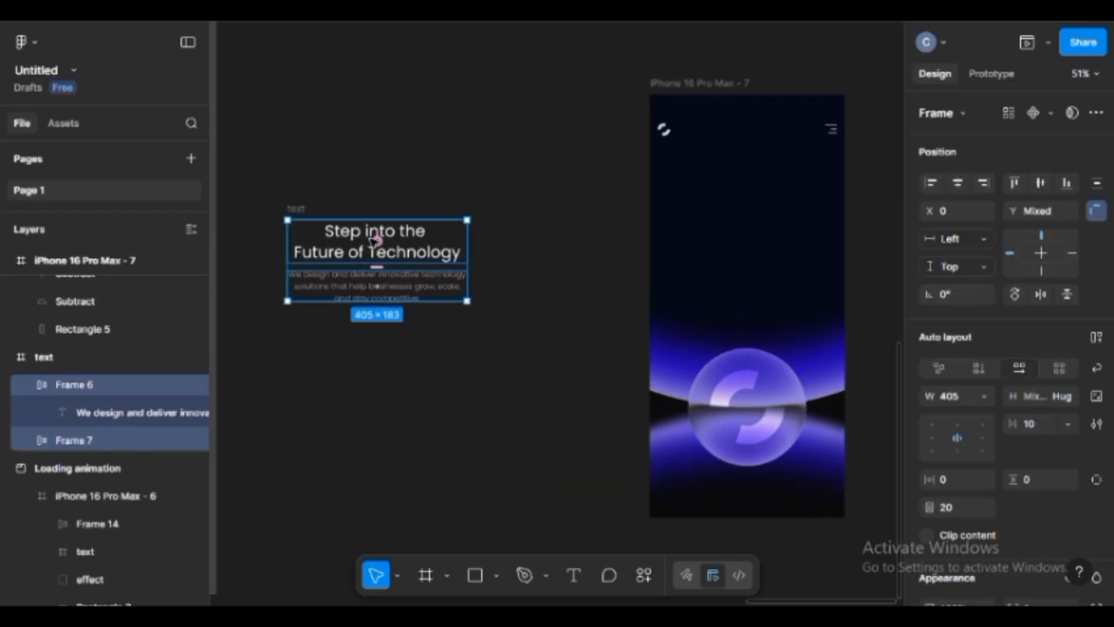
{"action": "left_click_drag", "start_coordinate": [411, 235], "coordinate": [753, 230]}
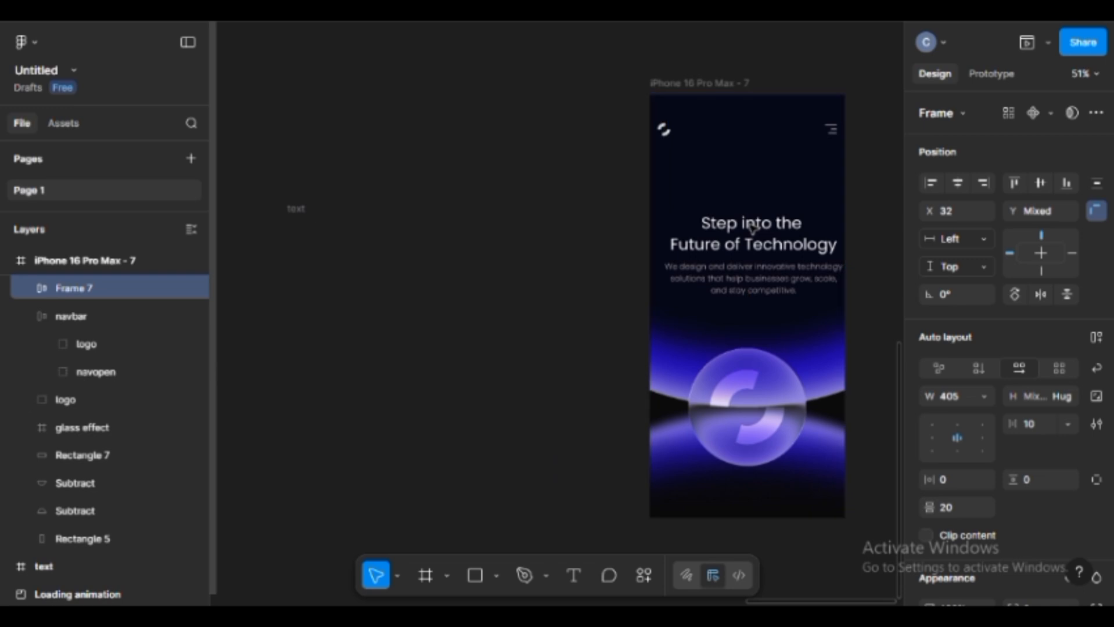
{"action": "key", "text": "ctrl+z"}
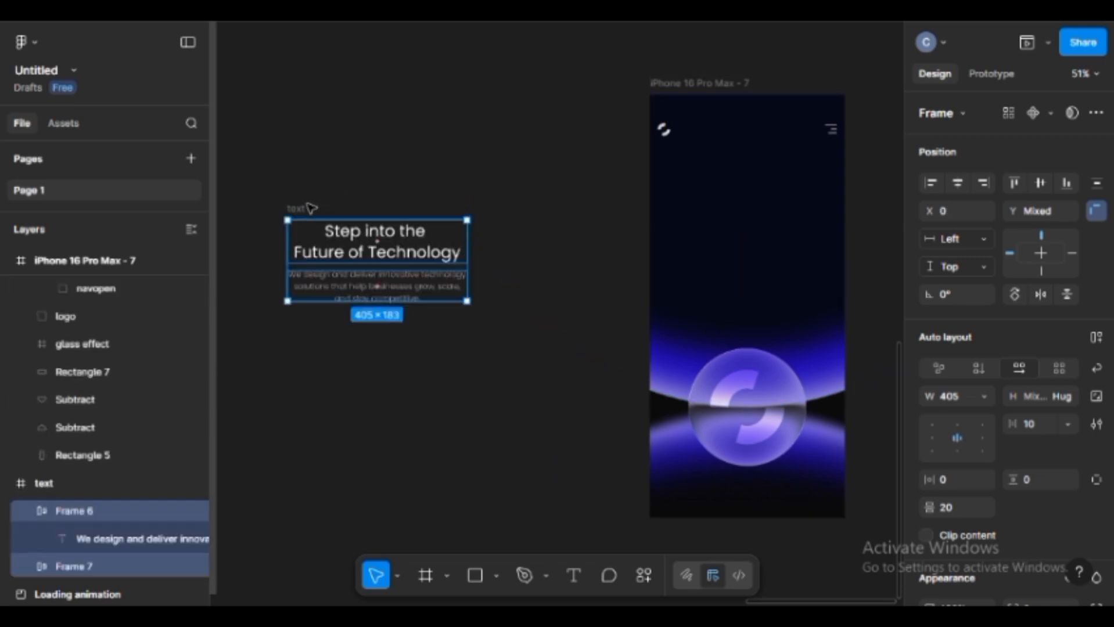
Move the whole text frame into the phone frame above the glass circle and centre it horizontally
{"action": "left_click", "coordinate": [306, 208]}
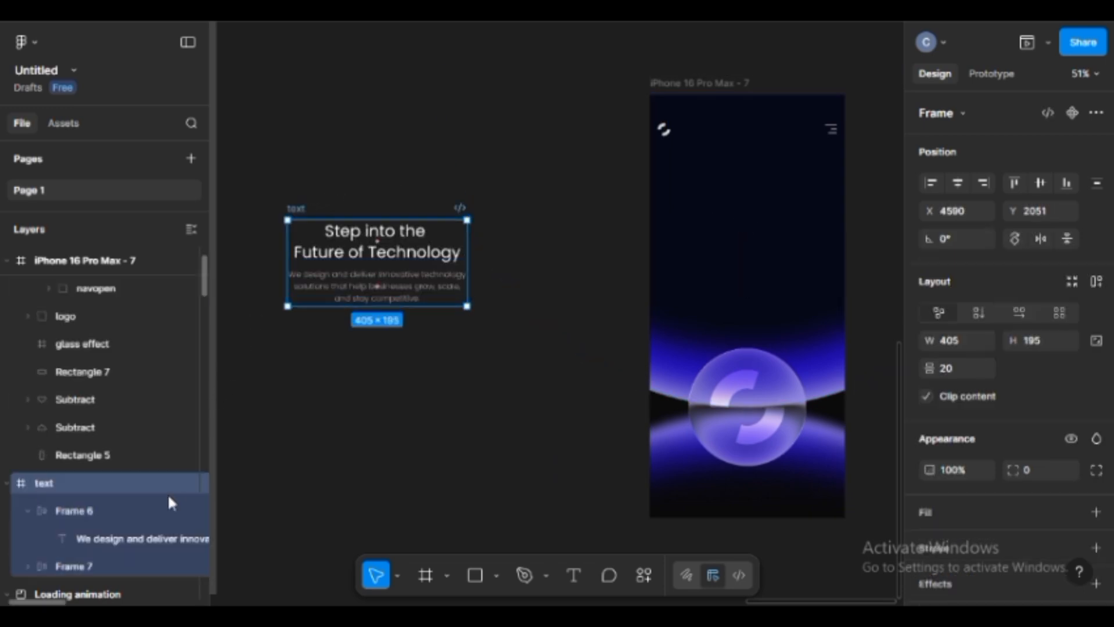
{"action": "left_click_drag", "start_coordinate": [335, 261], "coordinate": [703, 258]}
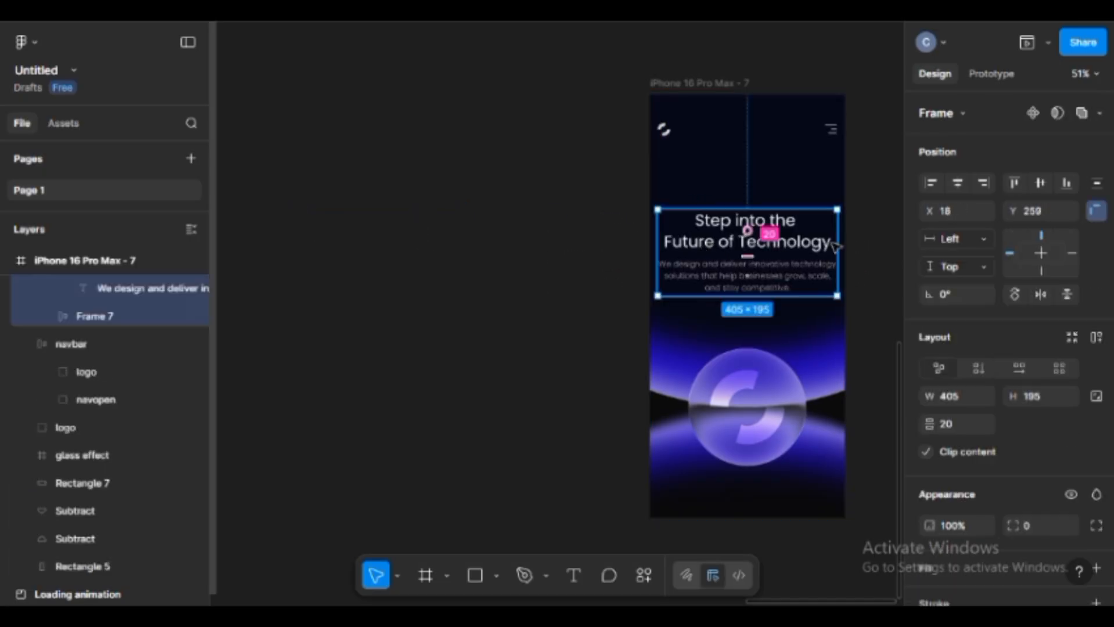
{"action": "left_click", "coordinate": [956, 183]}
{"action": "left_click", "coordinate": [752, 47]}
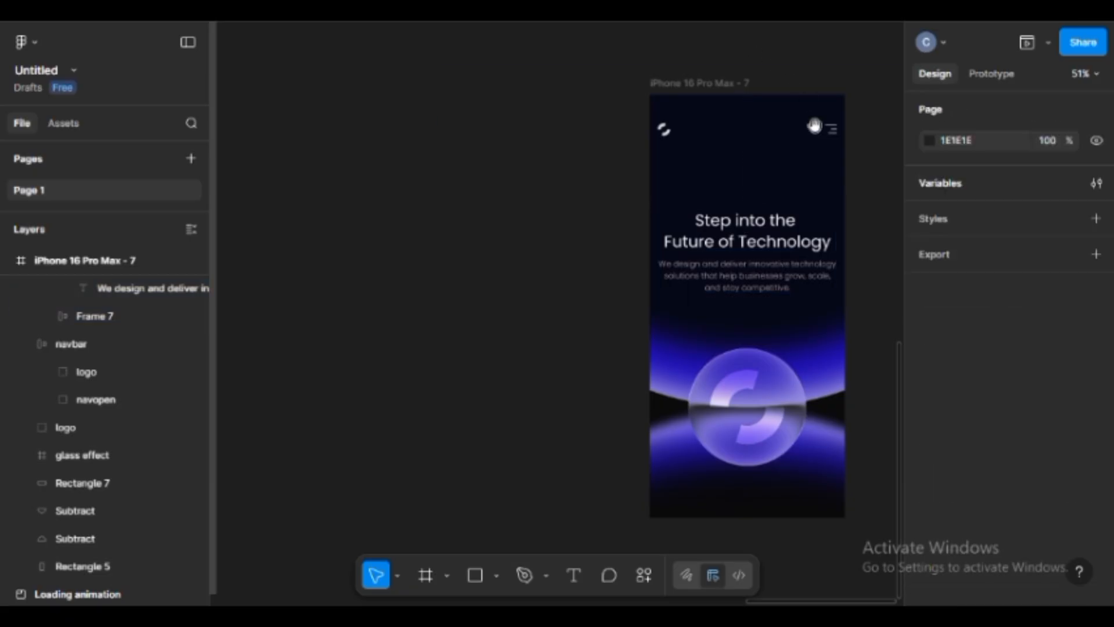
Move the text frame slightly down, closer to the glass circle
{"action": "left_click_drag", "start_coordinate": [803, 132], "coordinate": [629, 150]}
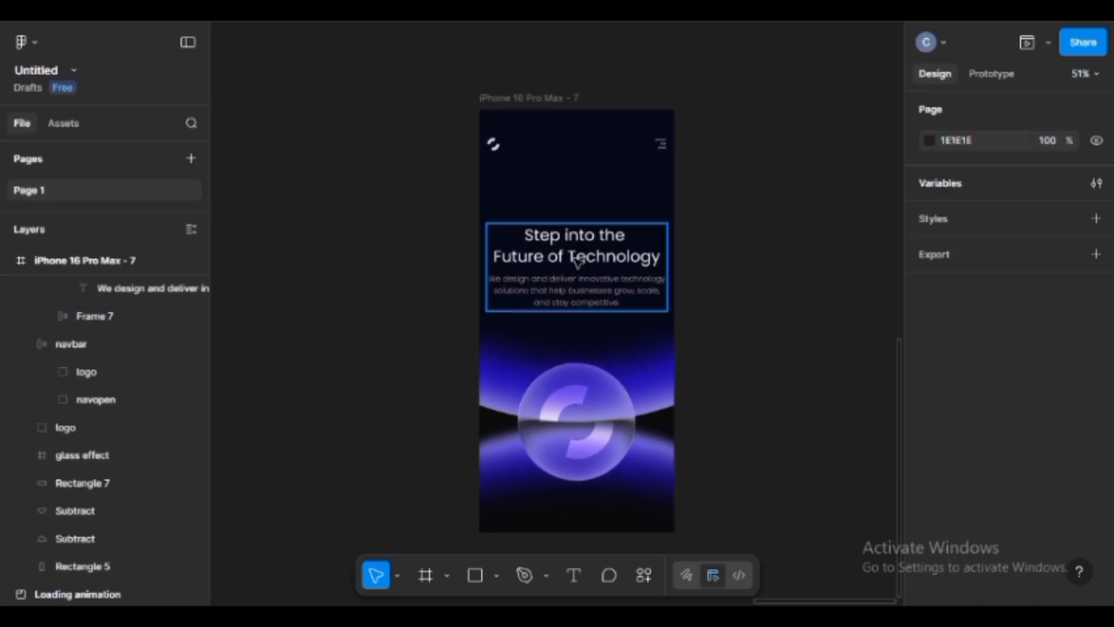
{"action": "left_click", "coordinate": [577, 245]}
{"action": "left_click_drag", "start_coordinate": [610, 239], "coordinate": [611, 248]}
{"action": "left_click", "coordinate": [744, 211]}
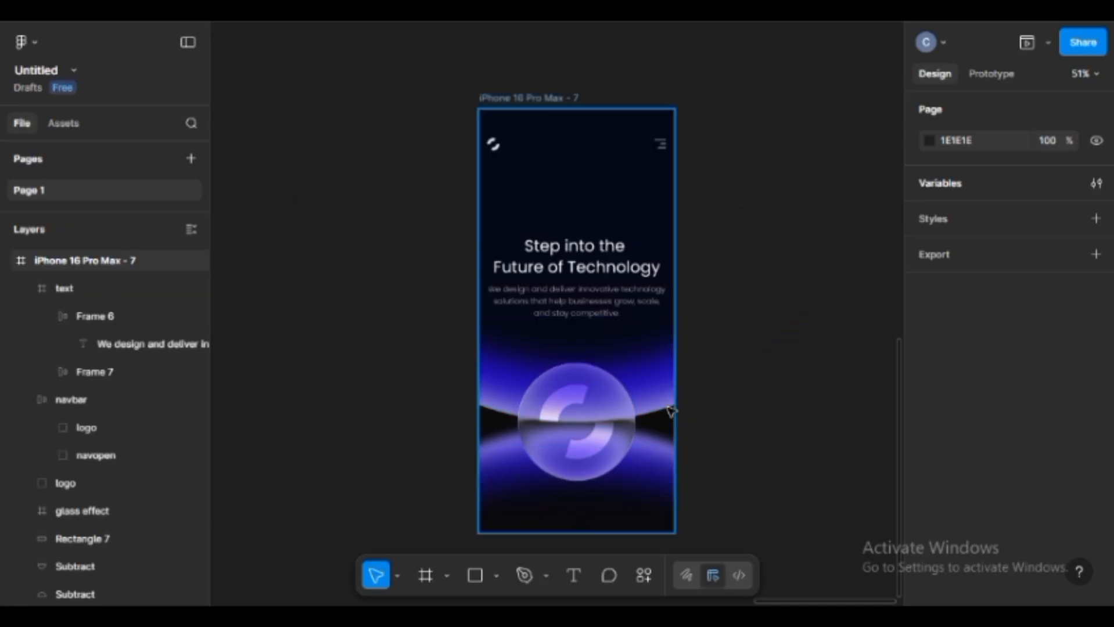
Scale the upper half circle up about its centre to 1441.15 × 780 and set its Y position to -73
{"action": "left_click", "coordinate": [671, 409]}
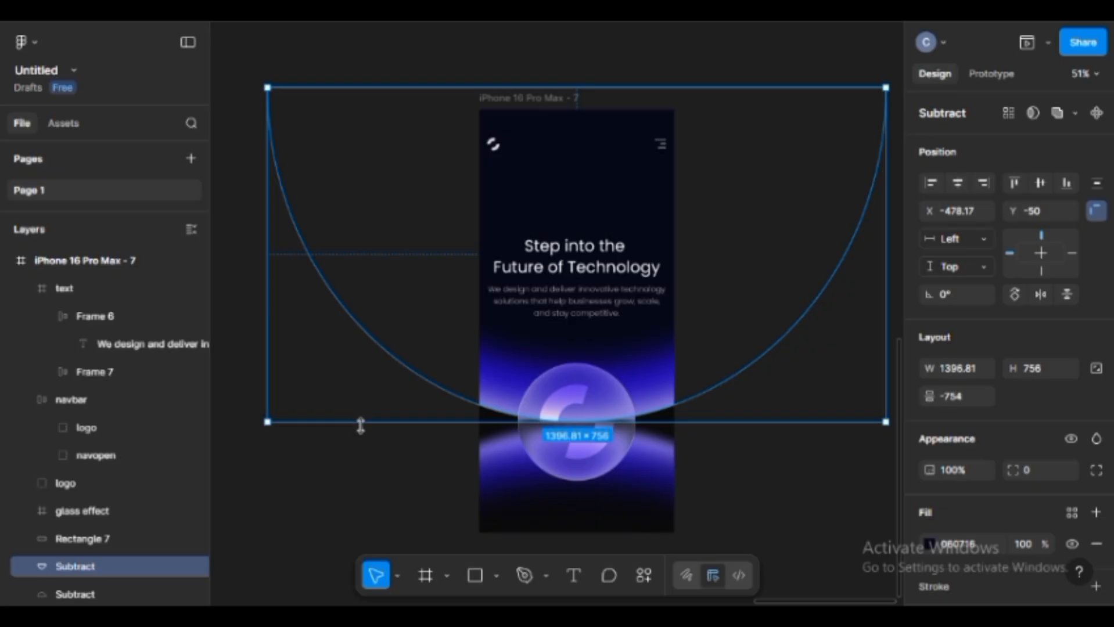
{"action": "left_click_drag", "start_coordinate": [360, 425], "coordinate": [410, 427]}
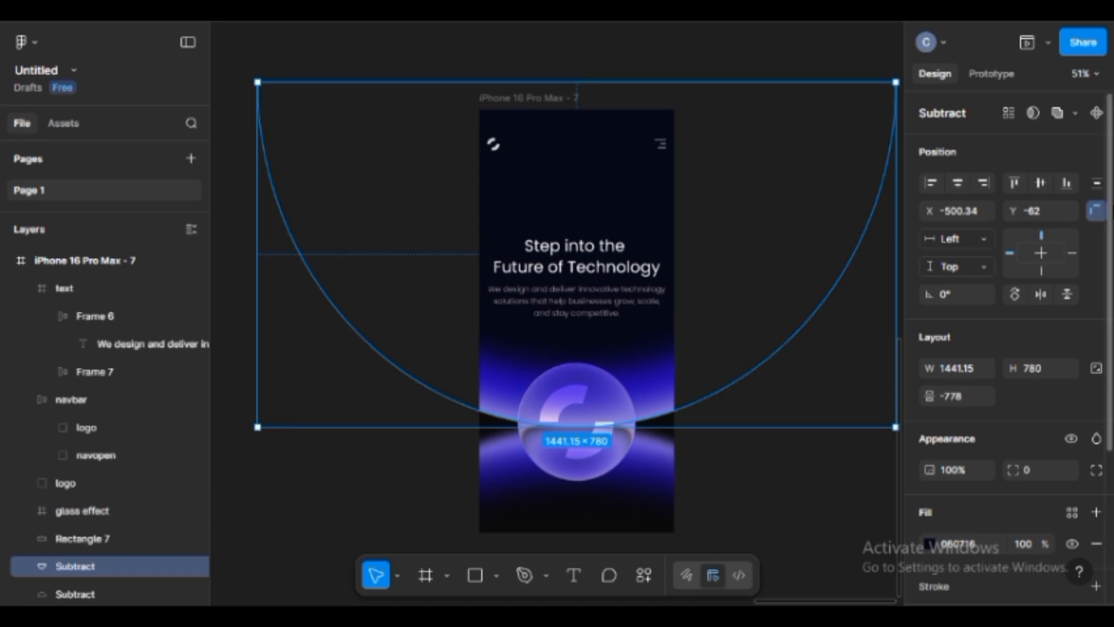
{"action": "left_click_drag", "start_coordinate": [1016, 211], "coordinate": [995, 210]}
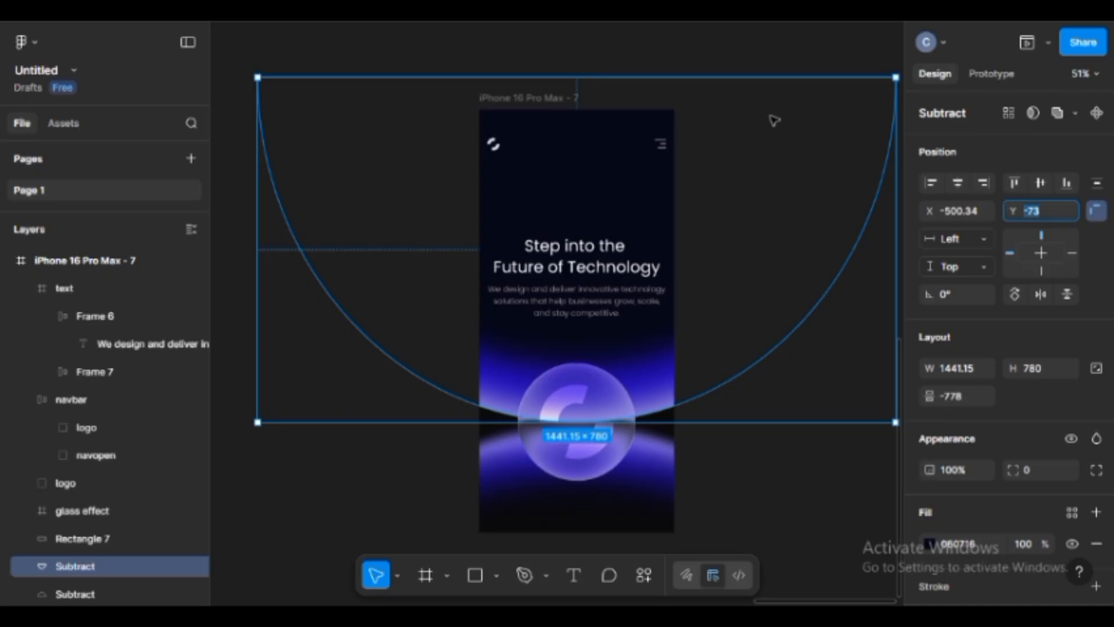
Duplicate the menus frame out of the navbar frame beside the first phone screen and place the copy on the empty canvas
{"action": "left_click", "coordinate": [743, 65]}
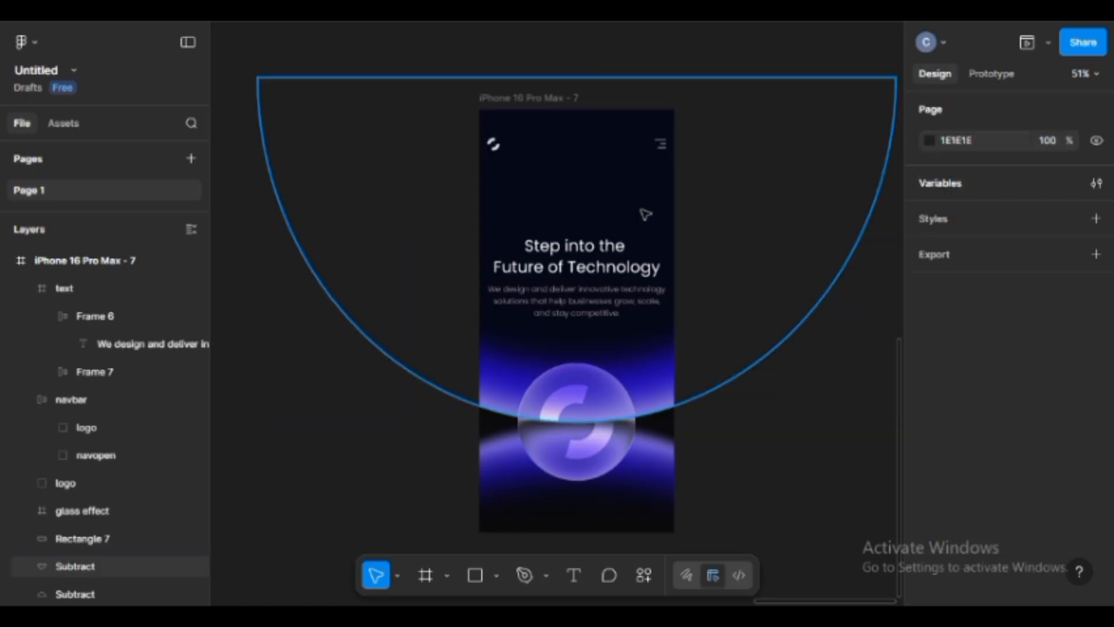
{"action": "scroll", "coordinate": [646, 212], "scroll_direction": "down", "scroll_amount": 5}
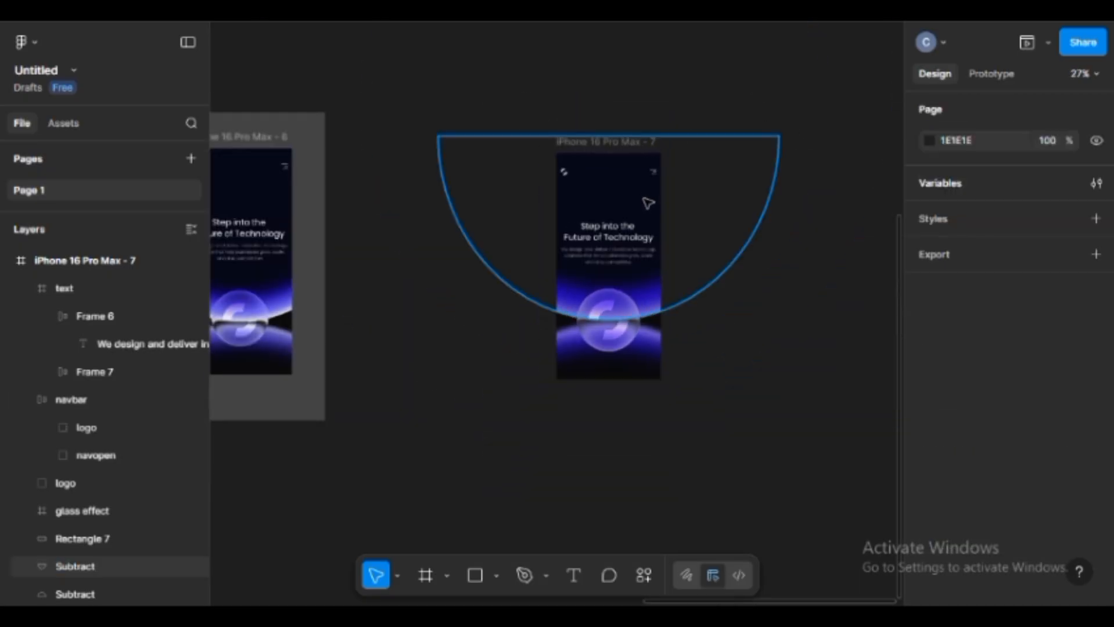
{"action": "left_click_drag", "start_coordinate": [578, 105], "coordinate": [579, 307]}
{"action": "left_click_drag", "start_coordinate": [490, 154], "coordinate": [667, 323]}
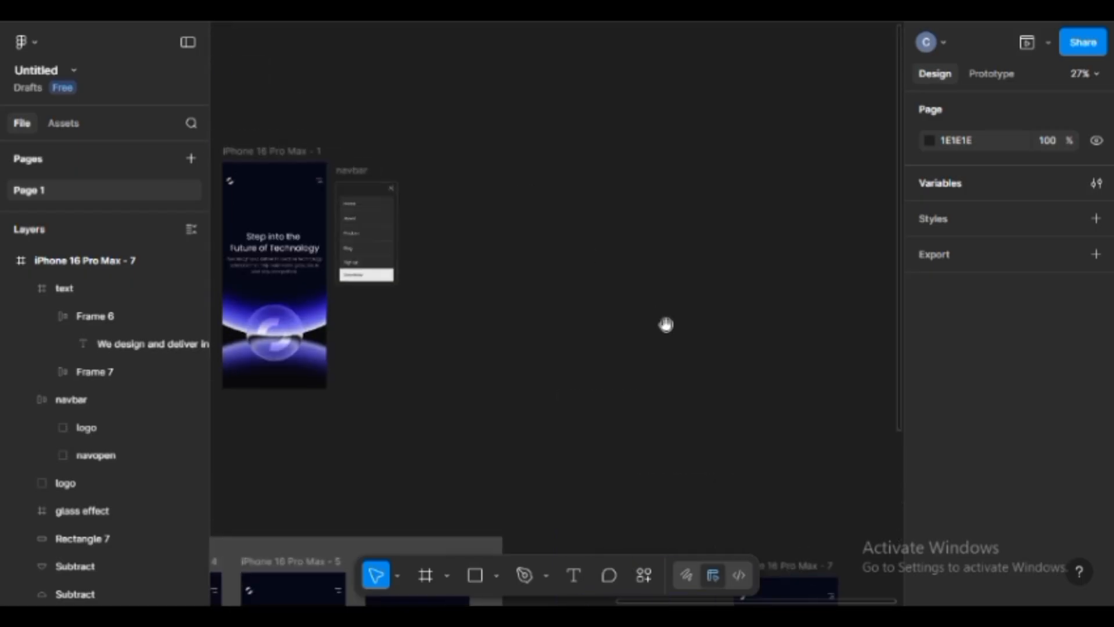
{"action": "scroll", "coordinate": [347, 261], "scroll_direction": "up", "scroll_amount": 5}
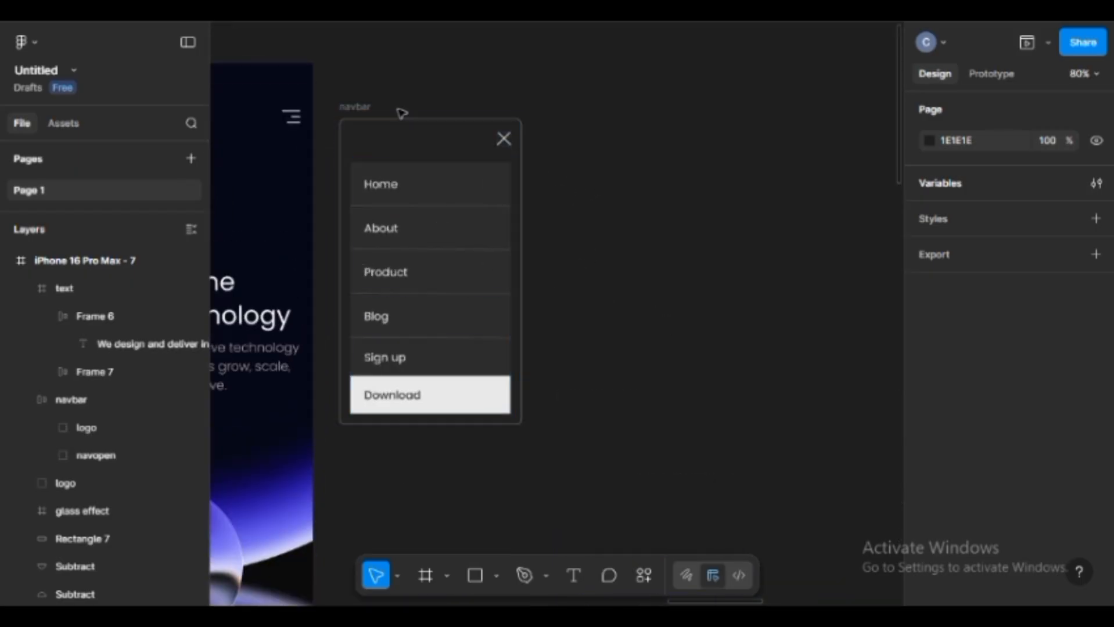
{"action": "left_click", "coordinate": [366, 107]}
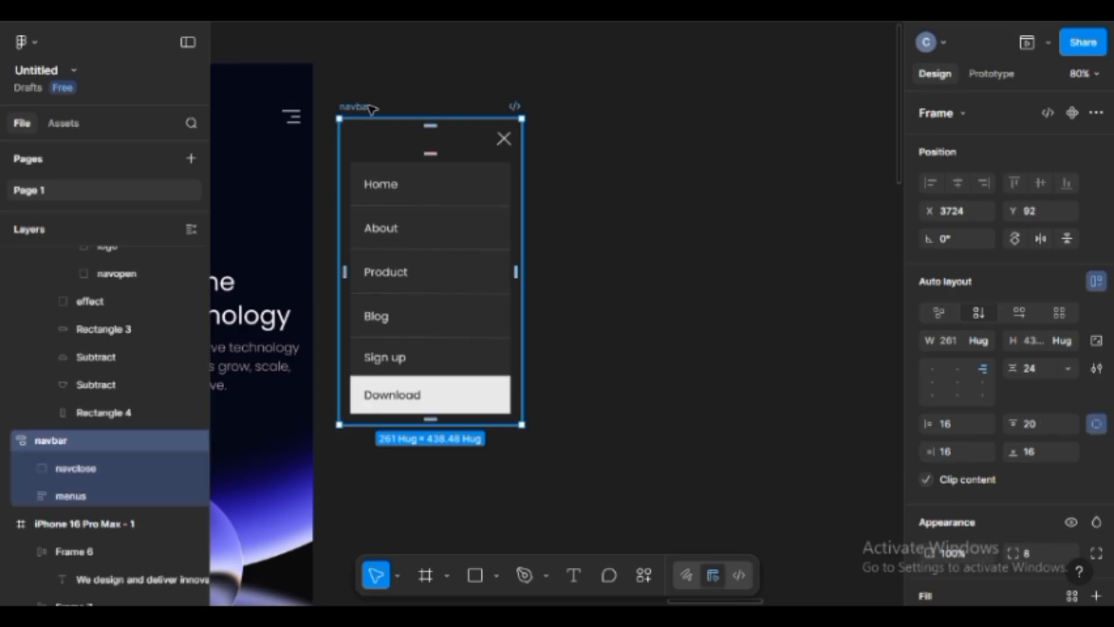
{"action": "scroll", "coordinate": [388, 142], "scroll_direction": "down", "scroll_amount": 3}
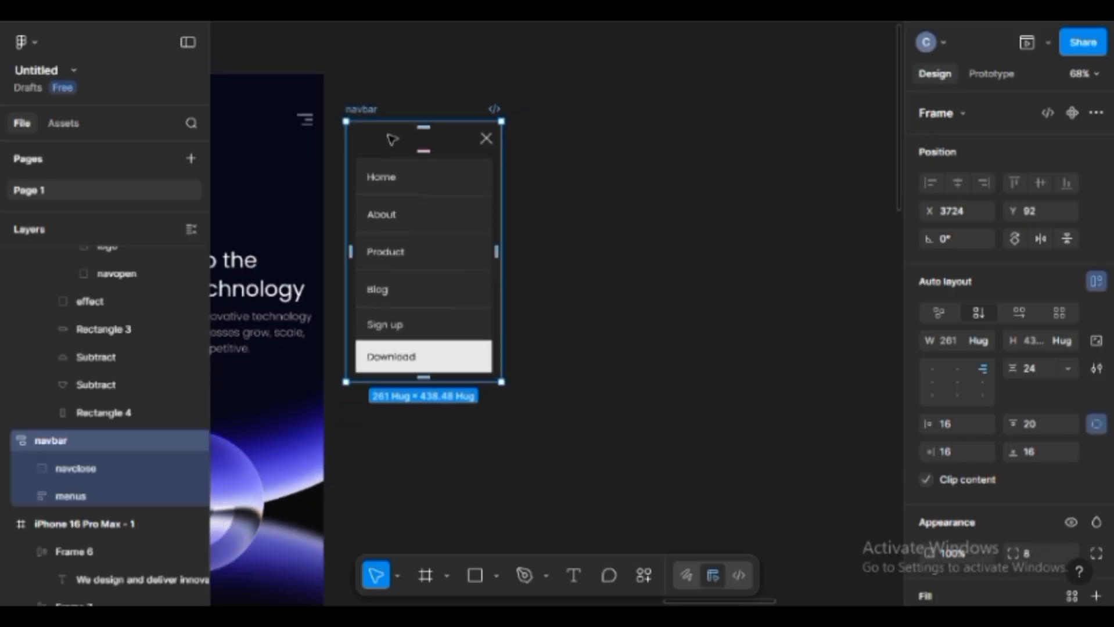
{"action": "scroll", "coordinate": [401, 152], "scroll_direction": "down", "scroll_amount": 2}
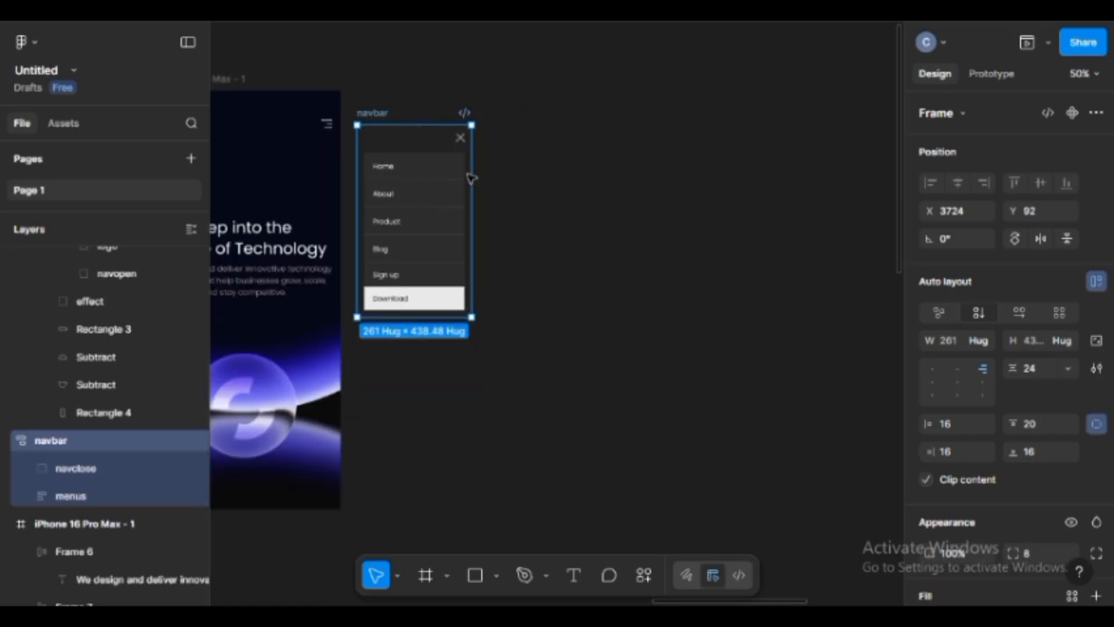
{"action": "left_click", "coordinate": [446, 174]}
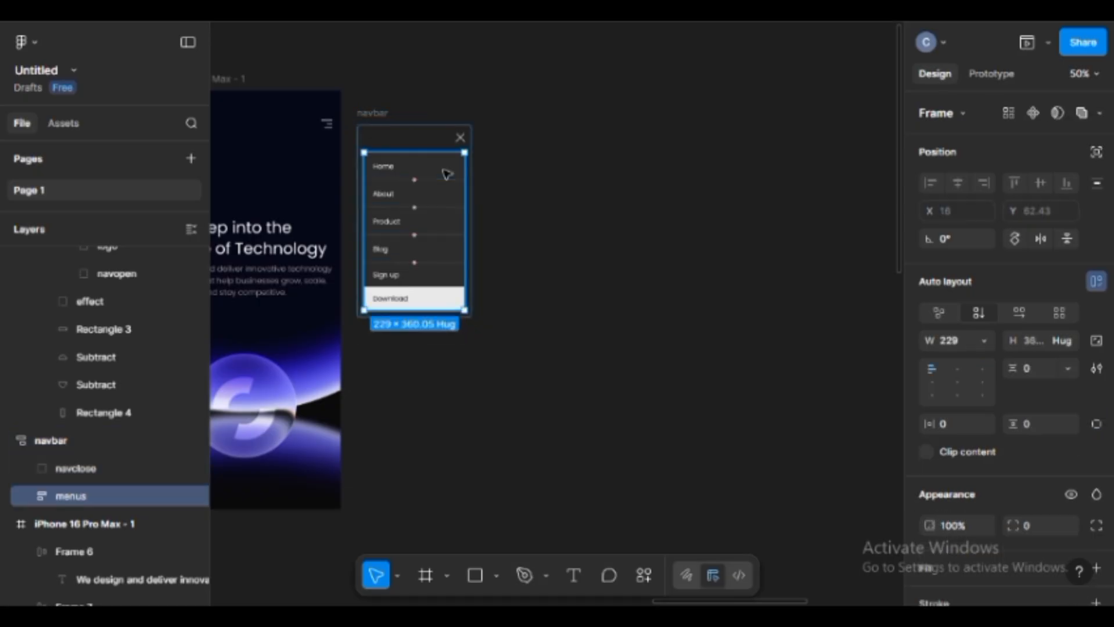
{"action": "left_click_drag", "start_coordinate": [446, 173], "coordinate": [682, 251]}
{"action": "left_click", "coordinate": [721, 169]}
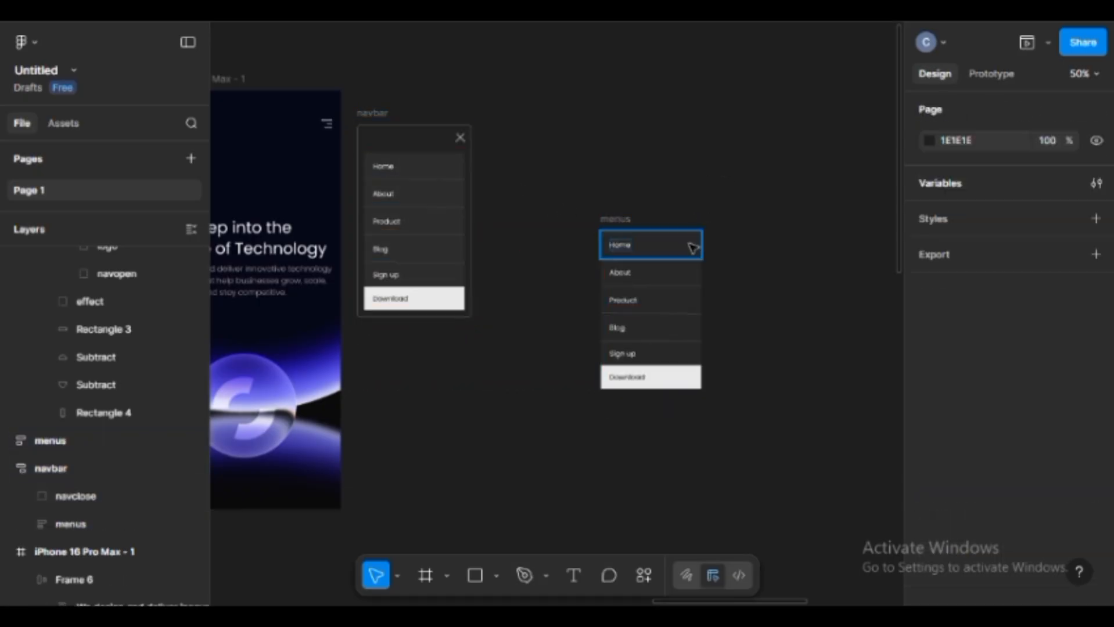
Duplicate the Home row out of the copied menus frame and place it as a separate frame just above the menu
{"action": "left_click", "coordinate": [694, 249]}
{"action": "scroll", "coordinate": [694, 249], "scroll_direction": "up", "scroll_amount": 5}
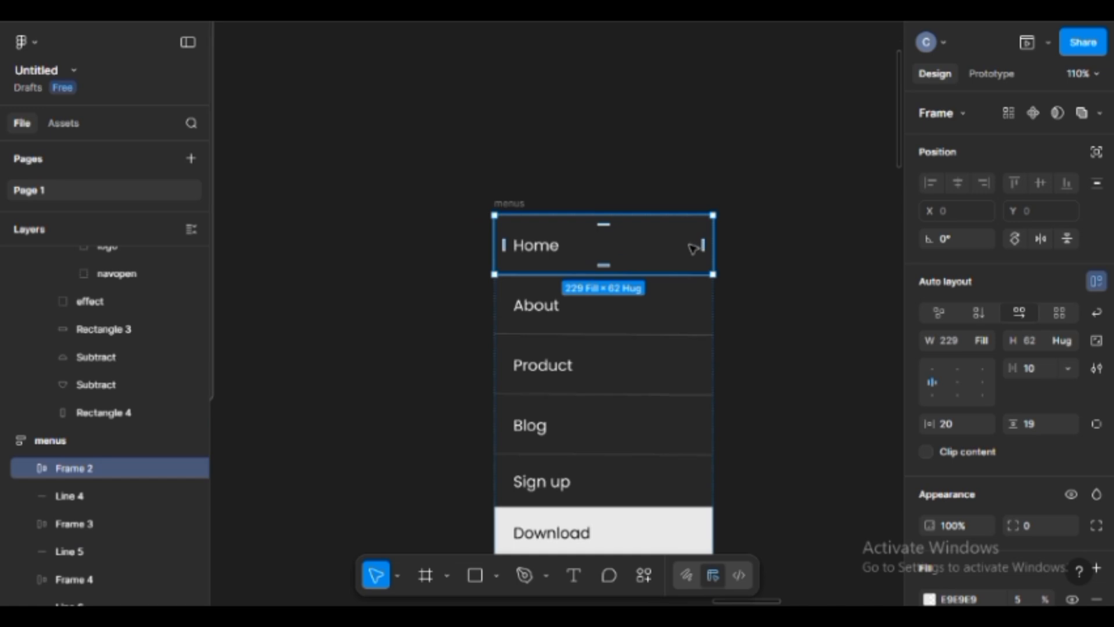
{"action": "left_click_drag", "start_coordinate": [694, 249], "coordinate": [670, 140]}
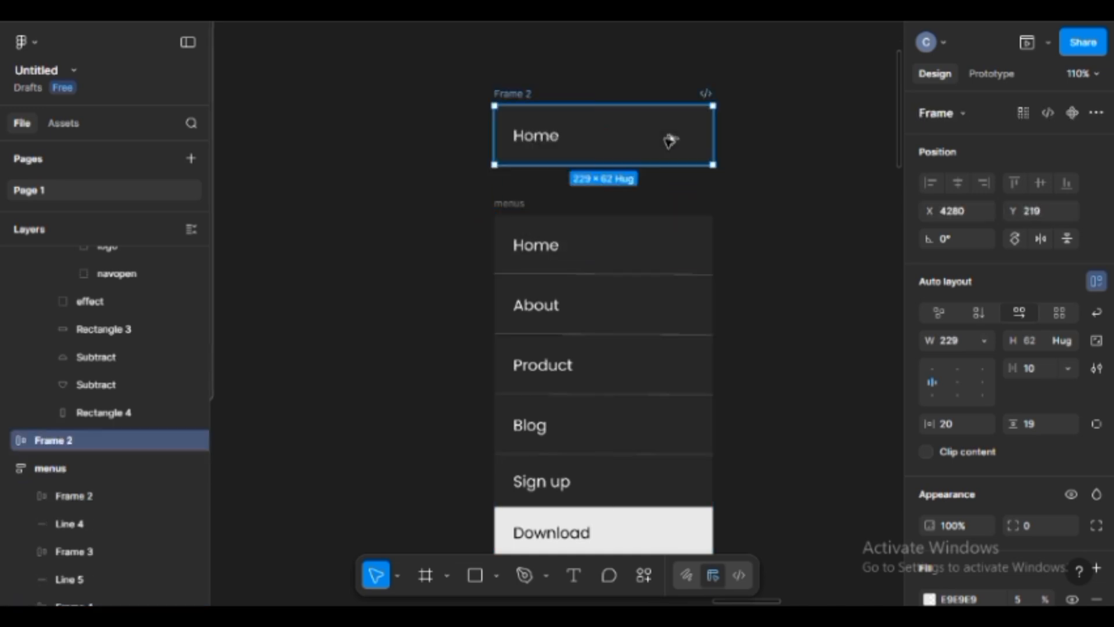
Examine the separate Home row's layer structure, frame fill and opacity, and the typography and fill of its text
{"action": "left_click", "coordinate": [525, 207]}
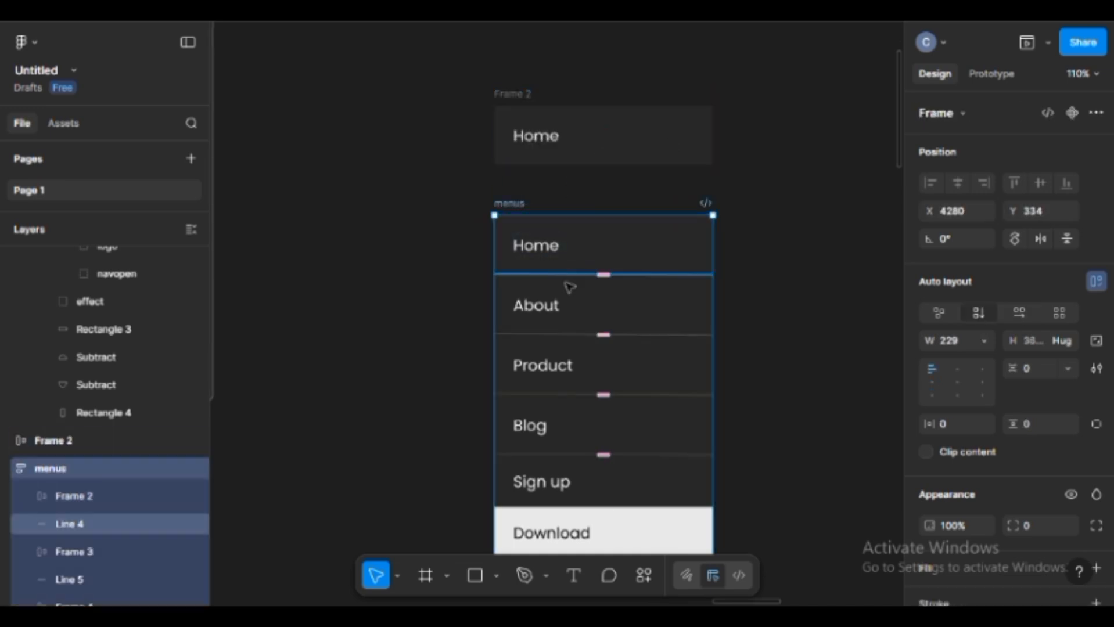
{"action": "left_click", "coordinate": [531, 97]}
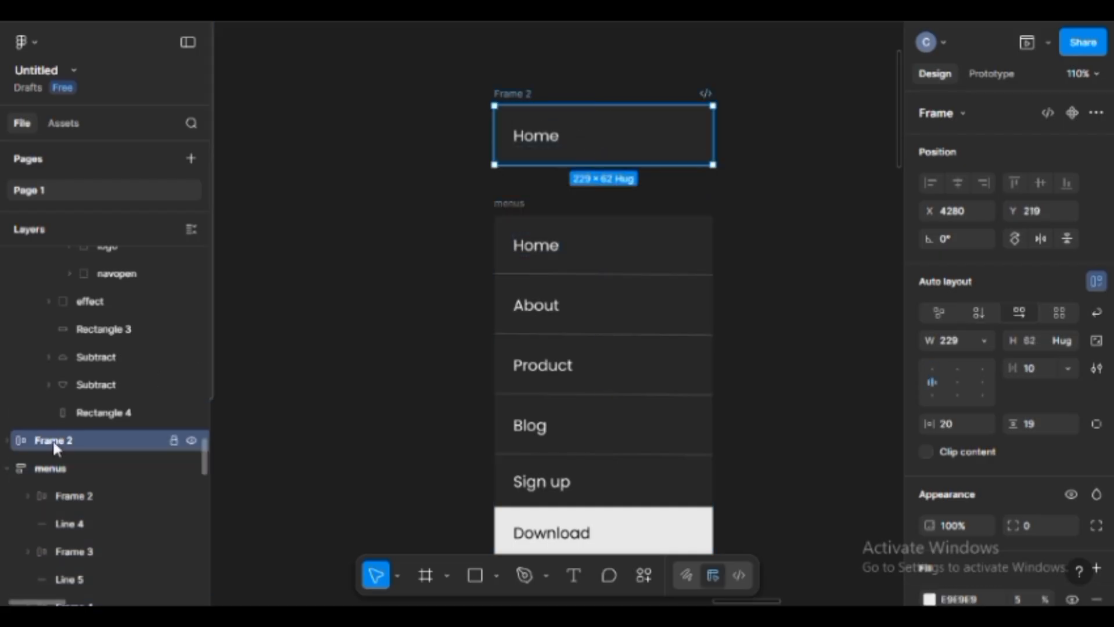
{"action": "left_click", "coordinate": [5, 440]}
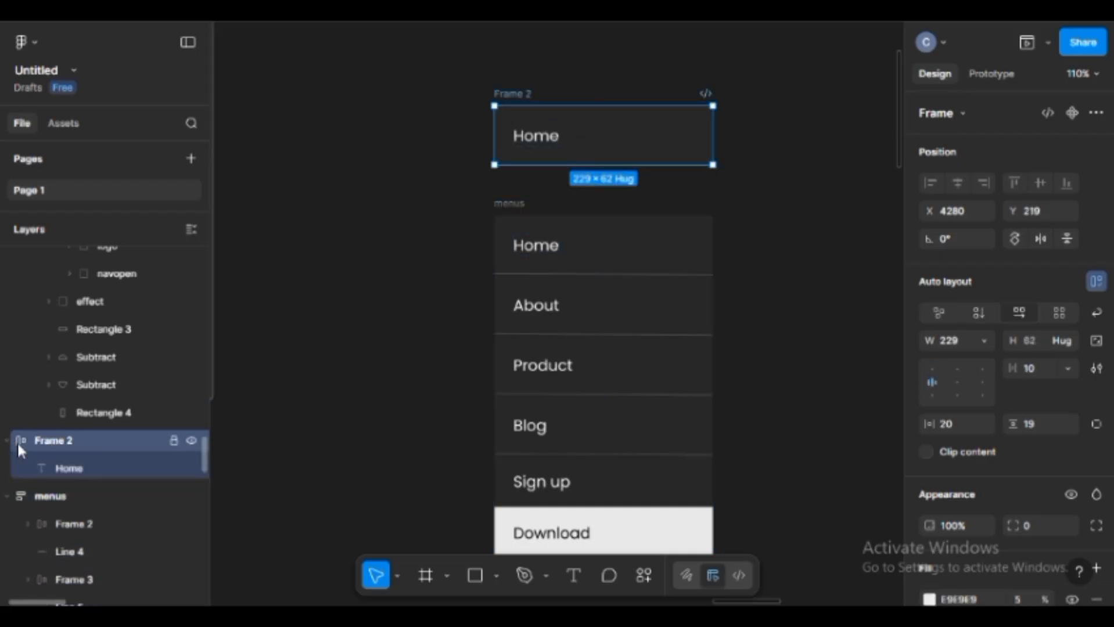
{"action": "left_click", "coordinate": [49, 467]}
{"action": "left_click", "coordinate": [76, 439]}
{"action": "scroll", "coordinate": [991, 284], "scroll_direction": "down", "scroll_amount": 5}
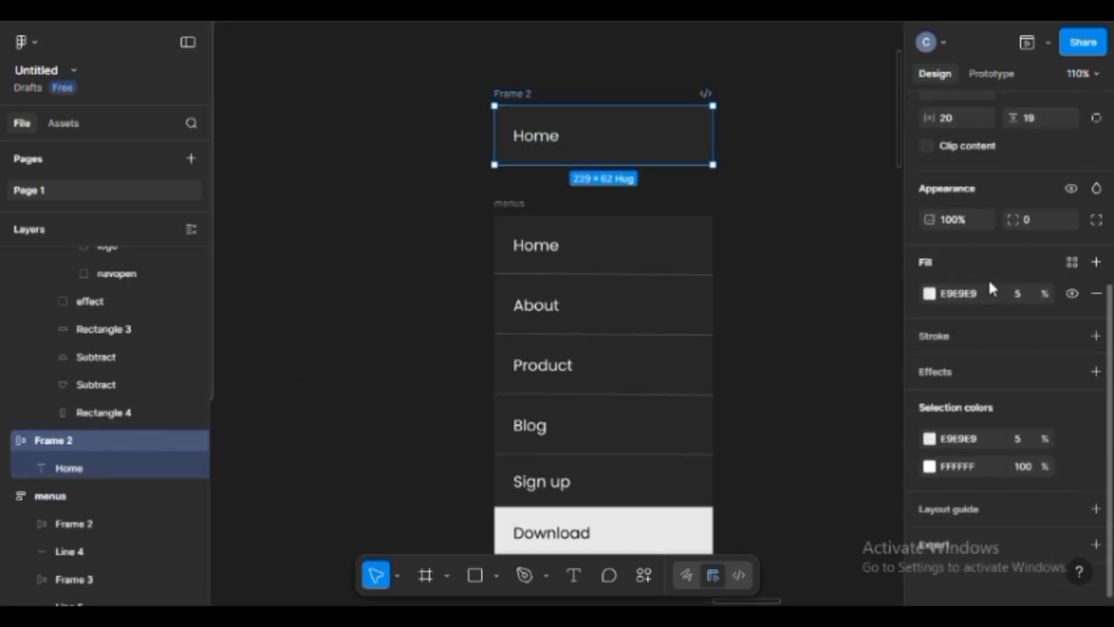
{"action": "left_click", "coordinate": [1019, 292]}
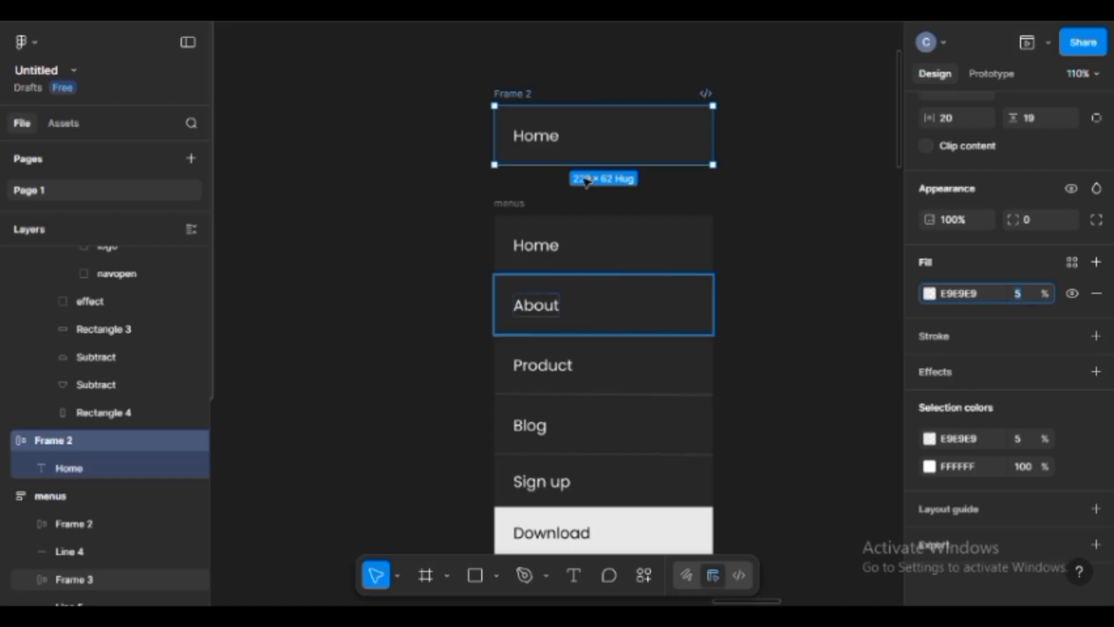
{"action": "left_click", "coordinate": [547, 143]}
{"action": "left_click", "coordinate": [549, 147]}
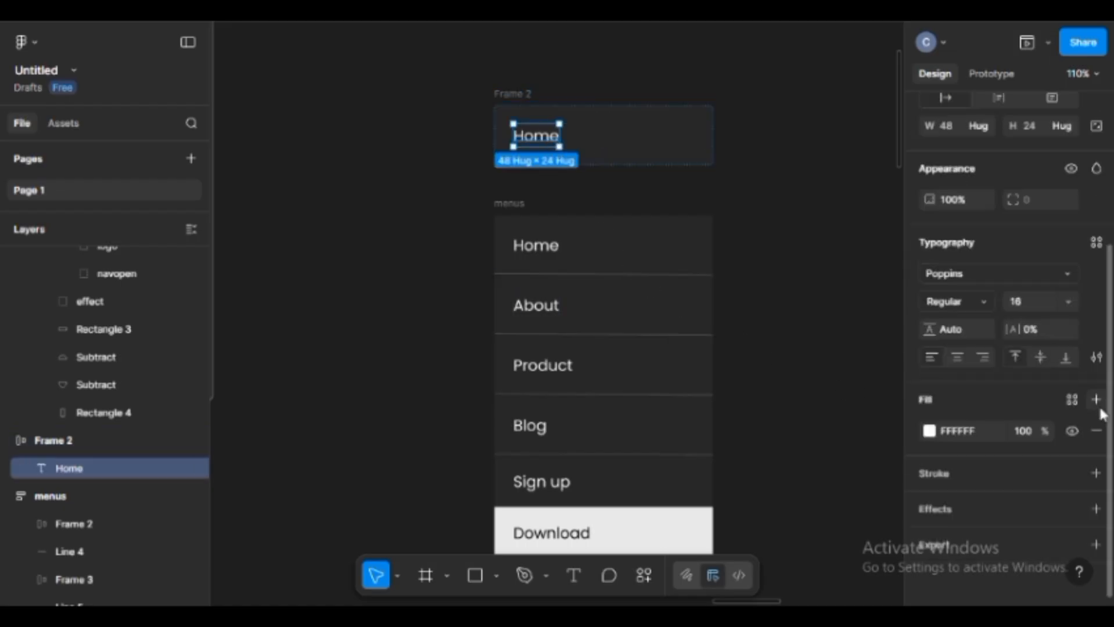
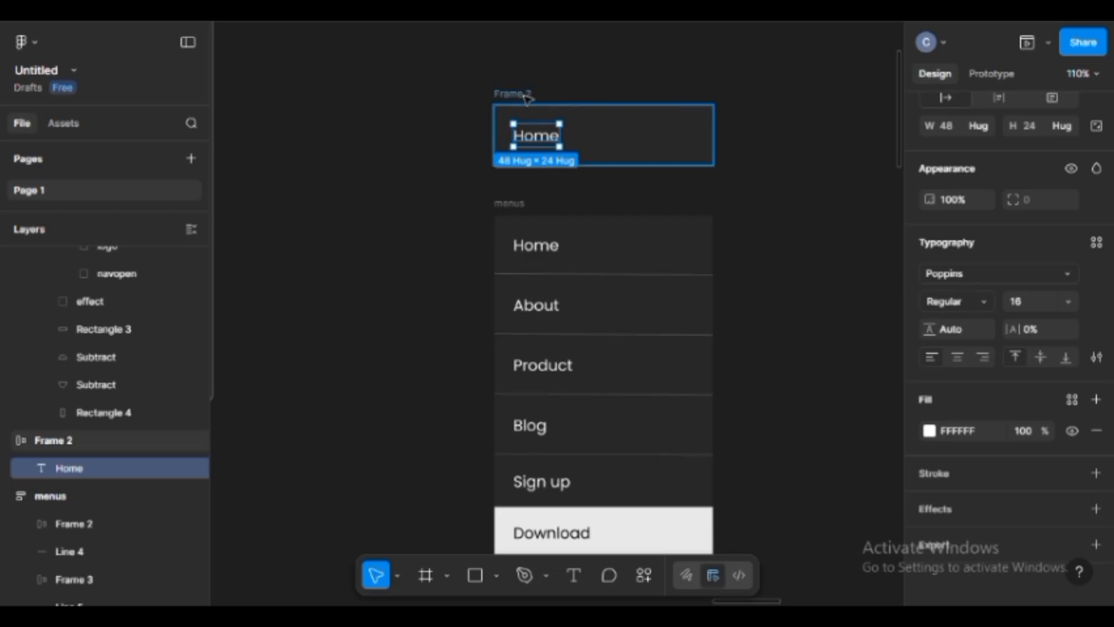
Move the separate Home row beside the copied menus frame and rename it link
{"action": "left_click", "coordinate": [568, 119]}
{"action": "left_click_drag", "start_coordinate": [597, 135], "coordinate": [688, 185]}
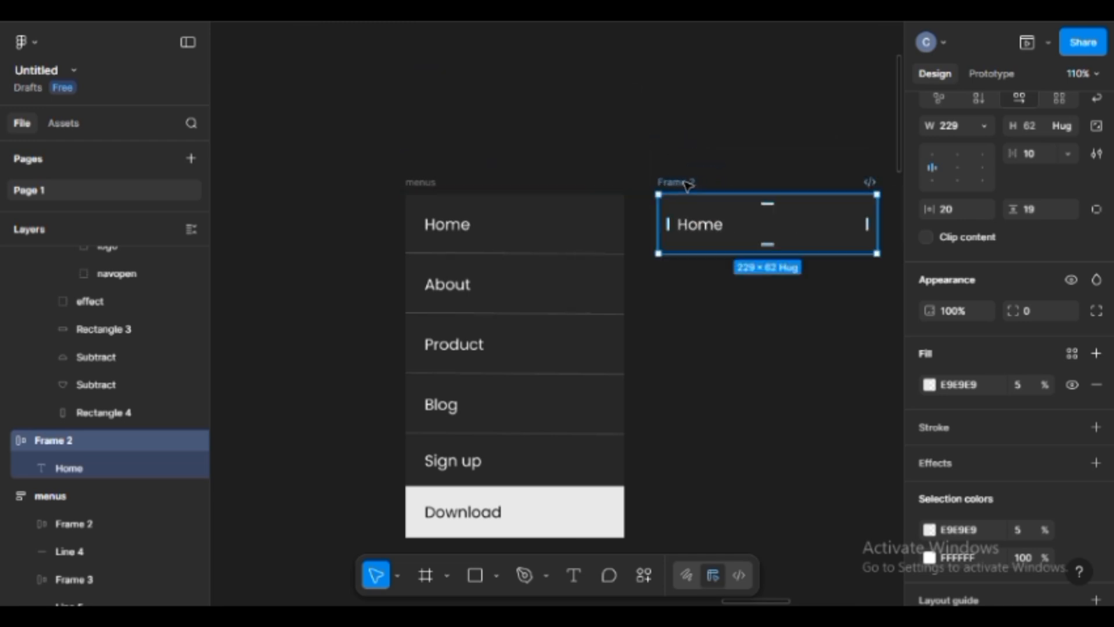
{"action": "double_click", "coordinate": [680, 182]}
{"action": "key", "text": "BackSpace"}
{"action": "type", "text": "link"}
{"action": "key", "text": "Return"}
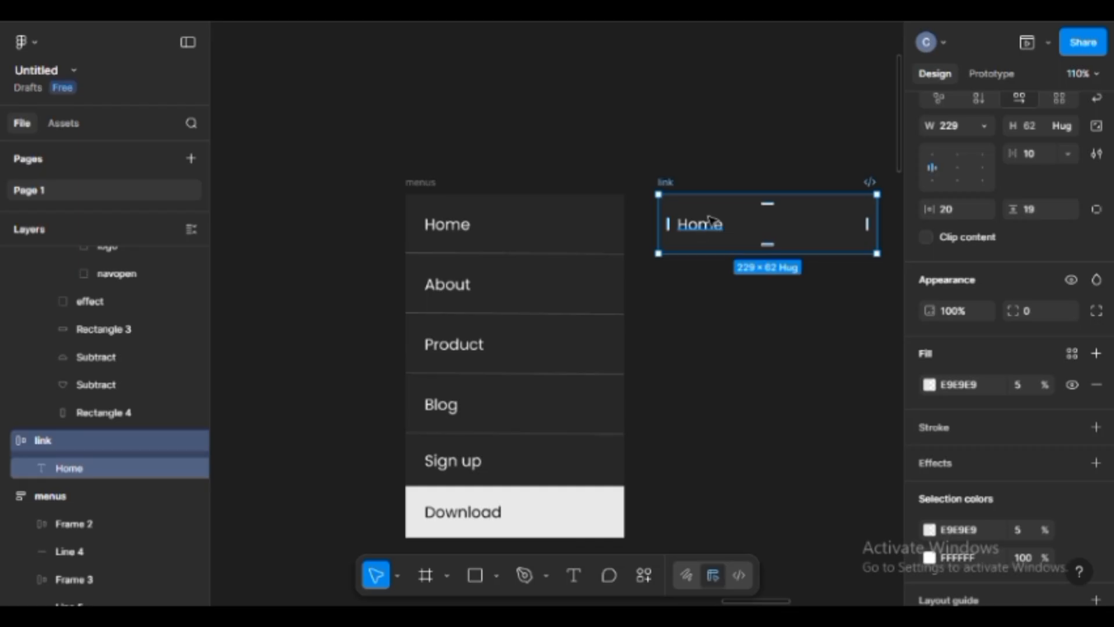
Duplicate the link row directly below itself and wrap both rows in an auto layout frame
{"action": "left_click_drag", "start_coordinate": [715, 219], "coordinate": [715, 275]}
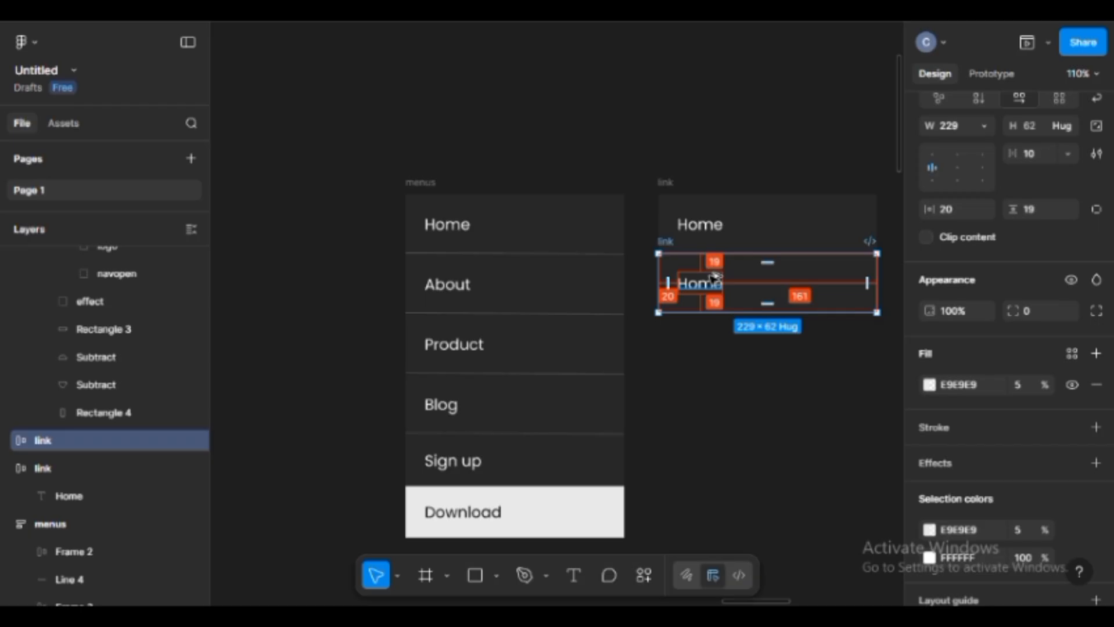
{"action": "left_click_drag", "start_coordinate": [627, 156], "coordinate": [770, 269]}
{"action": "left_click_drag", "start_coordinate": [822, 315], "coordinate": [888, 371]}
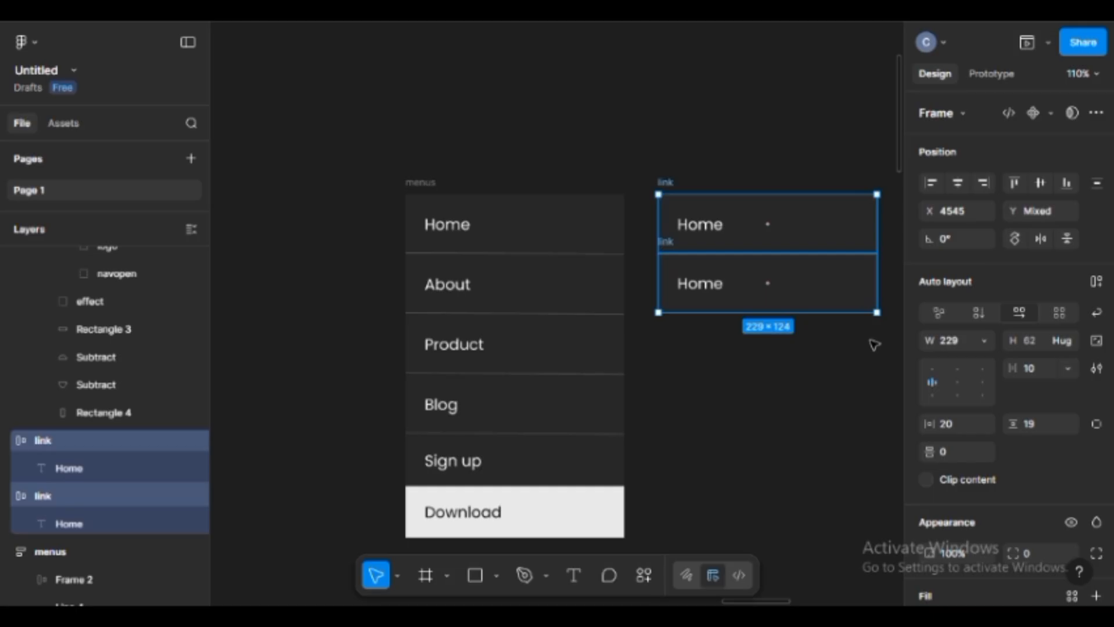
{"action": "key", "text": "shift+a"}
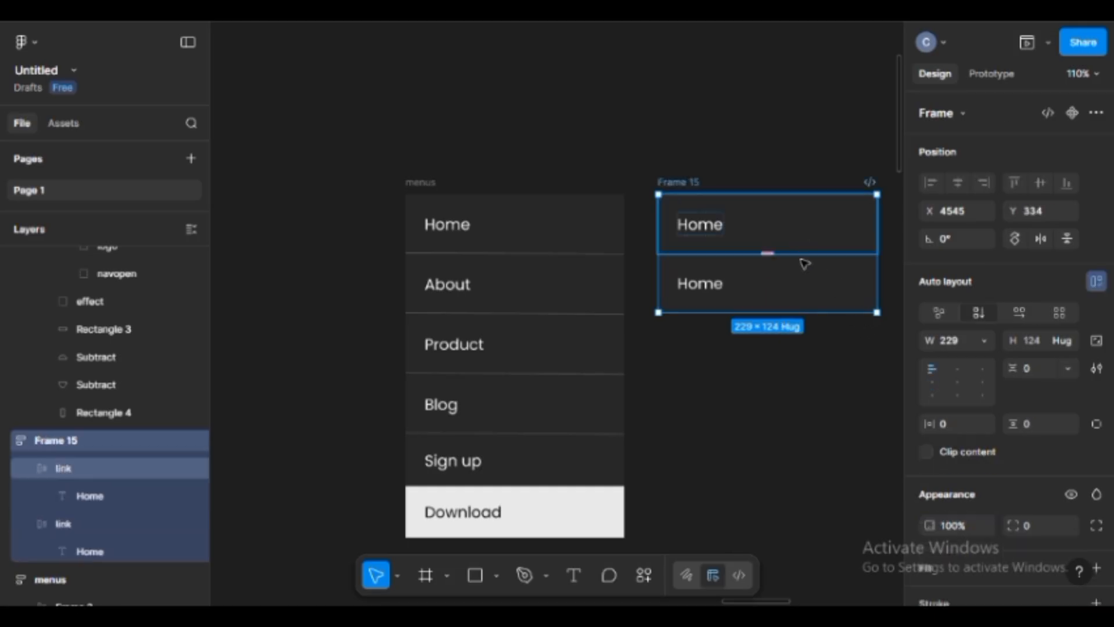
Duplicate the second link row four times inside the auto layout frame to make six rows
{"action": "left_click", "coordinate": [809, 282]}
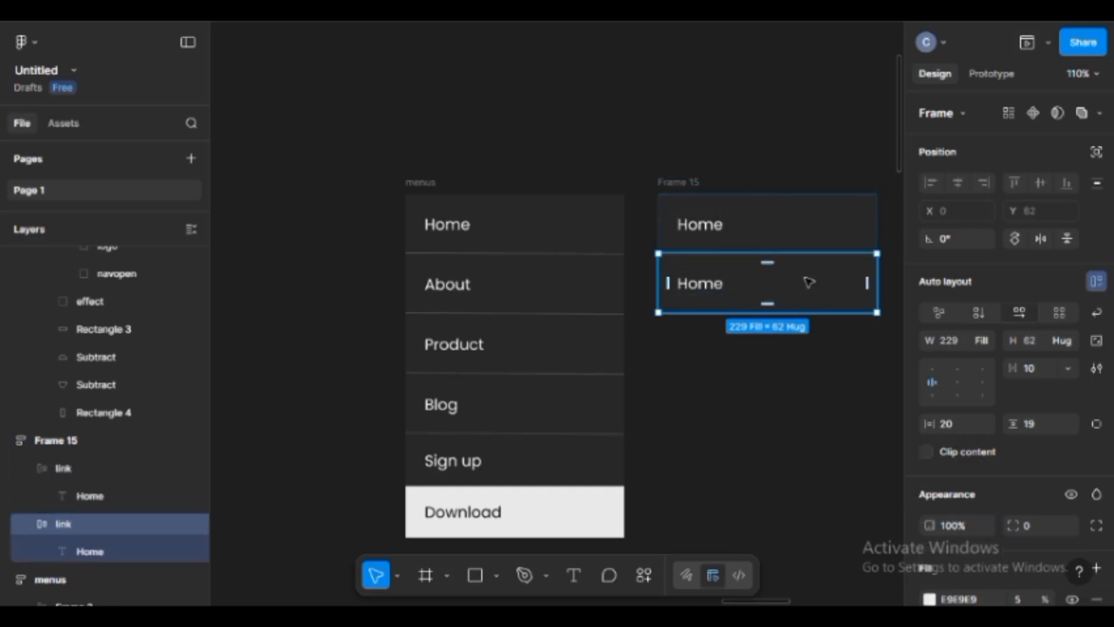
{"action": "key", "text": "ctrl+d"}
{"action": "key", "text": "ctrl+d"}
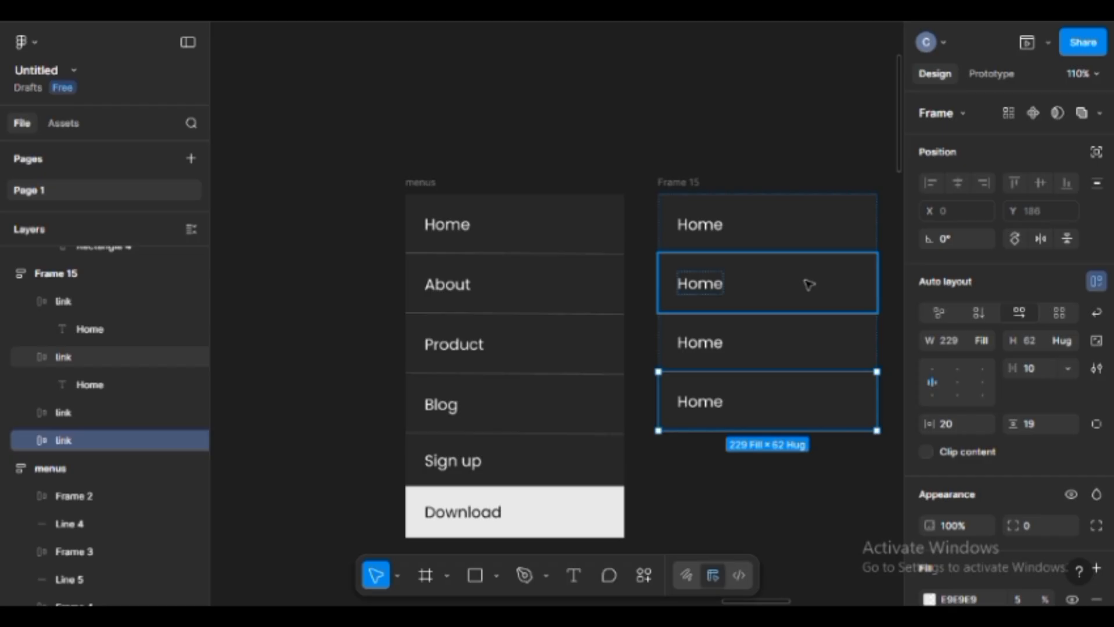
{"action": "key", "text": "ctrl+d"}
{"action": "key", "text": "ctrl+d"}
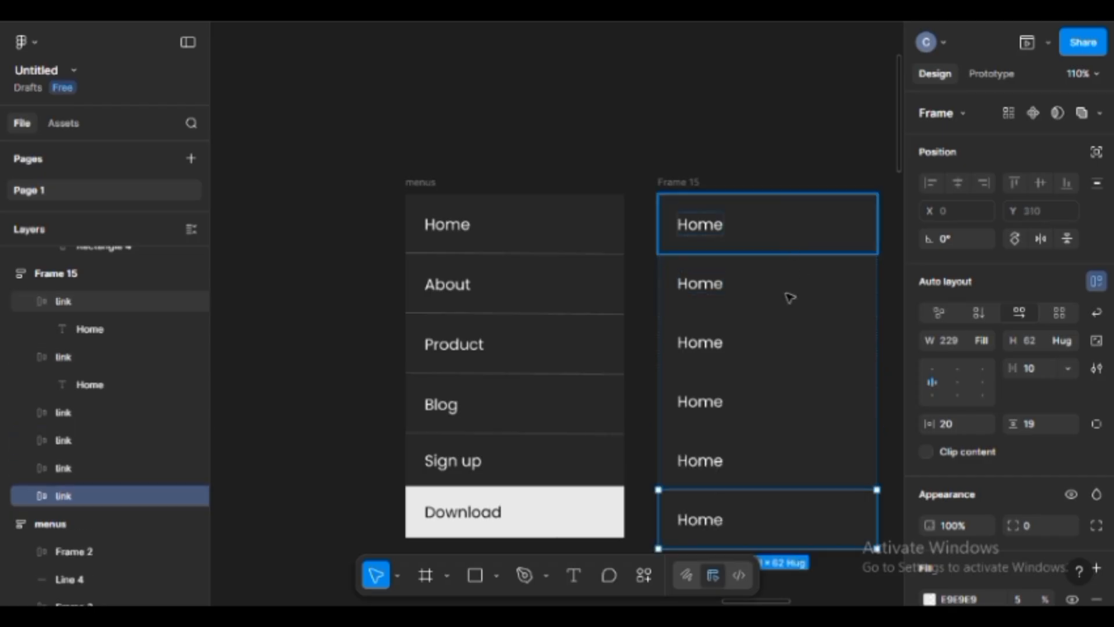
{"action": "left_click_drag", "start_coordinate": [781, 326], "coordinate": [704, 251]}
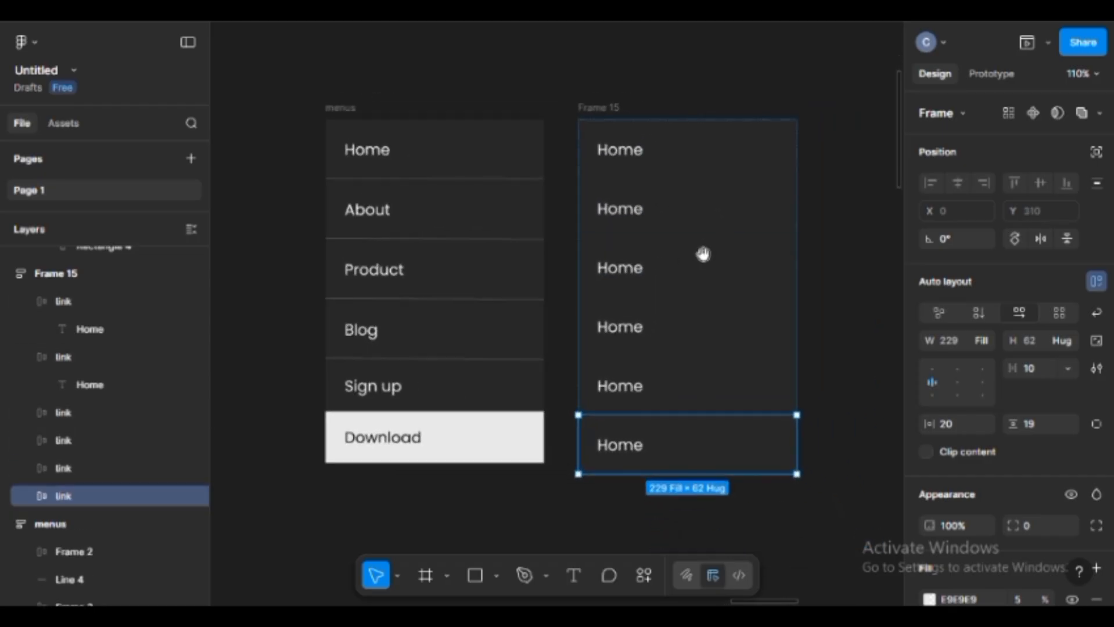
Change the text of the second link row to About and of the third to Product
{"action": "left_click", "coordinate": [694, 67]}
{"action": "left_click", "coordinate": [647, 208]}
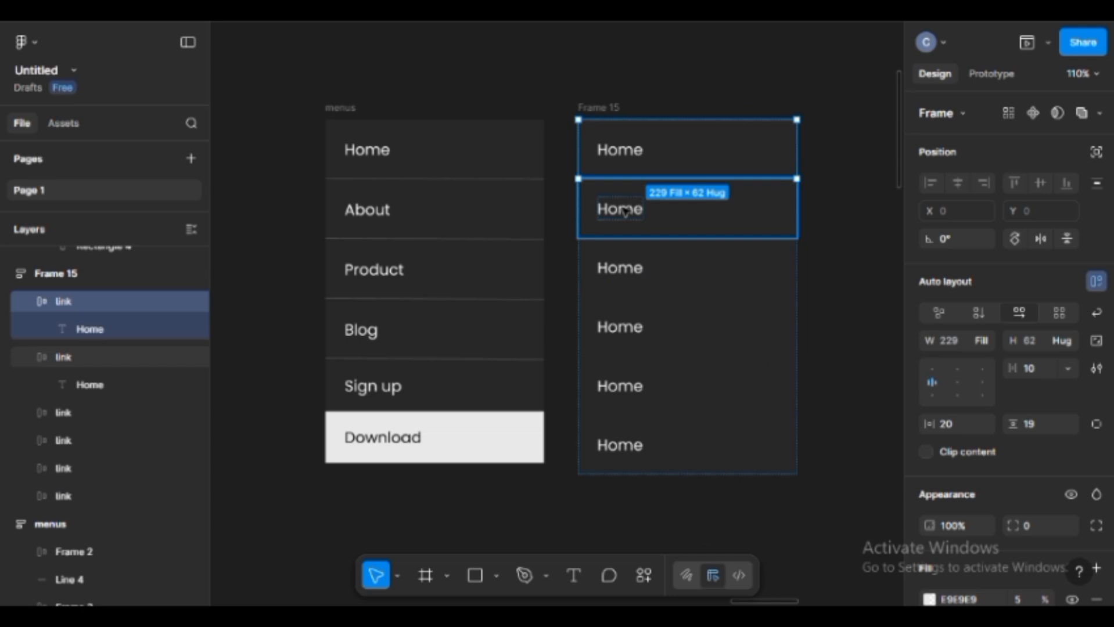
{"action": "double_click", "coordinate": [625, 210]}
{"action": "double_click", "coordinate": [624, 209]}
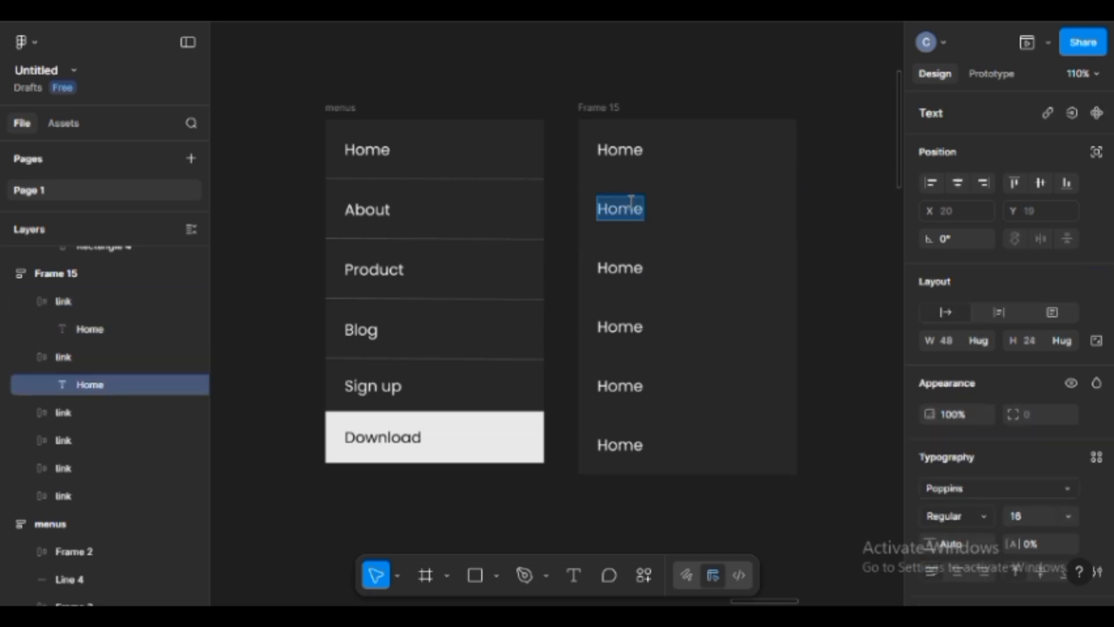
{"action": "type", "text": "About"}
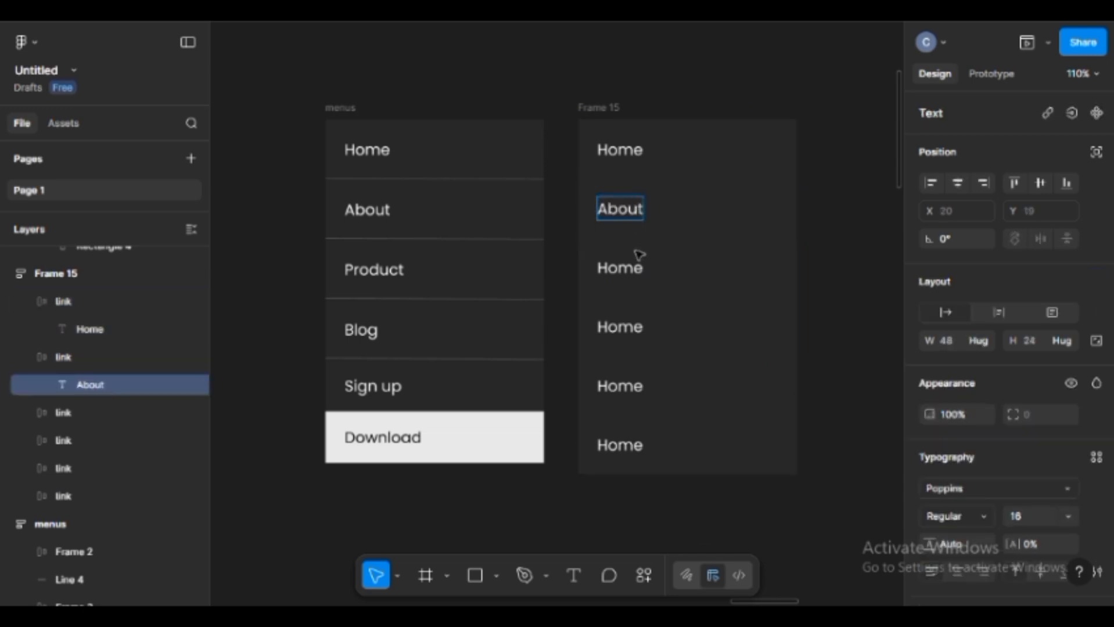
{"action": "double_click", "coordinate": [623, 268]}
{"action": "double_click", "coordinate": [623, 268]}
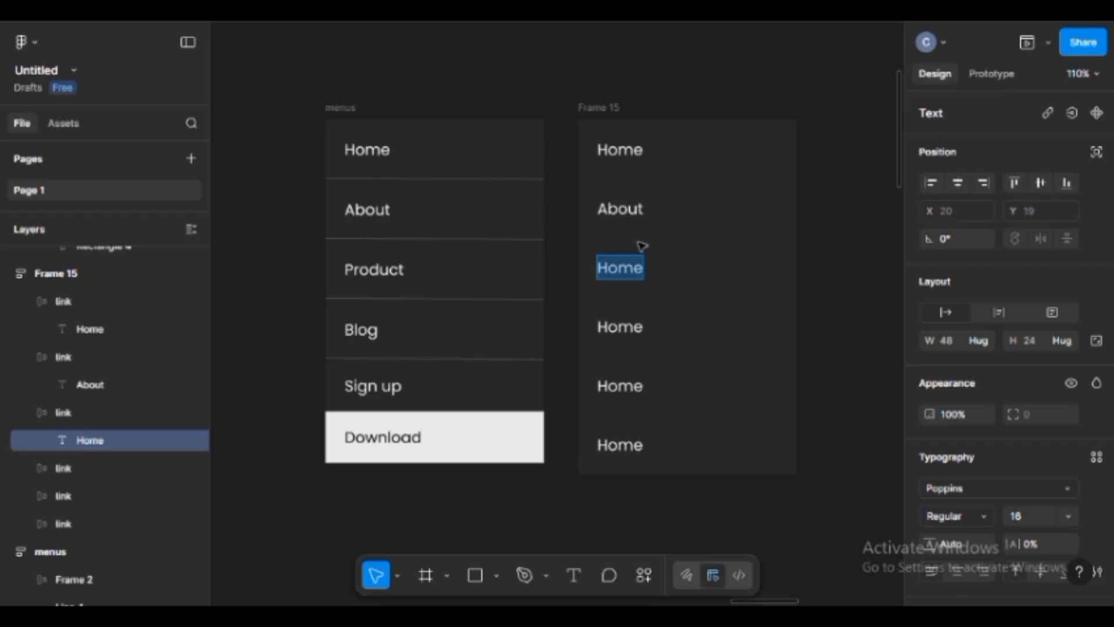
{"action": "type", "text": "Product"}
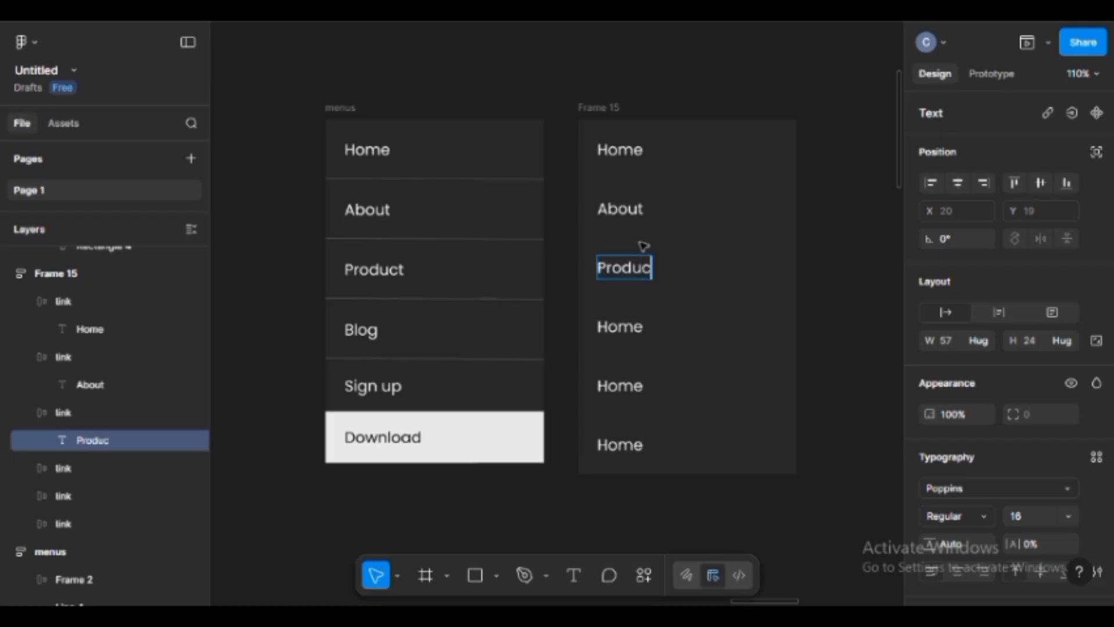
Change the text of the fourth link row to Blog and of the fifth to Sign up
{"action": "double_click", "coordinate": [623, 327]}
{"action": "double_click", "coordinate": [623, 327]}
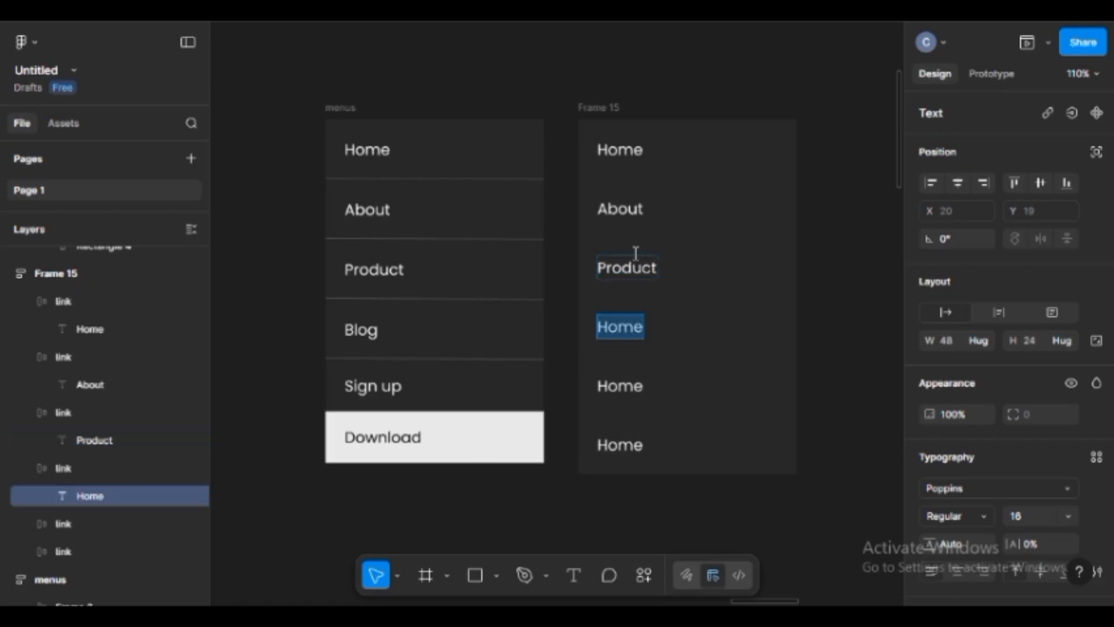
{"action": "type", "text": "Blog"}
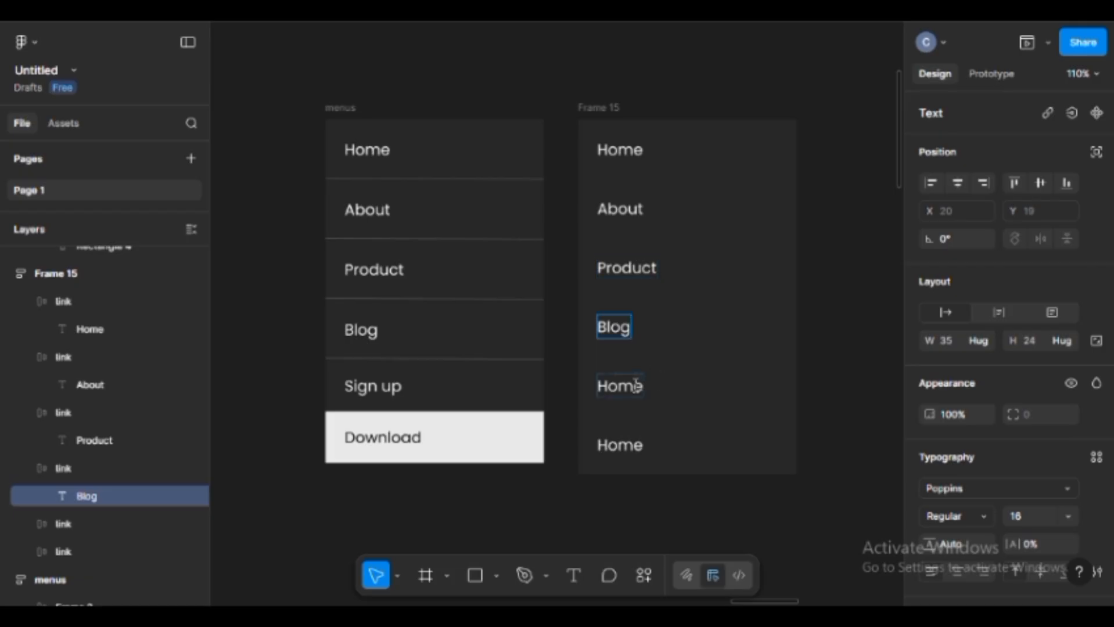
{"action": "double_click", "coordinate": [636, 386]}
{"action": "type", "text": "Signu"}
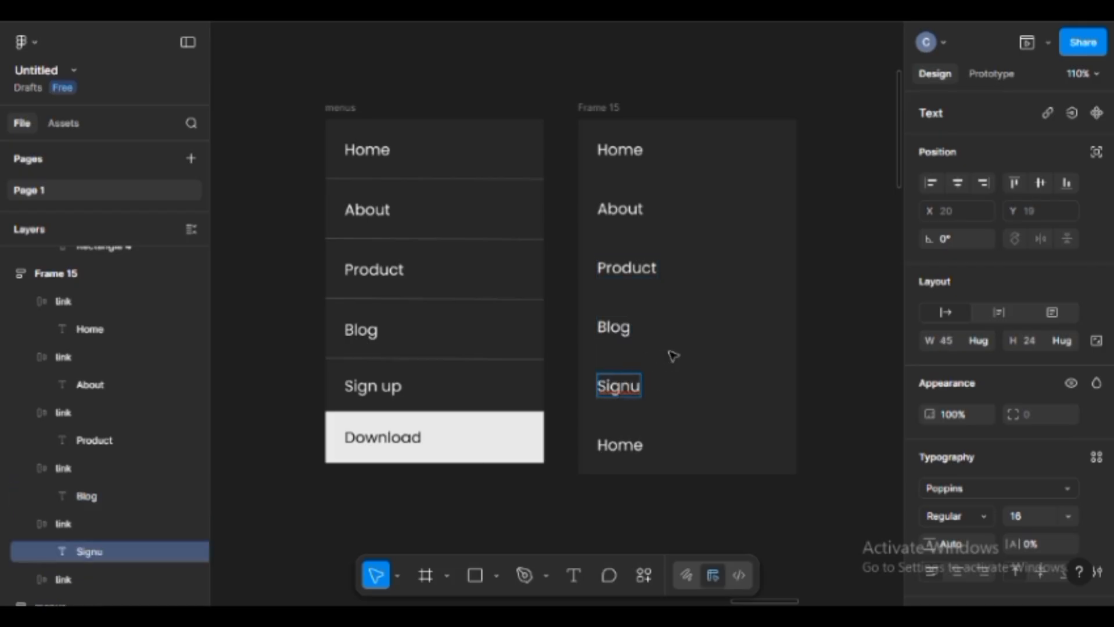
{"action": "key", "text": "BackSpace"}
{"action": "type", "text": "up"}
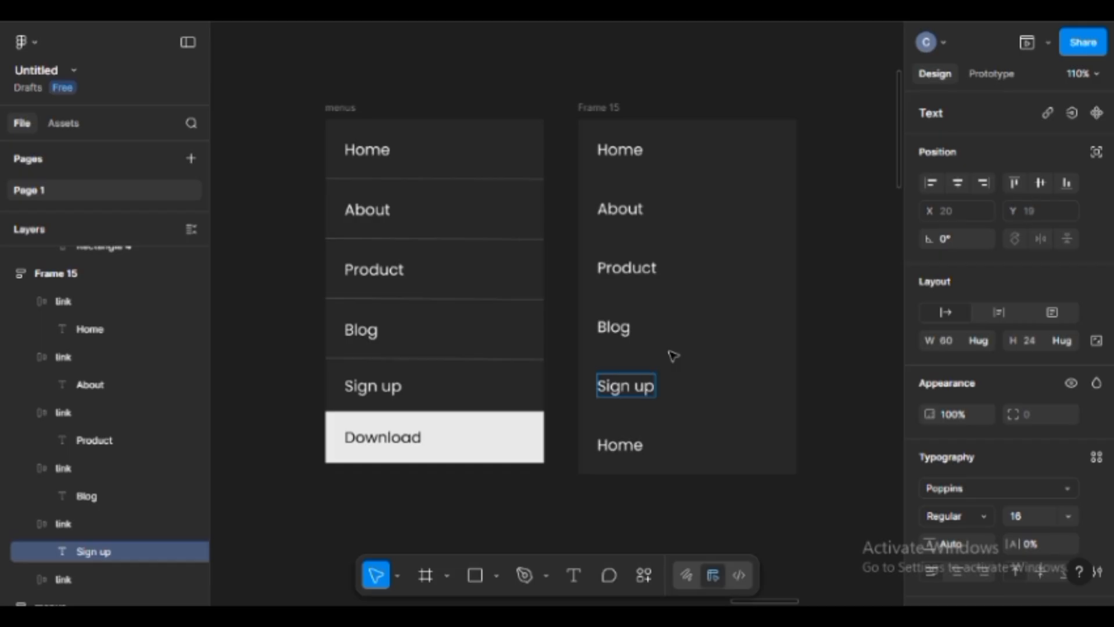
Change the text of the sixth link row to Download
{"action": "double_click", "coordinate": [625, 446]}
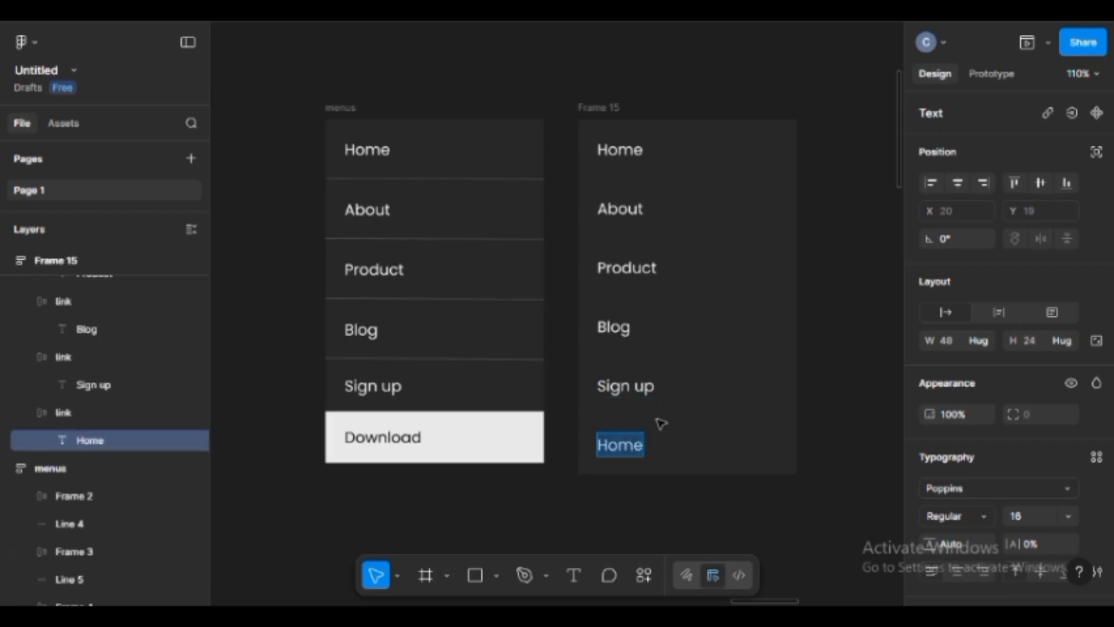
{"action": "type", "text": "Down"}
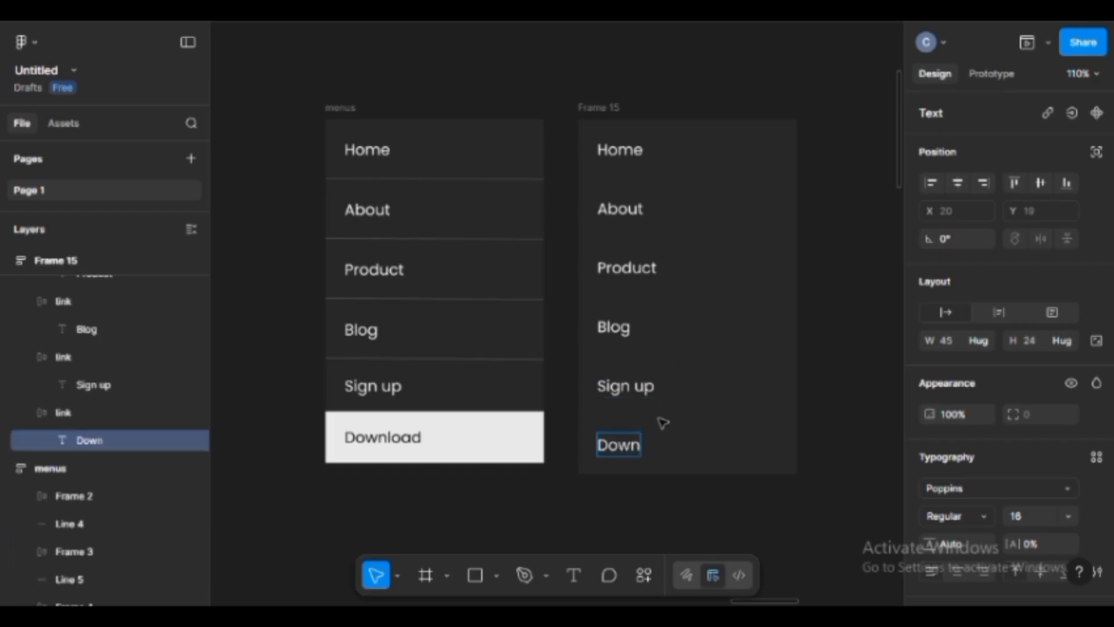
{"action": "type", "text": "load"}
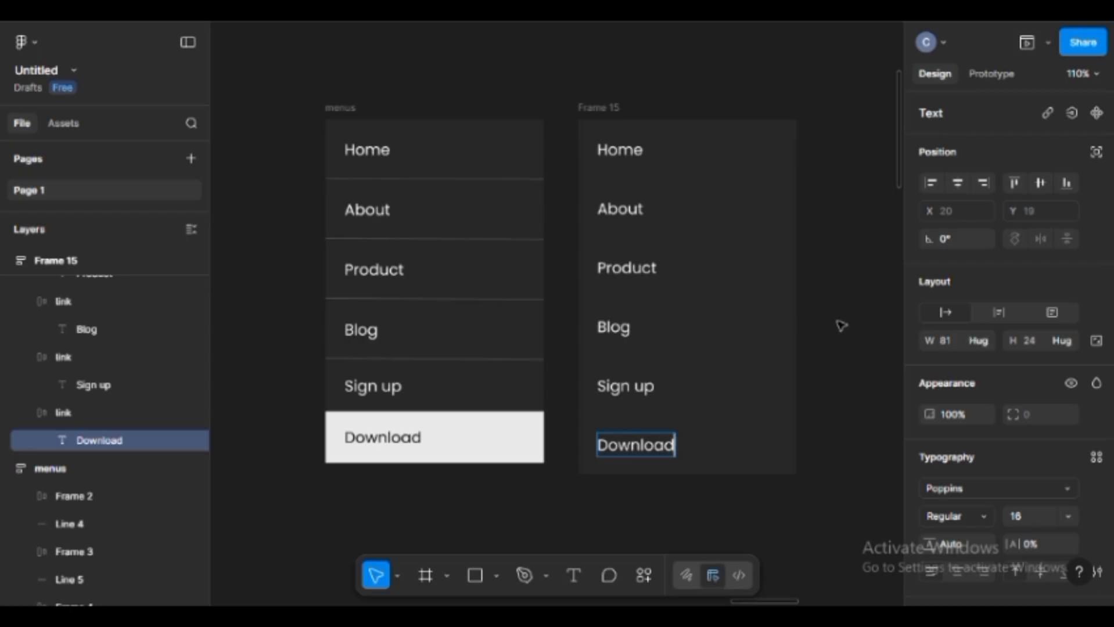
{"action": "key", "text": "Escape"}
Set the fill of the Download link row to solid white, FFFFFF at 100%
{"action": "left_click", "coordinate": [759, 446]}
{"action": "scroll", "coordinate": [945, 409], "scroll_direction": "down", "scroll_amount": 5}
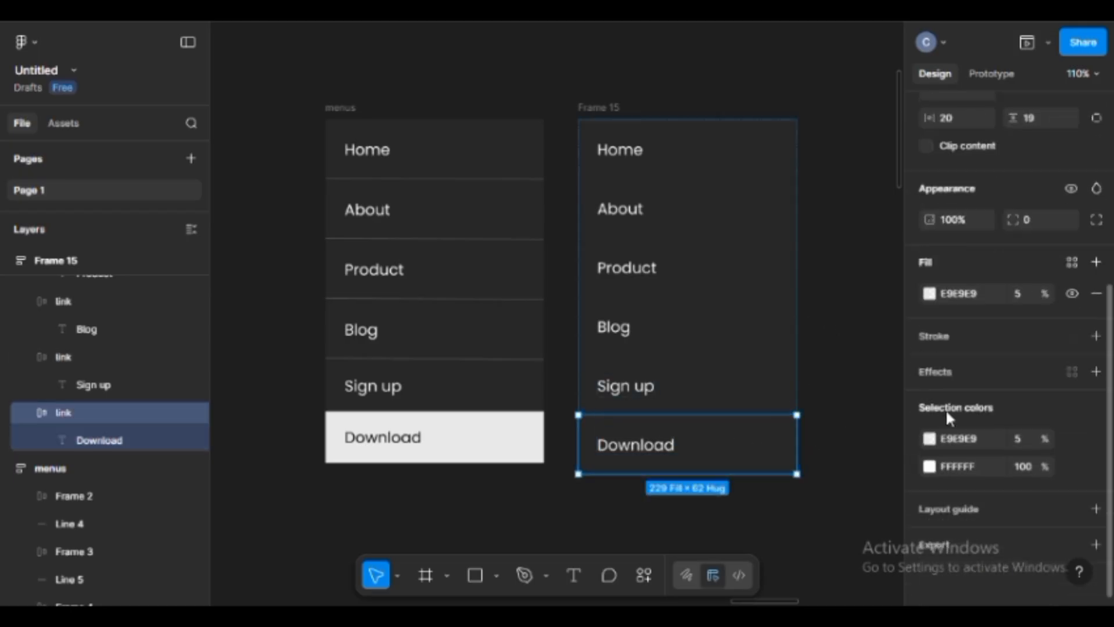
{"action": "left_click", "coordinate": [929, 294]}
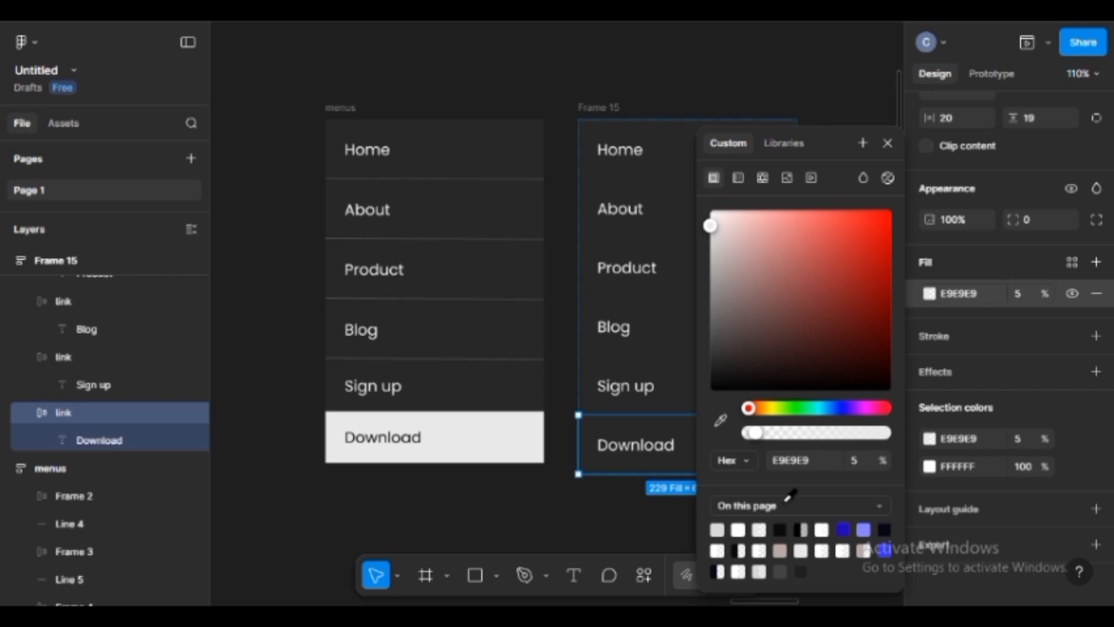
{"action": "left_click", "coordinate": [780, 530]}
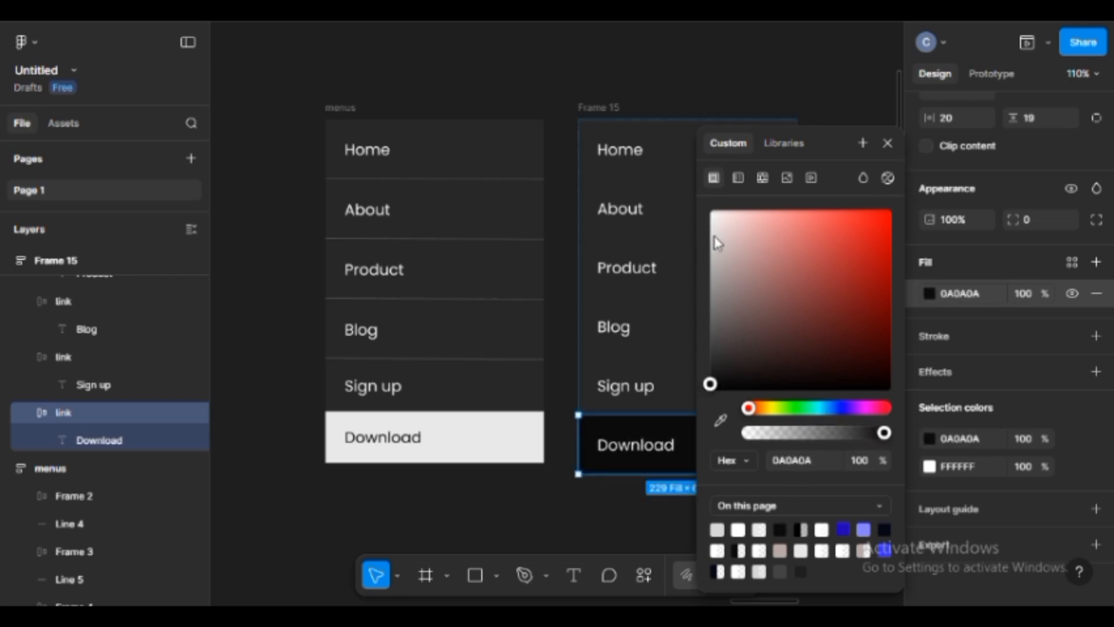
{"action": "mouse_move", "coordinate": [716, 238]}
{"action": "left_mouse_down"}
{"action": "mouse_move", "coordinate": [723, 230]}
{"action": "mouse_move", "coordinate": [708, 228]}
{"action": "left_mouse_up"}
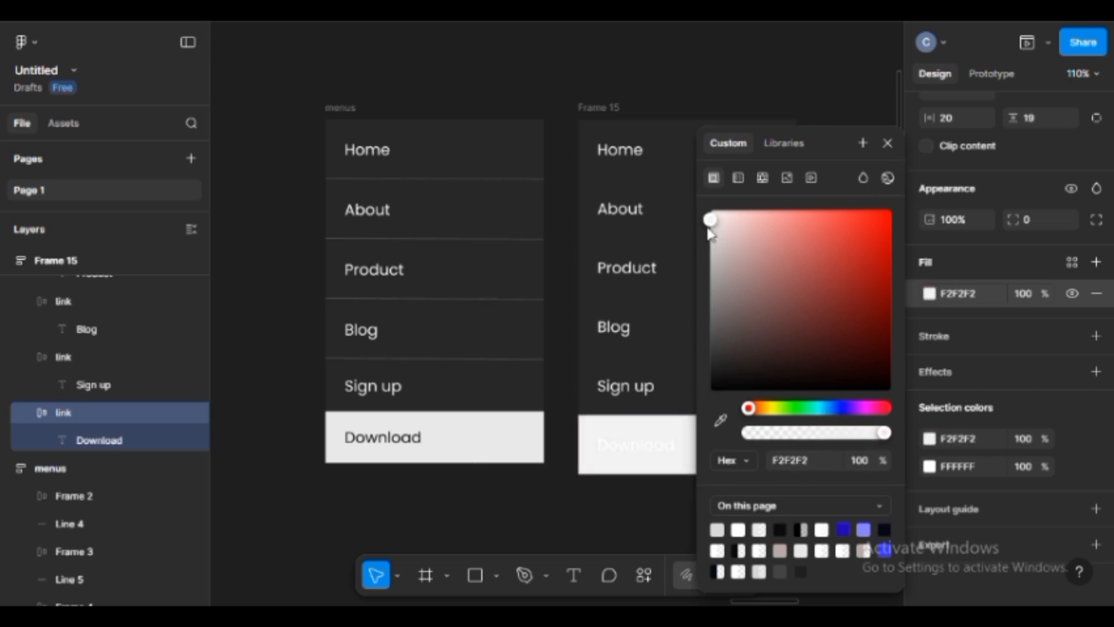
{"action": "left_click", "coordinate": [718, 527]}
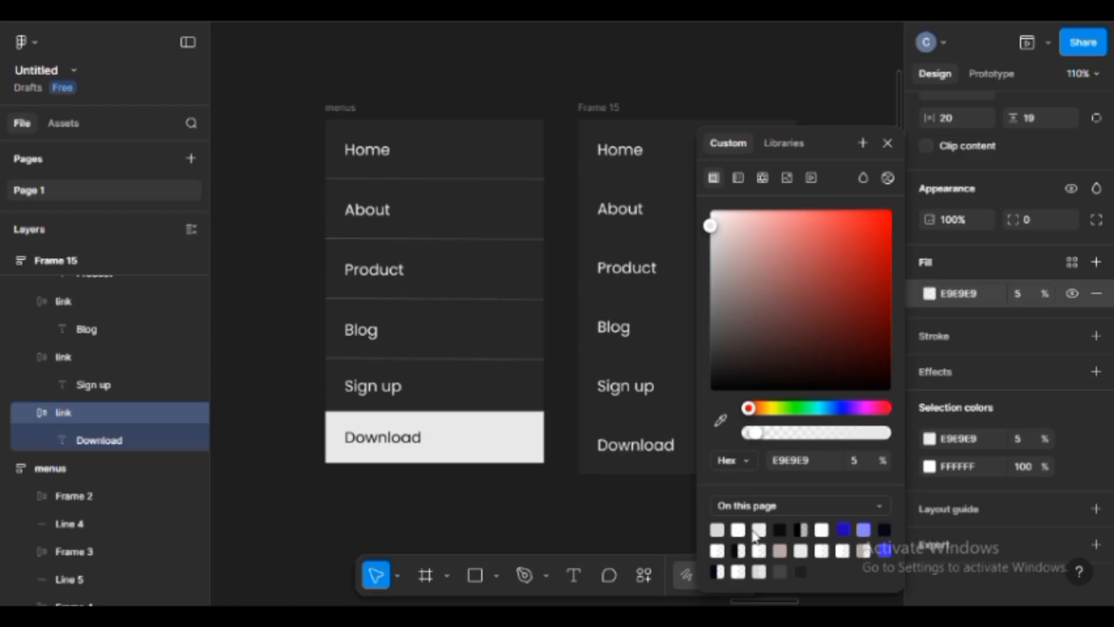
{"action": "left_click", "coordinate": [738, 529]}
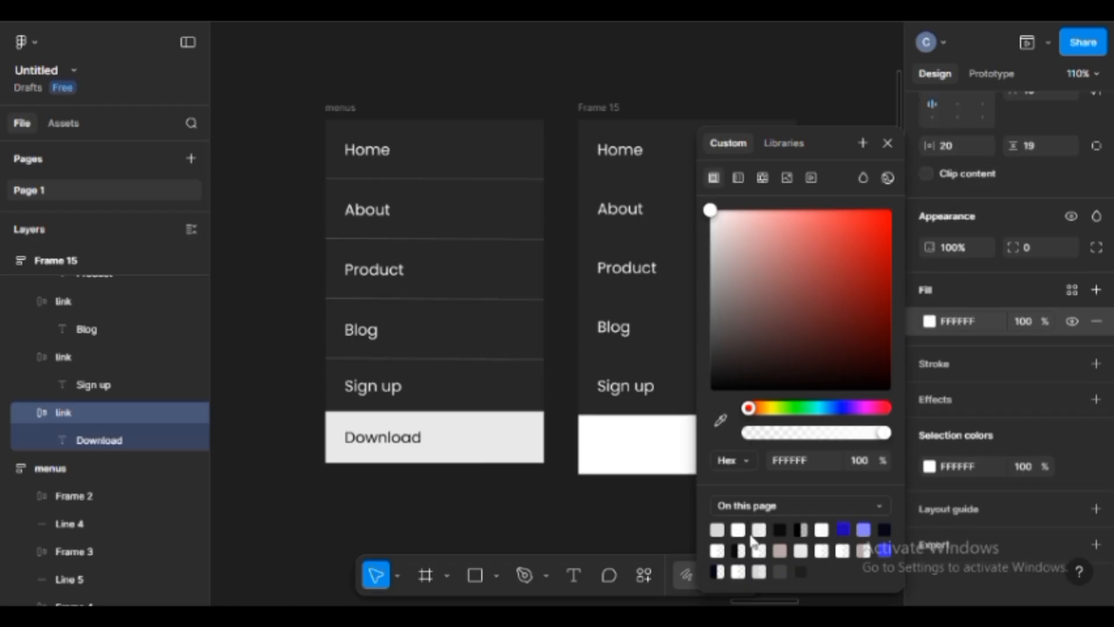
{"action": "left_click", "coordinate": [888, 143]}
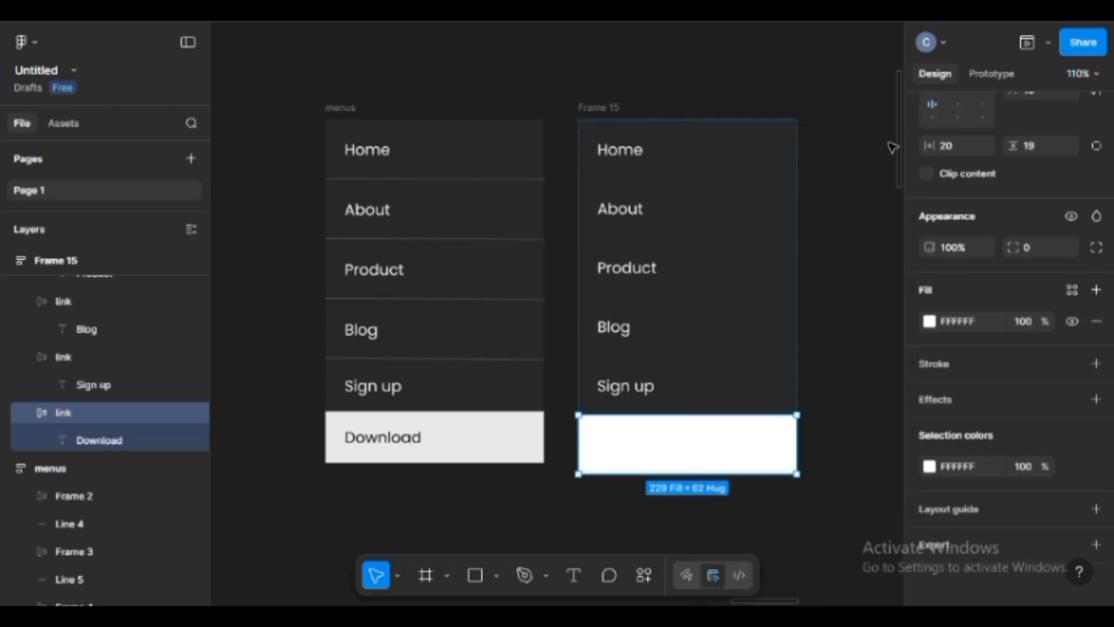
Set the fill of the Download text to the near-black page colour 0A0A0A
{"action": "left_click", "coordinate": [664, 450]}
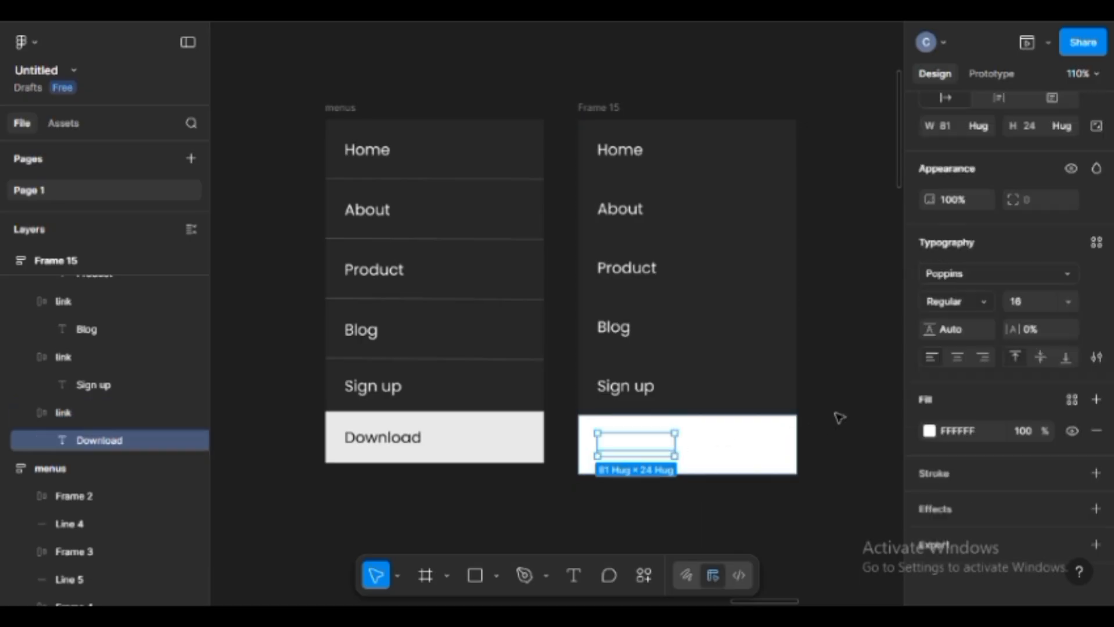
{"action": "left_click", "coordinate": [930, 431]}
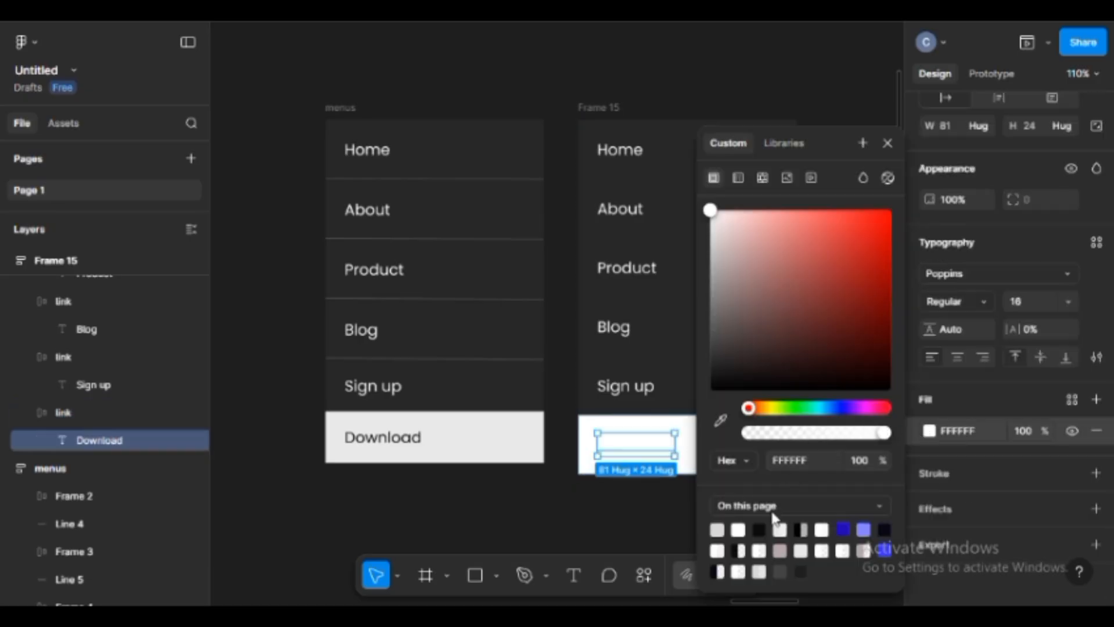
{"action": "left_click", "coordinate": [758, 530]}
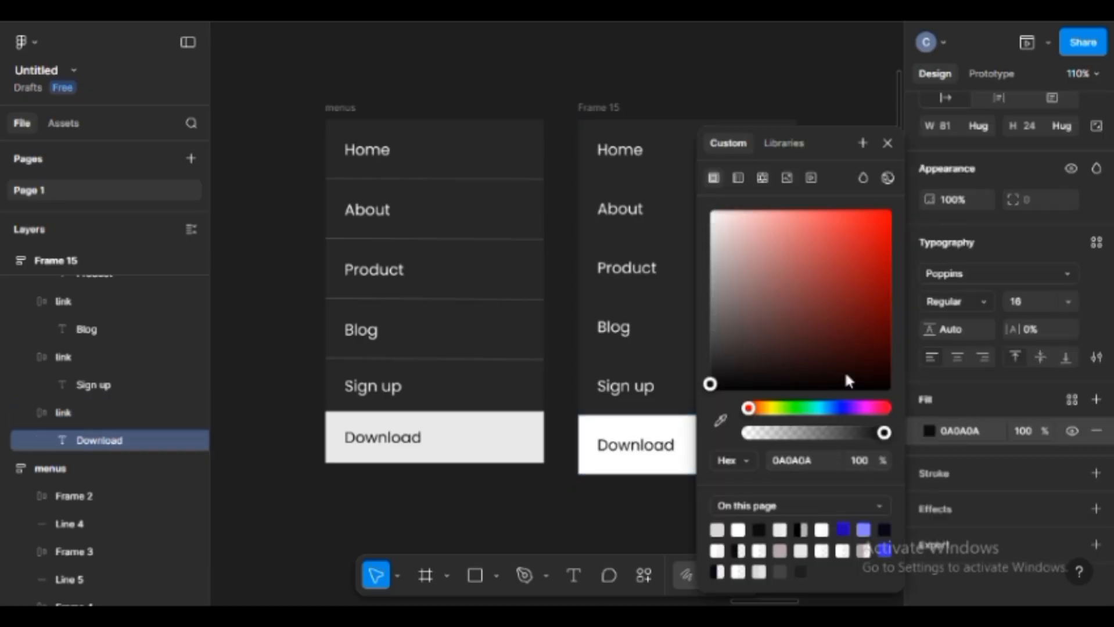
{"action": "left_click", "coordinate": [885, 145]}
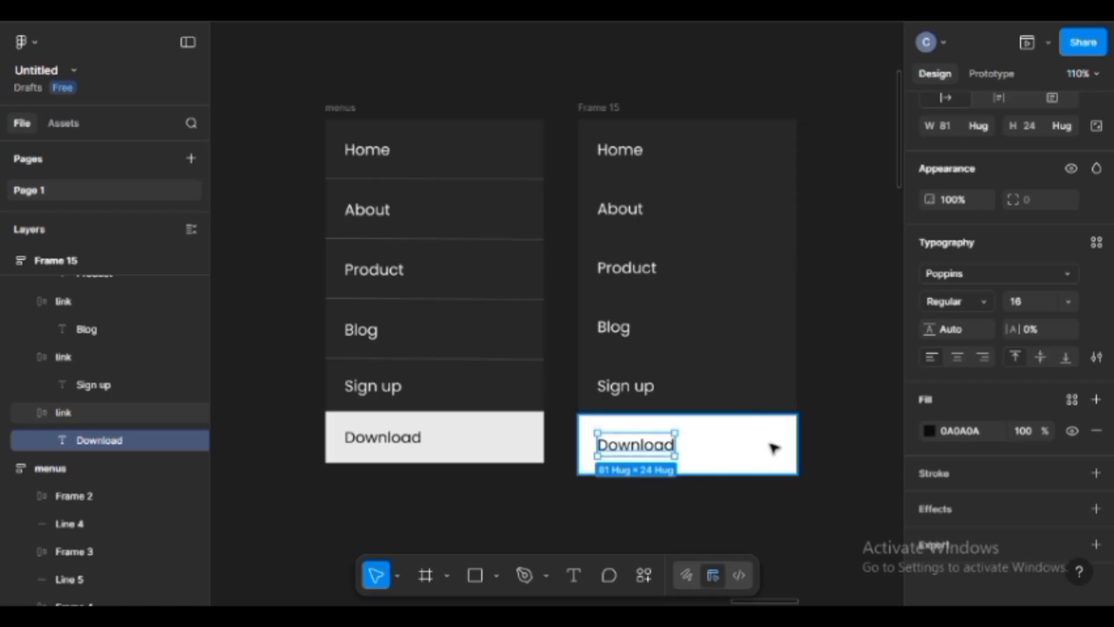
Darken the Download row's fill slightly to a light grey, about F0F0F0
{"action": "left_click", "coordinate": [772, 449]}
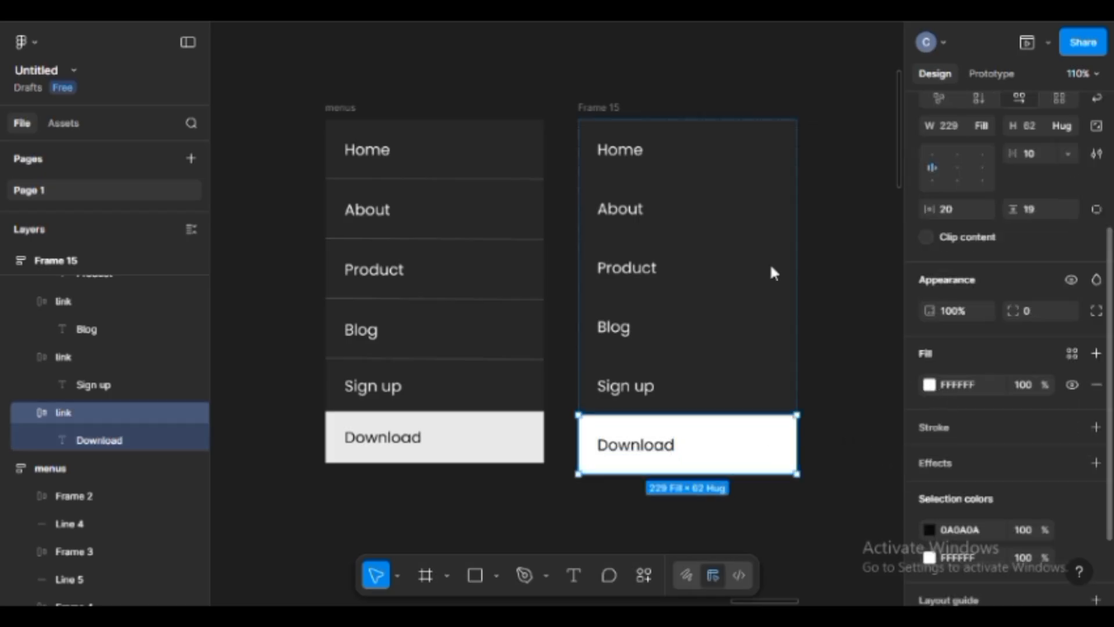
{"action": "left_click_drag", "start_coordinate": [710, 212], "coordinate": [710, 228]}
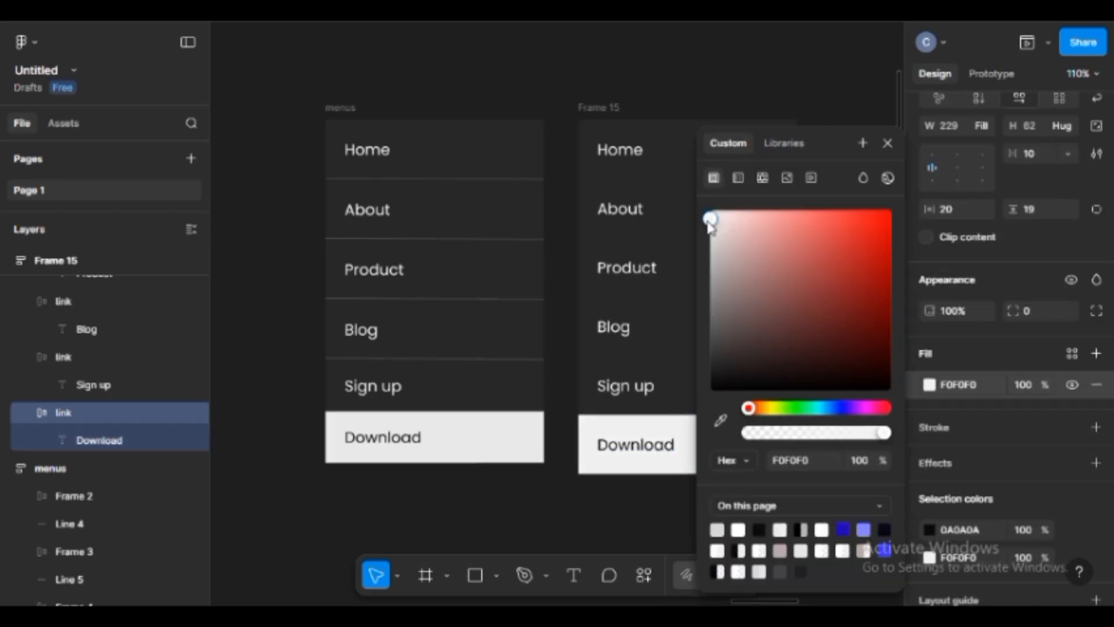
{"action": "left_click", "coordinate": [887, 144]}
{"action": "left_click", "coordinate": [838, 321]}
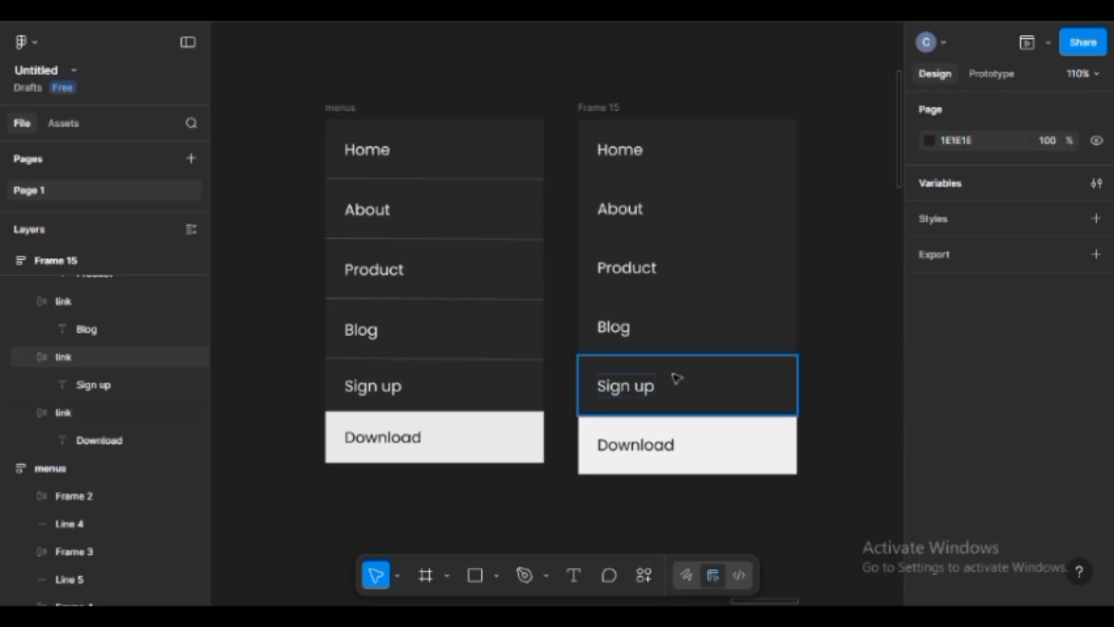
Draw a horizontal line 229 wide along the top edge of Frame 15
{"action": "left_click", "coordinate": [677, 379]}
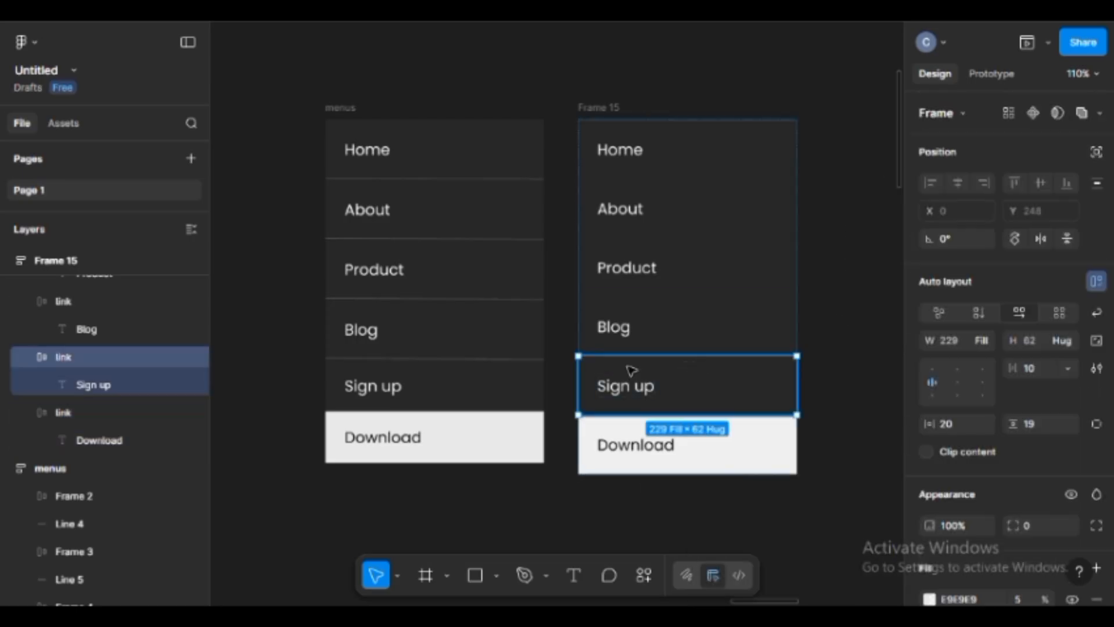
{"action": "left_click", "coordinate": [731, 66]}
{"action": "left_click", "coordinate": [496, 577]}
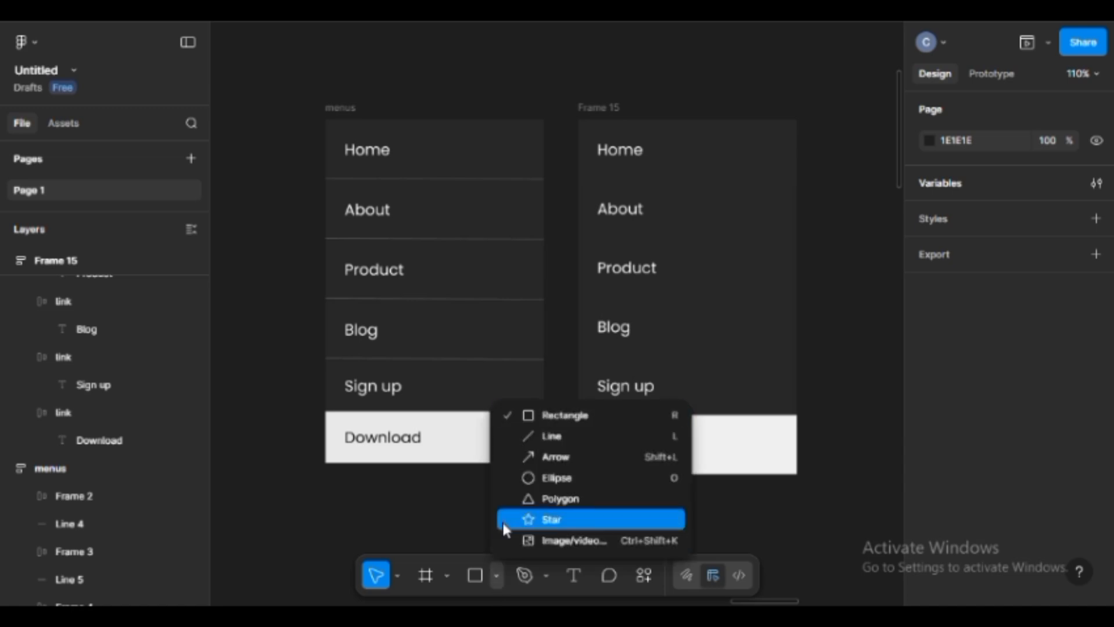
{"action": "left_click", "coordinate": [537, 436]}
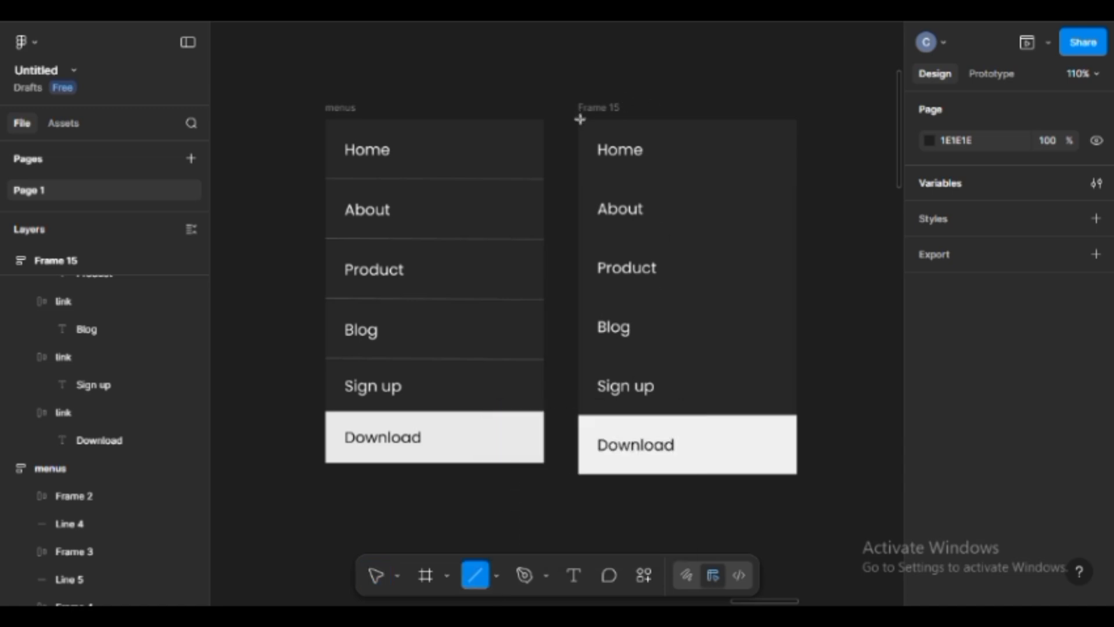
{"action": "left_click_drag", "start_coordinate": [578, 119], "coordinate": [797, 119]}
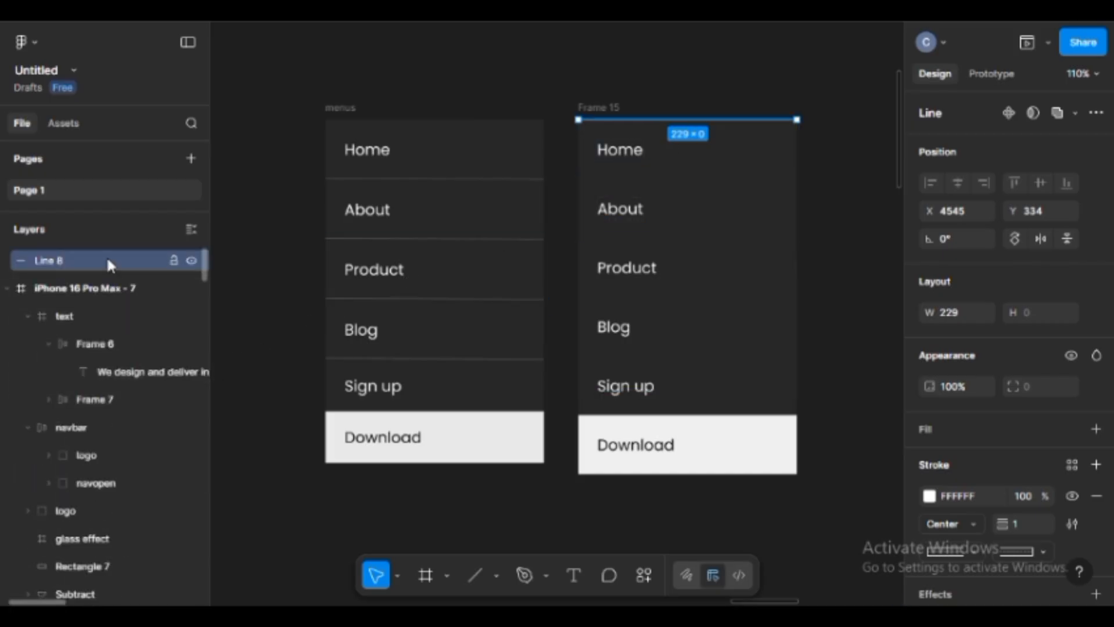
Collapse the iPhone 16 Pro Max - 3 and - 2 layers and bring Frame 15 to the top of the layer order, above the new line
{"action": "left_click", "coordinate": [598, 109]}
{"action": "scroll", "coordinate": [138, 307], "scroll_direction": "up", "scroll_amount": 4}
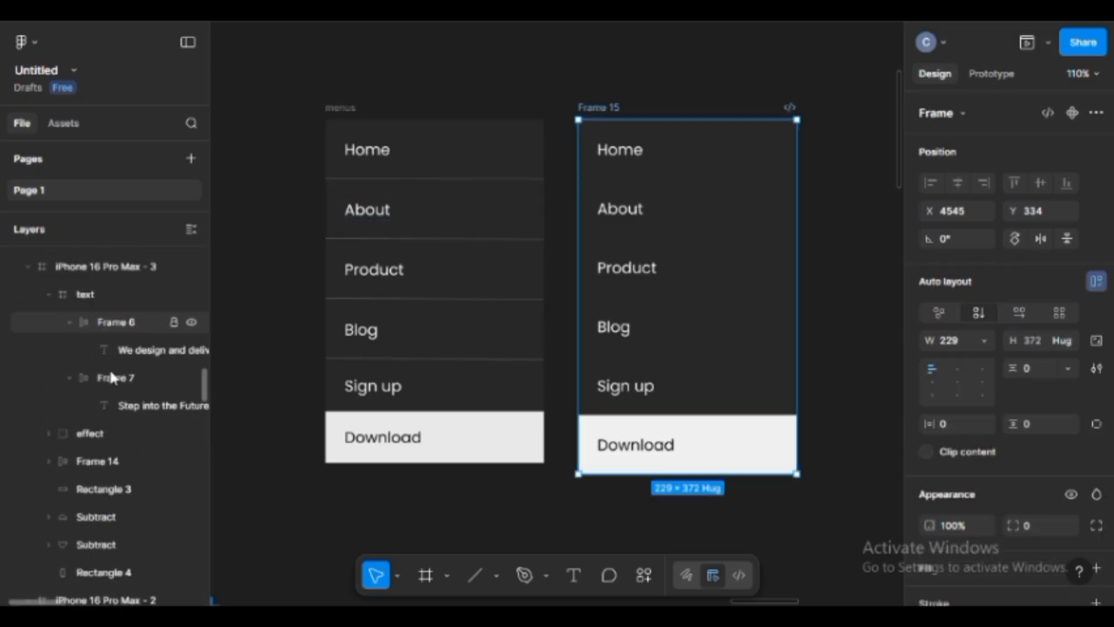
{"action": "scroll", "coordinate": [84, 392], "scroll_direction": "up", "scroll_amount": 3}
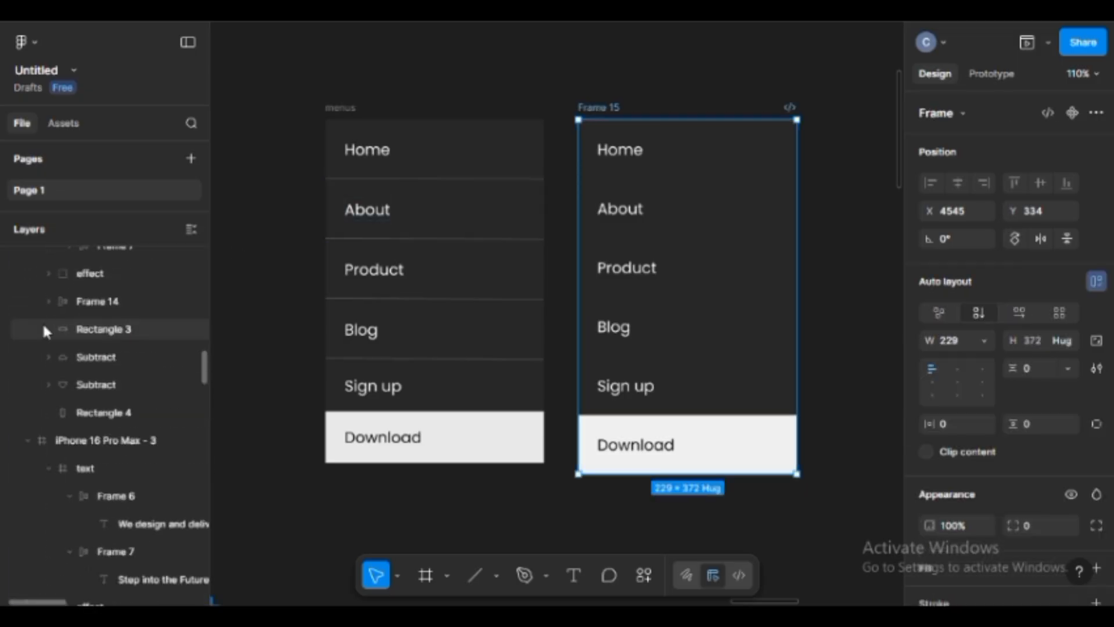
{"action": "left_click", "coordinate": [27, 441]}
{"action": "left_click", "coordinate": [25, 468]}
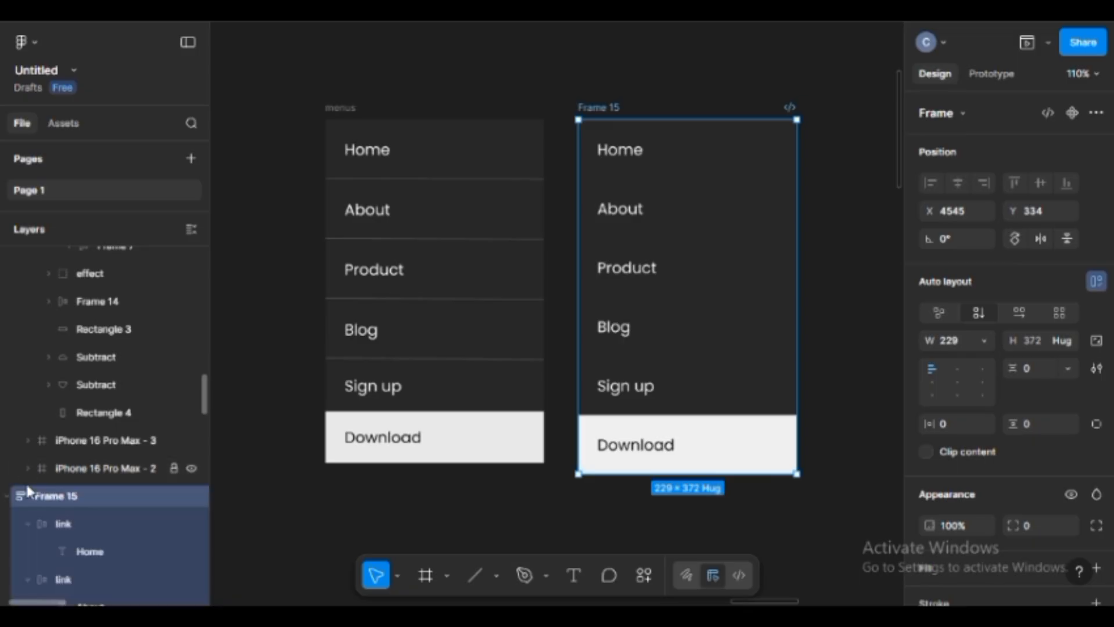
{"action": "key", "text": "ctrl+["}
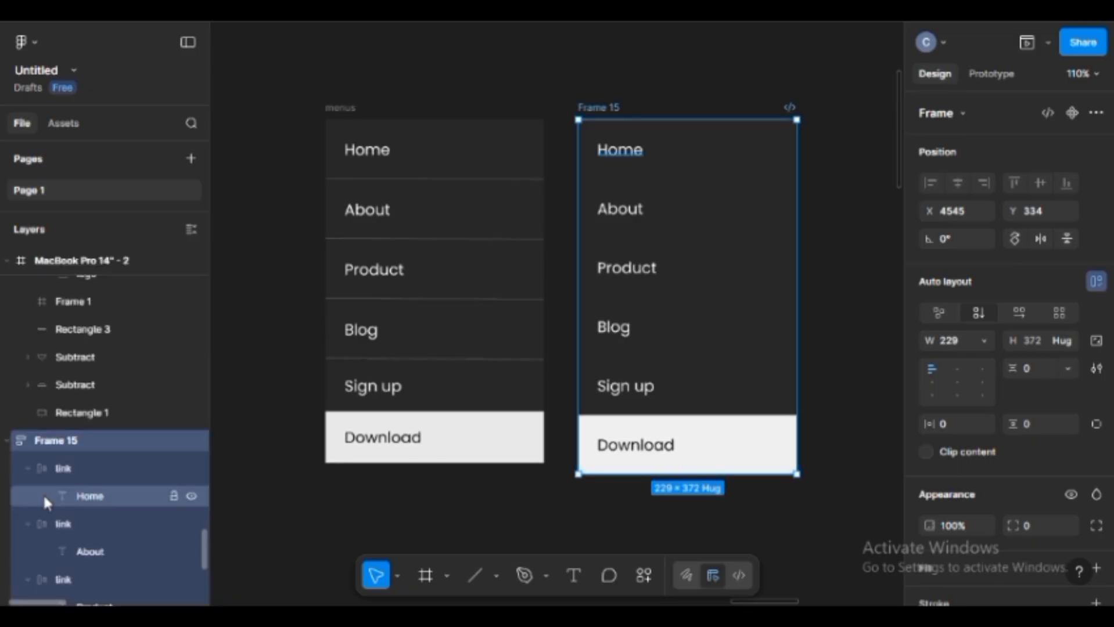
{"action": "scroll", "coordinate": [46, 489], "scroll_direction": "up", "scroll_amount": 8}
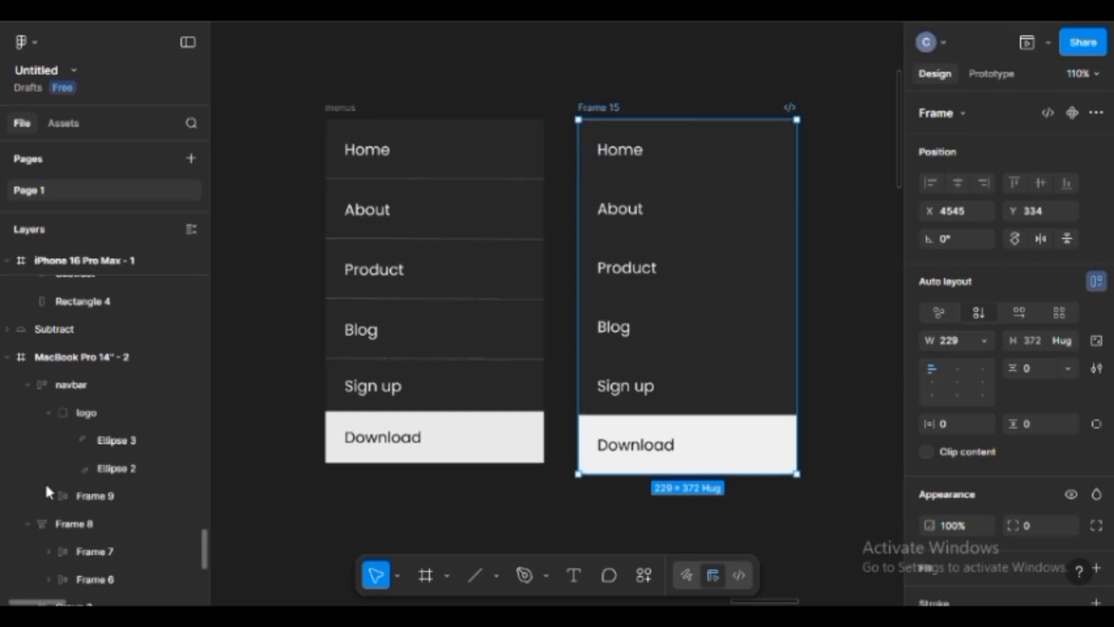
{"action": "scroll", "coordinate": [45, 482], "scroll_direction": "up", "scroll_amount": 10}
{"action": "scroll", "coordinate": [47, 479], "scroll_direction": "down", "scroll_amount": 15}
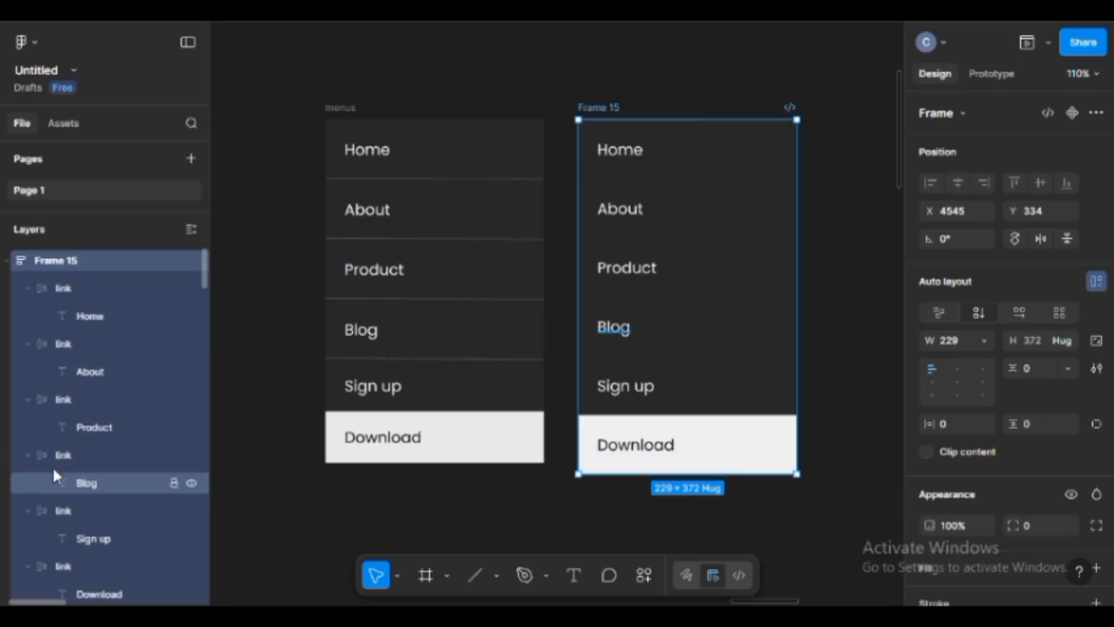
Collapse the six link layers in Frame 15 and move the line layer between the Home and About rows
{"action": "left_click", "coordinate": [28, 293]}
{"action": "left_click", "coordinate": [28, 316]}
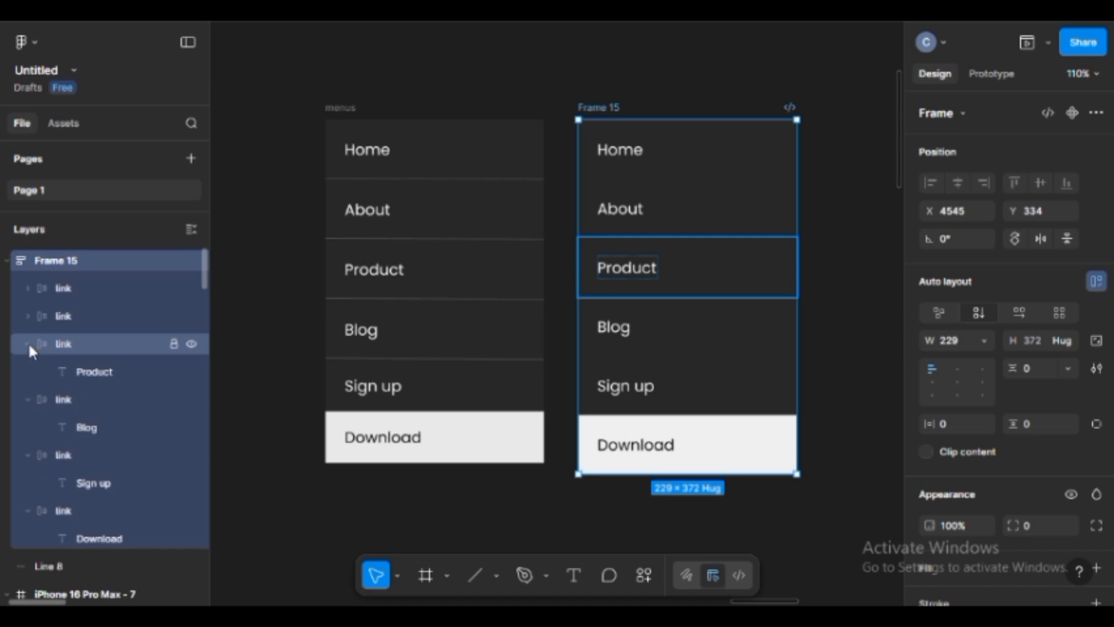
{"action": "left_click", "coordinate": [28, 343]}
{"action": "left_click", "coordinate": [27, 372]}
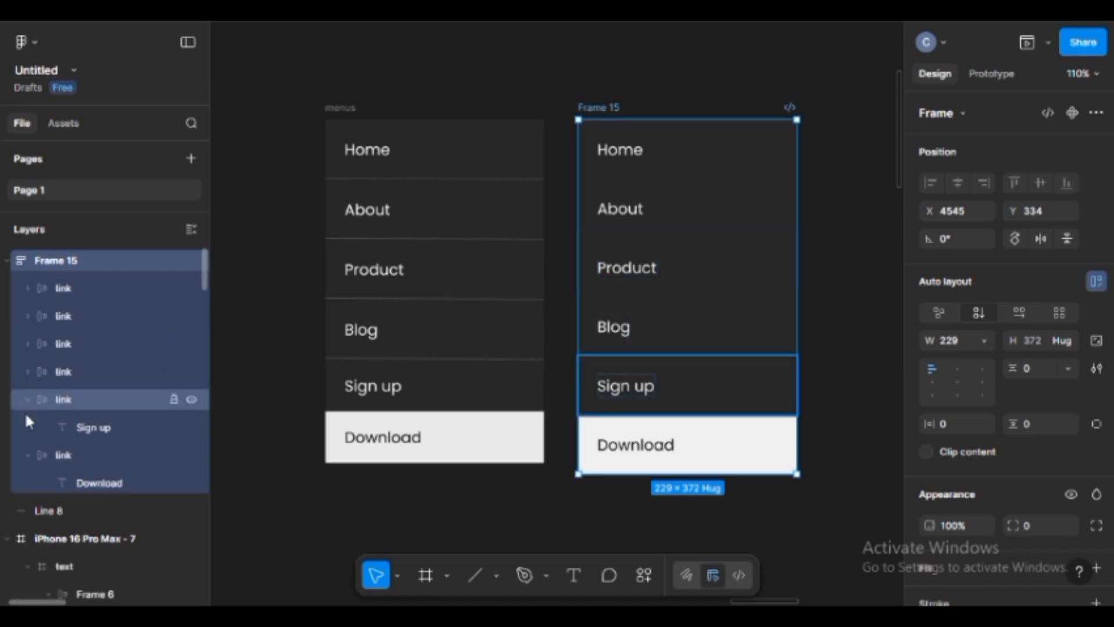
{"action": "left_click", "coordinate": [27, 400]}
{"action": "left_click", "coordinate": [28, 427]}
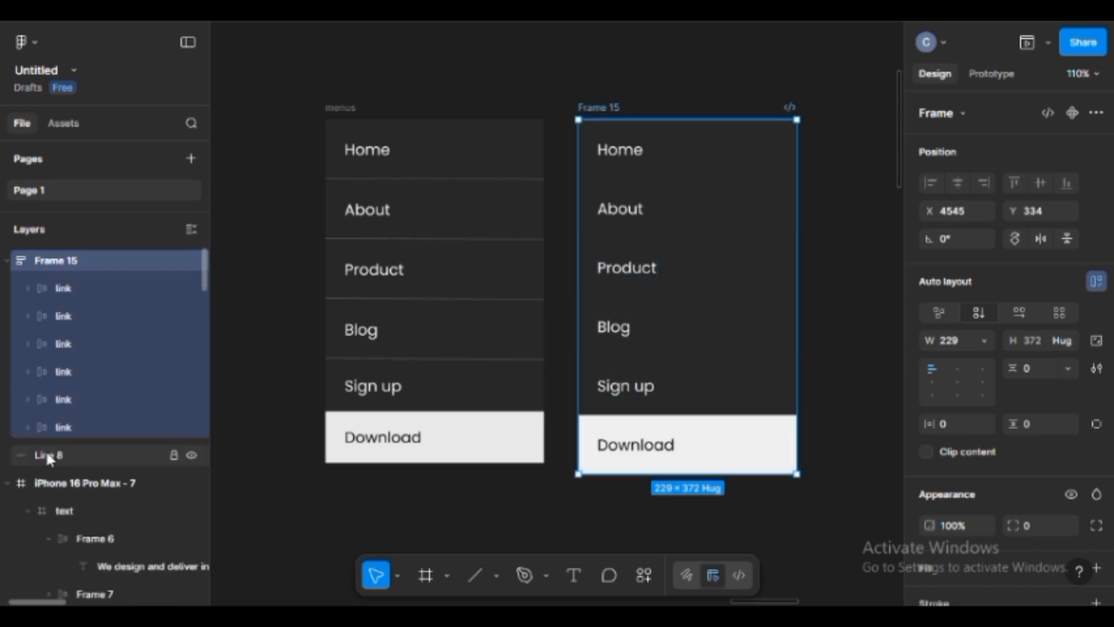
{"action": "left_click_drag", "start_coordinate": [45, 451], "coordinate": [82, 313]}
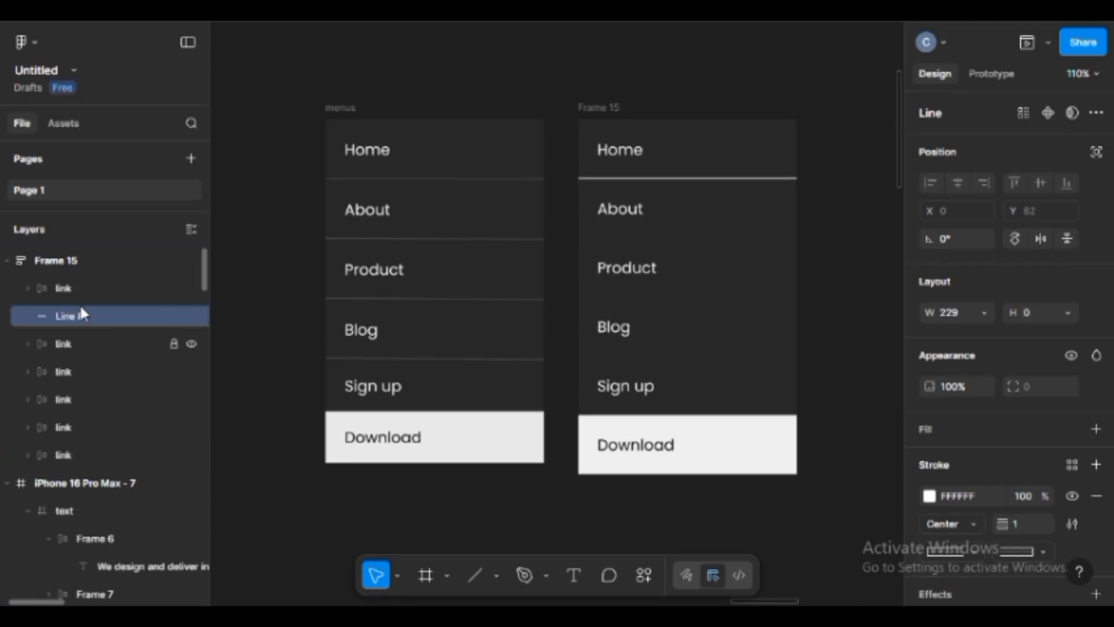
Set the line between the Home and About rows to fill the container's width and rename its layer divider
{"action": "left_click", "coordinate": [988, 314]}
{"action": "left_click", "coordinate": [962, 330]}
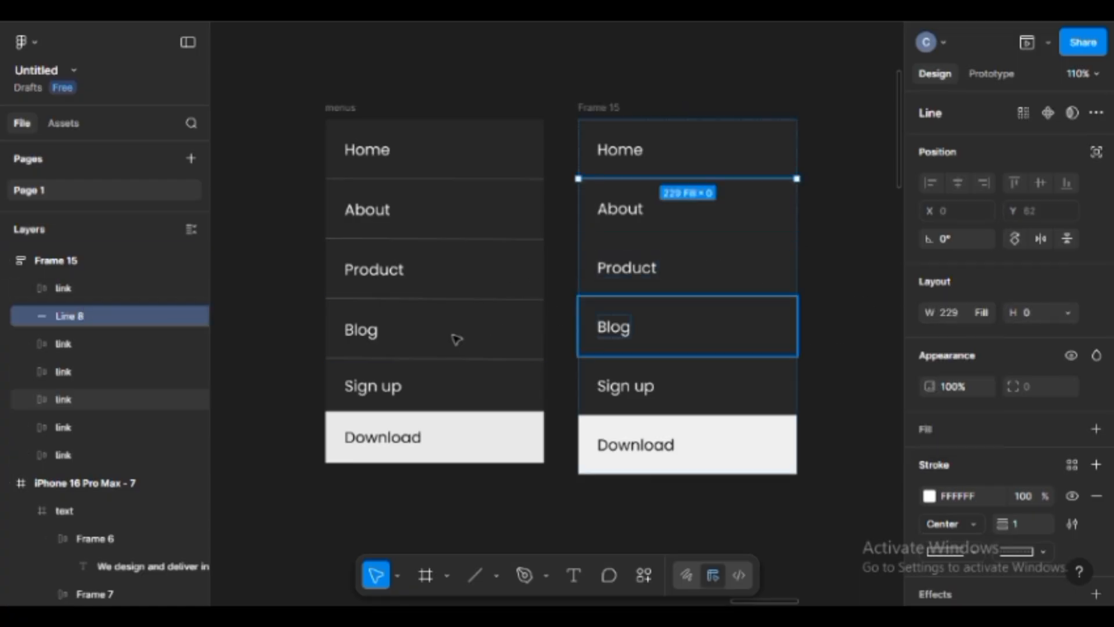
{"action": "double_click", "coordinate": [115, 313]}
{"action": "type", "text": "divi"}
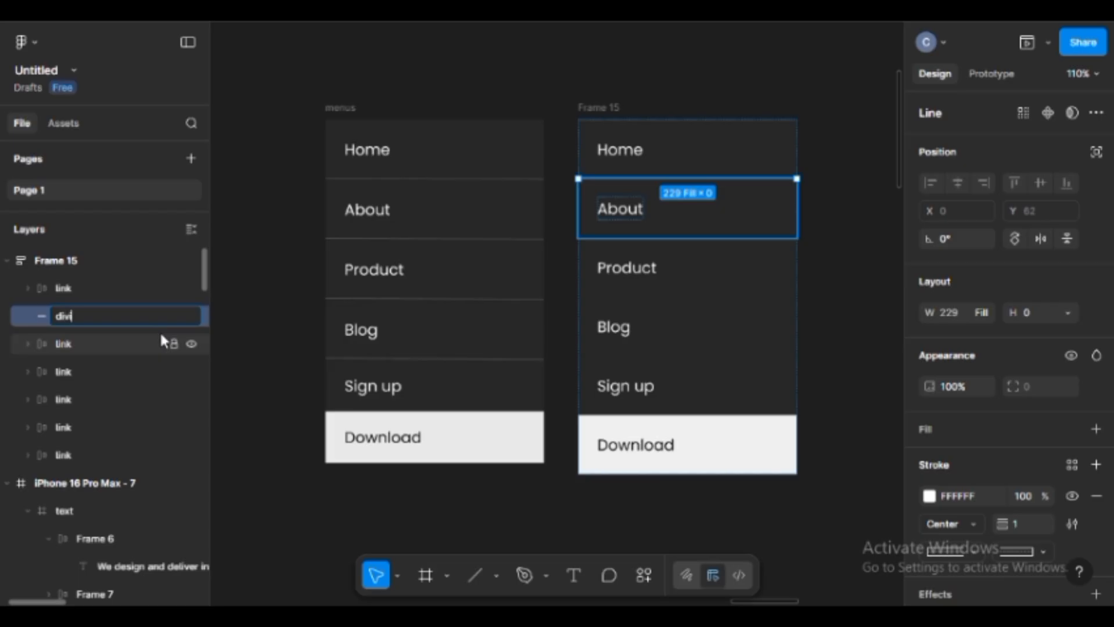
{"action": "type", "text": "der"}
{"action": "key", "text": "Return"}
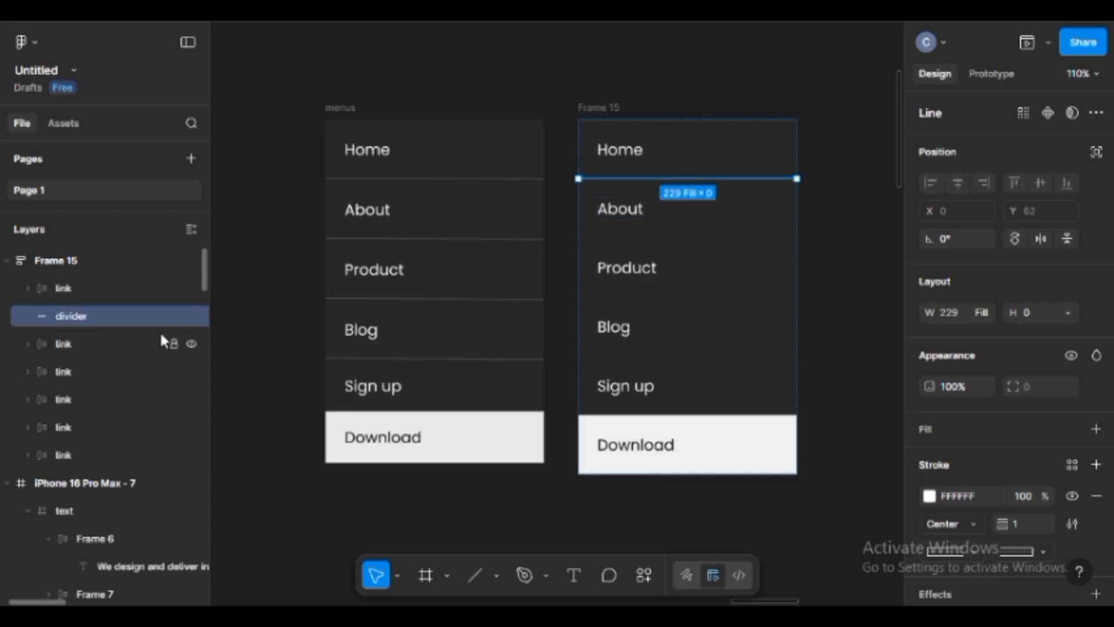
Duplicate the divider three times and place the copies after the About, Product and Blog rows
{"action": "key", "text": "ctrl+d"}
{"action": "key", "text": "ctrl+d"}
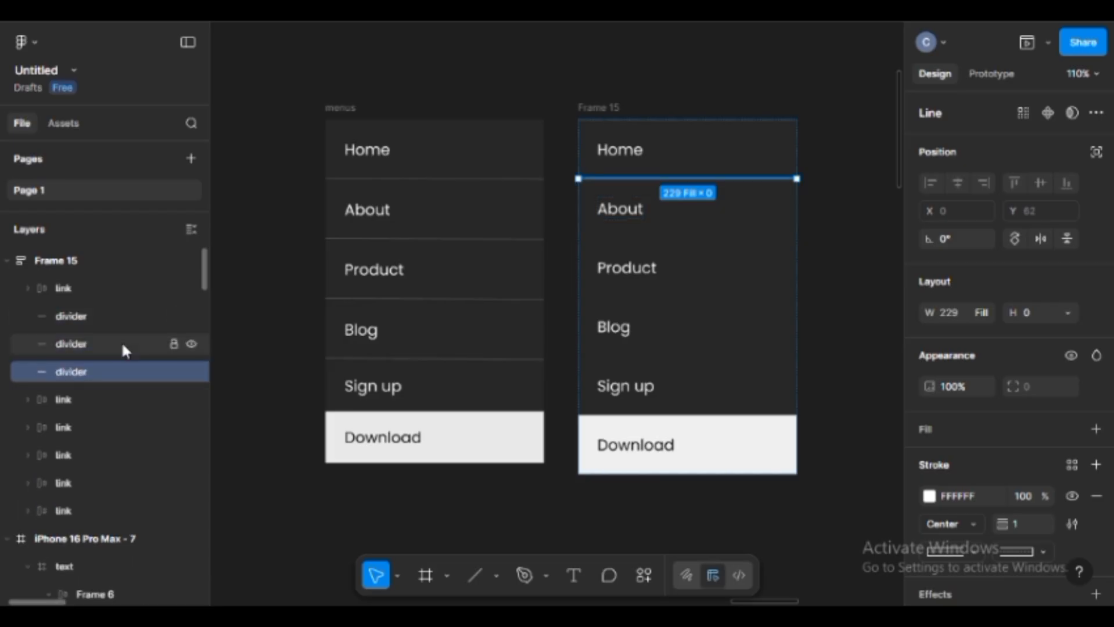
{"action": "key", "text": "ctrl+d"}
{"action": "left_click_drag", "start_coordinate": [115, 342], "coordinate": [93, 436]}
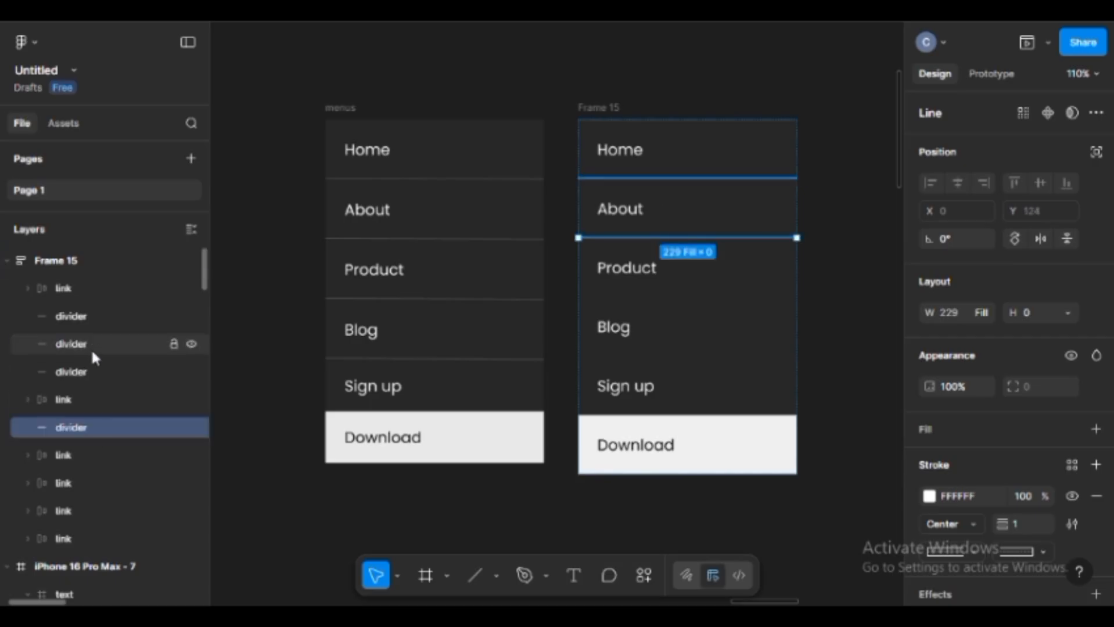
{"action": "left_click_drag", "start_coordinate": [91, 348], "coordinate": [73, 459]}
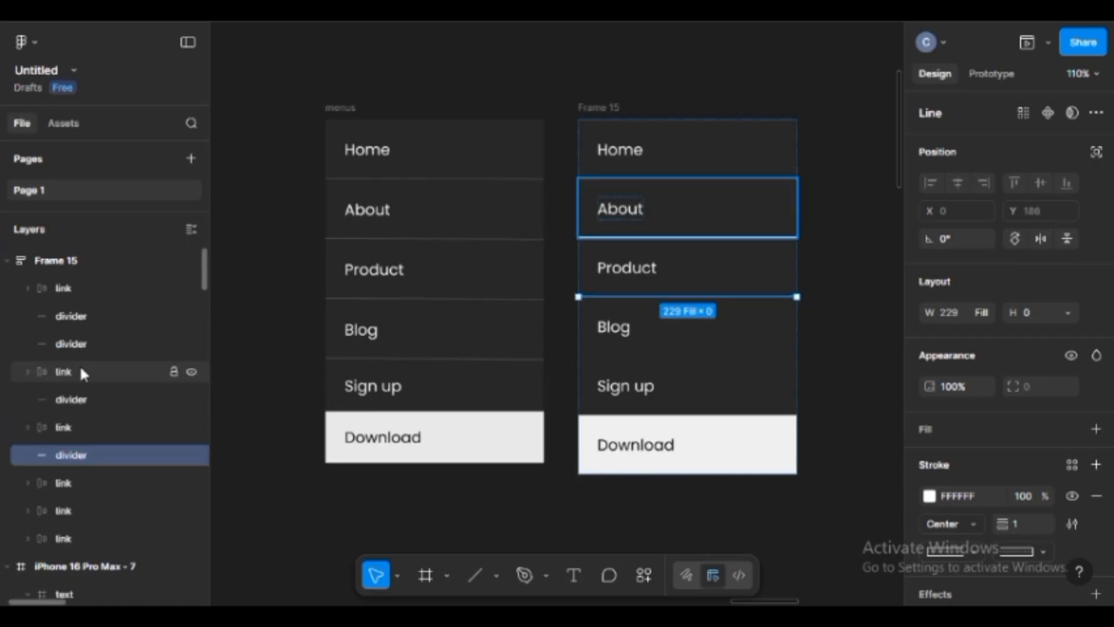
{"action": "left_click_drag", "start_coordinate": [81, 353], "coordinate": [70, 486]}
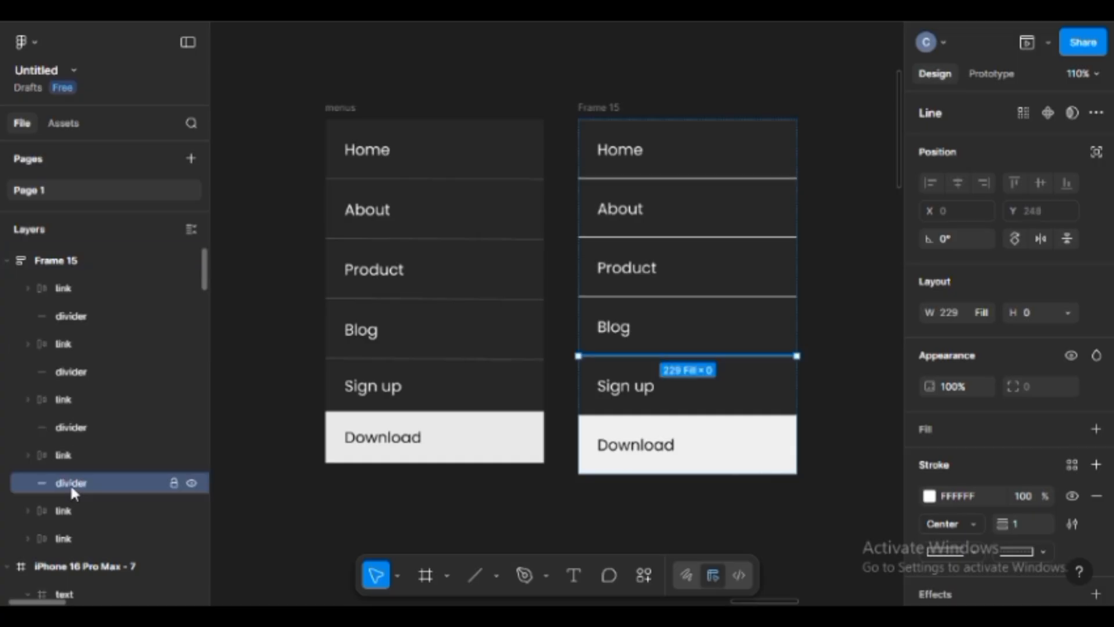
{"action": "left_click", "coordinate": [813, 179]}
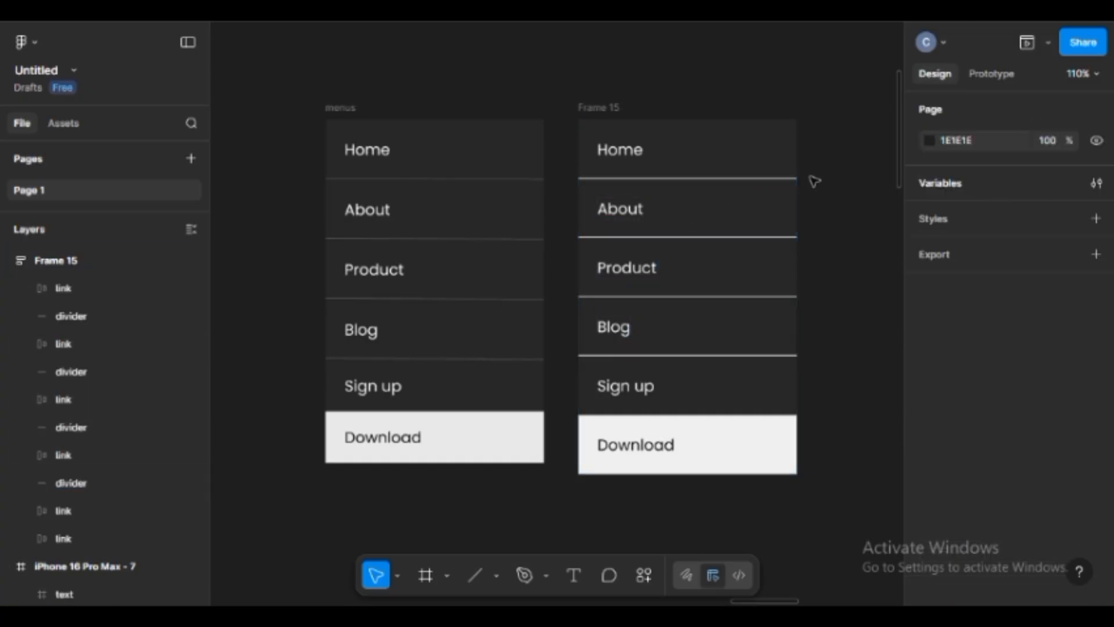
Set the stroke opacity of all four dividers in Frame 15 to 20%
{"action": "left_click", "coordinate": [90, 478]}
{"action": "left_click", "coordinate": [104, 429], "text": "shift"}
{"action": "left_click", "coordinate": [103, 374], "text": "shift"}
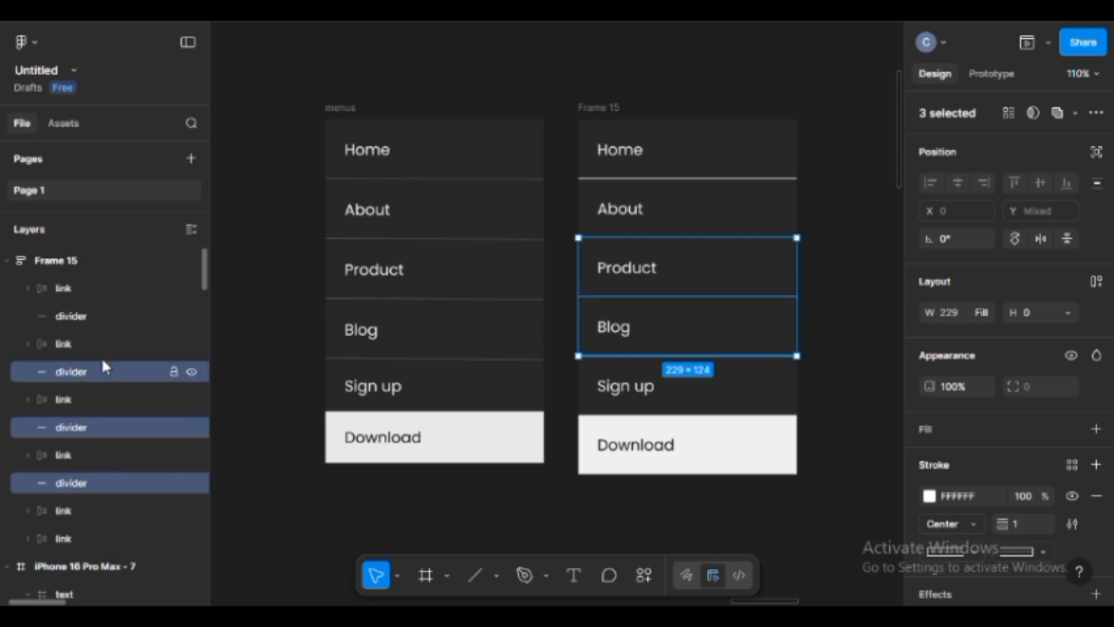
{"action": "left_click", "coordinate": [119, 316], "text": "shift"}
{"action": "scroll", "coordinate": [1002, 383], "scroll_direction": "down", "scroll_amount": 3}
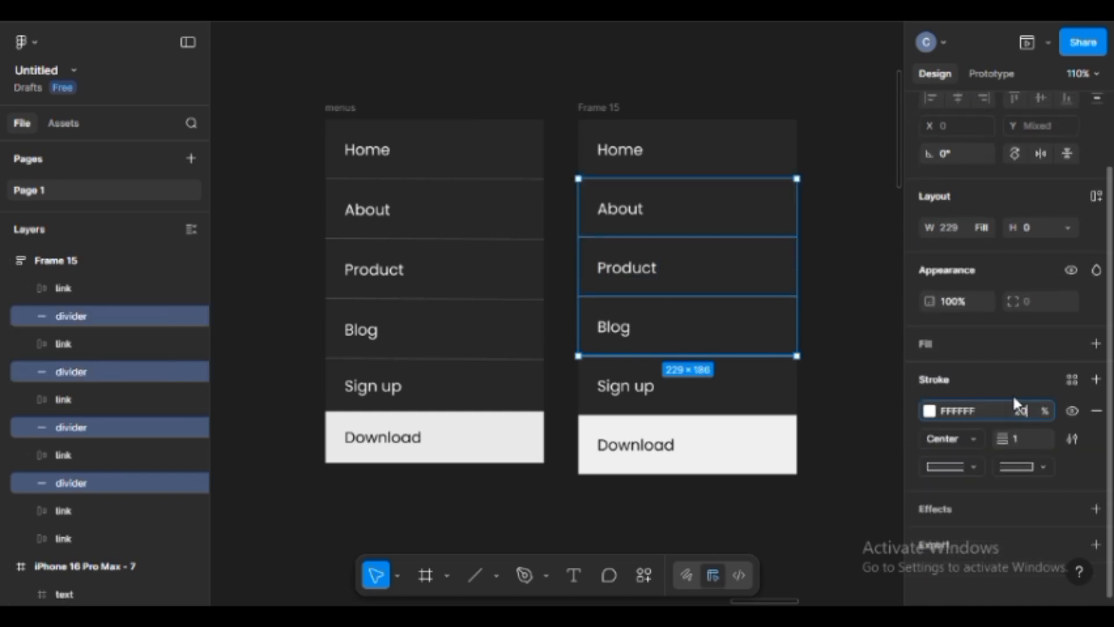
{"action": "type", "text": "20"}
{"action": "key", "text": "Return"}
{"action": "left_click", "coordinate": [864, 301]}
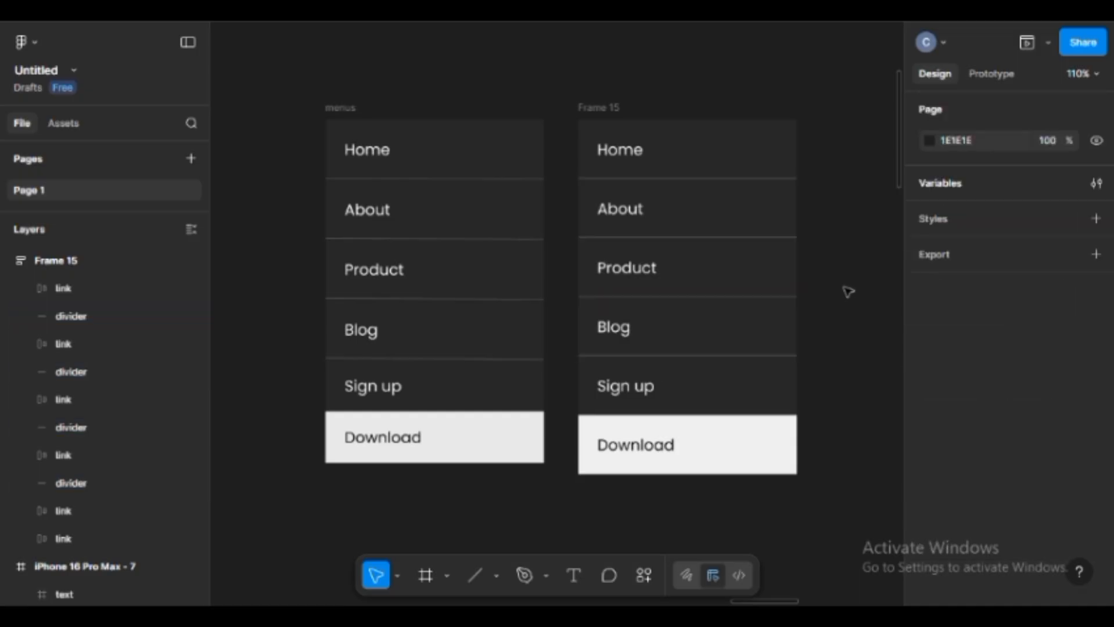
Rename Frame 15 to menu and delete the standalone menus frame beside it
{"action": "left_click", "coordinate": [598, 113]}
{"action": "double_click", "coordinate": [598, 110]}
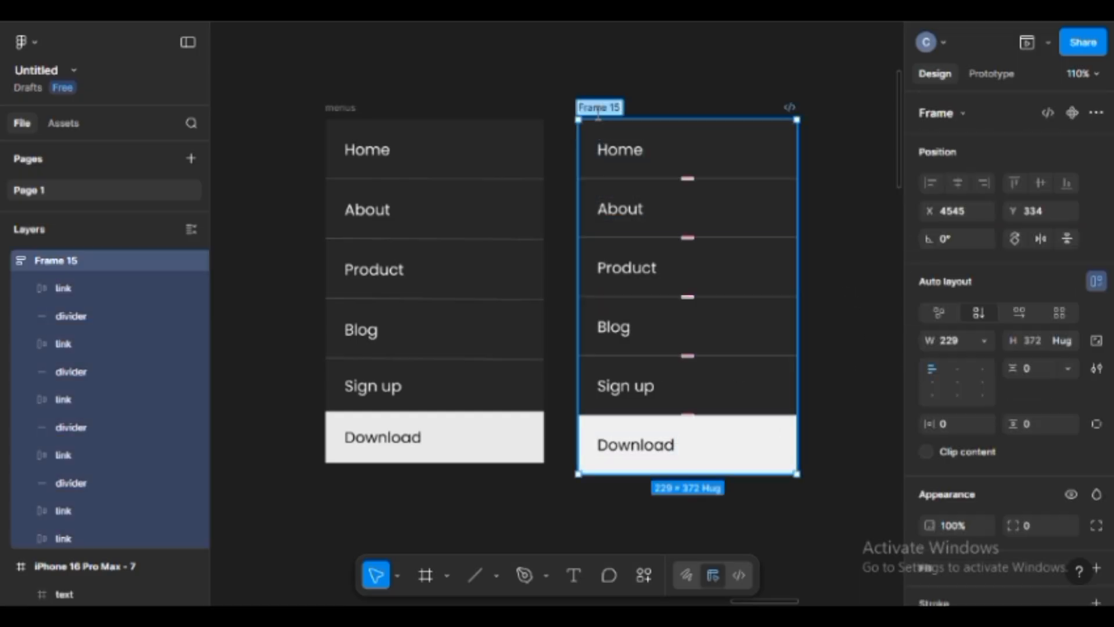
{"action": "key", "text": "BackSpace"}
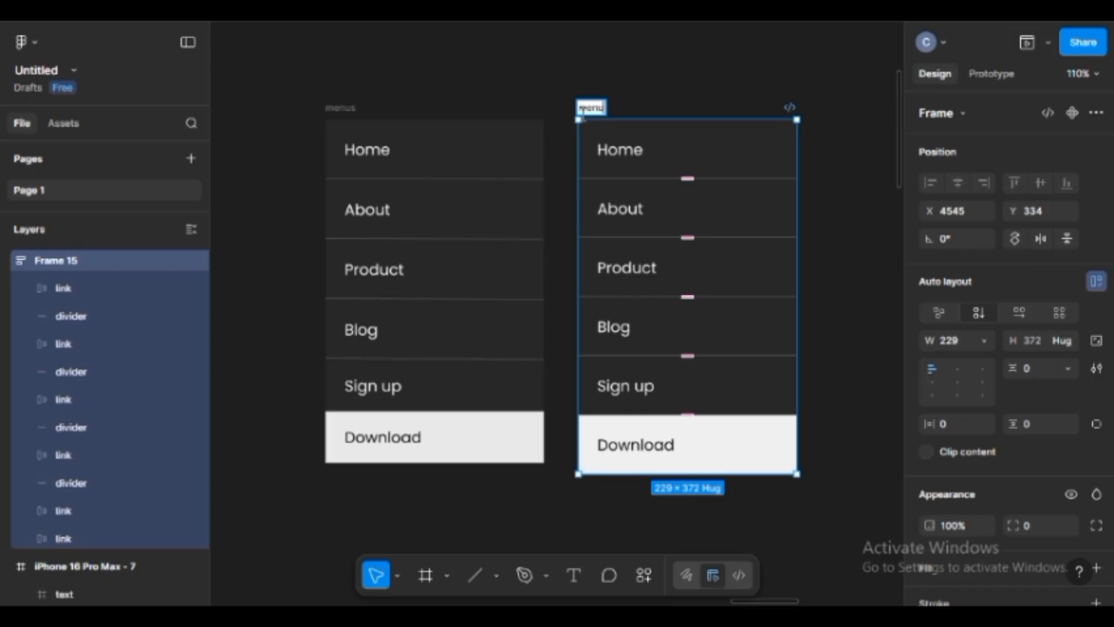
{"action": "key", "text": "Return"}
{"action": "scroll", "coordinate": [672, 57], "scroll_direction": "down", "scroll_amount": 3}
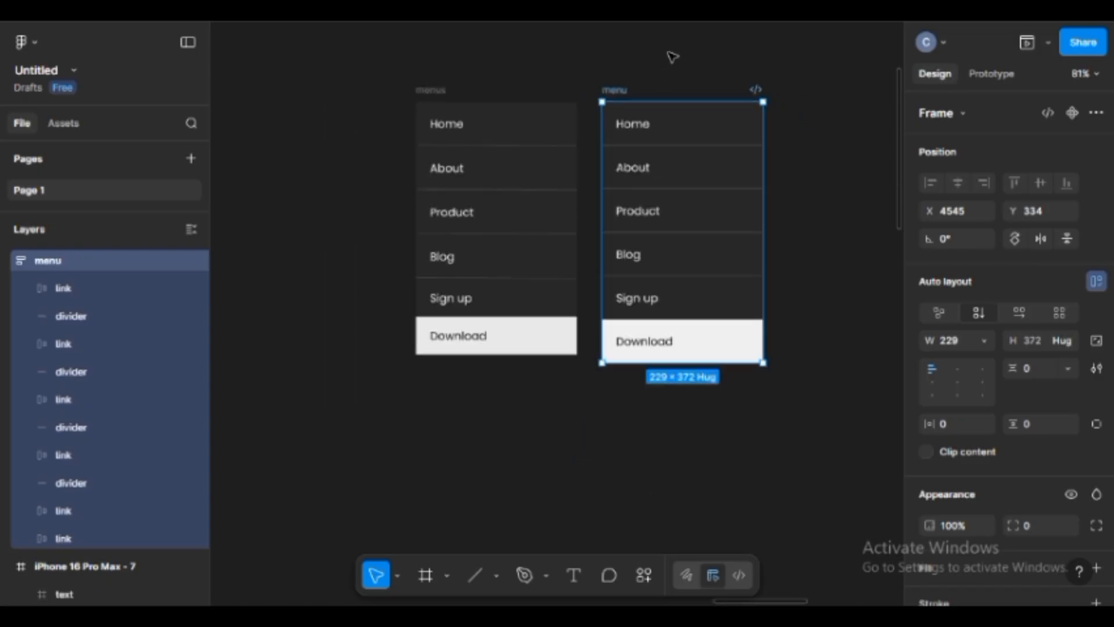
{"action": "left_click", "coordinate": [436, 94]}
{"action": "key", "text": "Delete"}
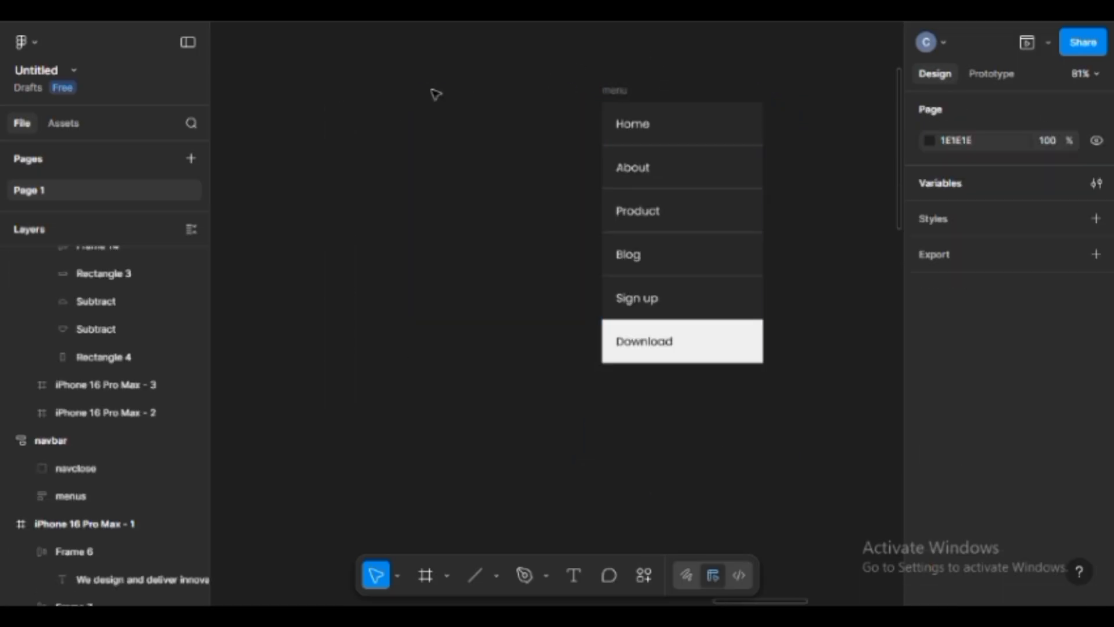
Examine how the navclose icon in the reference navbar is built from its component lines
{"action": "left_click_drag", "start_coordinate": [351, 100], "coordinate": [582, 231]}
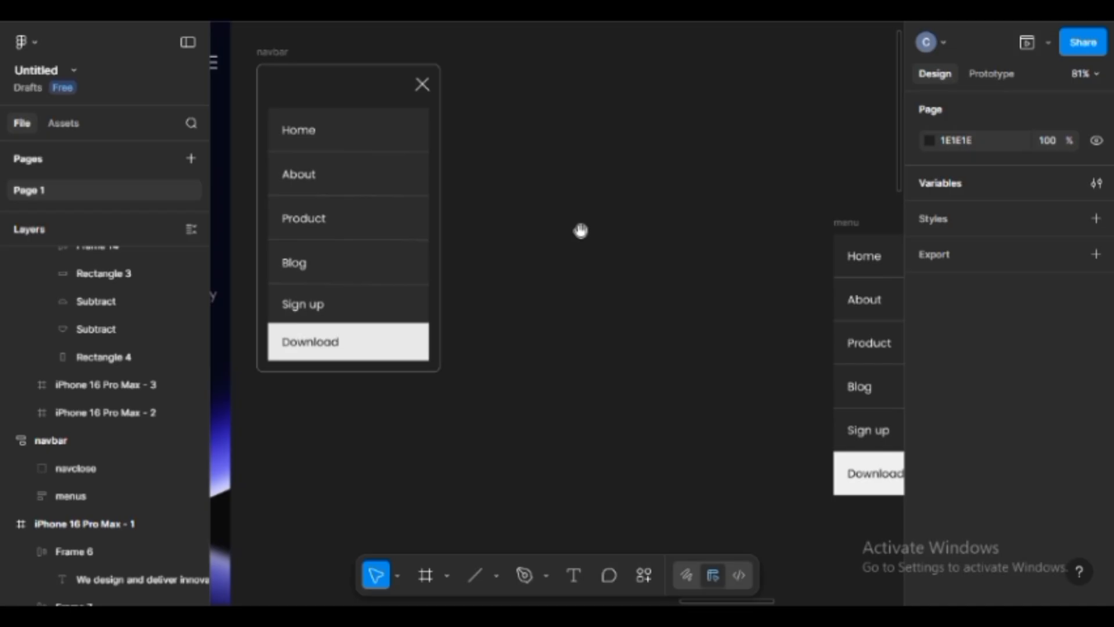
{"action": "left_click", "coordinate": [424, 85]}
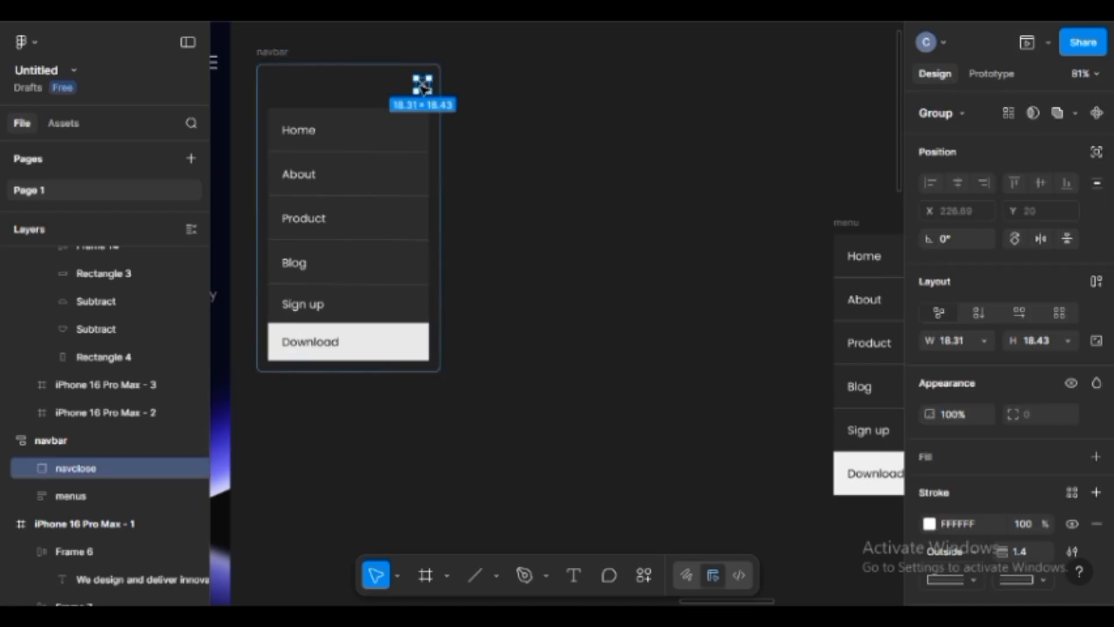
{"action": "double_click", "coordinate": [423, 84]}
{"action": "left_click", "coordinate": [620, 125]}
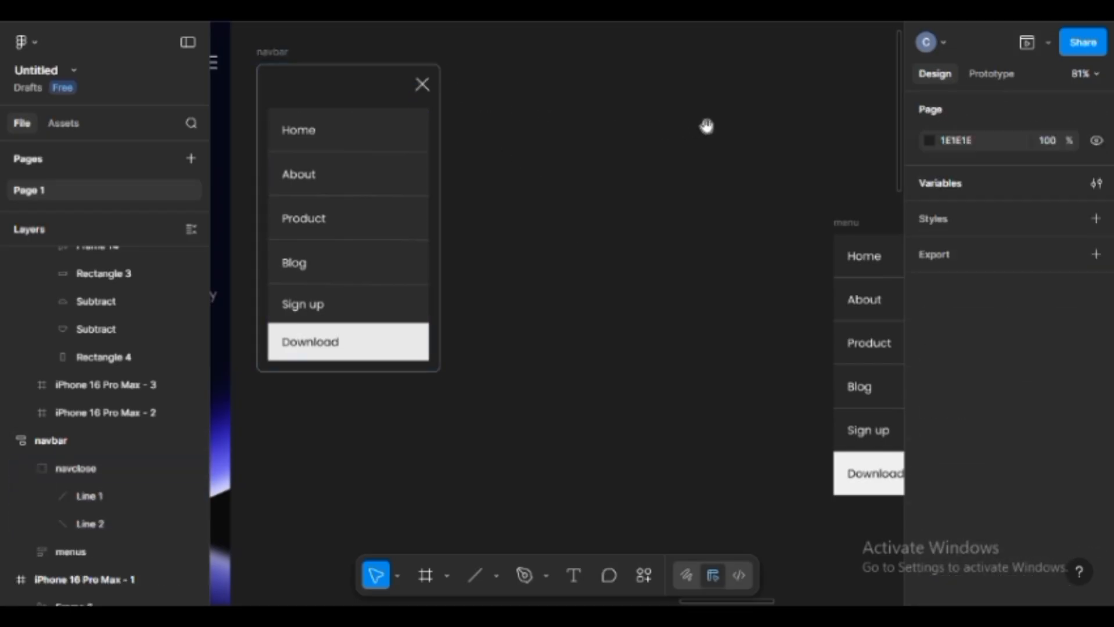
{"action": "mouse_move", "coordinate": [706, 126]}
{"action": "left_mouse_down"}
{"action": "mouse_move", "coordinate": [547, 102]}
{"action": "mouse_move", "coordinate": [604, 137]}
{"action": "mouse_move", "coordinate": [695, 138]}
{"action": "mouse_move", "coordinate": [705, 127]}
{"action": "left_mouse_up"}
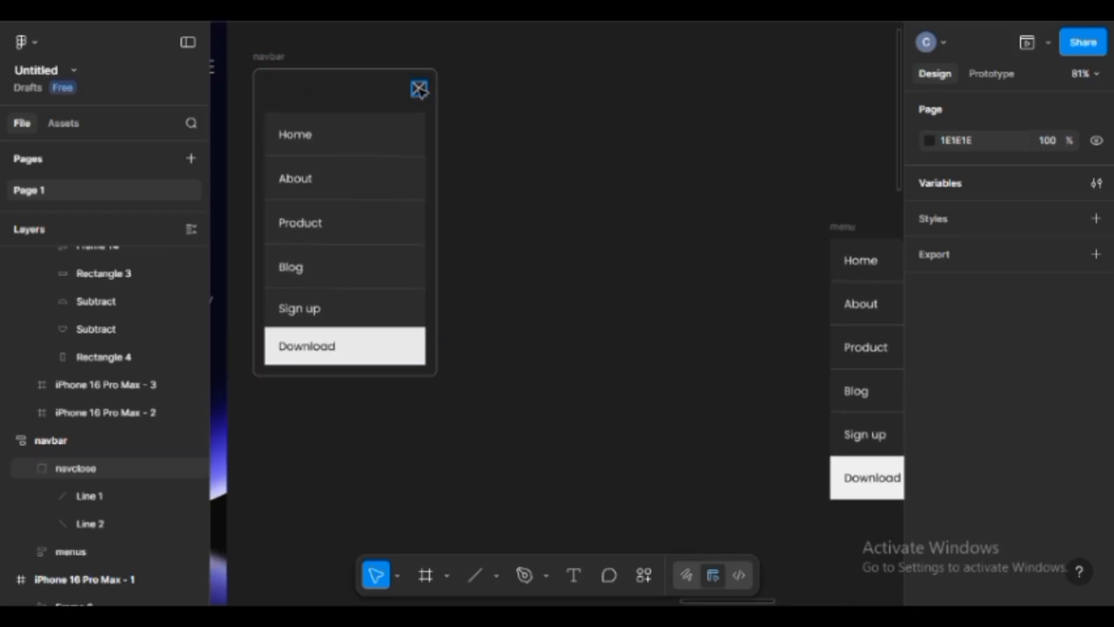
Start drawing a line in the empty area above the menu frame
{"action": "left_click_drag", "start_coordinate": [520, 119], "coordinate": [402, 82]}
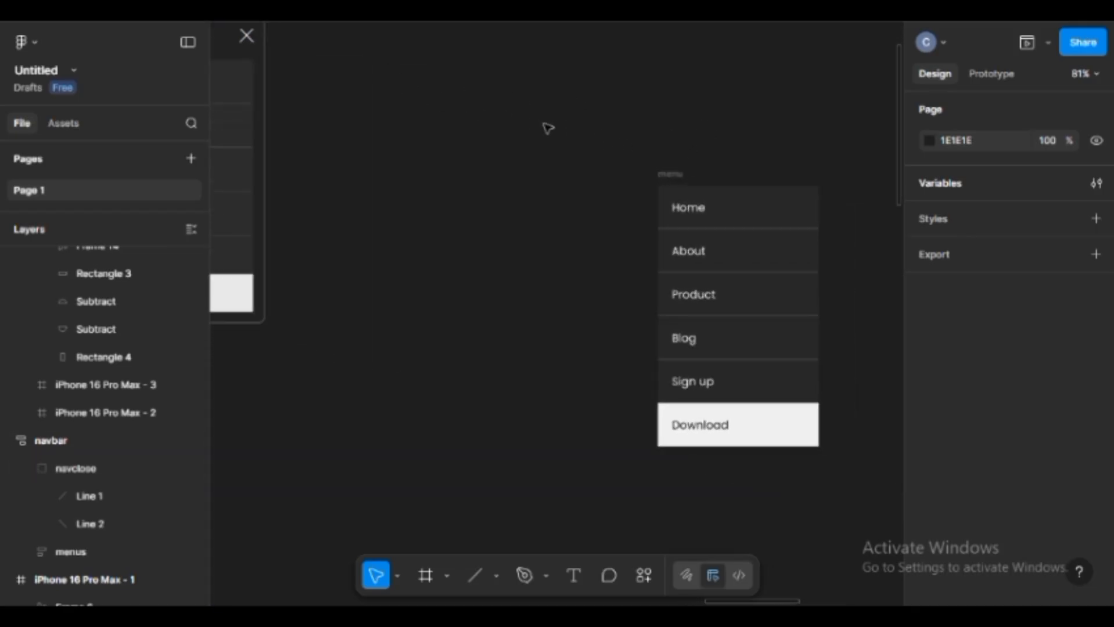
{"action": "left_click_drag", "start_coordinate": [604, 119], "coordinate": [532, 110]}
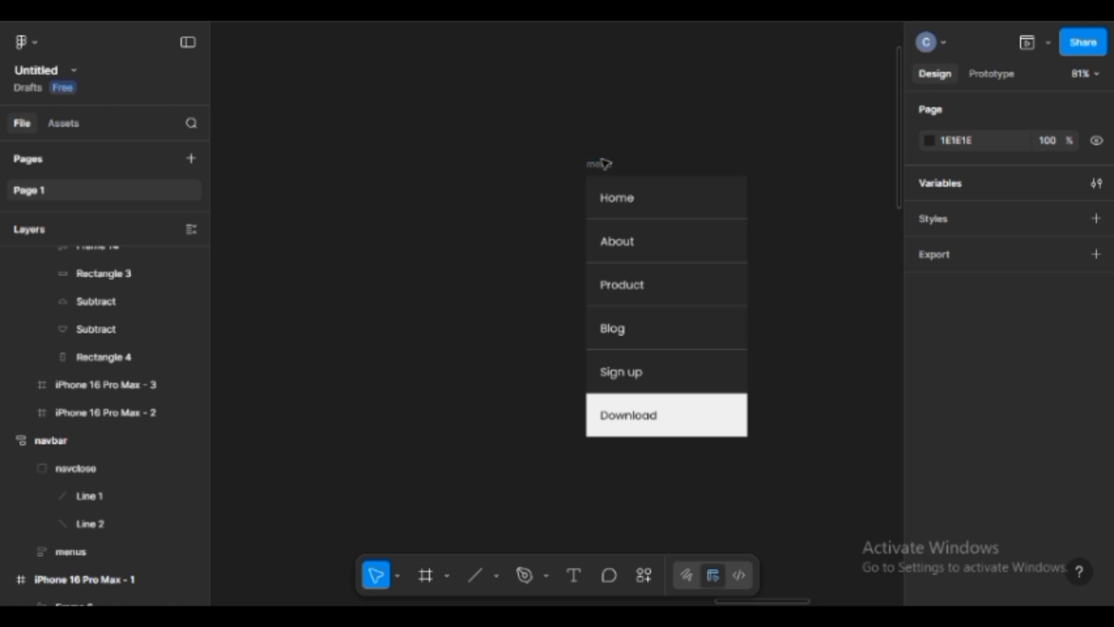
{"action": "scroll", "coordinate": [734, 156], "scroll_direction": "up", "scroll_amount": 5}
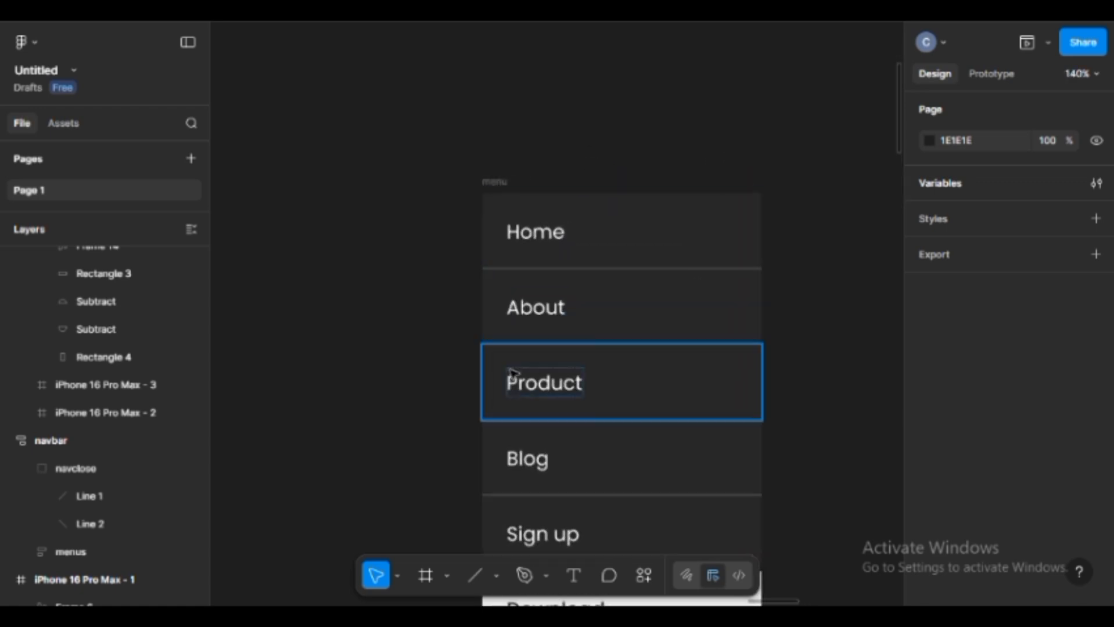
{"action": "left_click", "coordinate": [473, 575]}
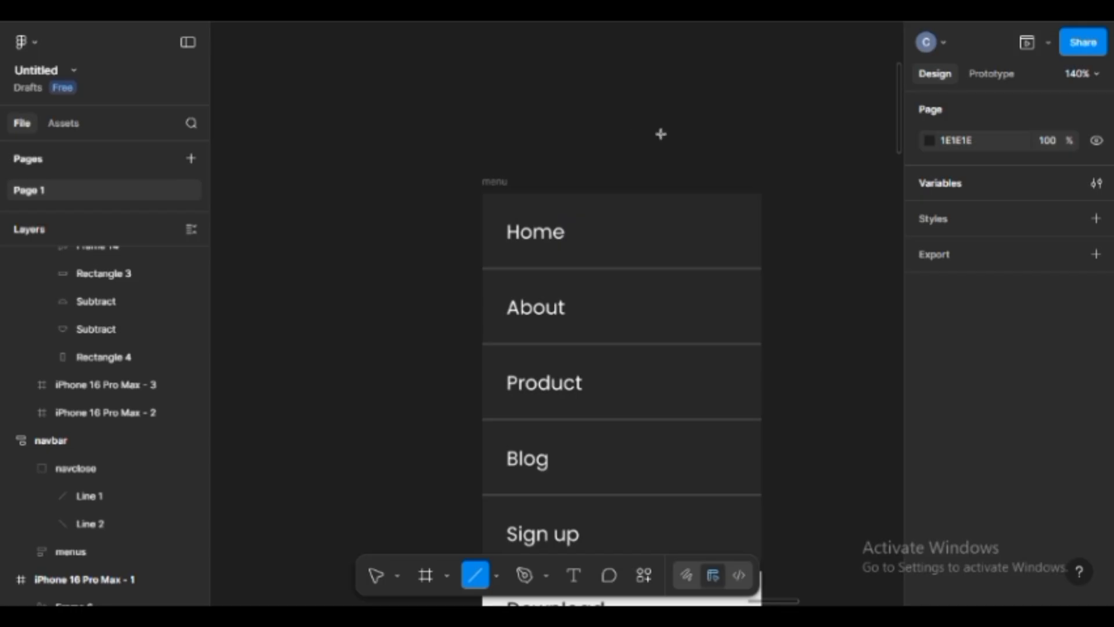
Draw a 28 px line at -45° above the menu frame and paste a copy of it
{"action": "mouse_move", "coordinate": [637, 134]}
{"action": "left_mouse_down"}
{"action": "mouse_move", "coordinate": [679, 134]}
{"action": "mouse_move", "coordinate": [657, 148]}
{"action": "mouse_move", "coordinate": [653, 182]}
{"action": "left_mouse_up"}
{"action": "scroll", "coordinate": [657, 149], "scroll_direction": "up", "scroll_amount": 6}
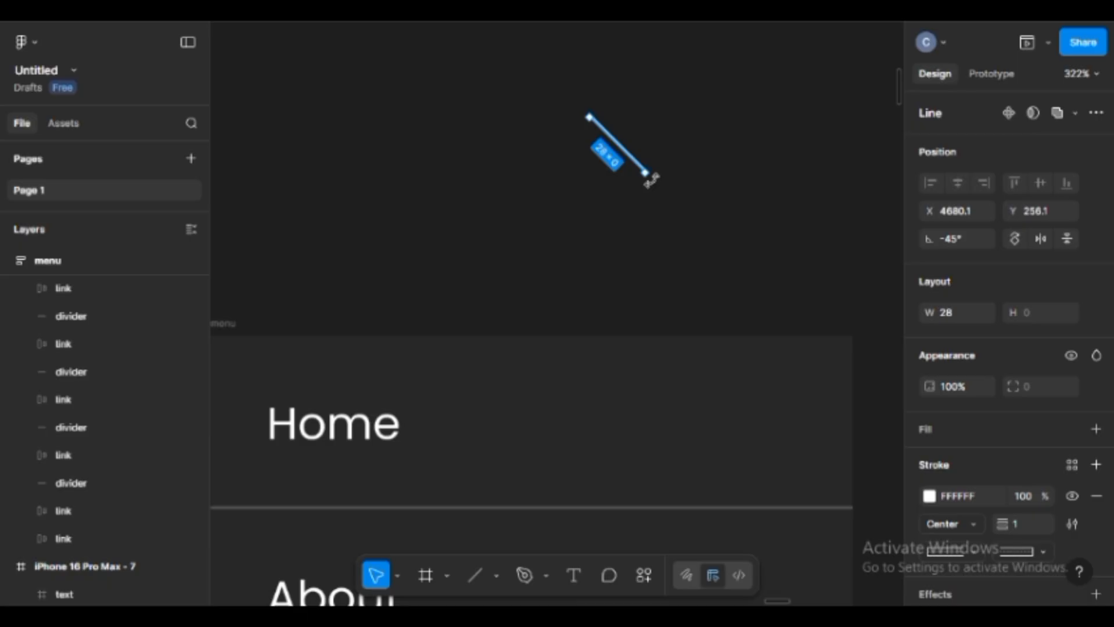
{"action": "right_click", "coordinate": [632, 161]}
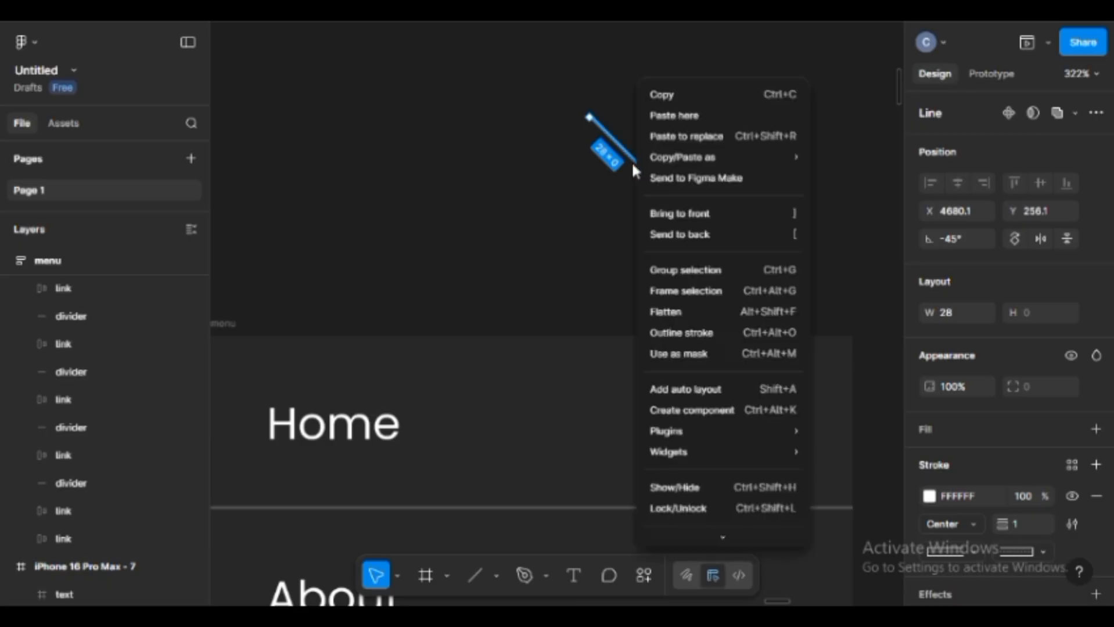
{"action": "left_click", "coordinate": [673, 99]}
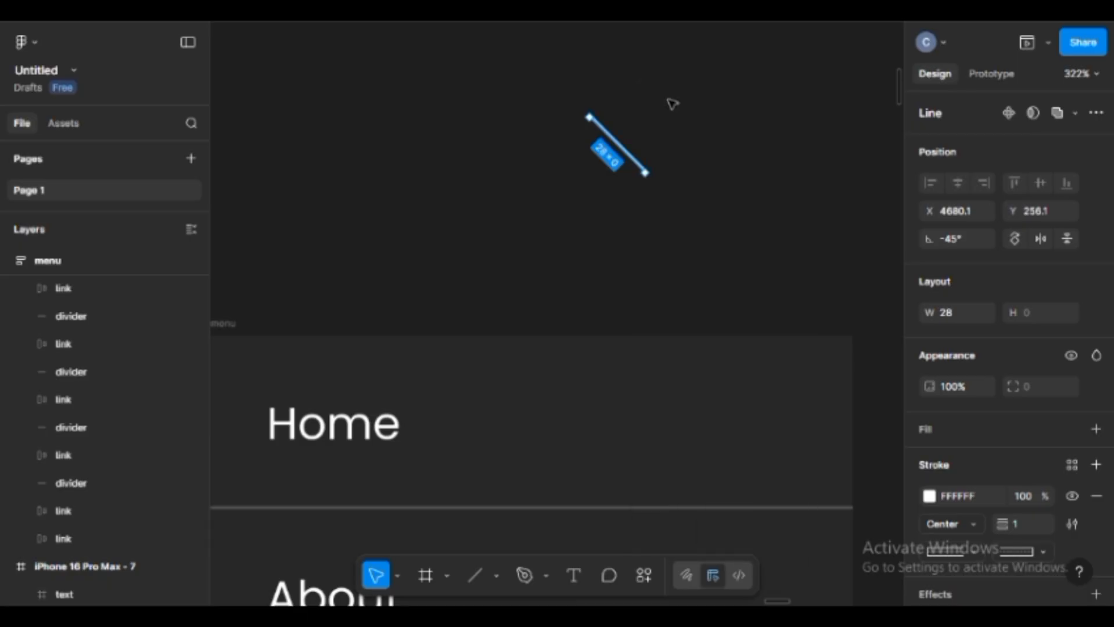
{"action": "right_click", "coordinate": [620, 142]}
{"action": "left_click", "coordinate": [654, 116]}
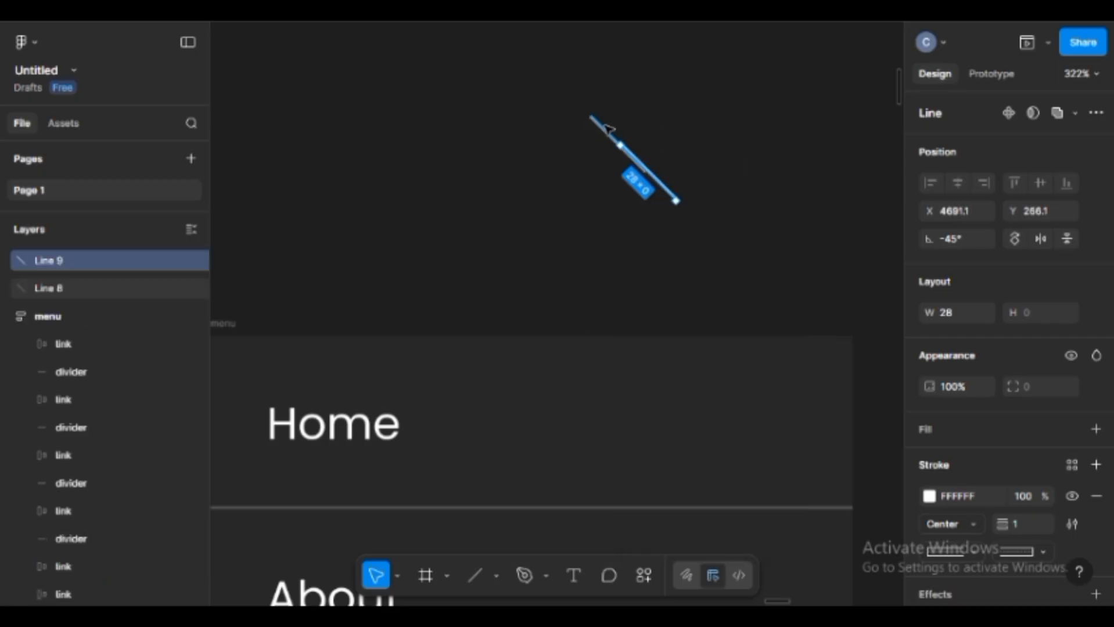
Align the two diagonal lines with each other on their vertical and horizontal centers
{"action": "left_click", "coordinate": [608, 129], "text": "shift"}
{"action": "left_click", "coordinate": [1039, 180]}
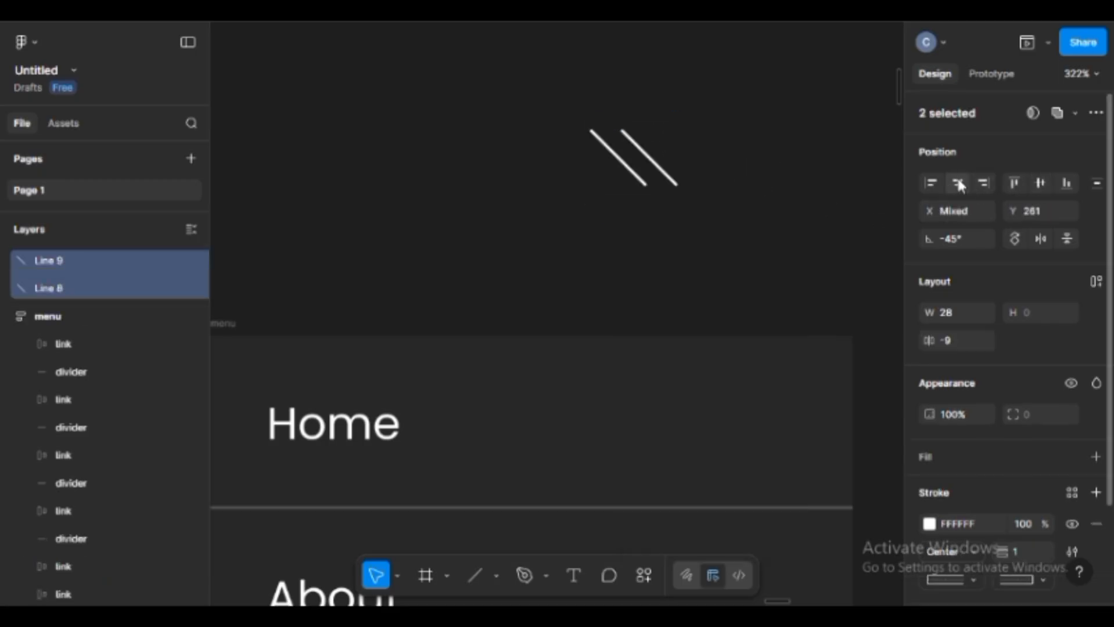
{"action": "left_click", "coordinate": [957, 183]}
{"action": "left_click", "coordinate": [676, 137]}
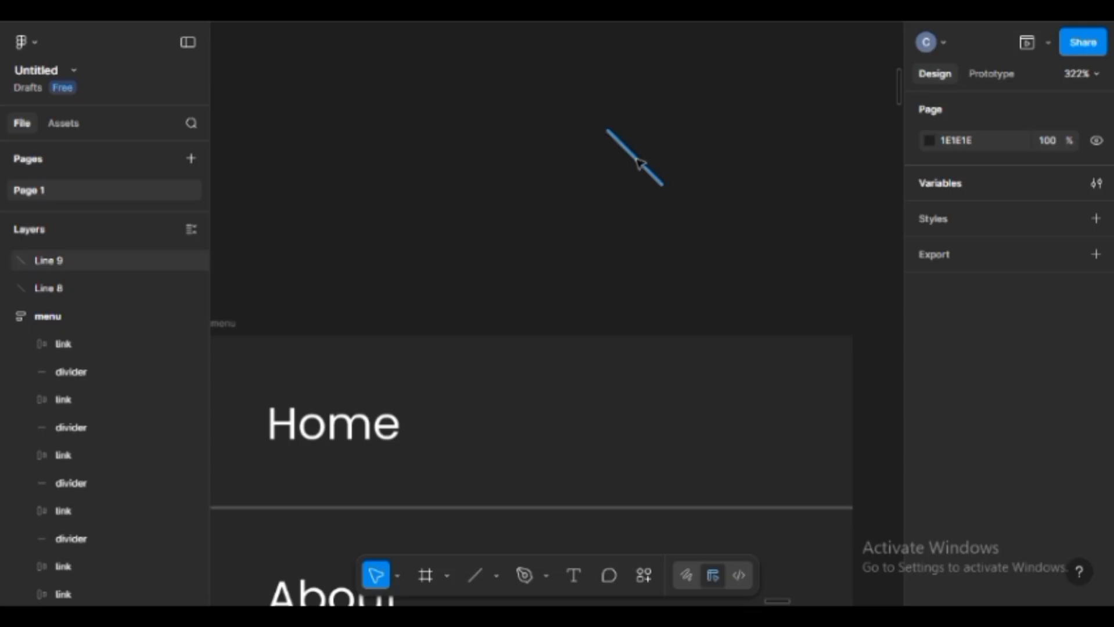
Rotate the upper of the two overlapping lines to 45° to form an X
{"action": "left_click", "coordinate": [636, 160]}
{"action": "left_click_drag", "start_coordinate": [671, 183], "coordinate": [664, 123]}
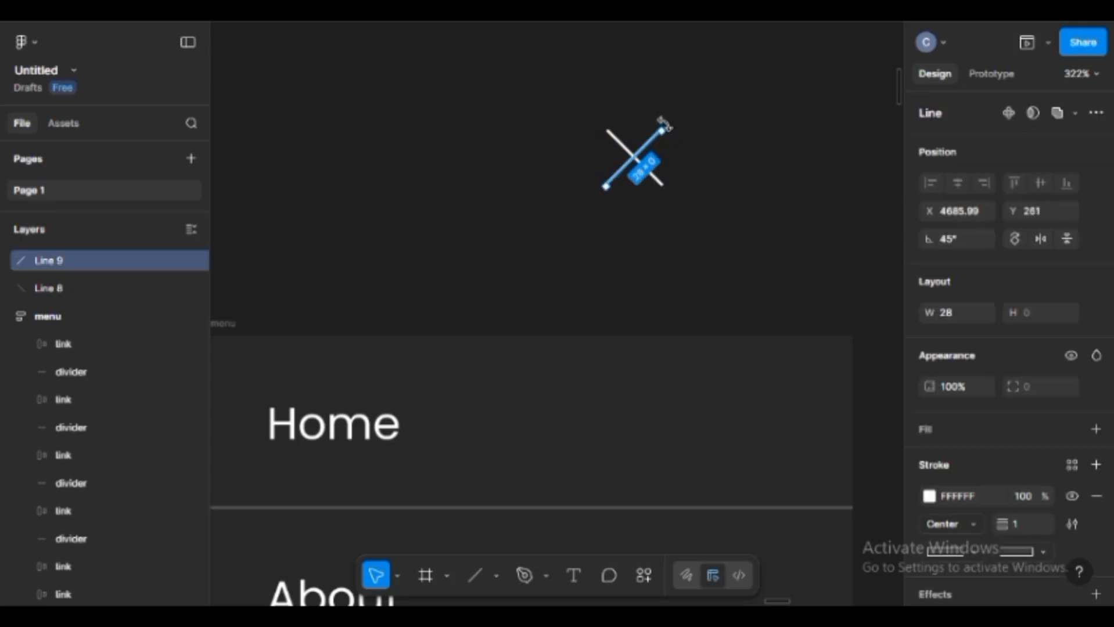
{"action": "left_click", "coordinate": [720, 128]}
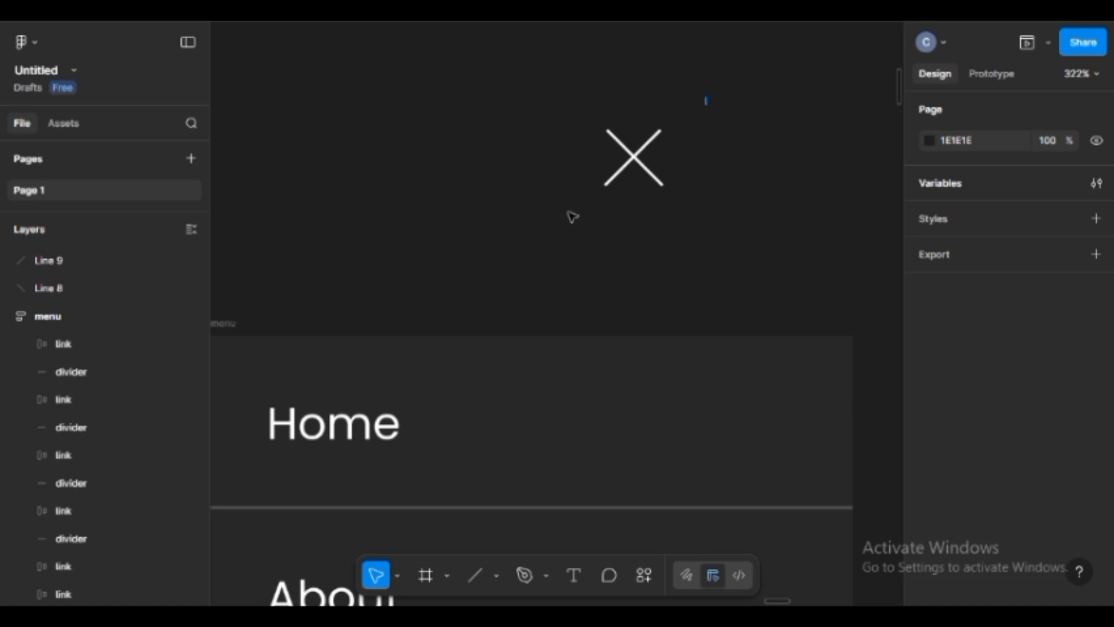
Group the two crossed lines and name the group "close"
{"action": "left_click_drag", "start_coordinate": [573, 217], "coordinate": [574, 216]}
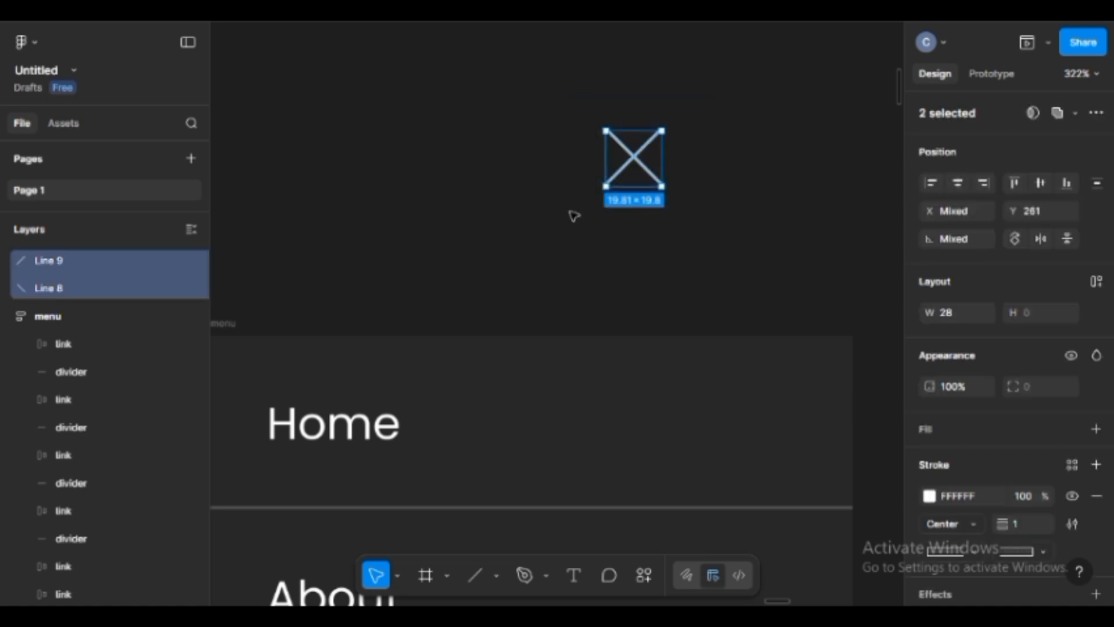
{"action": "right_click", "coordinate": [133, 254]}
{"action": "left_click", "coordinate": [185, 250]}
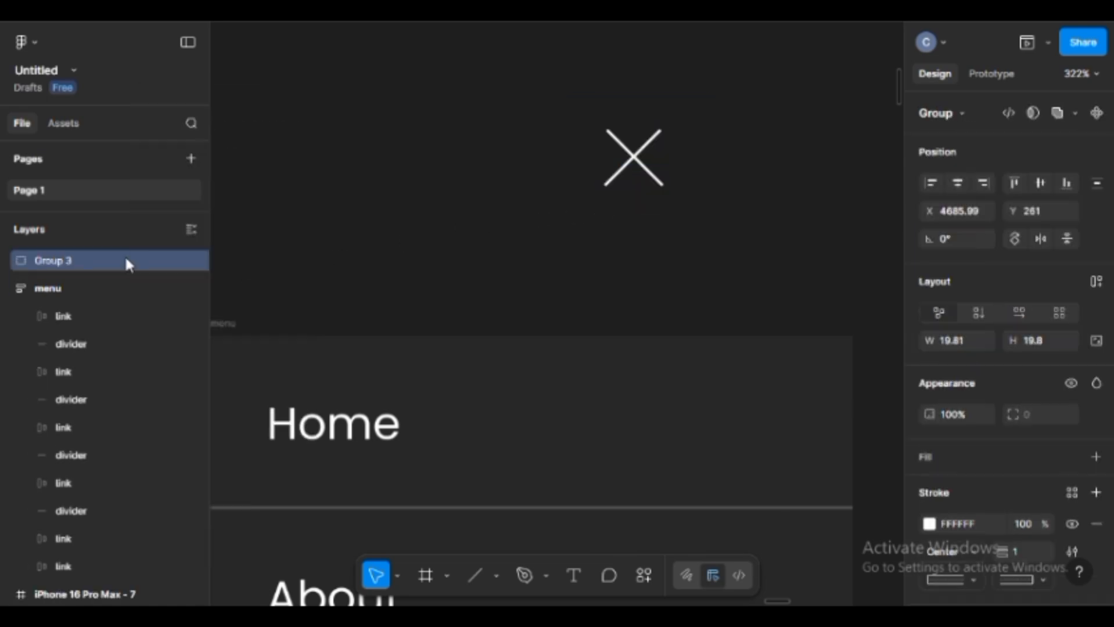
{"action": "double_click", "coordinate": [124, 257]}
{"action": "type", "text": "close"}
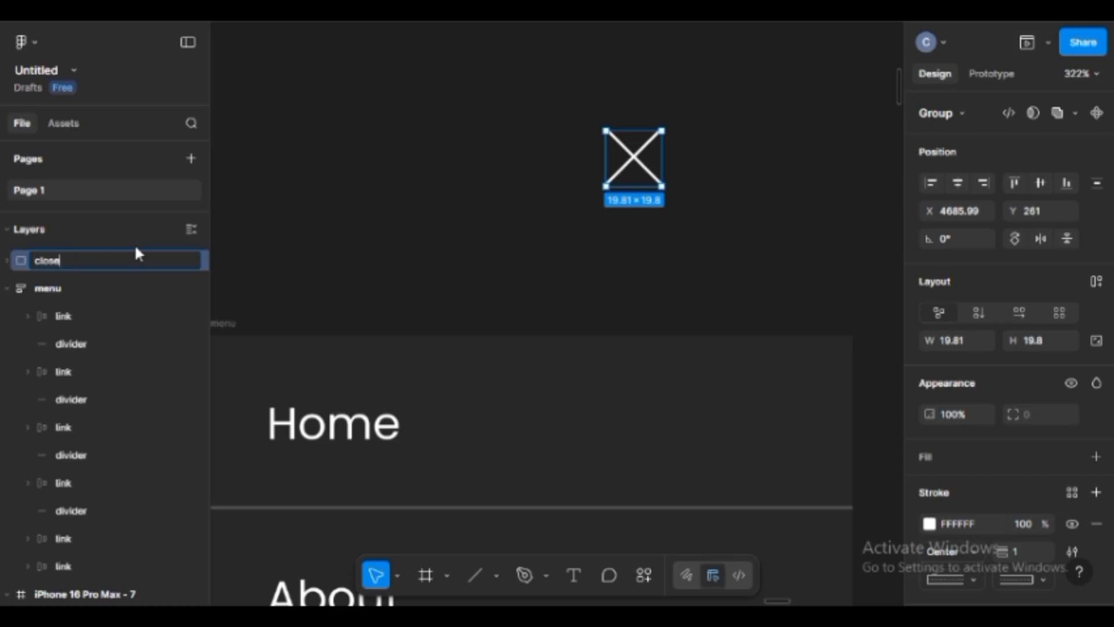
{"action": "key", "text": "Return"}
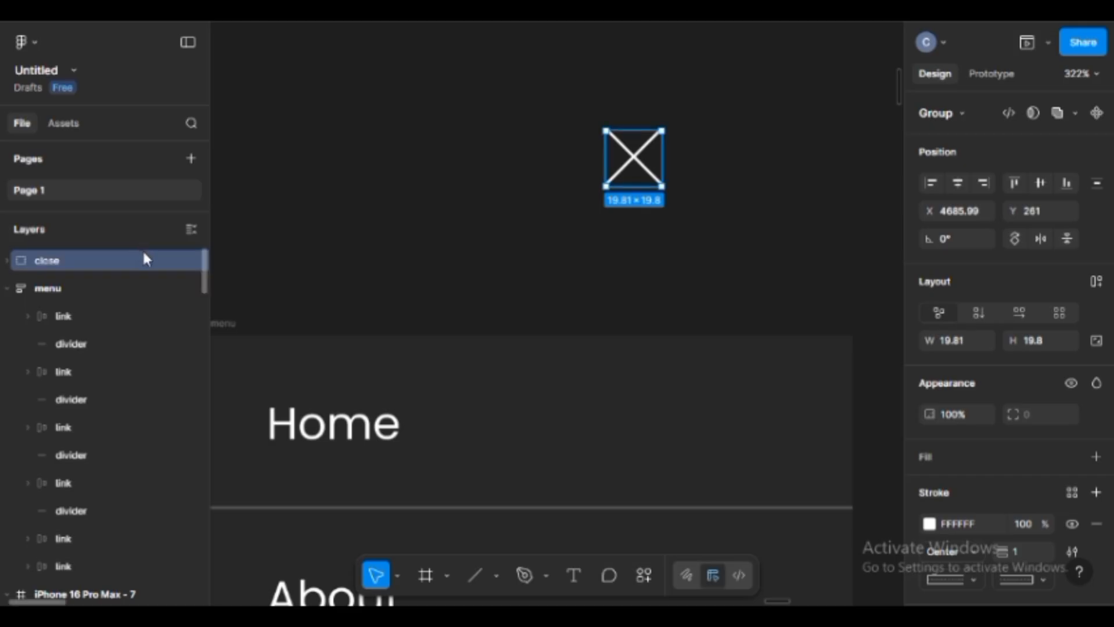
Extend the name of the crossed-lines group to "close icon"
{"action": "double_click", "coordinate": [143, 249]}
{"action": "type", "text": "v"}
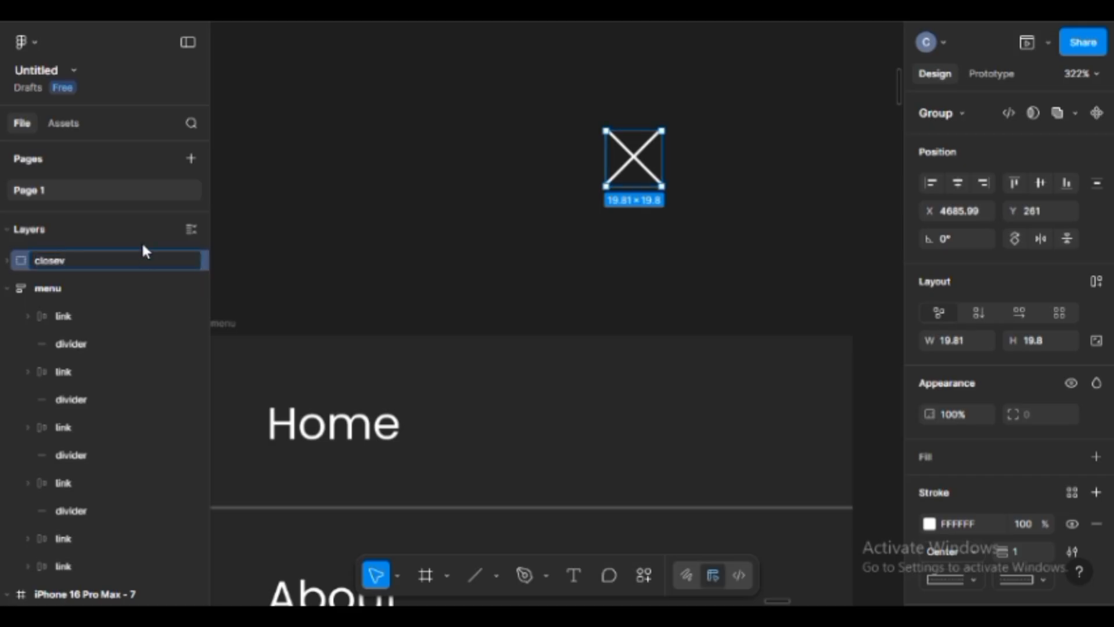
{"action": "key", "text": "BackSpace"}
{"action": "type", "text": "icon"}
{"action": "key", "text": "Return"}
{"action": "left_click", "coordinate": [706, 143]}
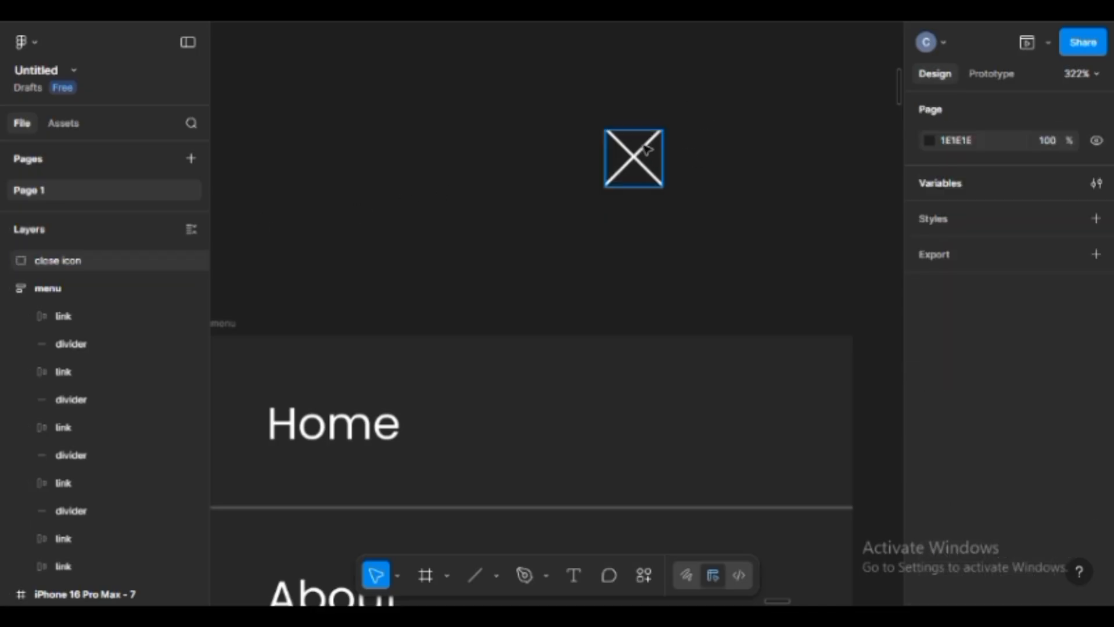
{"action": "scroll", "coordinate": [614, 166], "scroll_direction": "down", "scroll_amount": 3, "text": "ctrl"}
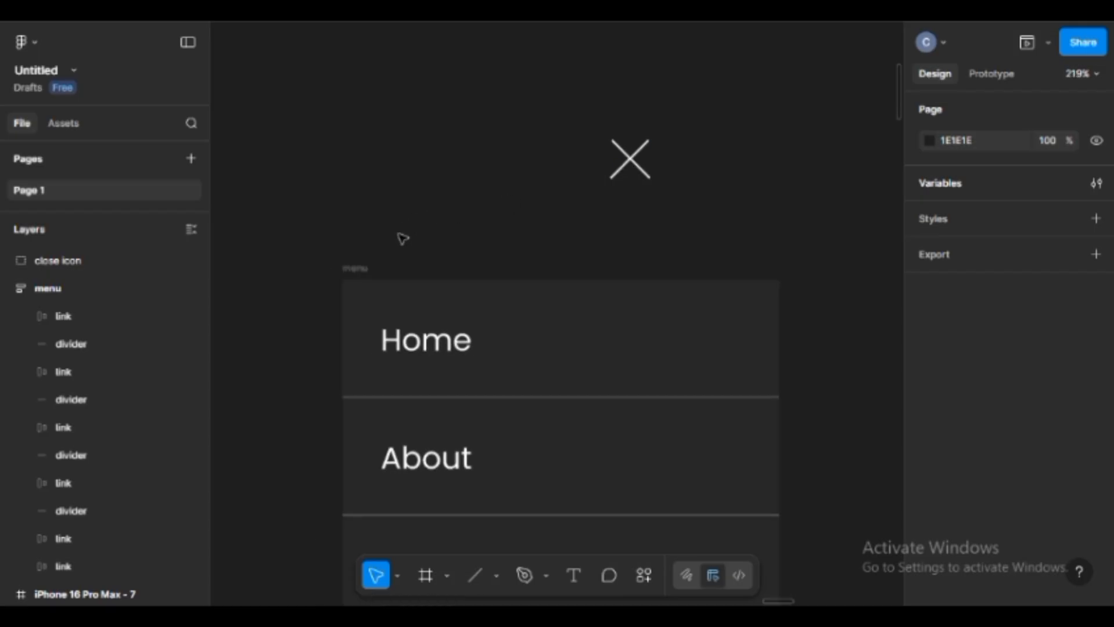
{"action": "left_click", "coordinate": [365, 270]}
{"action": "right_click", "coordinate": [363, 267]}
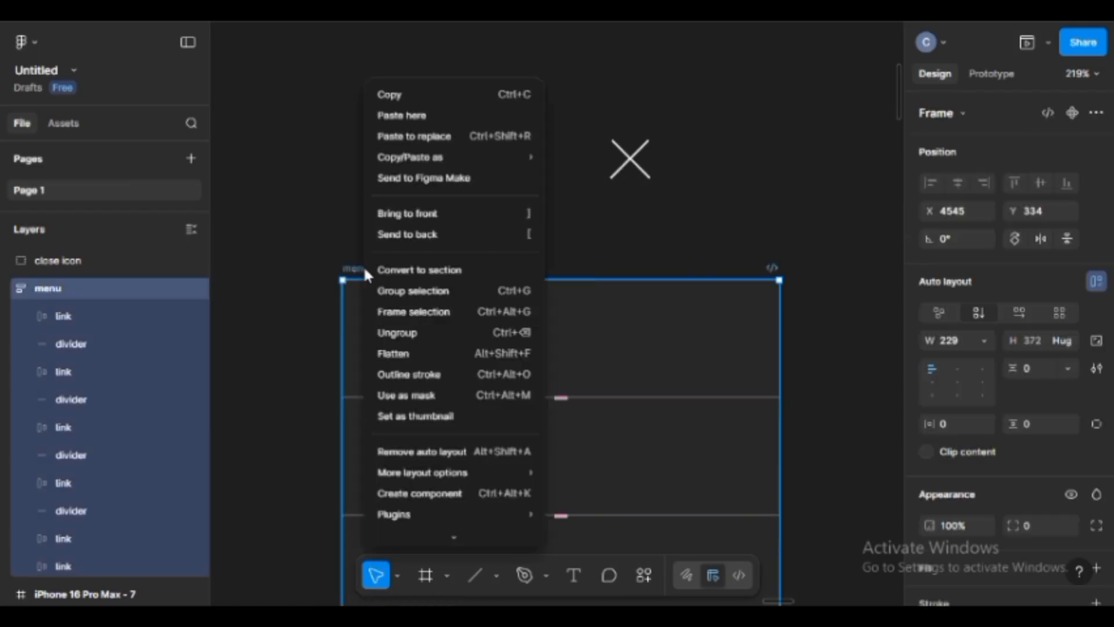
{"action": "left_click", "coordinate": [557, 169]}
Move the close icon just above the right end of the menu frame and wrap both in an auto layout frame
{"action": "left_click", "coordinate": [616, 146]}
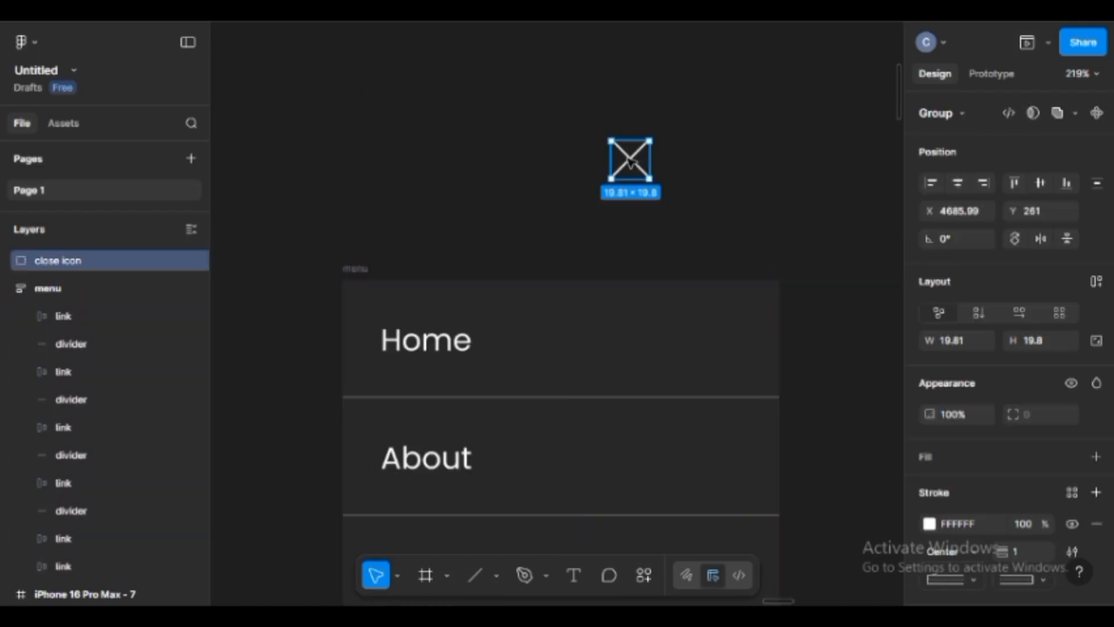
{"action": "left_click_drag", "start_coordinate": [652, 167], "coordinate": [770, 246]}
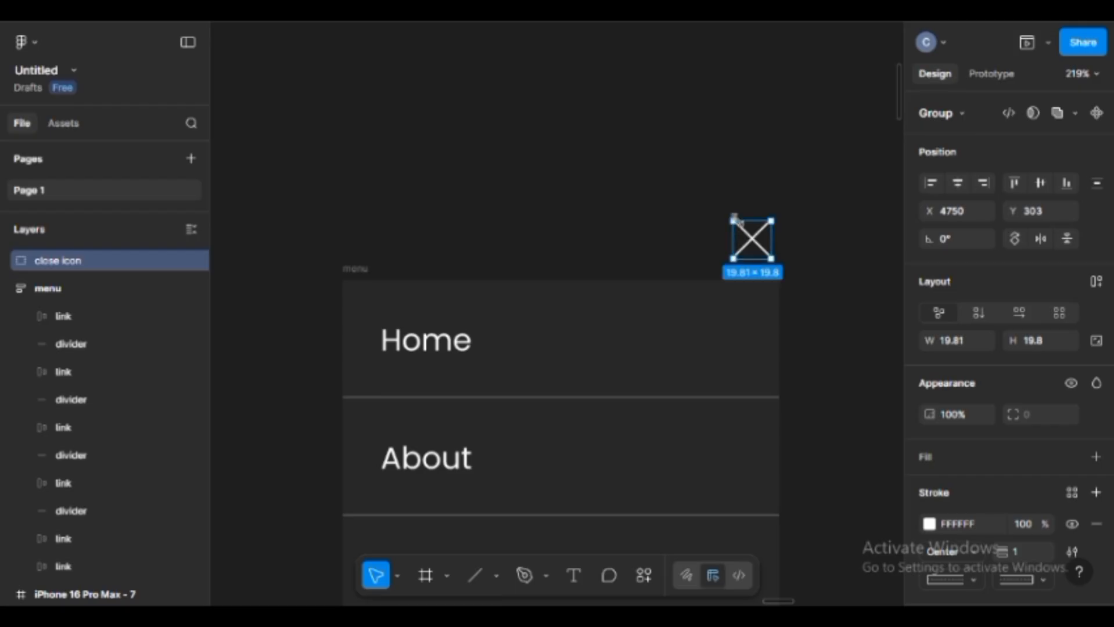
{"action": "scroll", "coordinate": [735, 197], "scroll_direction": "down", "scroll_amount": 1}
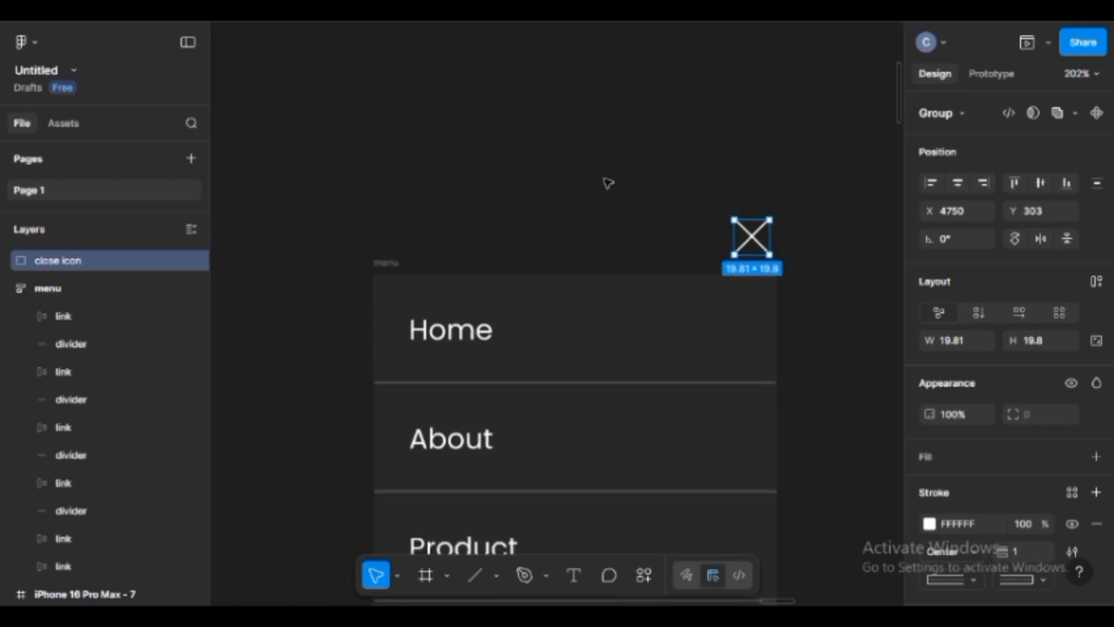
{"action": "left_click", "coordinate": [378, 264], "text": "shift"}
{"action": "right_click", "coordinate": [383, 268]}
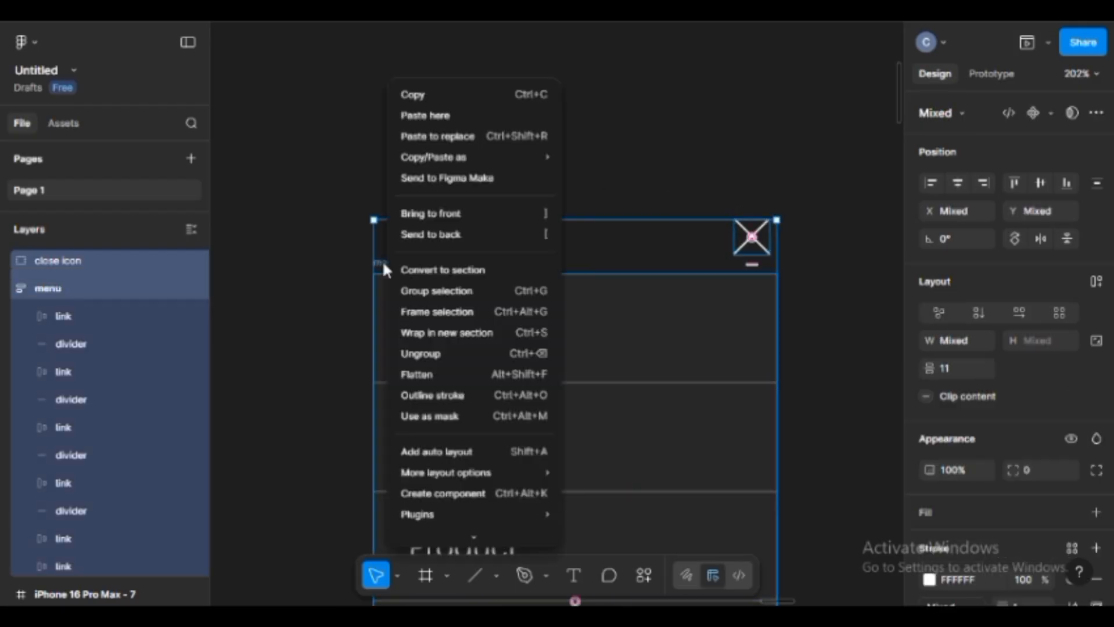
{"action": "left_click", "coordinate": [439, 451]}
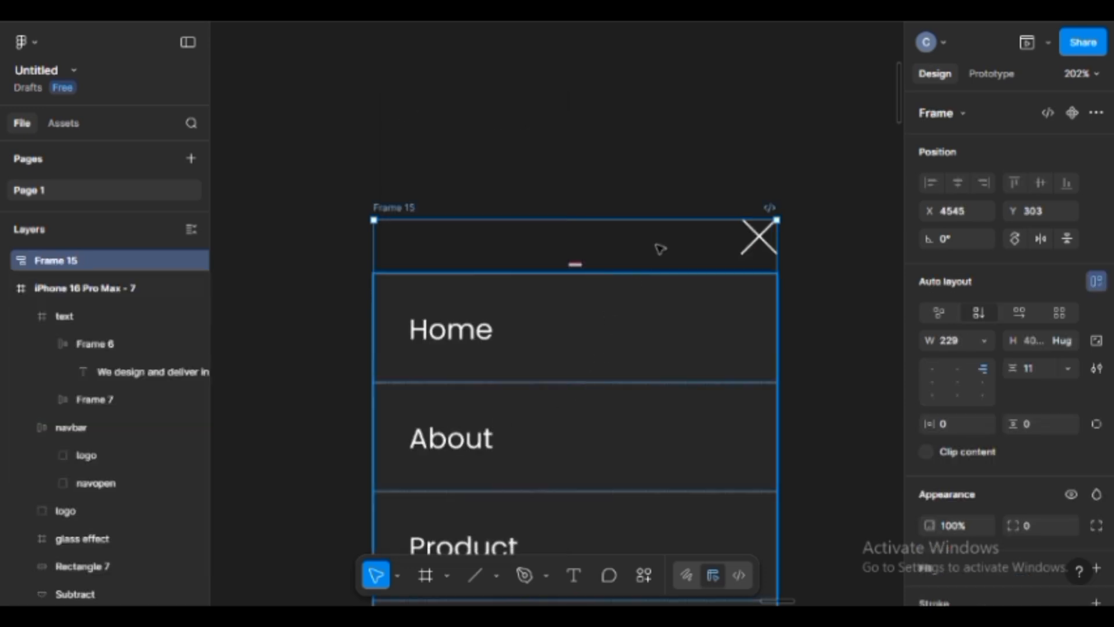
Set the new auto layout frame's horizontal and vertical padding to 16
{"action": "scroll", "coordinate": [721, 253], "scroll_direction": "down", "scroll_amount": 3}
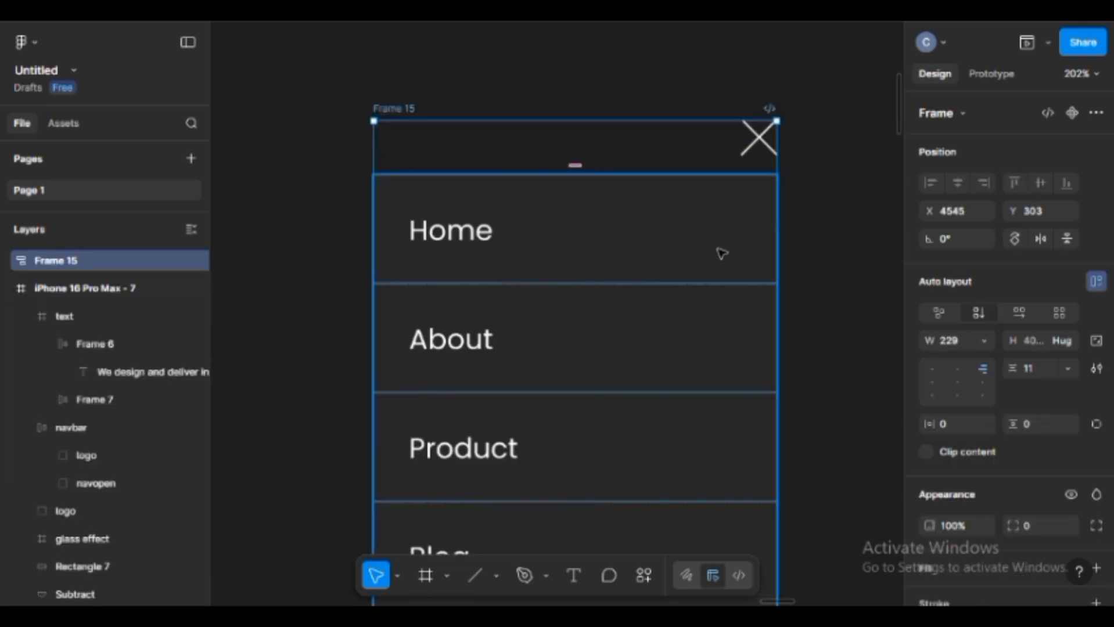
{"action": "left_click", "coordinate": [952, 419]}
{"action": "type", "text": "16"}
{"action": "key", "text": "Tab"}
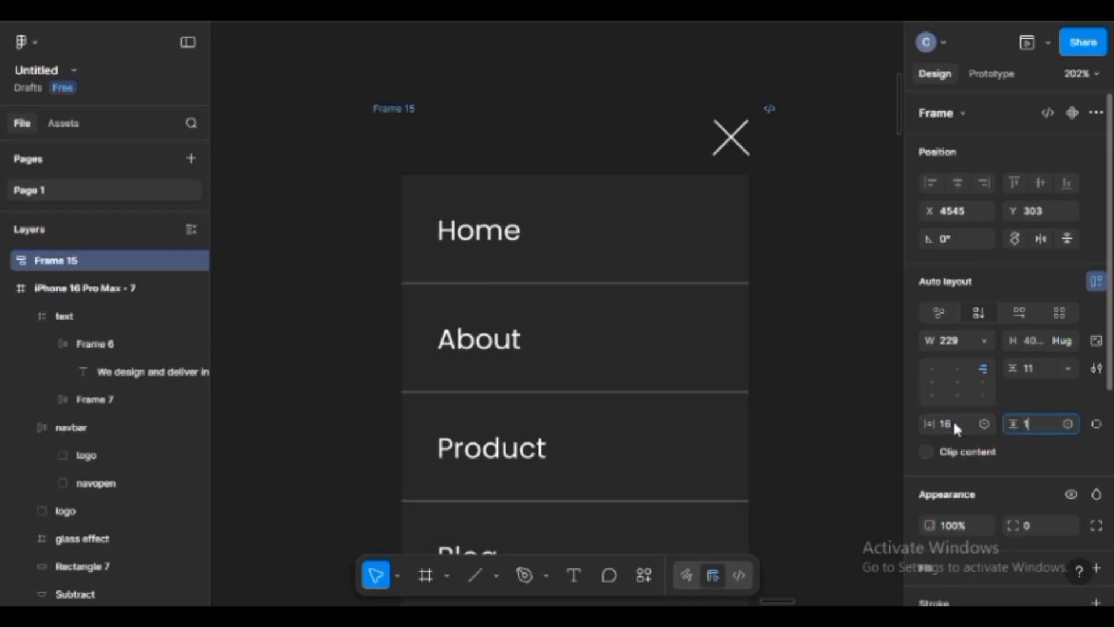
{"action": "type", "text": "16"}
{"action": "key", "text": "Return"}
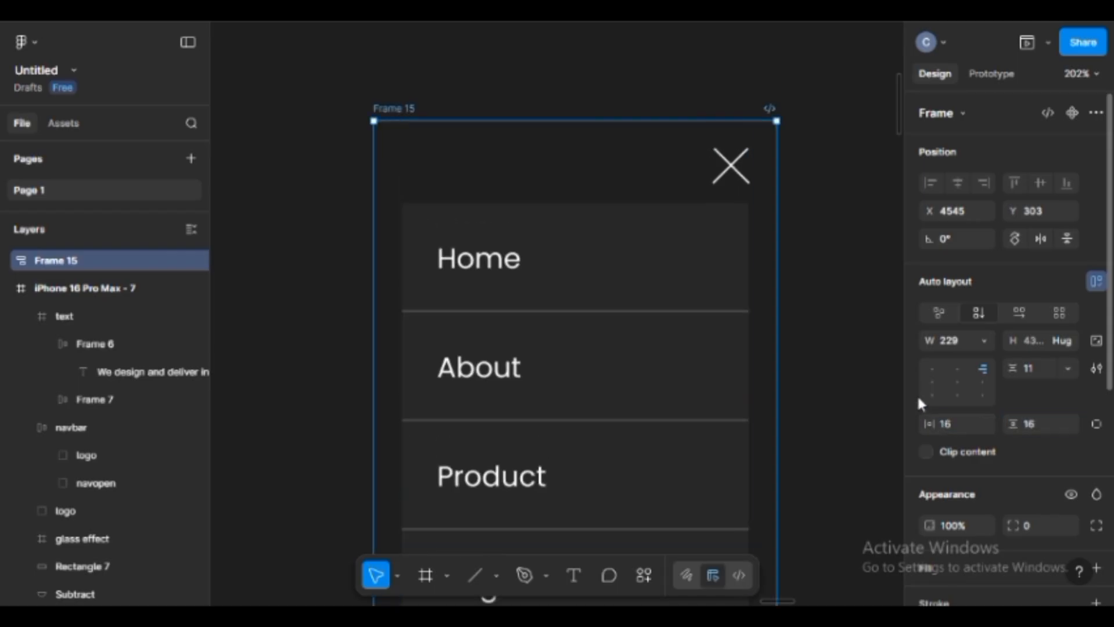
Add an FFFFFF stroke with 10% opacity to the frame holding the close icon and menu
{"action": "scroll", "coordinate": [923, 395], "scroll_direction": "down", "scroll_amount": 5}
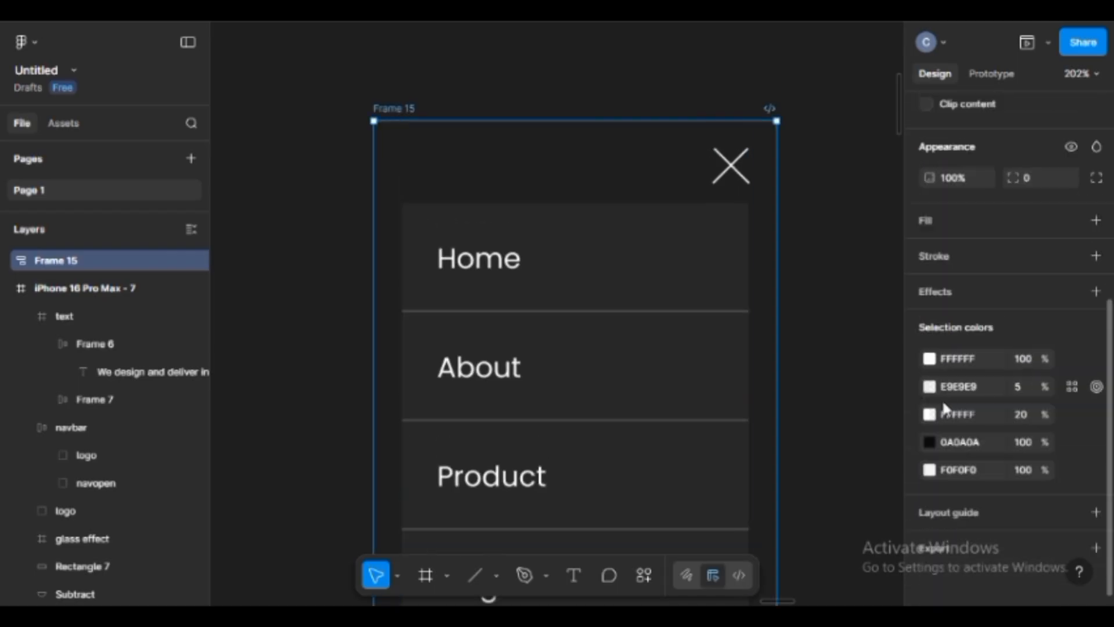
{"action": "left_click", "coordinate": [973, 260]}
{"action": "left_click", "coordinate": [974, 281]}
{"action": "type", "text": "f"}
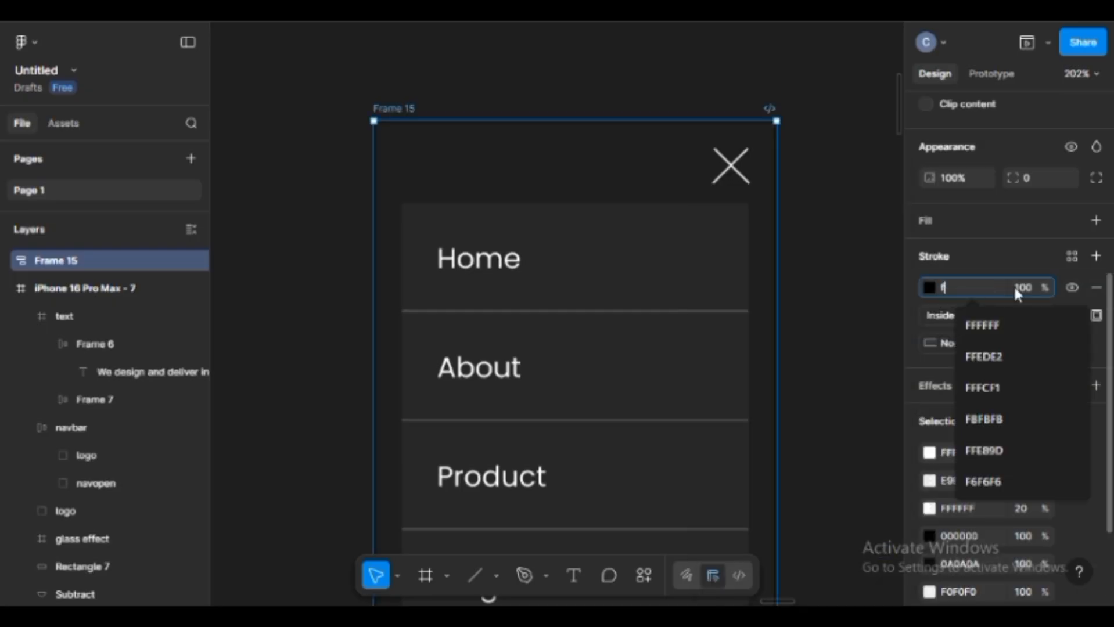
{"action": "left_click", "coordinate": [1021, 288]}
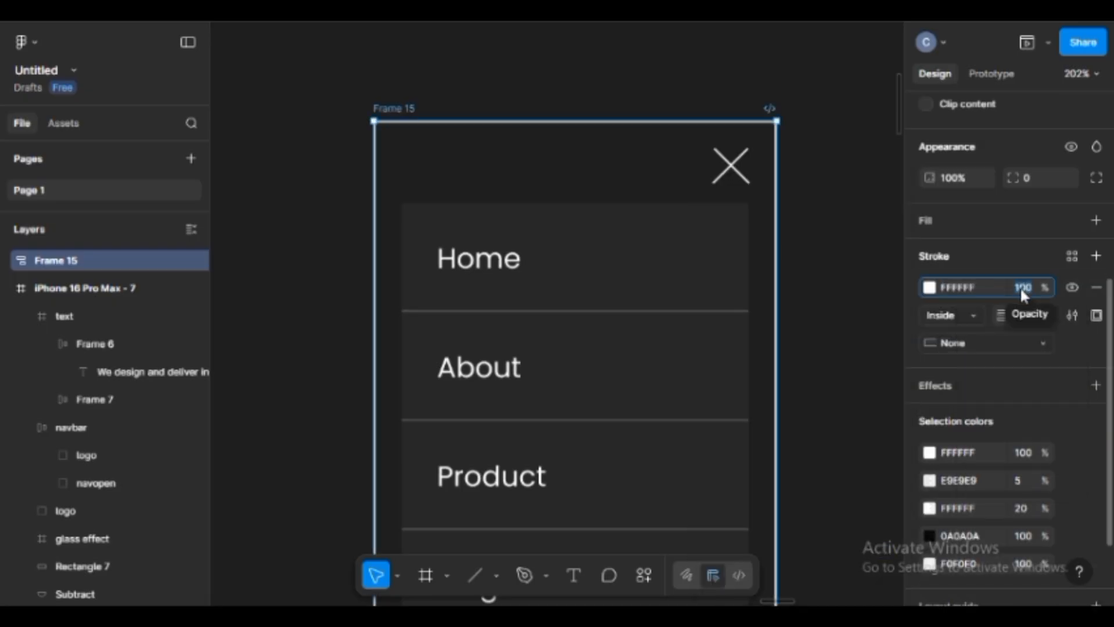
{"action": "type", "text": "1"}
{"action": "key", "text": "Return"}
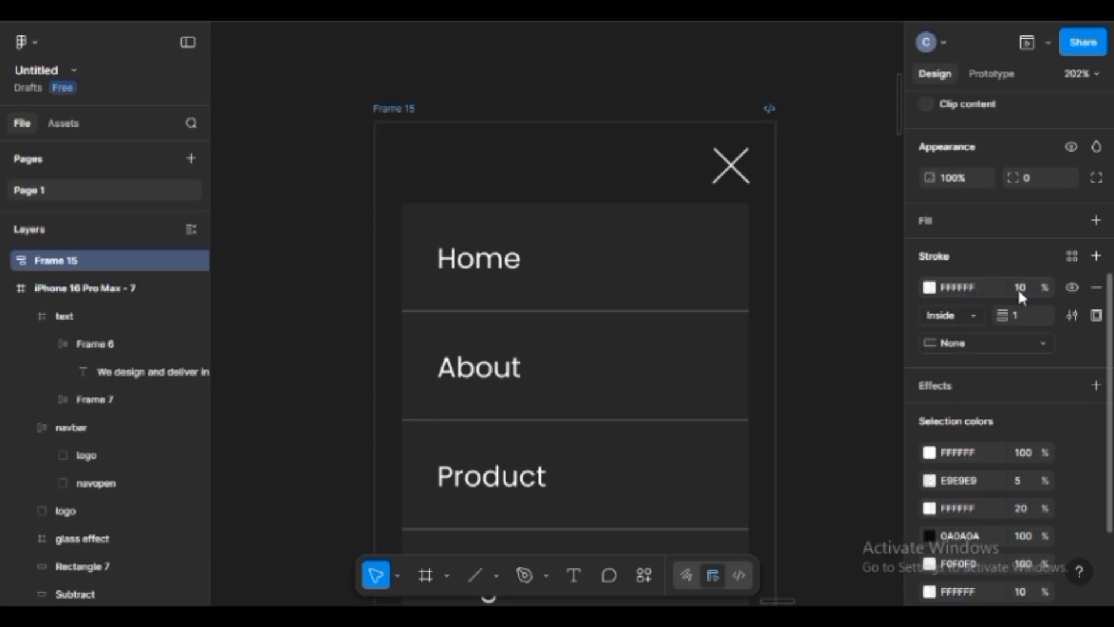
Set the outer frame's stroke position to Outside
{"action": "left_click", "coordinate": [962, 317]}
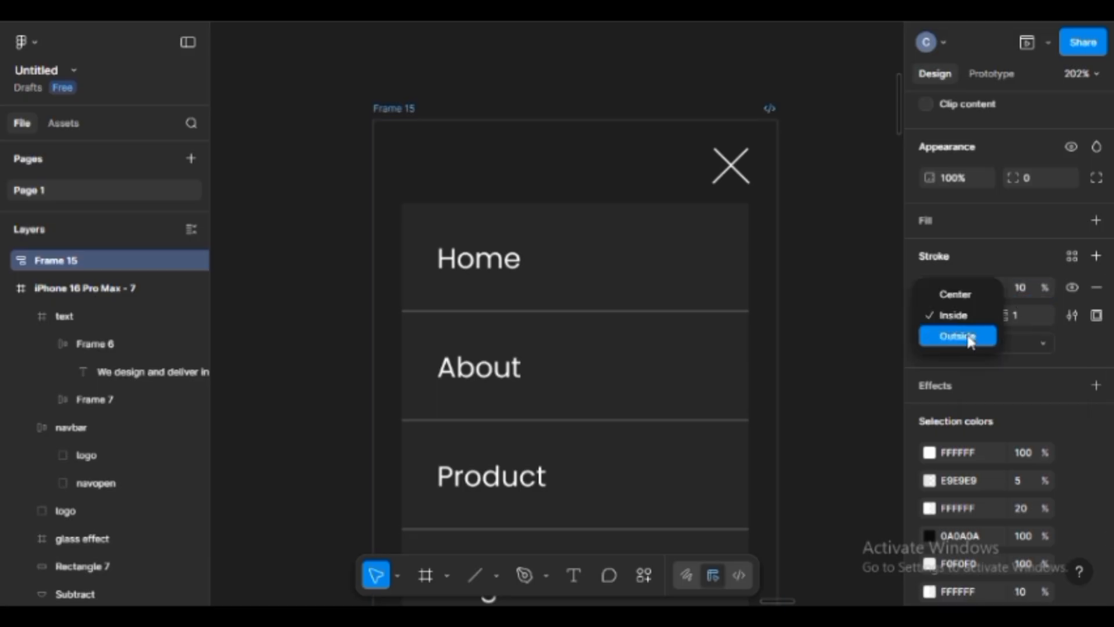
{"action": "left_click", "coordinate": [966, 336]}
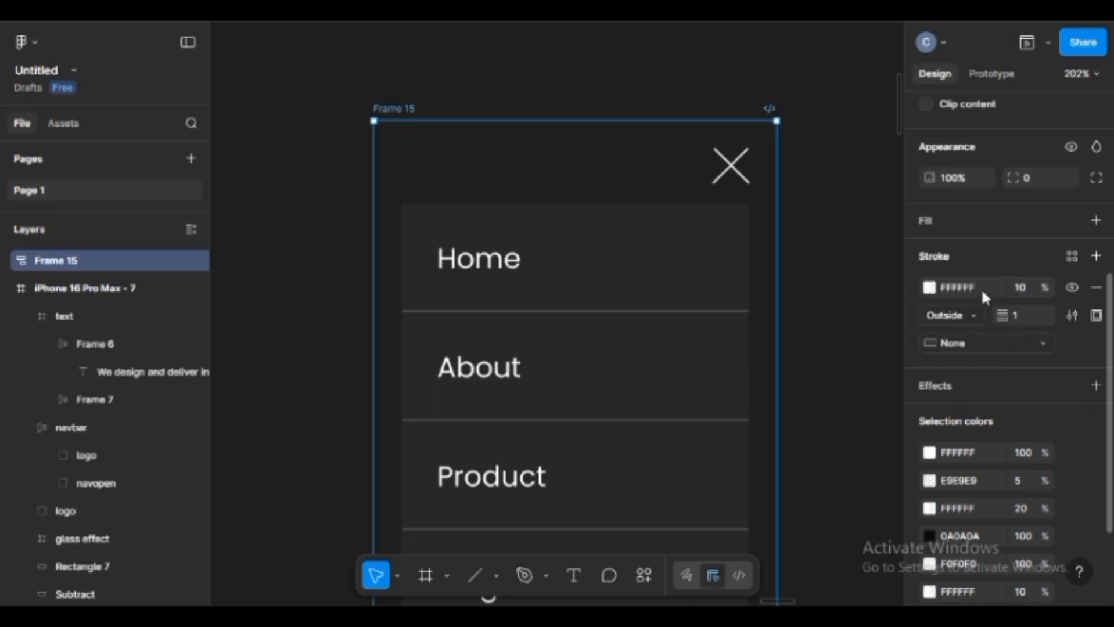
{"action": "left_click", "coordinate": [814, 211]}
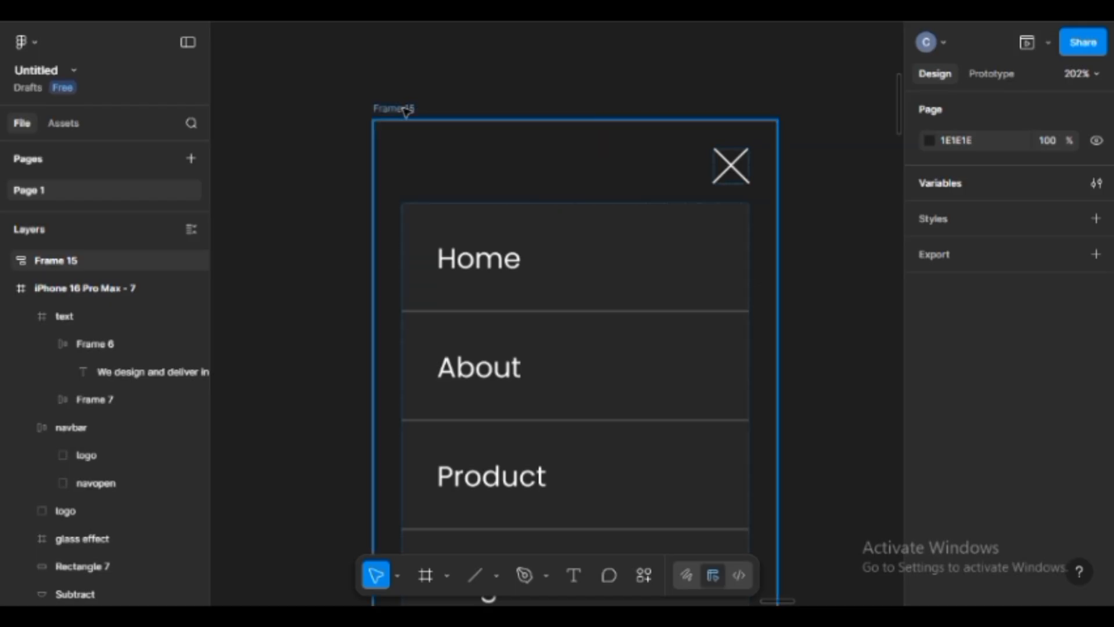
Set the opacity of the outer frame's stroke to 50% and keep the frame selected
{"action": "scroll", "coordinate": [1032, 416], "scroll_direction": "down", "scroll_amount": 4}
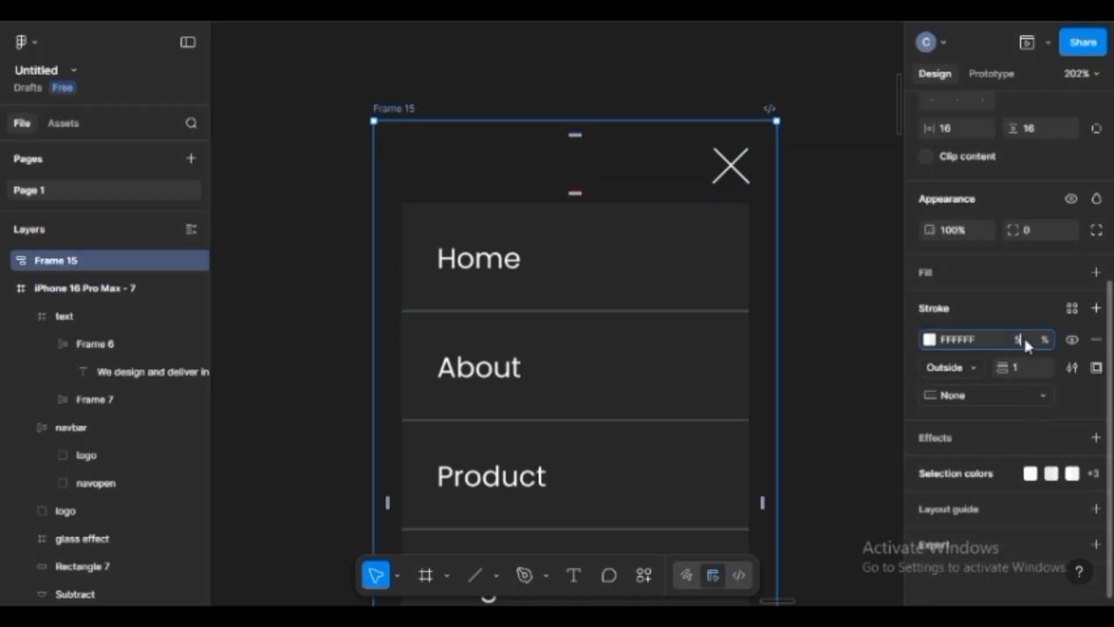
{"action": "left_click", "coordinate": [856, 223]}
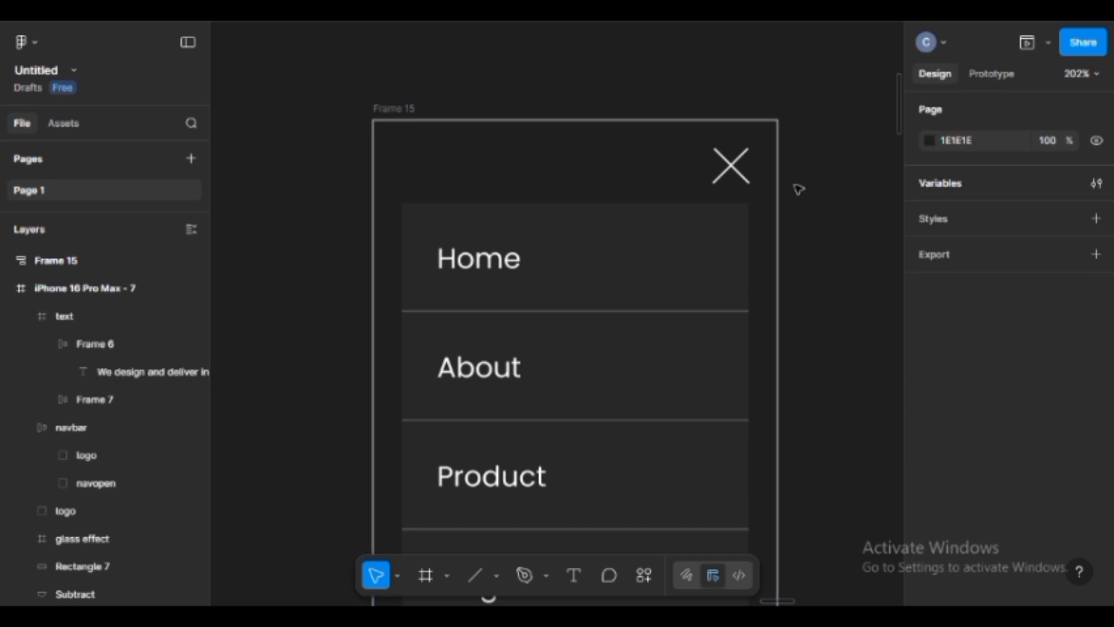
{"action": "left_click", "coordinate": [641, 156]}
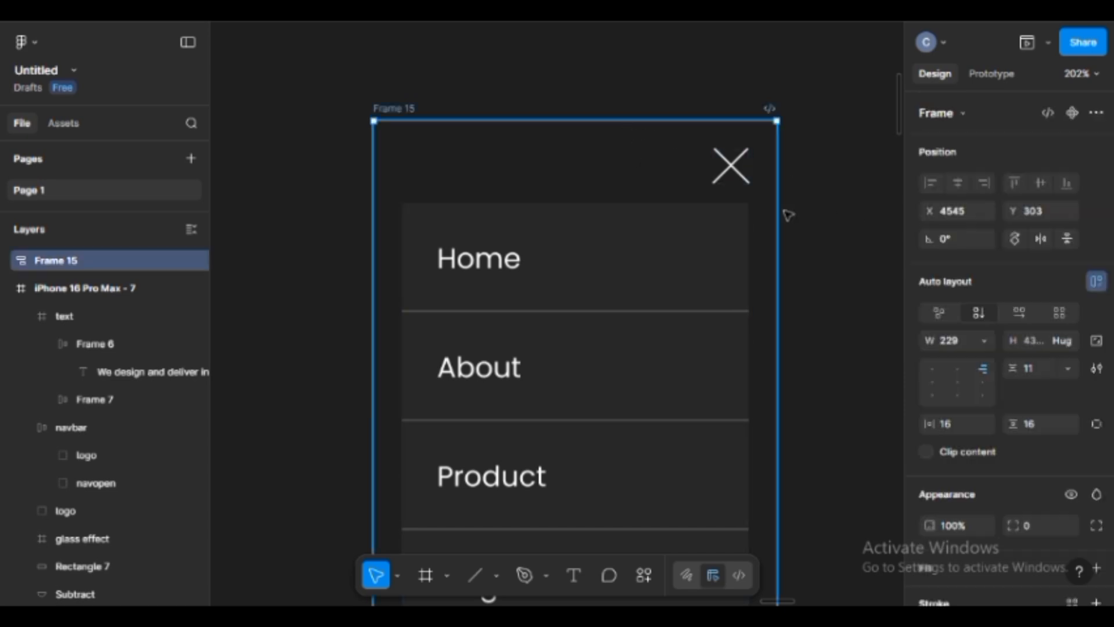
{"action": "scroll", "coordinate": [1005, 396], "scroll_direction": "down", "scroll_amount": 4}
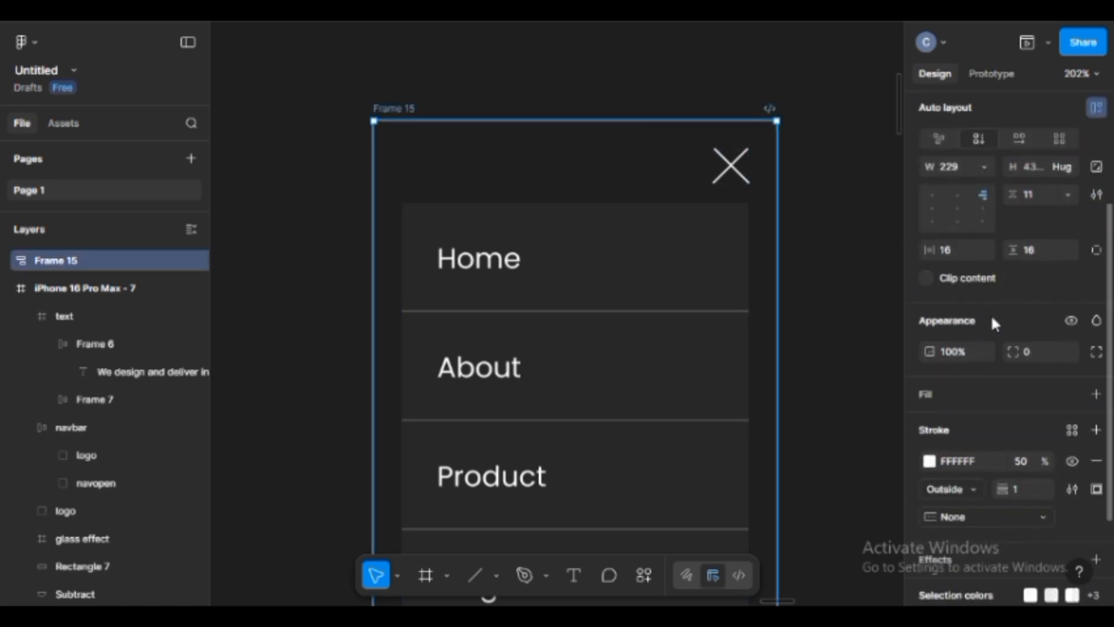
Set the vertical gap between the close icon and the menu list in the outer frame to 20
{"action": "left_click", "coordinate": [1032, 200]}
{"action": "type", "text": "20"}
{"action": "key", "text": "Return"}
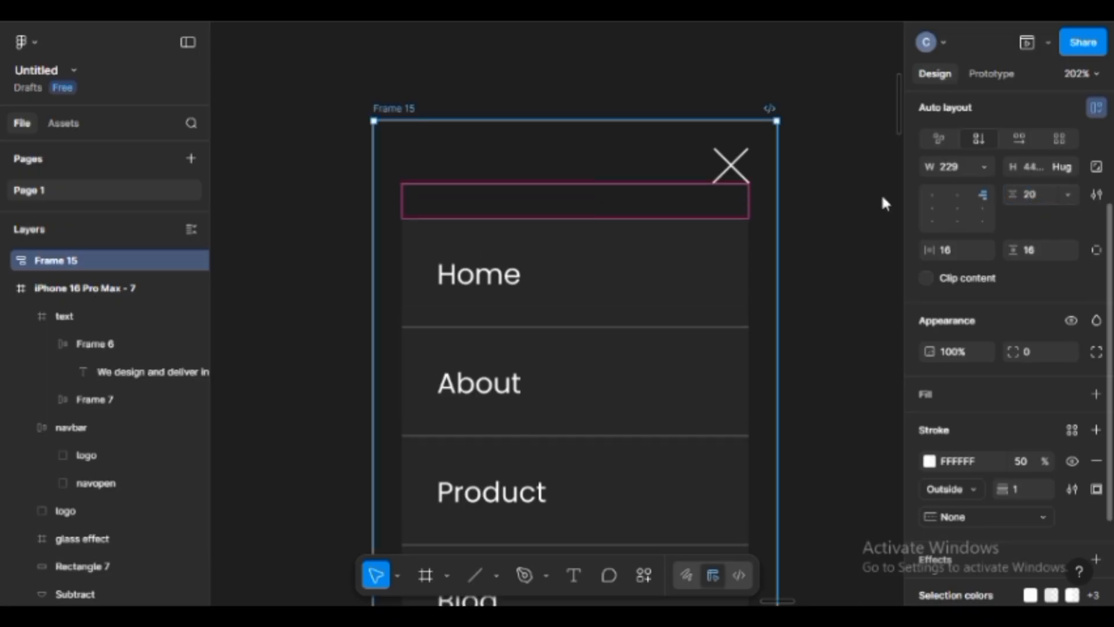
{"action": "left_click", "coordinate": [846, 190]}
{"action": "left_click", "coordinate": [764, 171]}
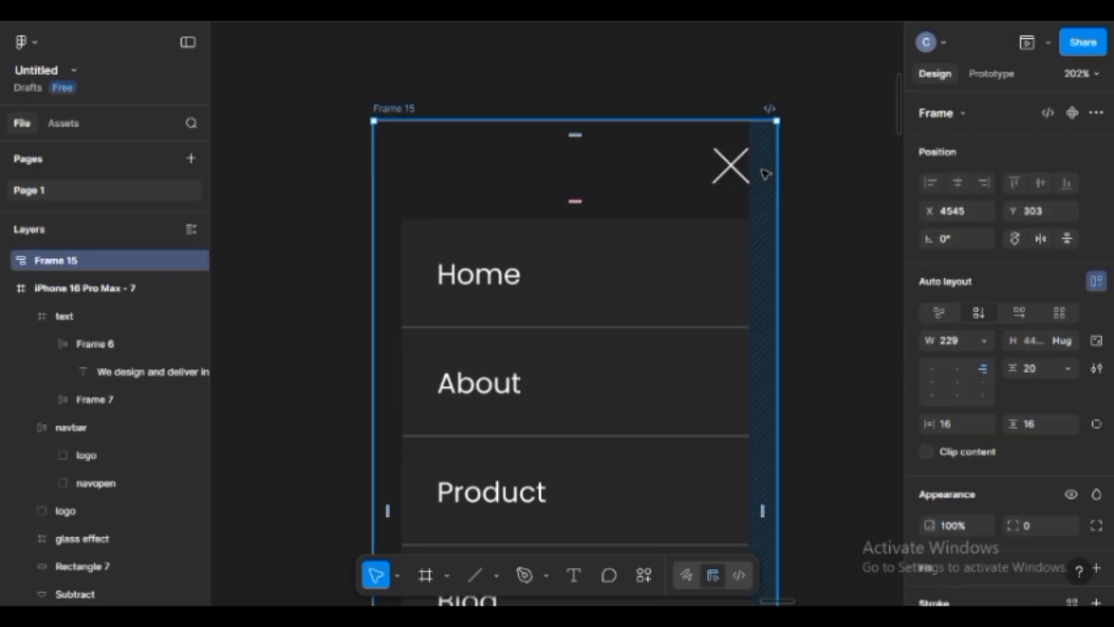
{"action": "left_click", "coordinate": [714, 89]}
{"action": "scroll", "coordinate": [714, 88], "scroll_direction": "down", "scroll_amount": 5}
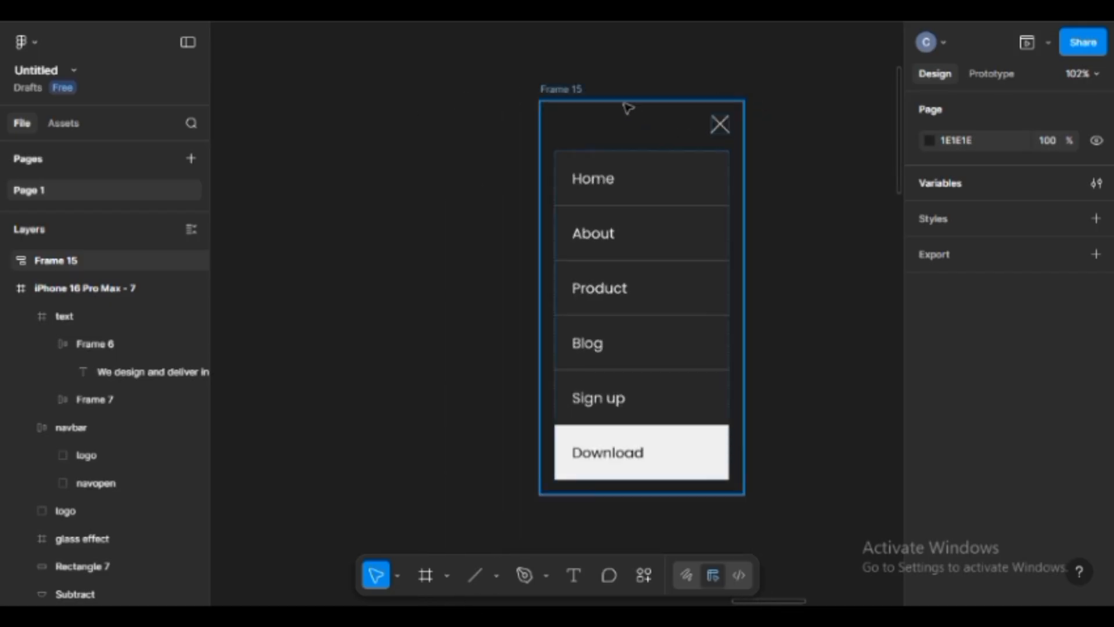
Widen the outer menu frame and set its width to 280
{"action": "left_click", "coordinate": [755, 198]}
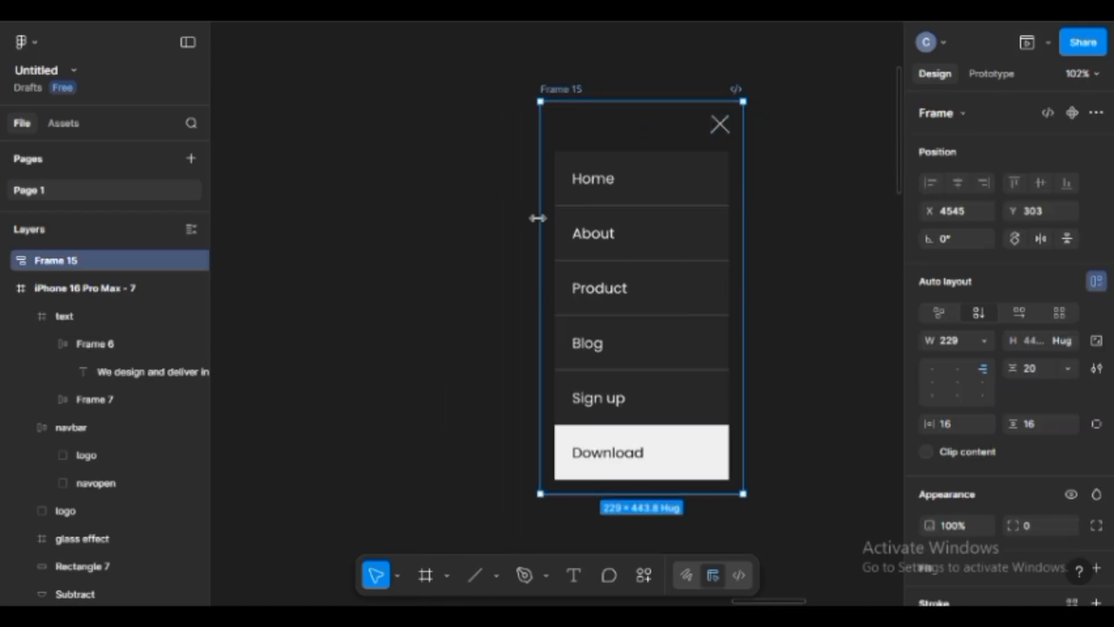
{"action": "left_click_drag", "start_coordinate": [527, 219], "coordinate": [498, 215]}
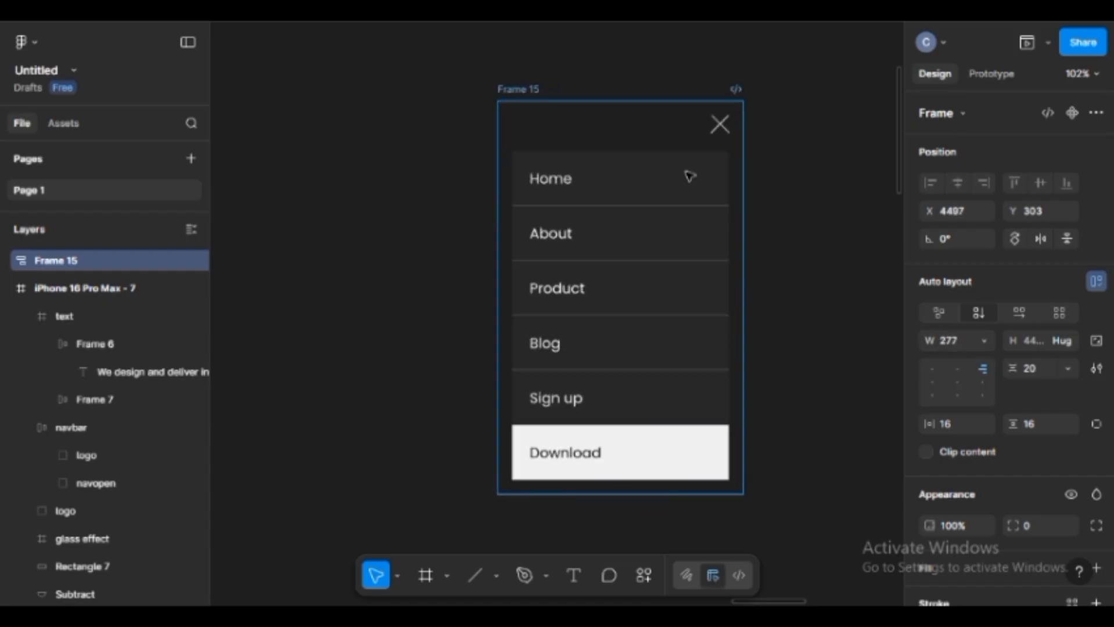
{"action": "left_click", "coordinate": [960, 341]}
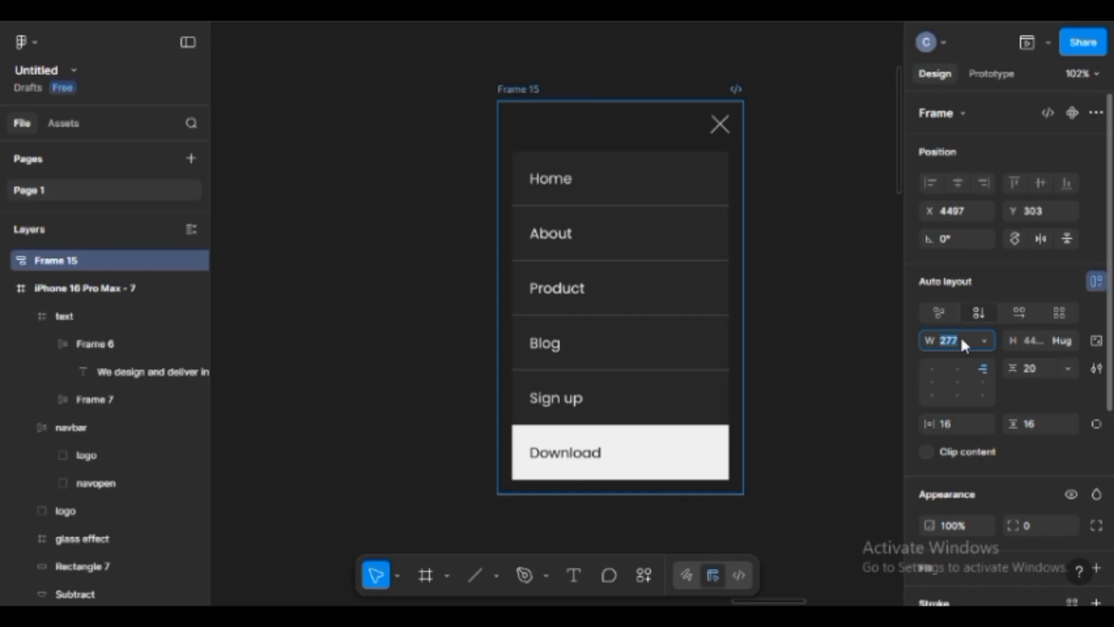
{"action": "type", "text": "280"}
{"action": "key", "text": "Return"}
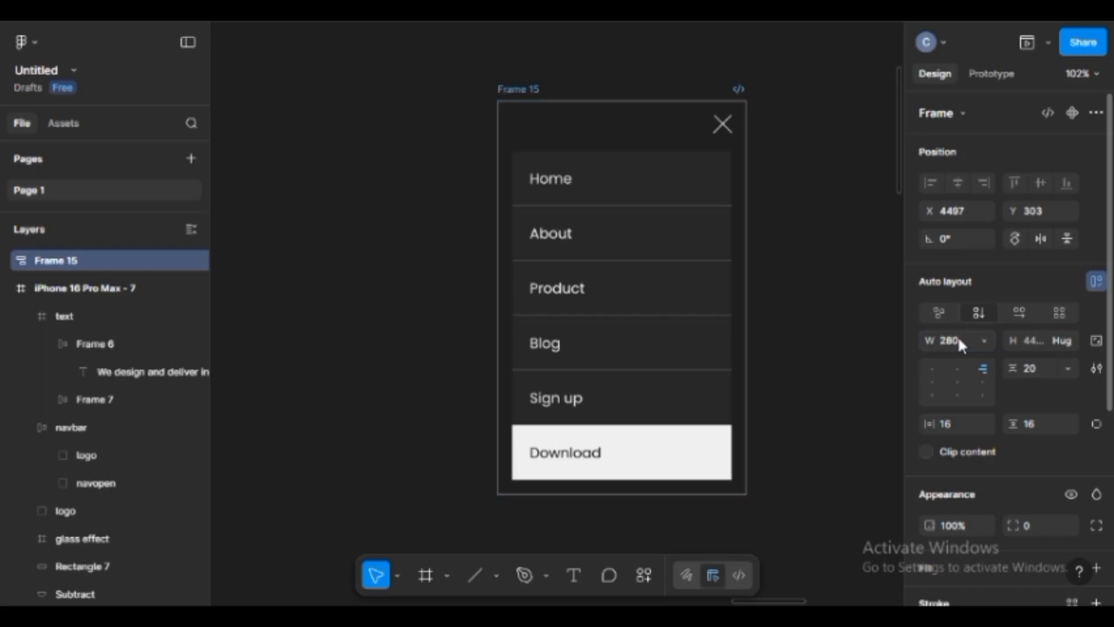
{"action": "left_click", "coordinate": [818, 212]}
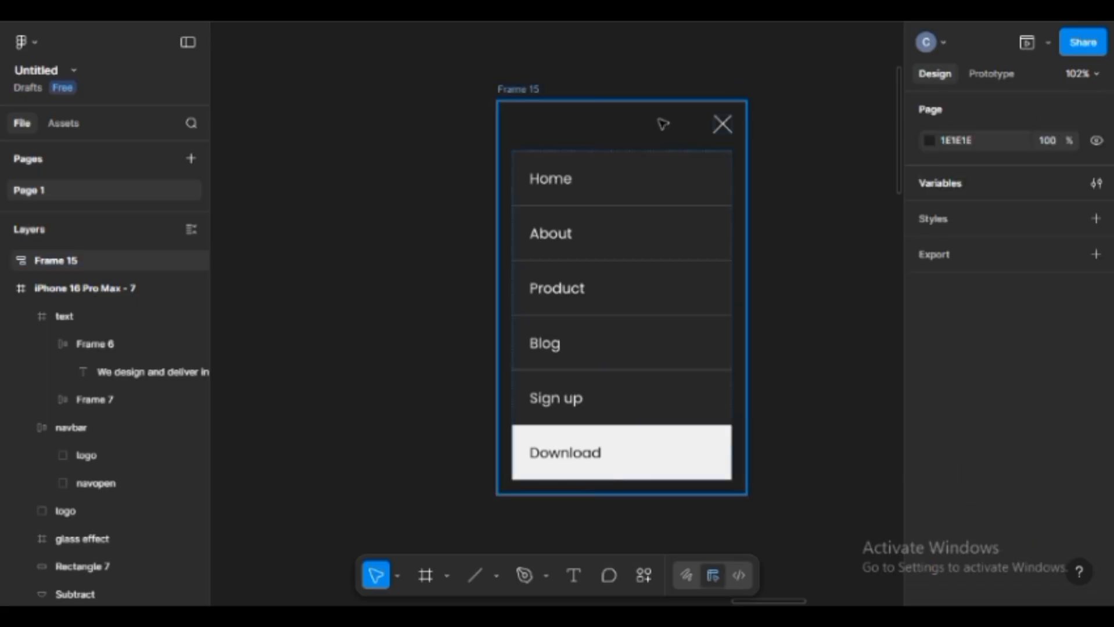
Set the outer frame's top padding to 20 and its bottom padding to 16
{"action": "left_click", "coordinate": [741, 178]}
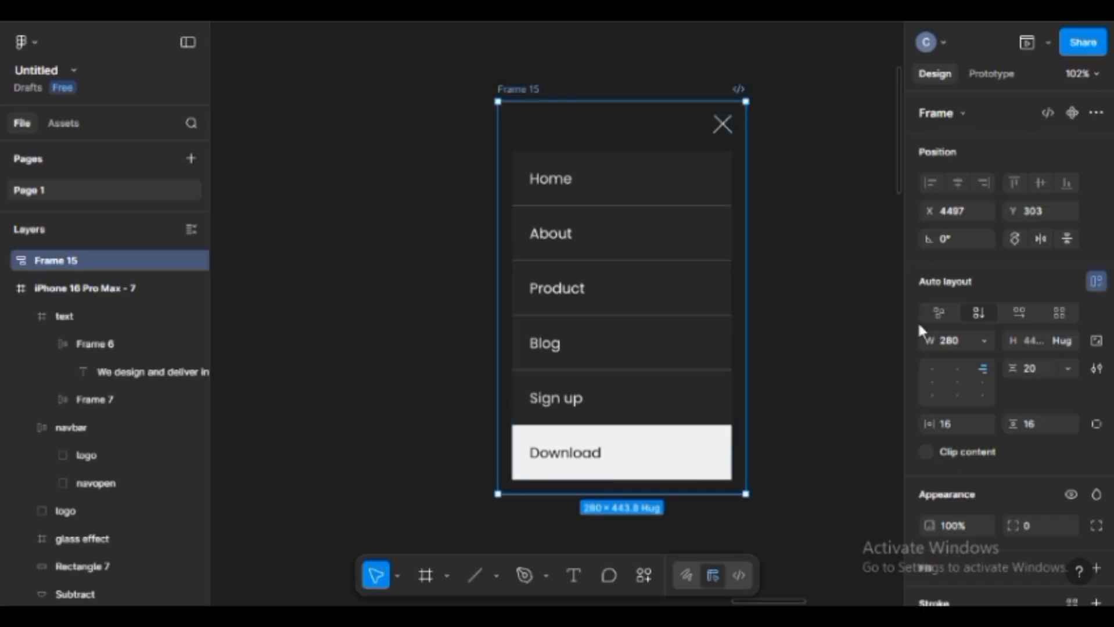
{"action": "left_click", "coordinate": [1039, 423]}
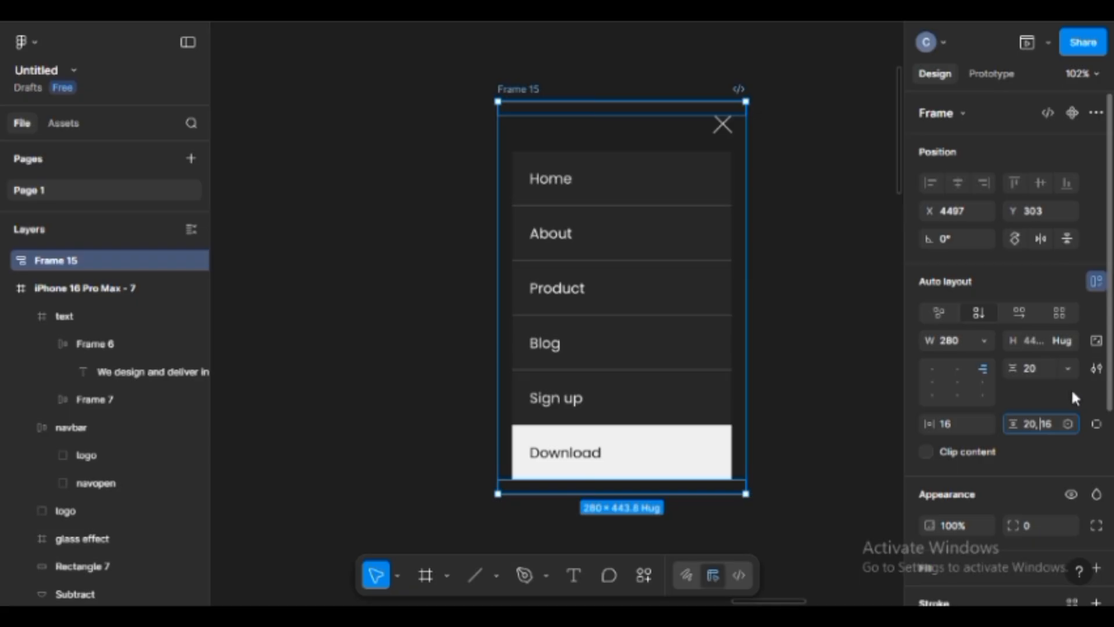
{"action": "key", "text": "Return"}
{"action": "left_click", "coordinate": [802, 238]}
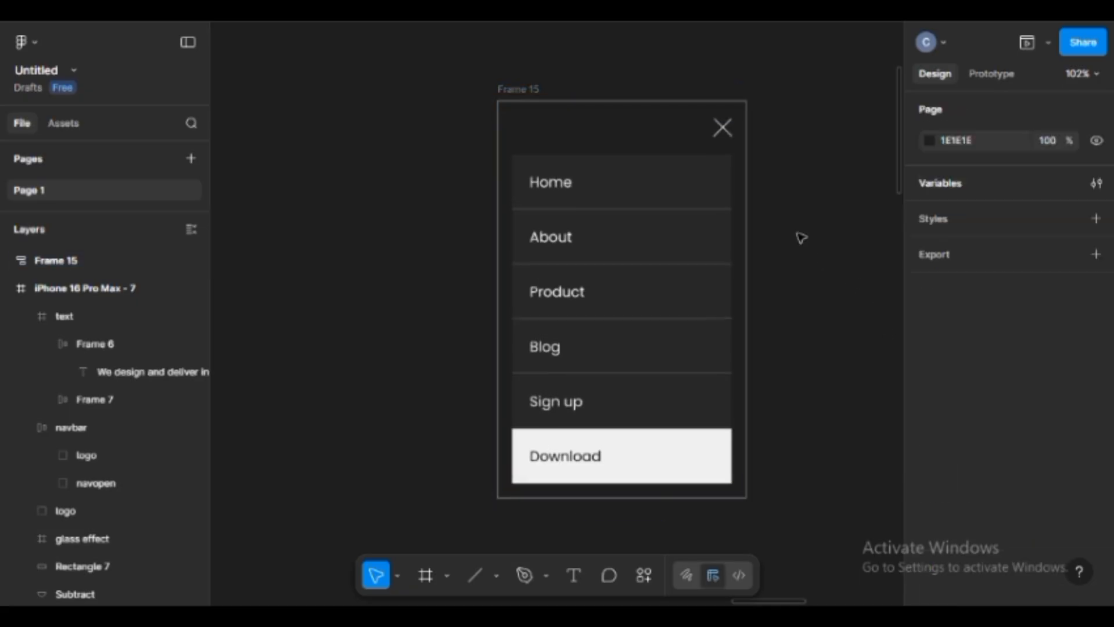
Rename the outer menu frame as open overlay
{"action": "left_click", "coordinate": [510, 88]}
{"action": "double_click", "coordinate": [518, 88]}
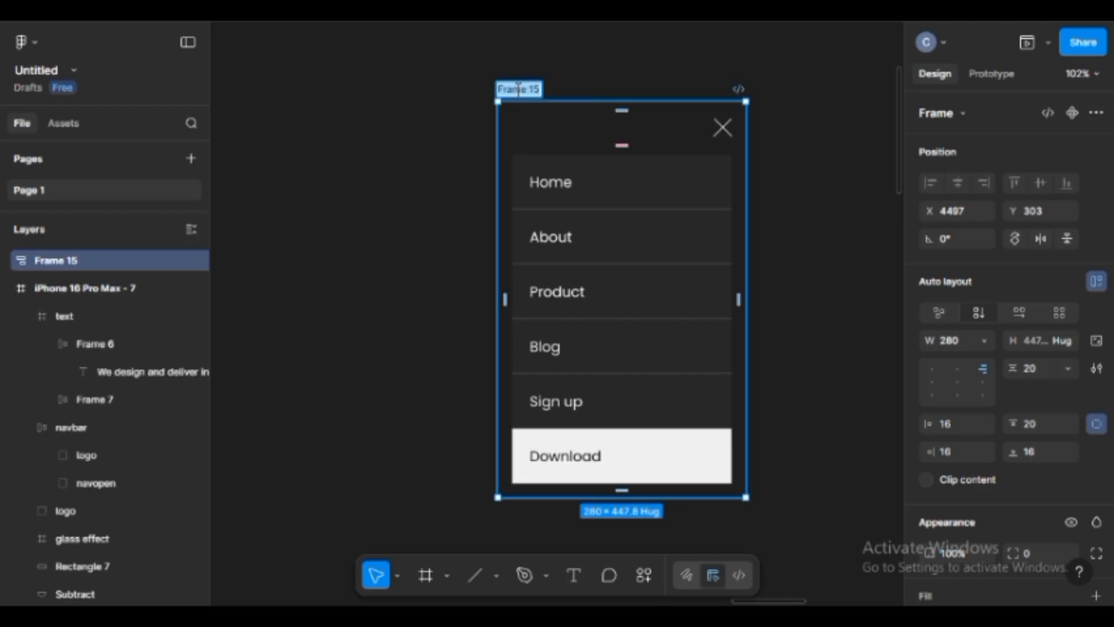
{"action": "type", "text": "opn"}
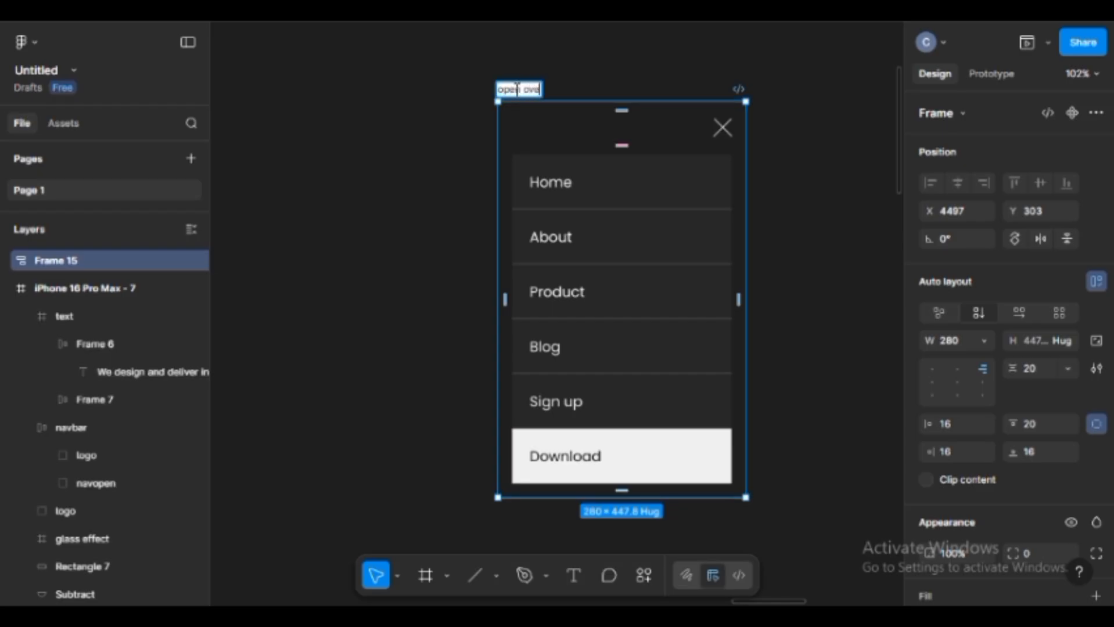
{"action": "key", "text": "Return"}
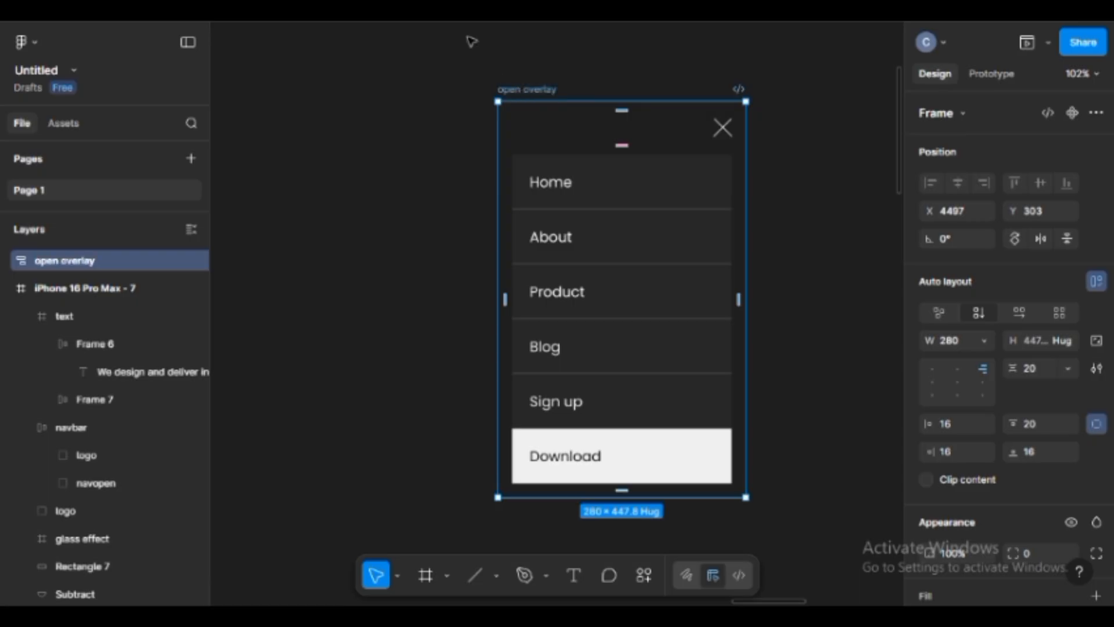
{"action": "left_click", "coordinate": [481, 64]}
Move the open overlay frame near the existing navbar frame, at about X 4261, Y 223
{"action": "scroll", "coordinate": [586, 110], "scroll_direction": "down", "scroll_amount": 3}
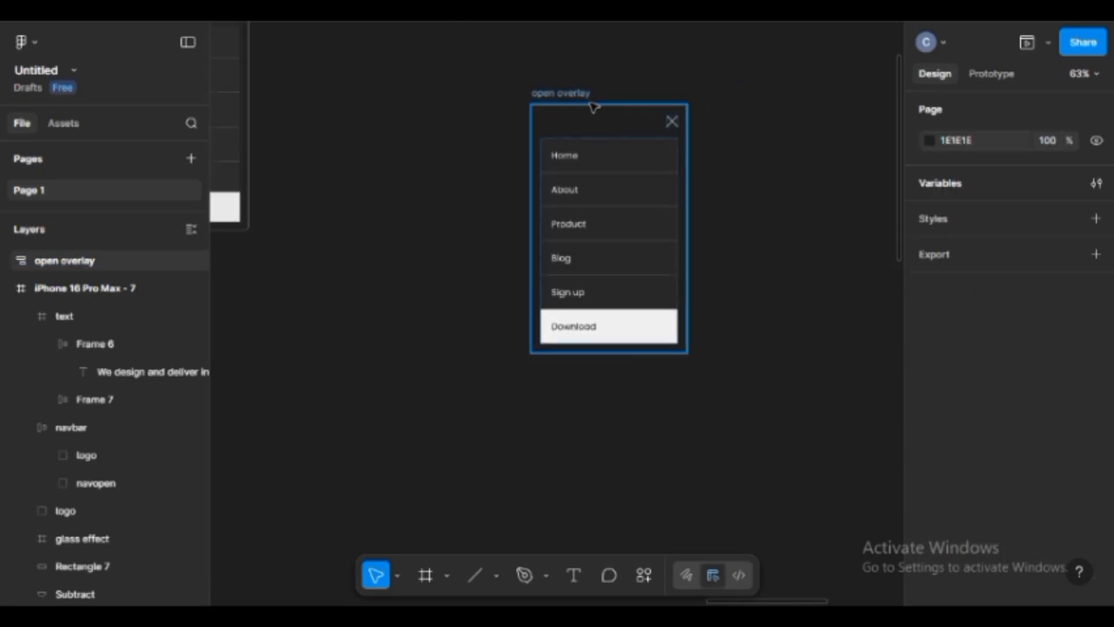
{"action": "left_click_drag", "start_coordinate": [612, 107], "coordinate": [481, 63]}
{"action": "left_click_drag", "start_coordinate": [375, 95], "coordinate": [515, 212]}
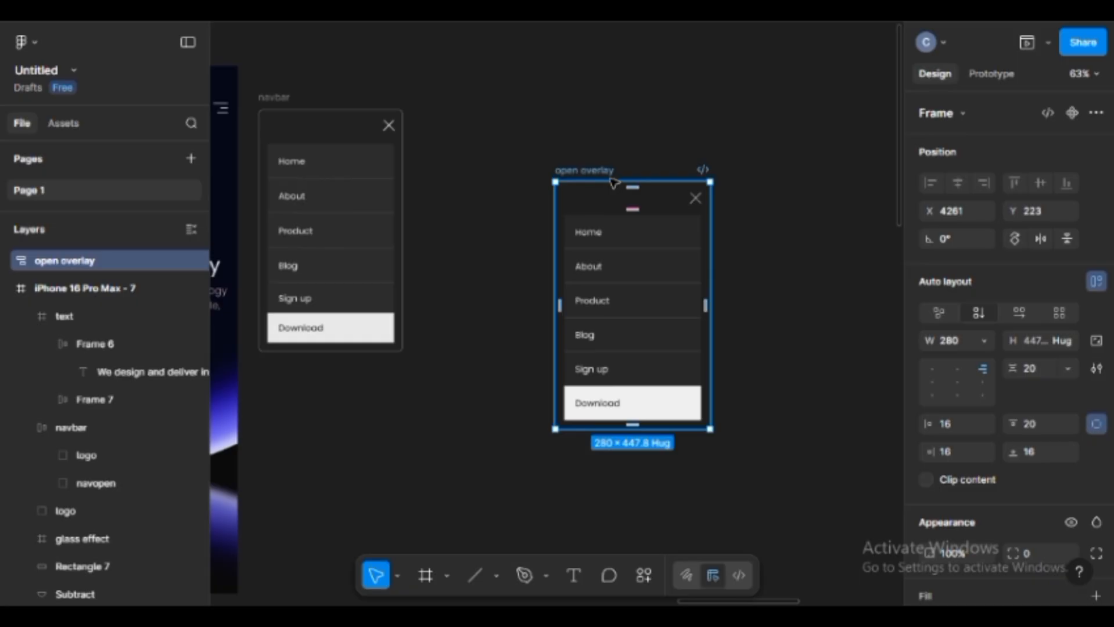
{"action": "left_click", "coordinate": [679, 121]}
Round the corners of the open overlay frame with a radius of 12
{"action": "left_click", "coordinate": [598, 170]}
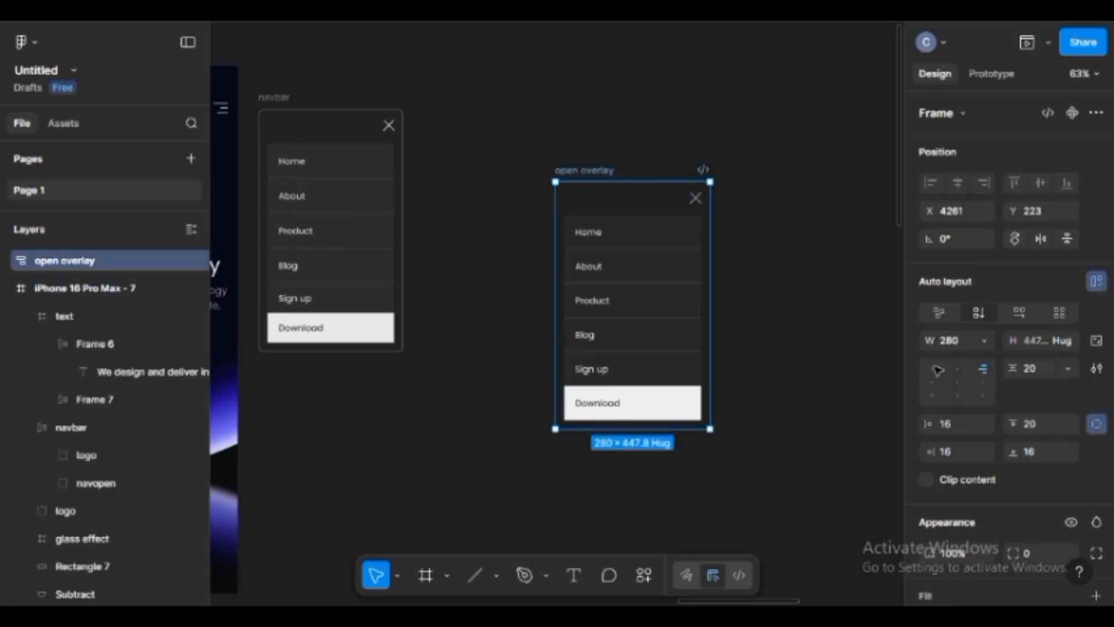
{"action": "scroll", "coordinate": [978, 383], "scroll_direction": "down", "scroll_amount": 5}
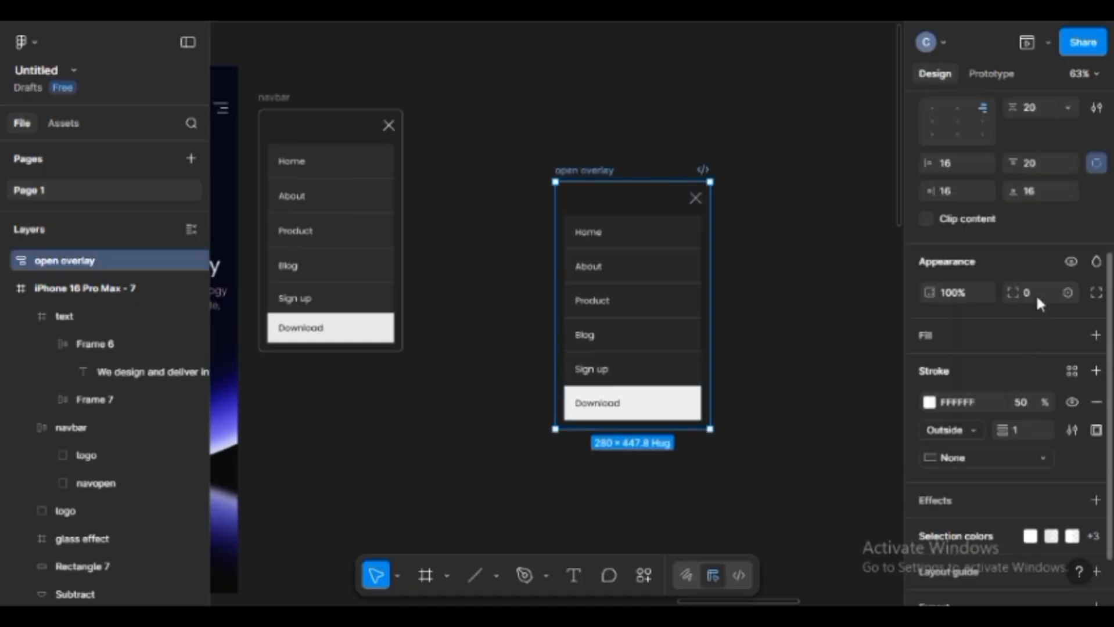
{"action": "key", "text": "Return"}
{"action": "left_click", "coordinate": [797, 289]}
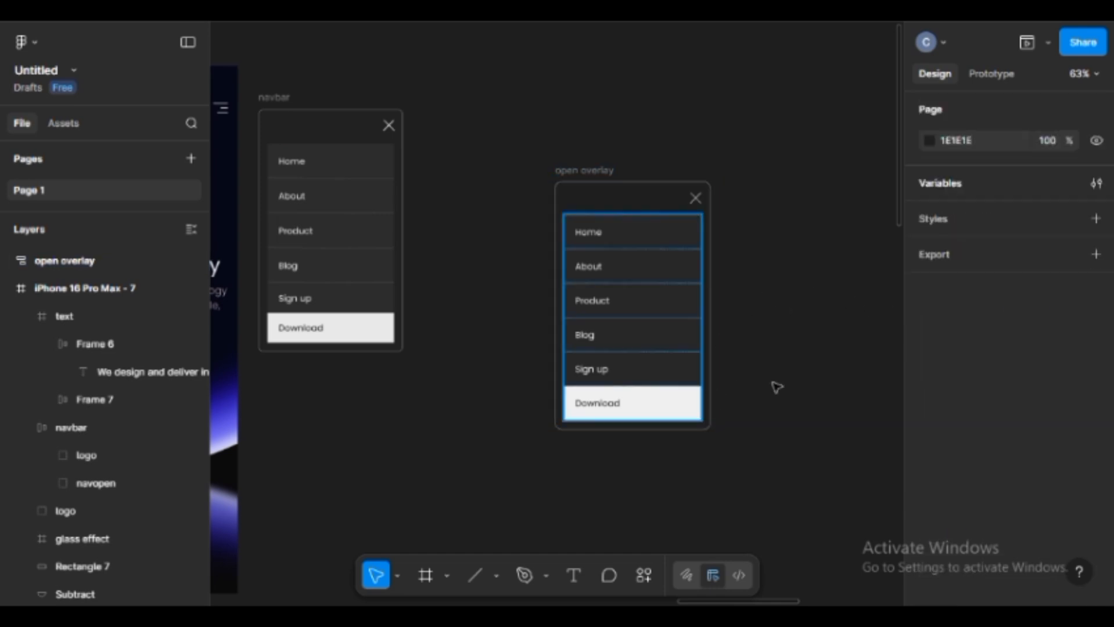
Copy the open overlay frame and place the menu directly beside the iPhone 16 Pro Max - 7 screen
{"action": "left_click", "coordinate": [598, 169]}
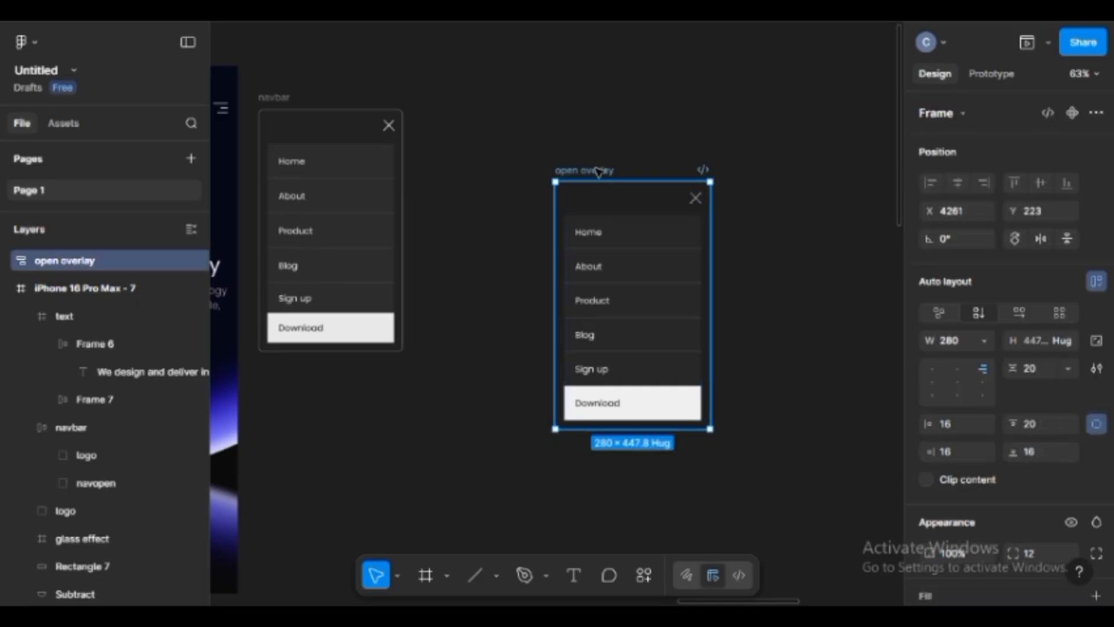
{"action": "right_click", "coordinate": [595, 169]}
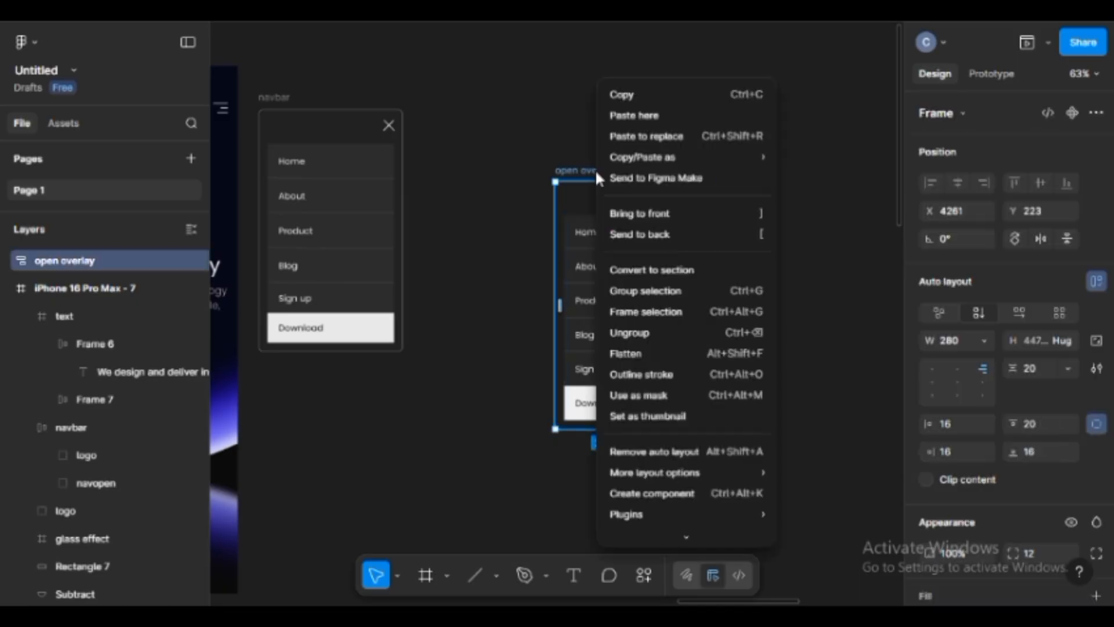
{"action": "left_click", "coordinate": [617, 96]}
{"action": "scroll", "coordinate": [612, 176], "scroll_direction": "down", "scroll_amount": 3}
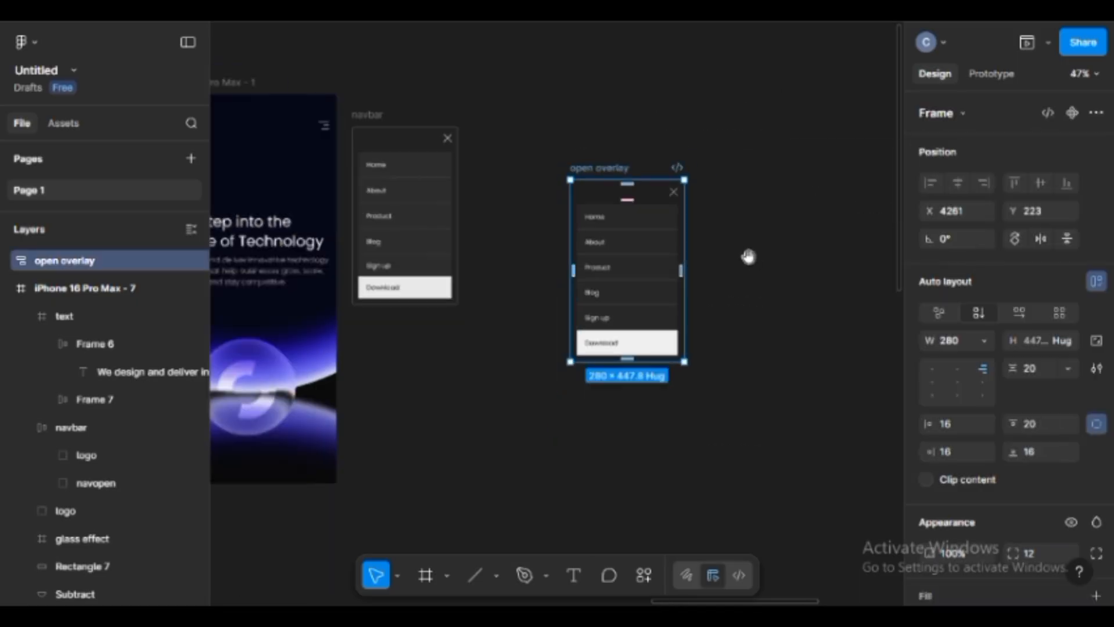
{"action": "left_click_drag", "start_coordinate": [738, 254], "coordinate": [540, 128]}
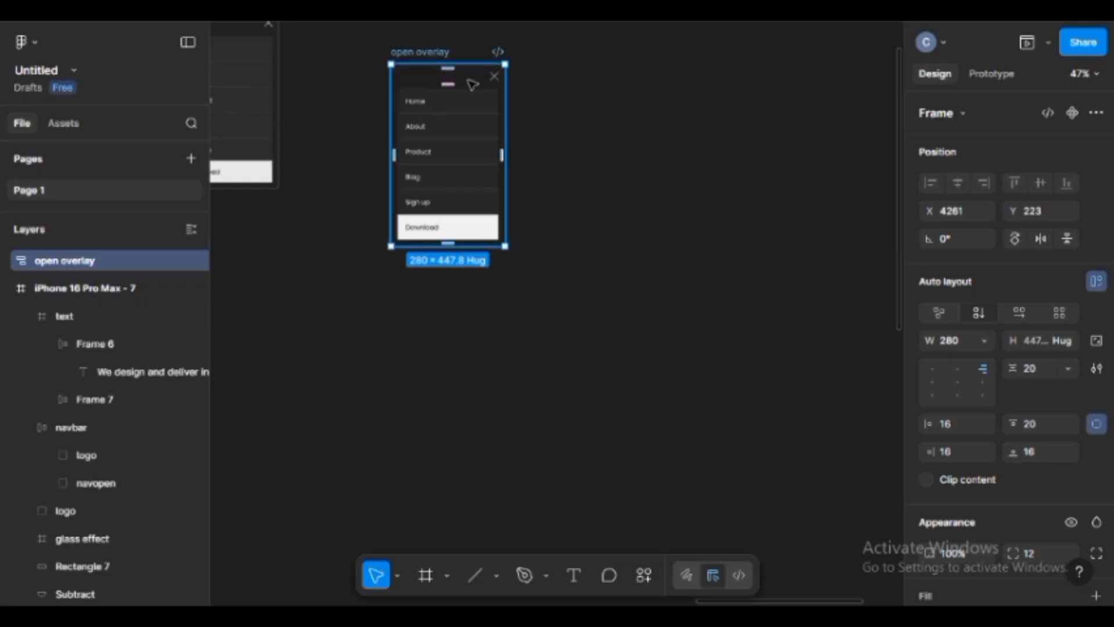
{"action": "left_click_drag", "start_coordinate": [473, 82], "coordinate": [847, 373]}
{"action": "left_click_drag", "start_coordinate": [783, 263], "coordinate": [661, 107]}
{"action": "left_click_drag", "start_coordinate": [683, 210], "coordinate": [687, 197]}
{"action": "left_click", "coordinate": [704, 154]}
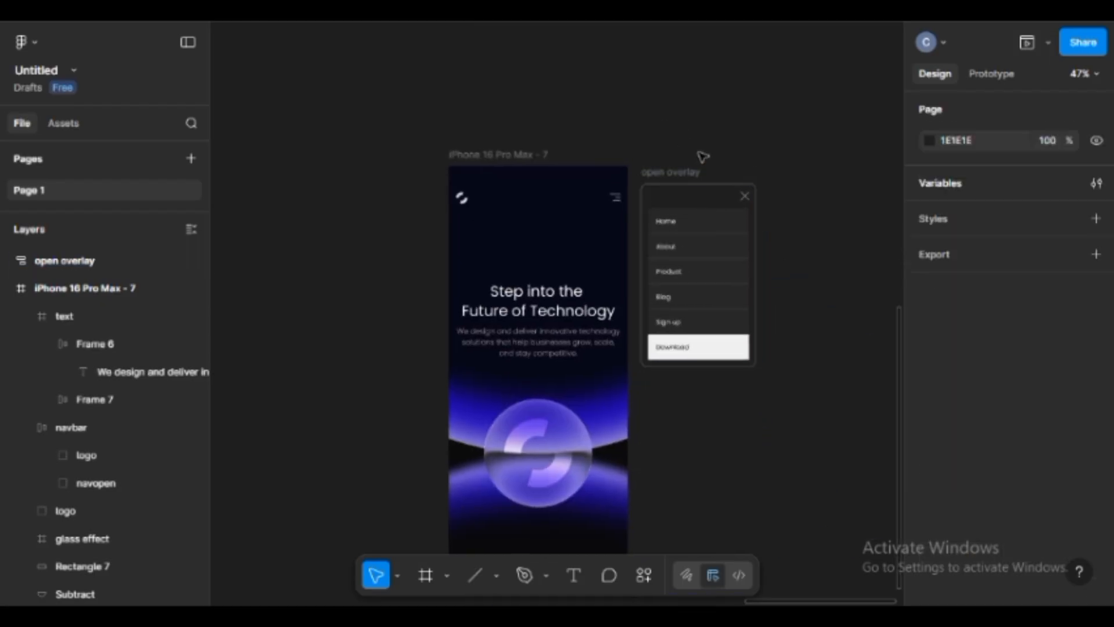
Look over the Loading animation frames and rename the iPhone 16 Pro Max - 7 frame as 1
{"action": "scroll", "coordinate": [703, 154], "scroll_direction": "down", "scroll_amount": 2}
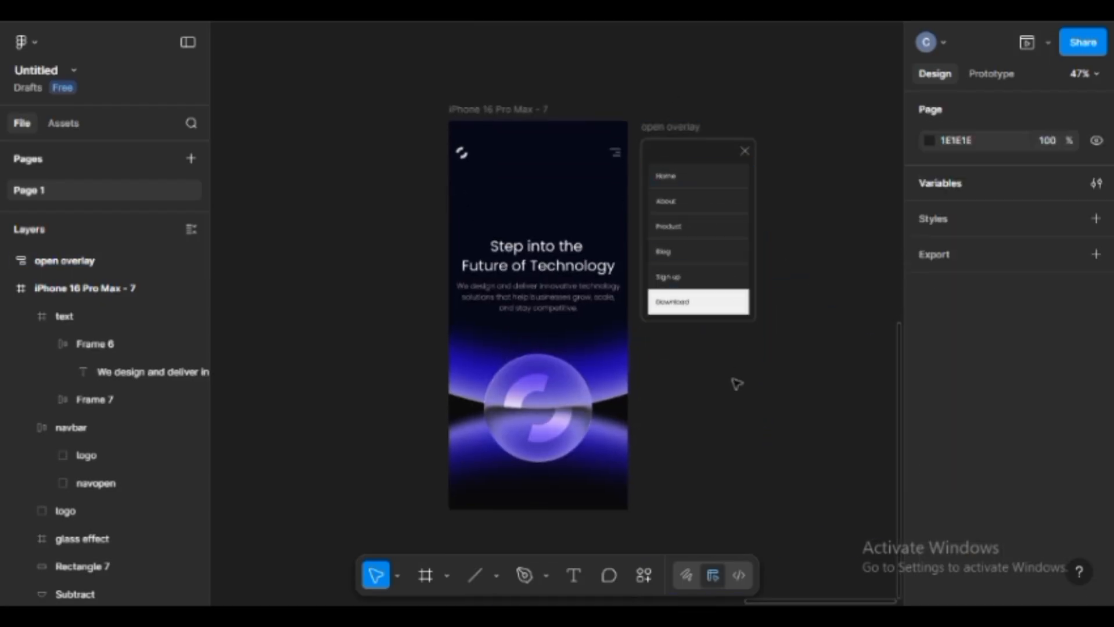
{"action": "scroll", "coordinate": [735, 381], "scroll_direction": "down", "scroll_amount": 3, "text": "ctrl"}
{"action": "scroll", "coordinate": [719, 320], "scroll_direction": "left", "scroll_amount": 5}
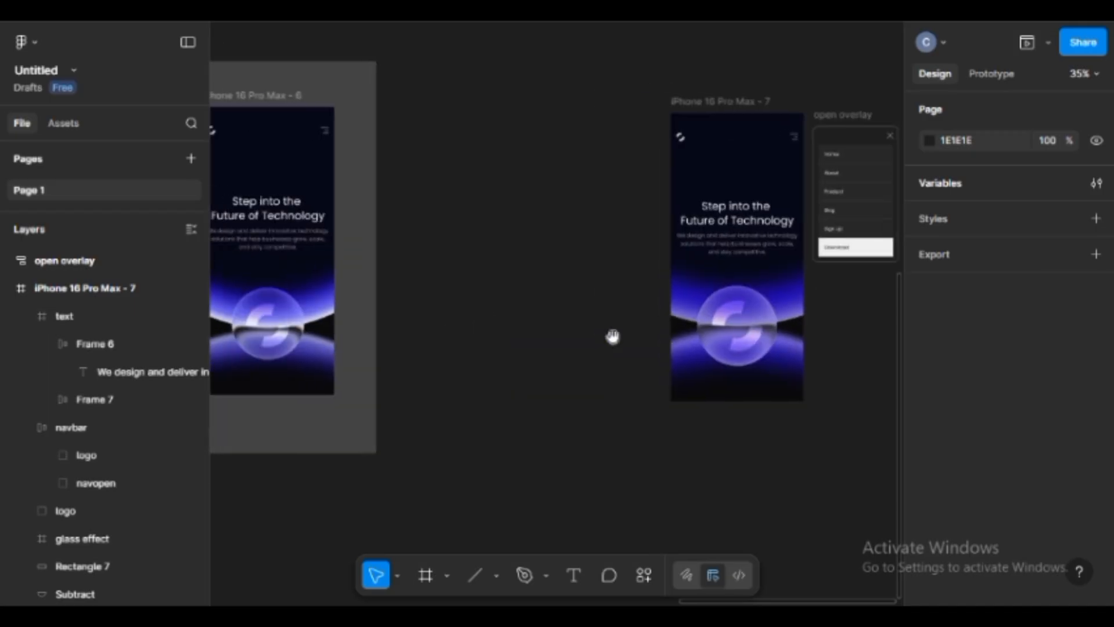
{"action": "scroll", "coordinate": [603, 293], "scroll_direction": "left", "scroll_amount": 8}
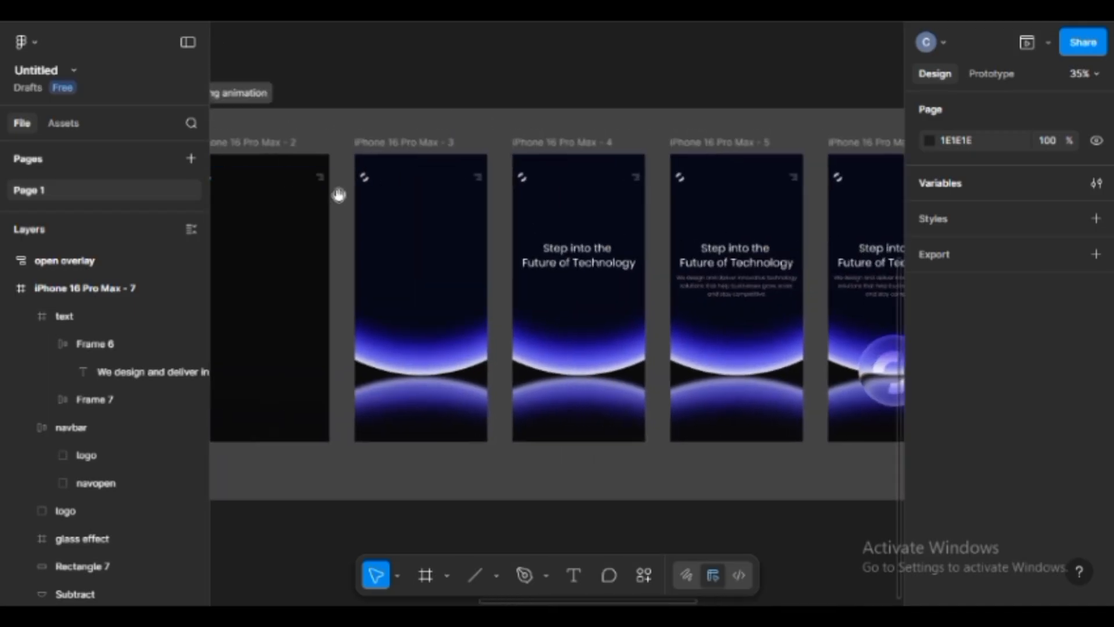
{"action": "scroll", "coordinate": [349, 174], "scroll_direction": "left", "scroll_amount": 2}
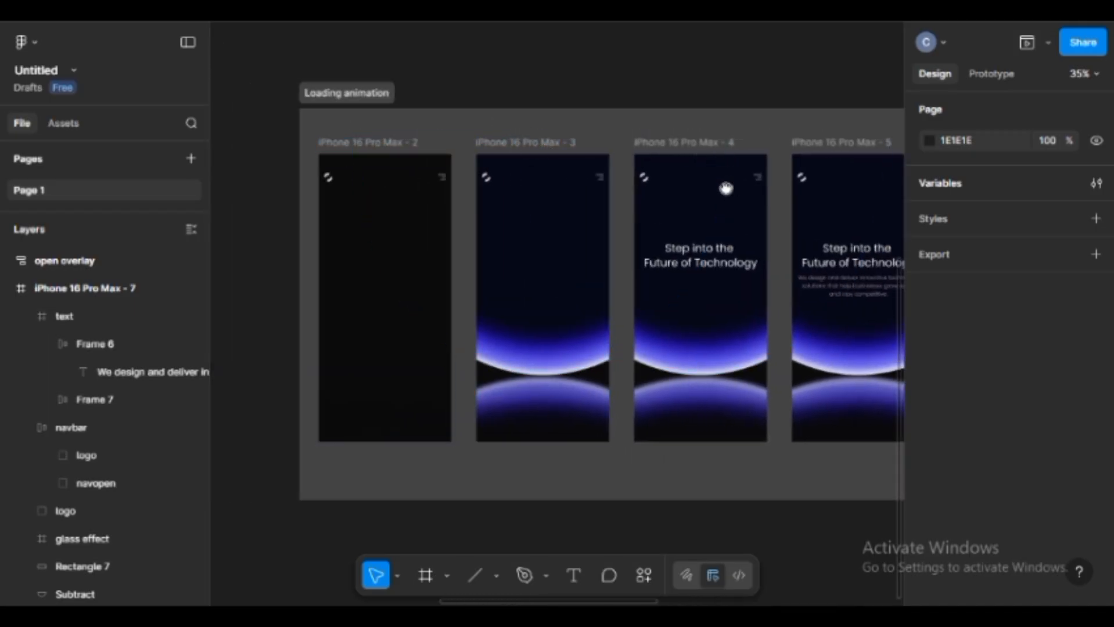
{"action": "scroll", "coordinate": [726, 184], "scroll_direction": "right", "scroll_amount": 10}
{"action": "scroll", "coordinate": [604, 200], "scroll_direction": "right", "scroll_amount": 12}
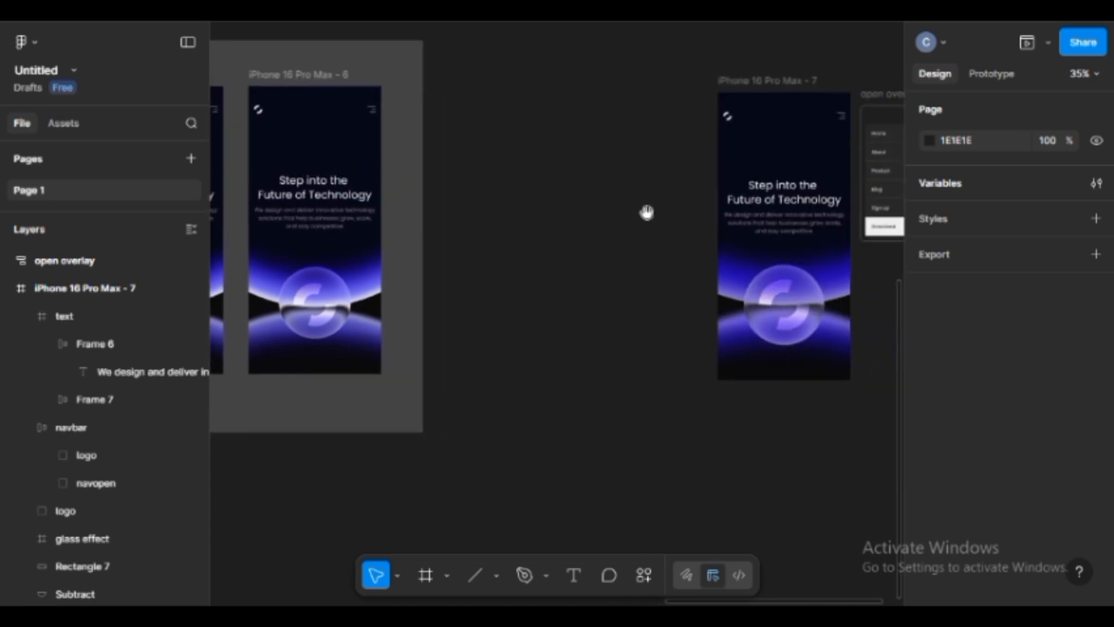
{"action": "left_click", "coordinate": [361, 255]}
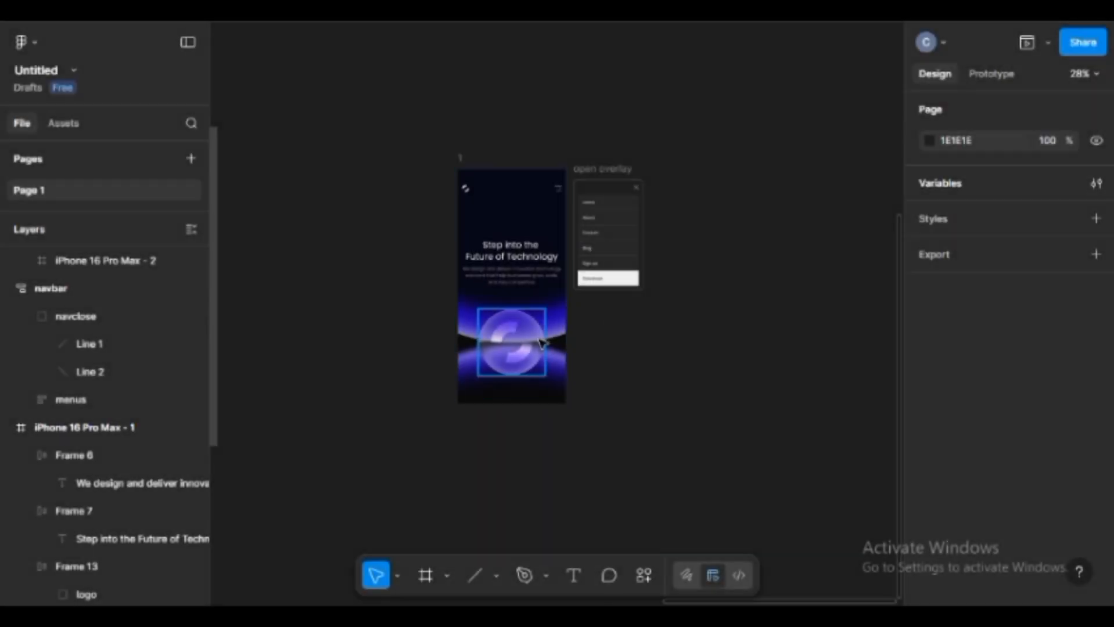
Group the logo and glass effect layers of the sphere in frame 1
{"action": "scroll", "coordinate": [540, 343], "scroll_direction": "up", "scroll_amount": 5}
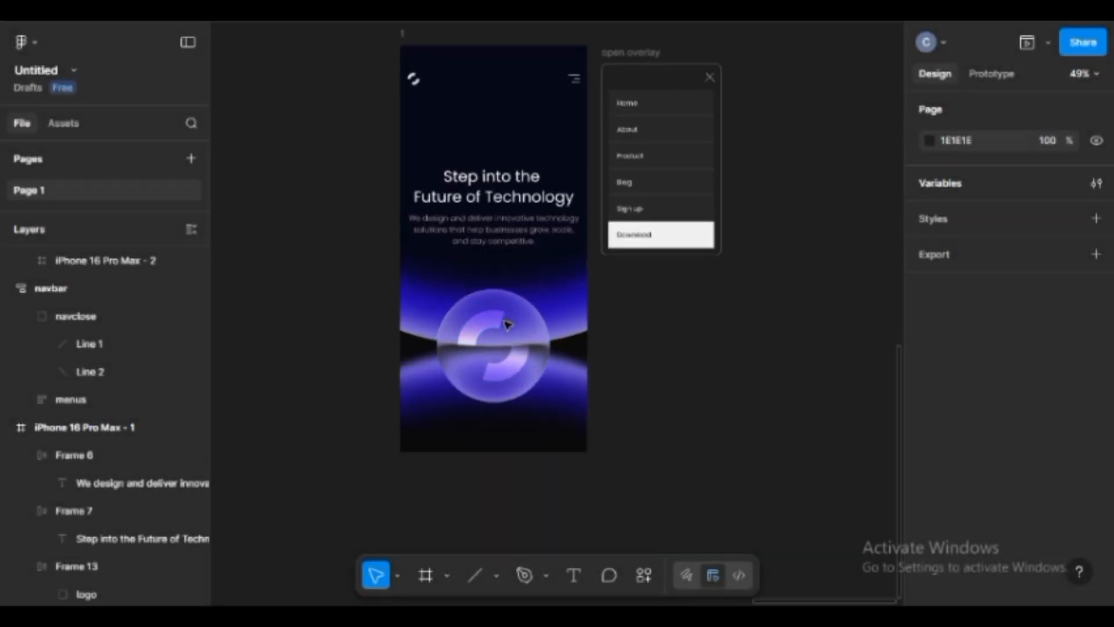
{"action": "left_click", "coordinate": [493, 319]}
{"action": "left_click", "coordinate": [493, 292], "text": "shift"}
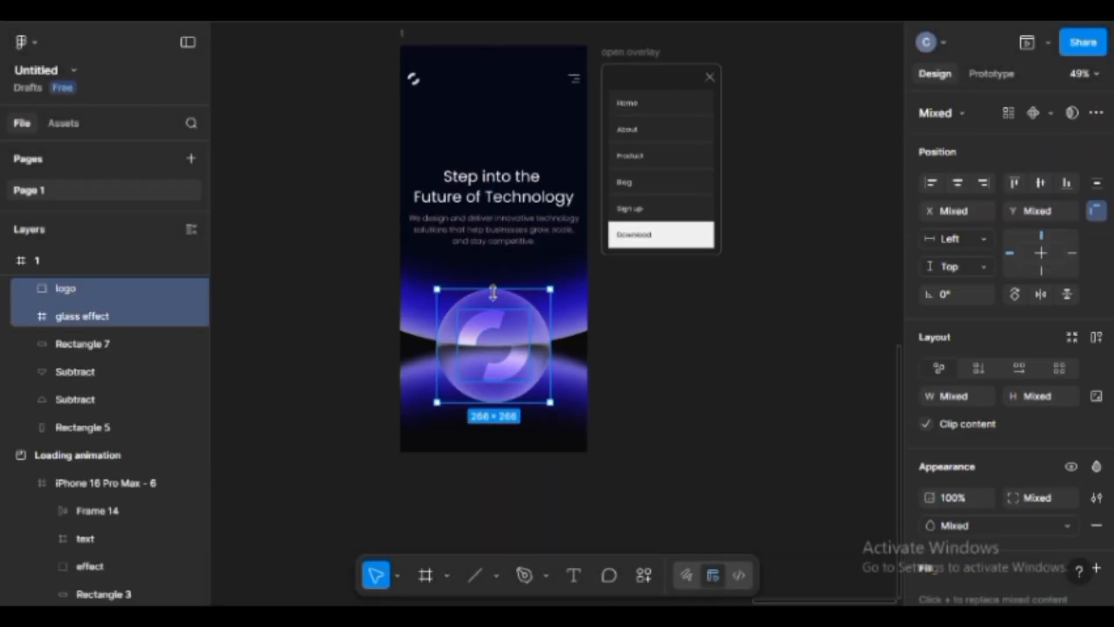
{"action": "right_click", "coordinate": [503, 309]}
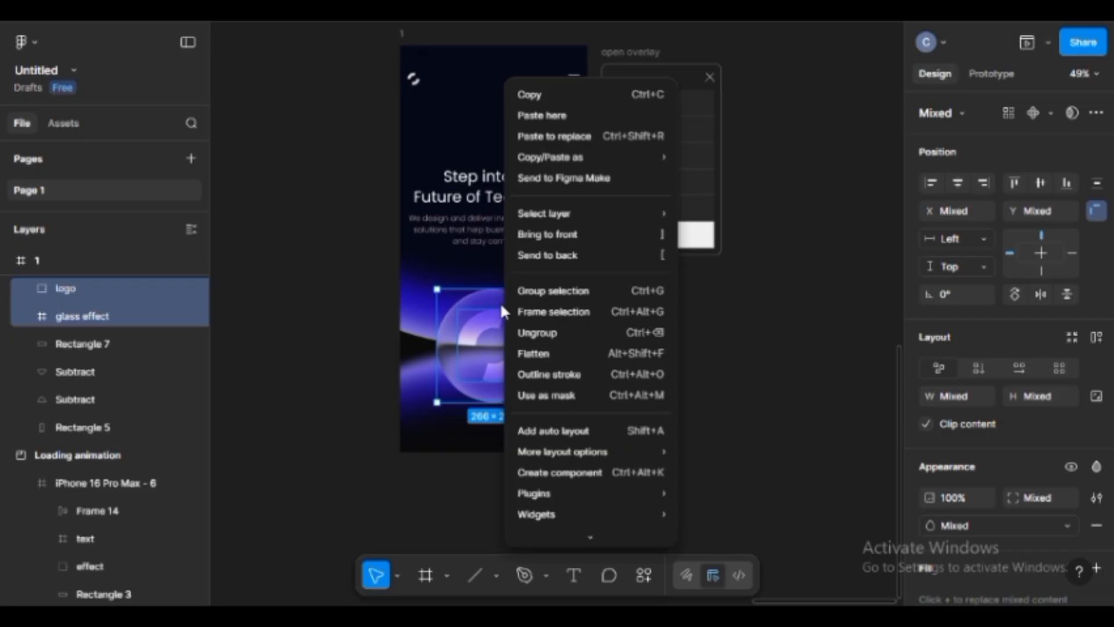
{"action": "left_click", "coordinate": [531, 292]}
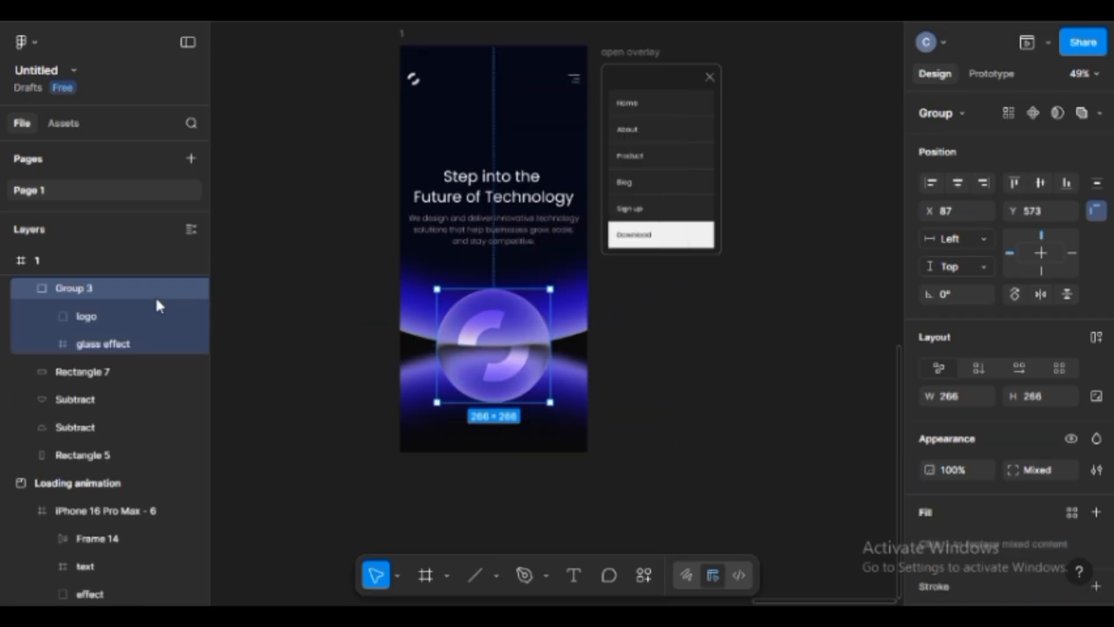
Collapse the new sphere group in the layer list and rename it as glass effect
{"action": "left_click", "coordinate": [27, 287]}
{"action": "double_click", "coordinate": [100, 289]}
{"action": "type", "text": "glass effect"}
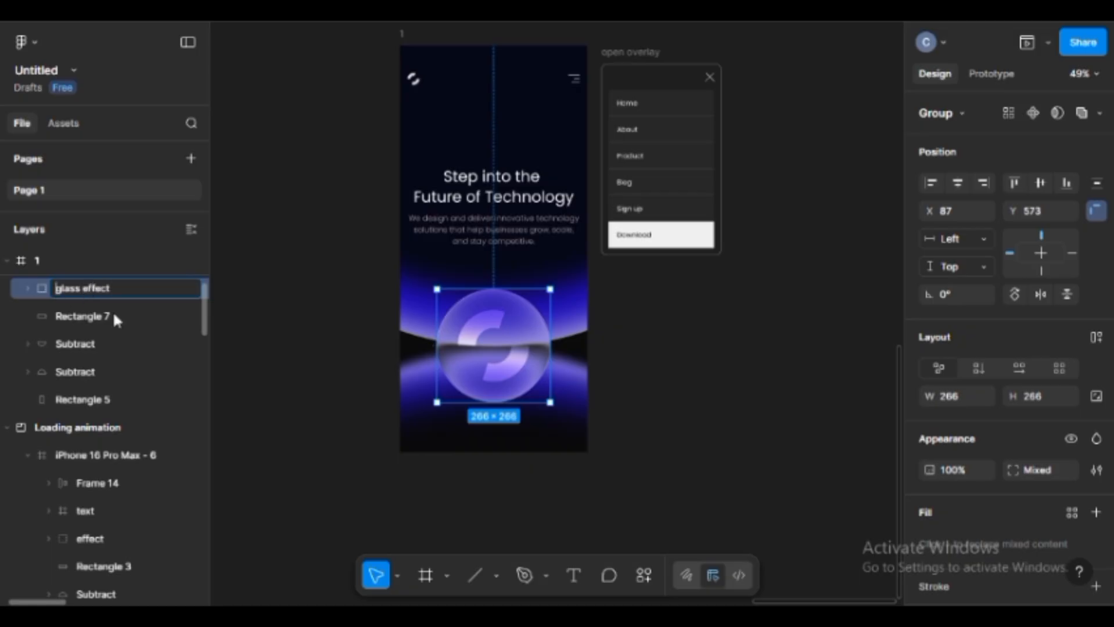
Rename the sphere's glass effect group in frame 1 as main glass effect
{"action": "key", "text": "Home"}
{"action": "type", "text": "main"}
{"action": "key", "text": "Return"}
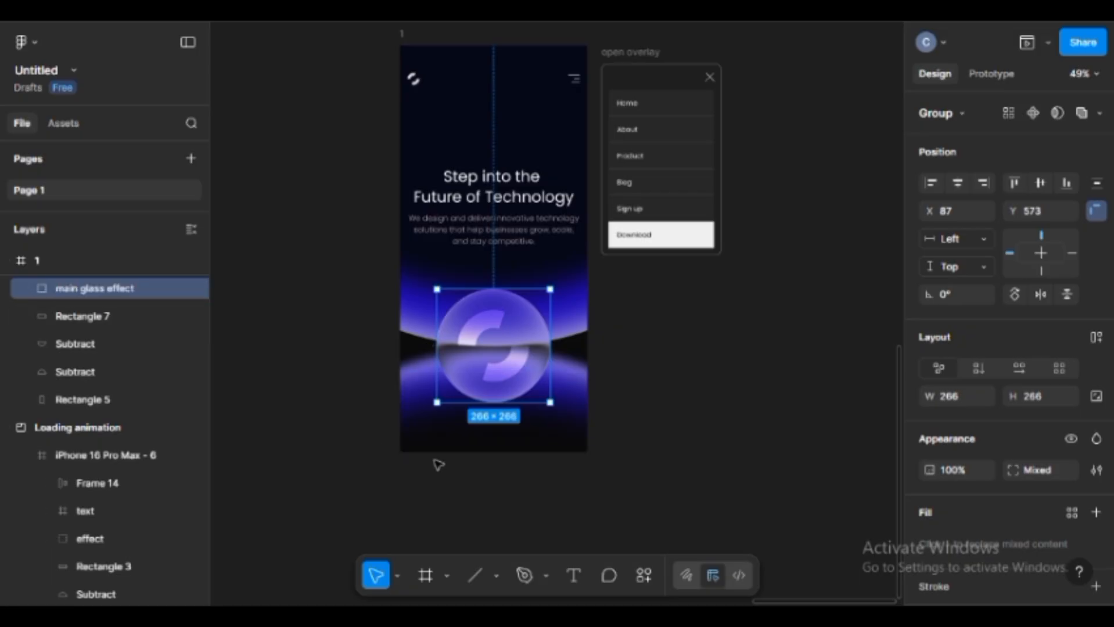
{"action": "left_click", "coordinate": [659, 338]}
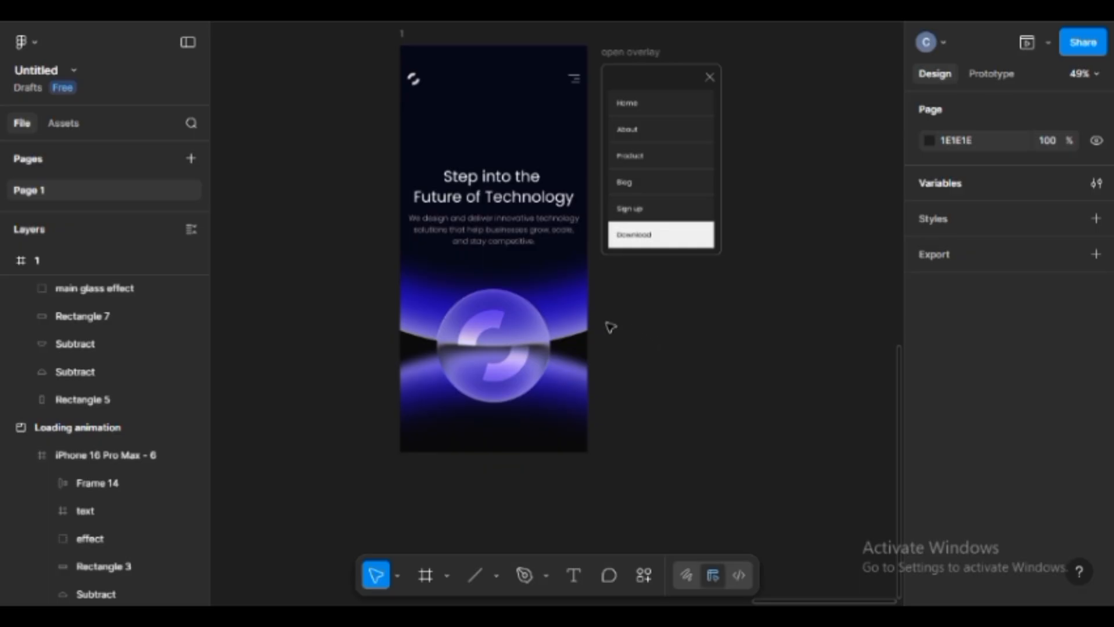
Duplicate frame 1 directly below the original and rename the copy as 01
{"action": "scroll", "coordinate": [544, 288], "scroll_direction": "down", "scroll_amount": 4}
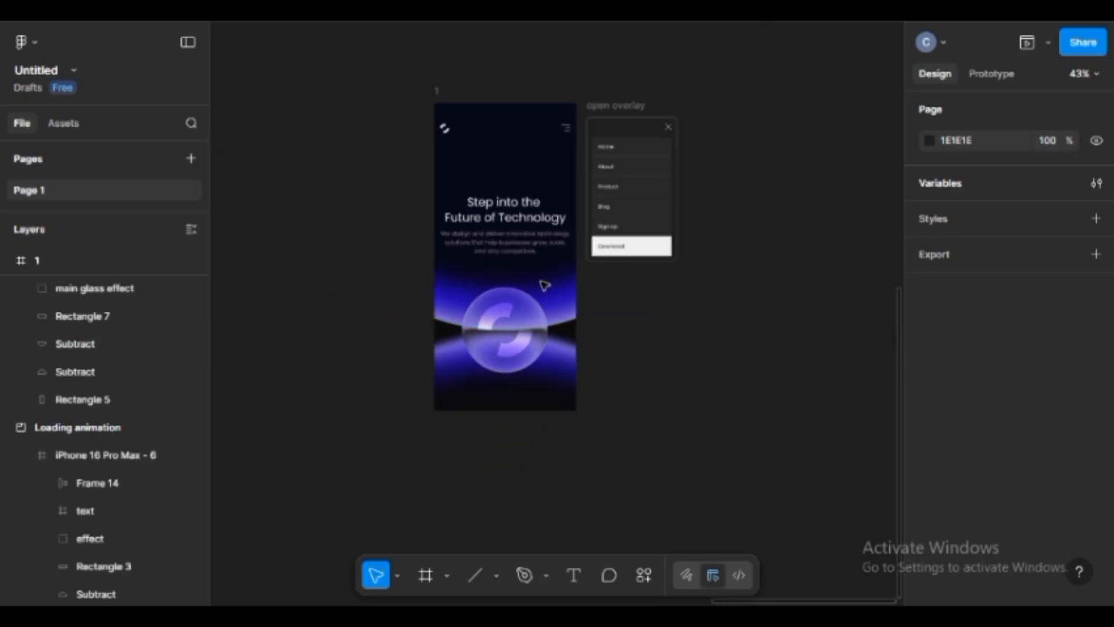
{"action": "left_click_drag", "start_coordinate": [644, 428], "coordinate": [590, 337]}
{"action": "scroll", "coordinate": [589, 337], "scroll_direction": "up", "scroll_amount": 1}
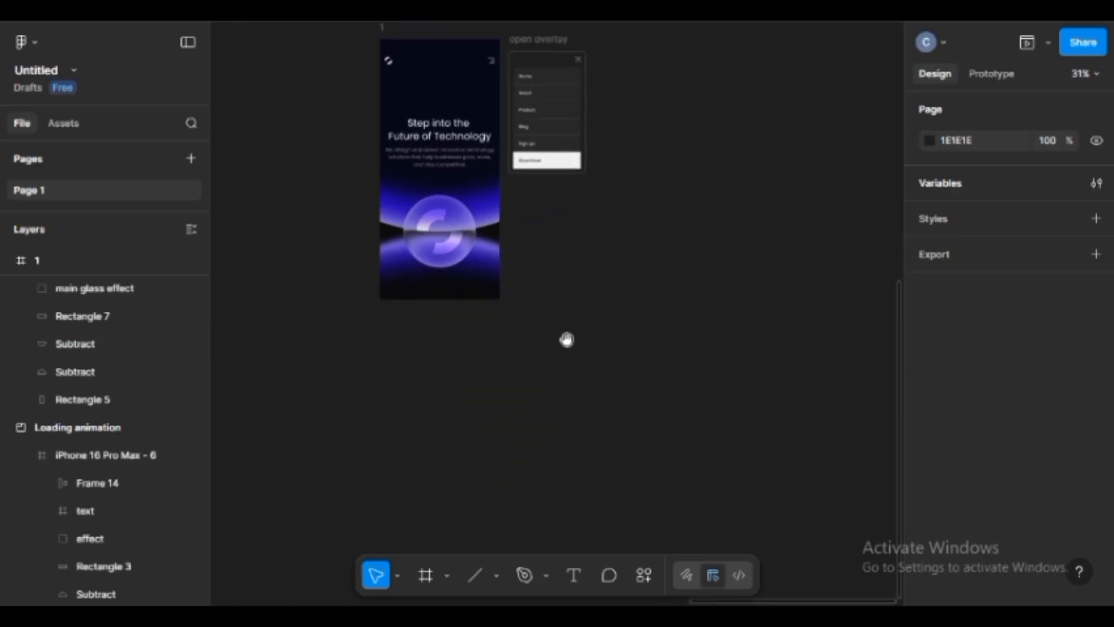
{"action": "left_click", "coordinate": [386, 33]}
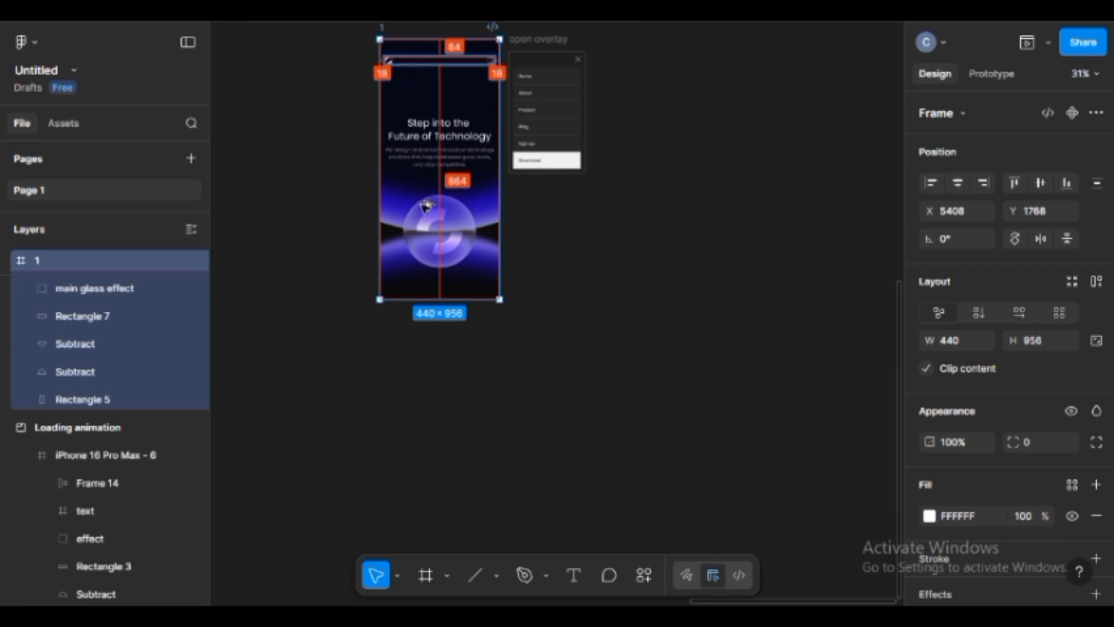
{"action": "left_click_drag", "start_coordinate": [410, 308], "coordinate": [423, 367]}
{"action": "double_click", "coordinate": [103, 261]}
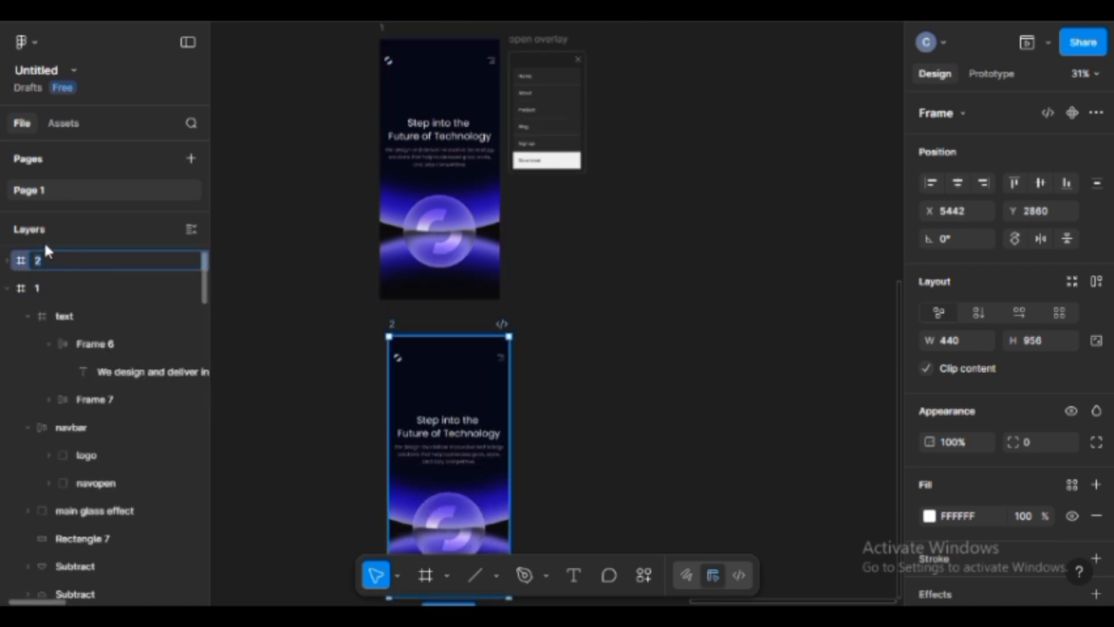
{"action": "key", "text": "Return"}
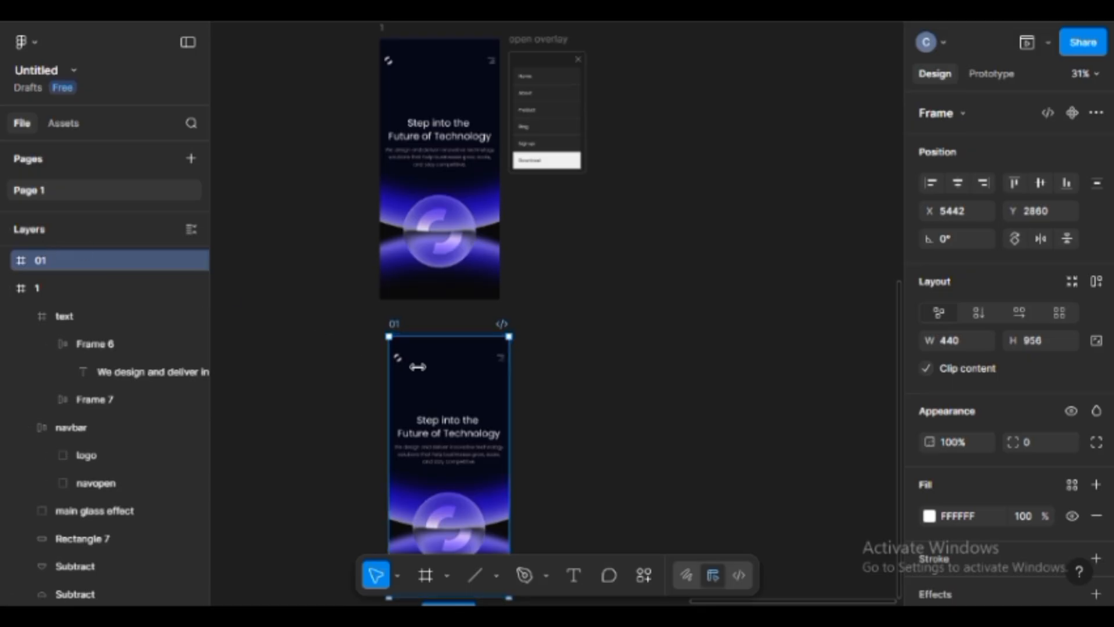
{"action": "left_click", "coordinate": [589, 340]}
Duplicate frame 01 four times in a row beside it to make frames 2, 3, 4 and 5
{"action": "scroll", "coordinate": [598, 366], "scroll_direction": "down", "scroll_amount": 5}
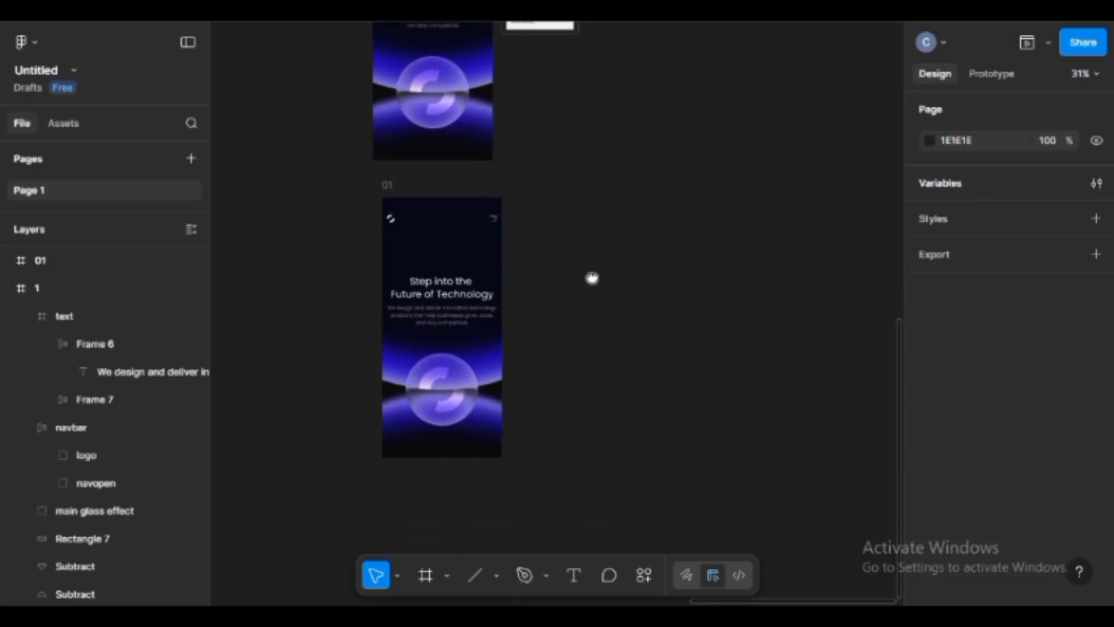
{"action": "left_click", "coordinate": [400, 164]}
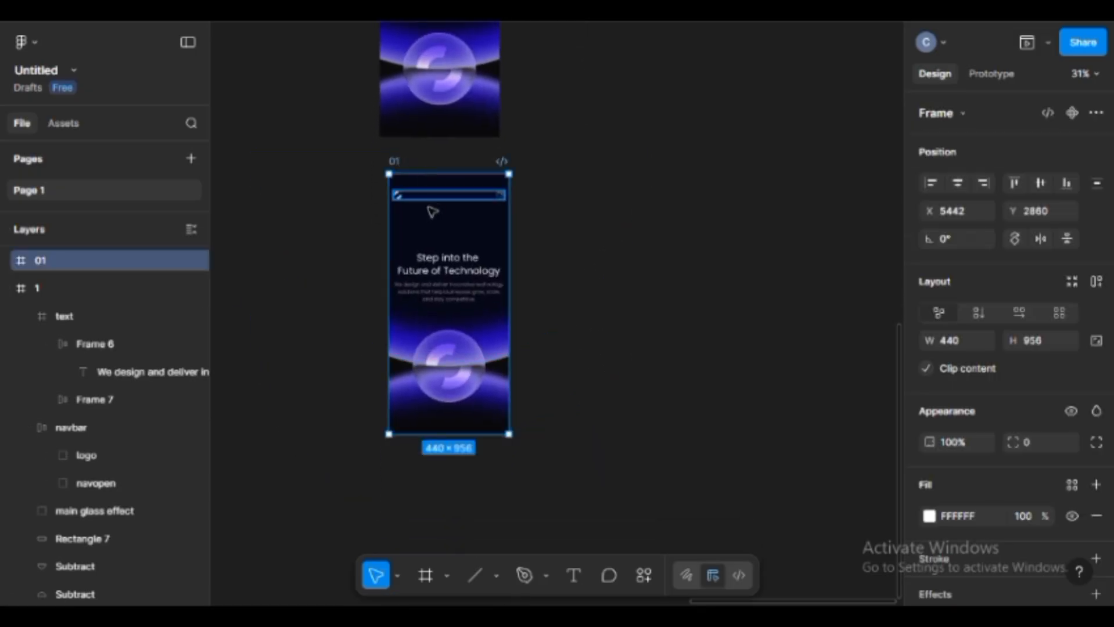
{"action": "key", "text": "alt"}
{"action": "left_click_drag", "start_coordinate": [456, 222], "coordinate": [576, 235]}
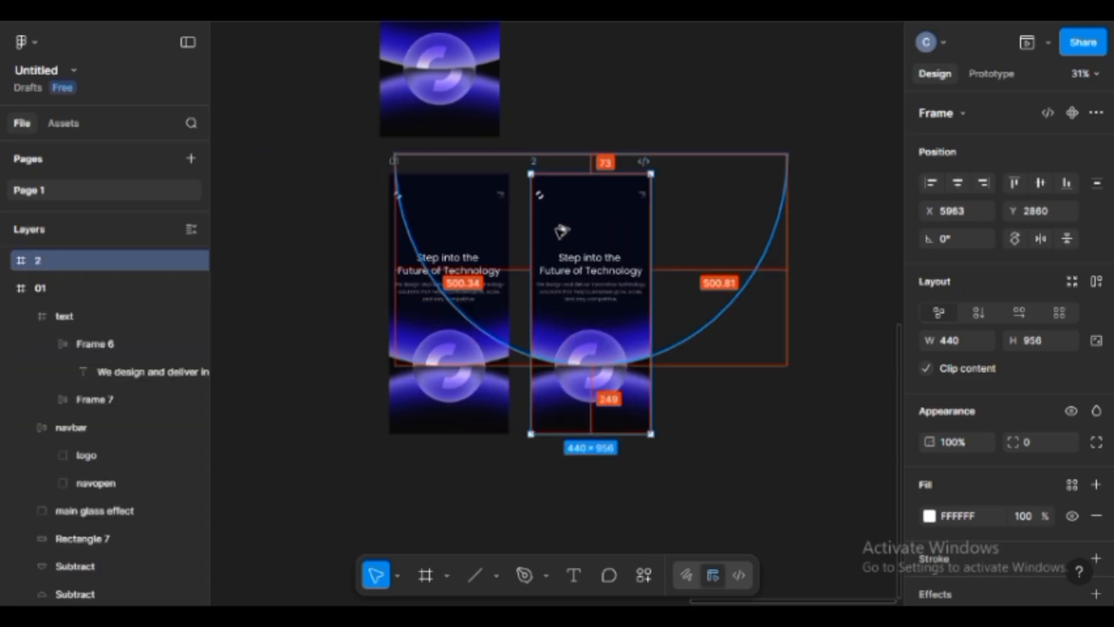
{"action": "left_click_drag", "start_coordinate": [701, 240], "coordinate": [532, 246]}
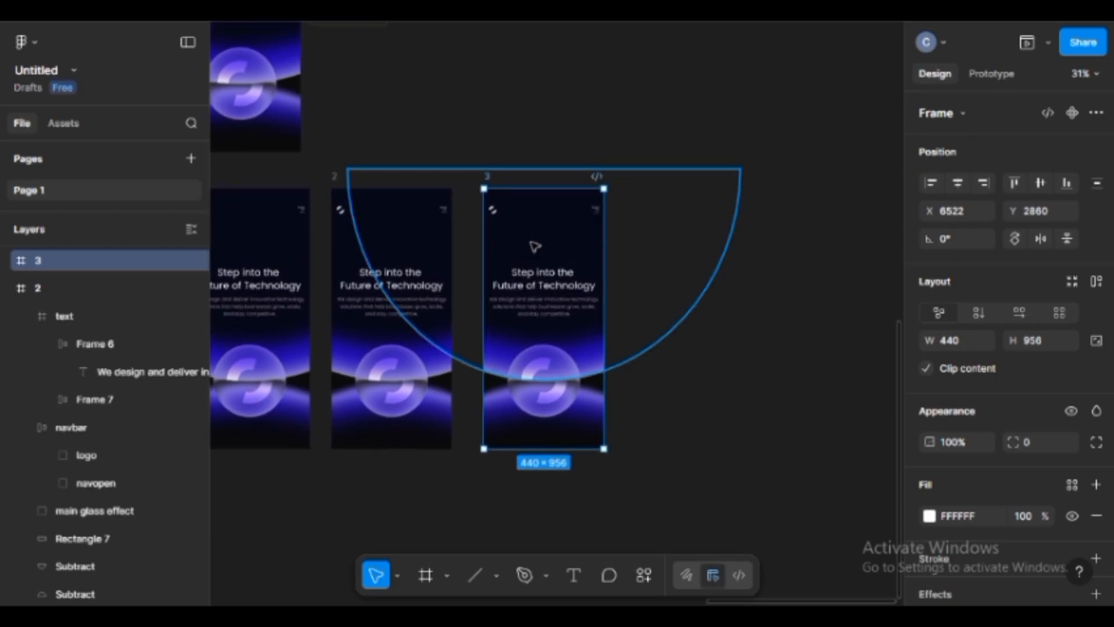
{"action": "key", "text": "ctrl+d"}
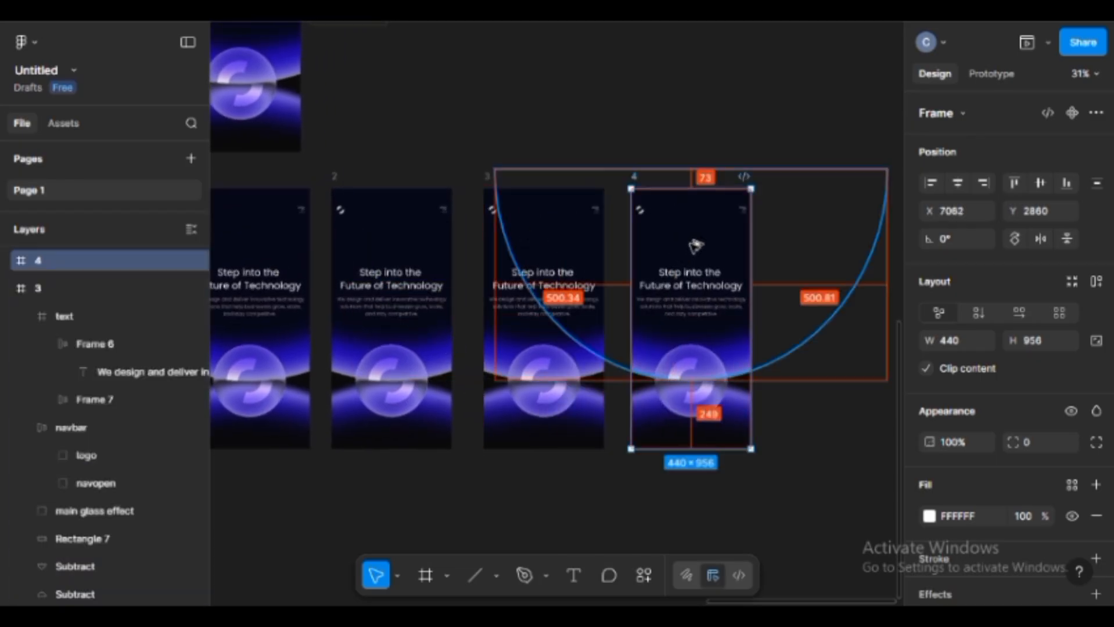
{"action": "left_click_drag", "start_coordinate": [696, 246], "coordinate": [825, 255]}
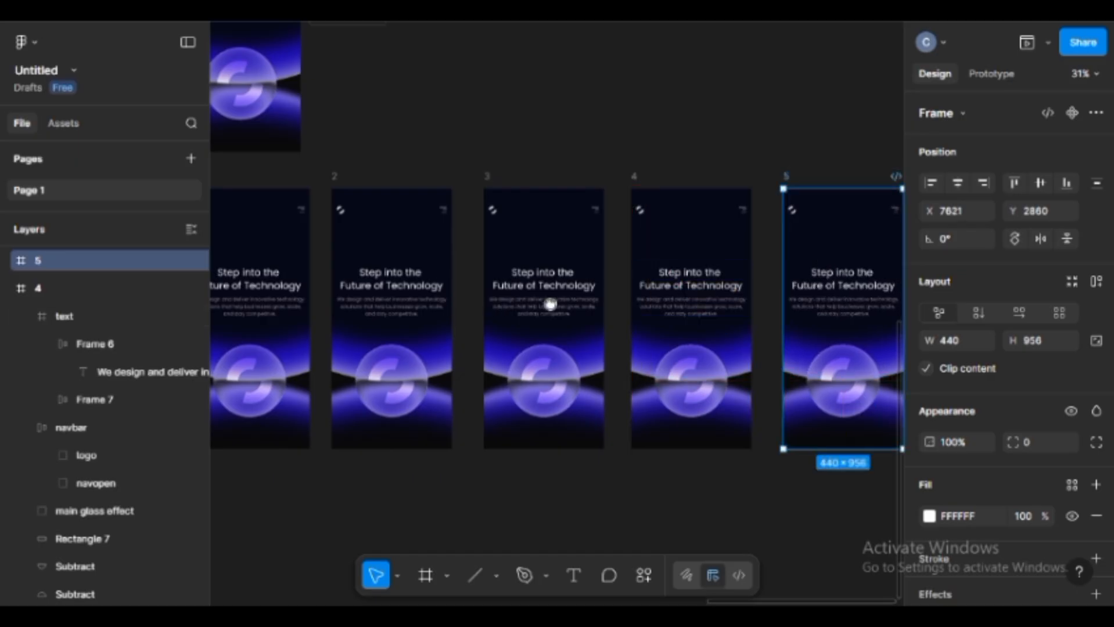
{"action": "scroll", "coordinate": [552, 303], "scroll_direction": "left", "scroll_amount": 5}
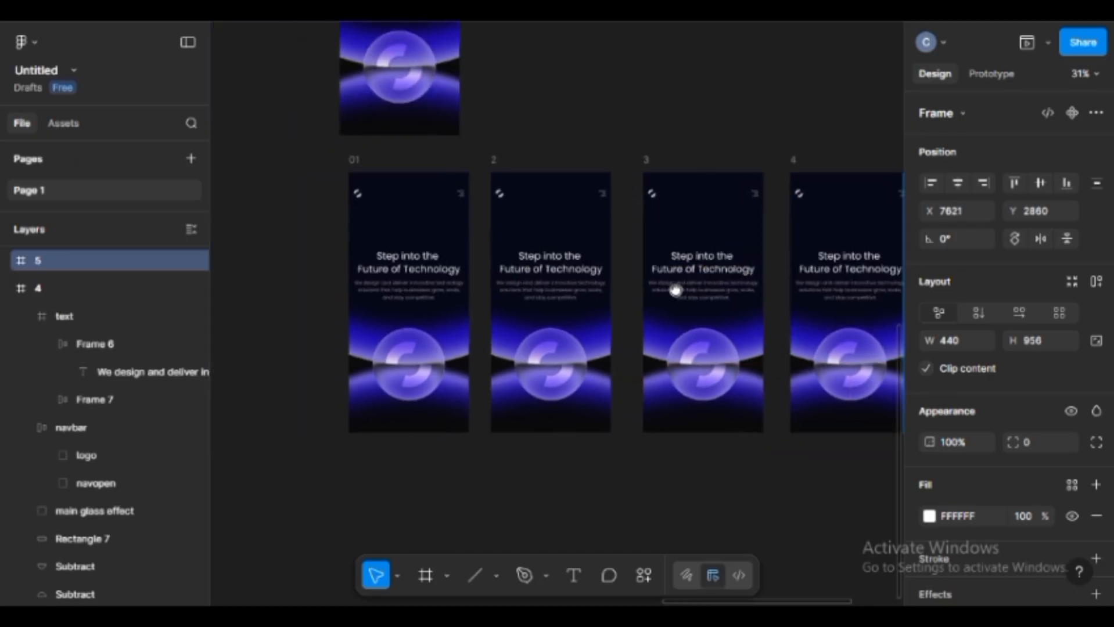
In frame 01, move the upper Subtract glow shape up and the lower one down to Y 847, clear of the sphere
{"action": "left_click", "coordinate": [447, 323]}
{"action": "scroll", "coordinate": [331, 325], "scroll_direction": "up", "scroll_amount": 2}
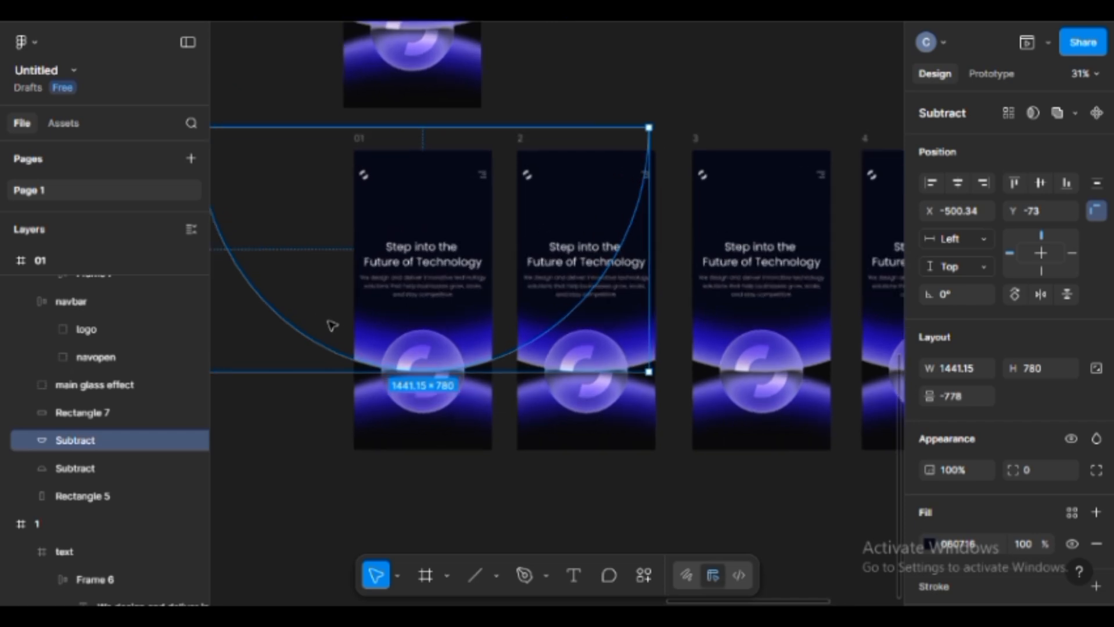
{"action": "scroll", "coordinate": [333, 326], "scroll_direction": "up", "scroll_amount": 3}
{"action": "mouse_move", "coordinate": [581, 317]}
{"action": "left_mouse_down"}
{"action": "mouse_move", "coordinate": [585, 274]}
{"action": "mouse_move", "coordinate": [567, 210]}
{"action": "mouse_move", "coordinate": [597, 274]}
{"action": "mouse_move", "coordinate": [597, 321]}
{"action": "left_mouse_up"}
{"action": "left_click", "coordinate": [593, 239]}
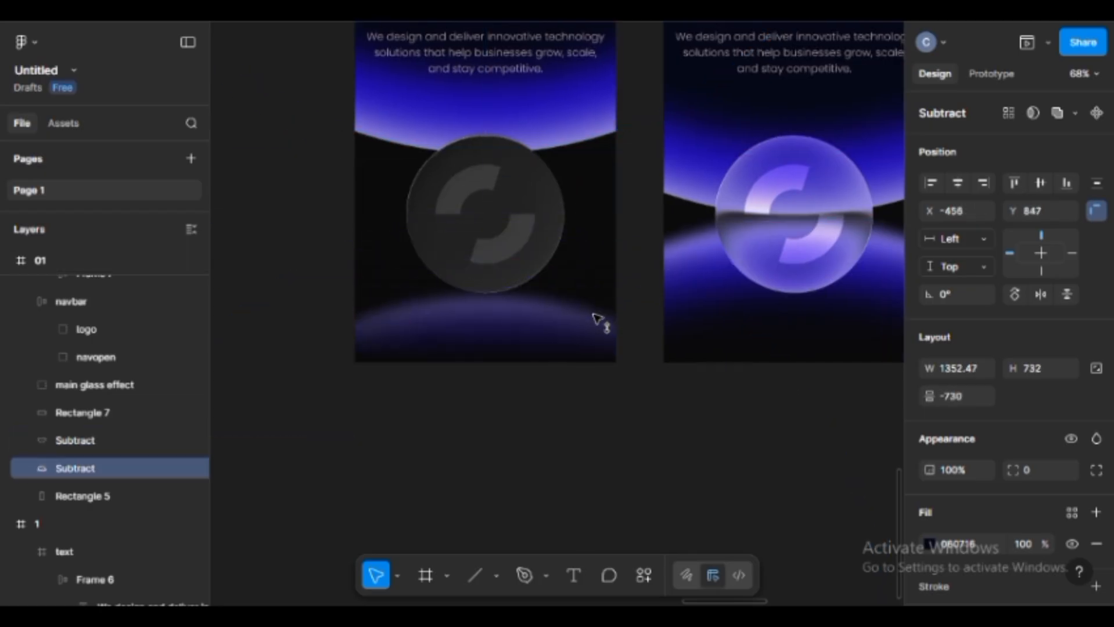
Set the opacity of both Subtract glow shapes in frame 01 to 0%
{"action": "left_click", "coordinate": [569, 112], "text": "shift"}
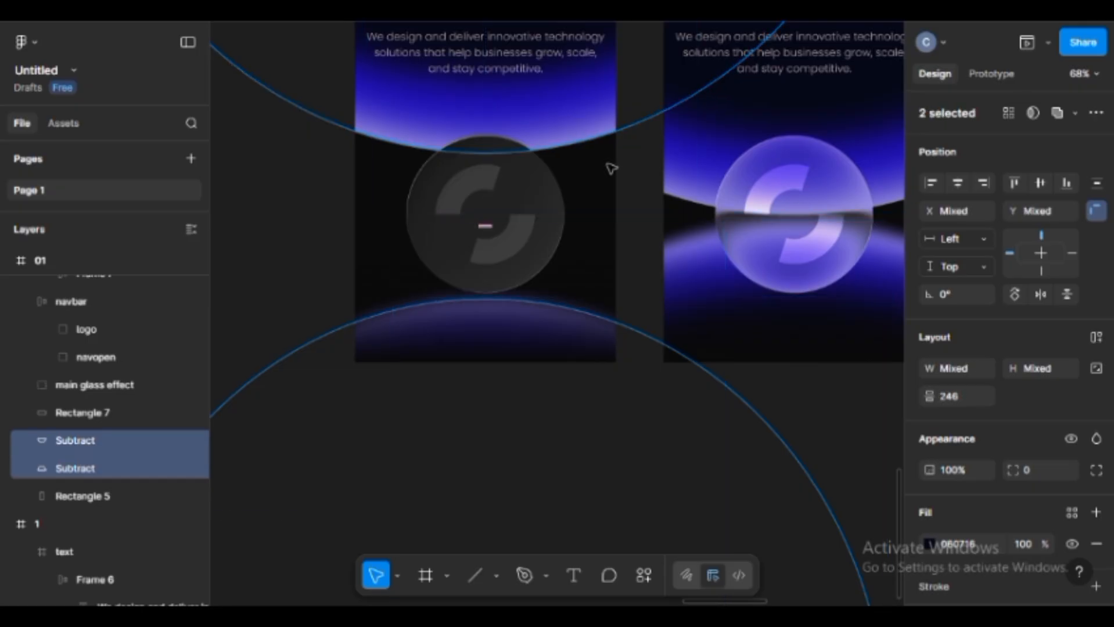
{"action": "left_click", "coordinate": [968, 471]}
{"action": "type", "text": "0"}
{"action": "key", "text": "Return"}
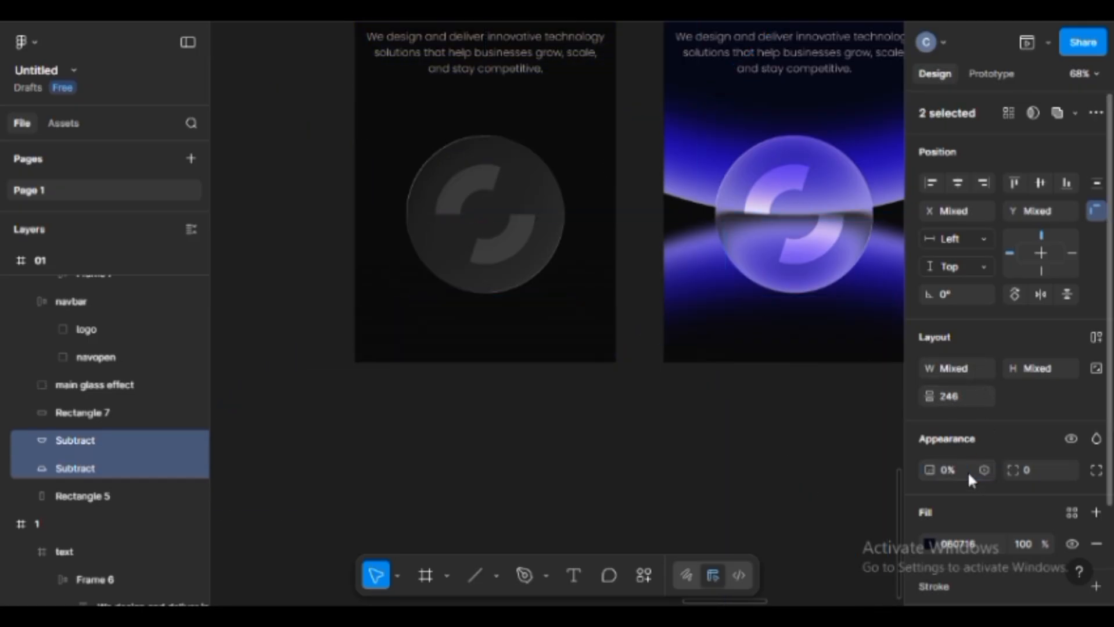
Move frame 01's main glass effect group down to Y 690 and set its opacity to 0%
{"action": "left_click", "coordinate": [488, 177]}
{"action": "left_click_drag", "start_coordinate": [489, 182], "coordinate": [497, 245]}
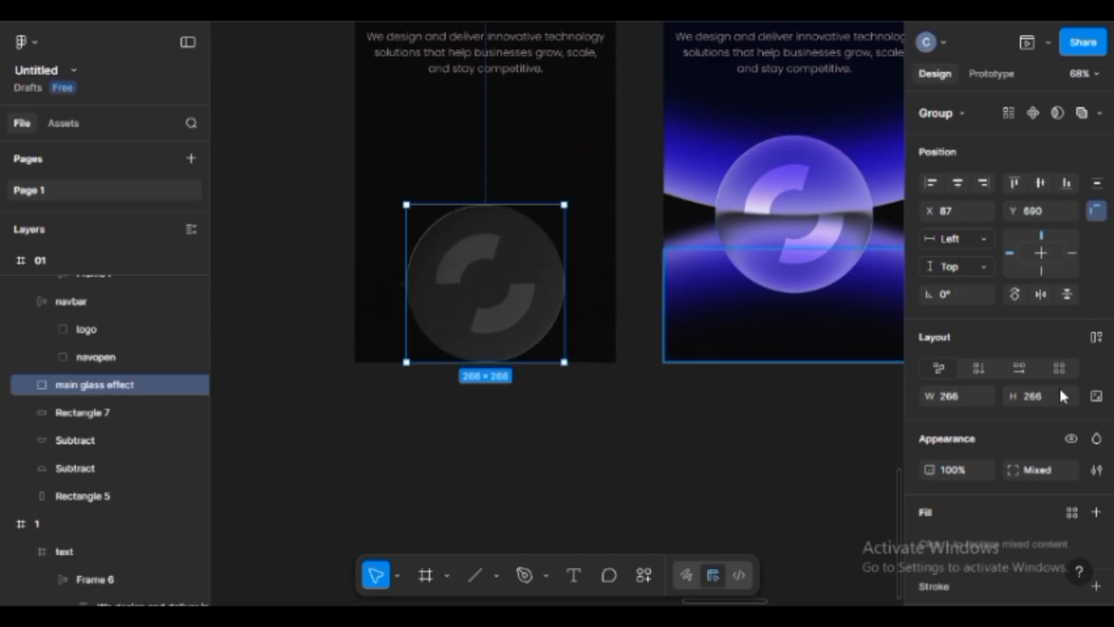
{"action": "left_click", "coordinate": [954, 468]}
{"action": "type", "text": "0"}
{"action": "key", "text": "Return"}
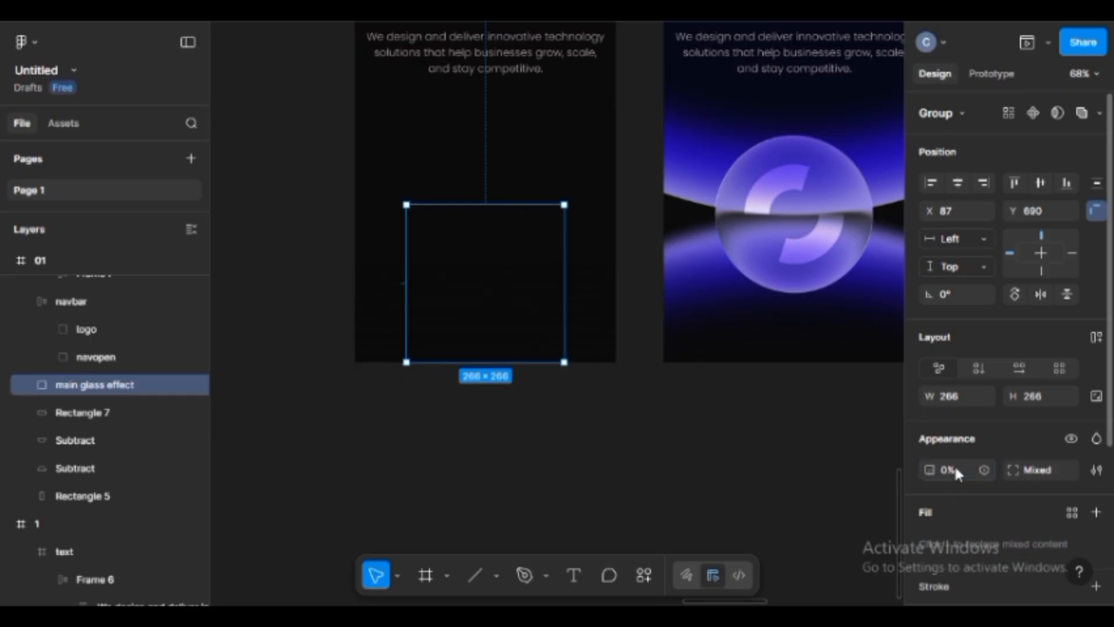
Set the opacity of the heading and paragraph frames in frame 01's text frame to 0%
{"action": "left_click", "coordinate": [602, 261]}
{"action": "scroll", "coordinate": [614, 237], "scroll_direction": "down", "scroll_amount": 5}
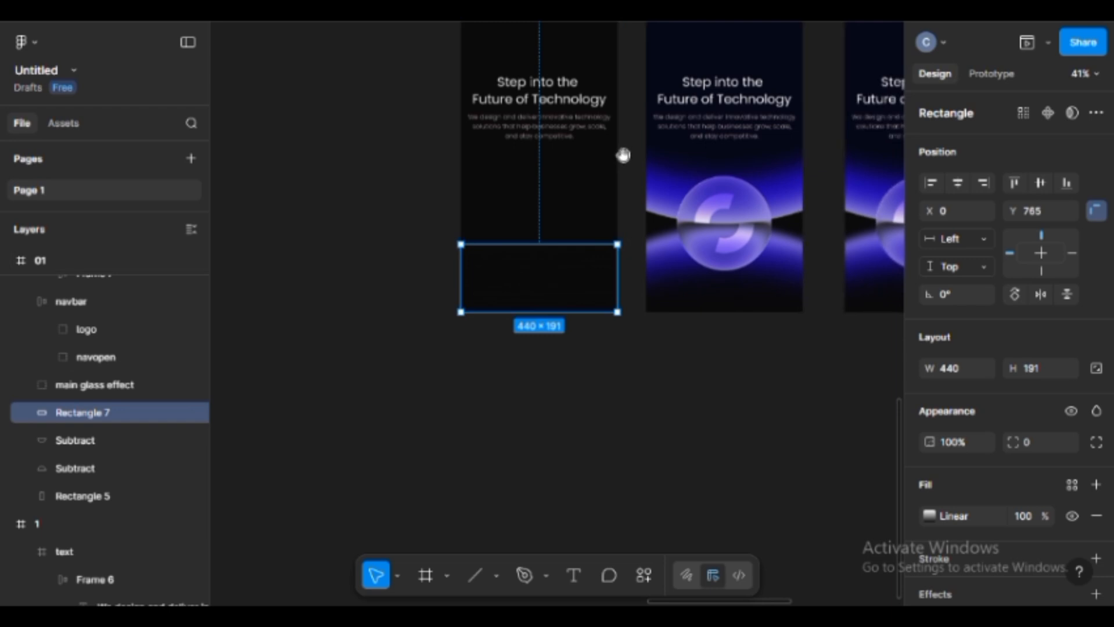
{"action": "left_click_drag", "start_coordinate": [624, 156], "coordinate": [542, 412]}
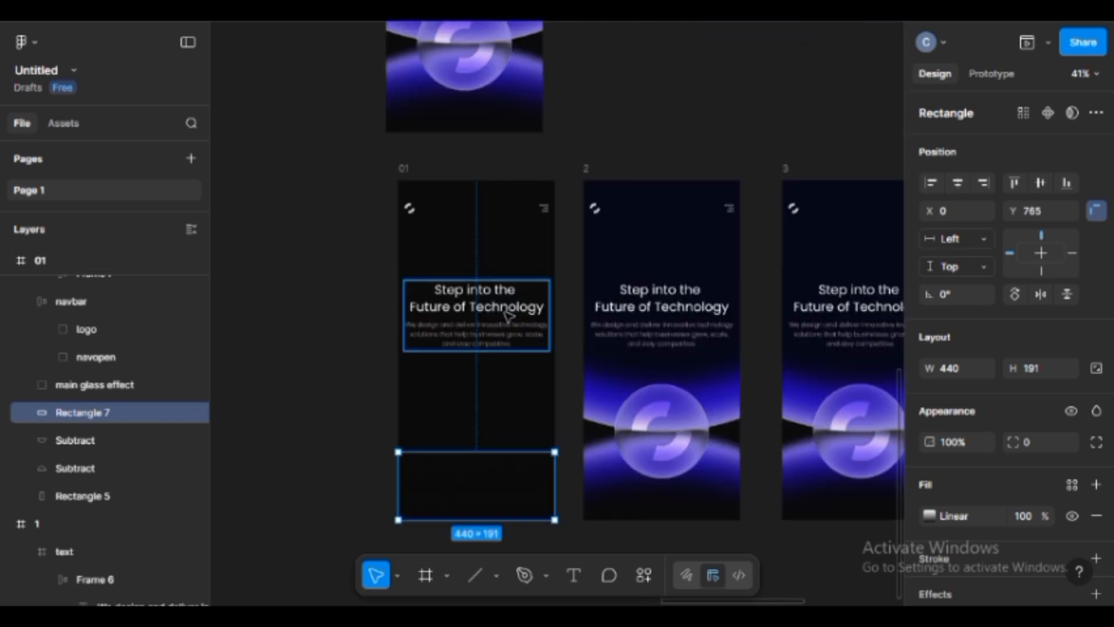
{"action": "left_click", "coordinate": [508, 316]}
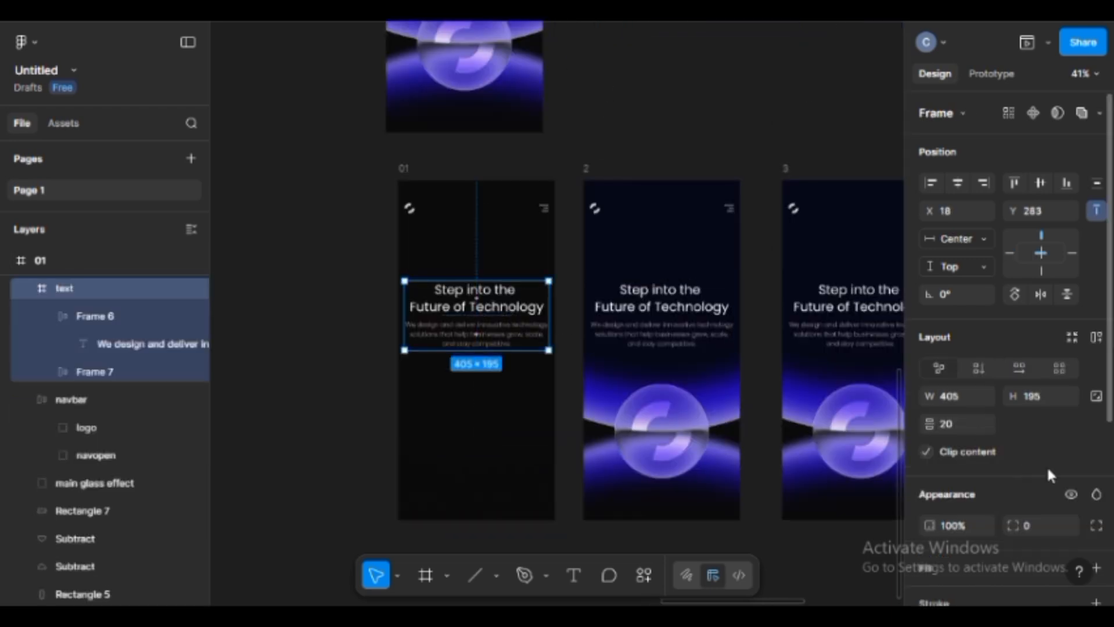
{"action": "scroll", "coordinate": [1047, 466], "scroll_direction": "down", "scroll_amount": 4}
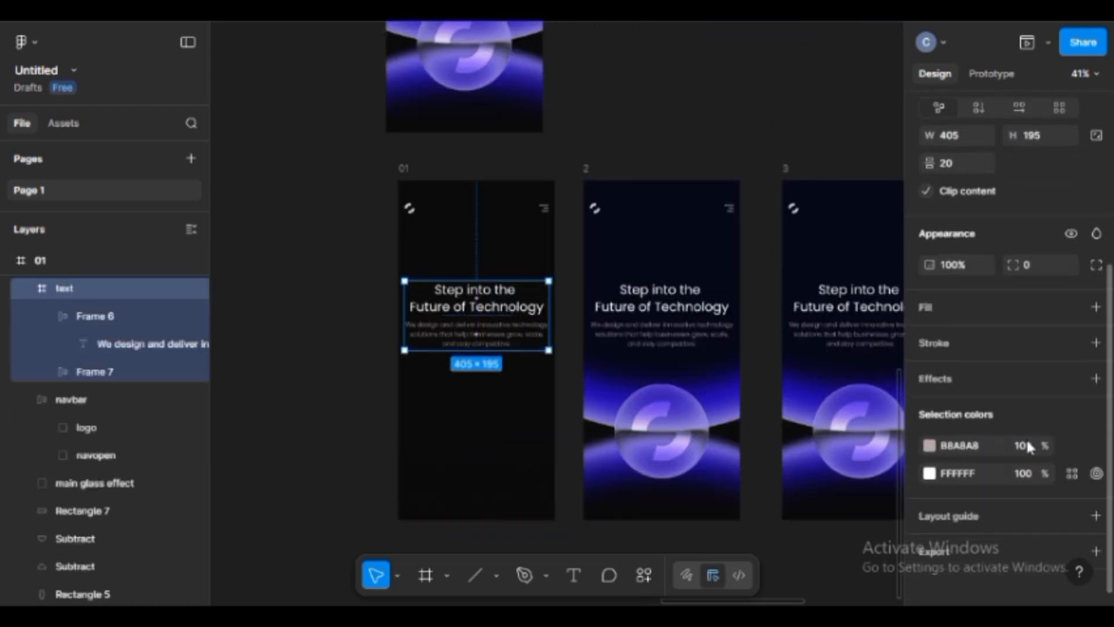
{"action": "left_click", "coordinate": [518, 302]}
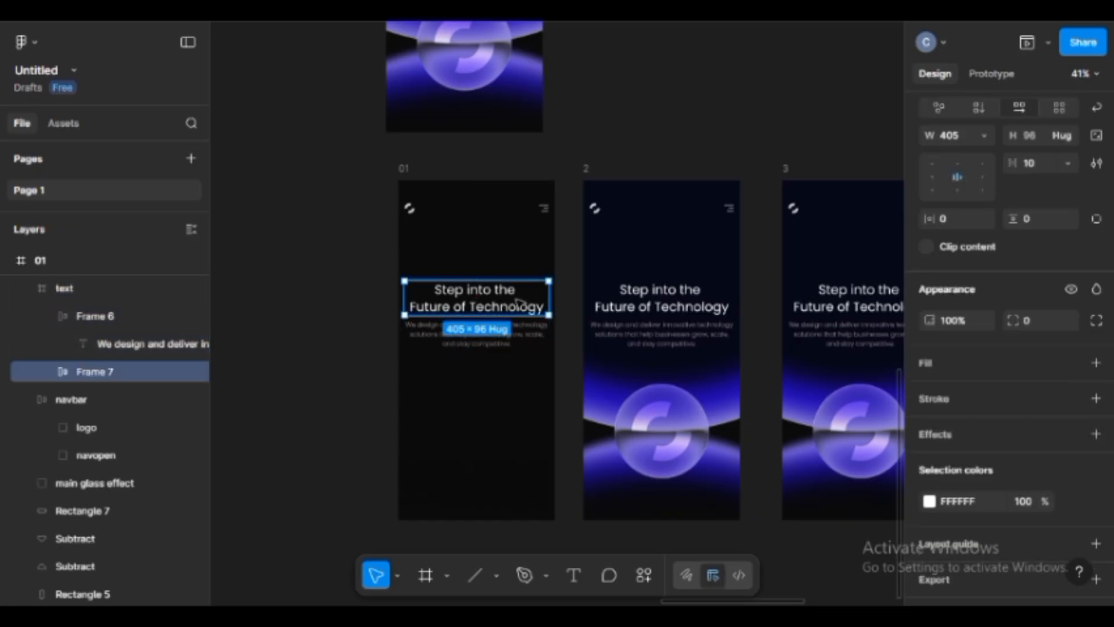
{"action": "left_click", "coordinate": [505, 337], "text": "shift"}
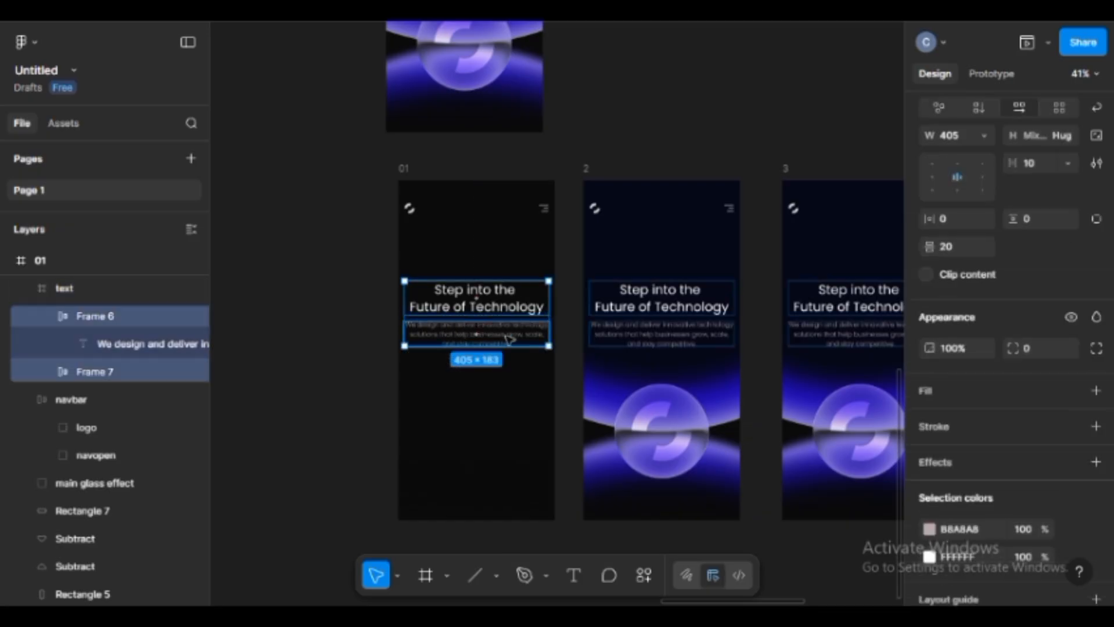
{"action": "left_click", "coordinate": [962, 350]}
{"action": "key", "text": "Return"}
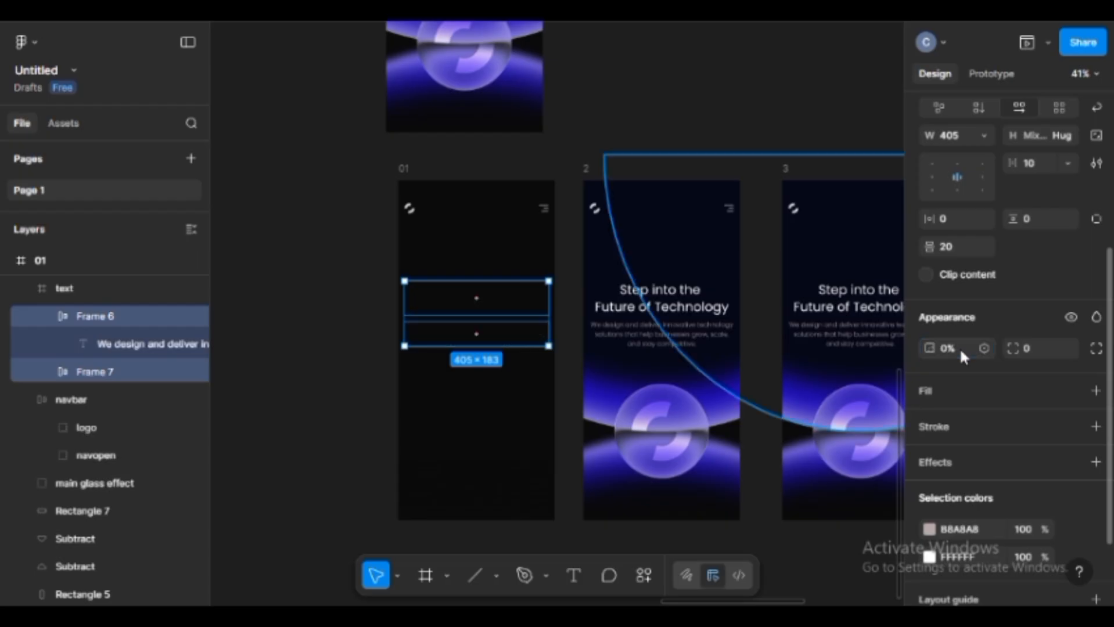
Copy the text frame from frame 01 and paste it to replace the text frame in frame 2
{"action": "left_click", "coordinate": [693, 293]}
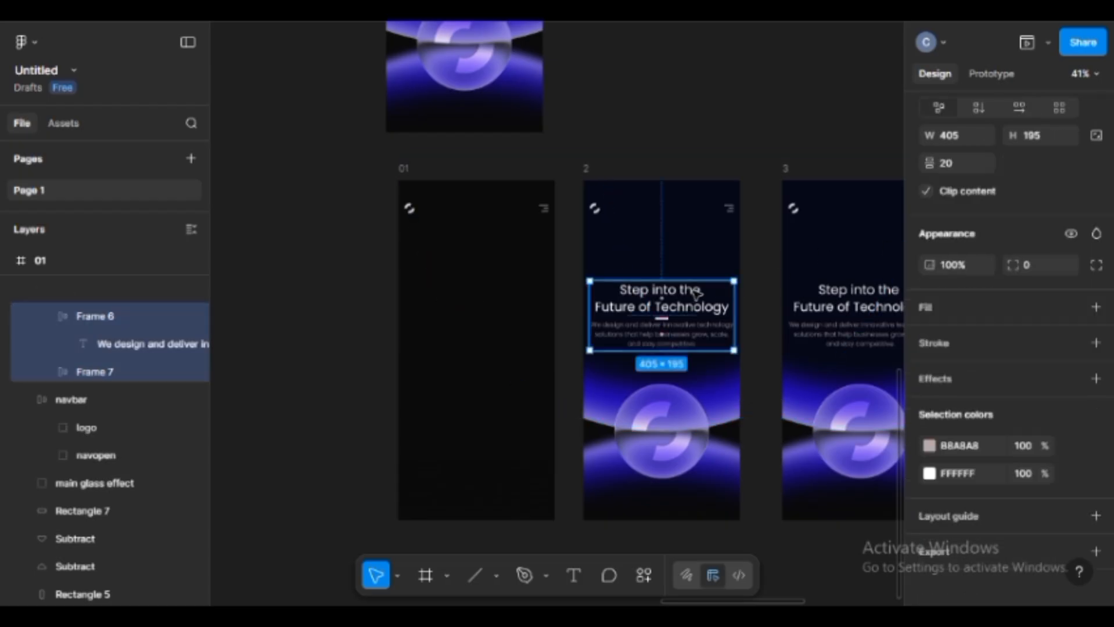
{"action": "left_click_drag", "start_coordinate": [709, 295], "coordinate": [631, 306]}
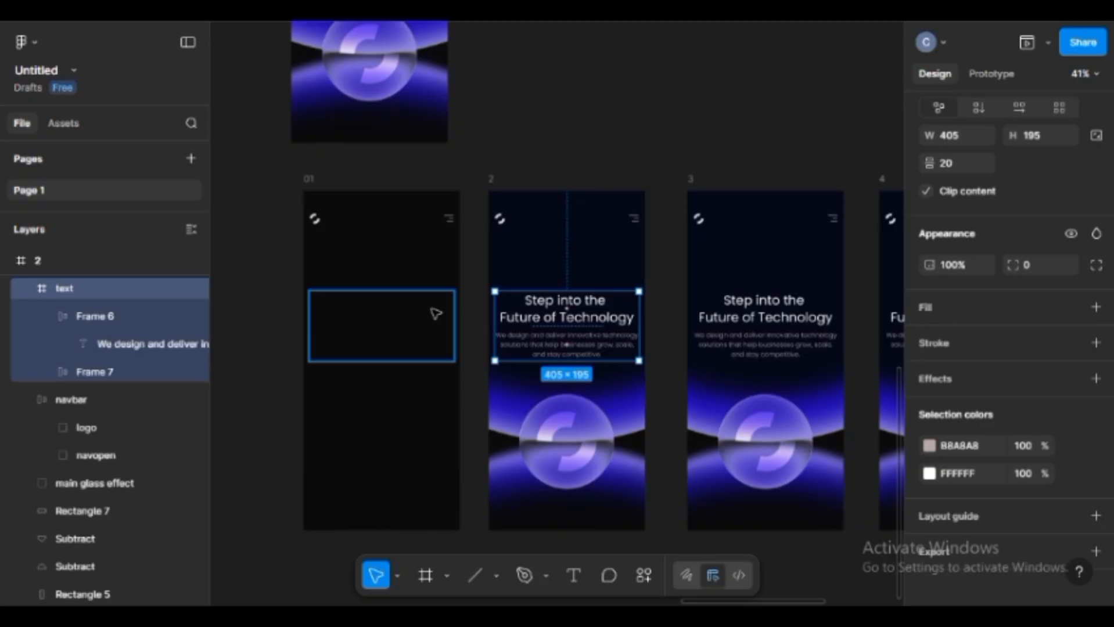
{"action": "left_click", "coordinate": [436, 314]}
{"action": "right_click", "coordinate": [437, 313]}
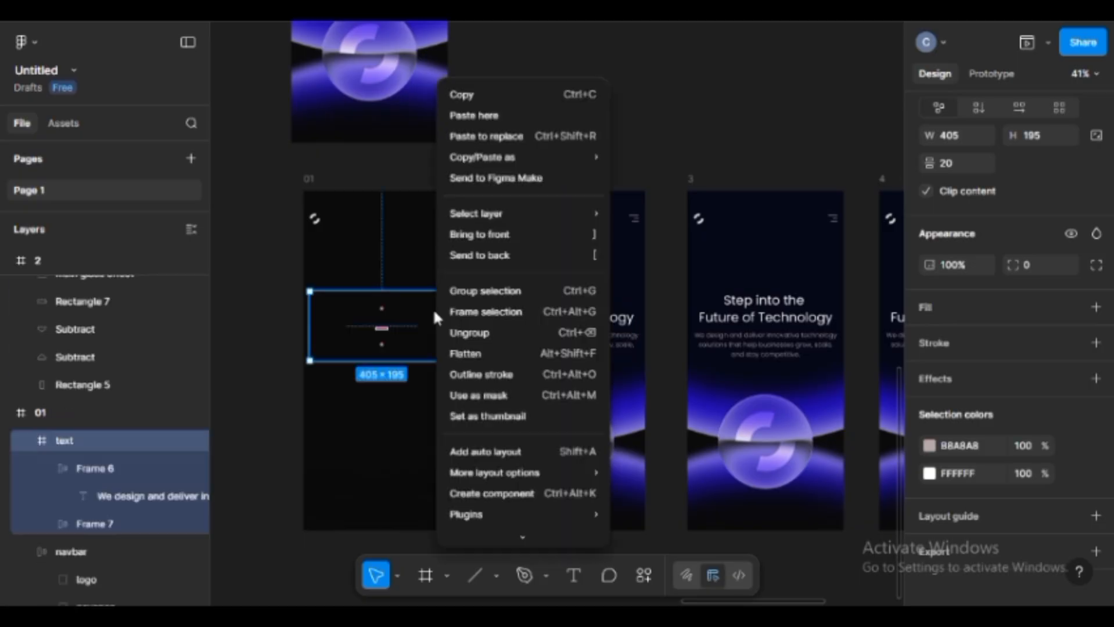
{"action": "left_click", "coordinate": [497, 95]}
{"action": "left_click", "coordinate": [580, 314]}
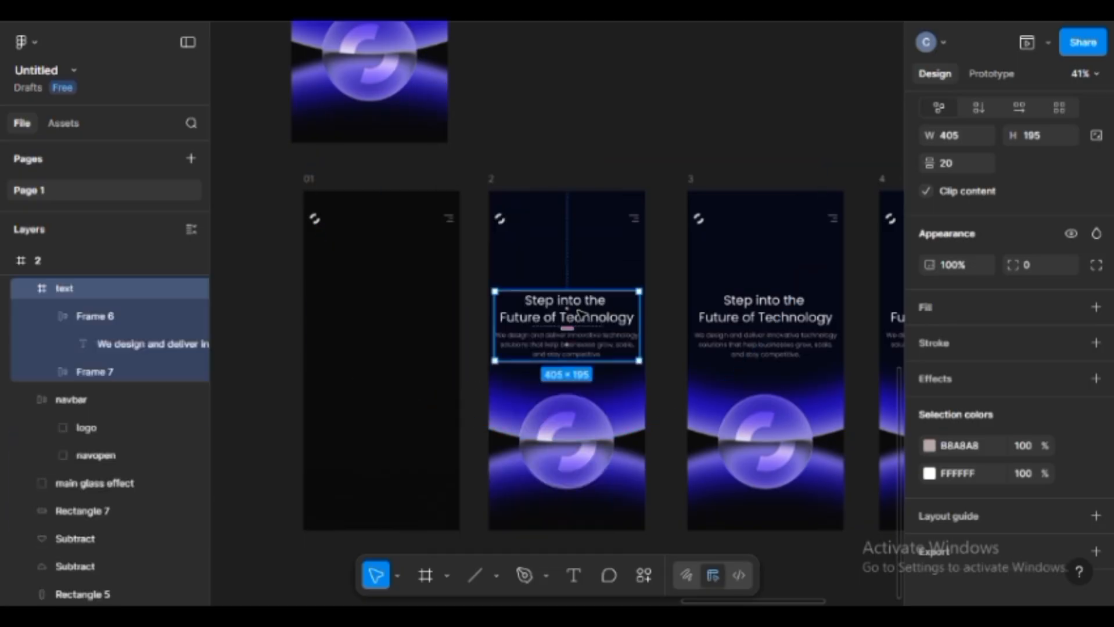
{"action": "right_click", "coordinate": [580, 314]}
{"action": "left_click", "coordinate": [629, 136]}
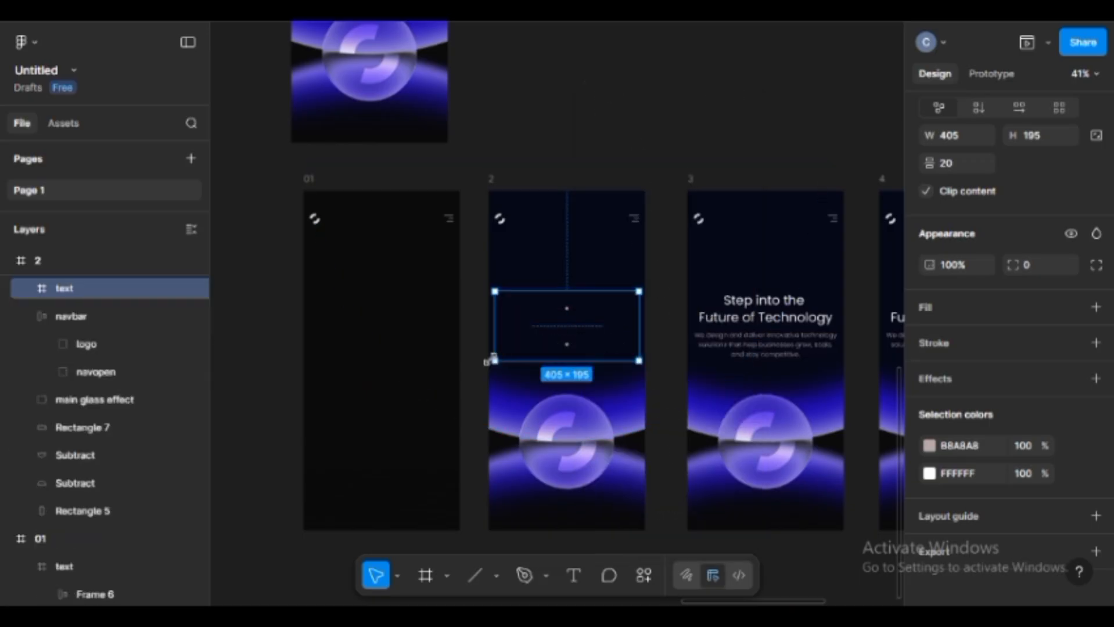
Copy the main glass effect group from frame 01 and delete the main glass effect group in frame 2
{"action": "left_click", "coordinate": [568, 427]}
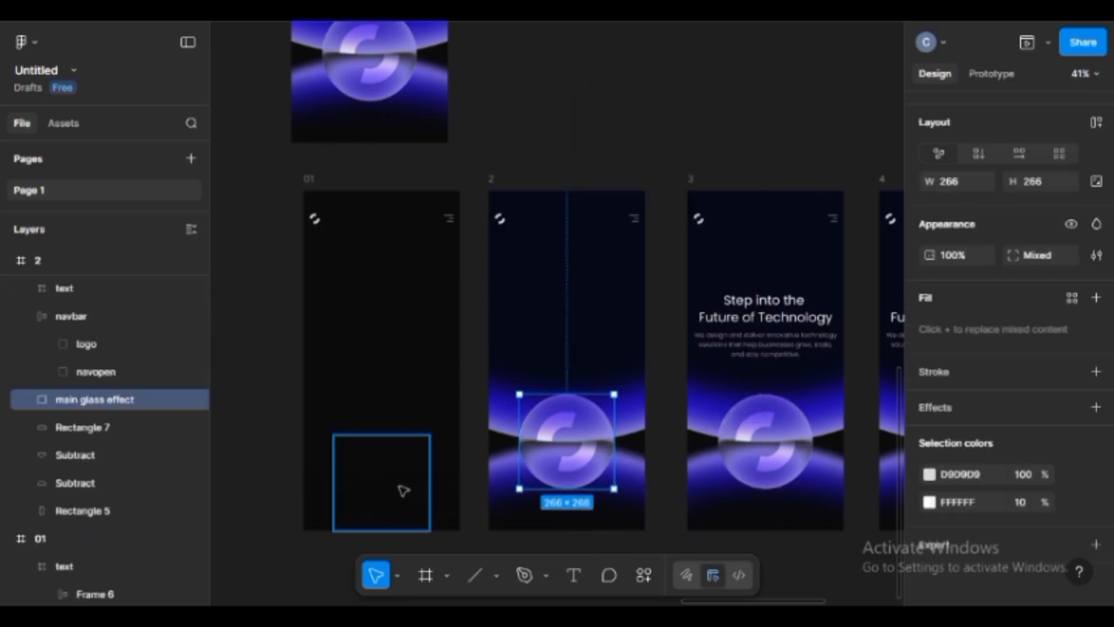
{"action": "left_click", "coordinate": [403, 491]}
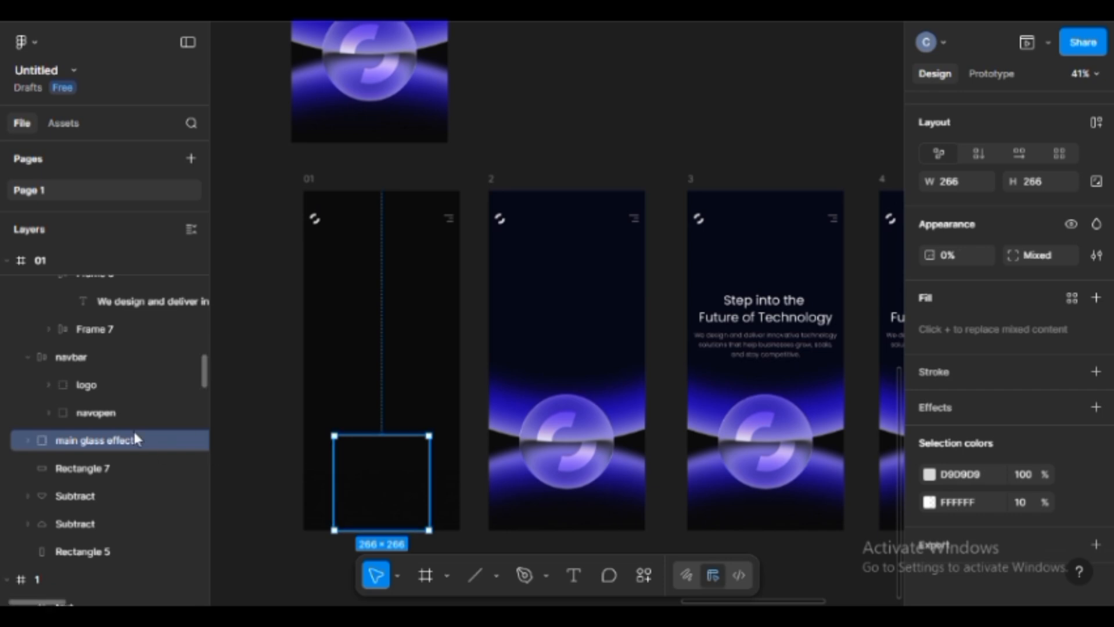
{"action": "right_click", "coordinate": [367, 482]}
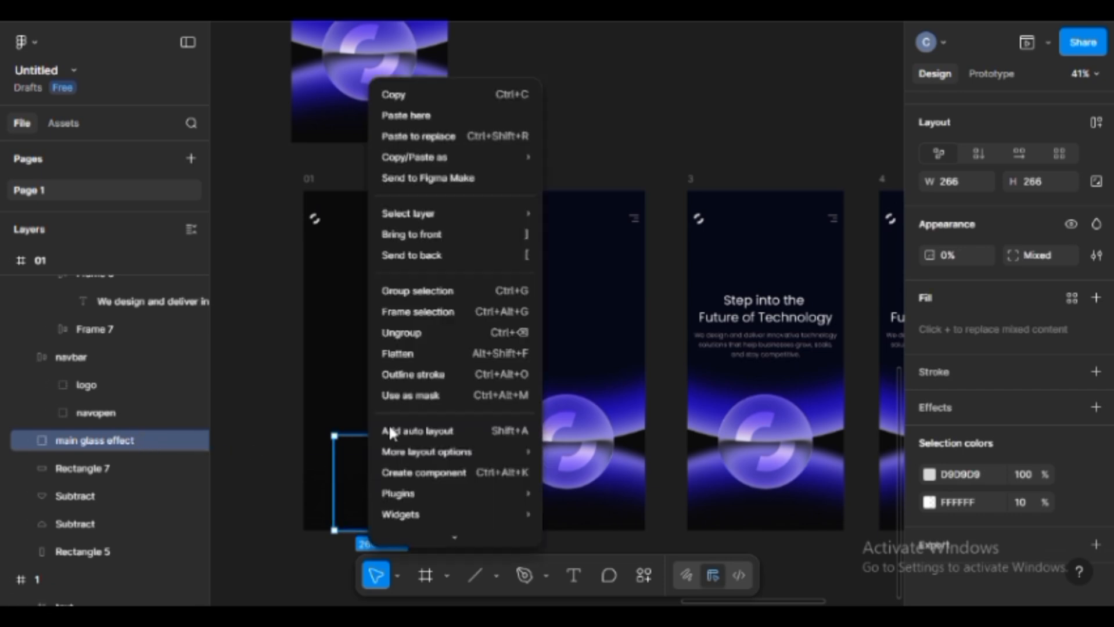
{"action": "left_click", "coordinate": [407, 95]}
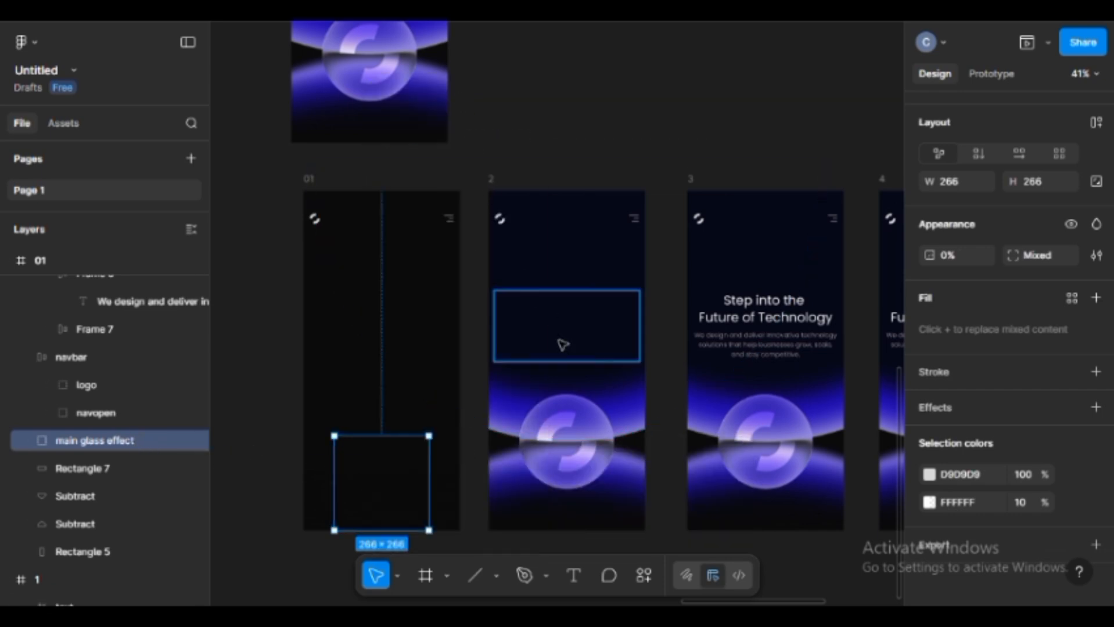
{"action": "left_click", "coordinate": [574, 417]}
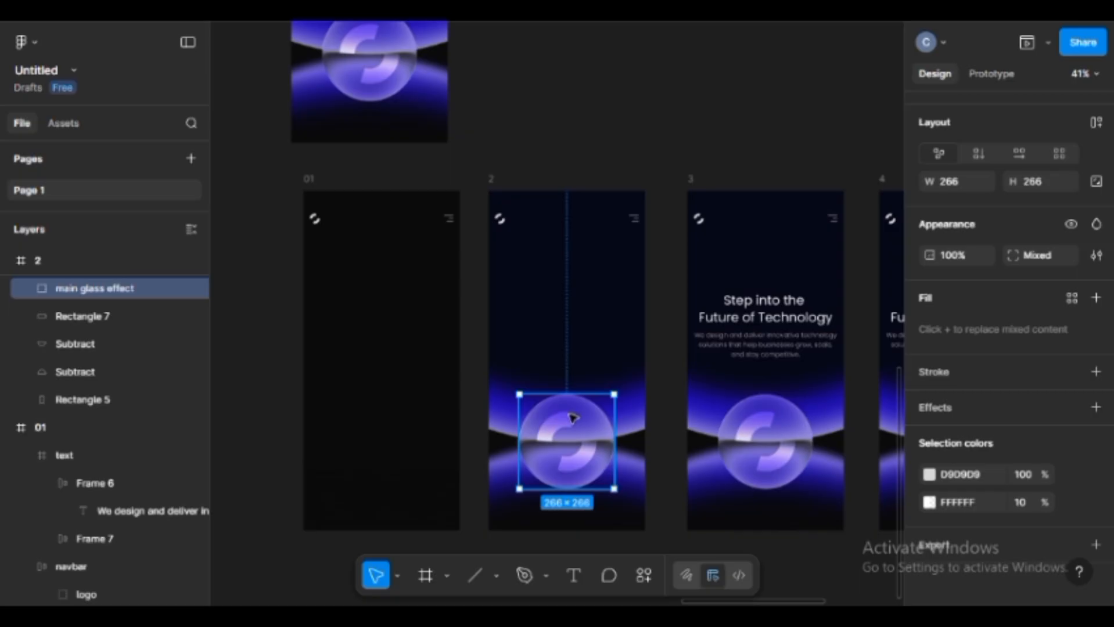
{"action": "key", "text": "Delete"}
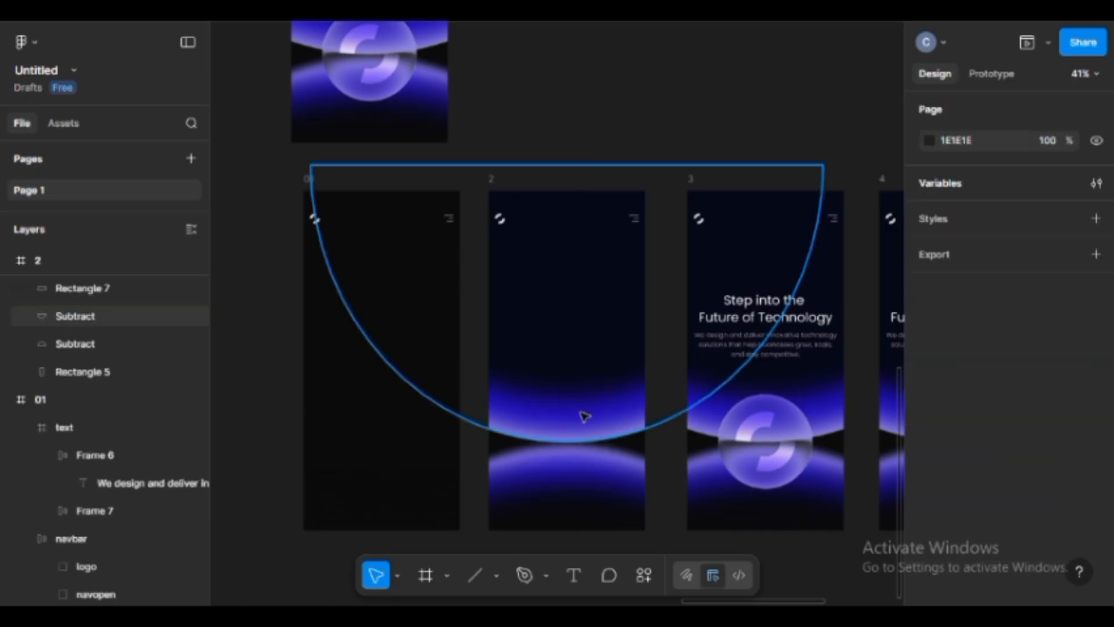
{"action": "left_click", "coordinate": [492, 183]}
{"action": "right_click", "coordinate": [492, 184]}
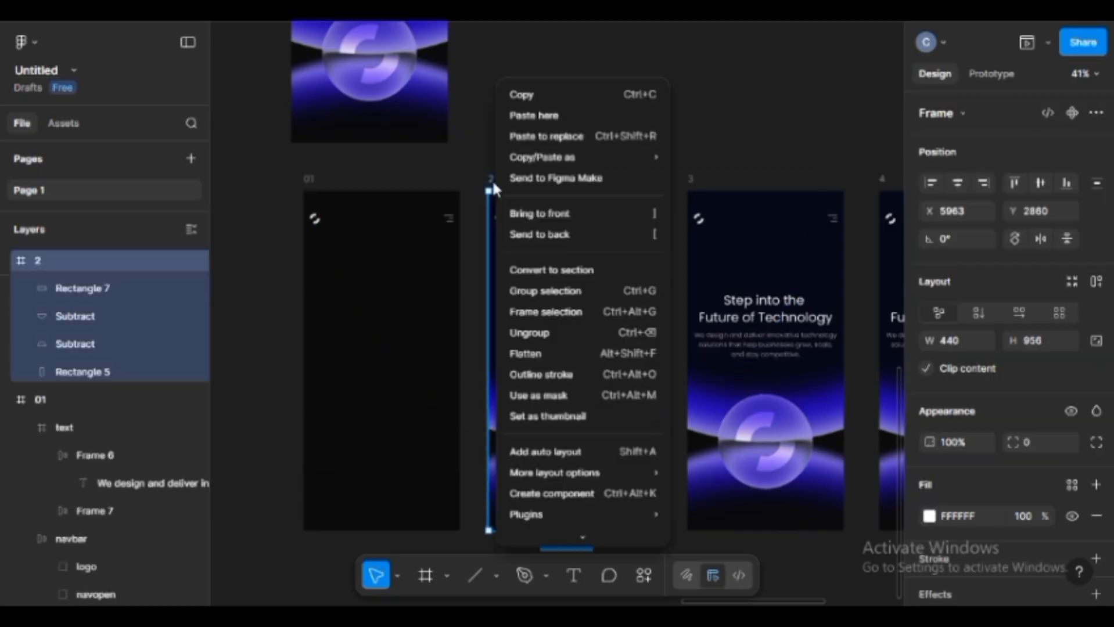
{"action": "left_click", "coordinate": [561, 115]}
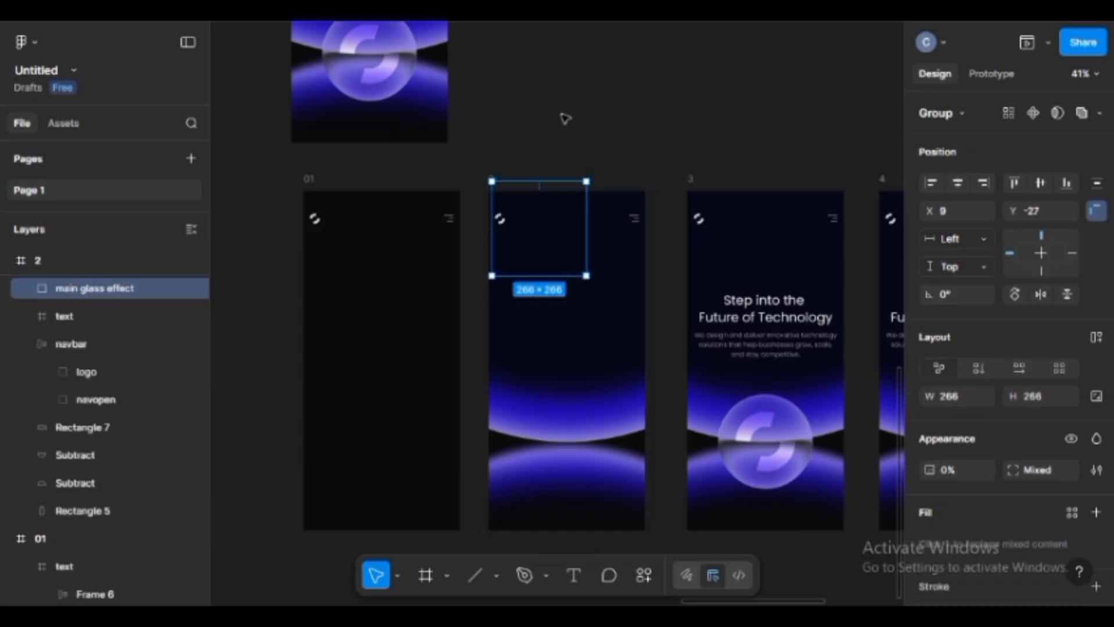
{"action": "key", "text": "Escape"}
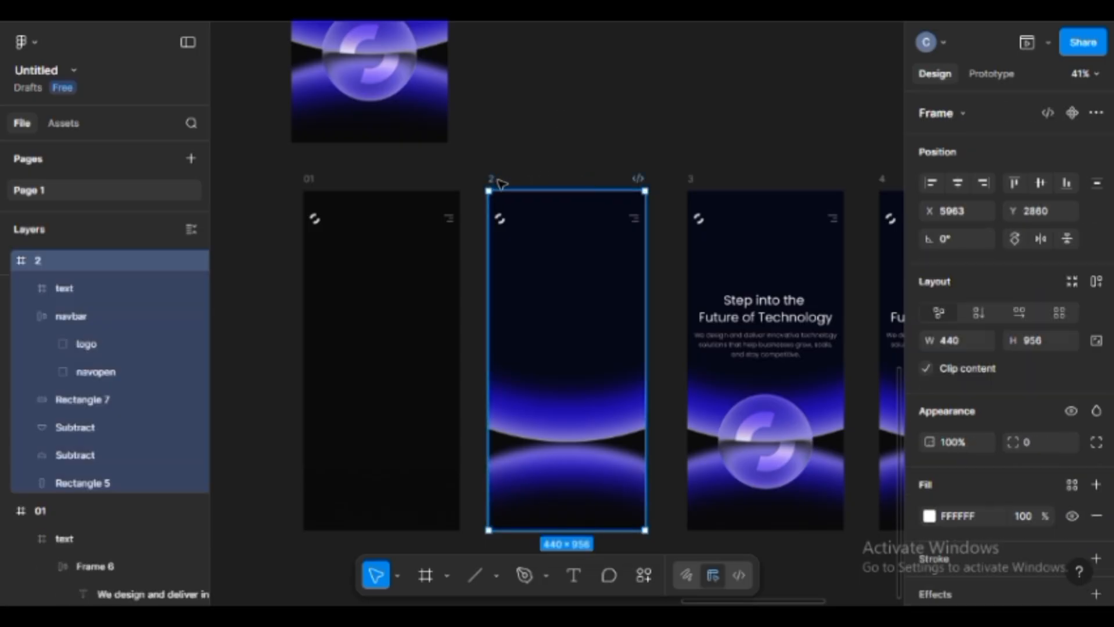
Paste the copied main glass effect group into frame 2 at the same position as in frame 01
{"action": "key", "text": "ctrl+v"}
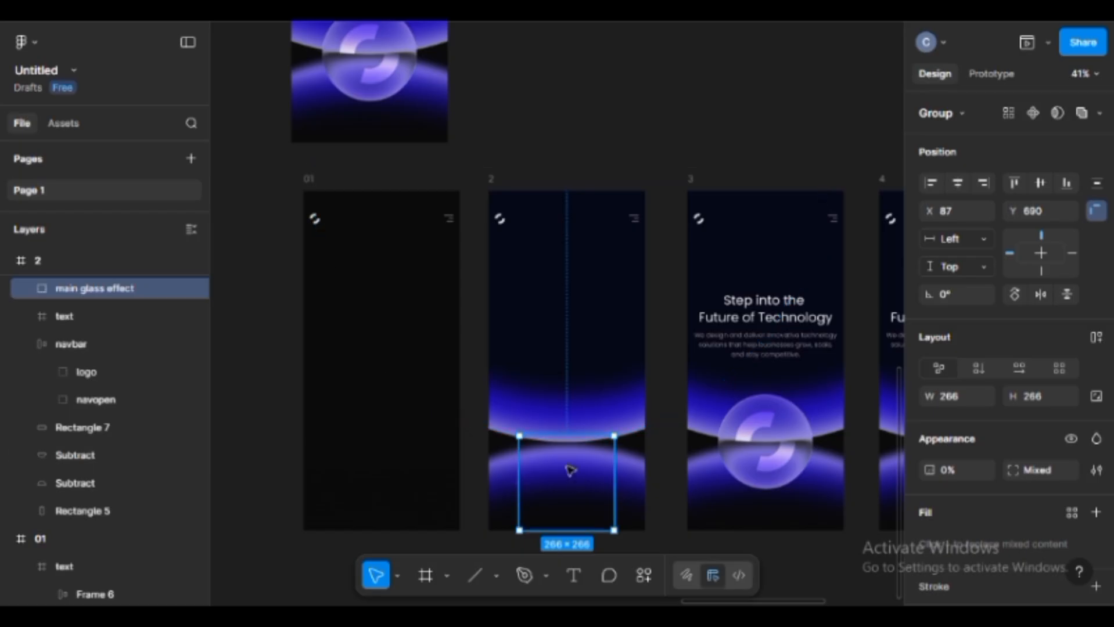
{"action": "scroll", "coordinate": [616, 418], "scroll_direction": "down", "scroll_amount": 3}
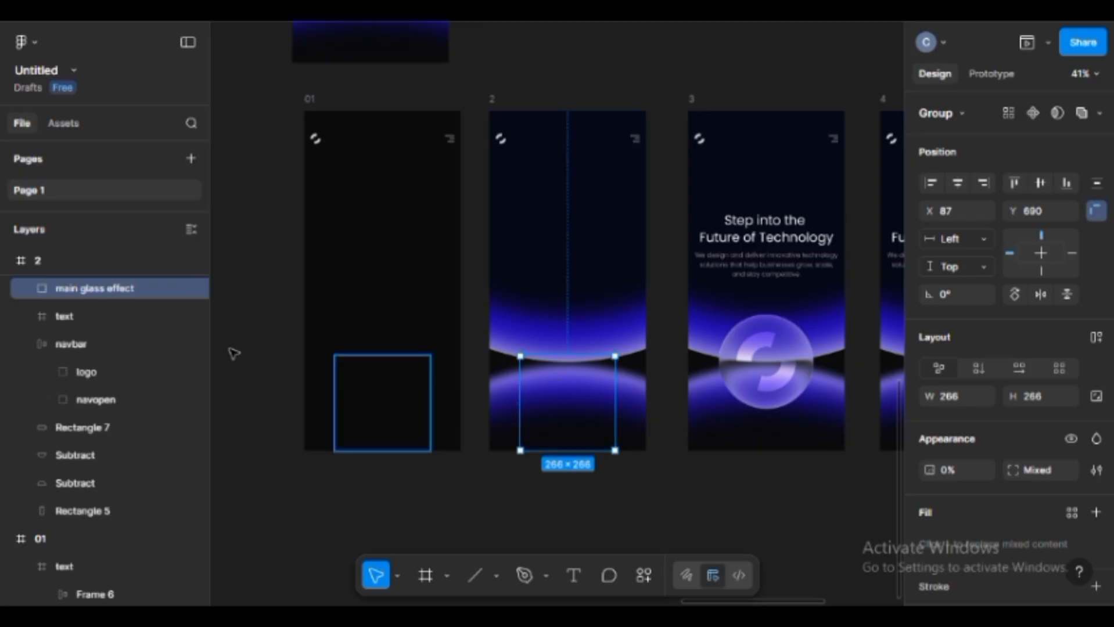
{"action": "left_click", "coordinate": [584, 66]}
{"action": "left_click", "coordinate": [574, 290]}
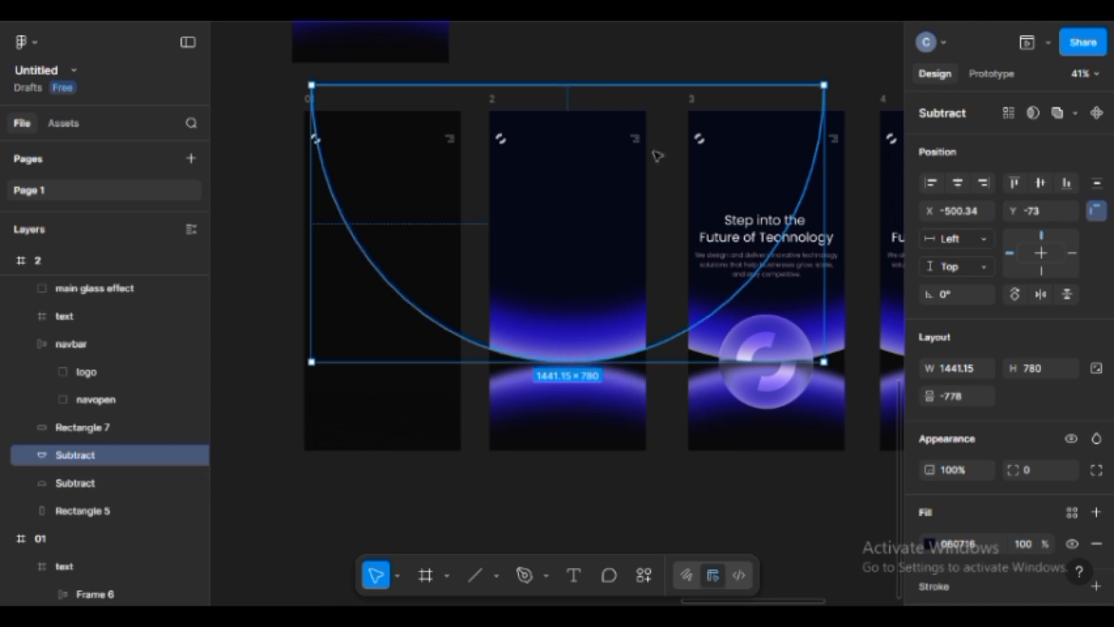
{"action": "left_click", "coordinate": [673, 56]}
Set the opacity of the paragraph text in frame 3 to 0%
{"action": "left_click_drag", "start_coordinate": [754, 74], "coordinate": [424, 142]}
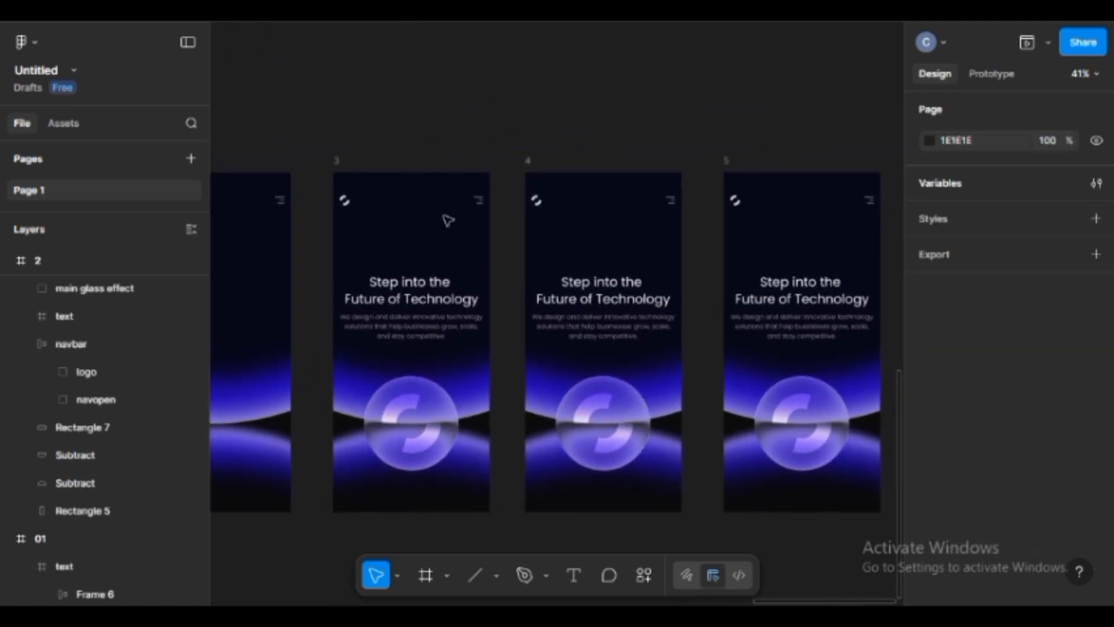
{"action": "left_click", "coordinate": [444, 329]}
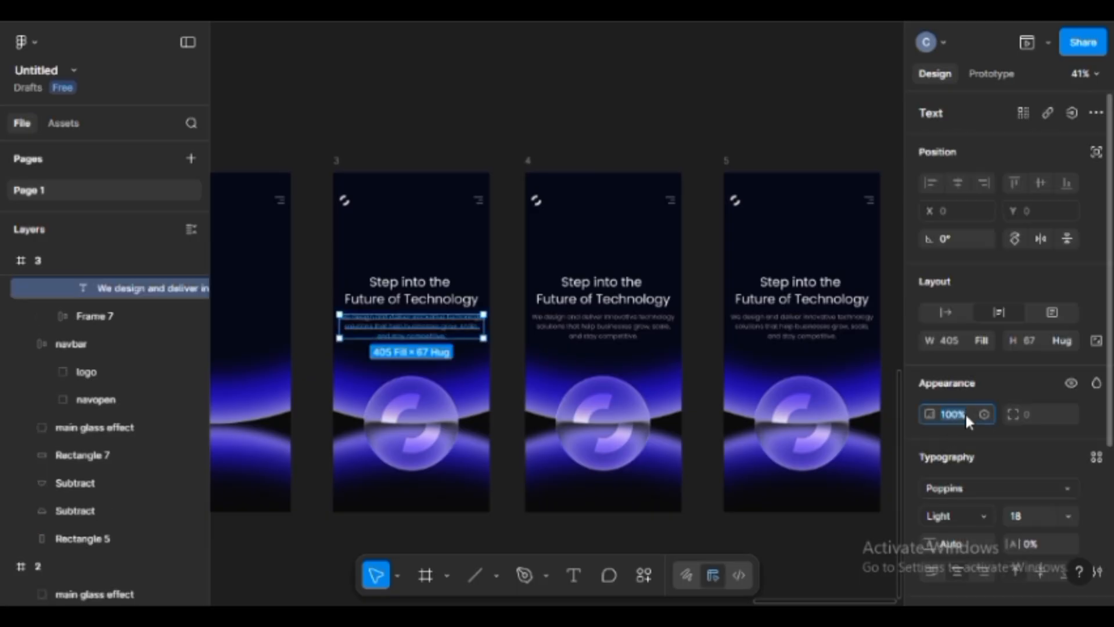
{"action": "key", "text": "Return"}
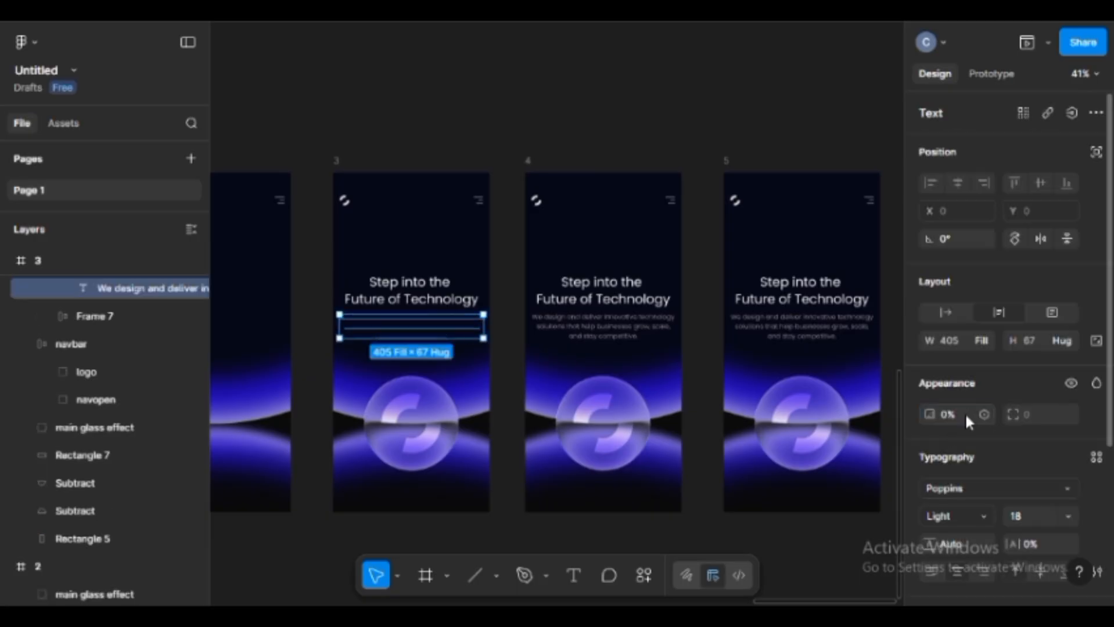
Replace frame 3's main glass effect group with a copy of the transparent one from frame 2
{"action": "left_click", "coordinate": [439, 404]}
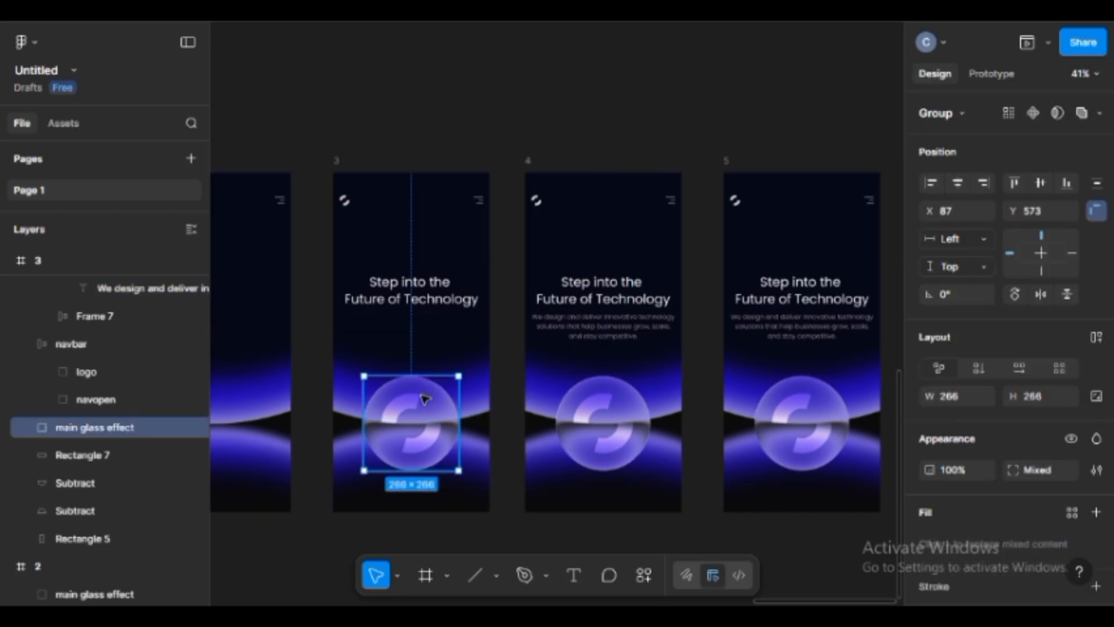
{"action": "key", "text": "Delete"}
{"action": "scroll", "coordinate": [372, 400], "scroll_direction": "left", "scroll_amount": 5}
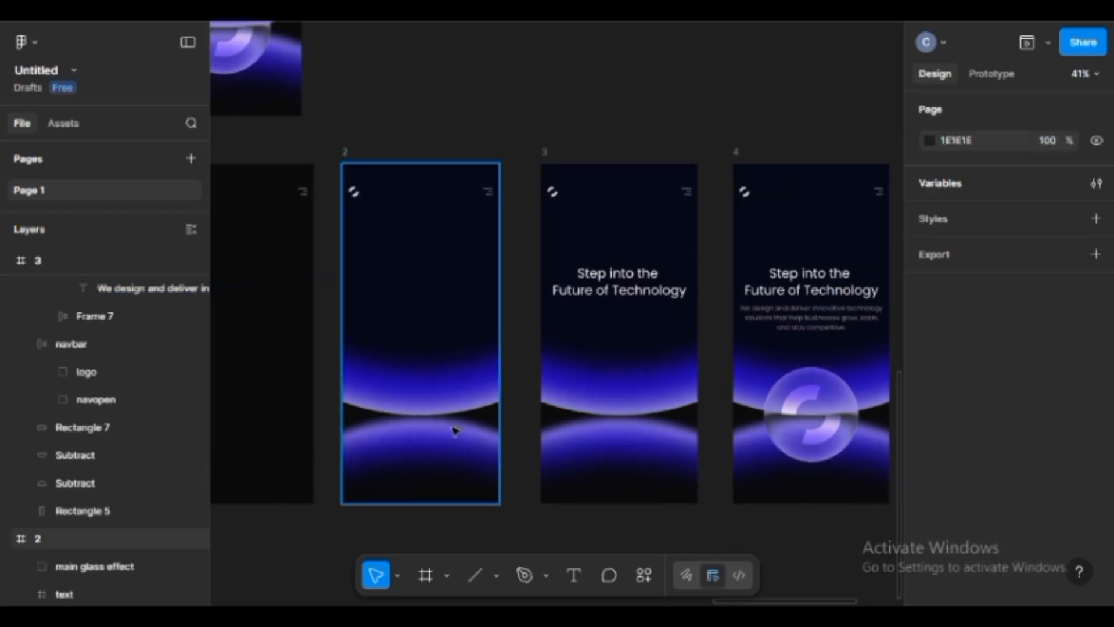
{"action": "left_click", "coordinate": [436, 438]}
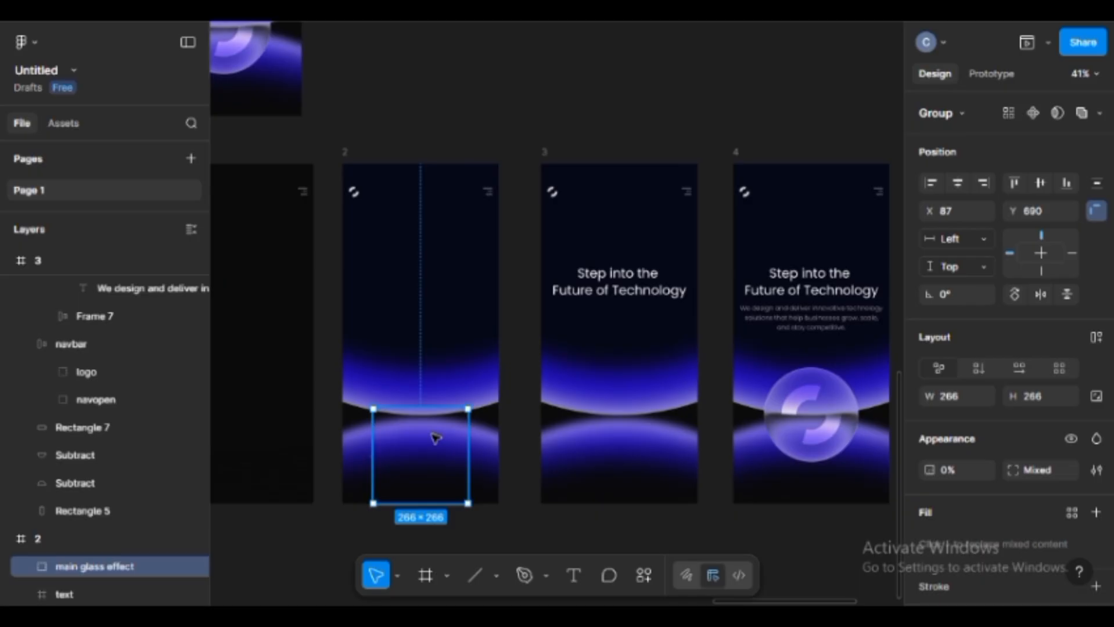
{"action": "right_click", "coordinate": [433, 434]}
{"action": "left_click", "coordinate": [496, 96]}
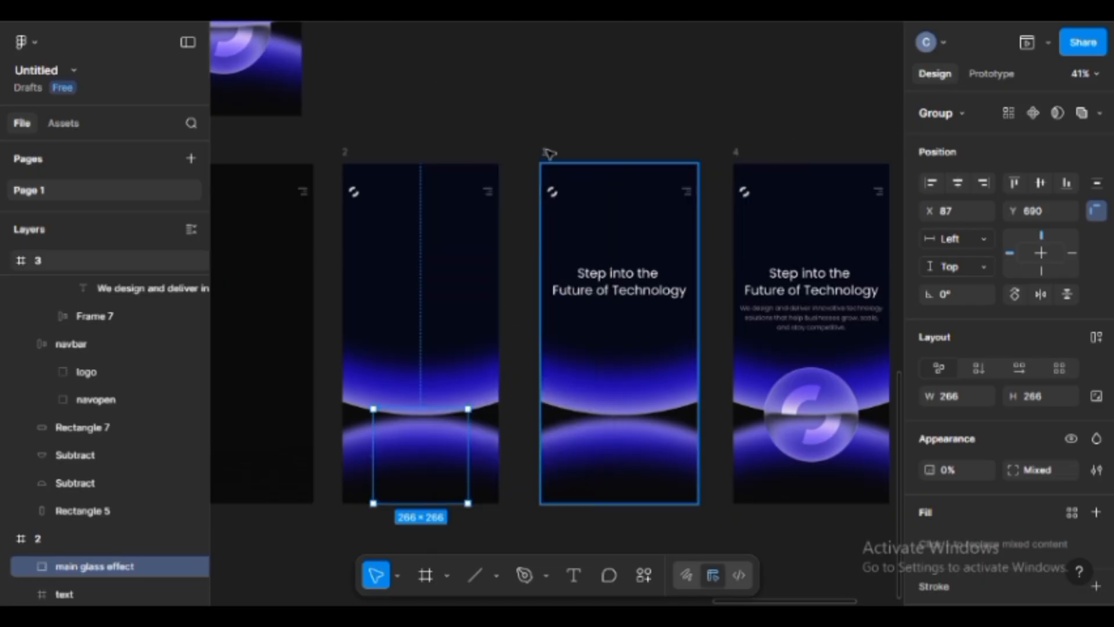
{"action": "left_click", "coordinate": [549, 154]}
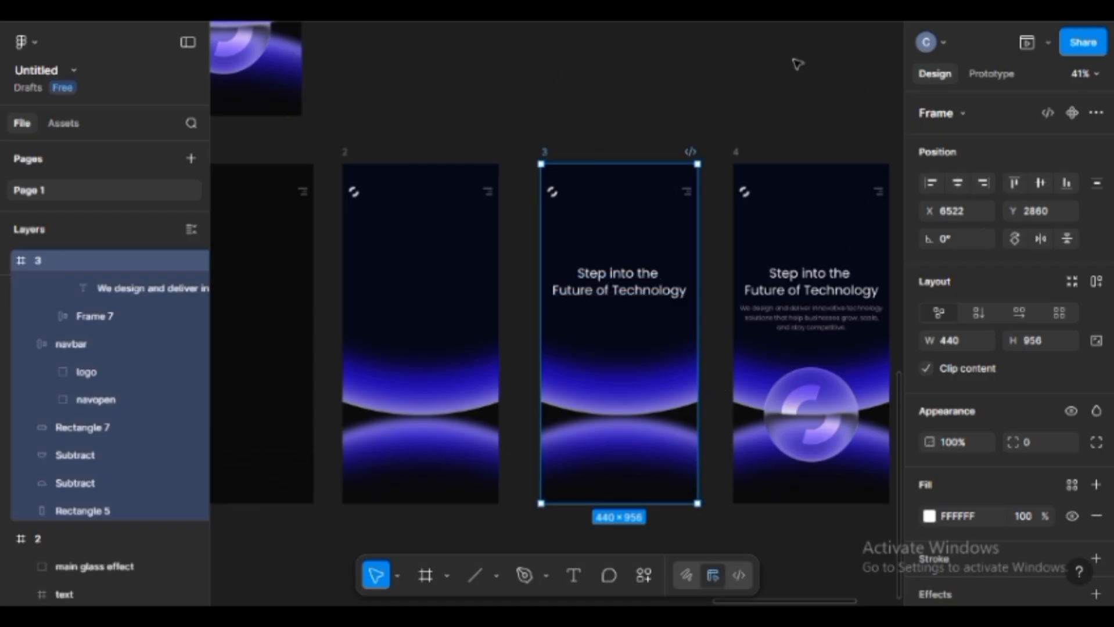
{"action": "key", "text": "ctrl+v"}
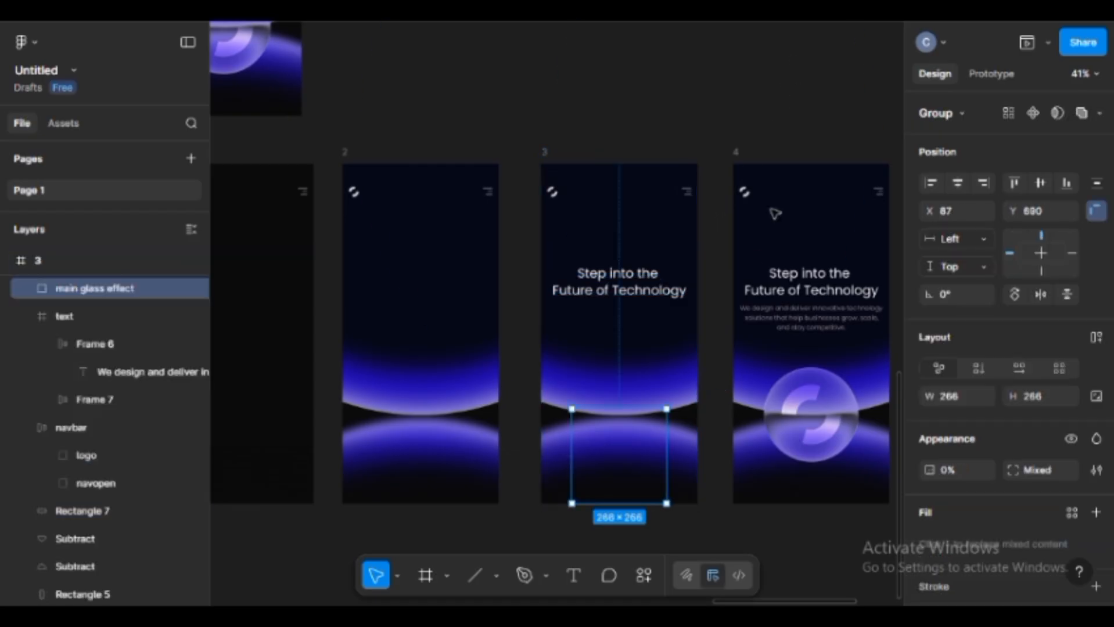
{"action": "left_click", "coordinate": [771, 122]}
Delete the main glass effect group in frame 4 and paste the copied transparent one into that frame
{"action": "left_click_drag", "start_coordinate": [771, 122], "coordinate": [552, 142]}
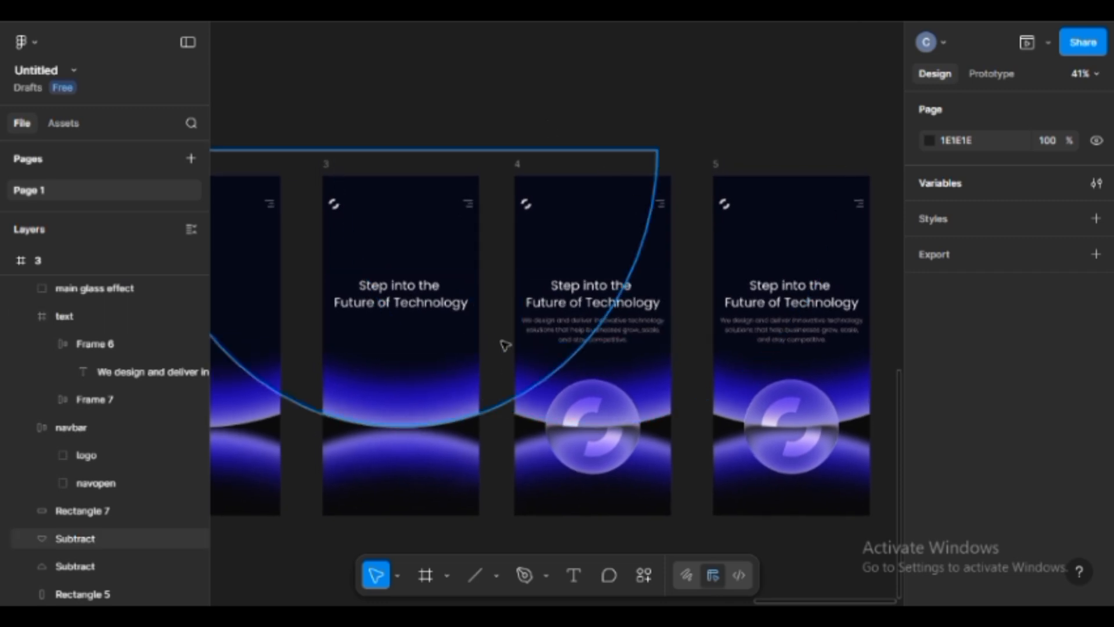
{"action": "left_click", "coordinate": [595, 408]}
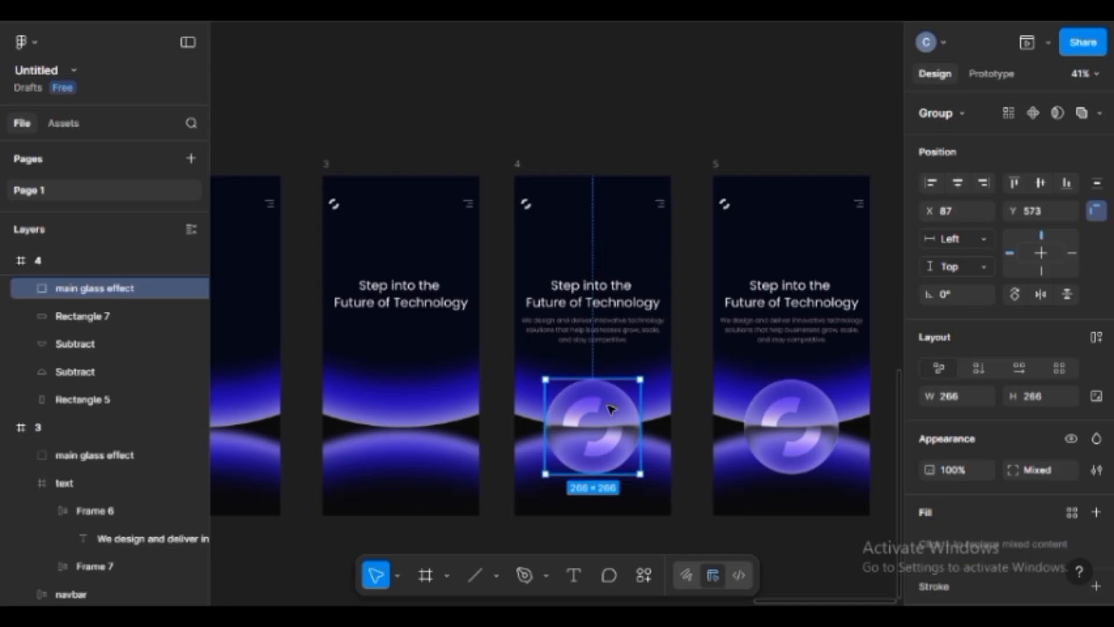
{"action": "key", "text": "Delete"}
{"action": "left_click", "coordinate": [521, 165]}
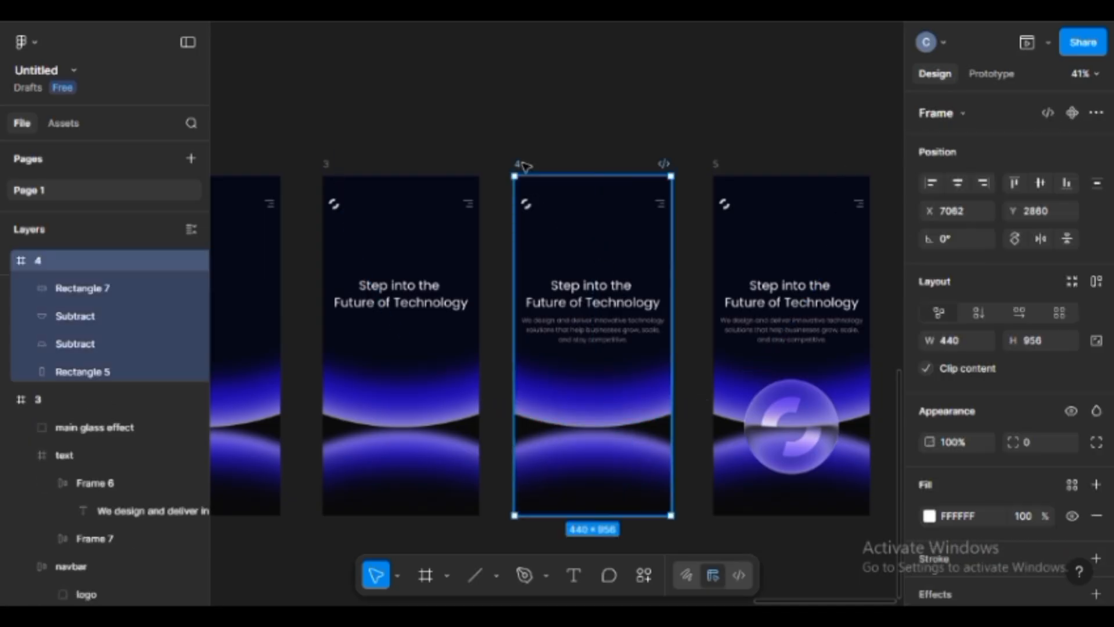
{"action": "key", "text": "ctrl+v"}
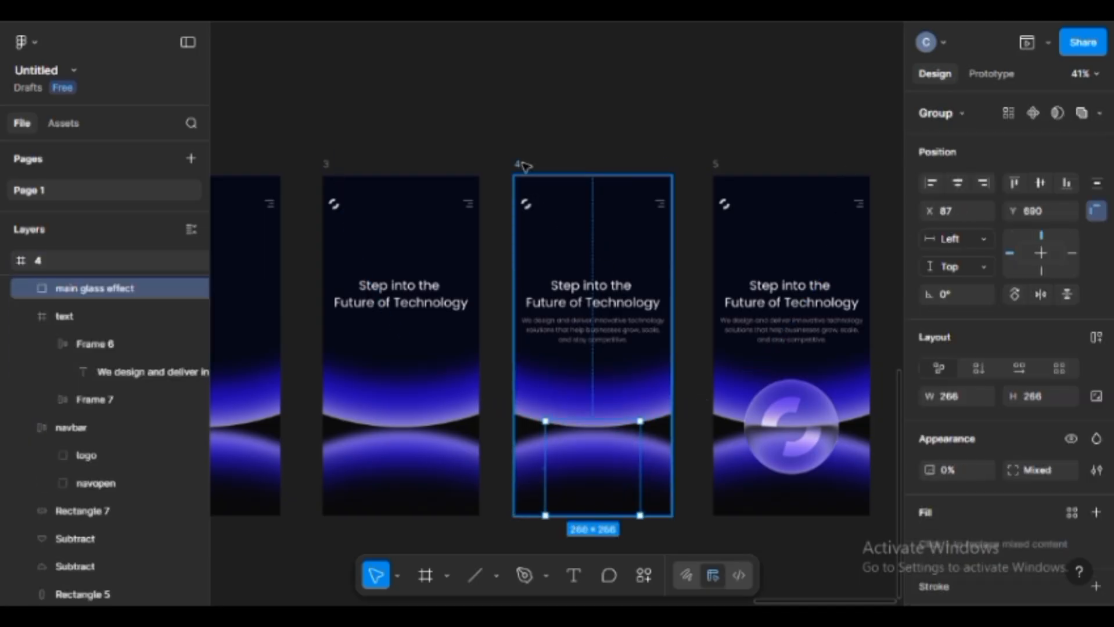
{"action": "left_click", "coordinate": [656, 139]}
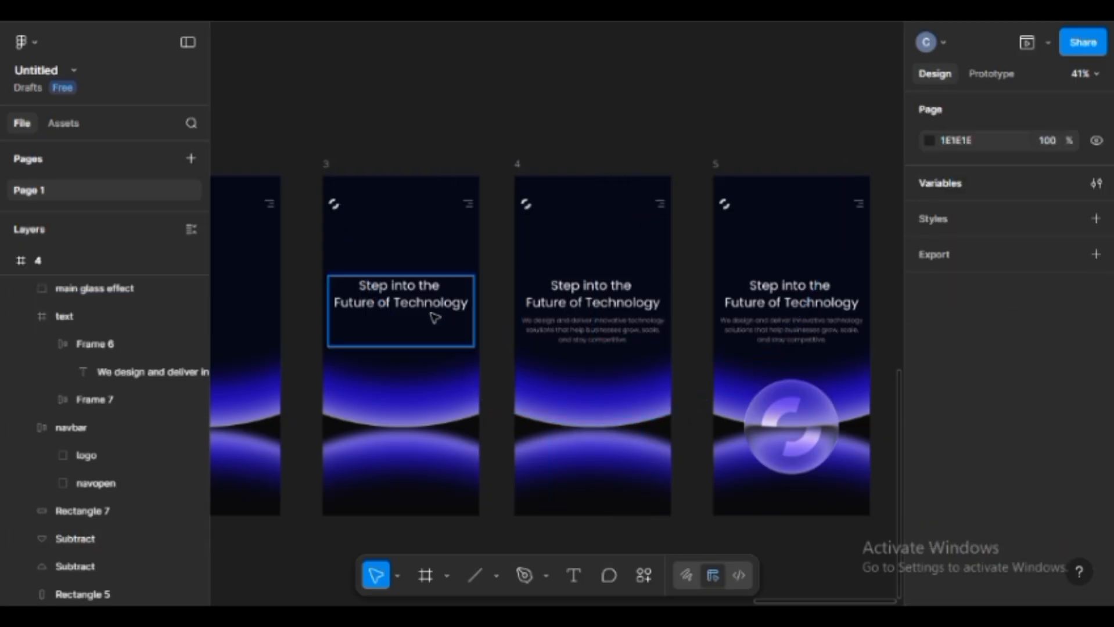
Review the text layers in frames 4 and 5 and go through the numbered frames in sequence
{"action": "left_click", "coordinate": [577, 335]}
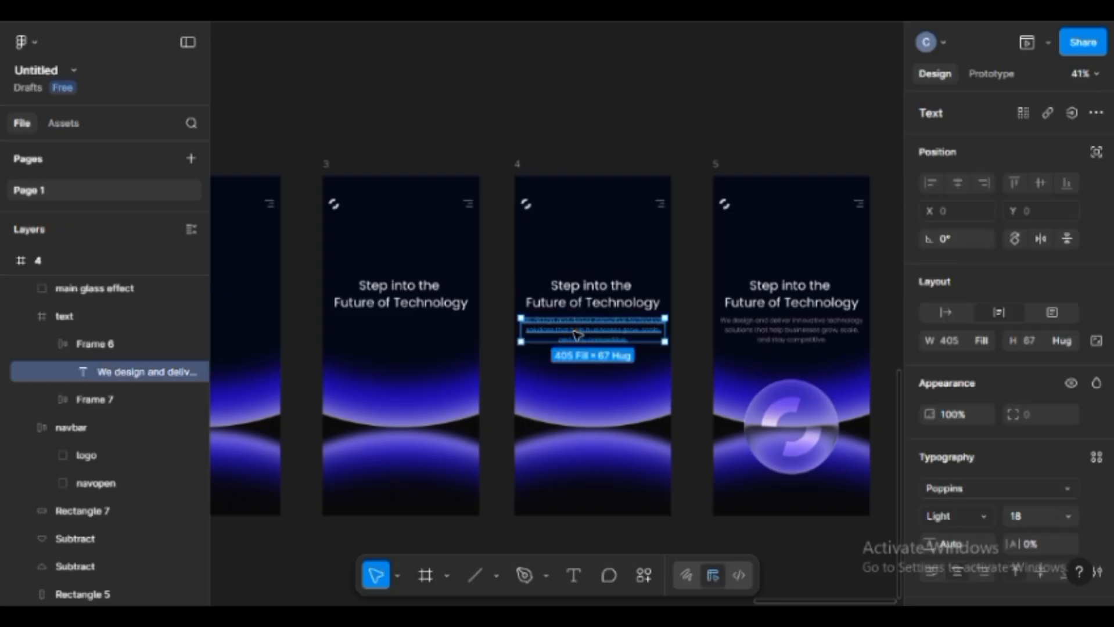
{"action": "left_click", "coordinate": [746, 130]}
{"action": "left_click_drag", "start_coordinate": [746, 129], "coordinate": [693, 112]}
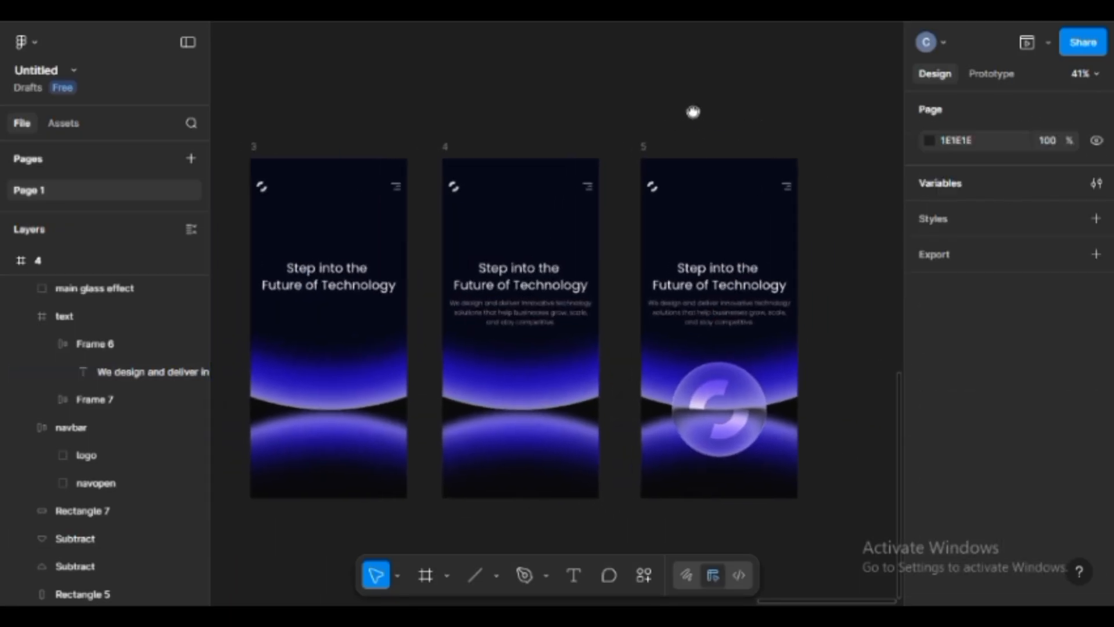
{"action": "left_click", "coordinate": [722, 314]}
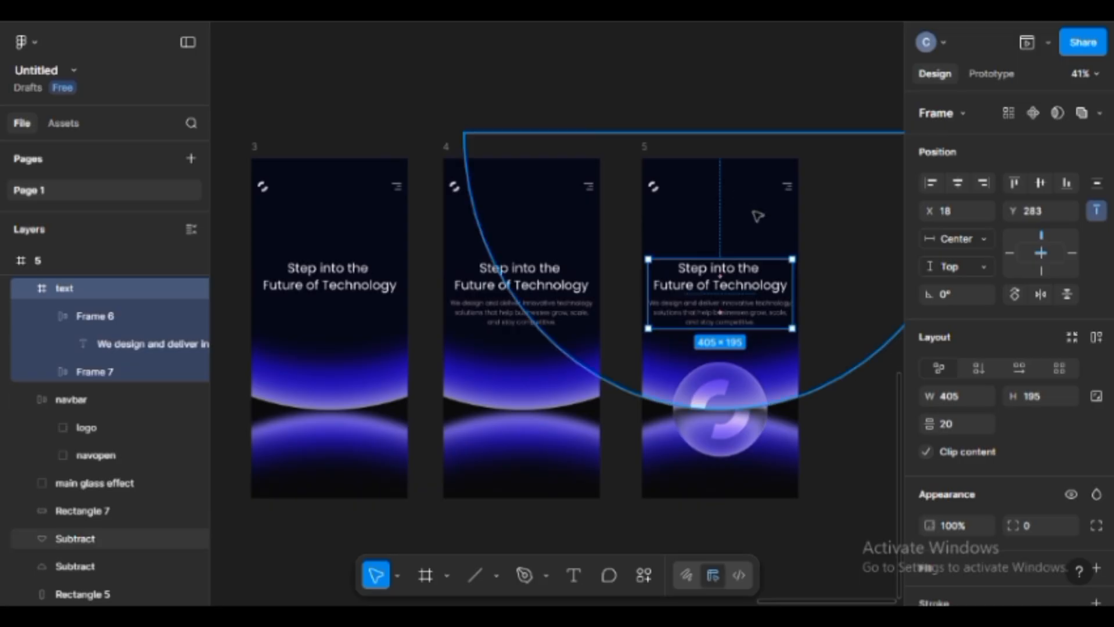
{"action": "scroll", "coordinate": [771, 233], "scroll_direction": "down", "scroll_amount": 1}
{"action": "scroll", "coordinate": [728, 355], "scroll_direction": "down", "scroll_amount": 3}
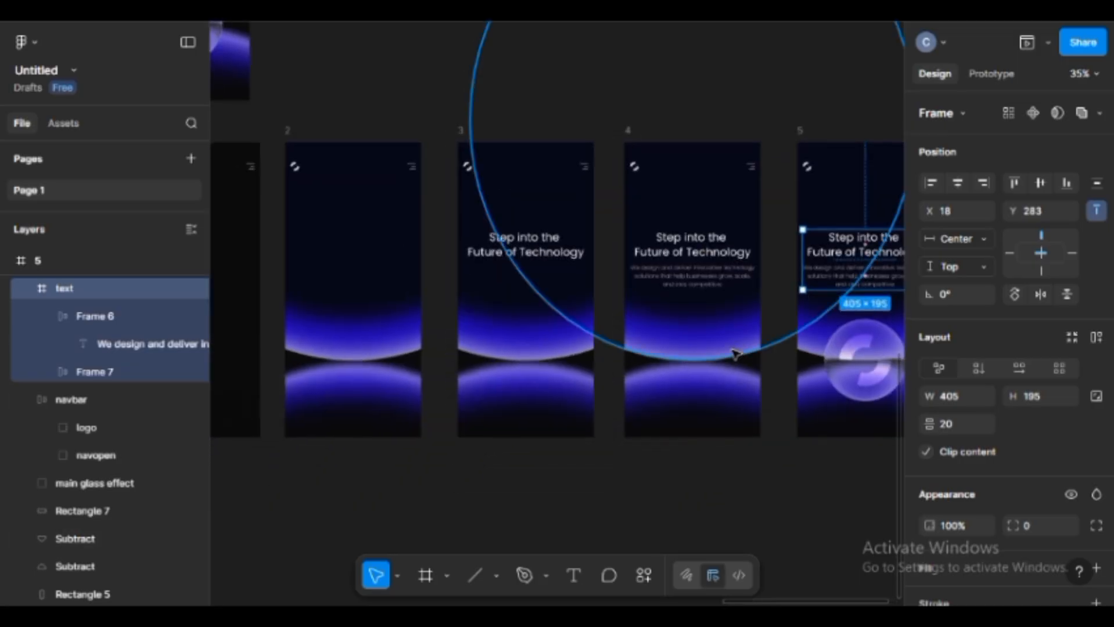
{"action": "scroll", "coordinate": [731, 350], "scroll_direction": "down", "scroll_amount": 1}
{"action": "left_click", "coordinate": [485, 133]}
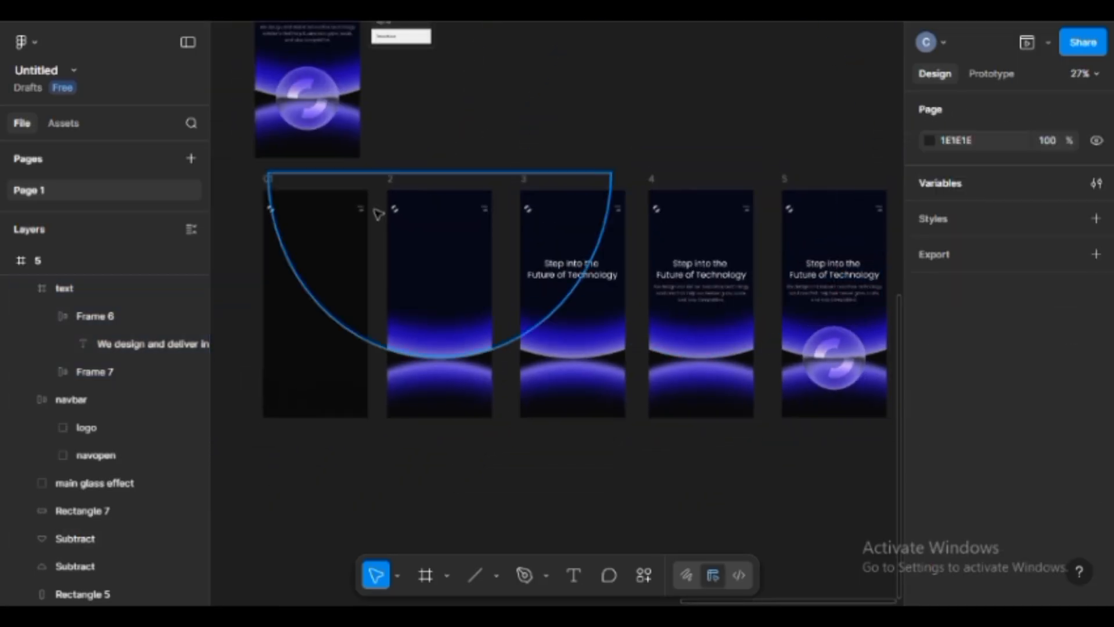
{"action": "left_click", "coordinate": [269, 178]}
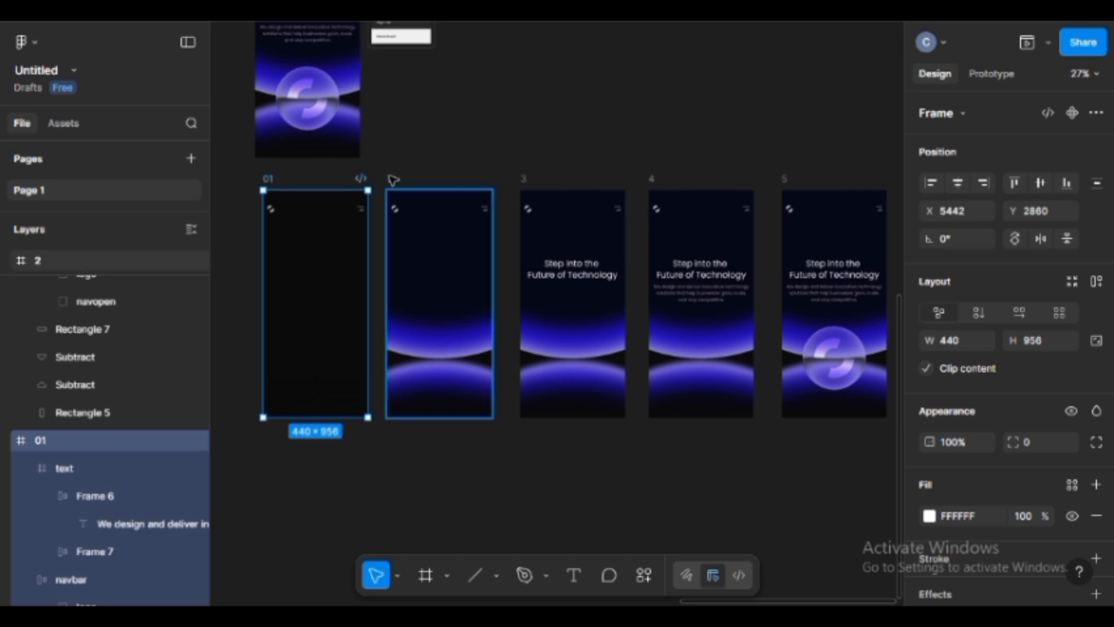
{"action": "left_click", "coordinate": [391, 179]}
{"action": "left_click", "coordinate": [523, 179]}
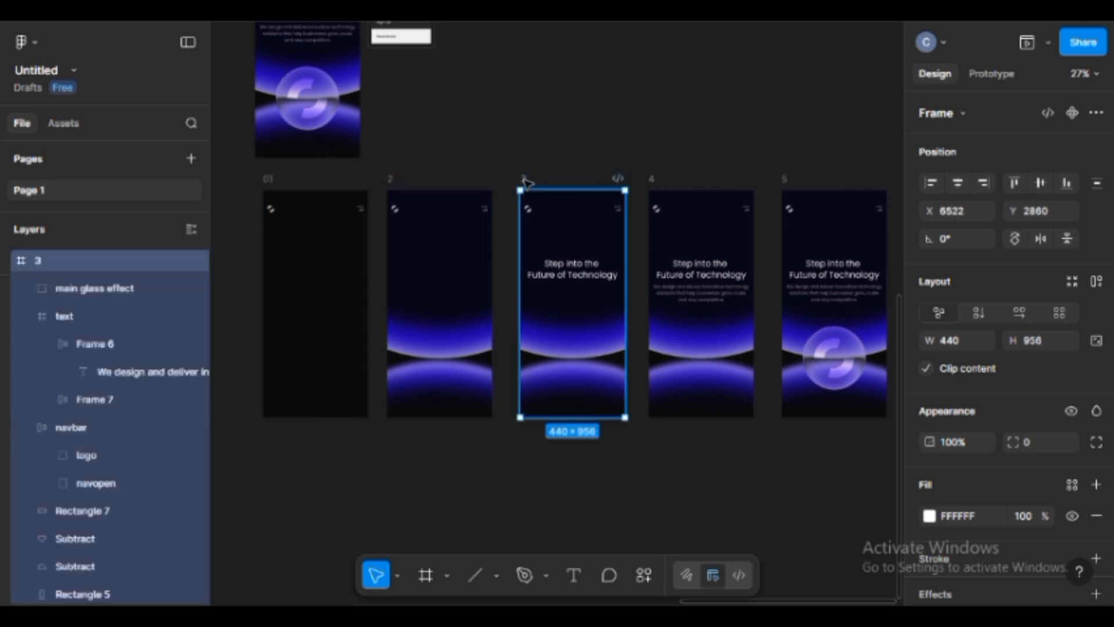
{"action": "left_click", "coordinate": [652, 179]}
{"action": "left_click", "coordinate": [758, 145]}
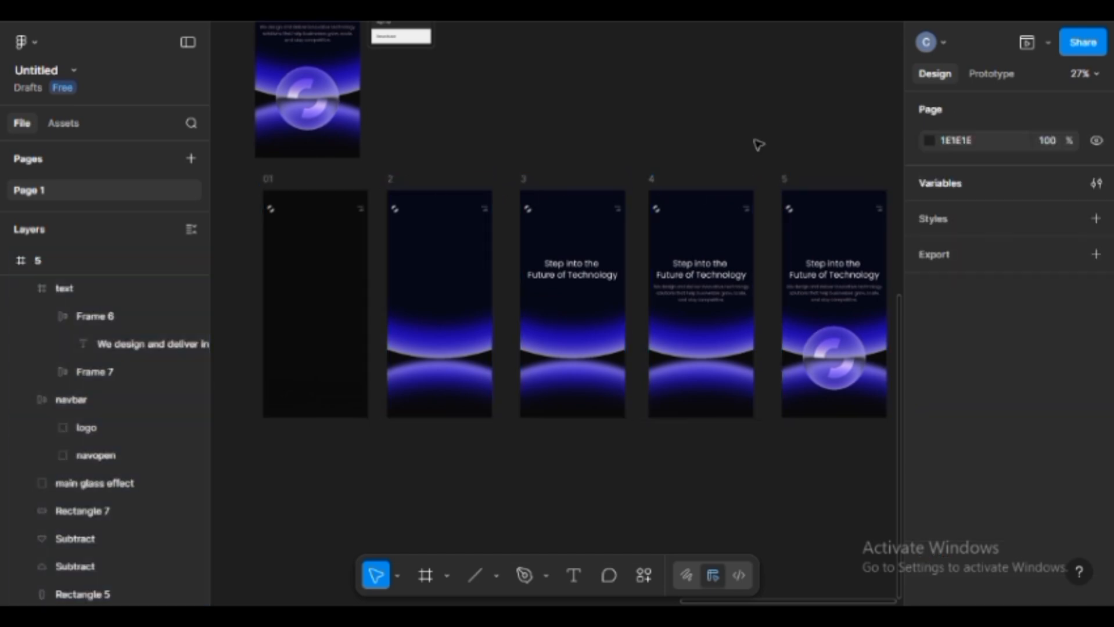
Connect frame 01 to frame 2 in the prototype with an After delay trigger of 1 ms
{"action": "left_click_drag", "start_coordinate": [763, 152], "coordinate": [734, 173]}
{"action": "left_click", "coordinate": [985, 72]}
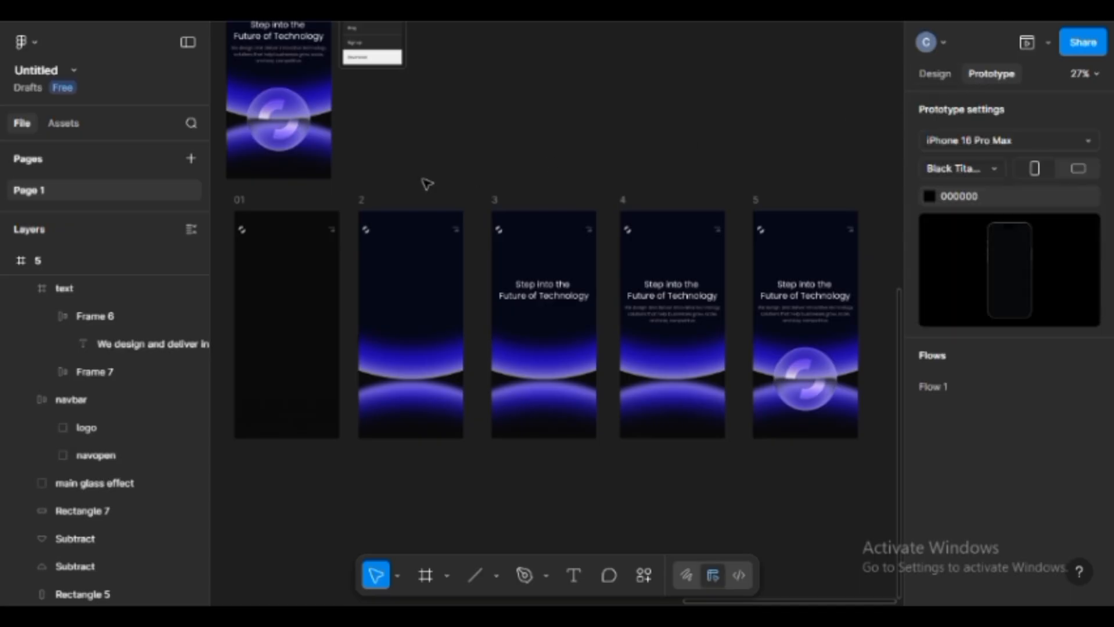
{"action": "left_click", "coordinate": [251, 207]}
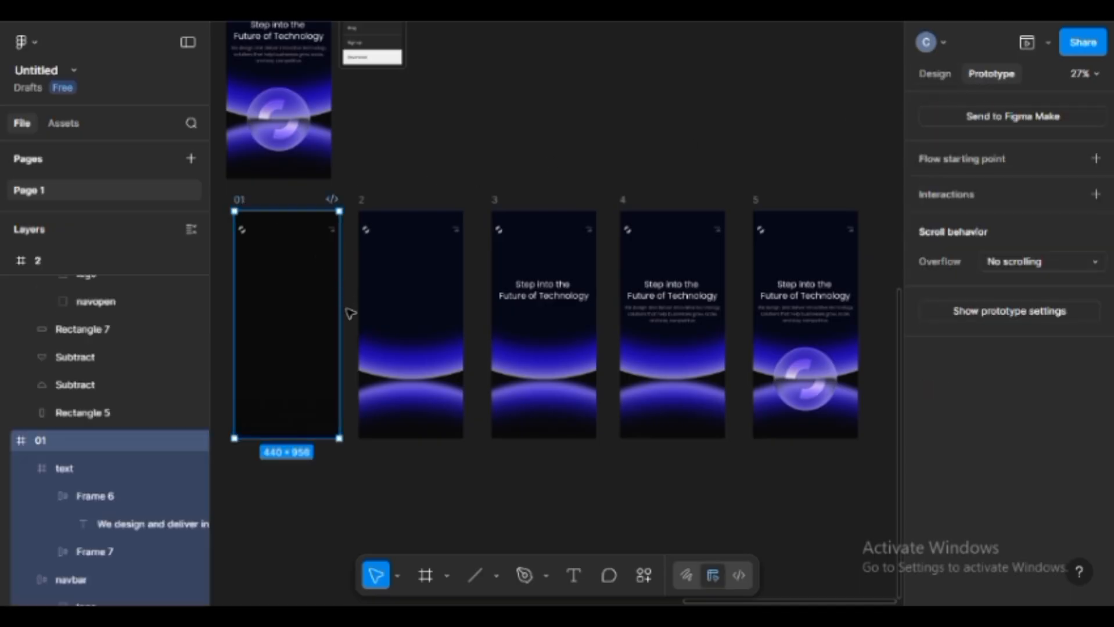
{"action": "left_click_drag", "start_coordinate": [342, 321], "coordinate": [372, 331]}
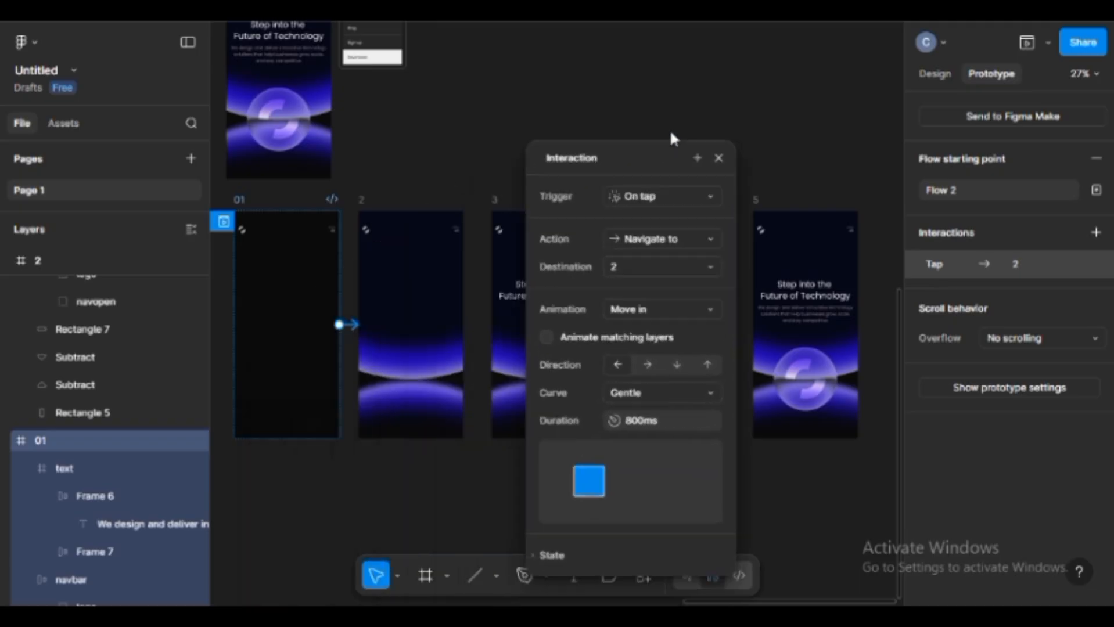
{"action": "left_click", "coordinate": [738, 124]}
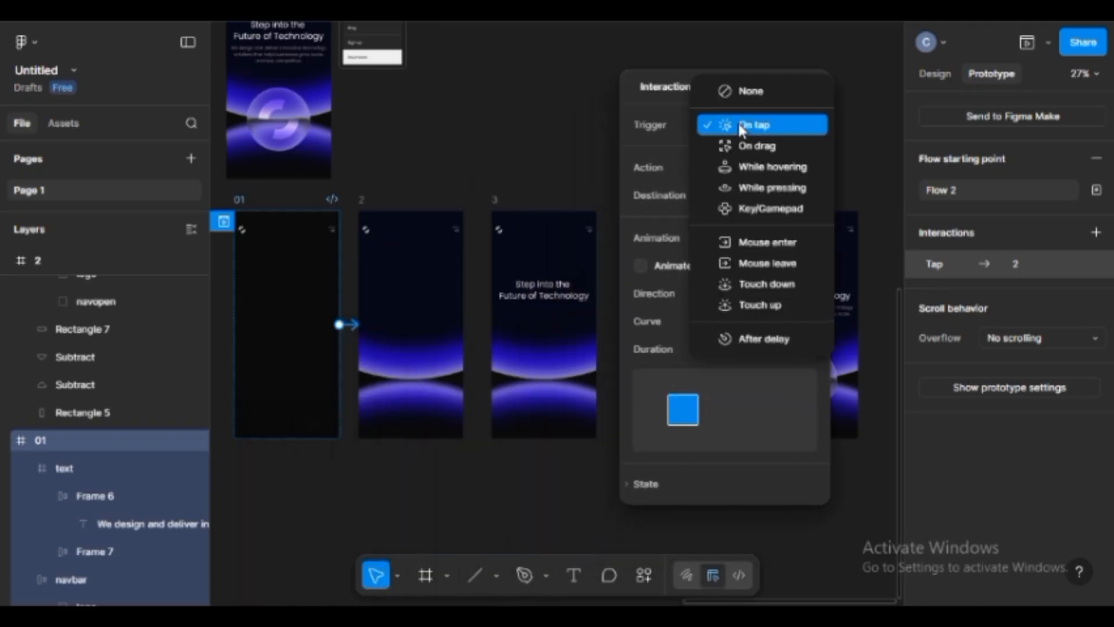
{"action": "left_click", "coordinate": [761, 341]}
{"action": "left_click", "coordinate": [756, 162]}
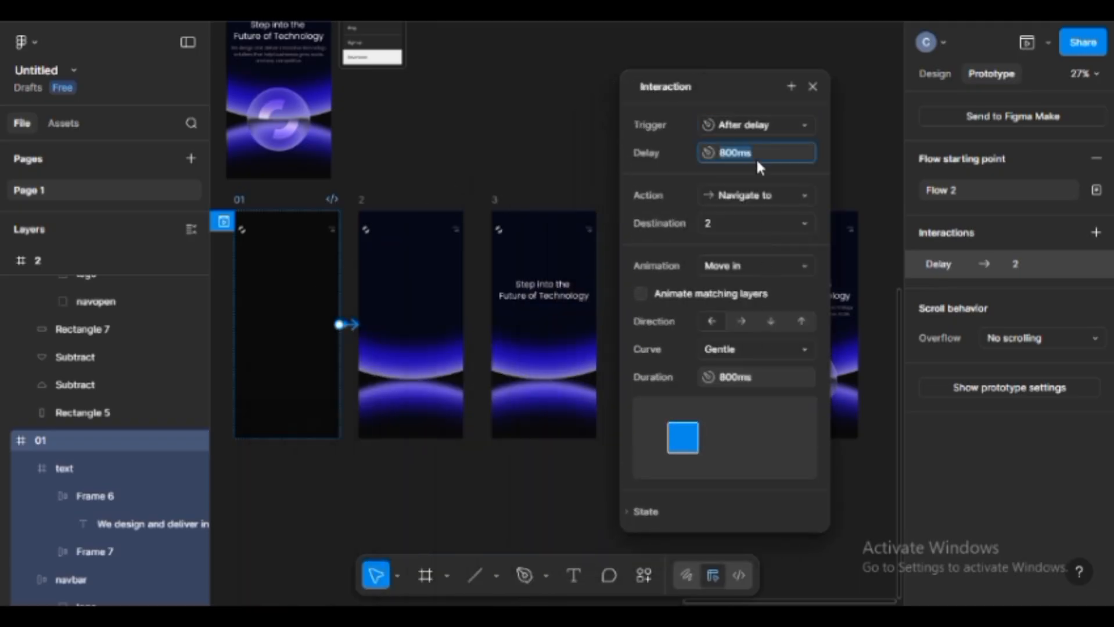
{"action": "key", "text": "Return"}
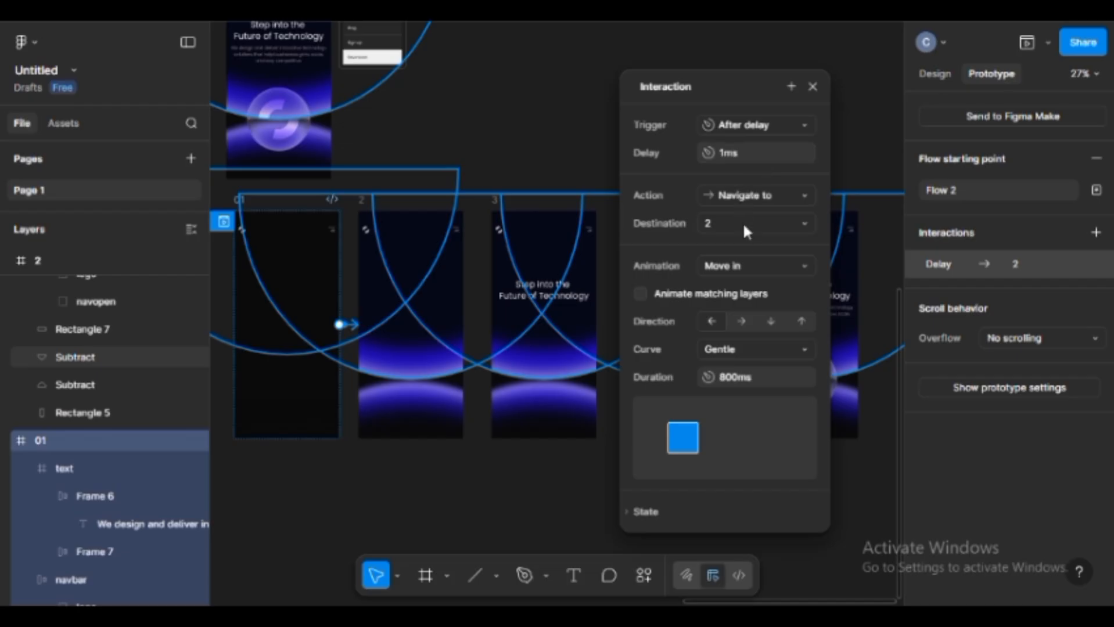
Set the transition from frame 01 to frame 2 to Smart animate with a duration of 2000 ms
{"action": "left_click", "coordinate": [753, 265]}
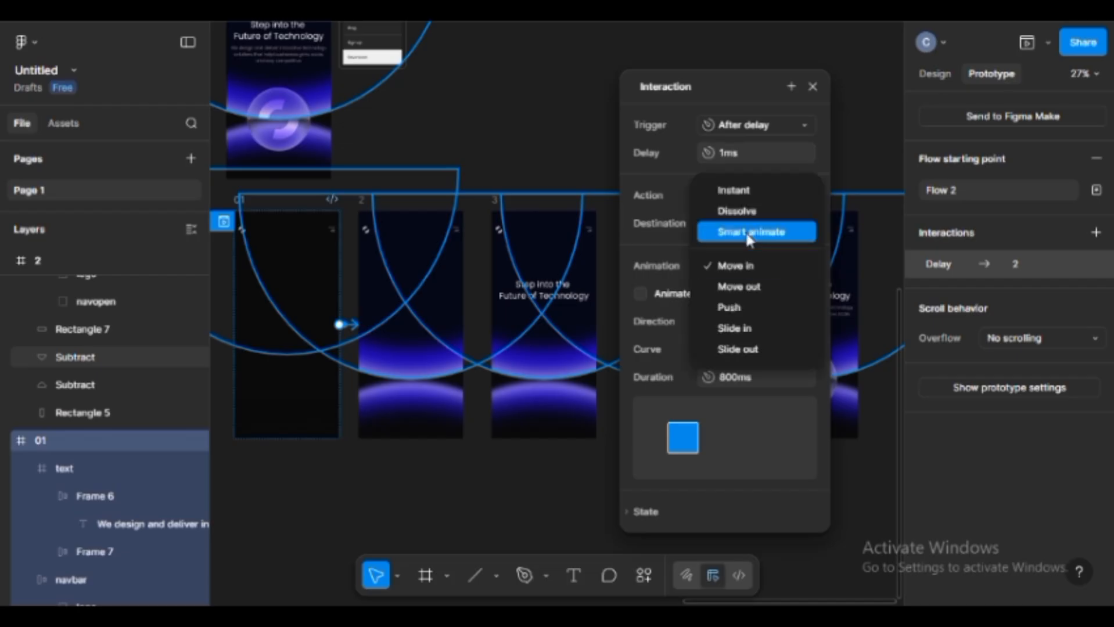
{"action": "left_click", "coordinate": [750, 235]}
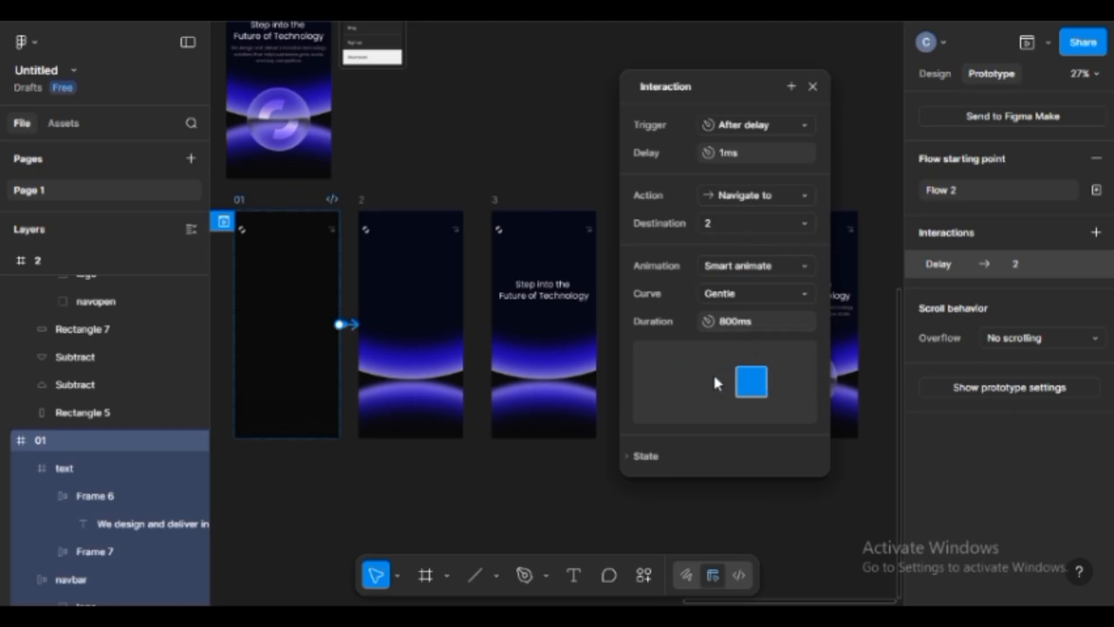
{"action": "left_click", "coordinate": [761, 323]}
{"action": "type", "text": "2000"}
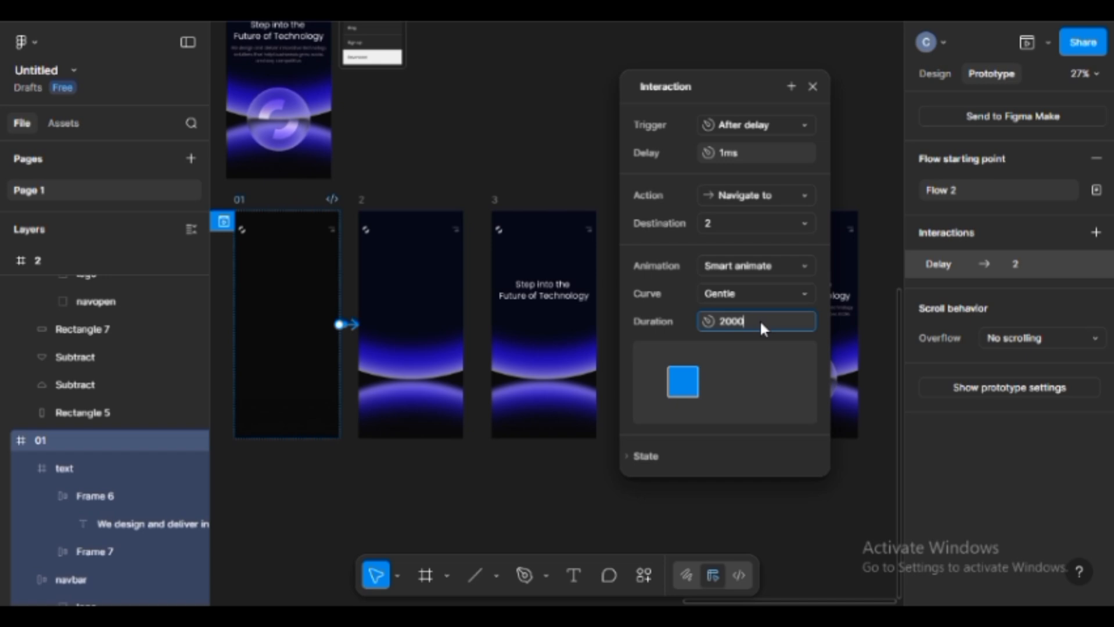
{"action": "key", "text": "Return"}
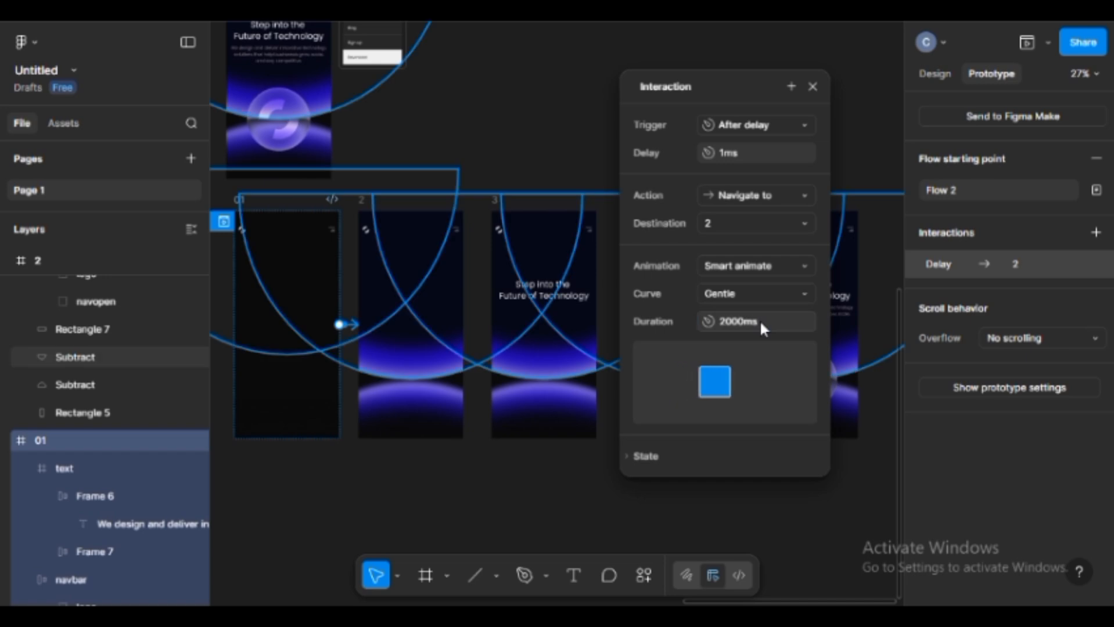
{"action": "left_click", "coordinate": [813, 86]}
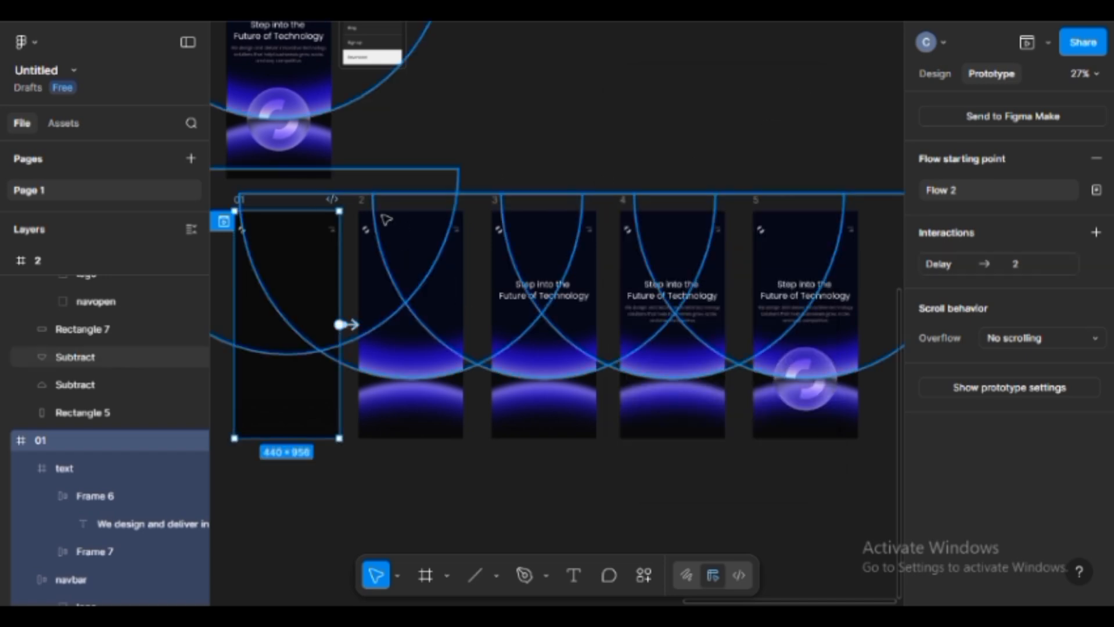
Connect frame 2 to frame 3 with an After delay trigger of 1 ms
{"action": "left_click", "coordinate": [364, 205]}
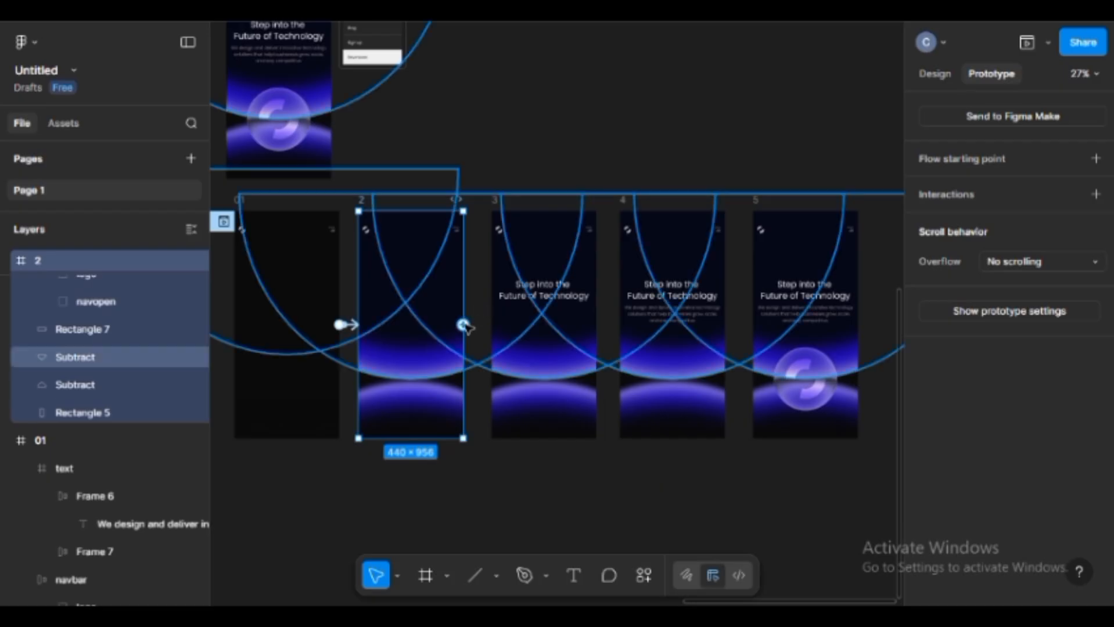
{"action": "left_click_drag", "start_coordinate": [465, 324], "coordinate": [736, 87]}
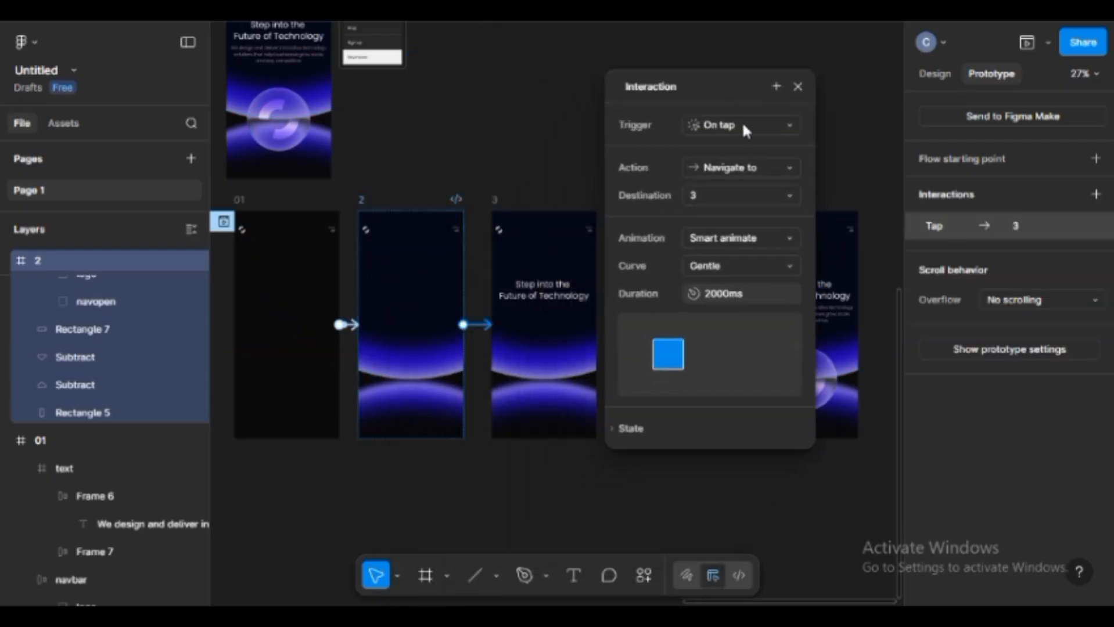
{"action": "left_click", "coordinate": [742, 122]}
{"action": "left_click", "coordinate": [746, 336]}
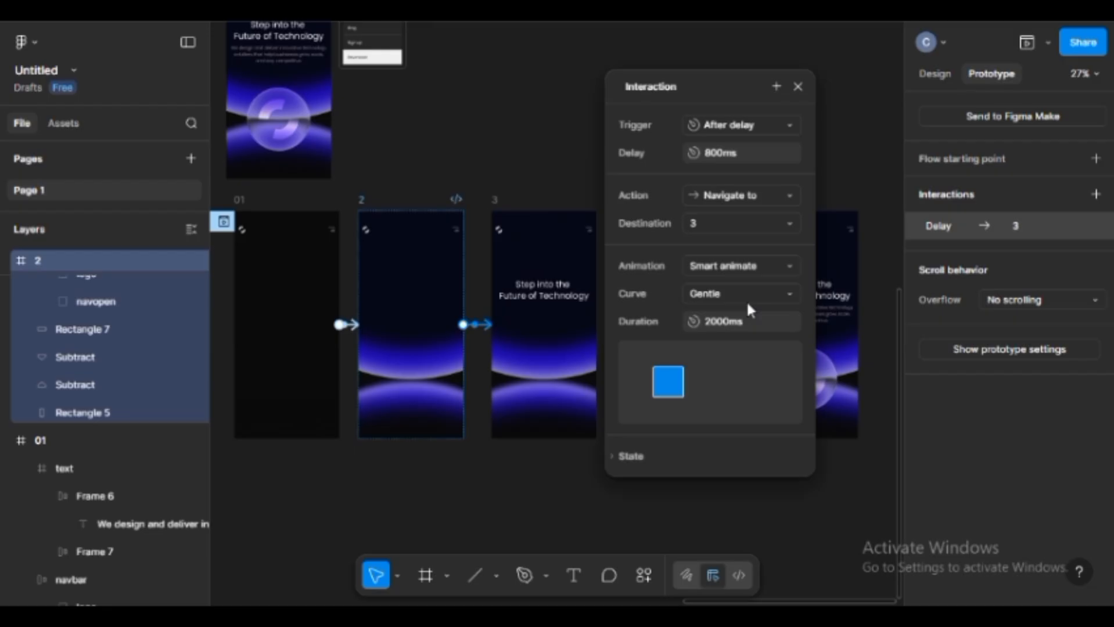
{"action": "left_click", "coordinate": [740, 153]}
{"action": "type", "text": "1"}
{"action": "key", "text": "Return"}
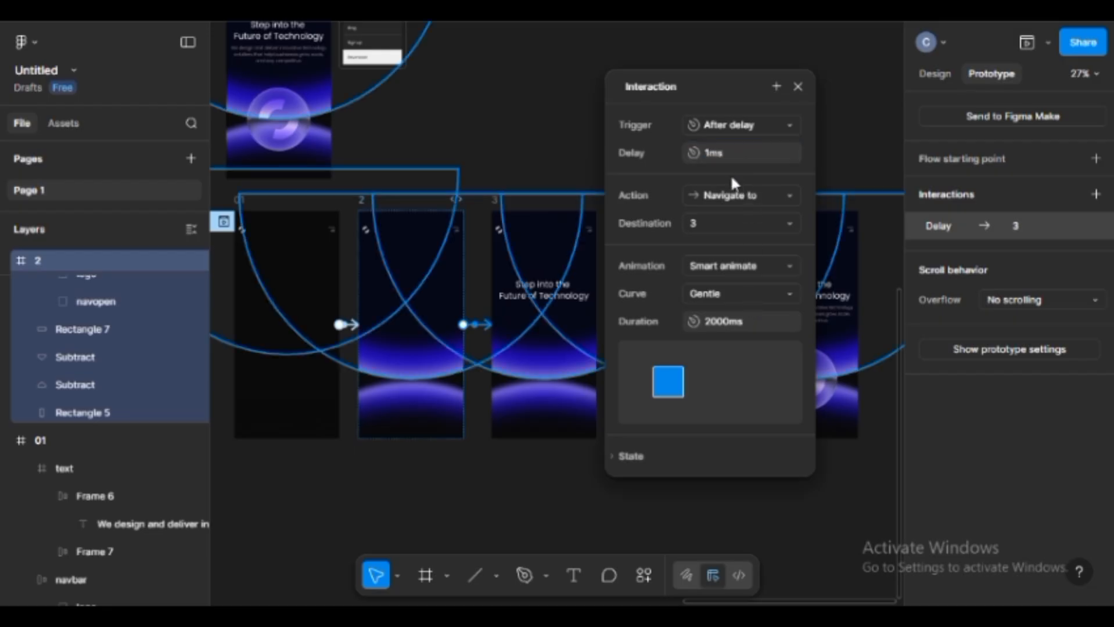
Set the transition from frame 2 to frame 3 to Dissolve with a duration of 1000 ms
{"action": "left_click", "coordinate": [739, 269]}
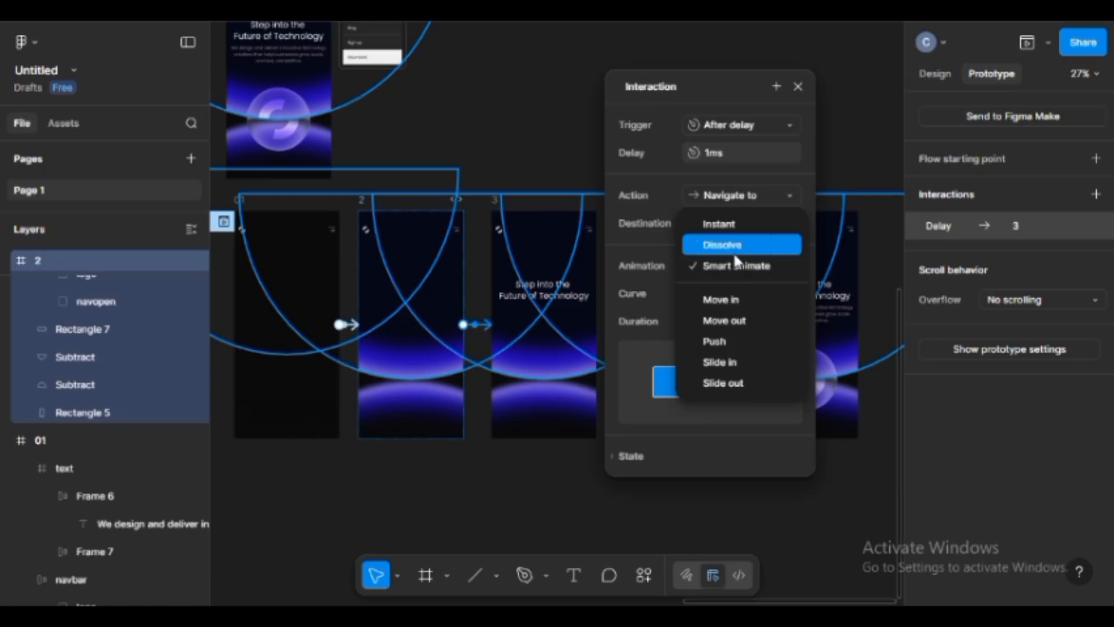
{"action": "left_click", "coordinate": [734, 252]}
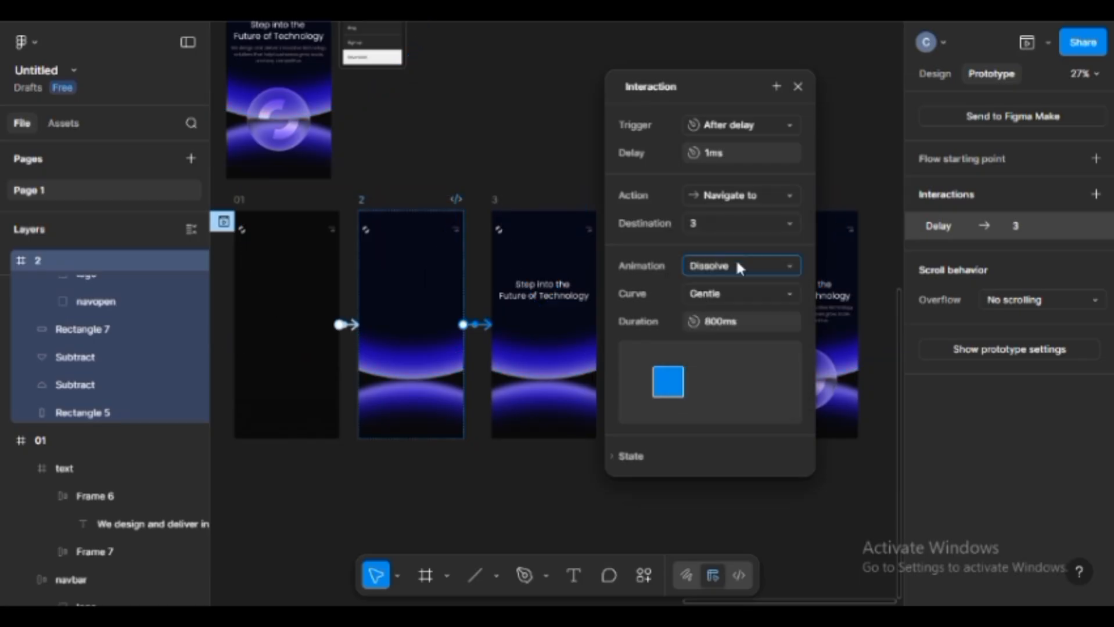
{"action": "left_click", "coordinate": [744, 325]}
{"action": "type", "text": "1000"}
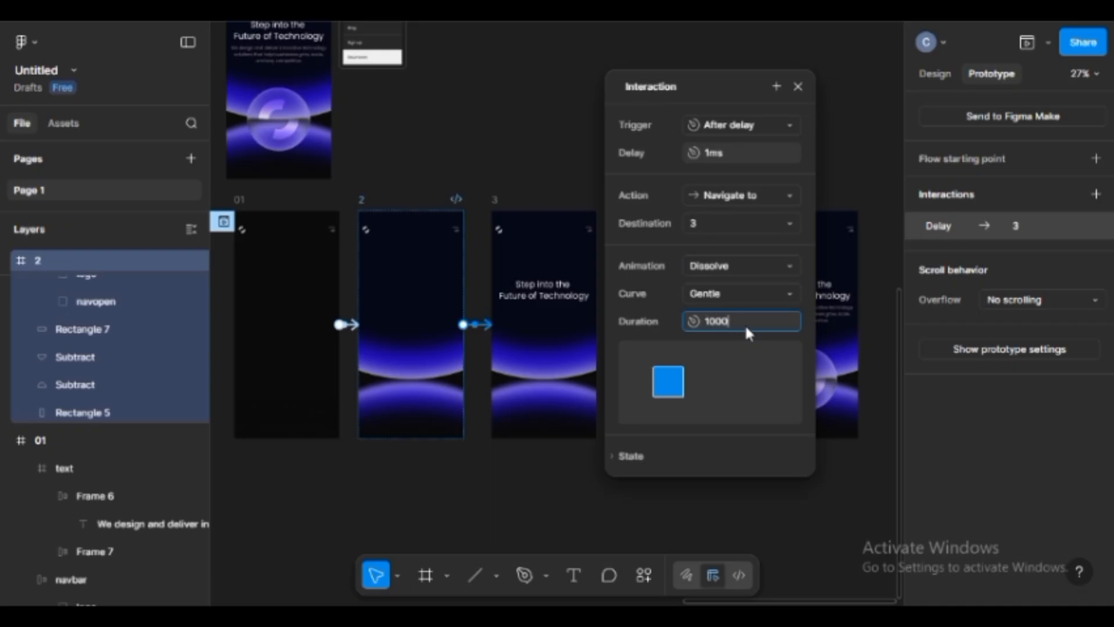
{"action": "key", "text": "Return"}
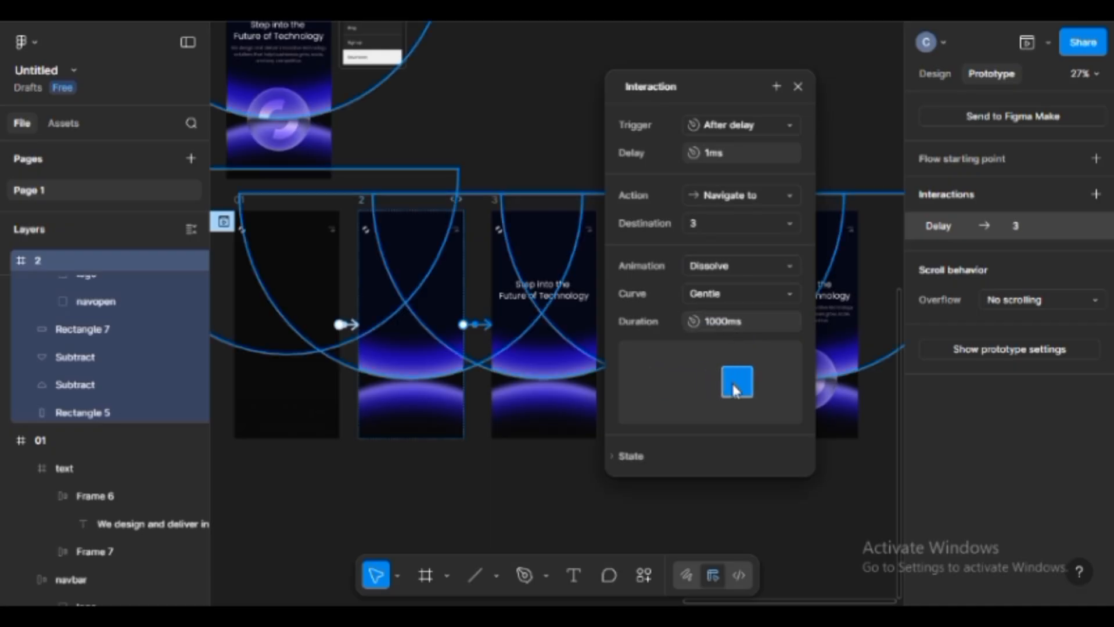
{"action": "left_click", "coordinate": [797, 86]}
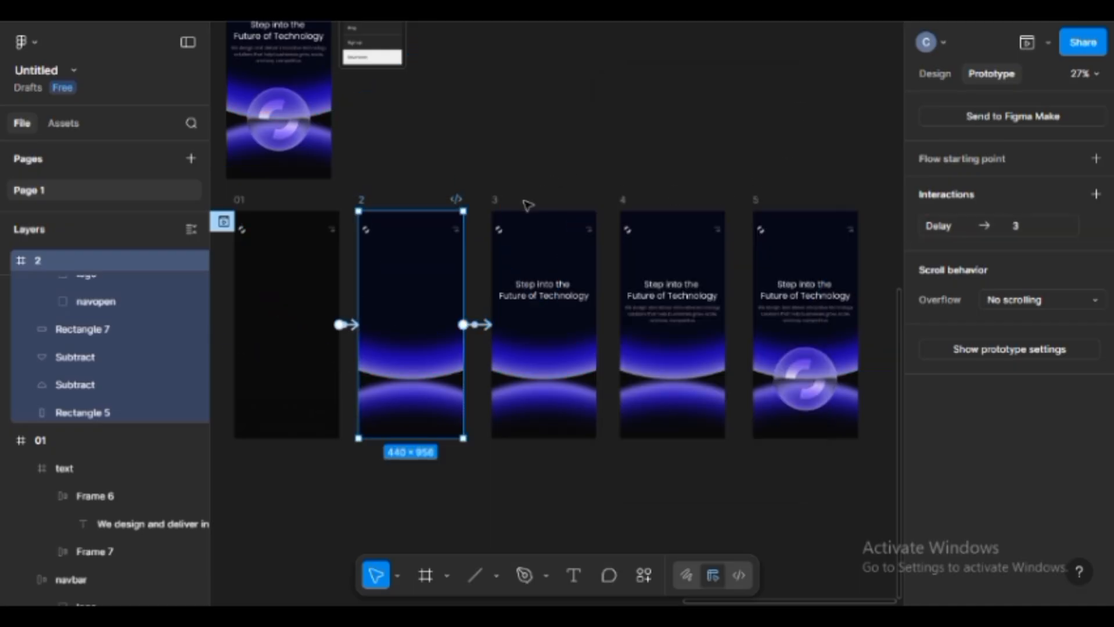
Connect frame 3 to frame 4 with a Dissolve animation
{"action": "left_click", "coordinate": [495, 203]}
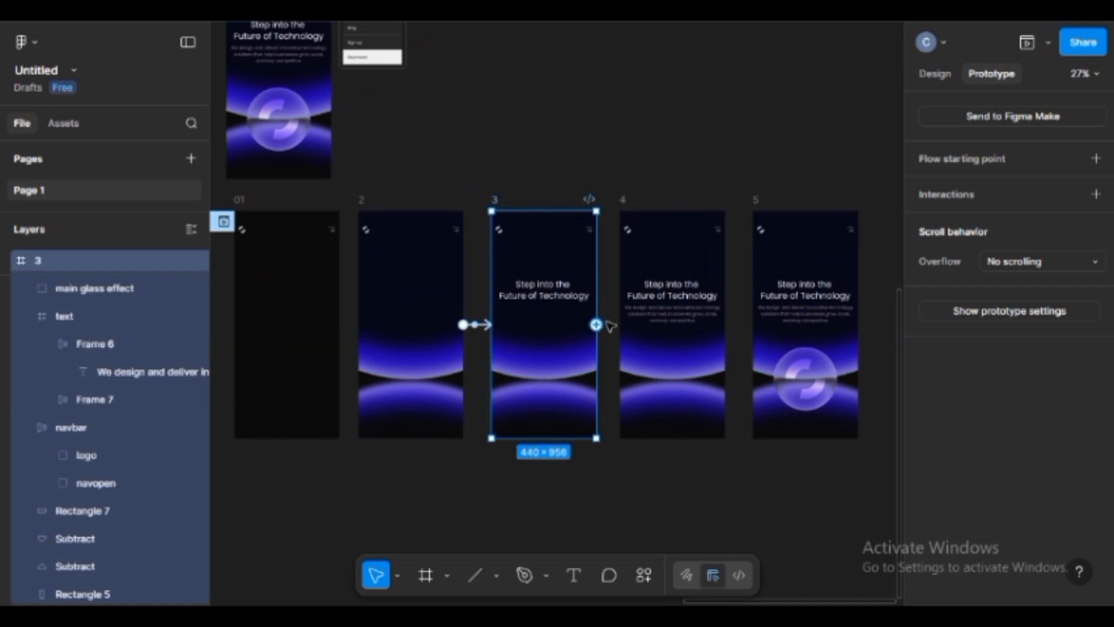
{"action": "left_click_drag", "start_coordinate": [597, 324], "coordinate": [788, 35]}
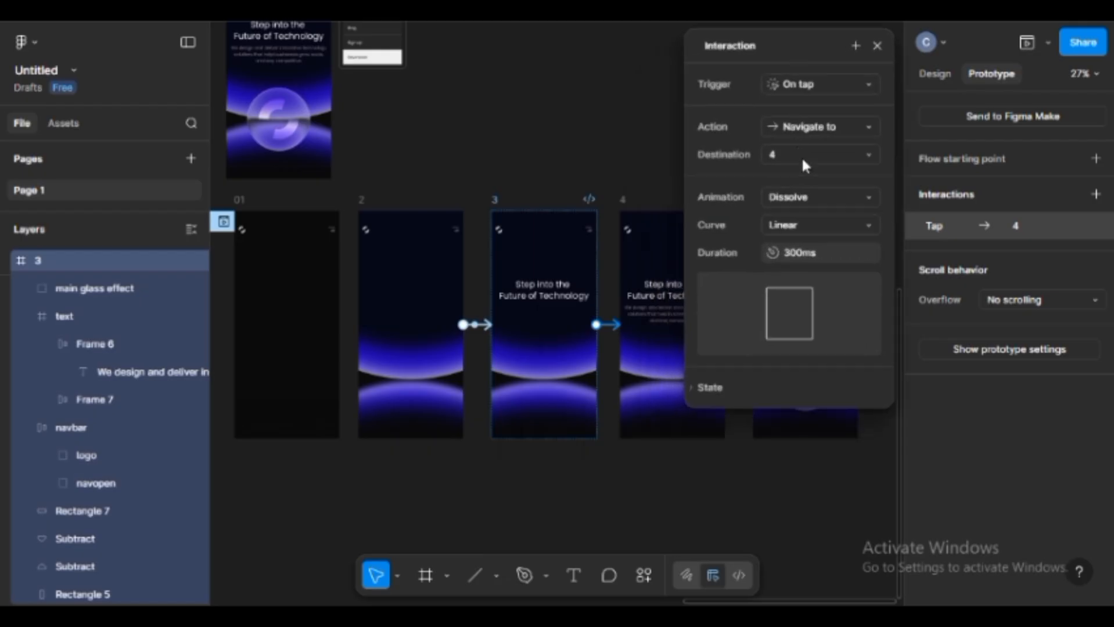
{"action": "left_click", "coordinate": [811, 198]}
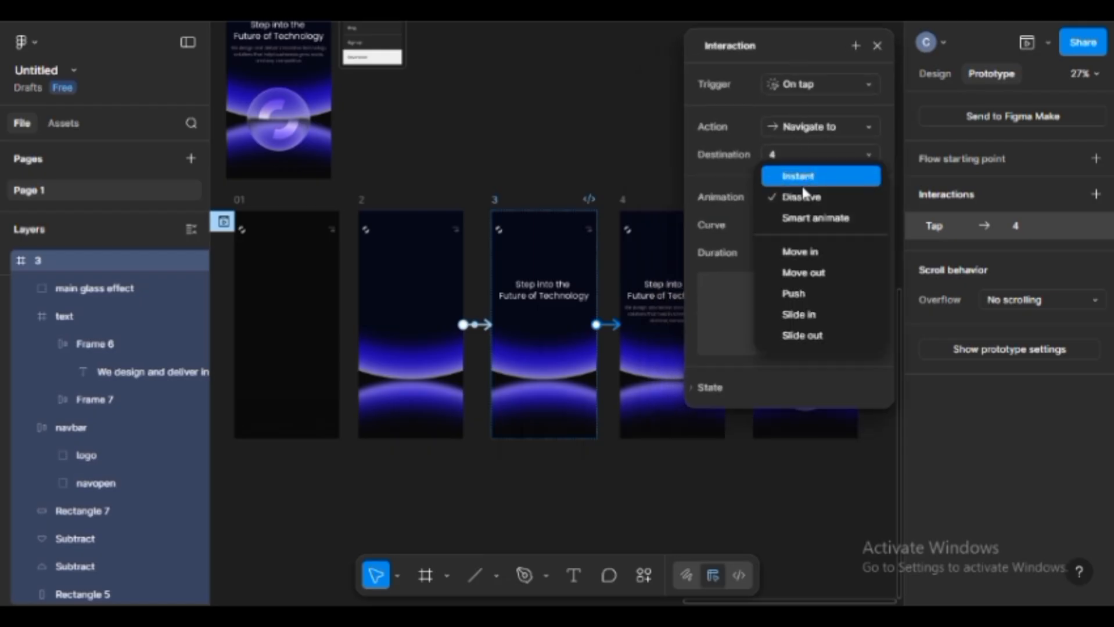
{"action": "left_click", "coordinate": [798, 176]}
{"action": "left_click", "coordinate": [794, 195]}
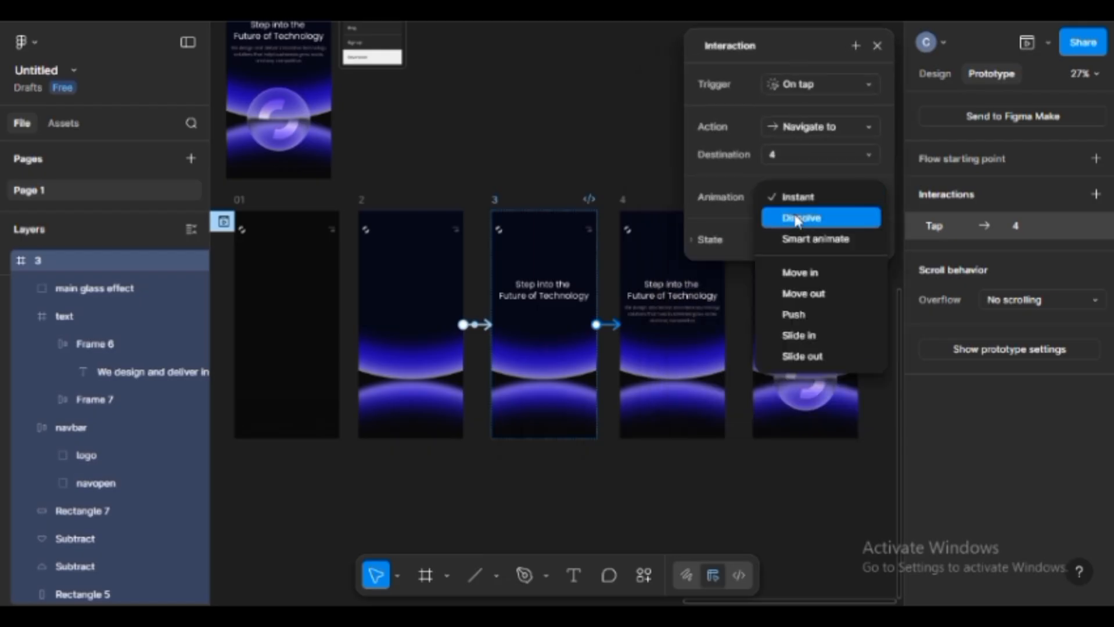
{"action": "left_click", "coordinate": [799, 219]}
Give the frame 3 to frame 4 transition a duration of 1000 ms and an Ease in and out curve
{"action": "left_click", "coordinate": [799, 259]}
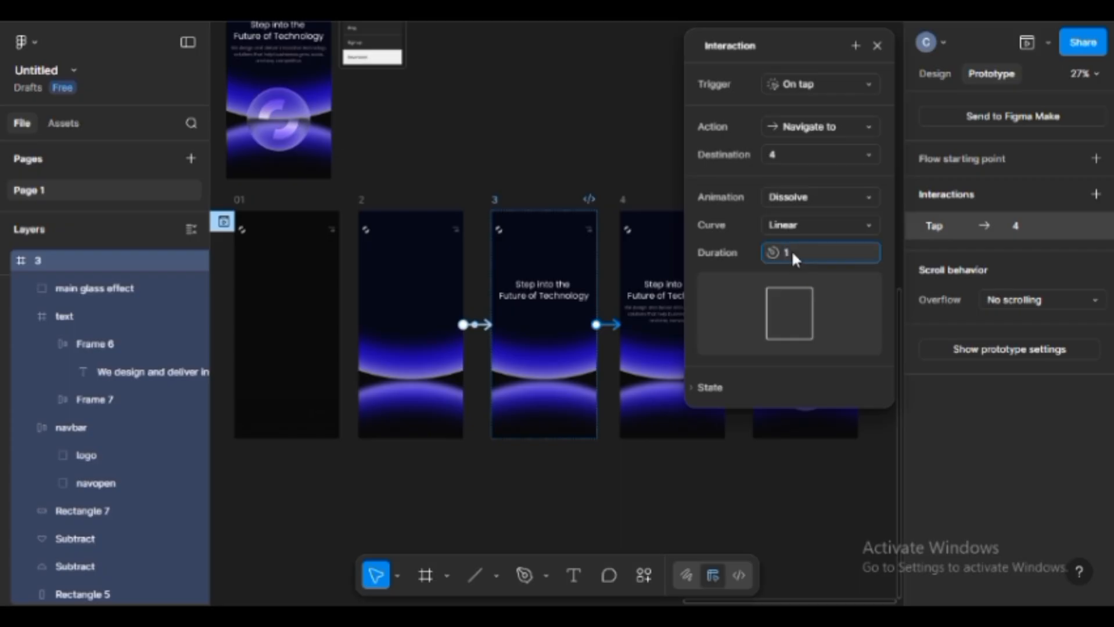
{"action": "key", "text": "Return"}
{"action": "left_click", "coordinate": [821, 225]}
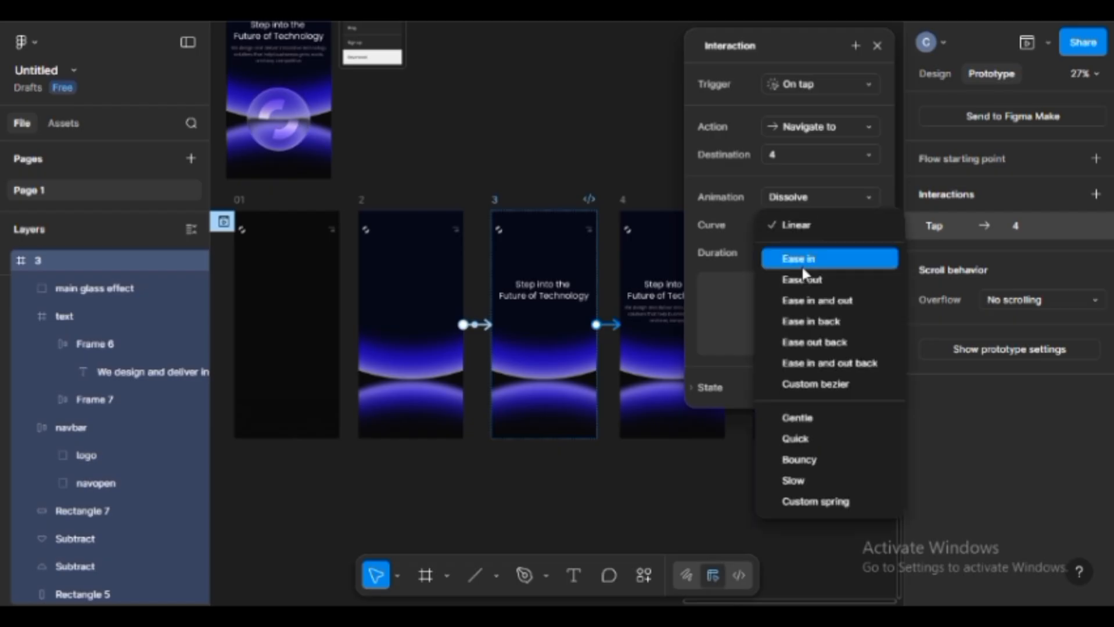
{"action": "left_click", "coordinate": [807, 300]}
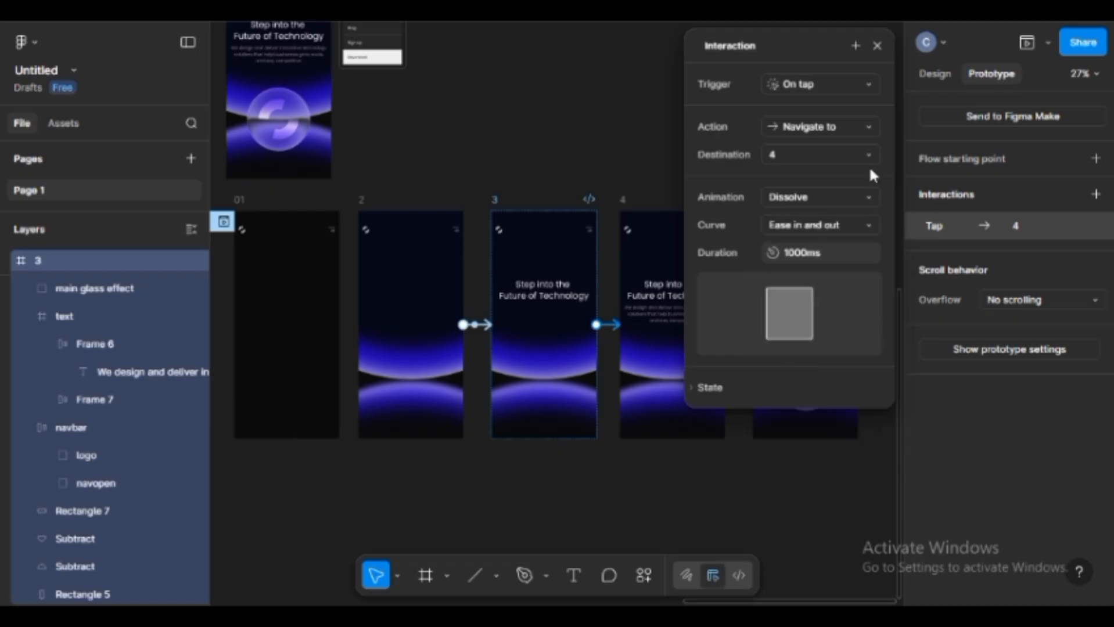
{"action": "left_click", "coordinate": [878, 44]}
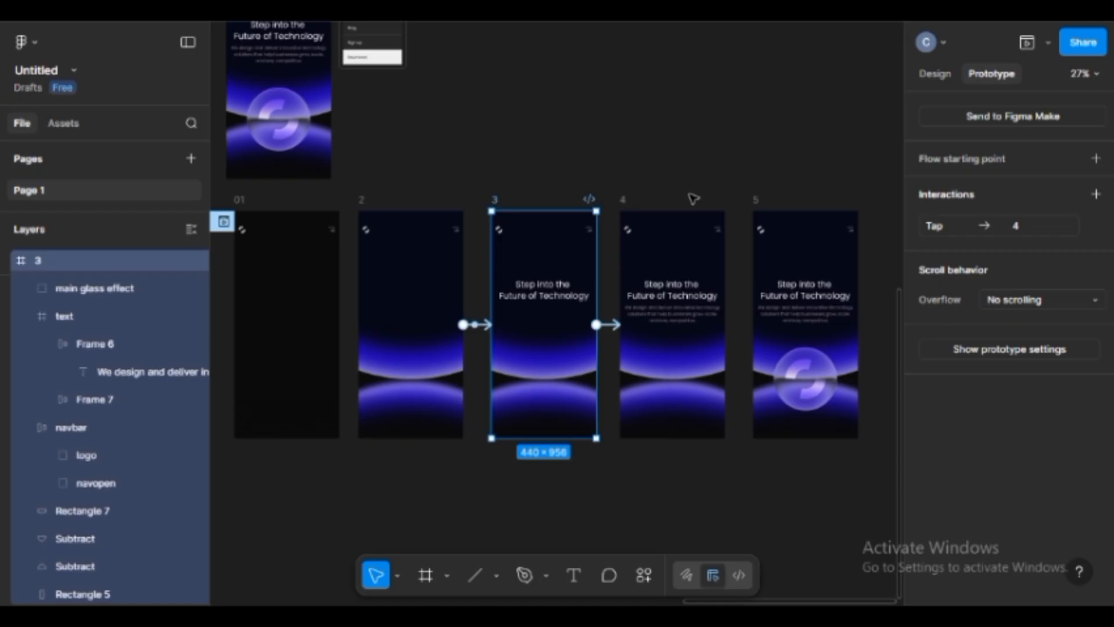
Connect frame 4 to frame 5 with a Smart animate transition and a Gentle curve
{"action": "left_click", "coordinate": [626, 201]}
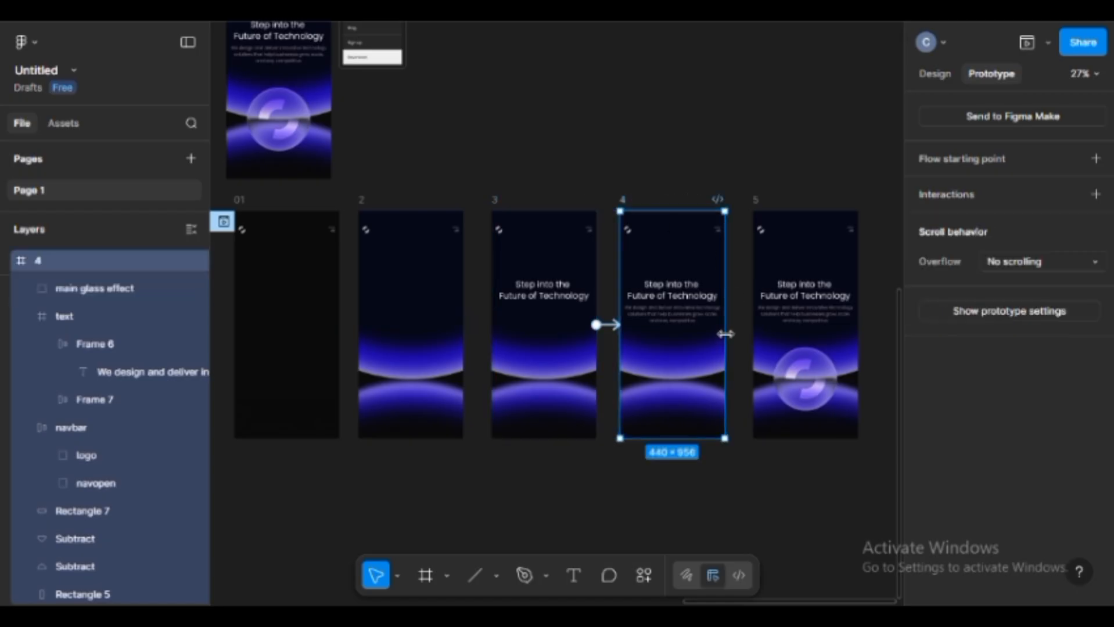
{"action": "left_click_drag", "start_coordinate": [725, 325], "coordinate": [761, 329]}
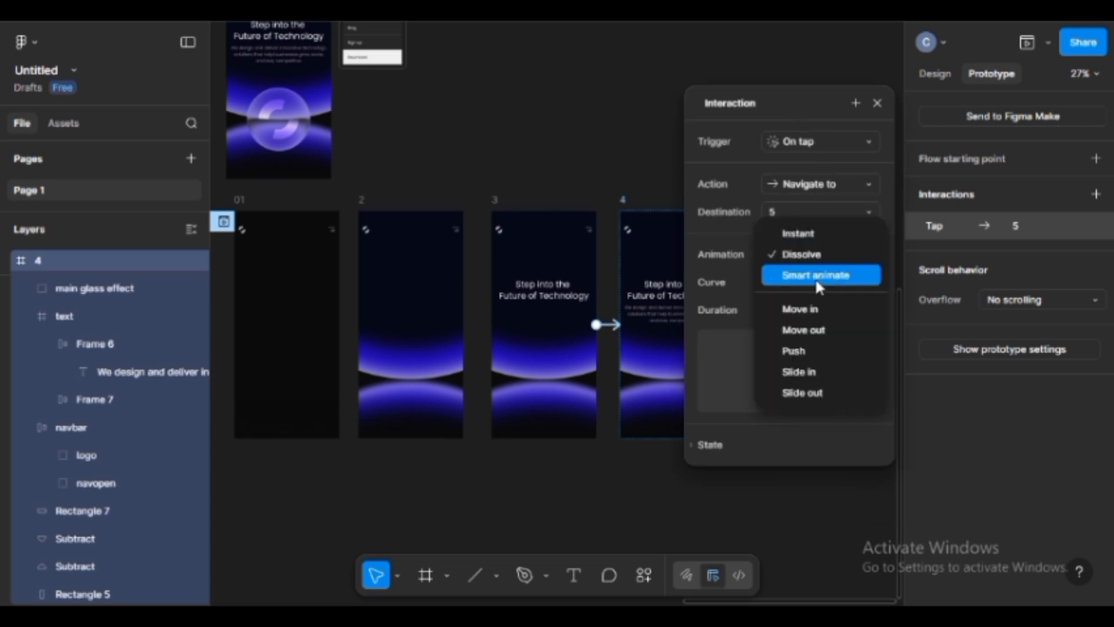
{"action": "left_click", "coordinate": [817, 276]}
{"action": "left_click", "coordinate": [824, 284]}
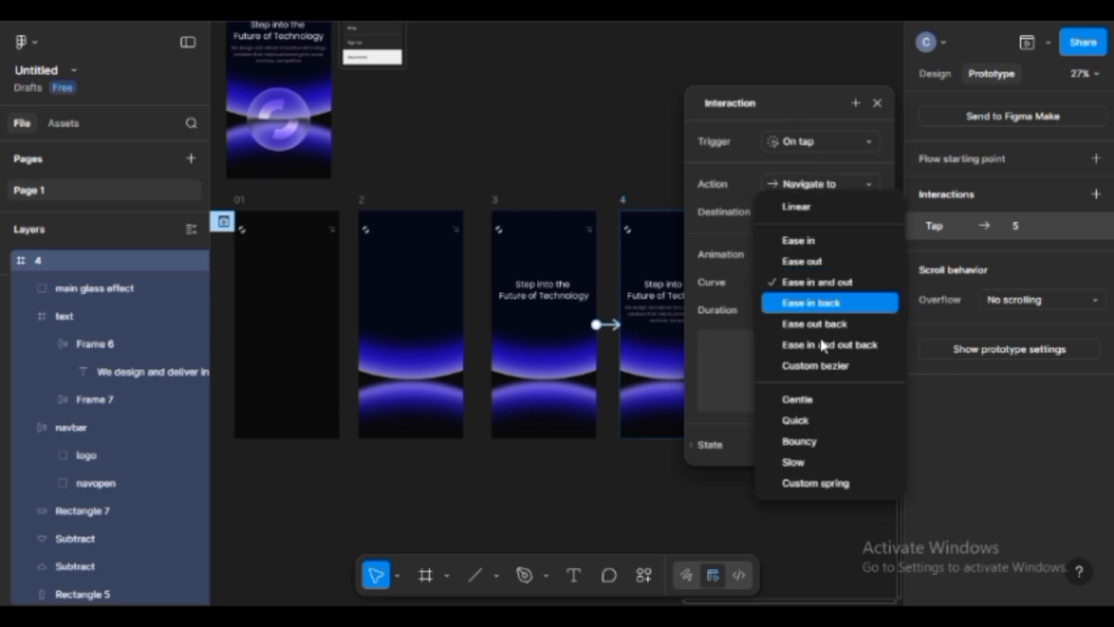
{"action": "left_click", "coordinate": [809, 399]}
Set the frame 4 to frame 5 transition's duration to 2000 ms and its trigger to After delay
{"action": "left_click", "coordinate": [824, 307]}
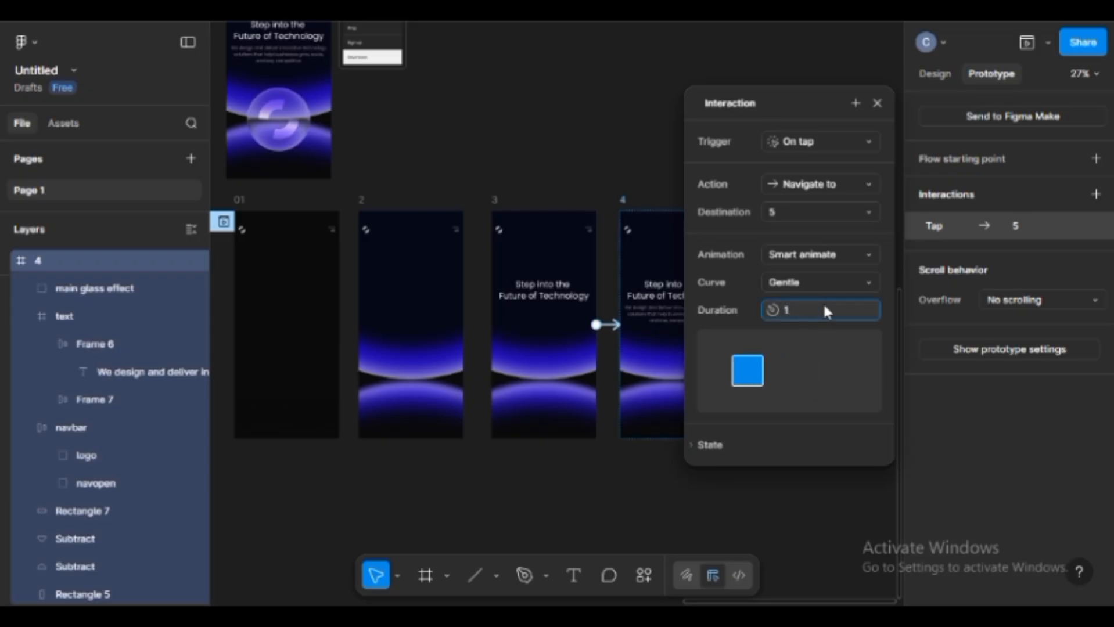
{"action": "type", "text": "1600"}
{"action": "type", "text": "2000"}
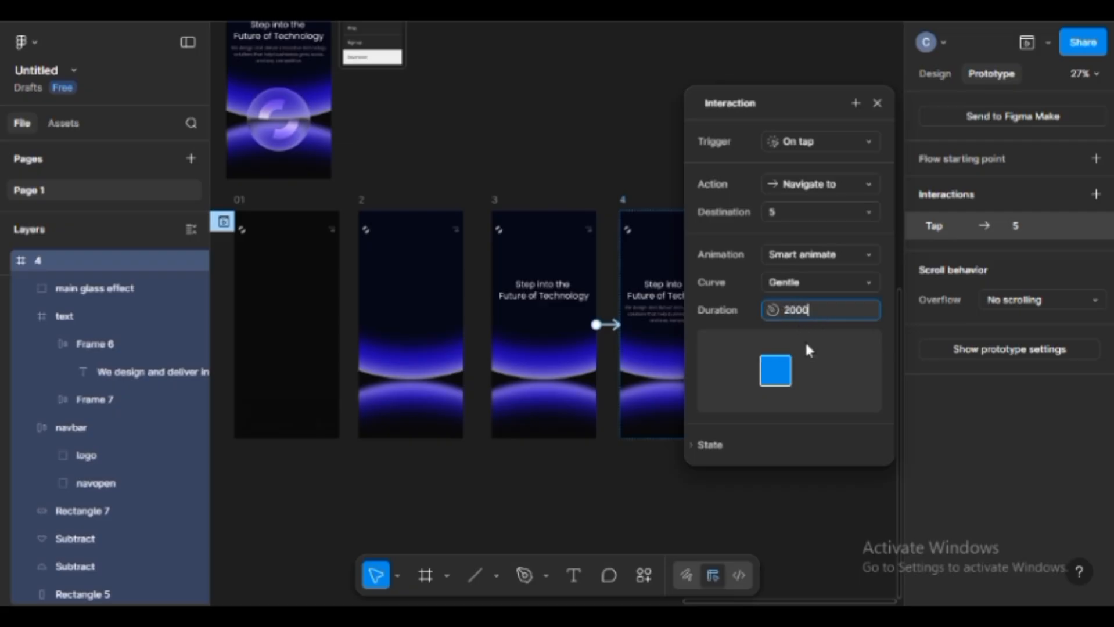
{"action": "left_click", "coordinate": [810, 141]}
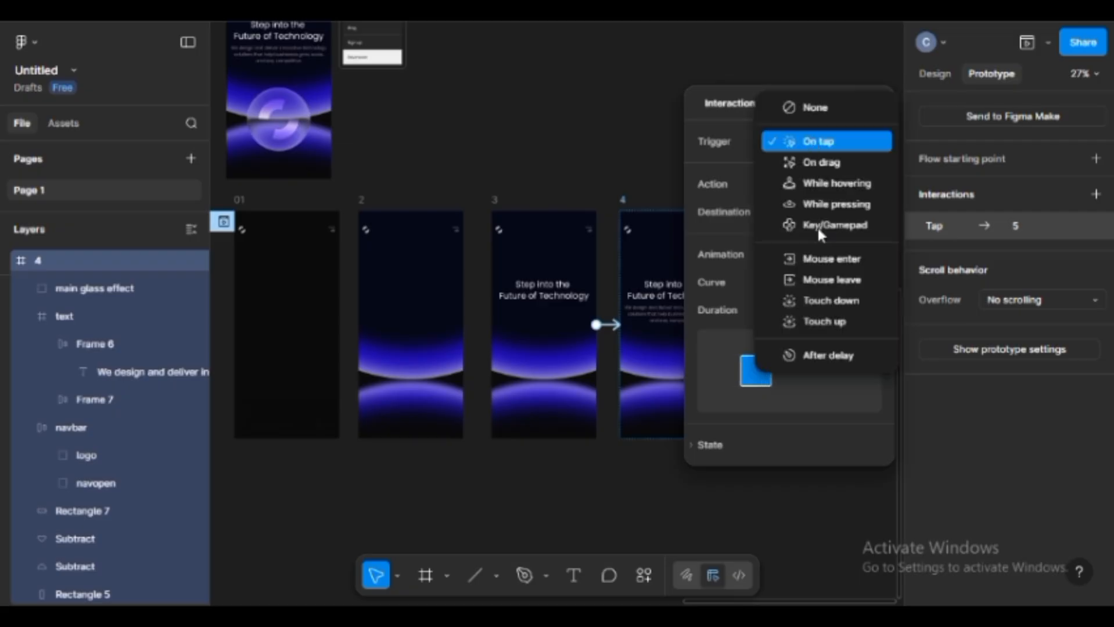
{"action": "left_click", "coordinate": [836, 357]}
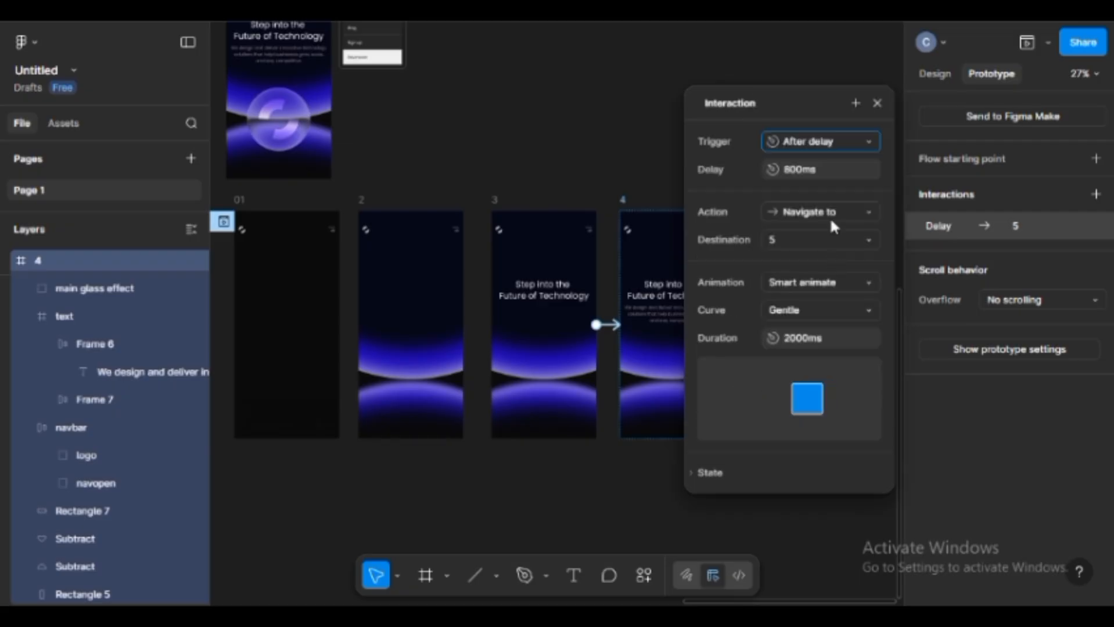
Set the delay of the frame 4 to frame 5 transition to 1 ms
{"action": "left_click", "coordinate": [837, 169]}
{"action": "type", "text": "1"}
{"action": "key", "text": "Return"}
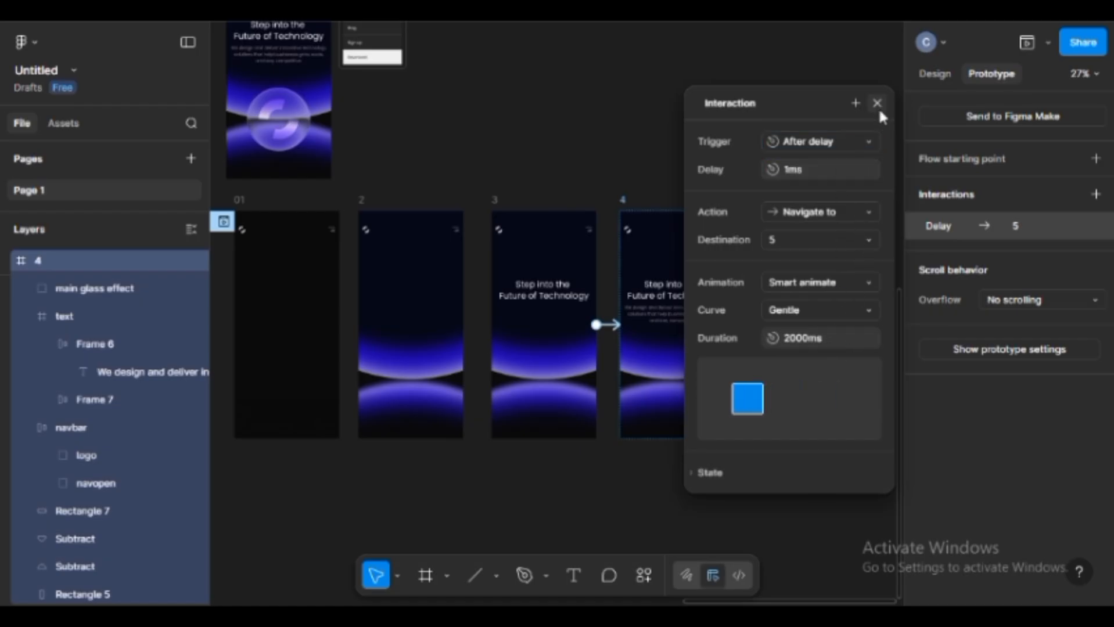
{"action": "key", "text": "Escape"}
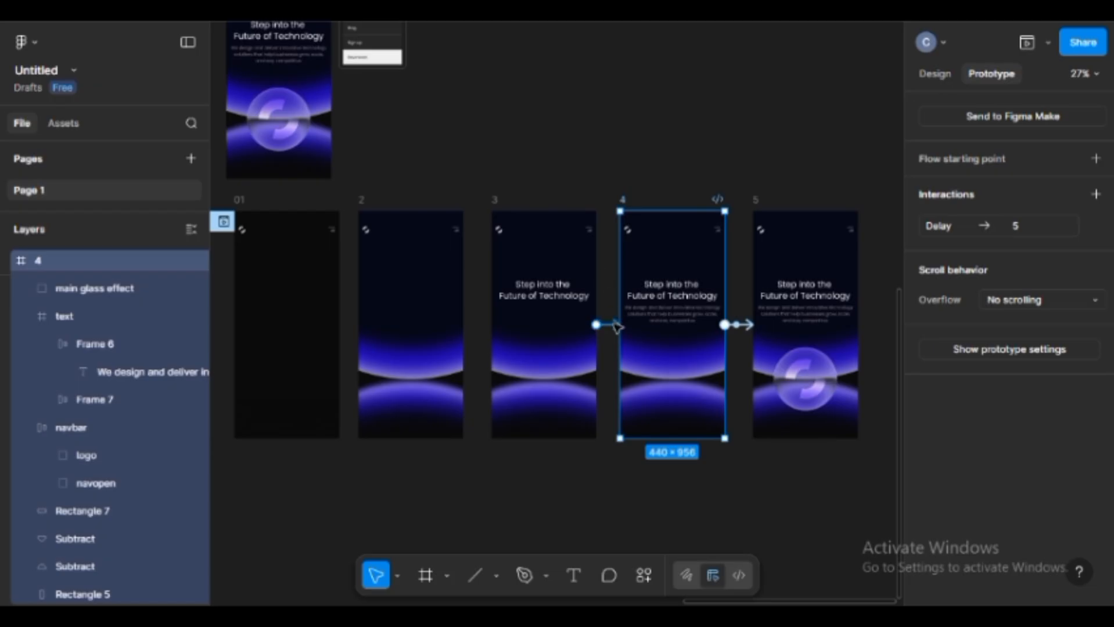
Change the frame 3 to frame 4 transition's trigger to After delay, using the minimum delay of 1 ms
{"action": "left_click", "coordinate": [617, 324]}
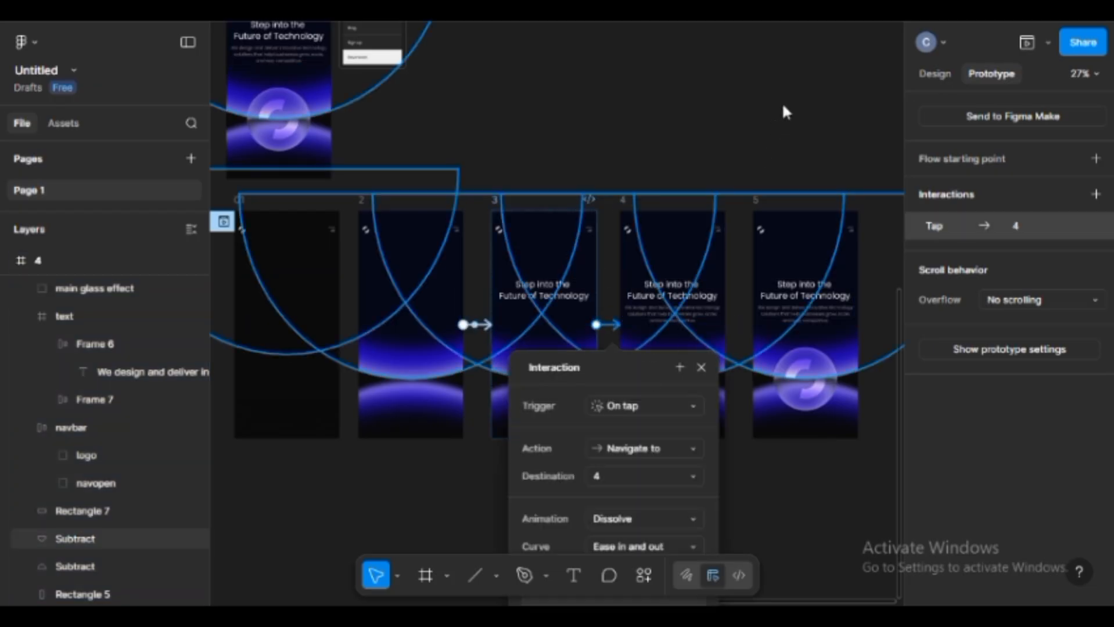
{"action": "left_click", "coordinate": [783, 134]}
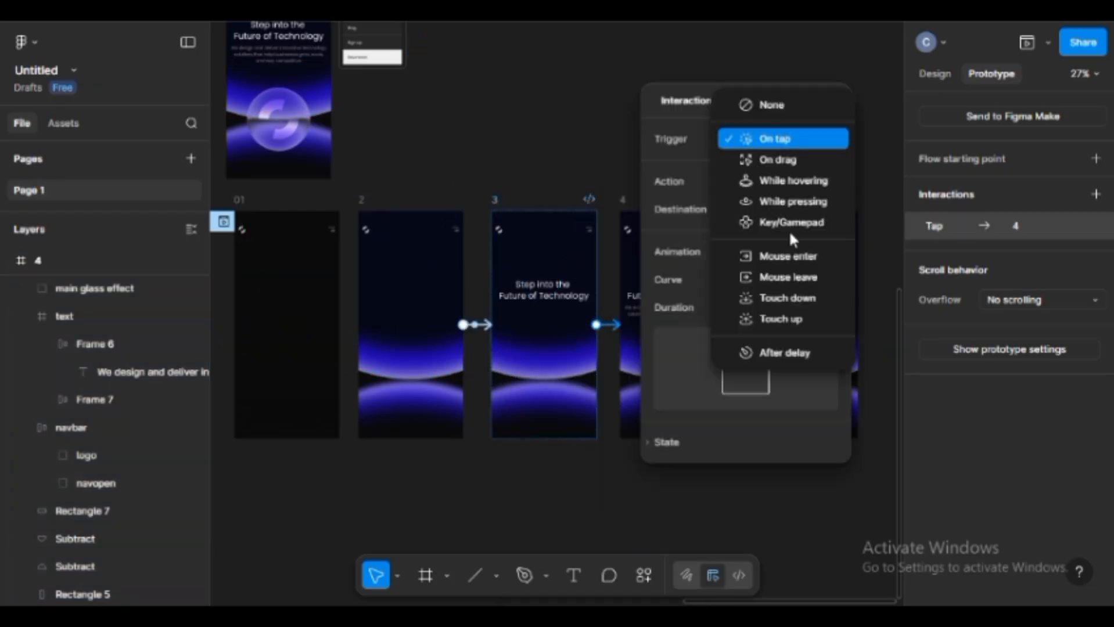
{"action": "left_click", "coordinate": [768, 351]}
{"action": "left_click", "coordinate": [773, 172]}
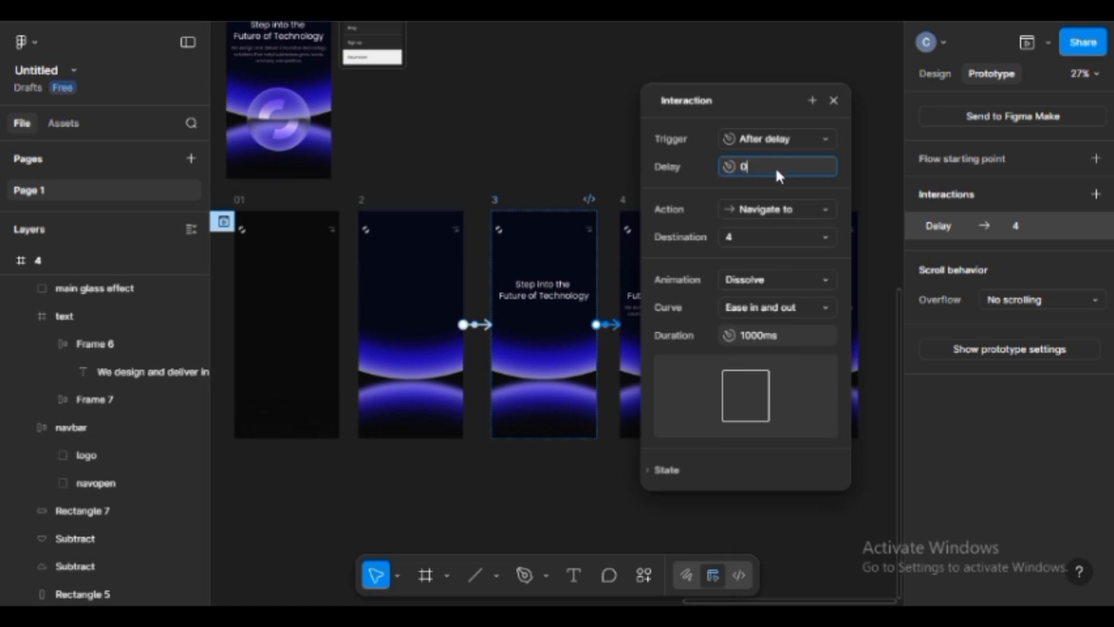
{"action": "type", "text": "0"}
{"action": "key", "text": "Return"}
{"action": "left_click", "coordinate": [833, 100]}
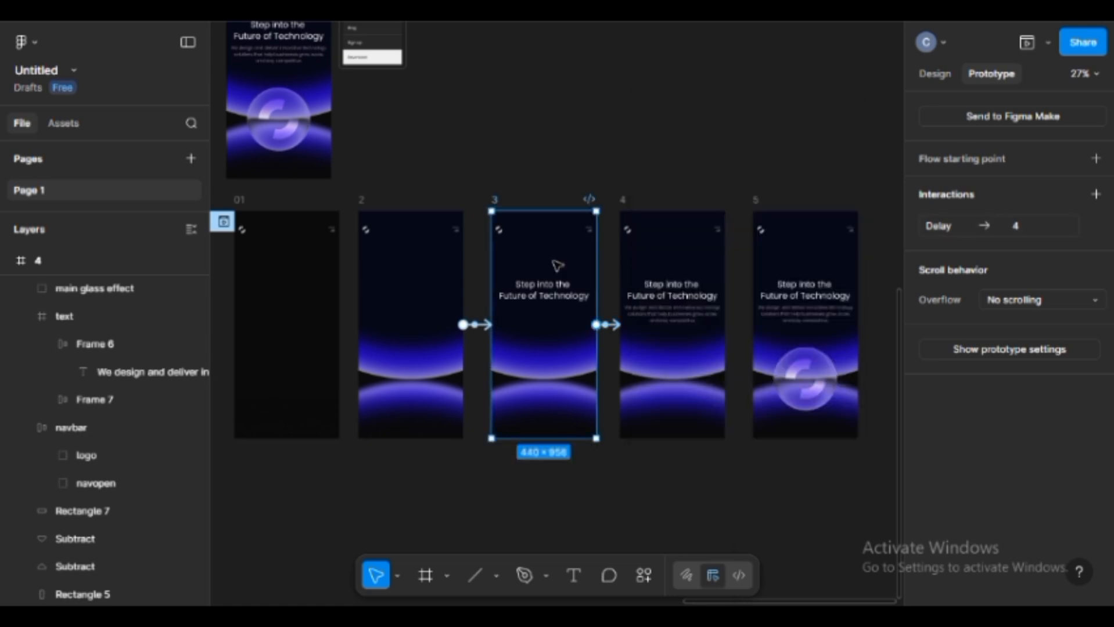
Check the frame 2 to frame 3 transition settings and preview the flow that starts at frame 01
{"action": "left_click", "coordinate": [482, 327]}
{"action": "left_click", "coordinate": [482, 327]}
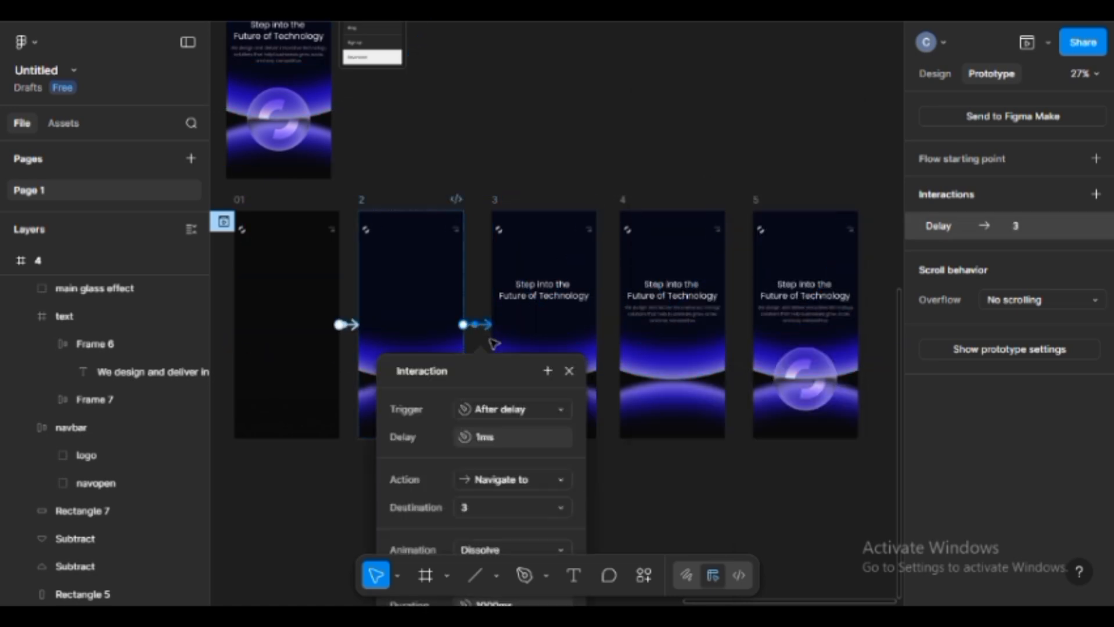
{"action": "left_click", "coordinate": [568, 372]}
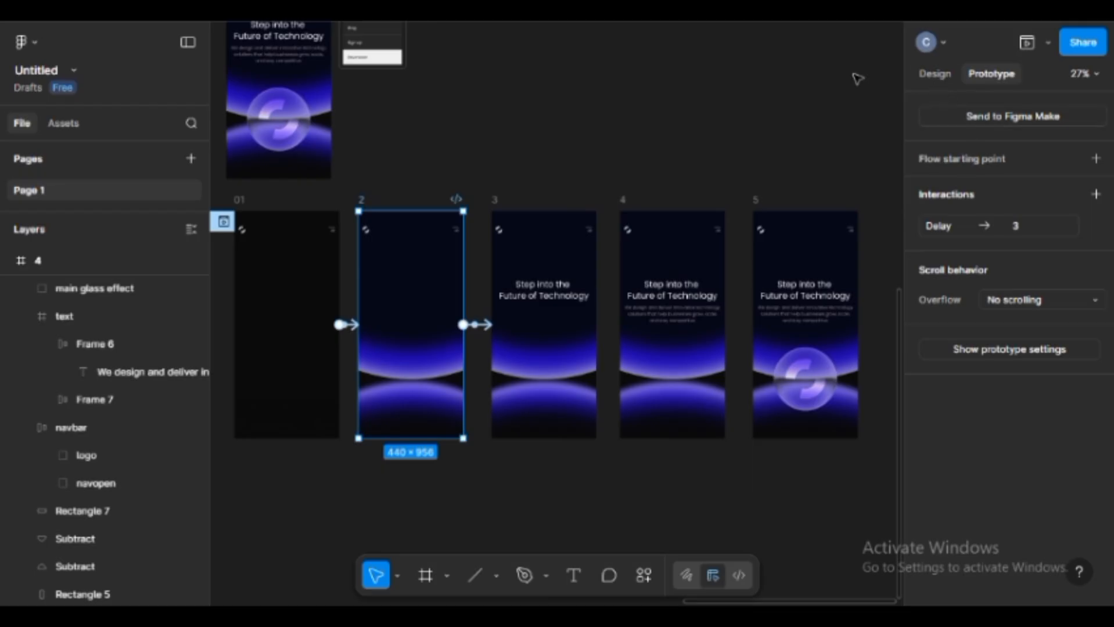
{"action": "left_click", "coordinate": [224, 222]}
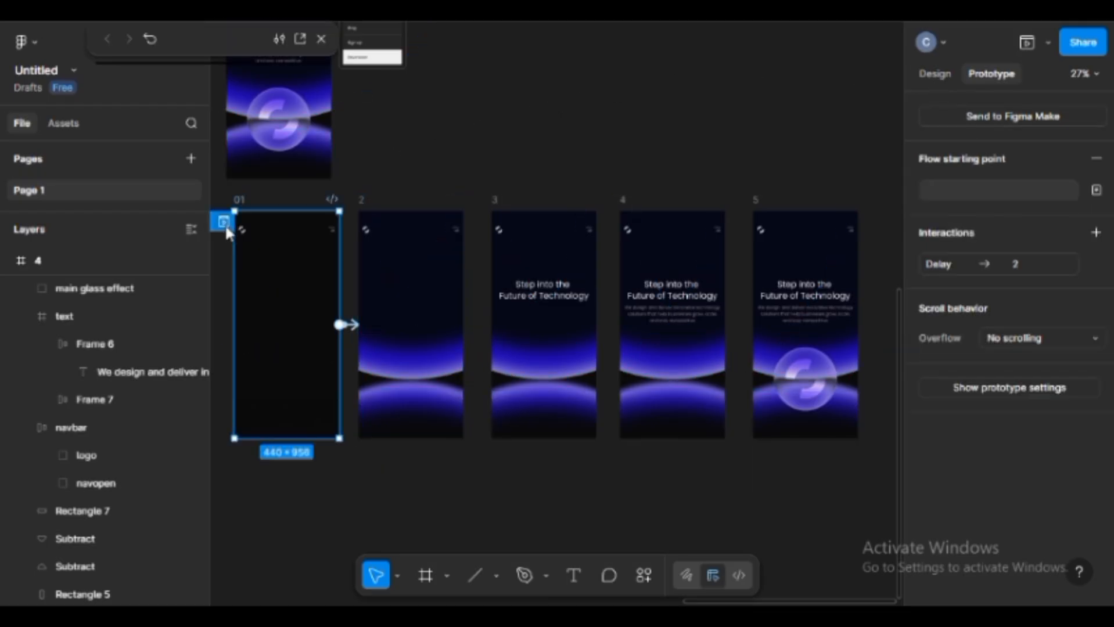
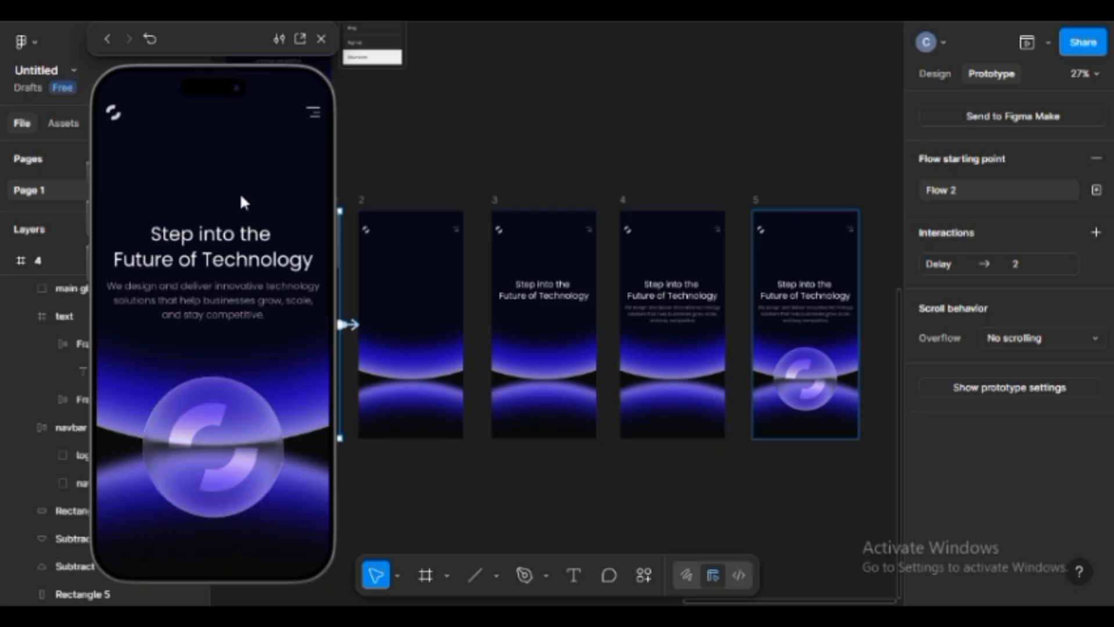
Set the frame 2 to frame 3 transition to Dissolve with a Gentle curve and a duration of 1600 ms
{"action": "left_click", "coordinate": [460, 208]}
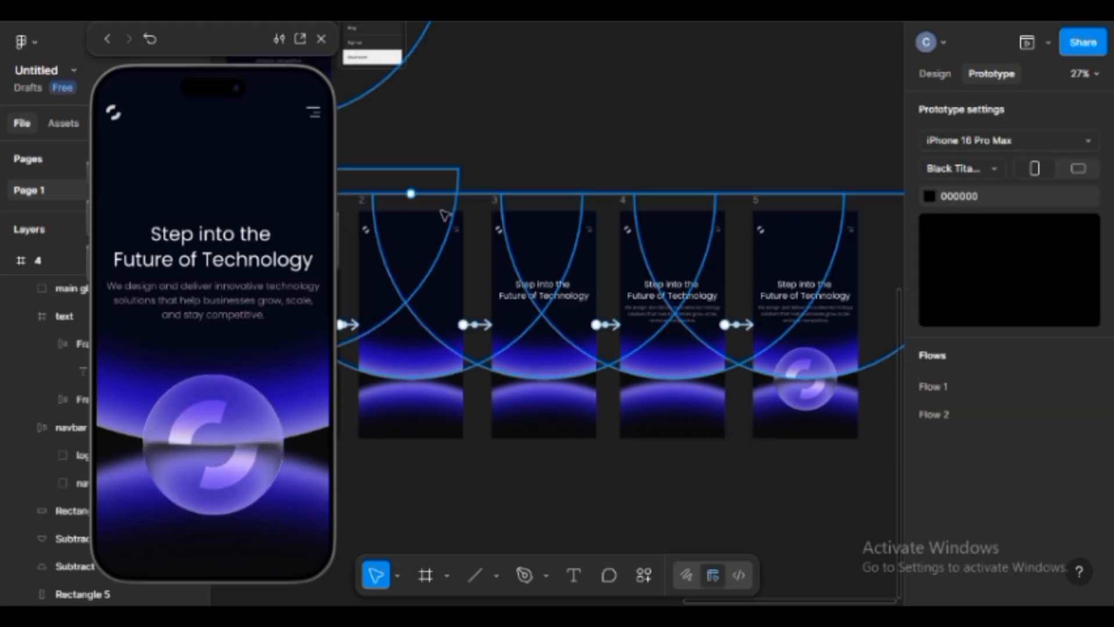
{"action": "left_click", "coordinate": [481, 325]}
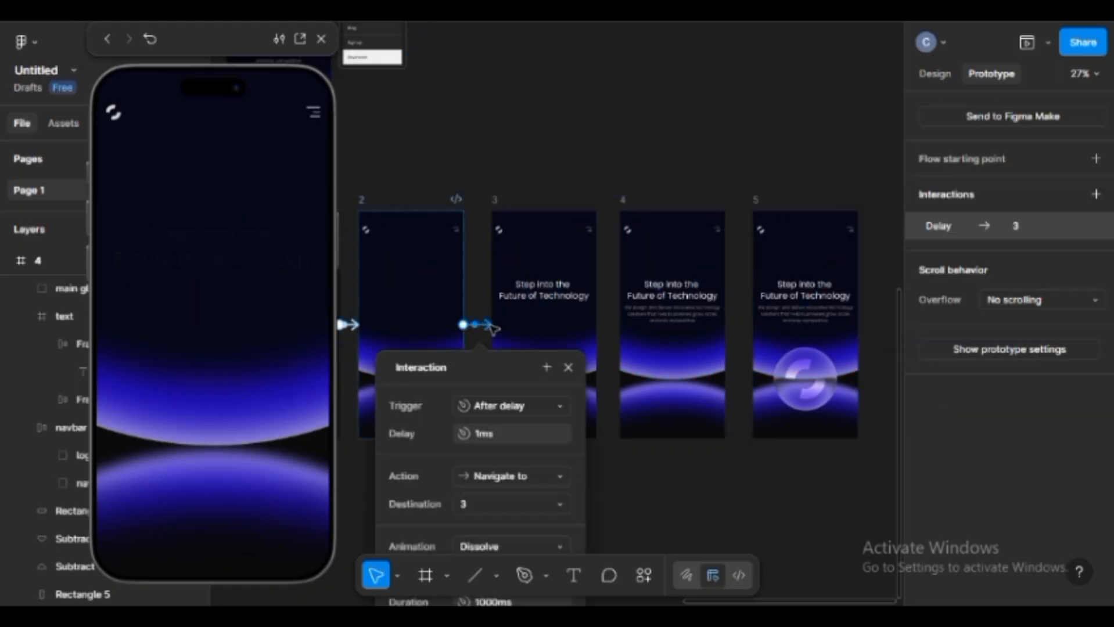
{"action": "left_click_drag", "start_coordinate": [520, 350], "coordinate": [729, 65]}
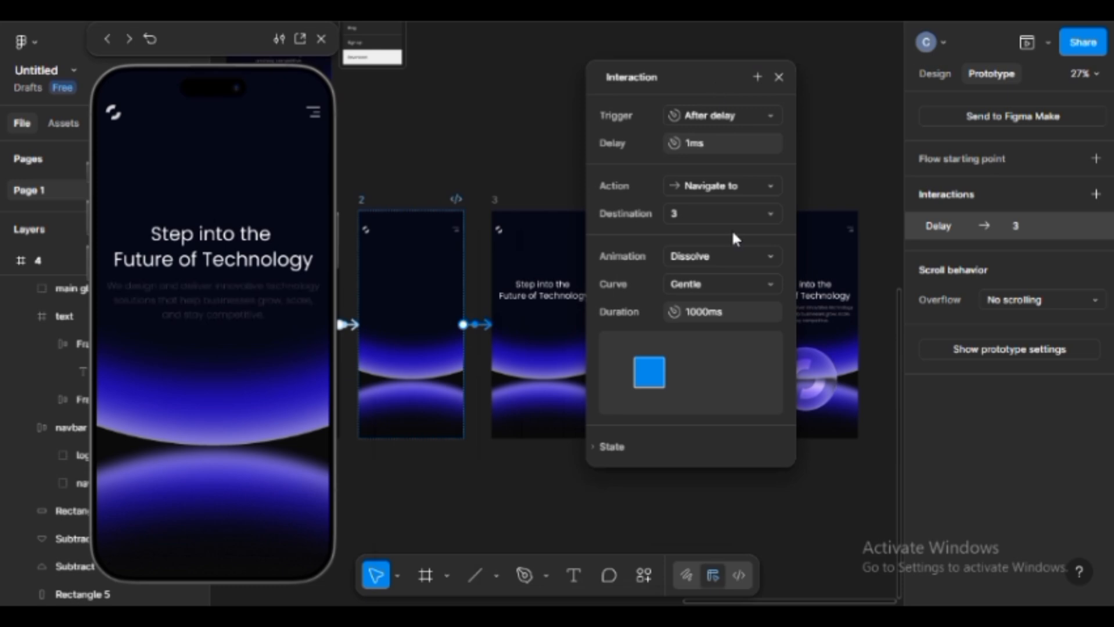
{"action": "left_click", "coordinate": [717, 255]}
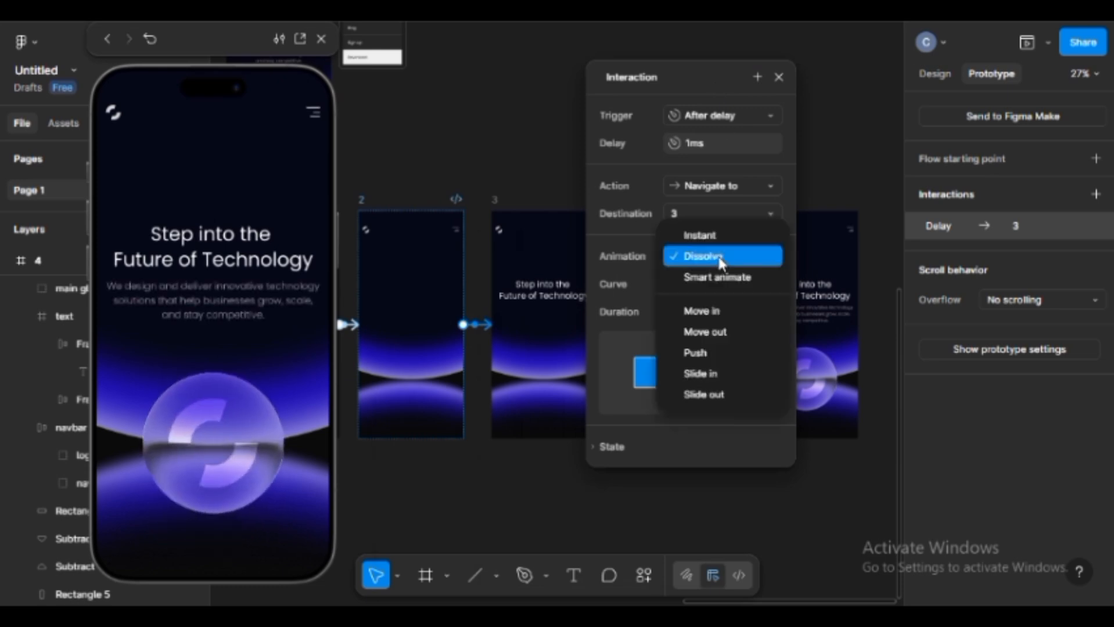
{"action": "left_click", "coordinate": [723, 260]}
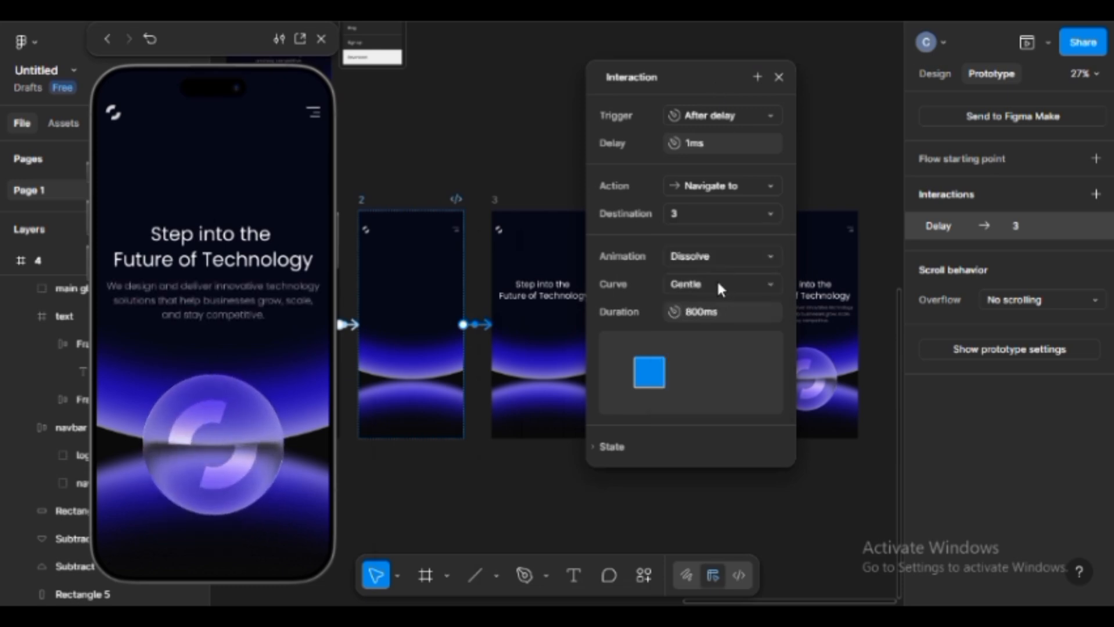
{"action": "left_click", "coordinate": [717, 286]}
{"action": "left_click", "coordinate": [721, 286]}
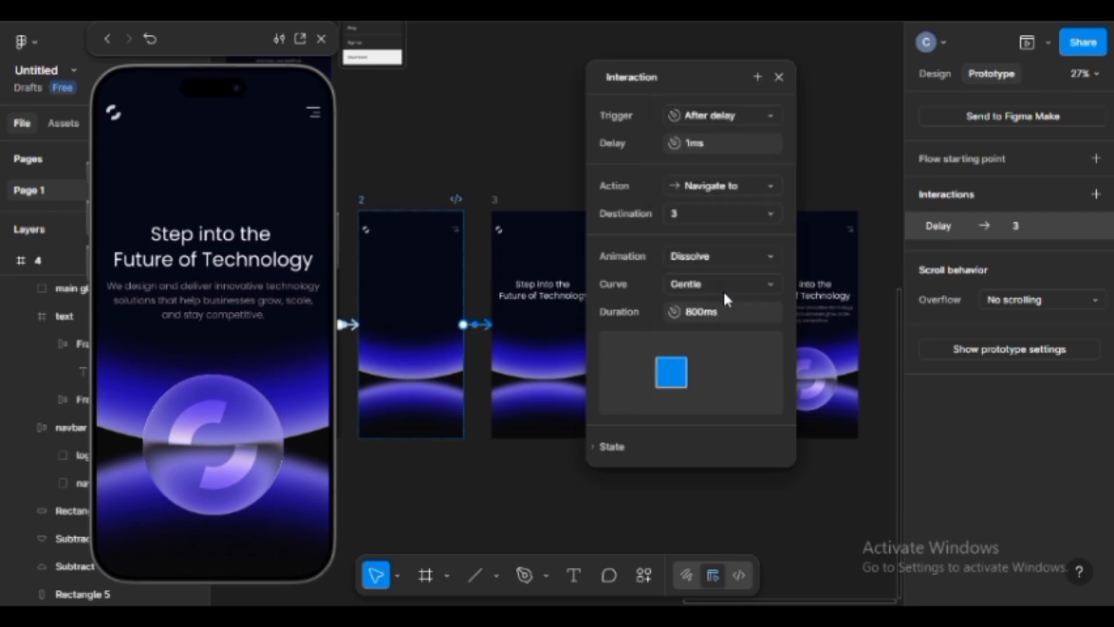
{"action": "left_click", "coordinate": [726, 307]}
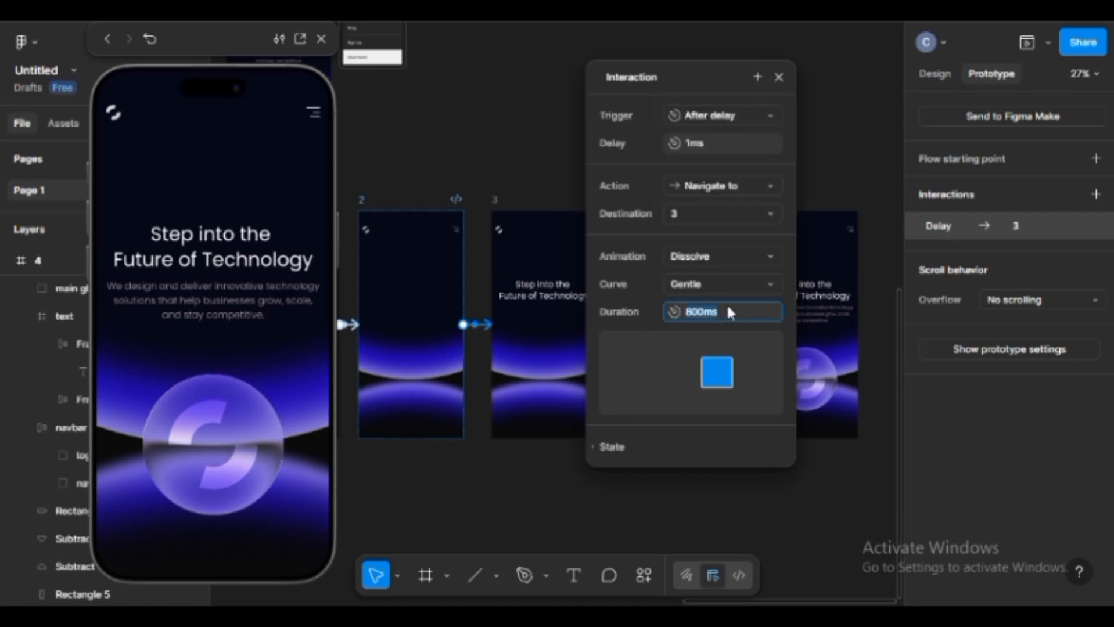
{"action": "type", "text": "1600"}
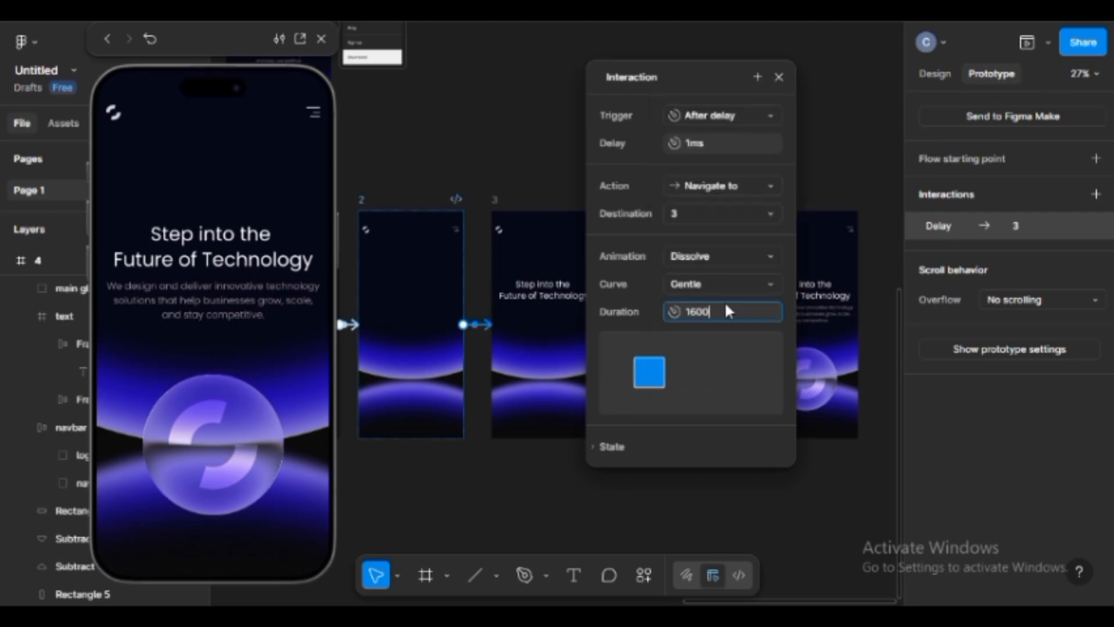
{"action": "key", "text": "Return"}
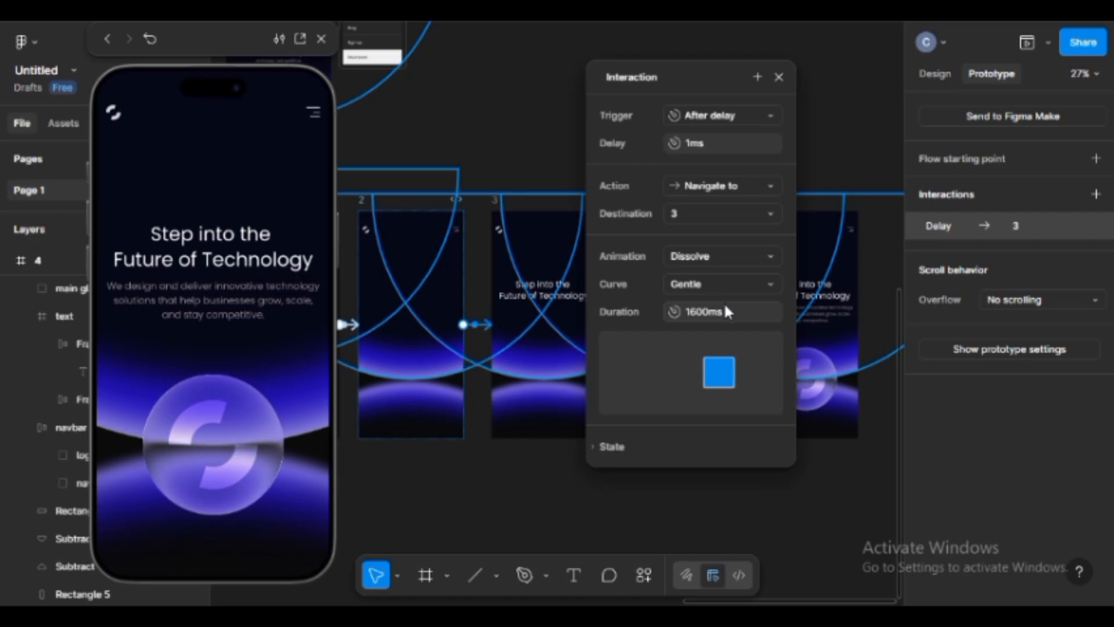
{"action": "left_click", "coordinate": [779, 77]}
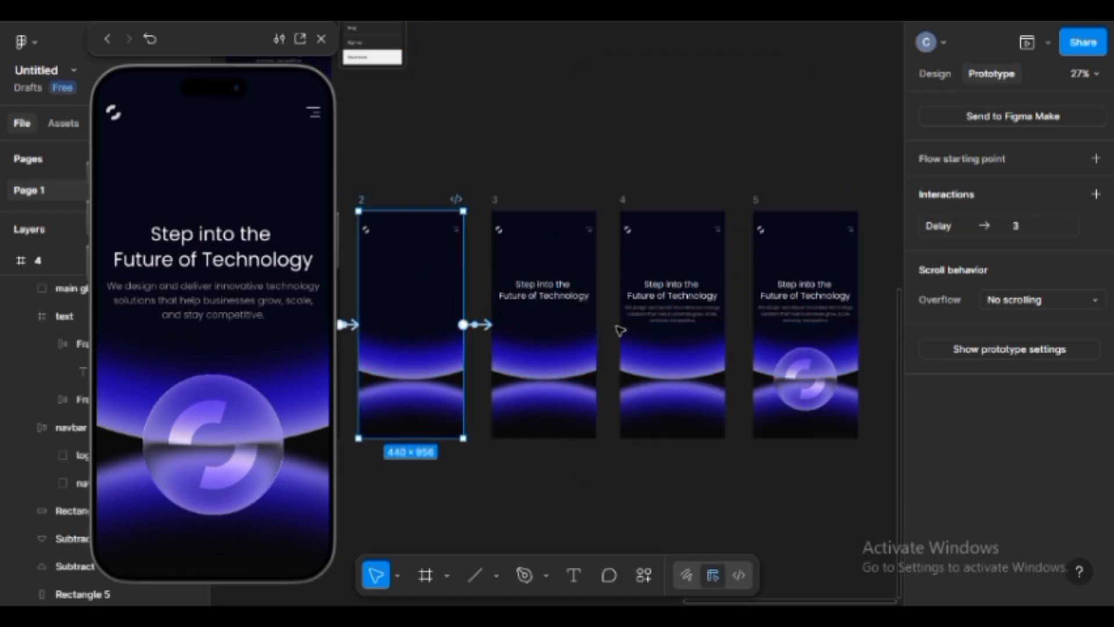
Give the frame 3 to frame 4 Dissolve transition a Gentle curve and a duration of 1600 ms
{"action": "left_click", "coordinate": [498, 201]}
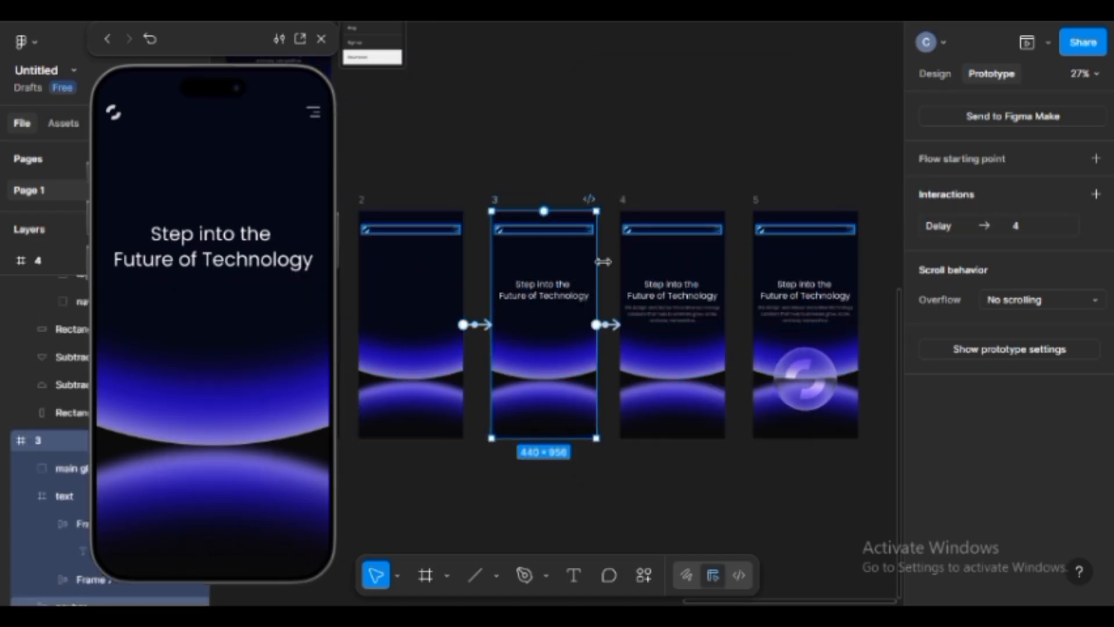
{"action": "left_click", "coordinate": [615, 327]}
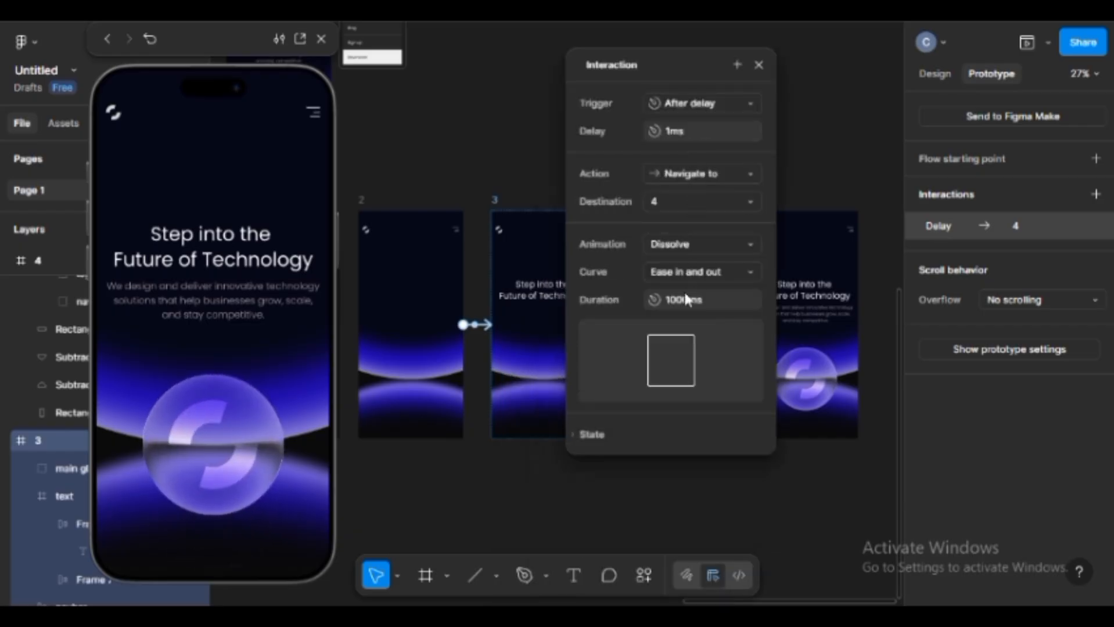
{"action": "left_click", "coordinate": [691, 300]}
{"action": "type", "text": "1600"}
{"action": "key", "text": "Return"}
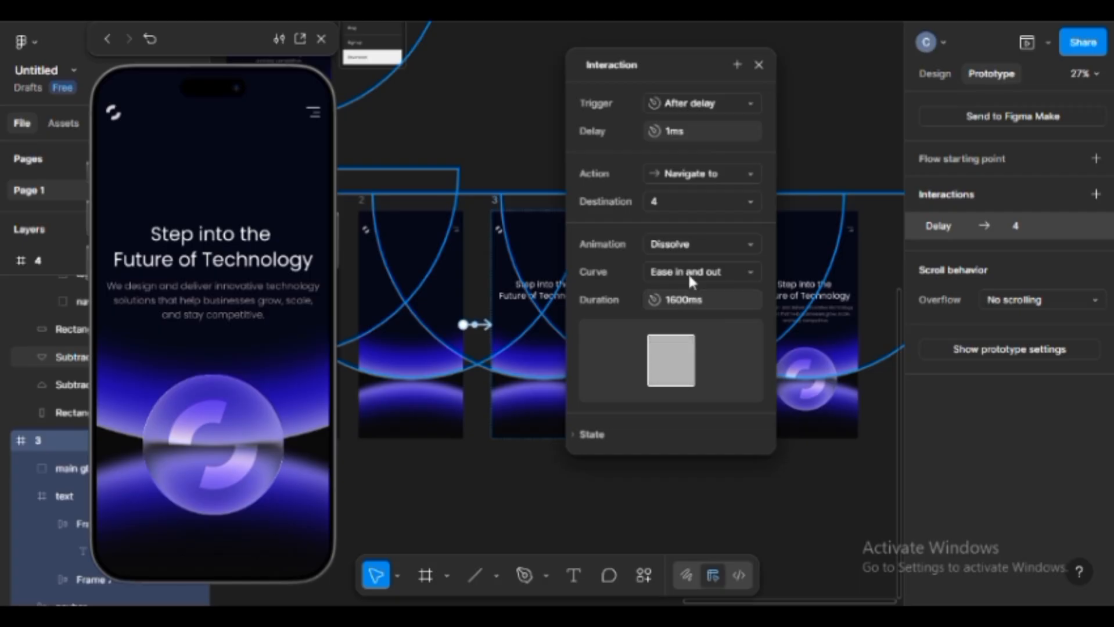
{"action": "left_click", "coordinate": [711, 301]}
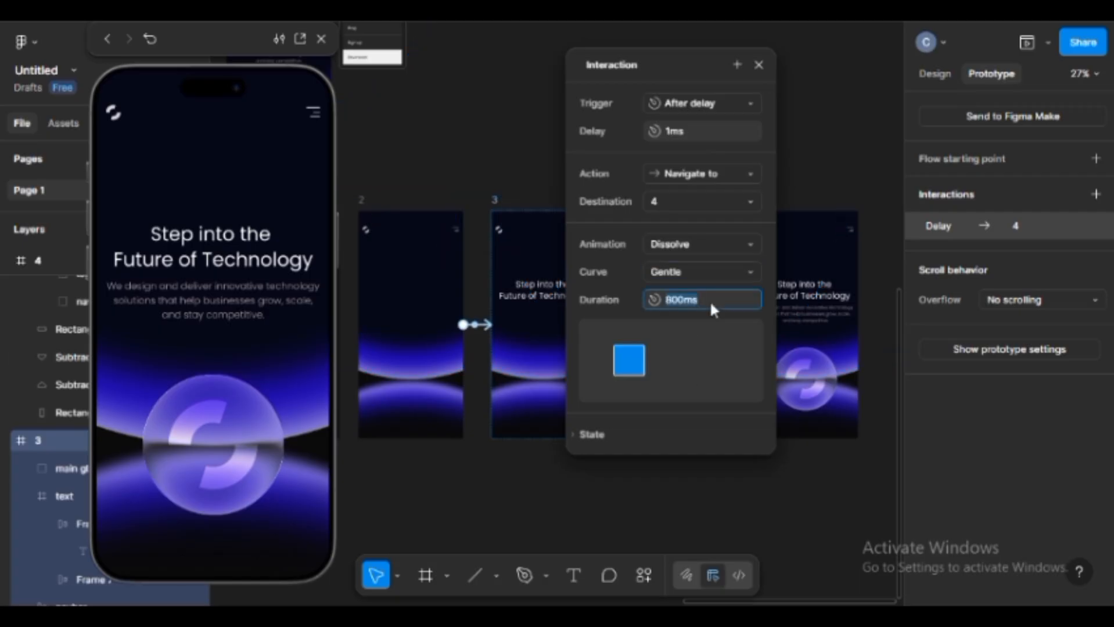
{"action": "type", "text": "1600"}
{"action": "key", "text": "Return"}
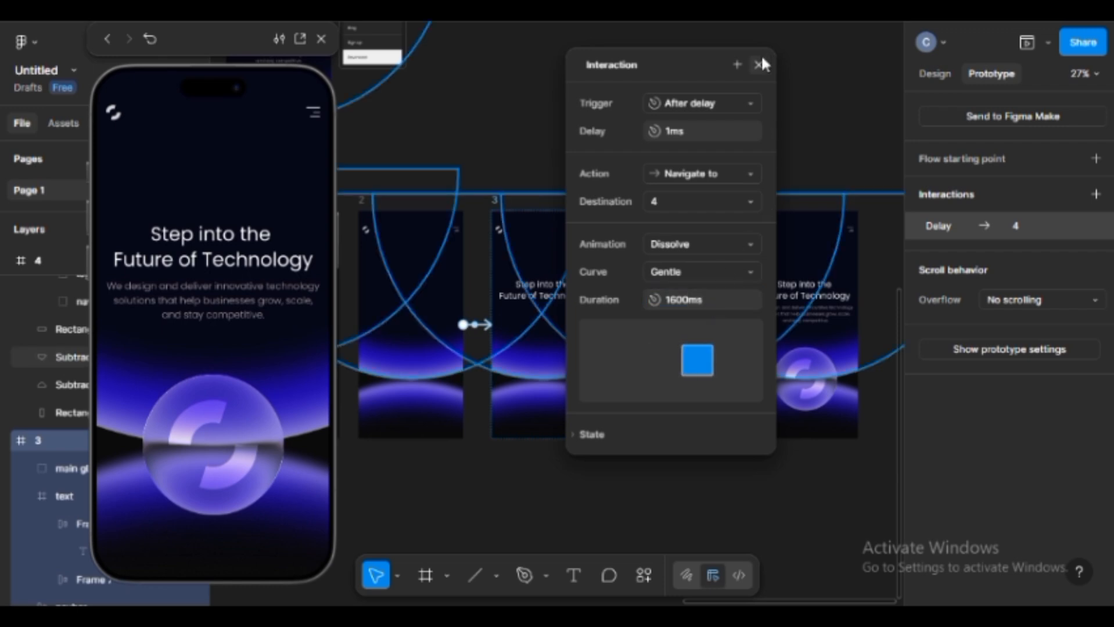
{"action": "left_click", "coordinate": [758, 65]}
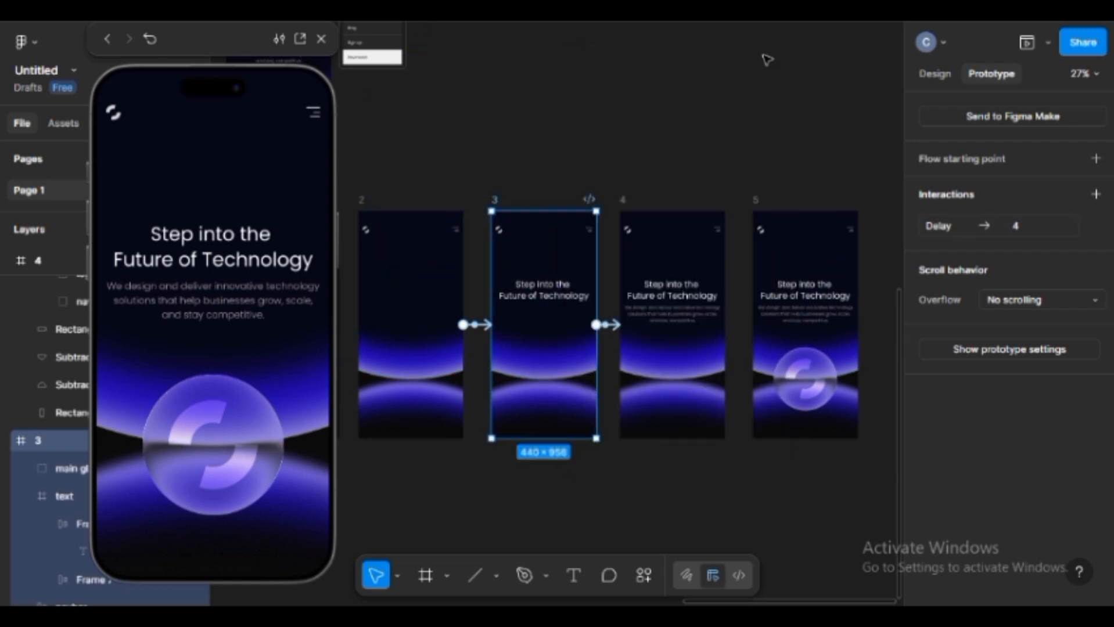
Replay the prototype from frame 01 to review the adjusted transitions, and close the preview
{"action": "left_click", "coordinate": [151, 39]}
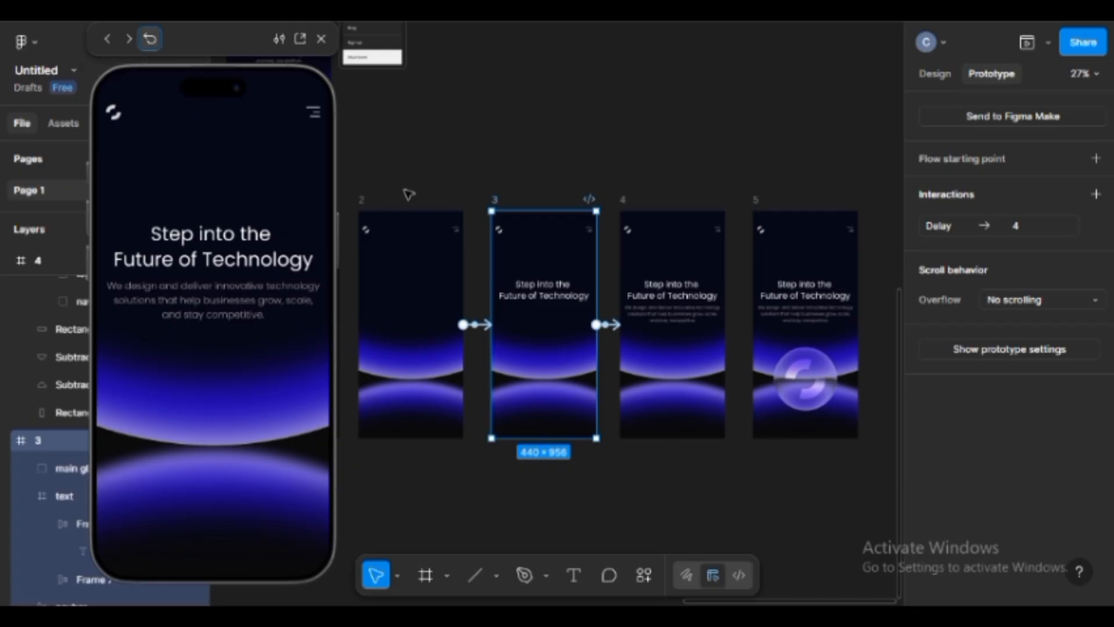
{"action": "left_click", "coordinate": [389, 181]}
{"action": "scroll", "coordinate": [607, 167], "scroll_direction": "left", "scroll_amount": 5}
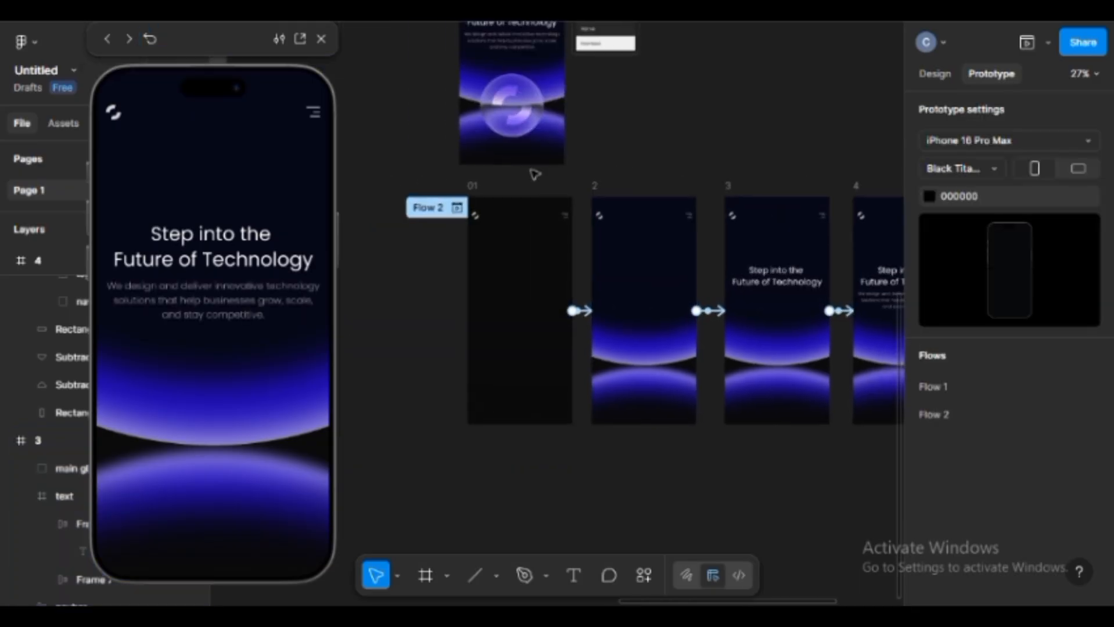
{"action": "left_click", "coordinate": [474, 187]}
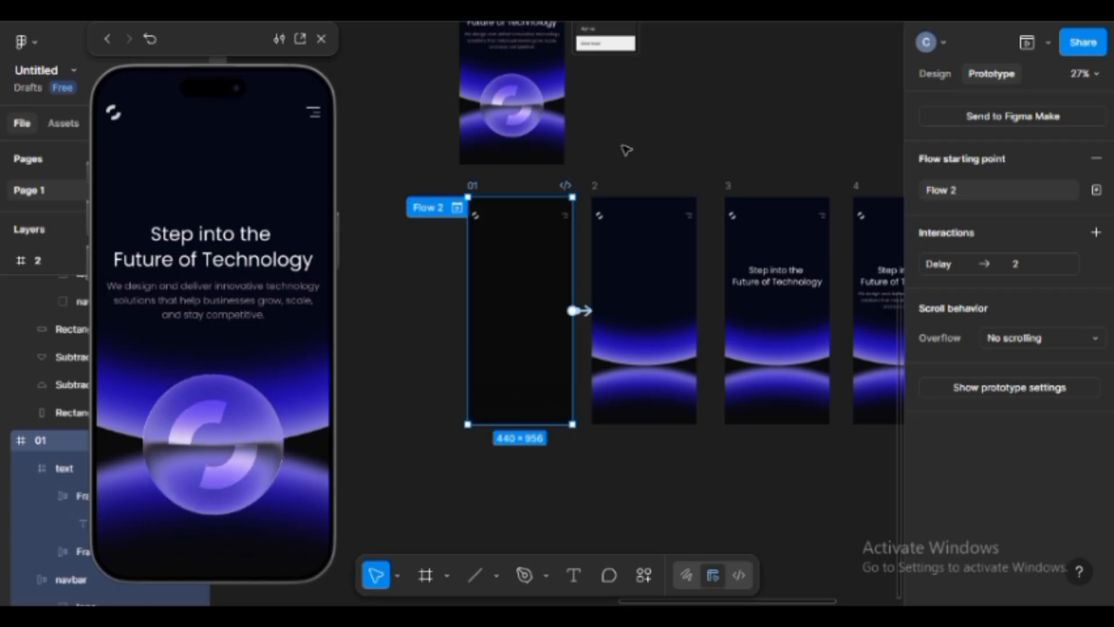
{"action": "left_click_drag", "start_coordinate": [732, 171], "coordinate": [470, 156]}
{"action": "left_click_drag", "start_coordinate": [662, 156], "coordinate": [621, 142]}
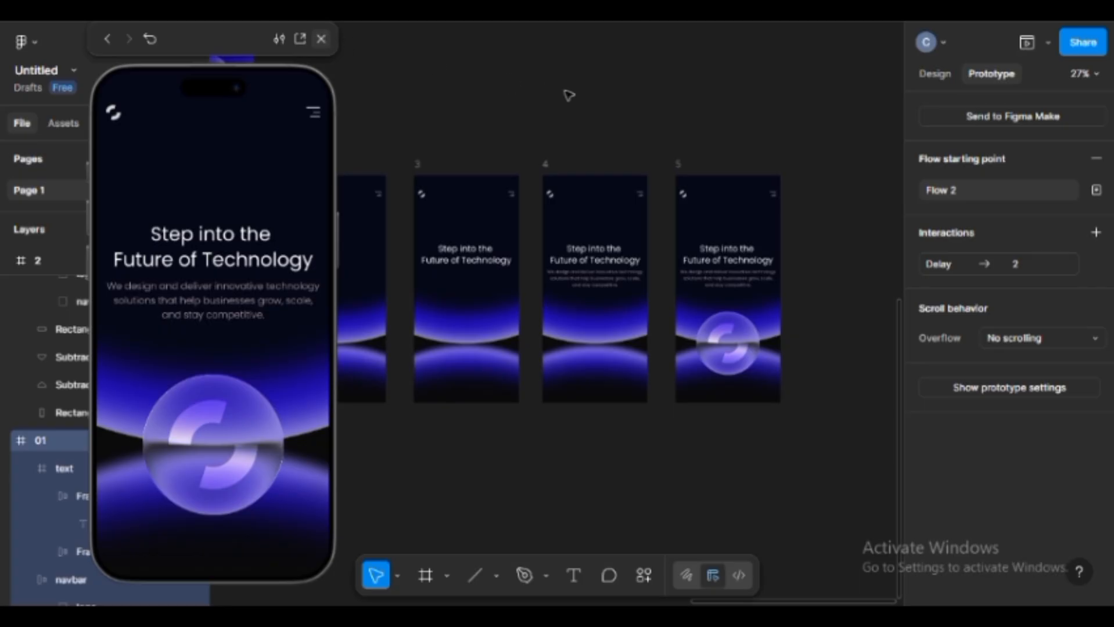
{"action": "key", "text": "Escape"}
Connect the navopen menu icon in frame 01's navbar to the open overlay frame with a prototype link
{"action": "left_click", "coordinate": [572, 126]}
{"action": "left_click_drag", "start_coordinate": [470, 125], "coordinate": [575, 246]}
{"action": "left_click", "coordinate": [416, 38]}
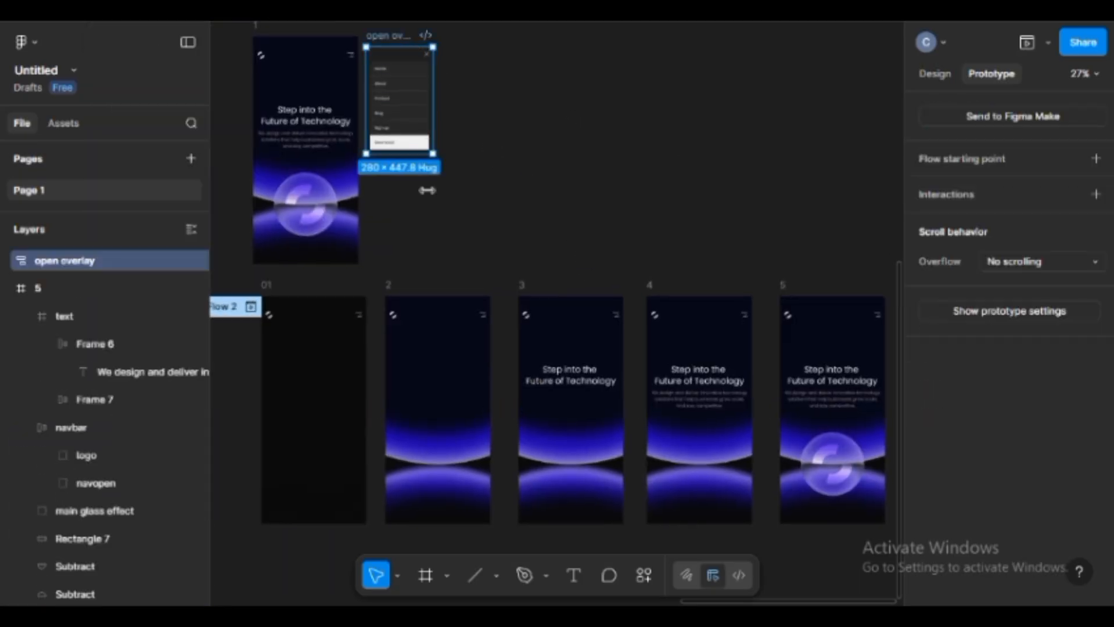
{"action": "left_click", "coordinate": [360, 316]}
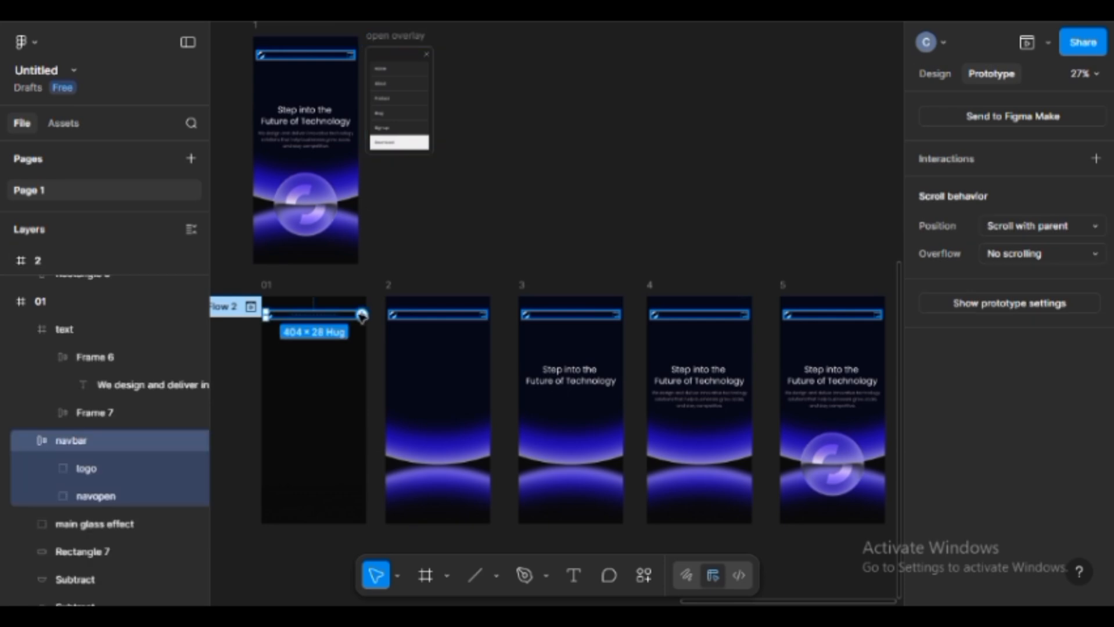
{"action": "scroll", "coordinate": [359, 316], "scroll_direction": "up", "scroll_amount": 5}
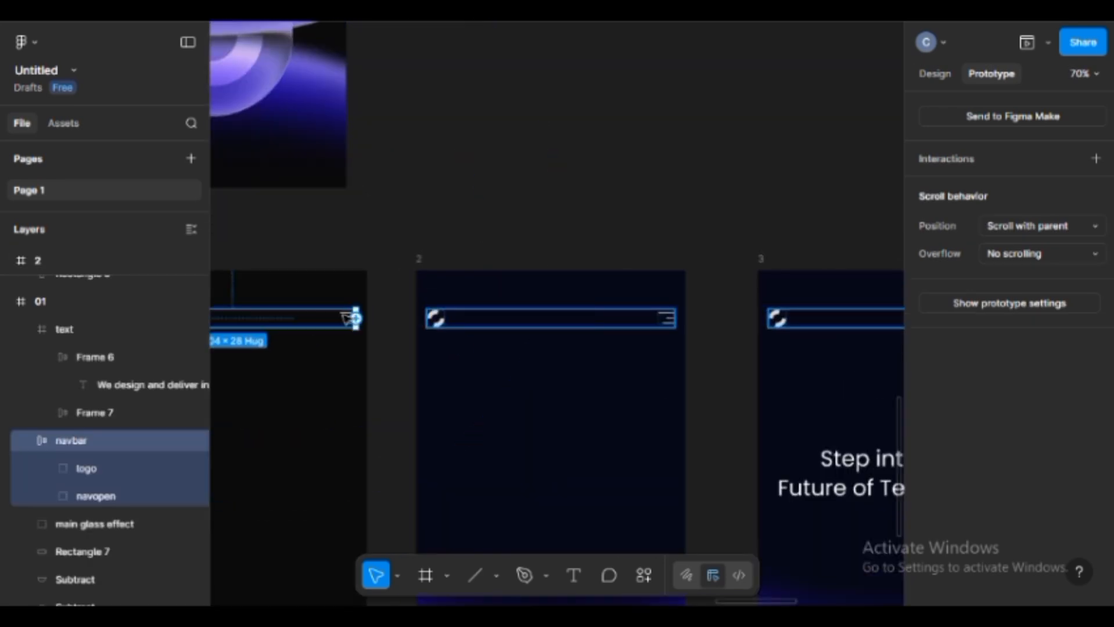
{"action": "left_click", "coordinate": [349, 319]}
{"action": "scroll", "coordinate": [353, 321], "scroll_direction": "up", "scroll_amount": 4}
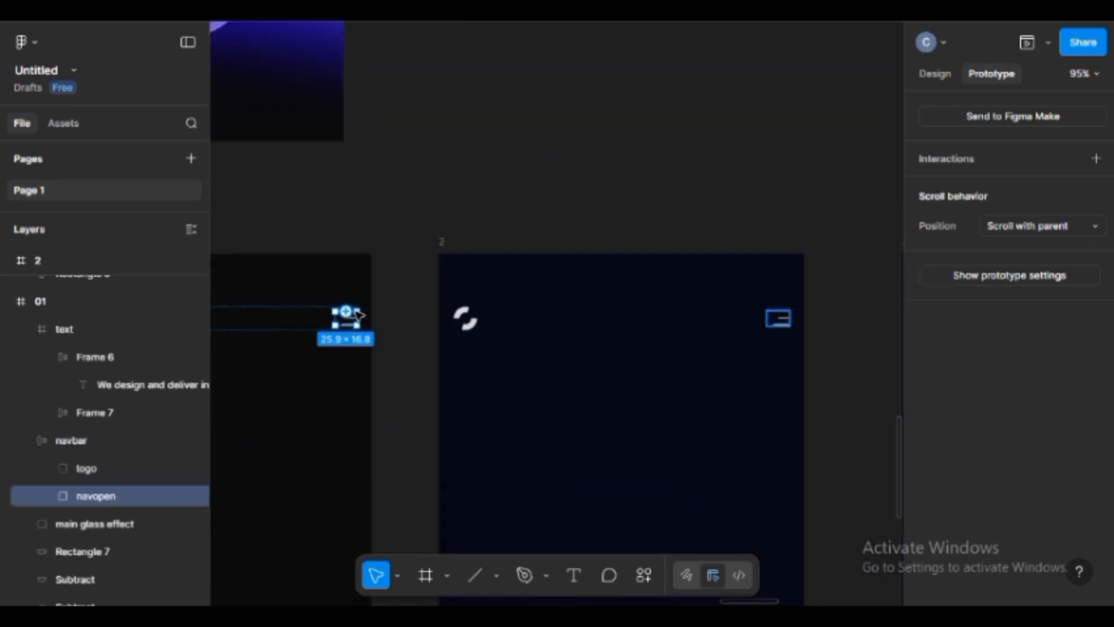
{"action": "scroll", "coordinate": [353, 321], "scroll_direction": "down", "scroll_amount": 6}
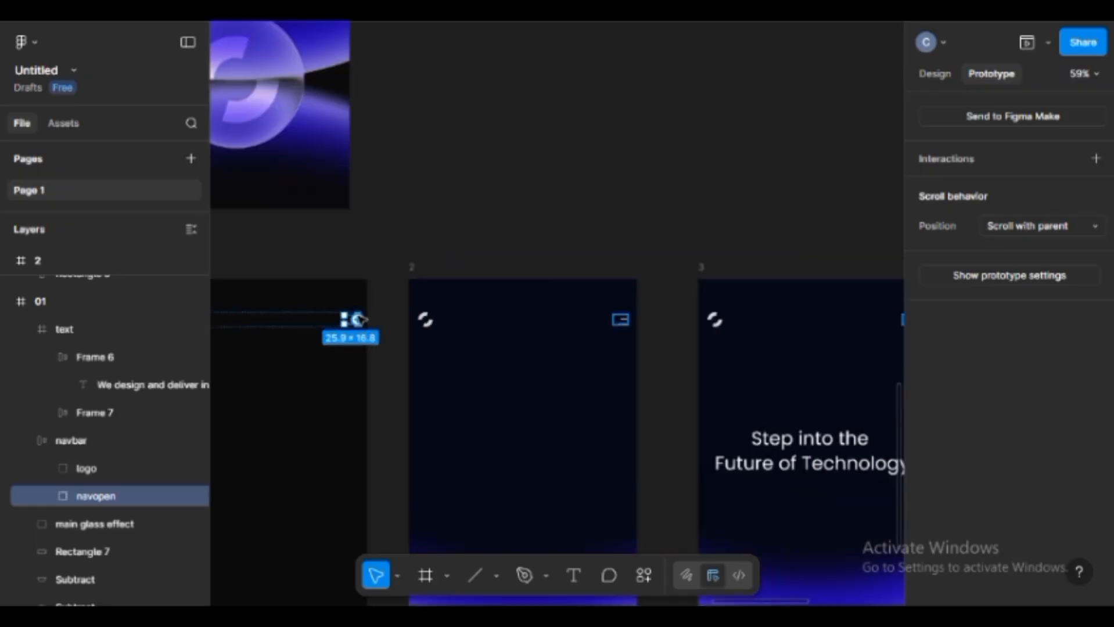
{"action": "scroll", "coordinate": [353, 319], "scroll_direction": "down", "scroll_amount": 2}
{"action": "scroll", "coordinate": [355, 314], "scroll_direction": "up", "scroll_amount": 5}
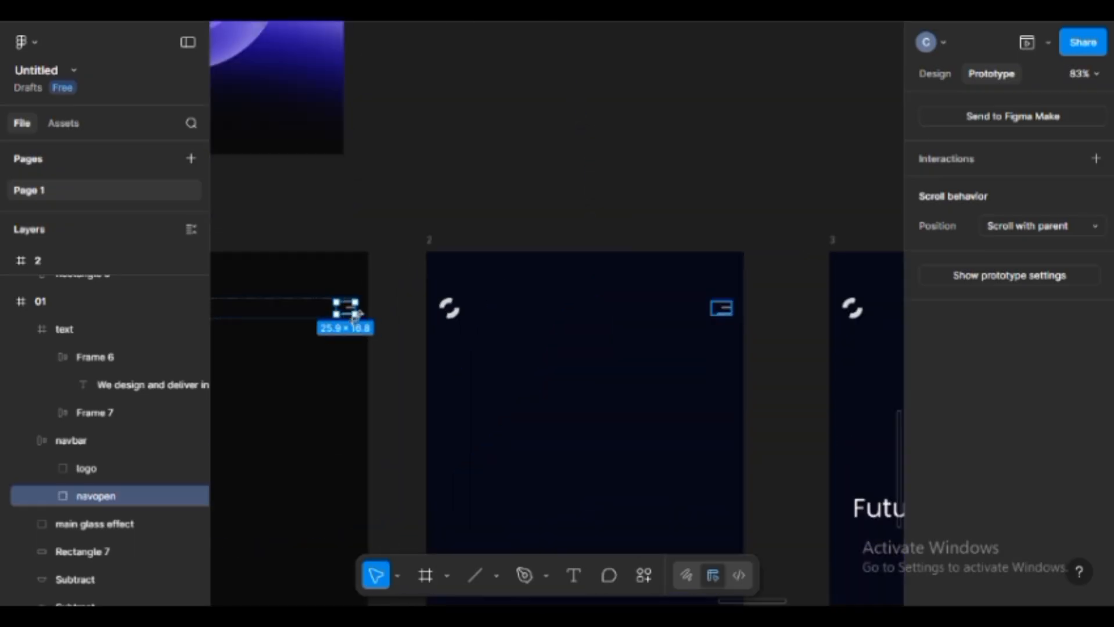
{"action": "scroll", "coordinate": [356, 312], "scroll_direction": "down", "scroll_amount": 5}
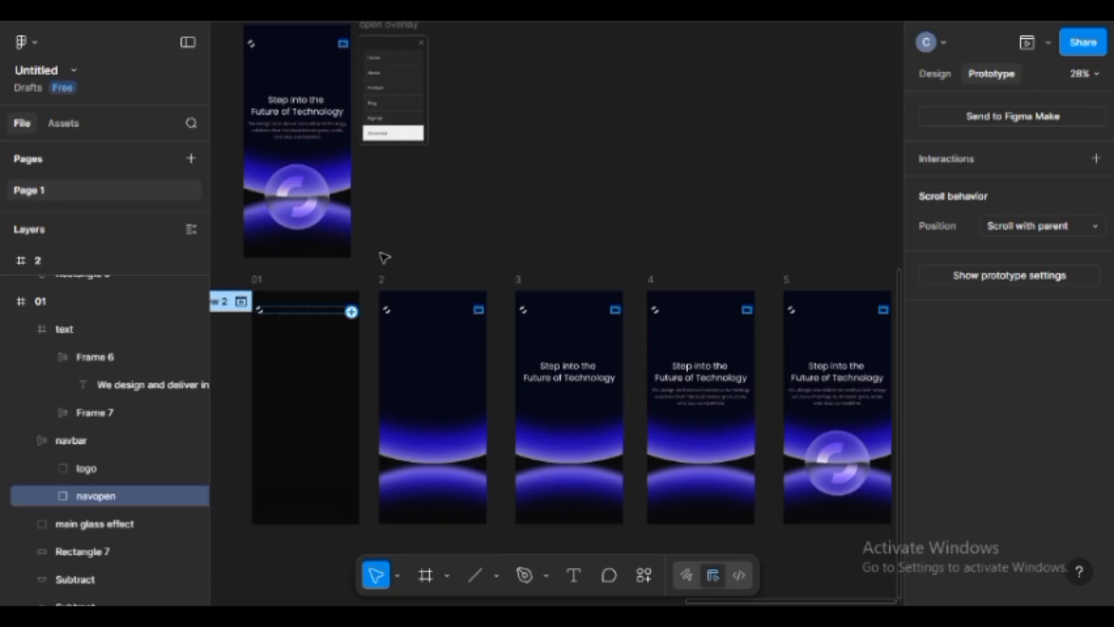
{"action": "left_click_drag", "start_coordinate": [351, 312], "coordinate": [410, 133]}
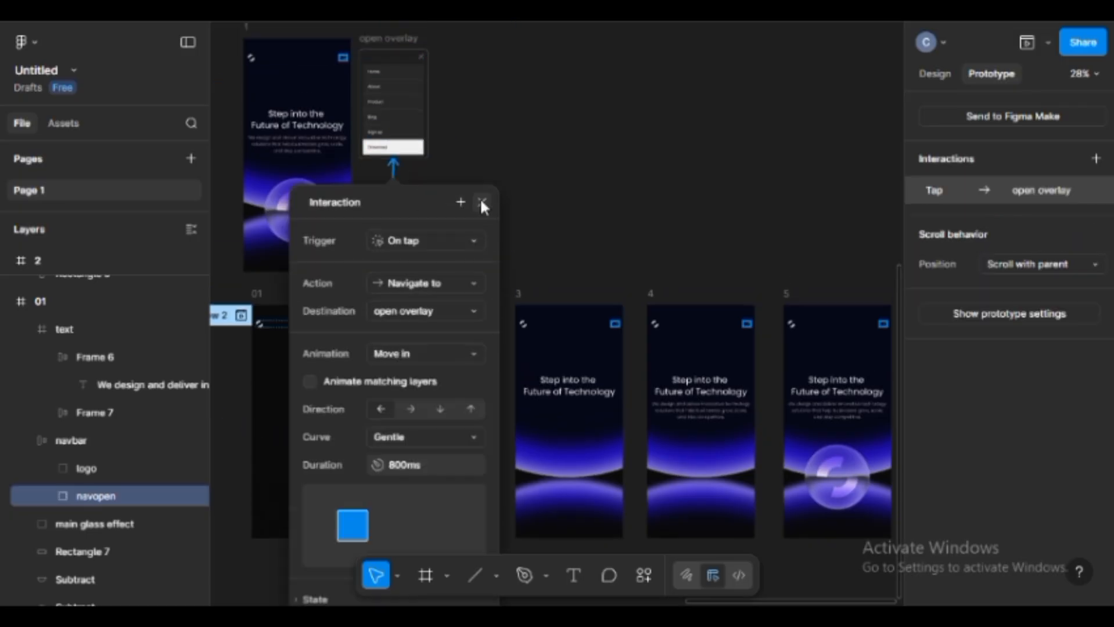
Change the menu icon's tap interaction to the Open overlay action and set the overlay position to Manual
{"action": "left_click_drag", "start_coordinate": [445, 196], "coordinate": [729, 43]}
{"action": "left_click", "coordinate": [719, 130]}
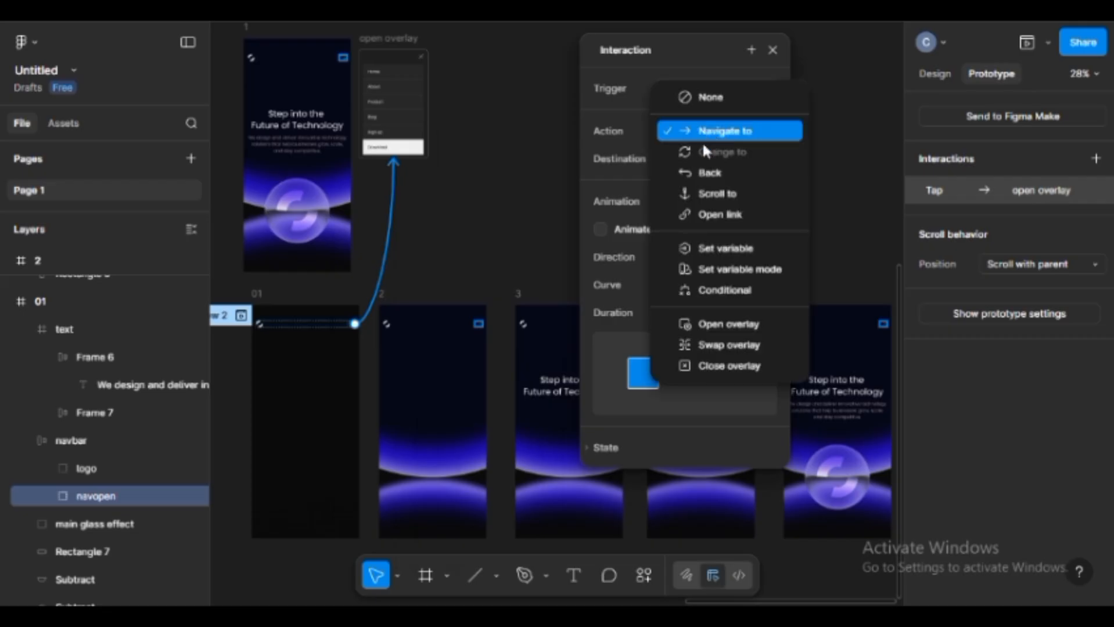
{"action": "left_click", "coordinate": [719, 324]}
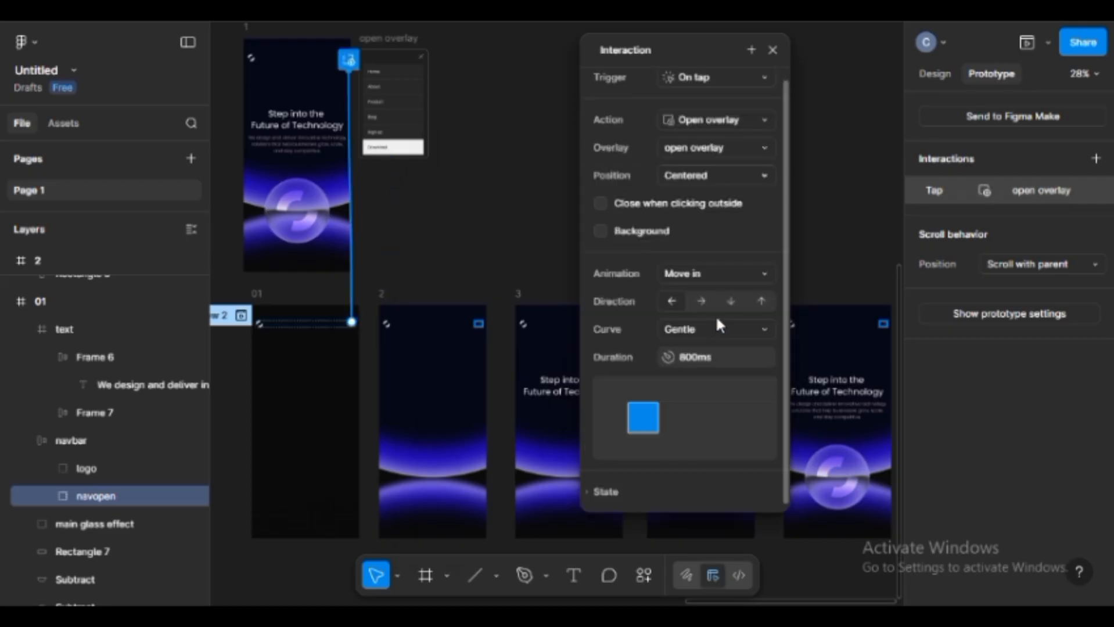
{"action": "left_click", "coordinate": [693, 177]}
{"action": "left_click", "coordinate": [845, 337]}
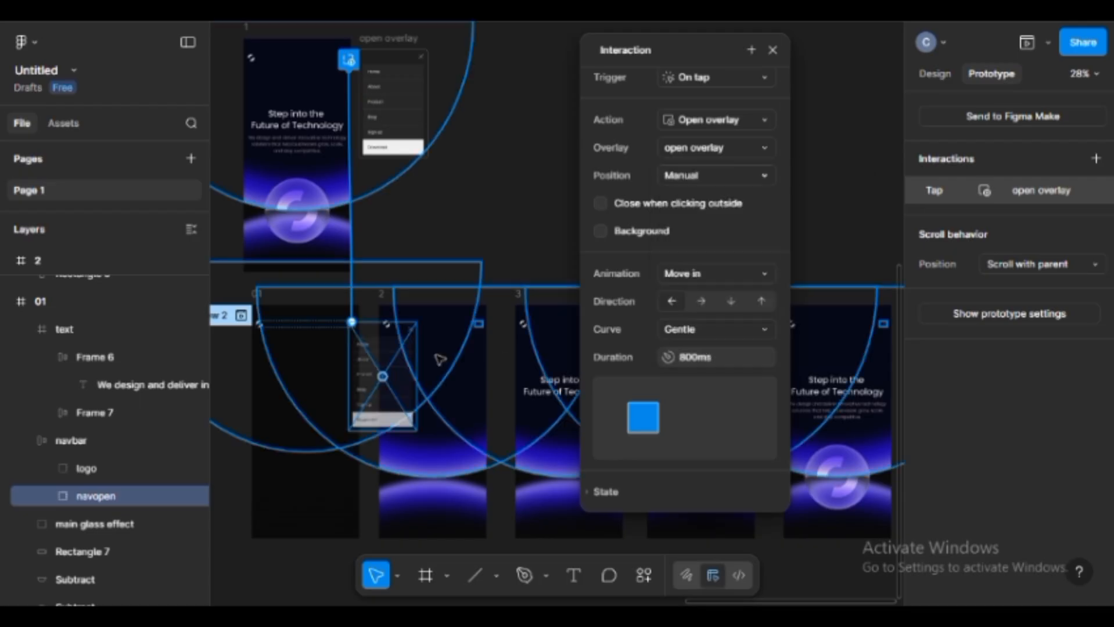
Place the overlay over frame 01's menu icon, aligning its right edge with the icon and its top edge just above it
{"action": "scroll", "coordinate": [330, 345], "scroll_direction": "up", "scroll_amount": 10}
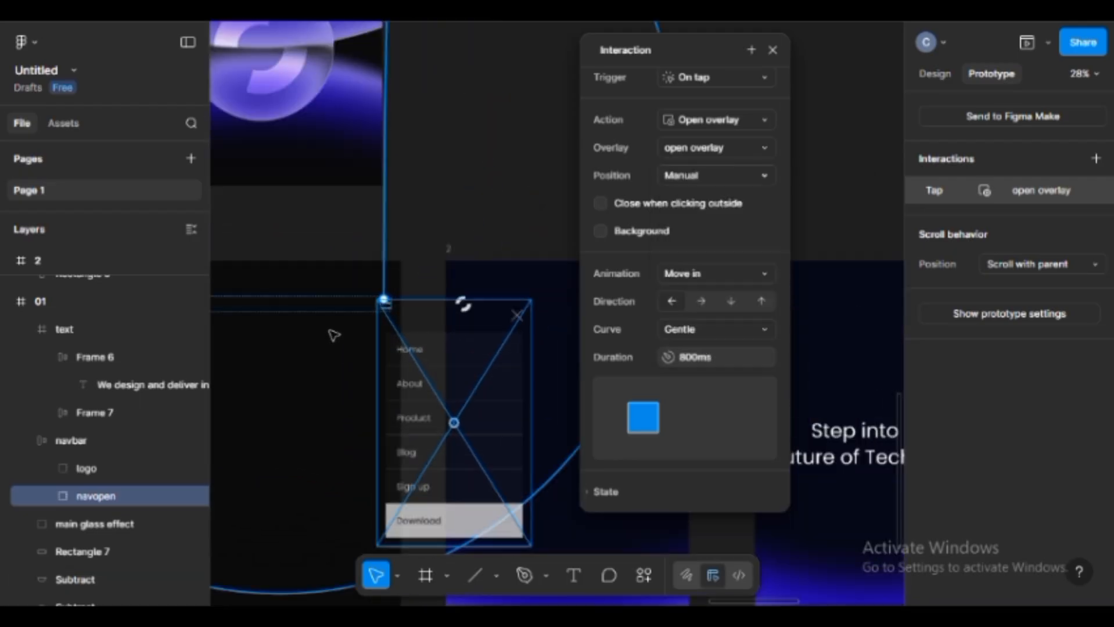
{"action": "left_click_drag", "start_coordinate": [524, 355], "coordinate": [318, 351]}
{"action": "scroll", "coordinate": [295, 363], "scroll_direction": "up", "scroll_amount": 3}
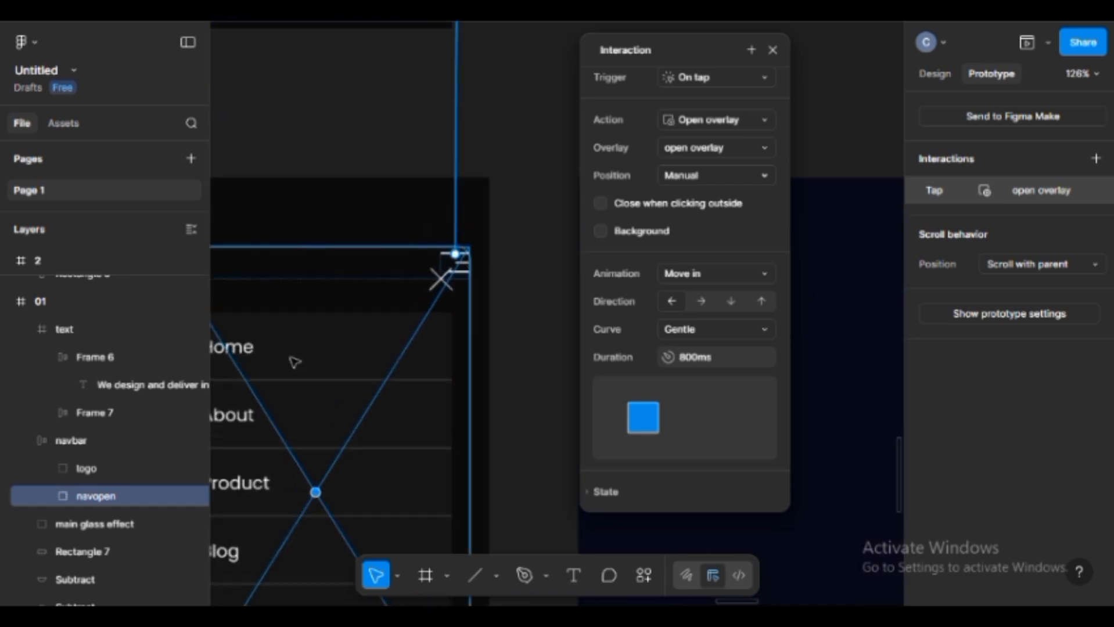
{"action": "scroll", "coordinate": [291, 359], "scroll_direction": "up", "scroll_amount": 7}
{"action": "left_click_drag", "start_coordinate": [497, 239], "coordinate": [241, 368]}
{"action": "scroll", "coordinate": [401, 319], "scroll_direction": "up", "scroll_amount": 2}
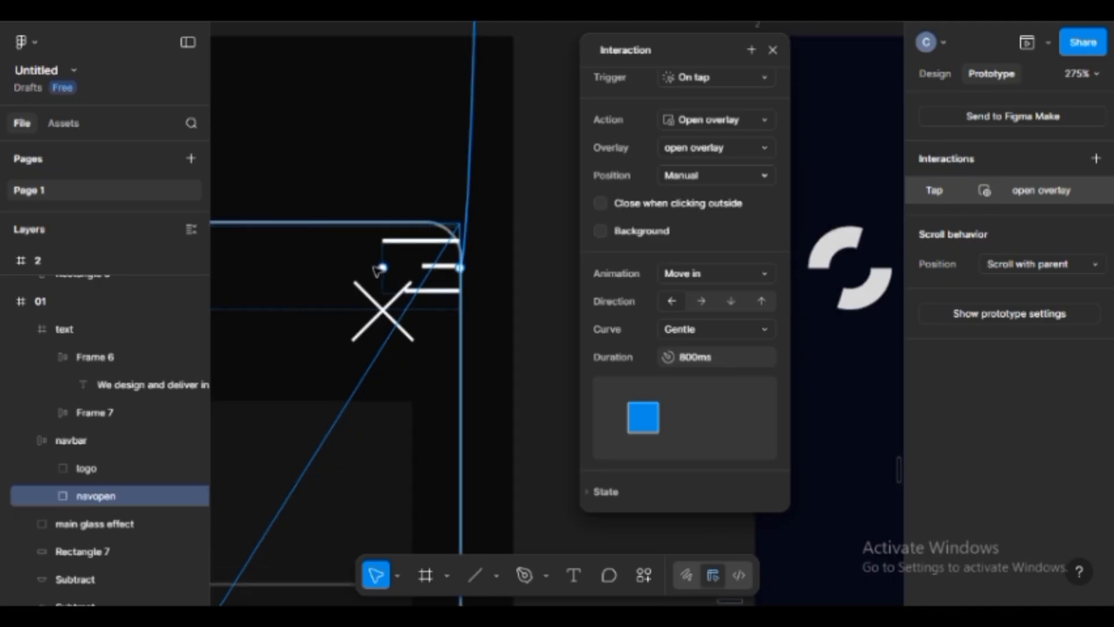
{"action": "left_click_drag", "start_coordinate": [347, 261], "coordinate": [357, 268]}
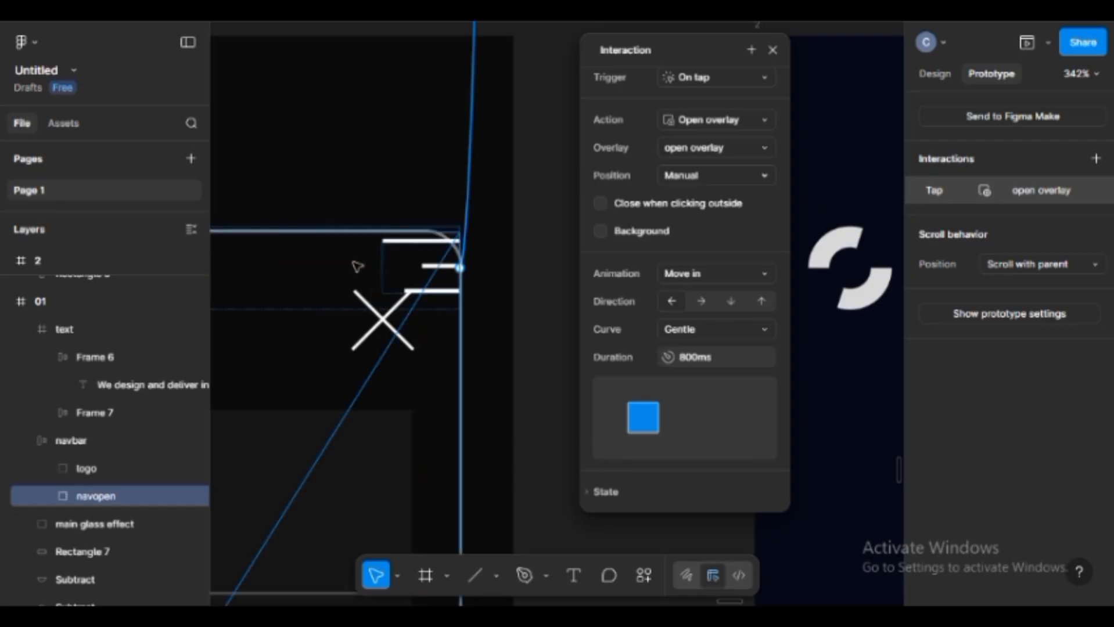
{"action": "scroll", "coordinate": [363, 267], "scroll_direction": "down", "scroll_amount": 5}
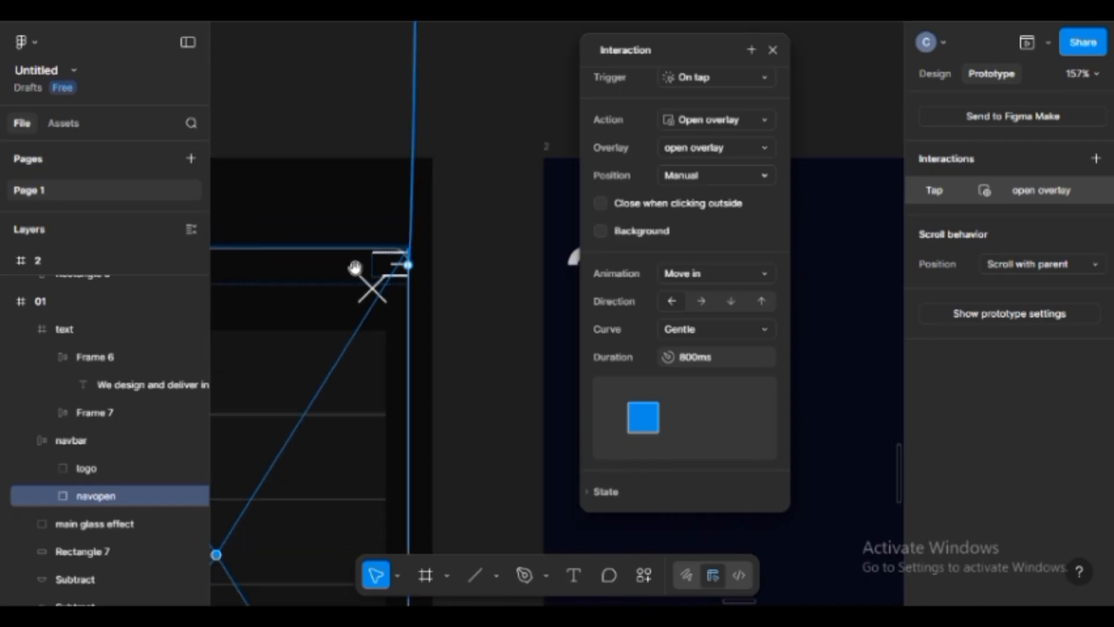
{"action": "left_click_drag", "start_coordinate": [355, 266], "coordinate": [439, 258]}
{"action": "scroll", "coordinate": [442, 255], "scroll_direction": "down", "scroll_amount": 5}
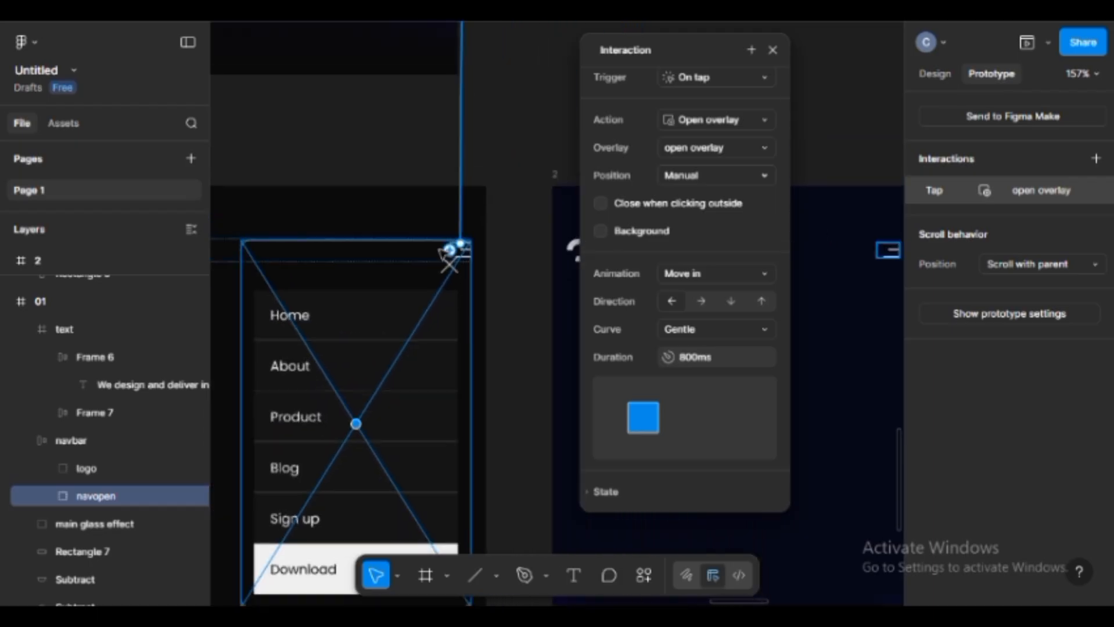
{"action": "left_click", "coordinate": [774, 50]}
Add an FFFFFF fill to the open overlay frame, trying 20% and 10% opacity before setting it to 5%
{"action": "left_click_drag", "start_coordinate": [705, 89], "coordinate": [541, 388]}
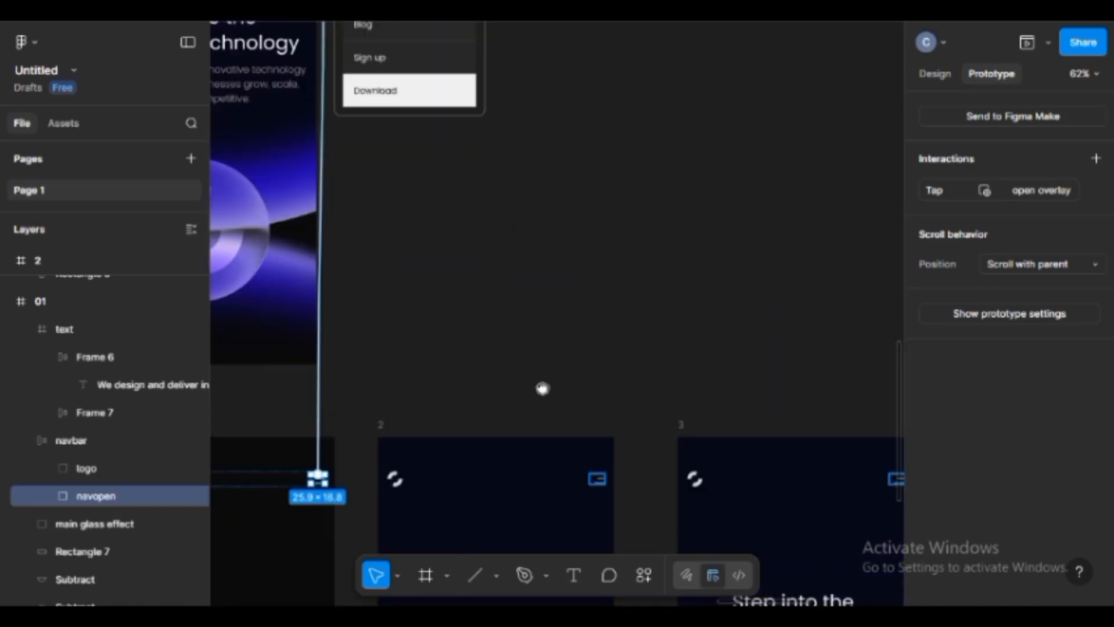
{"action": "left_click_drag", "start_coordinate": [575, 255], "coordinate": [579, 369]}
{"action": "left_click", "coordinate": [428, 149]}
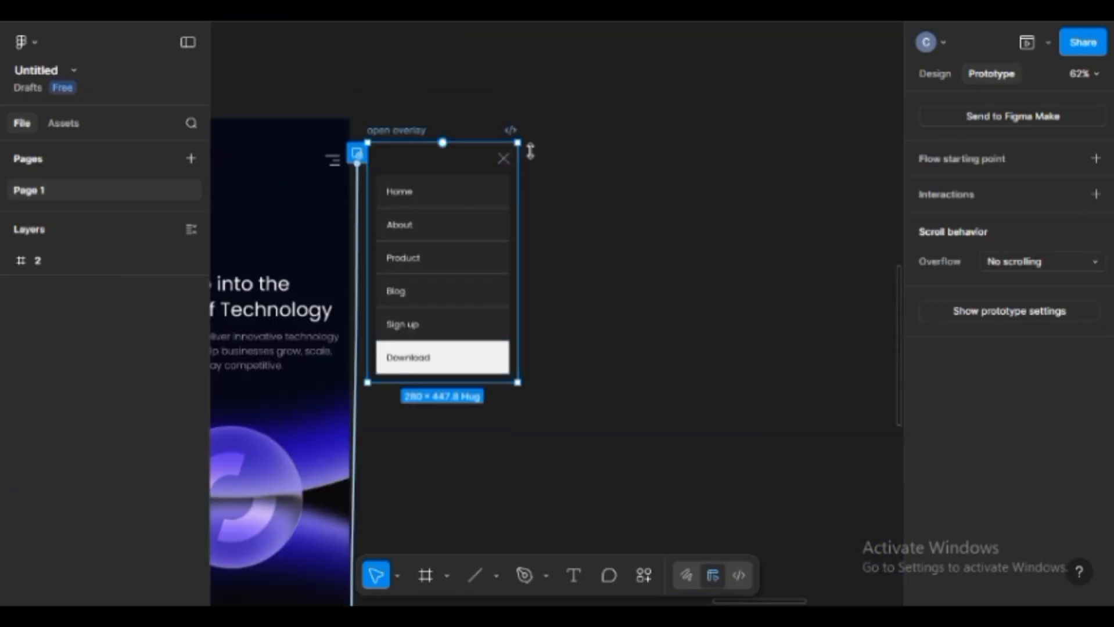
{"action": "left_click", "coordinate": [942, 74]}
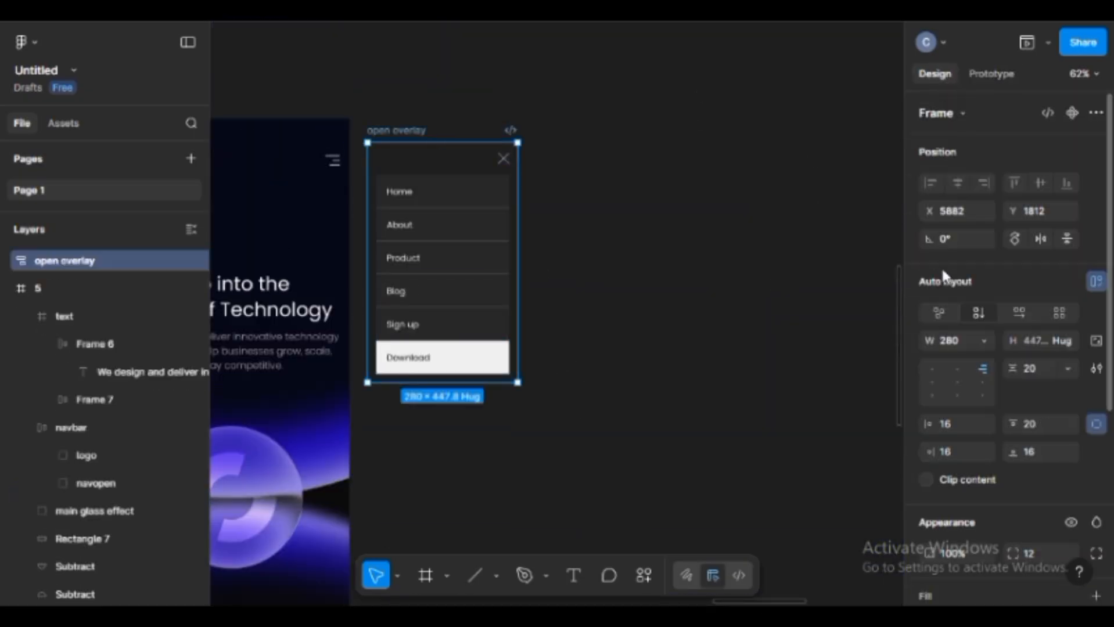
{"action": "scroll", "coordinate": [952, 266], "scroll_direction": "down", "scroll_amount": 3}
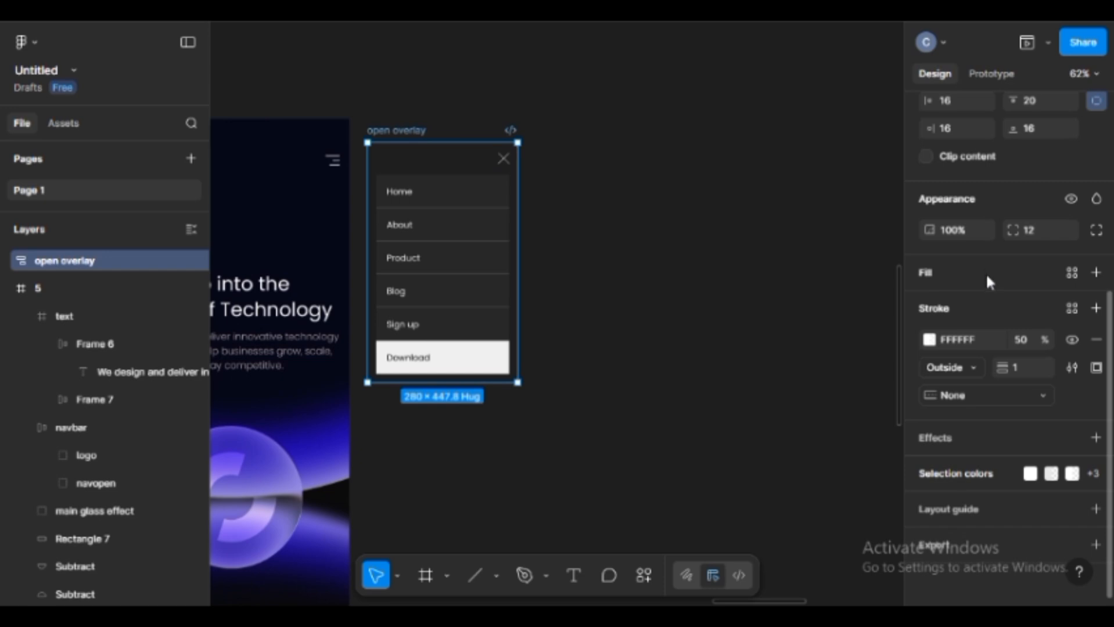
{"action": "left_click", "coordinate": [1009, 272]}
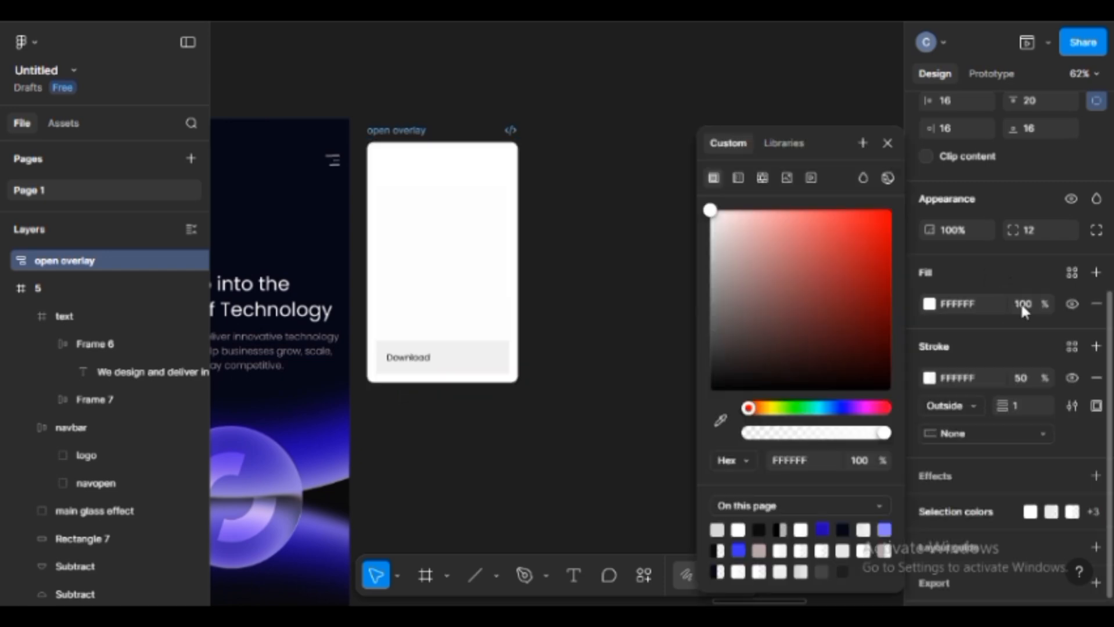
{"action": "left_click", "coordinate": [1027, 304]}
{"action": "type", "text": "2"}
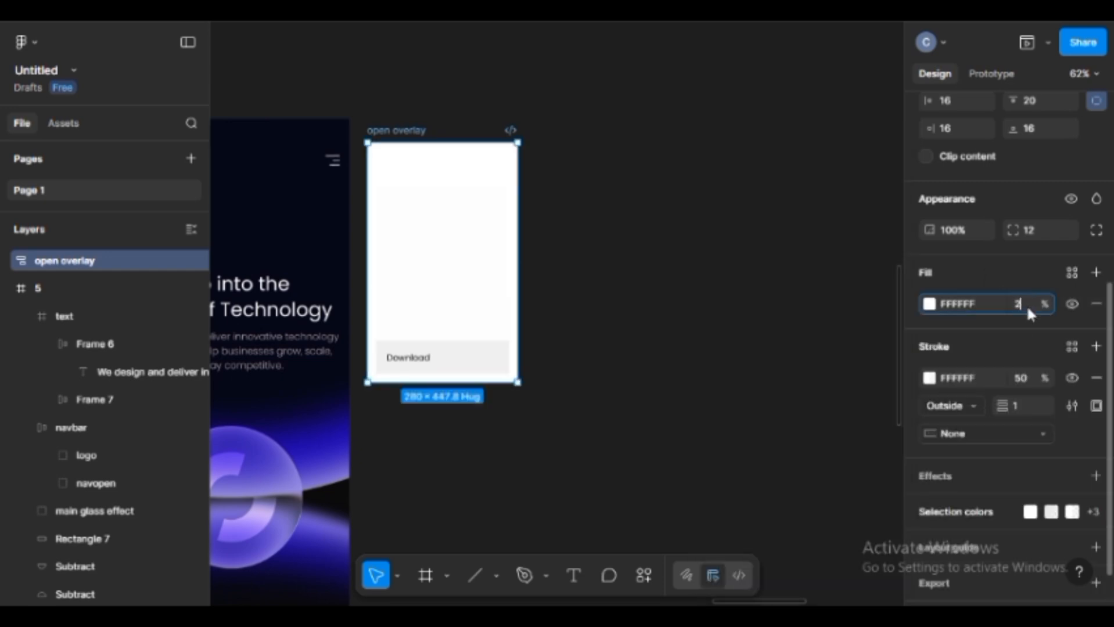
{"action": "type", "text": "0"}
{"action": "key", "text": "Return"}
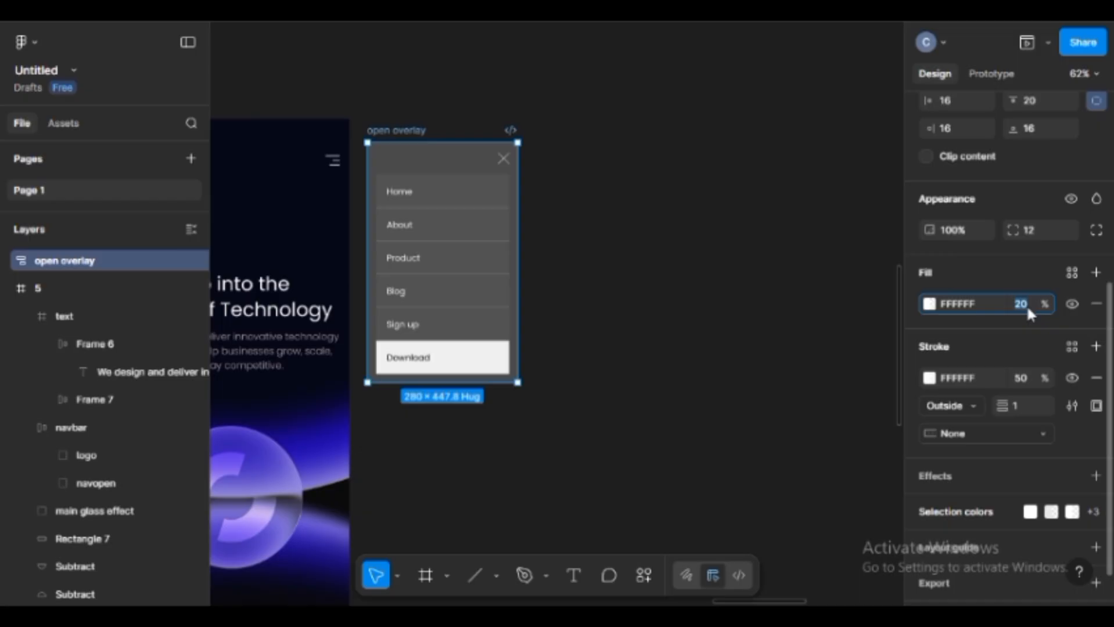
{"action": "type", "text": "10"}
{"action": "key", "text": "Return"}
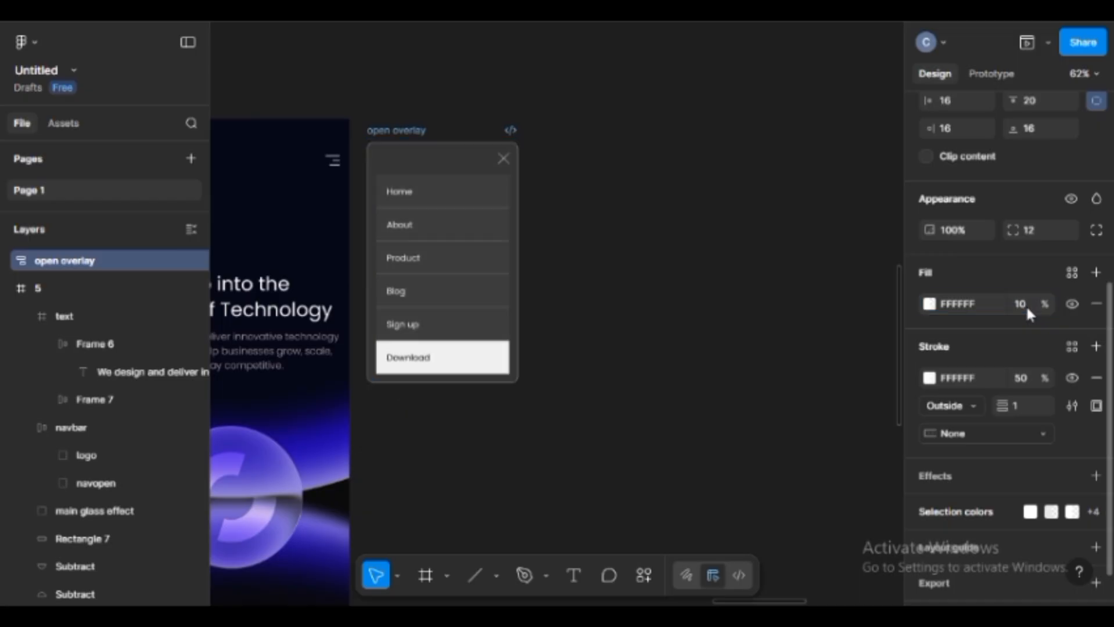
{"action": "type", "text": "5"}
{"action": "key", "text": "Return"}
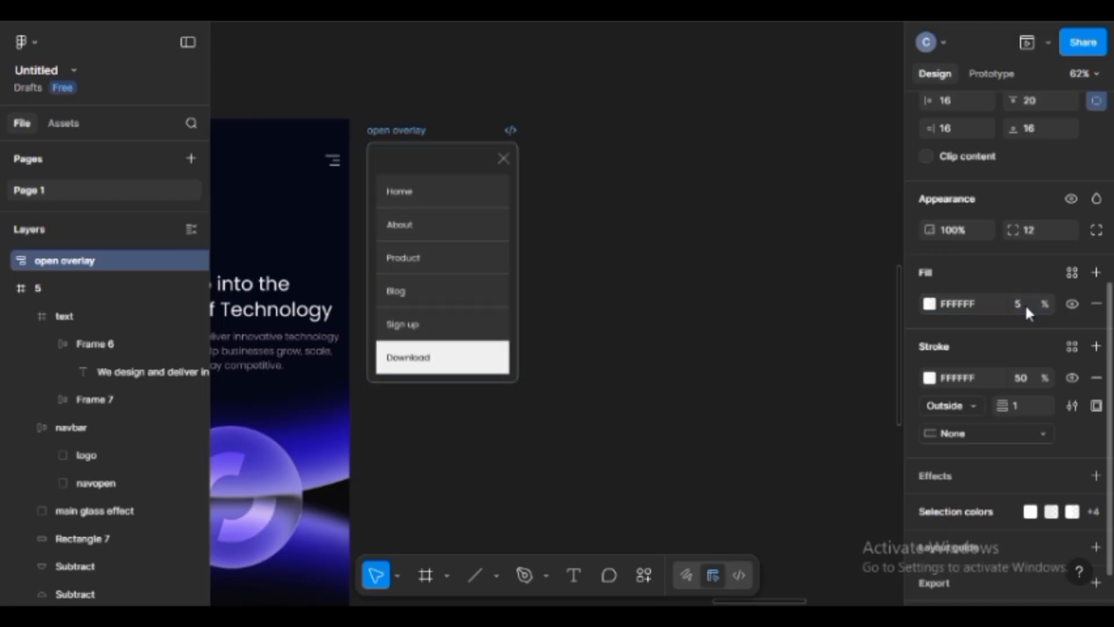
Add a uniform Background blur effect of 50 to the open overlay frame
{"action": "scroll", "coordinate": [1027, 302], "scroll_direction": "down", "scroll_amount": 1}
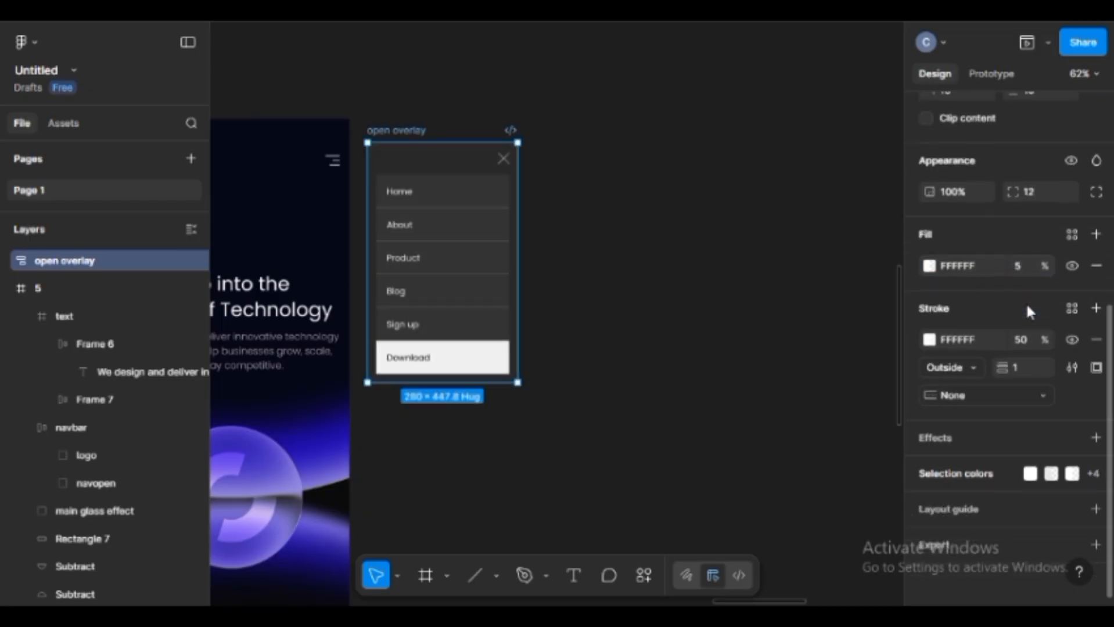
{"action": "left_click", "coordinate": [988, 437]}
{"action": "left_click", "coordinate": [781, 372]}
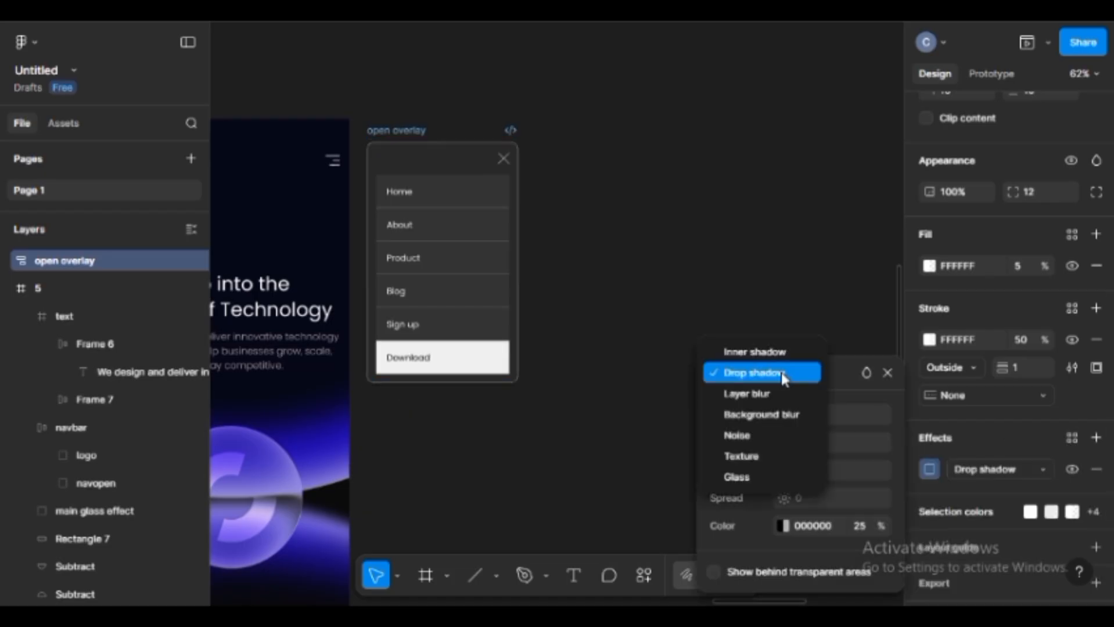
{"action": "left_click", "coordinate": [789, 413]}
{"action": "left_click", "coordinate": [809, 432]}
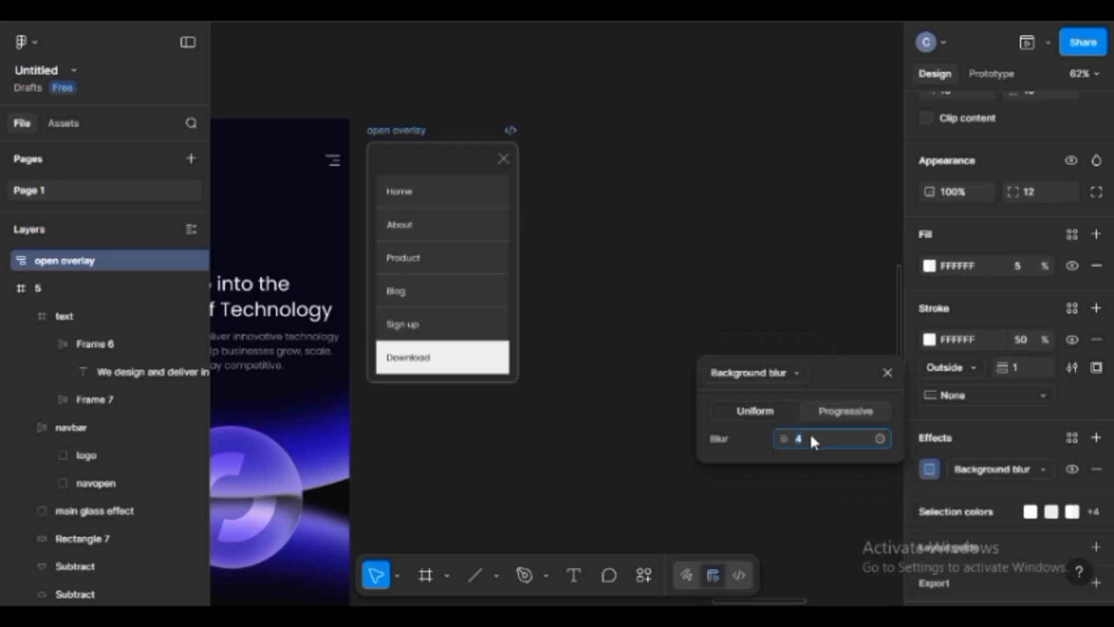
{"action": "type", "text": "50"}
{"action": "key", "text": "Return"}
{"action": "left_click", "coordinate": [888, 373]}
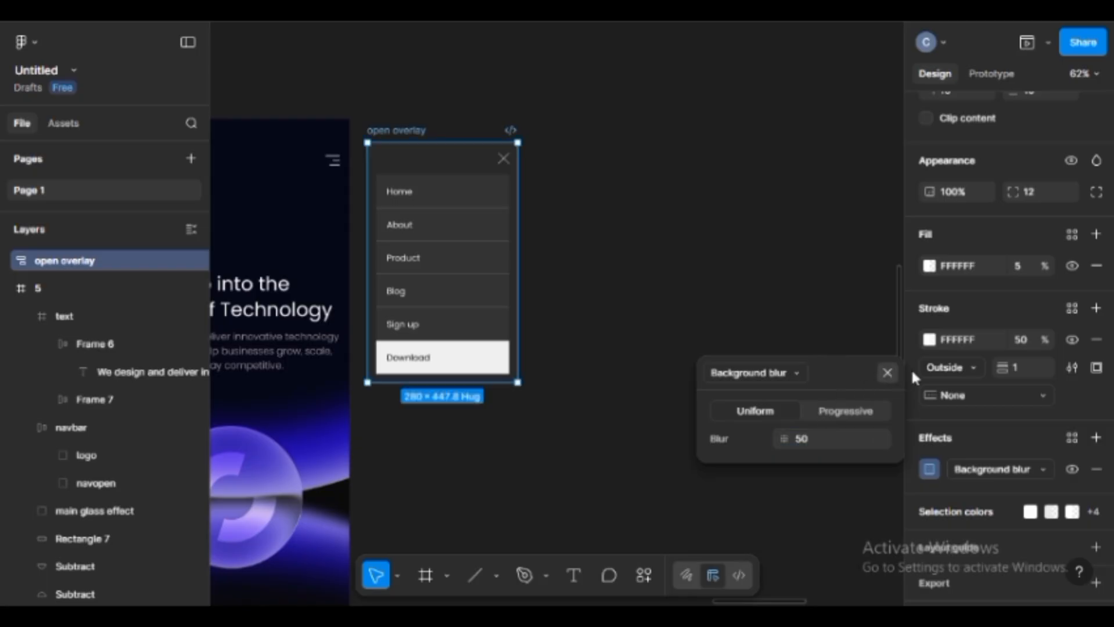
Set the open overlay frame's fill opacity to 2% and deselect the frame
{"action": "left_click", "coordinate": [1027, 268]}
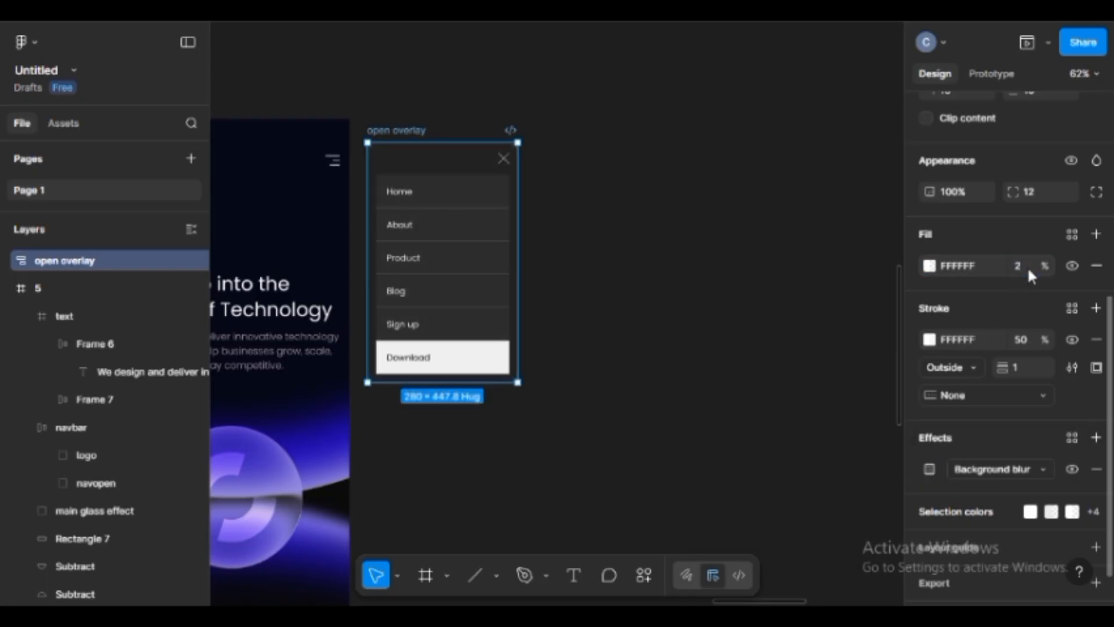
{"action": "left_click", "coordinate": [629, 265]}
{"action": "scroll", "coordinate": [629, 266], "scroll_direction": "down", "scroll_amount": 3}
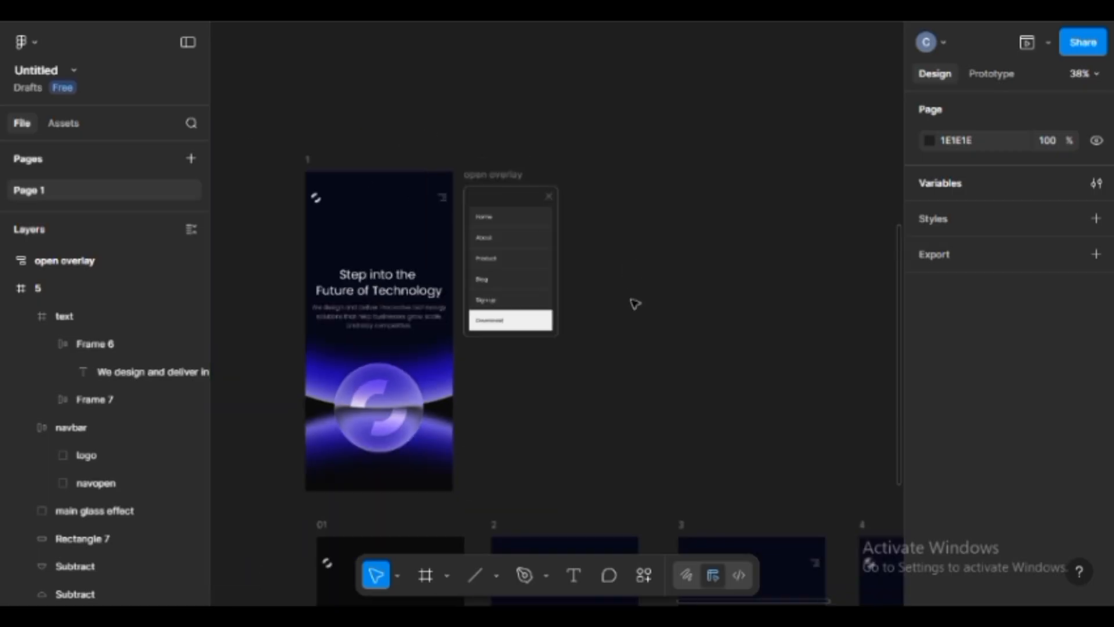
Copy the navbar layer of frame 01, which carries the menu-opening interaction
{"action": "left_click_drag", "start_coordinate": [651, 380], "coordinate": [554, 284]}
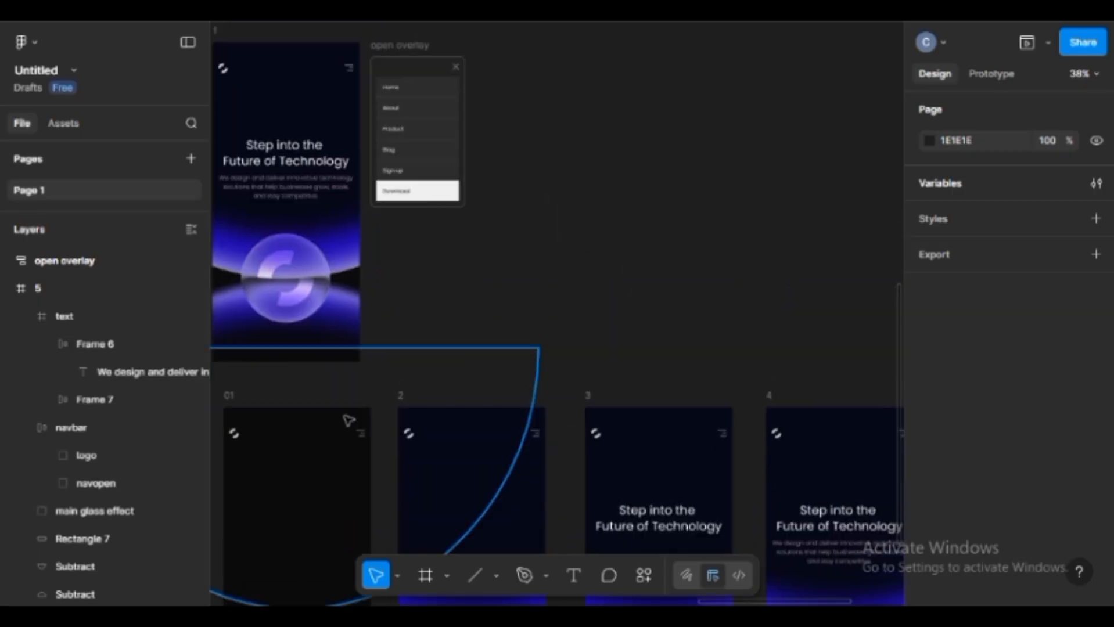
{"action": "left_click", "coordinate": [296, 433]}
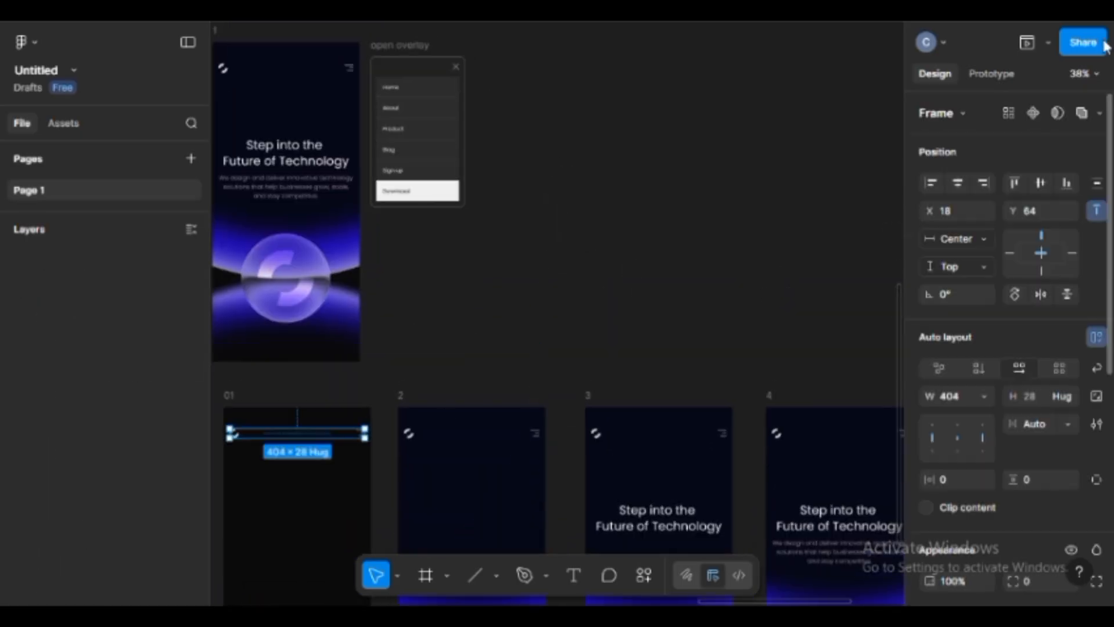
{"action": "left_click", "coordinate": [992, 73]}
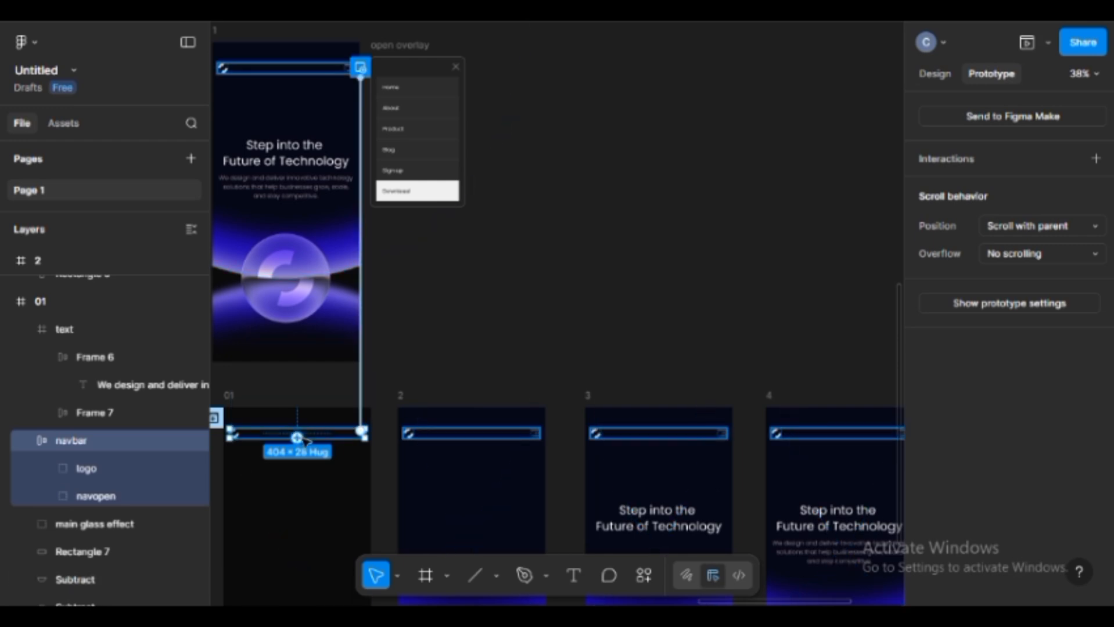
{"action": "left_click", "coordinate": [113, 496]}
{"action": "right_click", "coordinate": [111, 491]}
{"action": "left_click", "coordinate": [90, 440]}
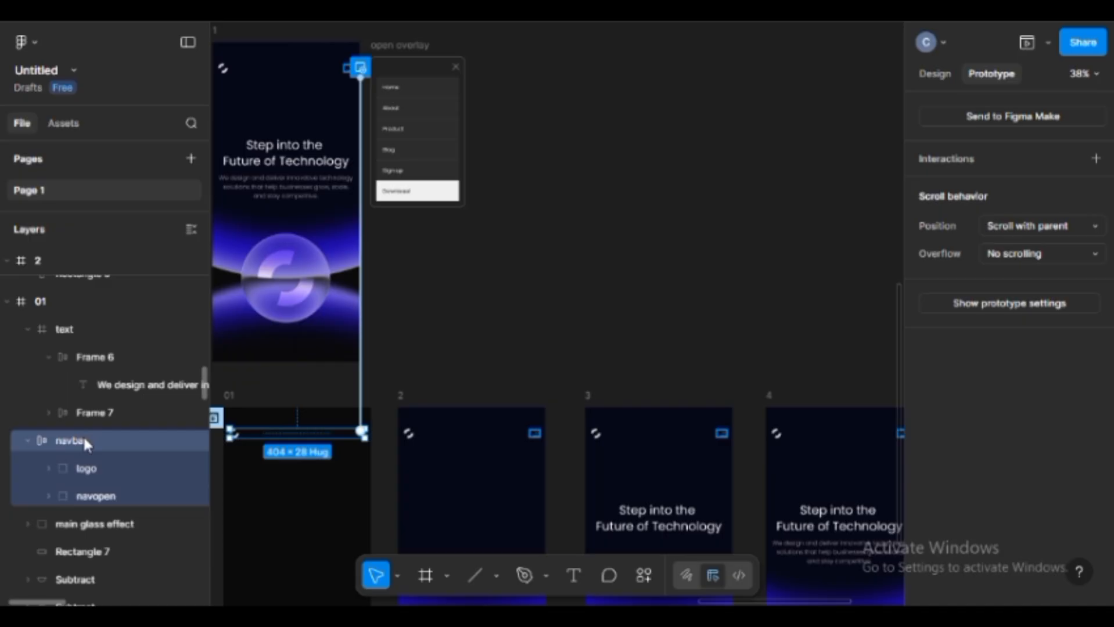
{"action": "right_click", "coordinate": [84, 442]}
{"action": "left_click", "coordinate": [187, 95]}
Select the navbars in frames 2, 3, 4 and 5 together and replace them with the copied navbar
{"action": "left_click", "coordinate": [437, 436]}
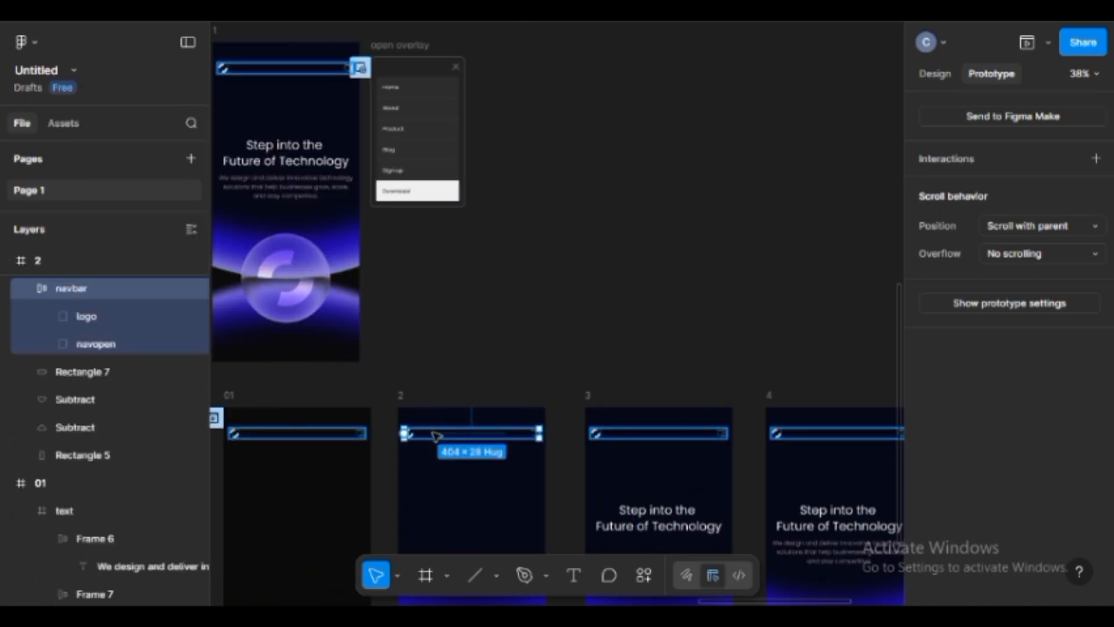
{"action": "left_click_drag", "start_coordinate": [598, 347], "coordinate": [456, 286]}
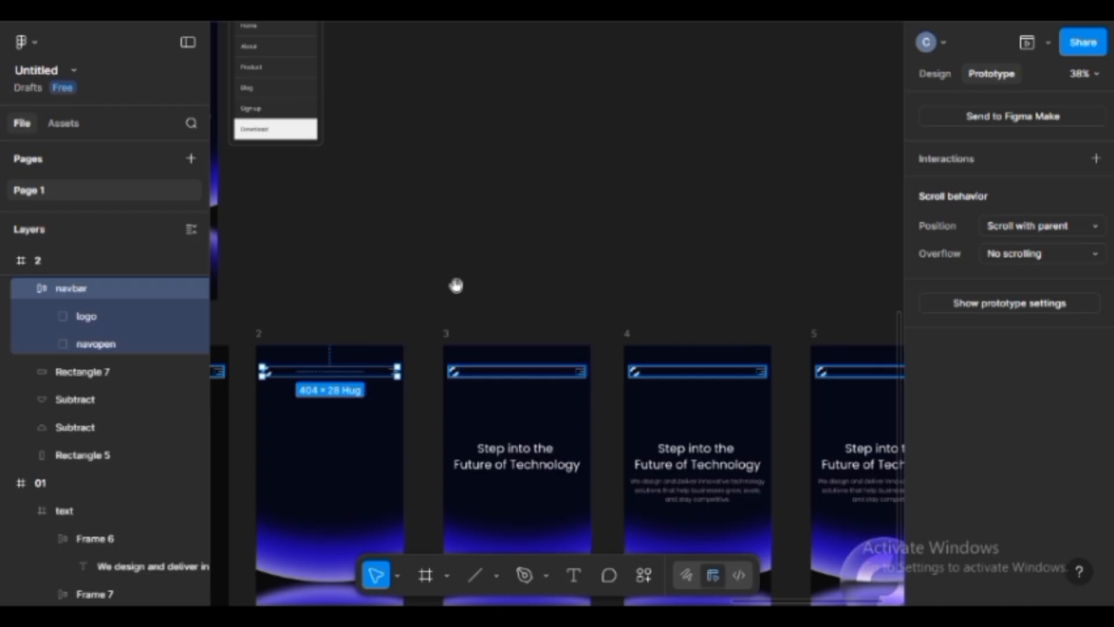
{"action": "left_click", "coordinate": [486, 377], "text": "shift"}
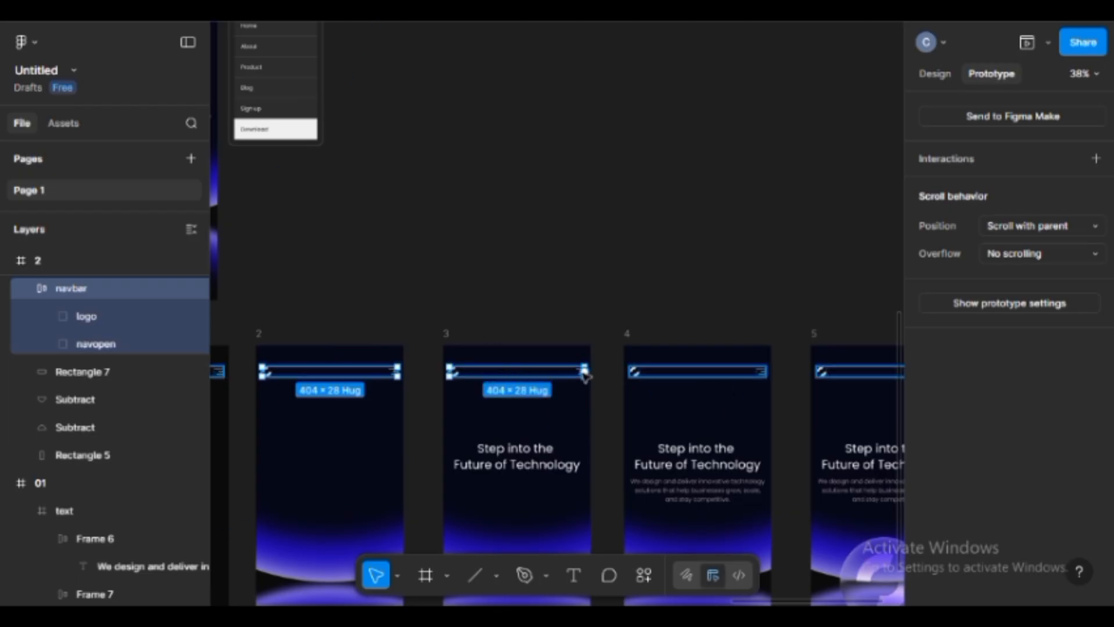
{"action": "left_click", "coordinate": [689, 370], "text": "shift"}
{"action": "scroll", "coordinate": [581, 288], "scroll_direction": "right", "scroll_amount": 5}
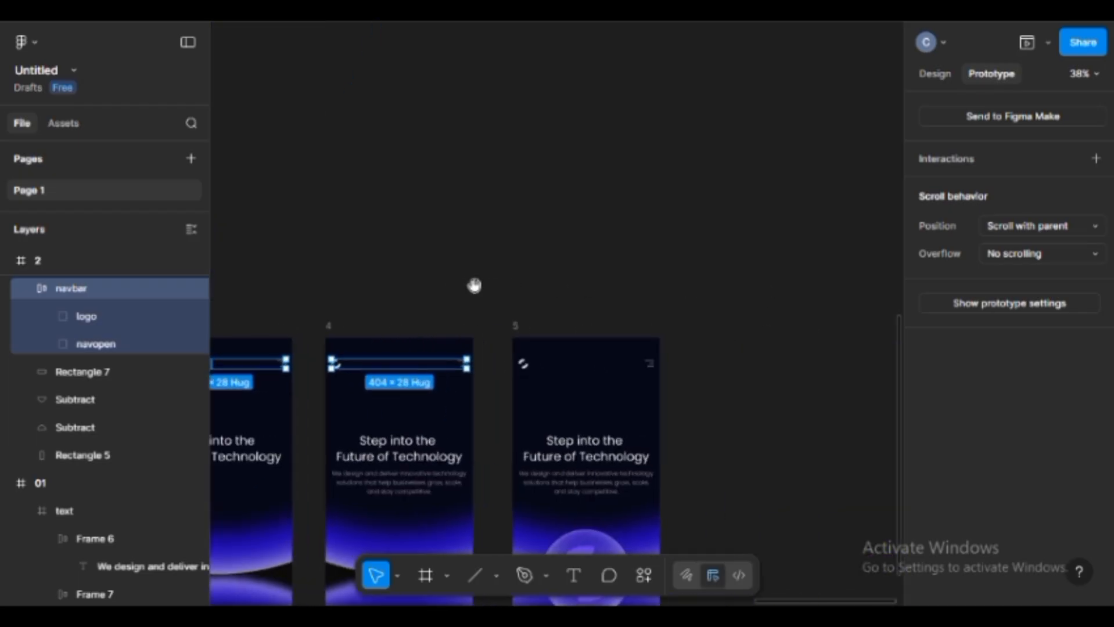
{"action": "left_click", "coordinate": [530, 366], "text": "shift"}
{"action": "right_click", "coordinate": [531, 366]}
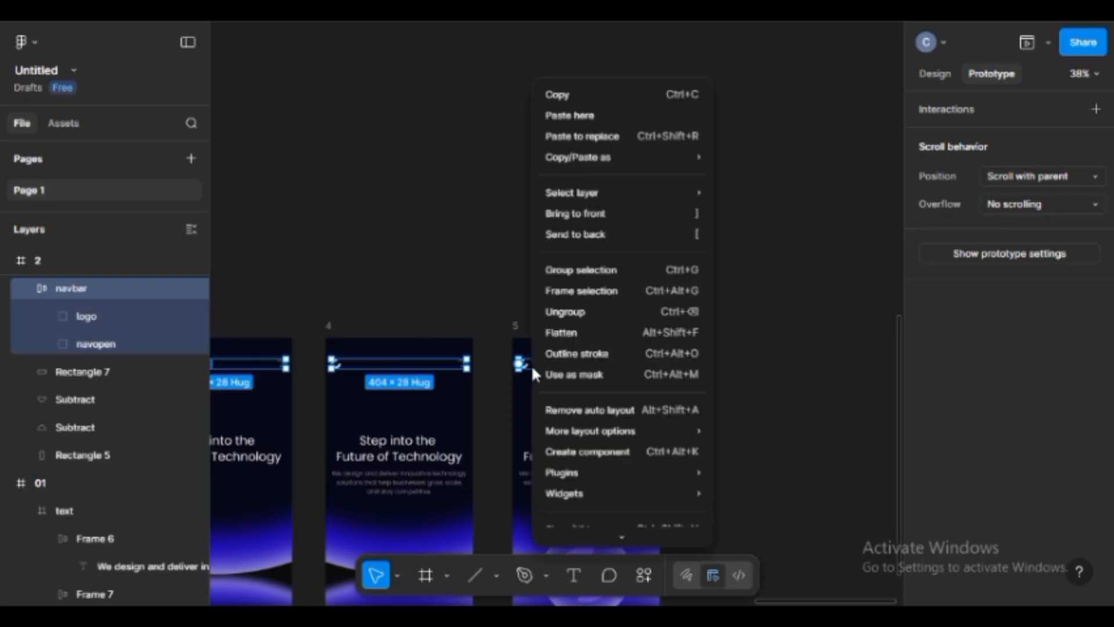
{"action": "left_click", "coordinate": [602, 136]}
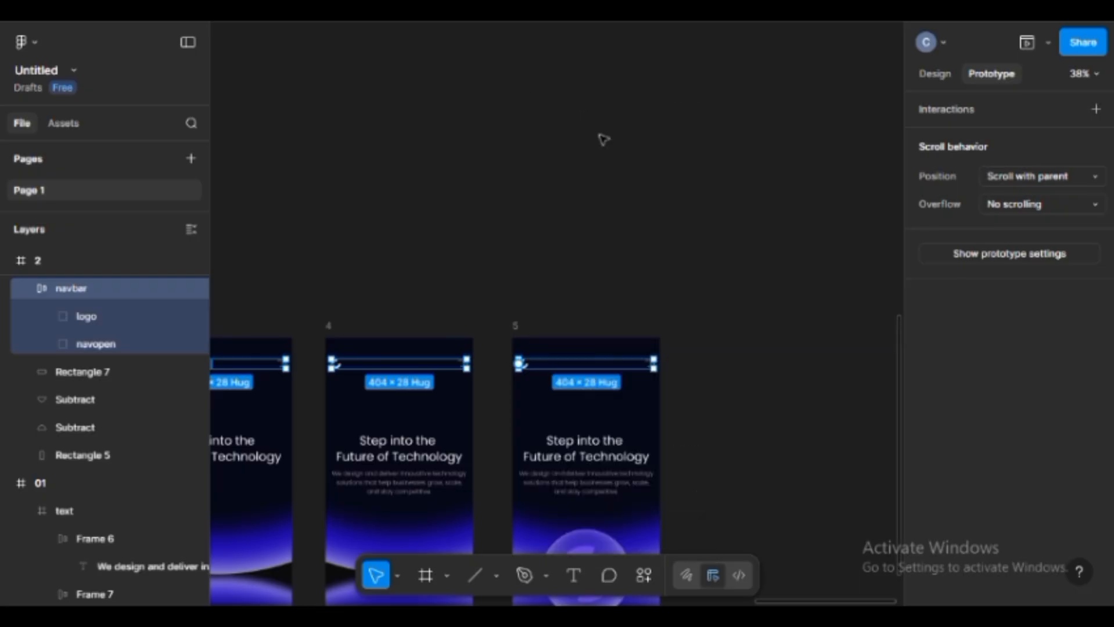
{"action": "left_click", "coordinate": [643, 155]}
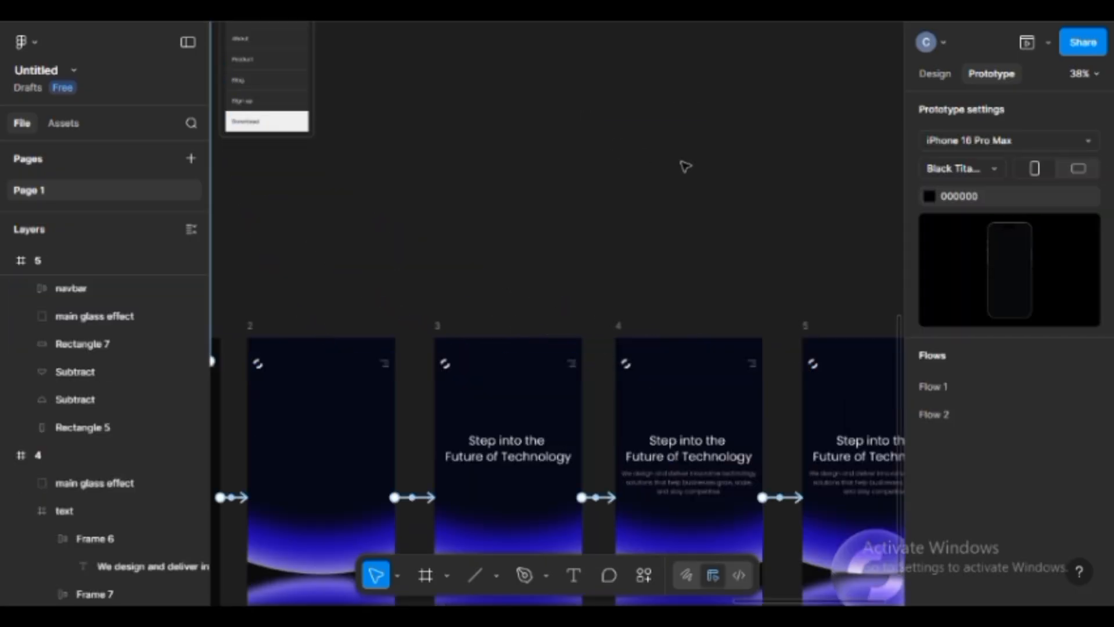
Examine the prototype connections across the numbered frames, including those of frame 2
{"action": "scroll", "coordinate": [683, 166], "scroll_direction": "down", "scroll_amount": 5}
{"action": "left_click_drag", "start_coordinate": [675, 146], "coordinate": [604, 183]}
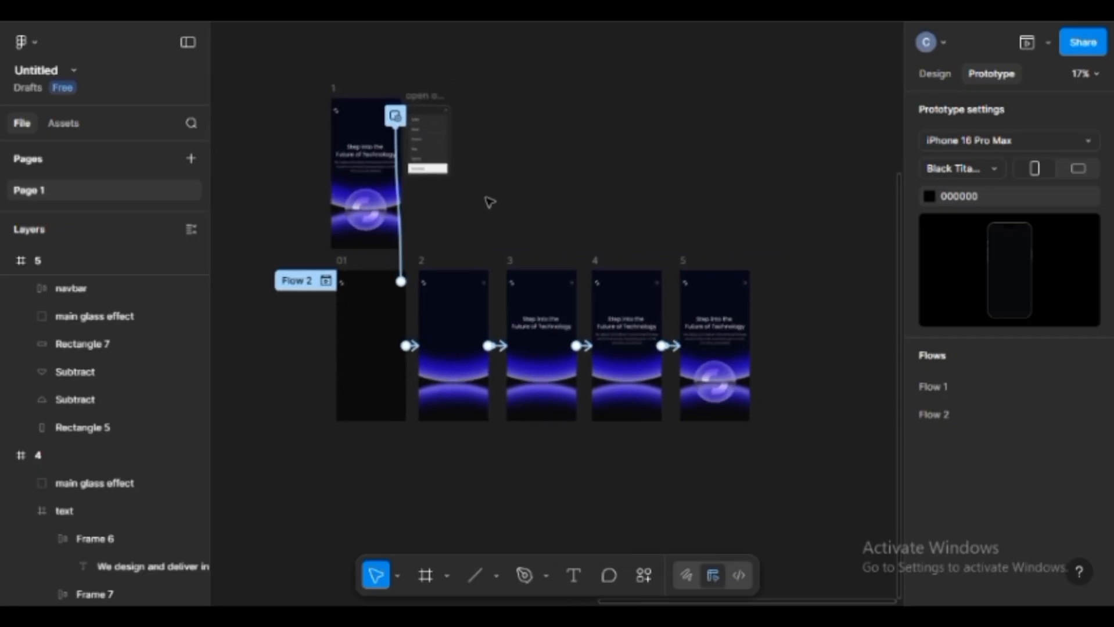
{"action": "scroll", "coordinate": [488, 204], "scroll_direction": "up", "scroll_amount": 2}
{"action": "left_click", "coordinate": [428, 314]}
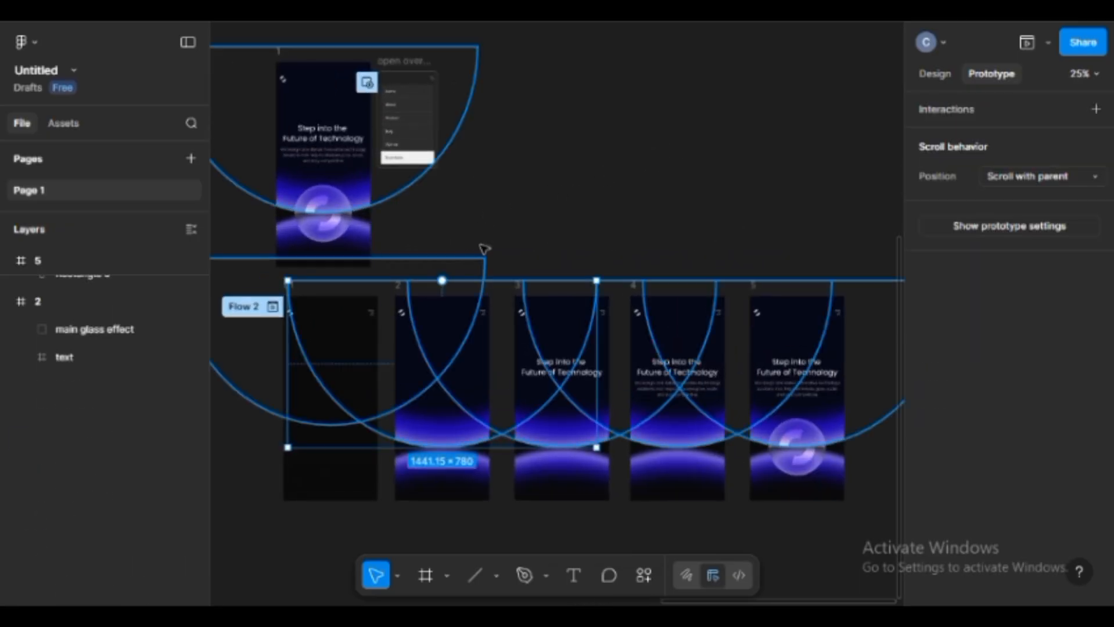
{"action": "left_click", "coordinate": [485, 250]}
{"action": "left_click", "coordinate": [398, 286]}
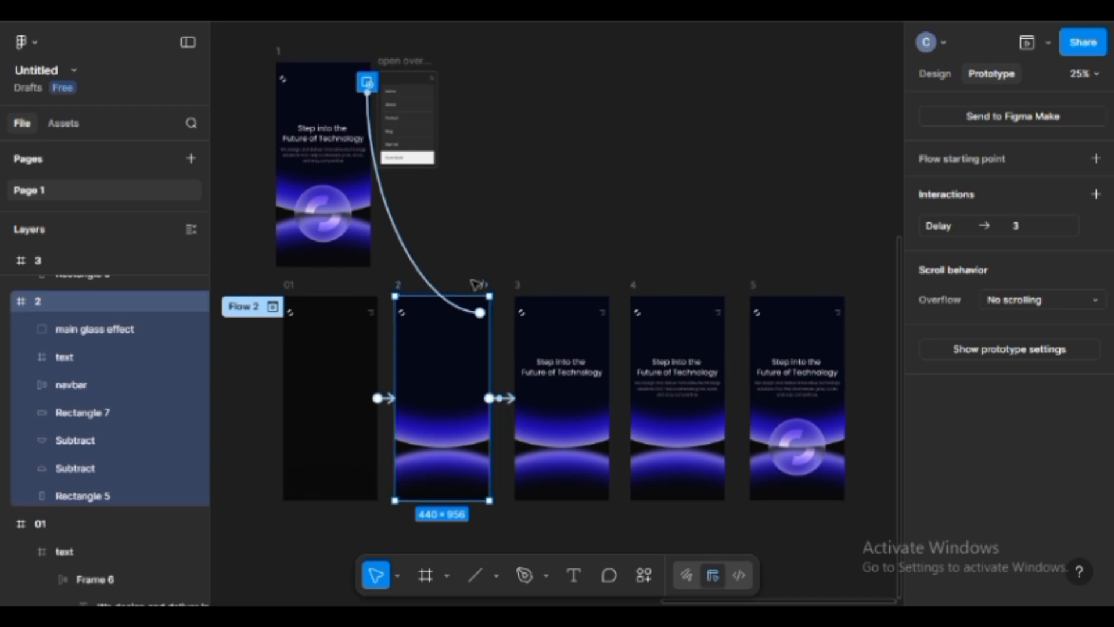
{"action": "left_click", "coordinate": [527, 243]}
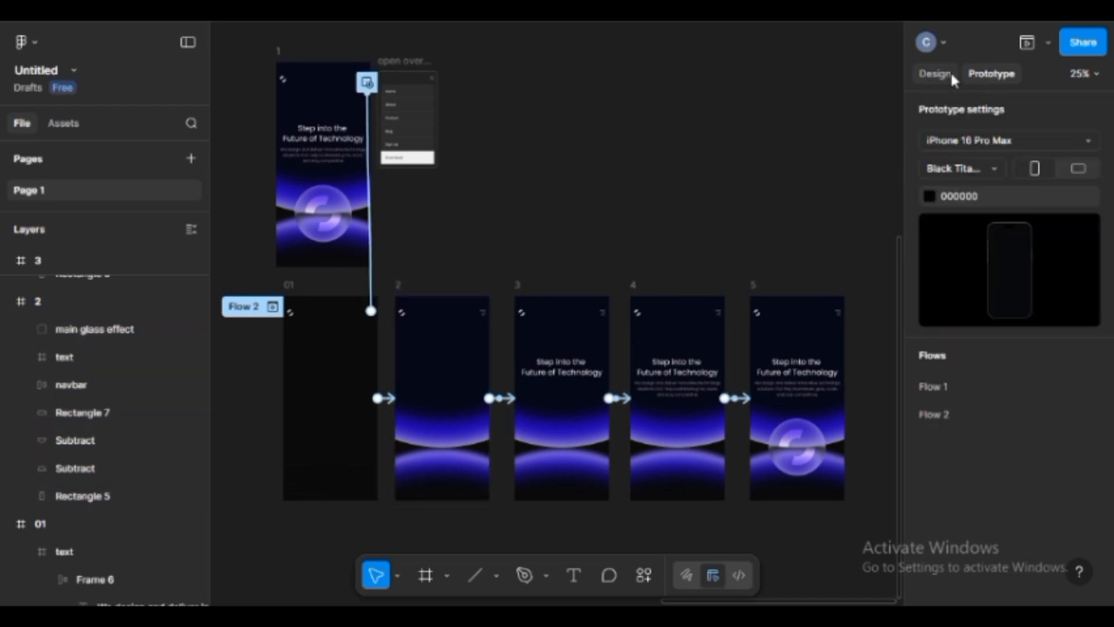
Preview the prototype flow and test the menu icon by opening and closing the overlay twice
{"action": "left_click", "coordinate": [1028, 44]}
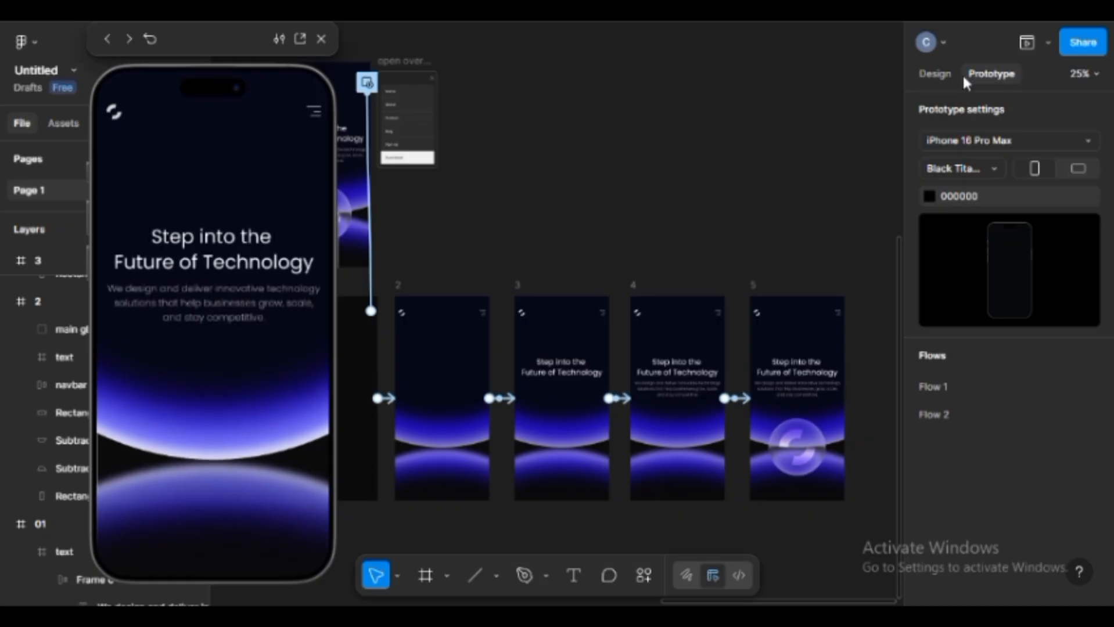
{"action": "left_click", "coordinate": [317, 119]}
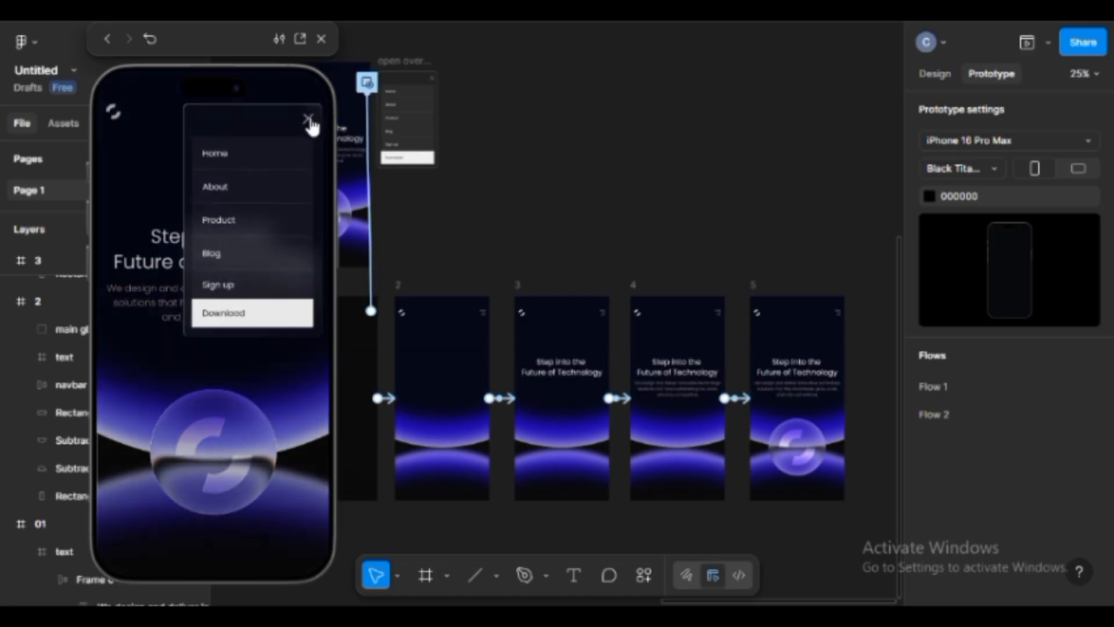
{"action": "left_click", "coordinate": [309, 121]}
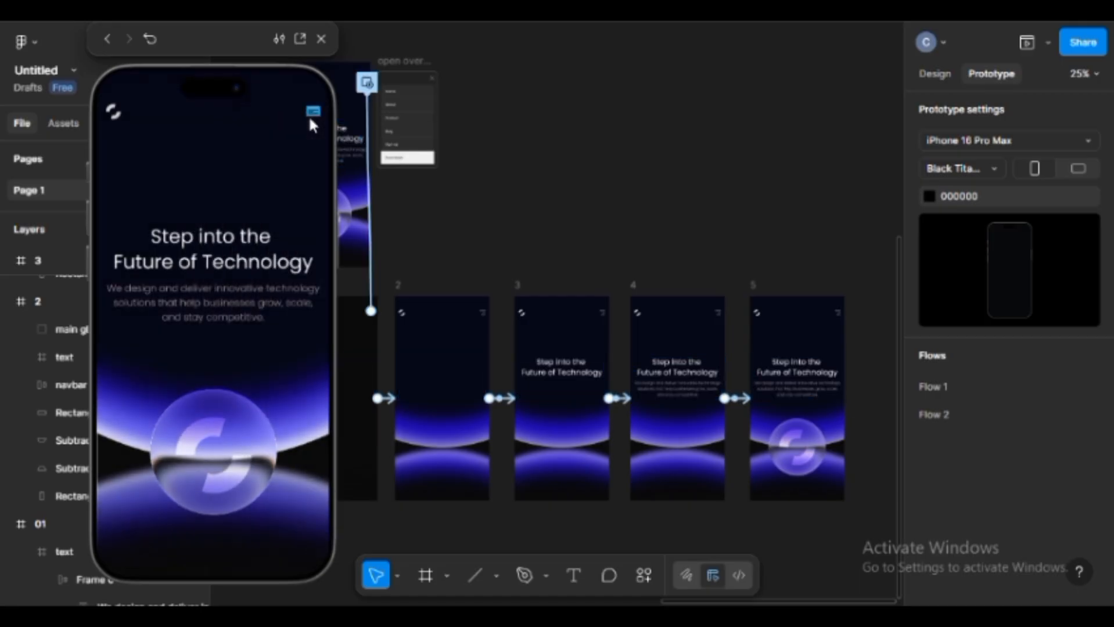
{"action": "left_click", "coordinate": [310, 114]}
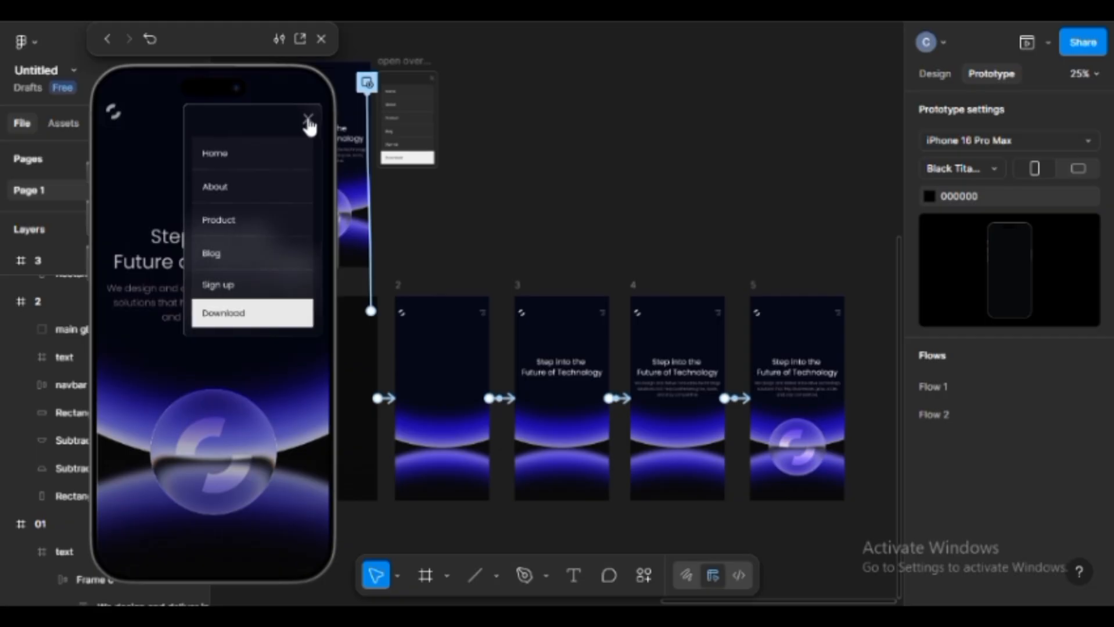
{"action": "left_click", "coordinate": [308, 119]}
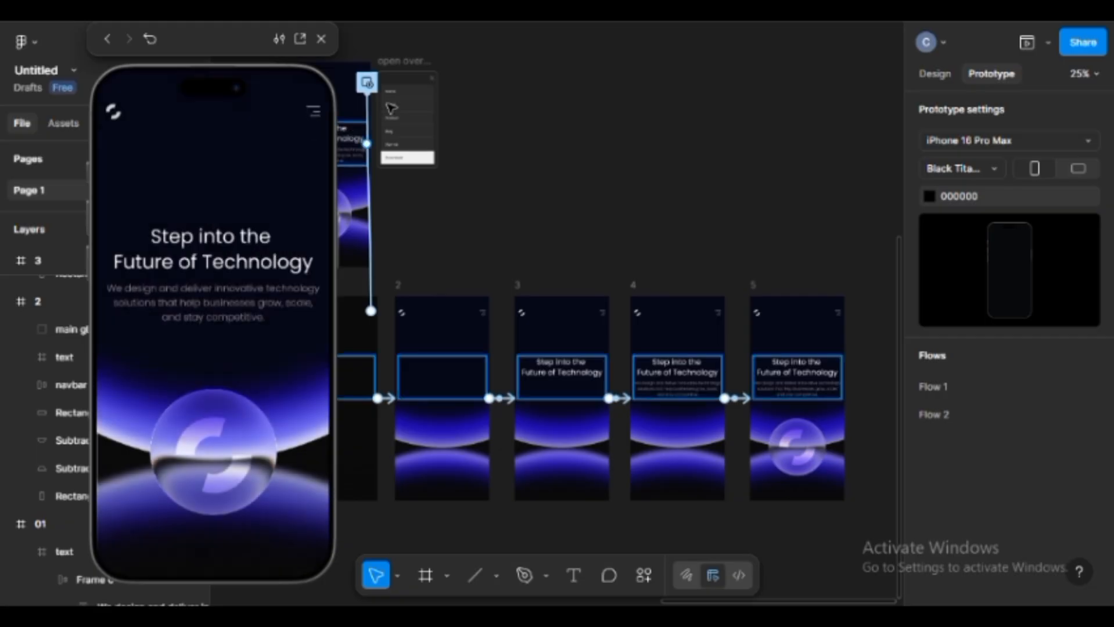
Add an On tap interaction with the Close overlay action to the open overlay's X icon
{"action": "left_click", "coordinate": [437, 76]}
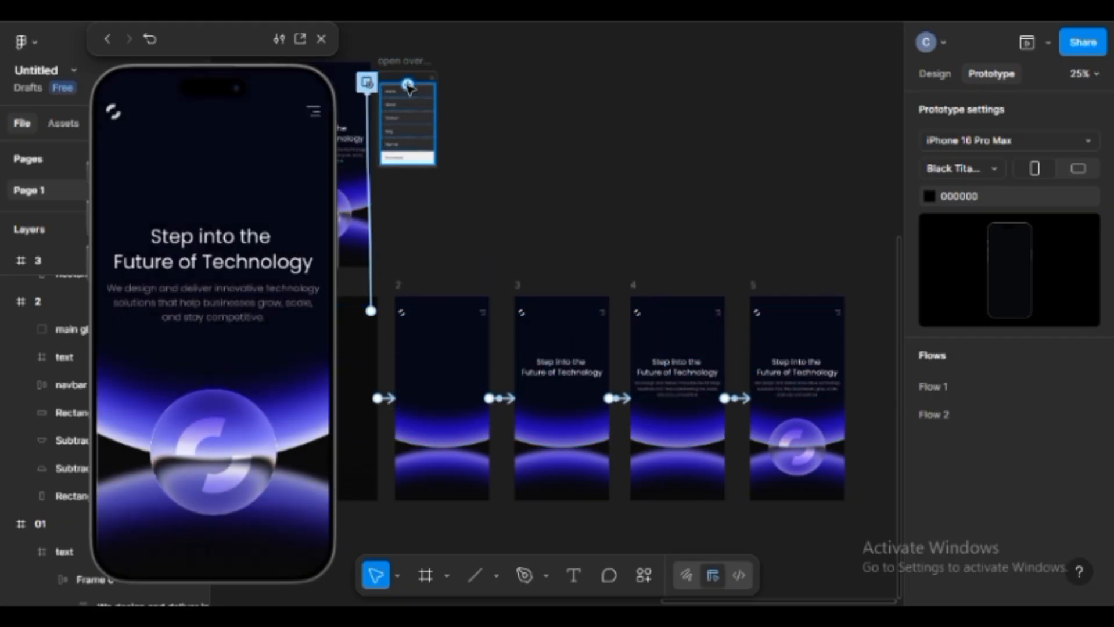
{"action": "scroll", "coordinate": [438, 83], "scroll_direction": "up", "scroll_amount": 1}
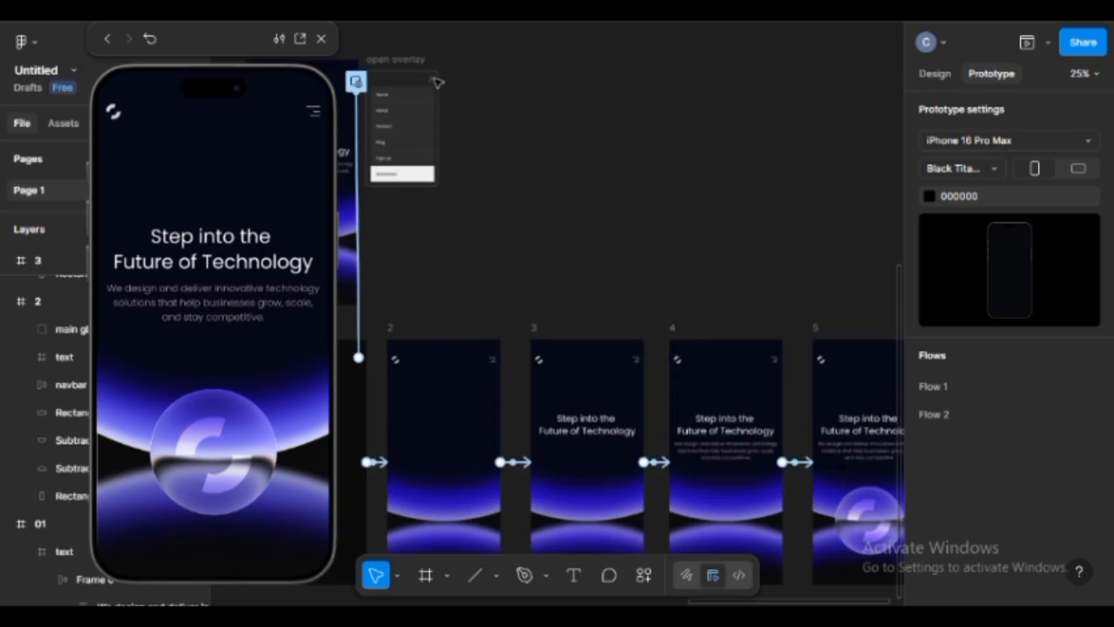
{"action": "scroll", "coordinate": [441, 84], "scroll_direction": "up", "scroll_amount": 3}
{"action": "left_click", "coordinate": [426, 81]}
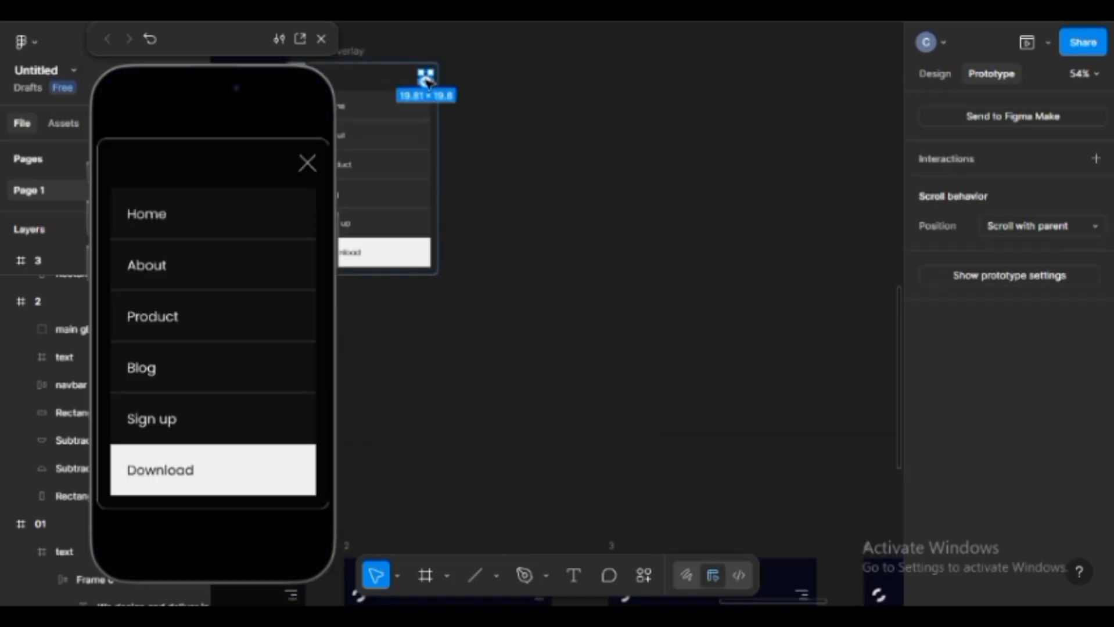
{"action": "left_click", "coordinate": [953, 161]}
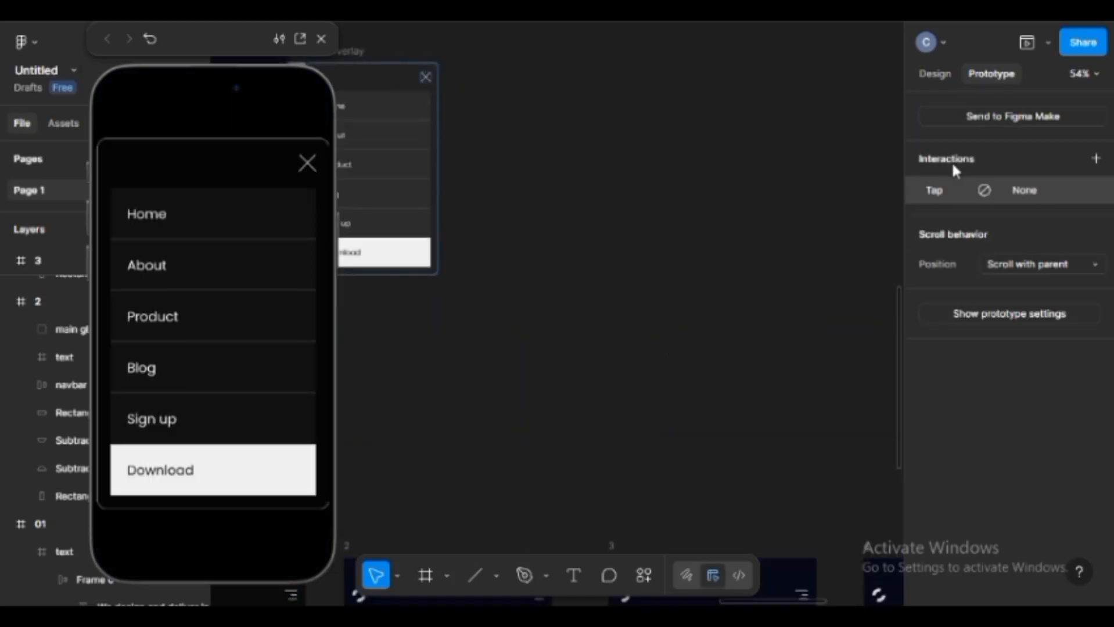
{"action": "left_click", "coordinate": [932, 198]}
{"action": "left_click", "coordinate": [834, 276]}
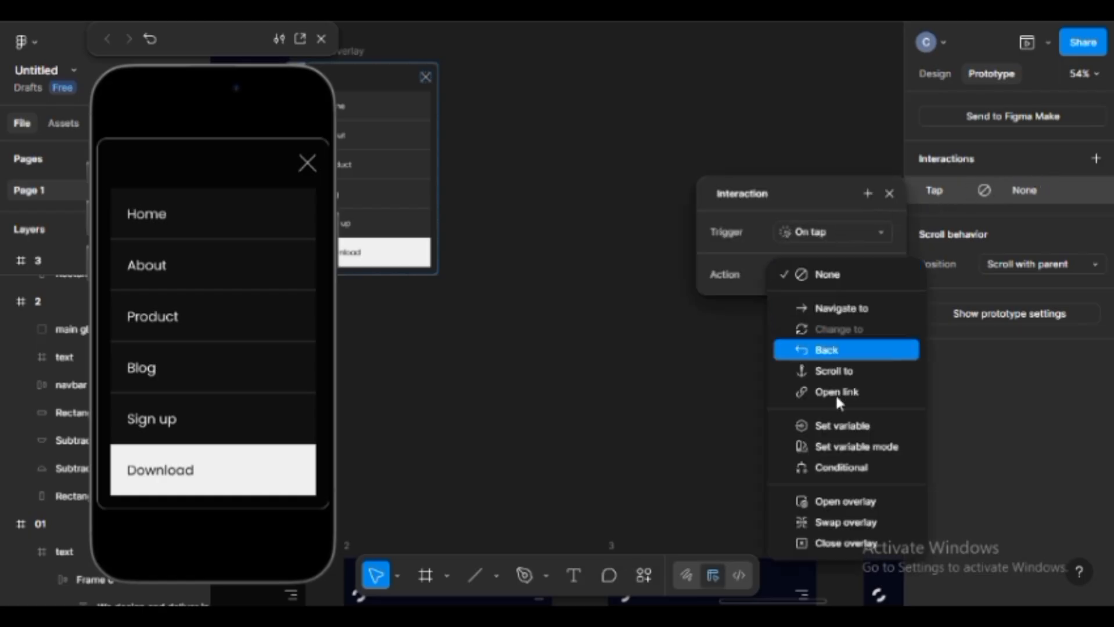
{"action": "left_click", "coordinate": [848, 544]}
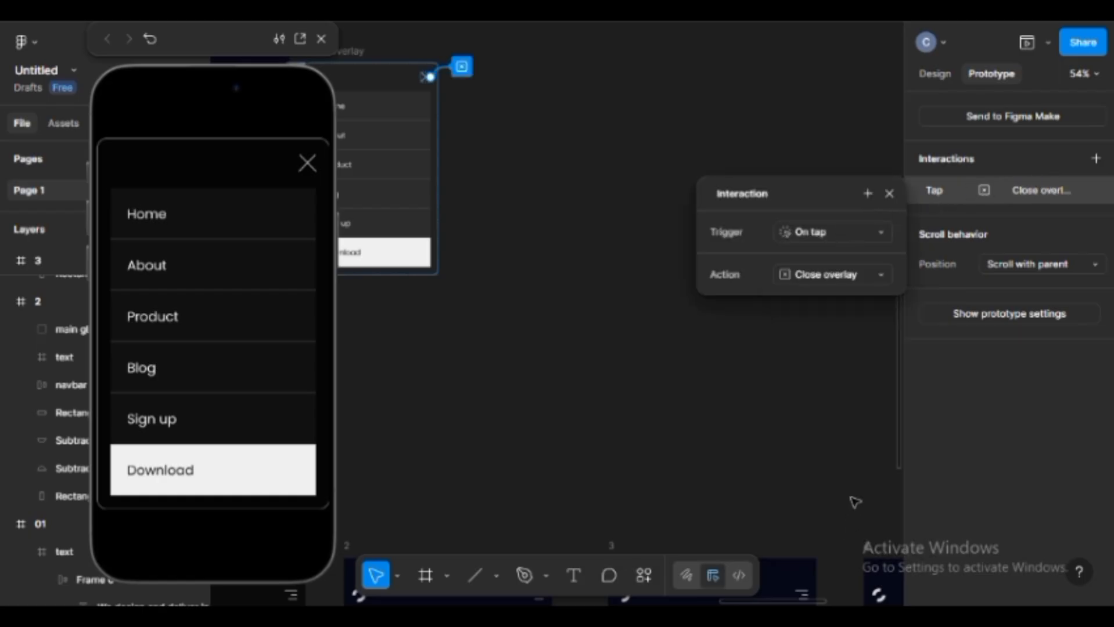
{"action": "left_click", "coordinate": [888, 194]}
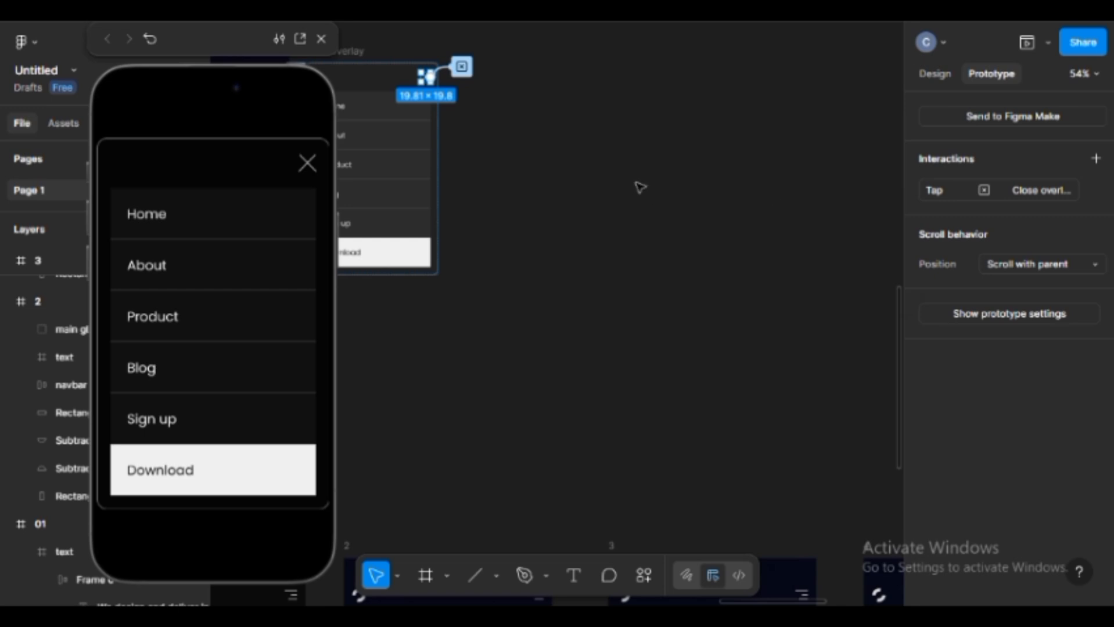
{"action": "scroll", "coordinate": [641, 187], "scroll_direction": "down", "scroll_amount": 5}
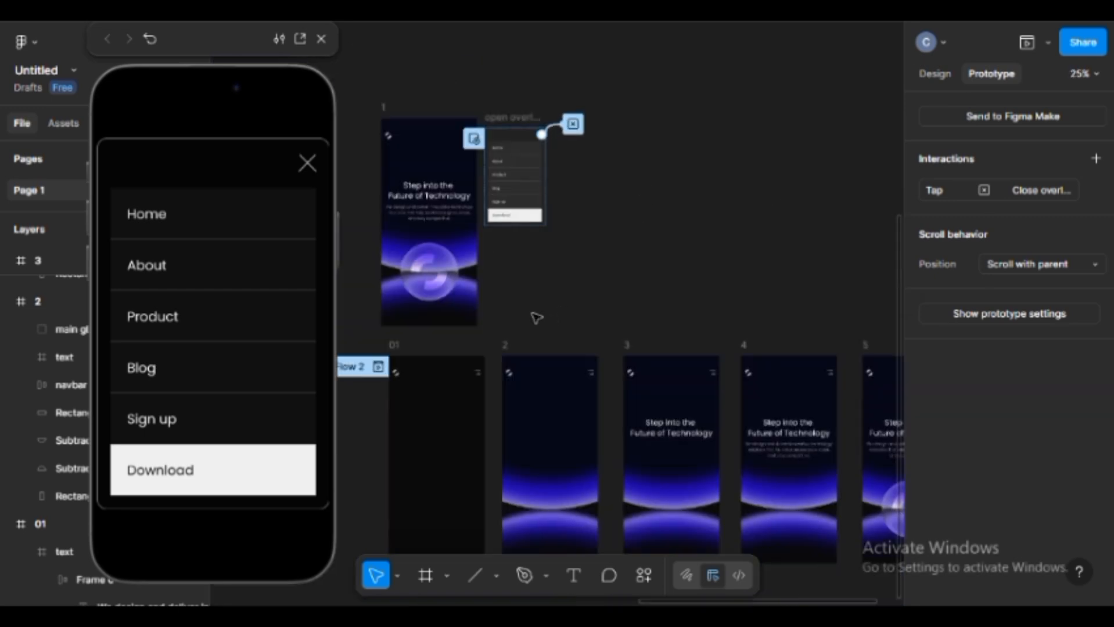
{"action": "left_click", "coordinate": [466, 374]}
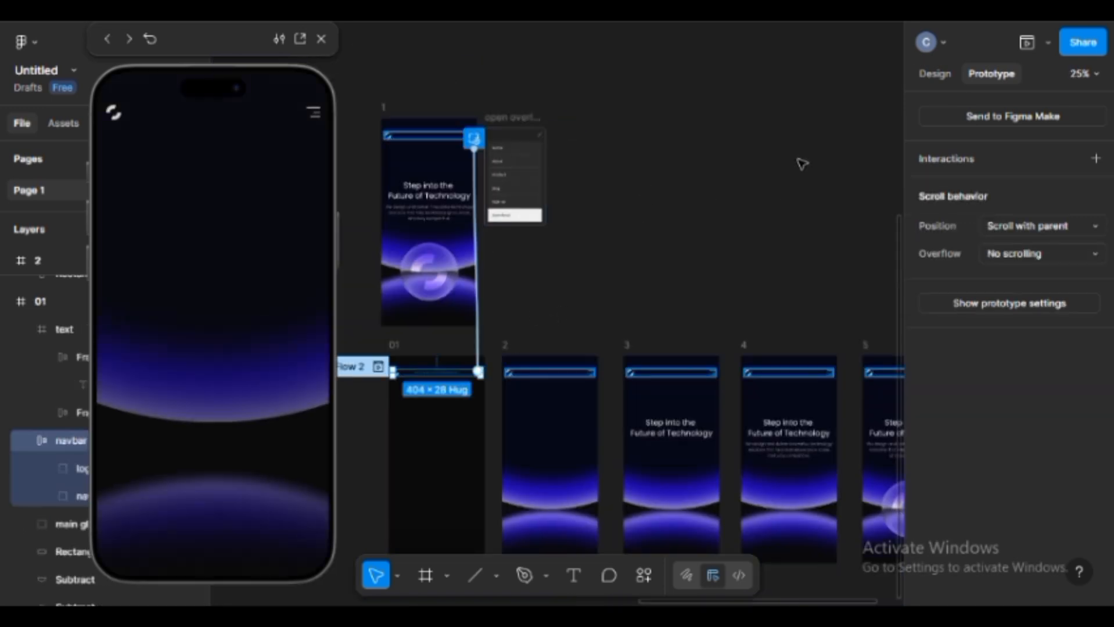
{"action": "left_click", "coordinate": [930, 79]}
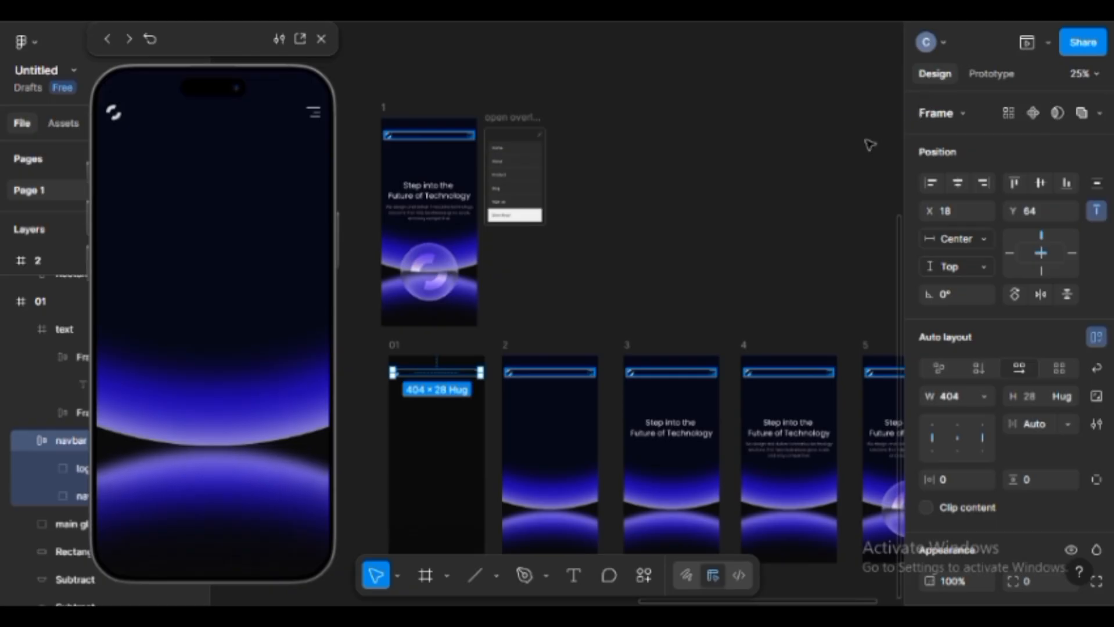
{"action": "left_click", "coordinate": [743, 239]}
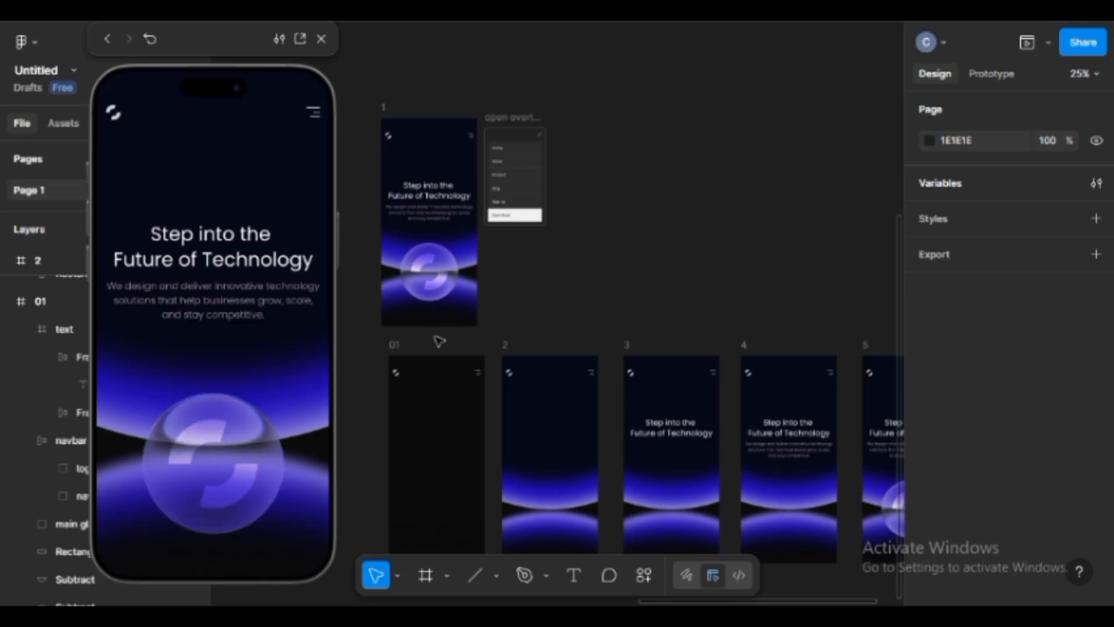
Set the Dissolve duration of frame 2's delayed transition to frame 3 first to 1000 ms and finally to 1200 ms
{"action": "left_click_drag", "start_coordinate": [569, 311], "coordinate": [531, 191]}
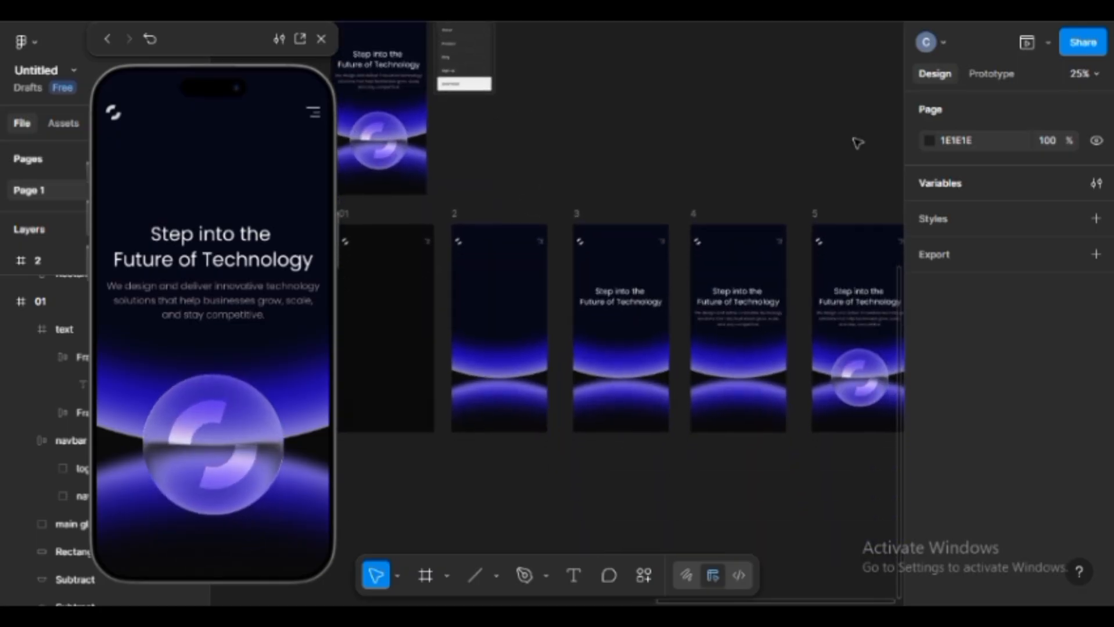
{"action": "left_click", "coordinate": [991, 74]}
{"action": "left_click", "coordinate": [459, 216]}
{"action": "left_click", "coordinate": [459, 216]}
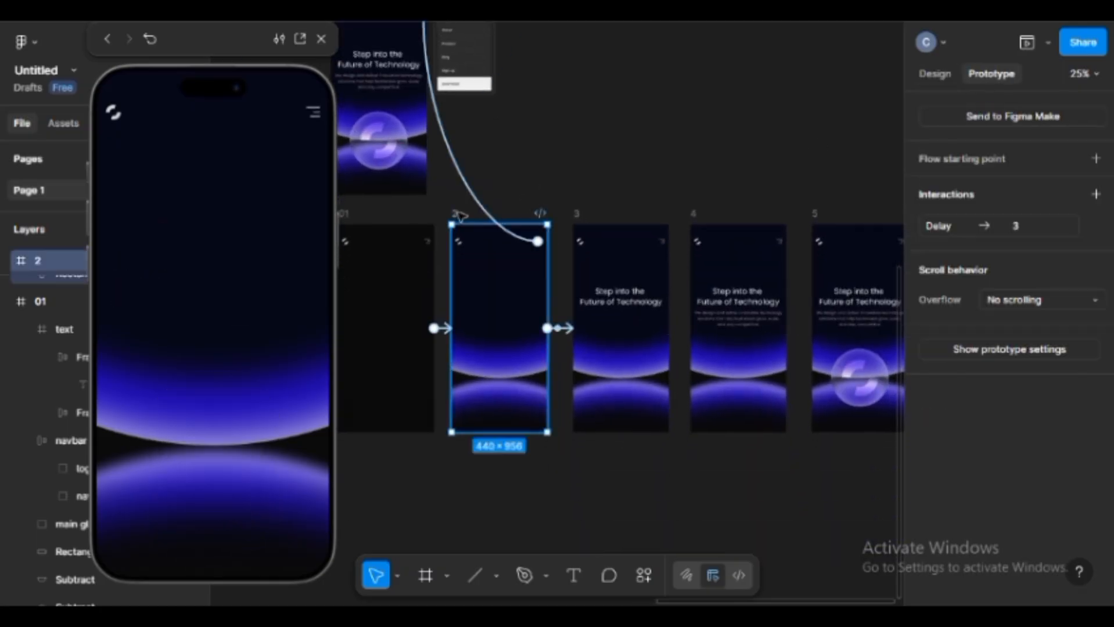
{"action": "left_click", "coordinate": [560, 329]}
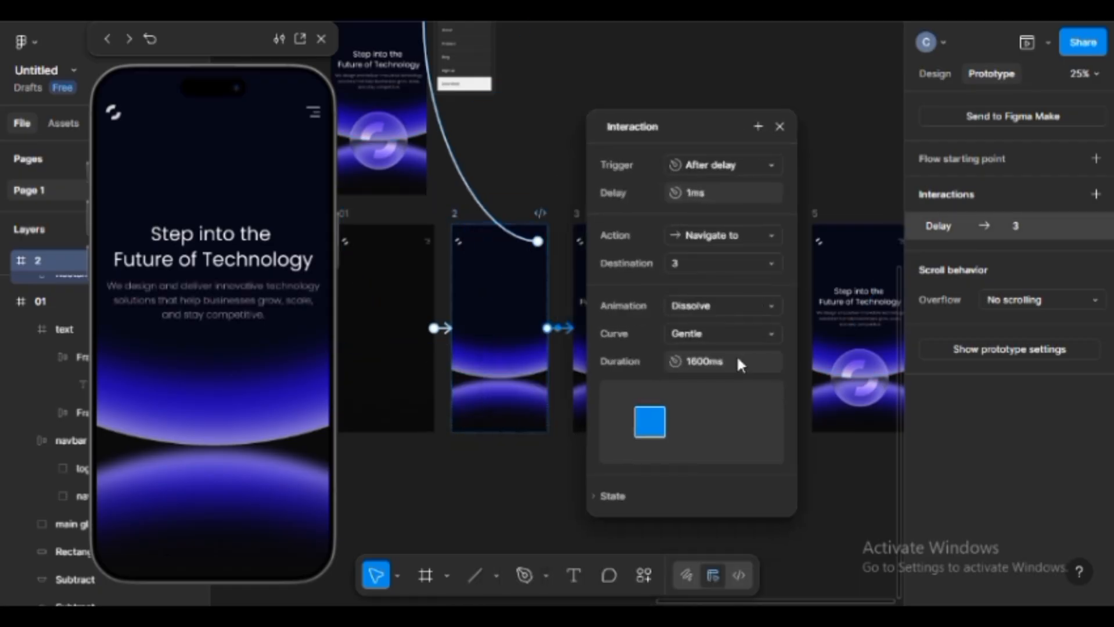
{"action": "left_click", "coordinate": [738, 358]}
{"action": "type", "text": "1000"}
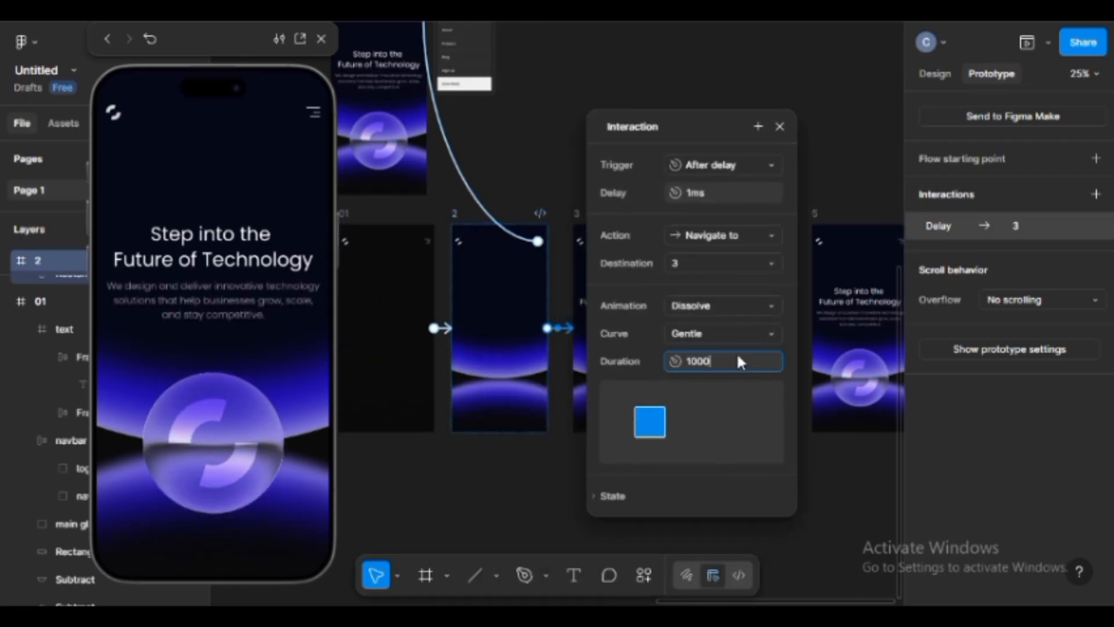
{"action": "key", "text": "Return"}
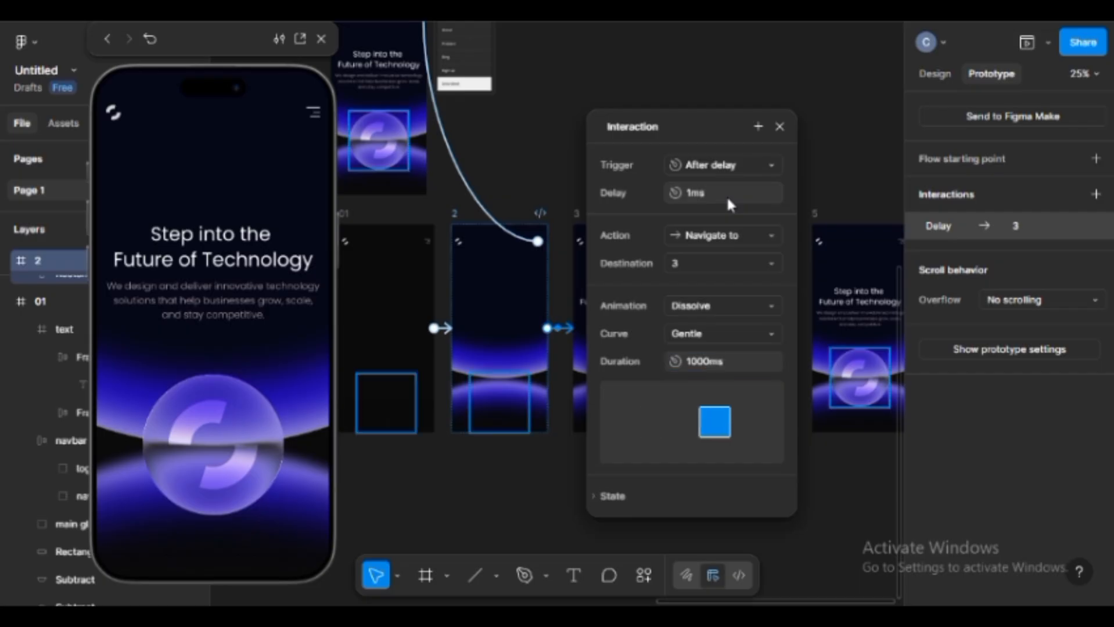
{"action": "left_click", "coordinate": [727, 358]}
{"action": "type", "text": "12"}
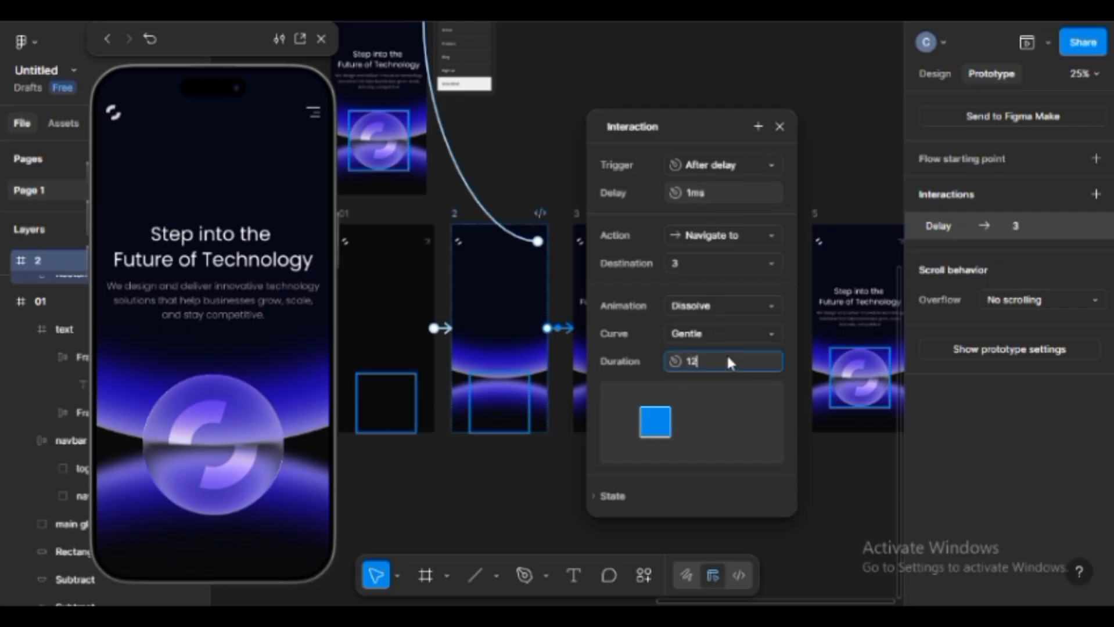
{"action": "type", "text": "00"}
{"action": "key", "text": "Return"}
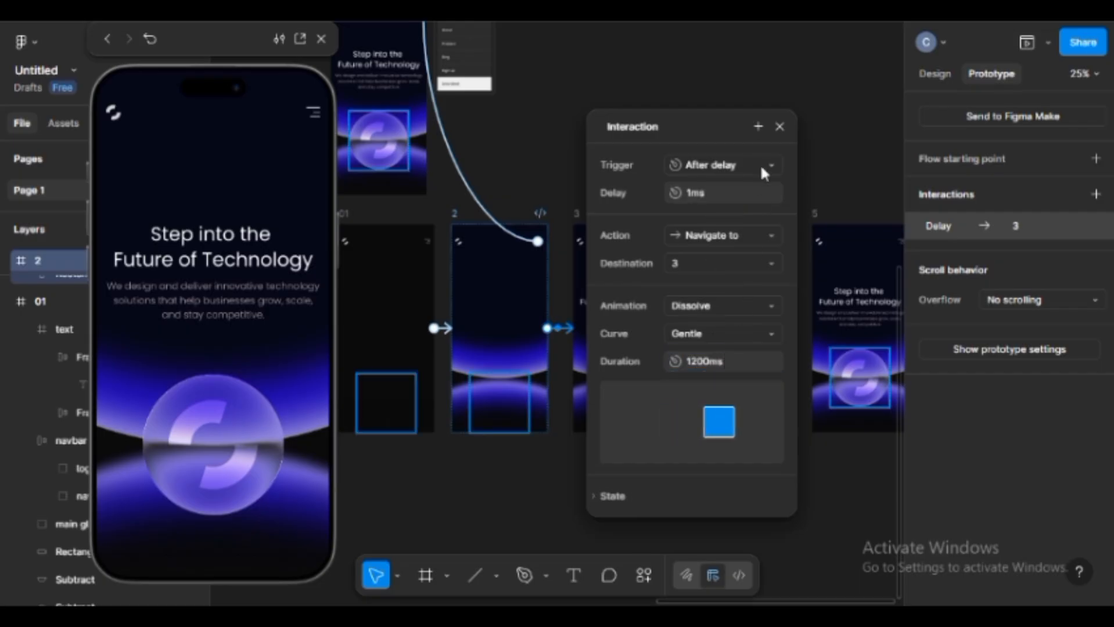
{"action": "left_click", "coordinate": [779, 126]}
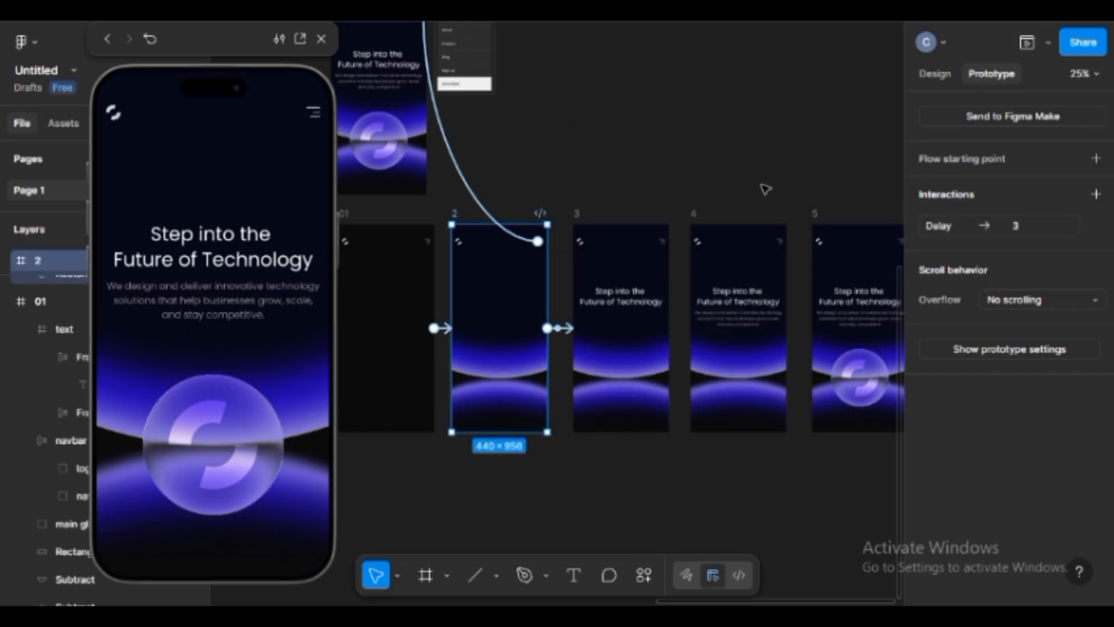
Set the duration of frame 3's transition to frame 4 to 1200 ms and its delay to 100 ms
{"action": "left_click", "coordinate": [581, 215]}
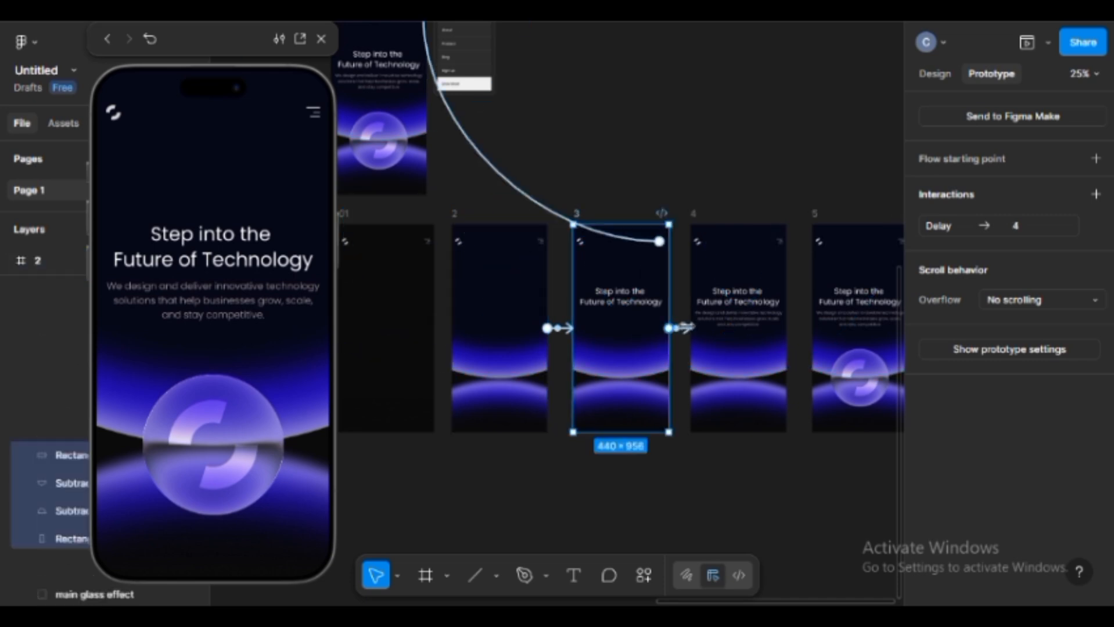
{"action": "left_click", "coordinate": [682, 332]}
{"action": "left_click_drag", "start_coordinate": [686, 377], "coordinate": [726, 102]}
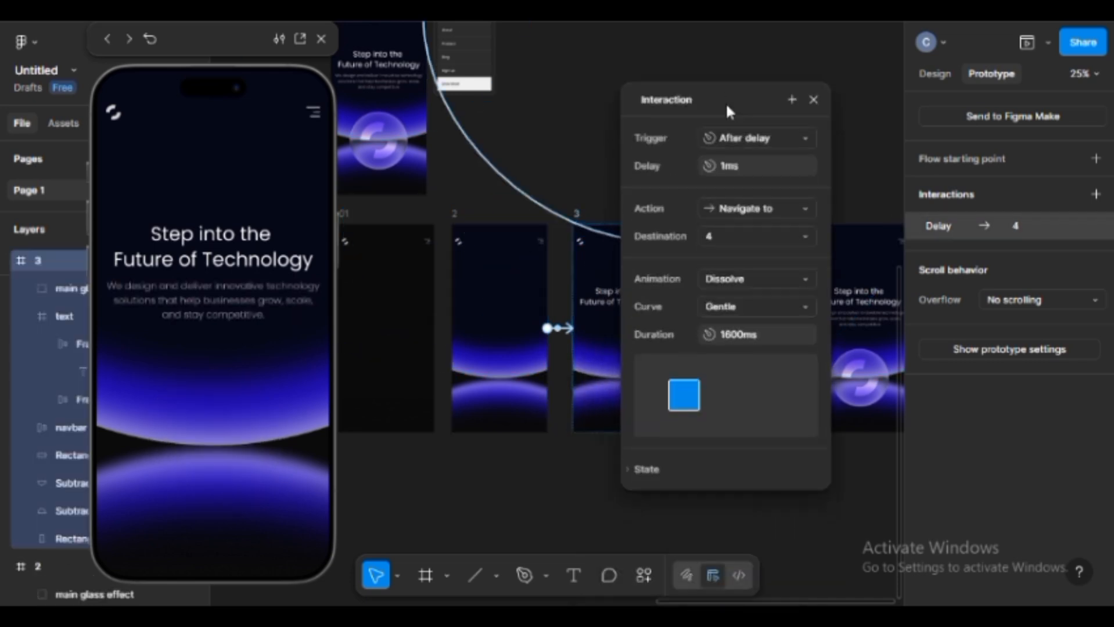
{"action": "left_click", "coordinate": [764, 332]}
{"action": "key", "text": "ctrl+a"}
{"action": "type", "text": "12"}
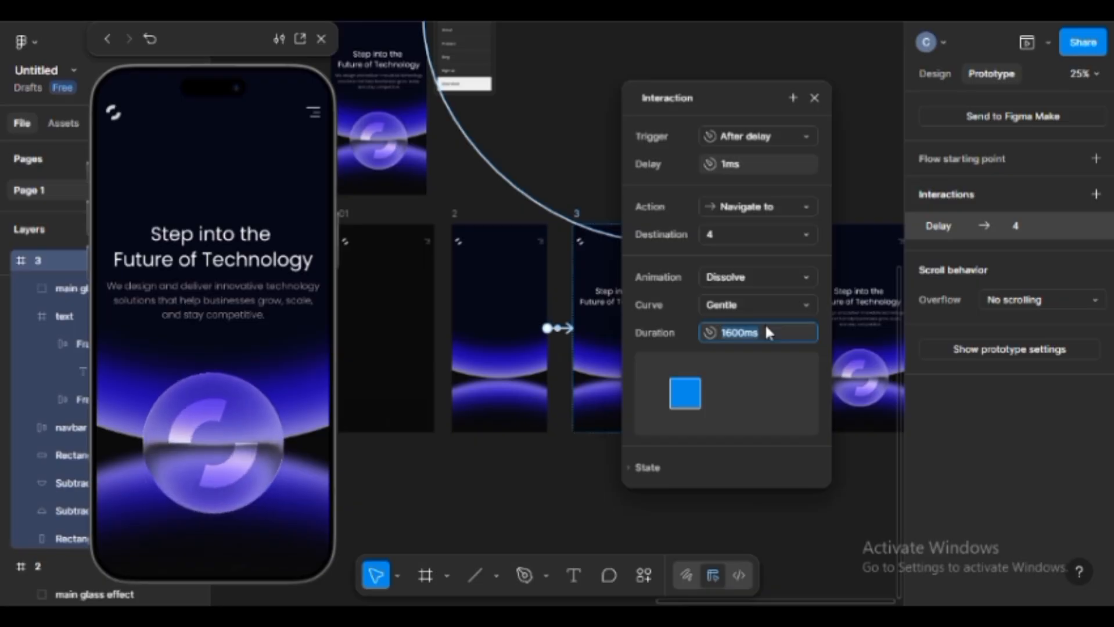
{"action": "left_click", "coordinate": [749, 163]}
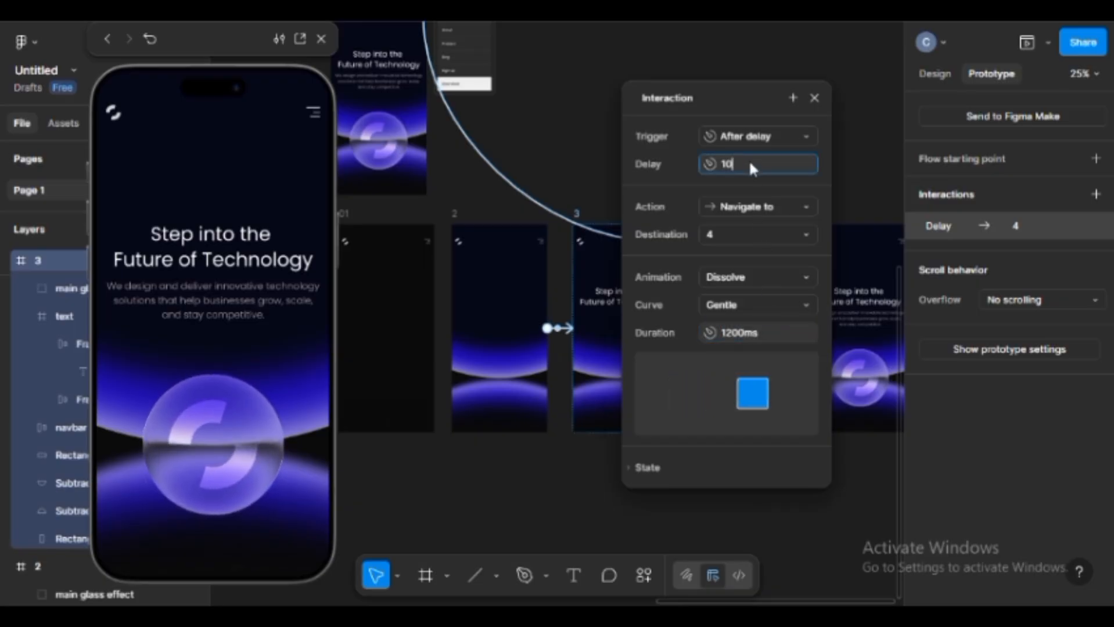
{"action": "key", "text": "Return"}
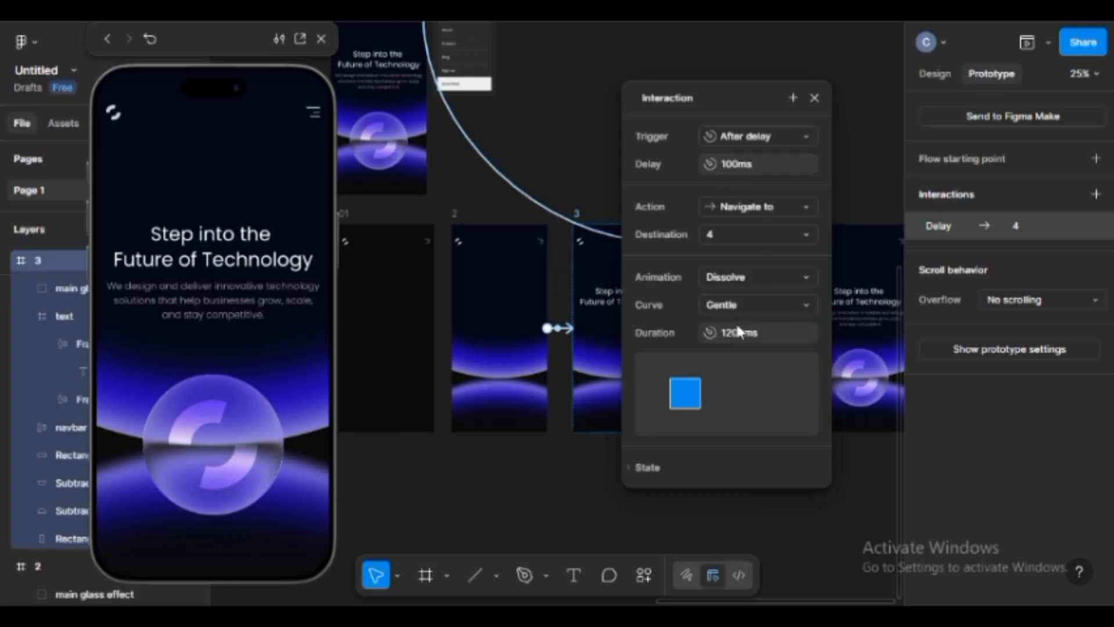
{"action": "left_click", "coordinate": [814, 97]}
Set the duration of frame 4's Smart animate transition to frame 5 to 1600 ms
{"action": "scroll", "coordinate": [711, 107], "scroll_direction": "right", "scroll_amount": 5}
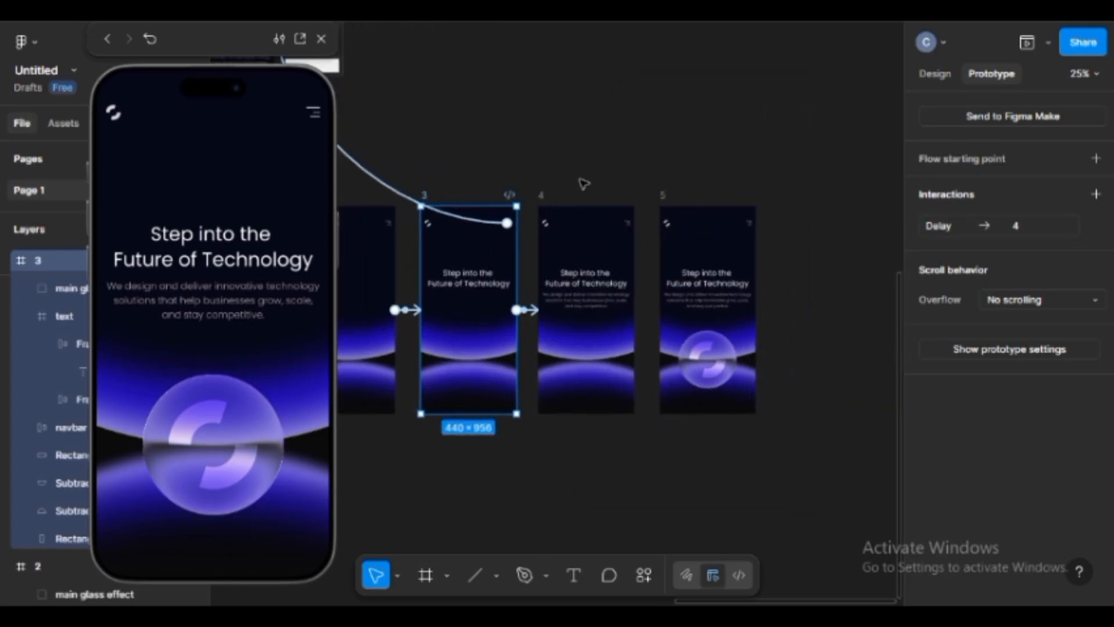
{"action": "left_click", "coordinate": [615, 235]}
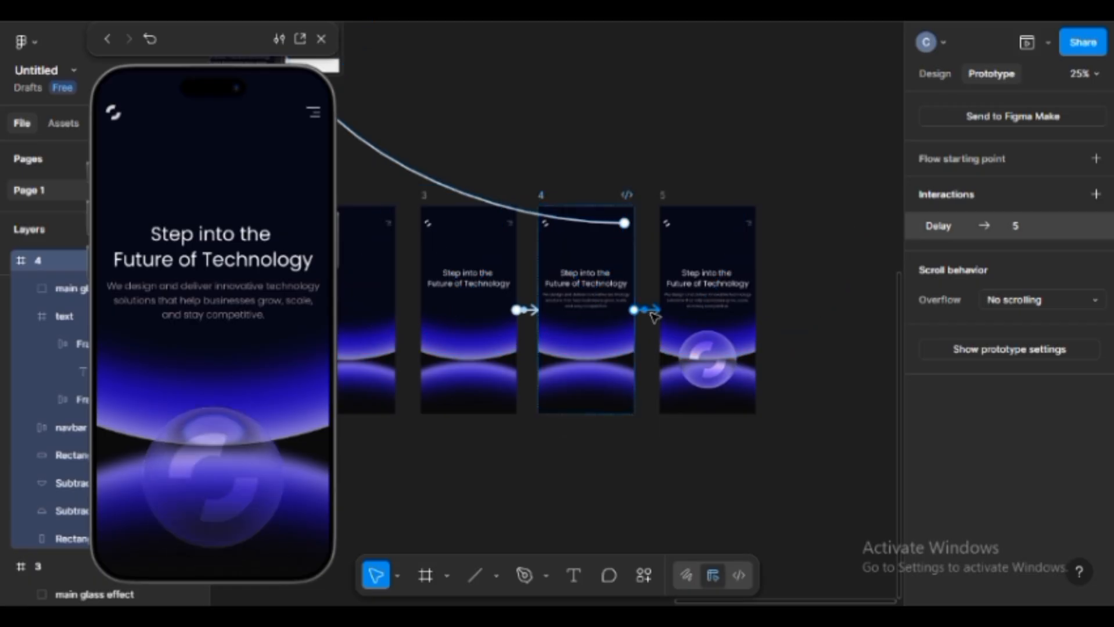
{"action": "left_click", "coordinate": [650, 309]}
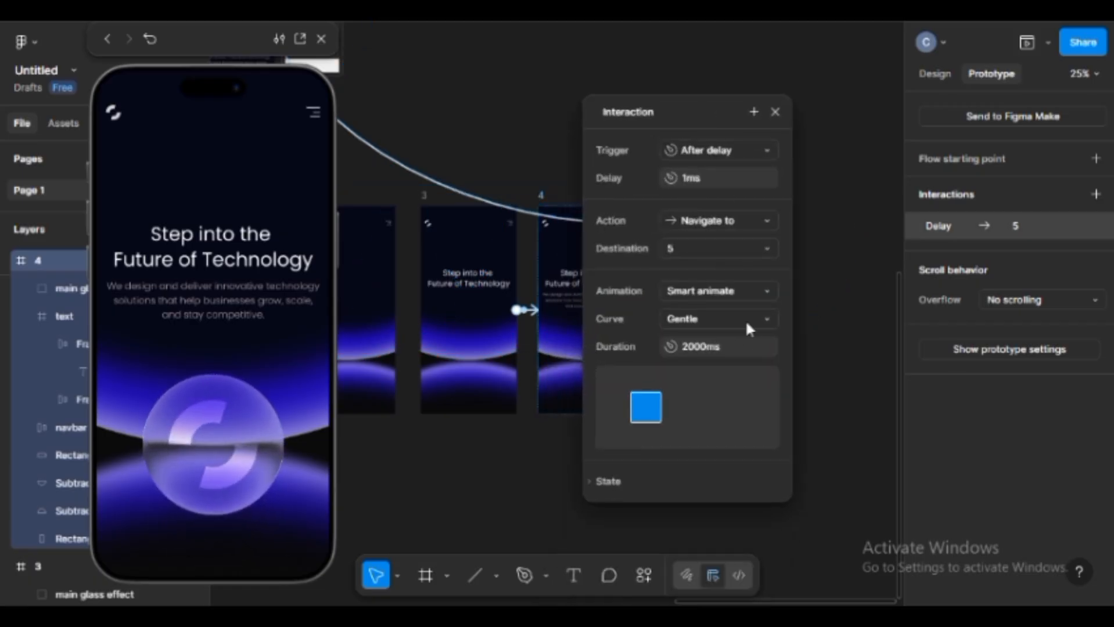
{"action": "left_click", "coordinate": [742, 343]}
{"action": "type", "text": "1600"}
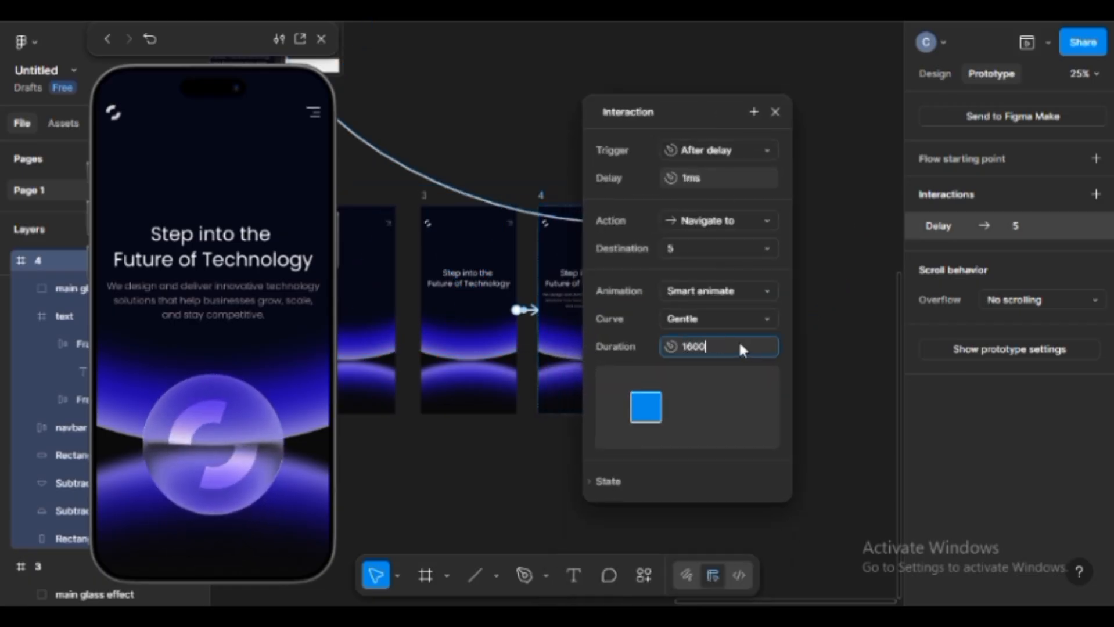
{"action": "key", "text": "Return"}
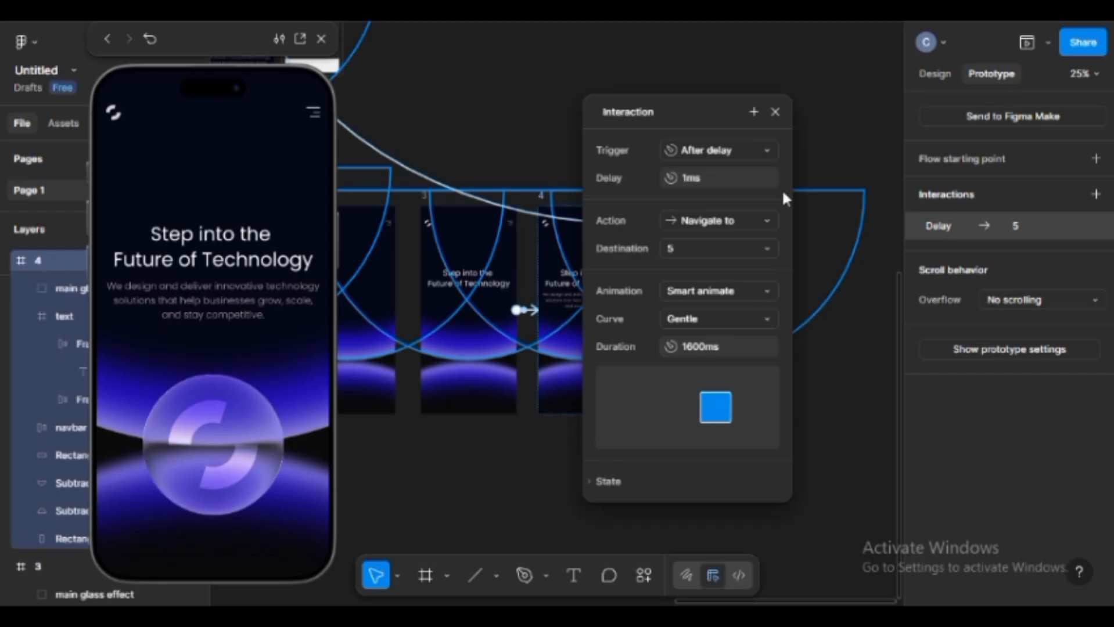
{"action": "left_click", "coordinate": [775, 111]}
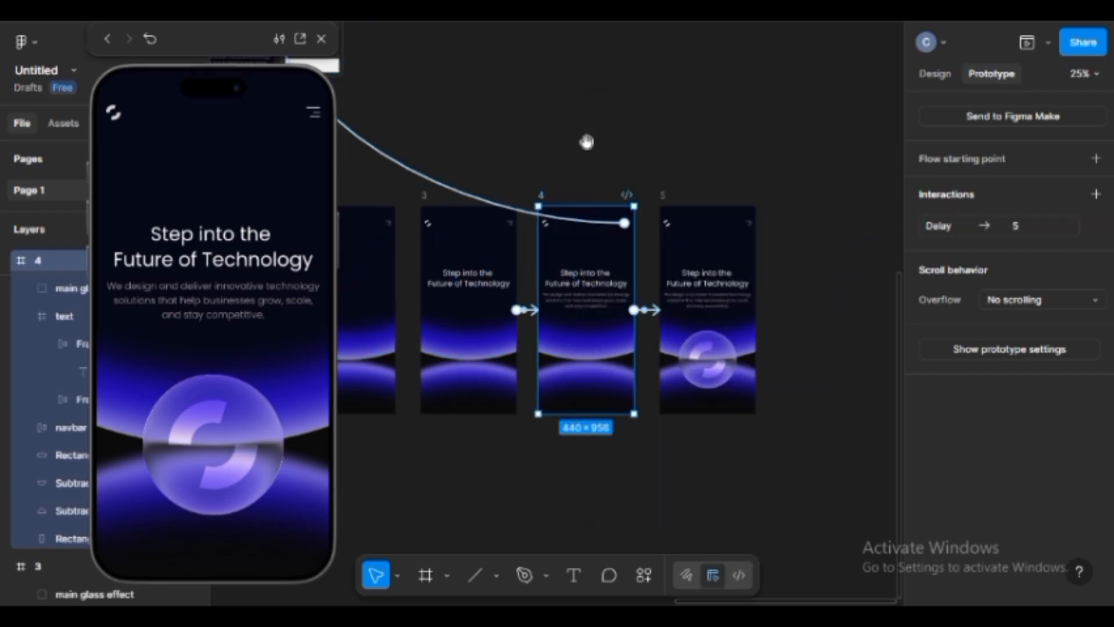
Replay the prototype preview from frame 01 to check the transition timing
{"action": "left_click_drag", "start_coordinate": [587, 143], "coordinate": [850, 137]}
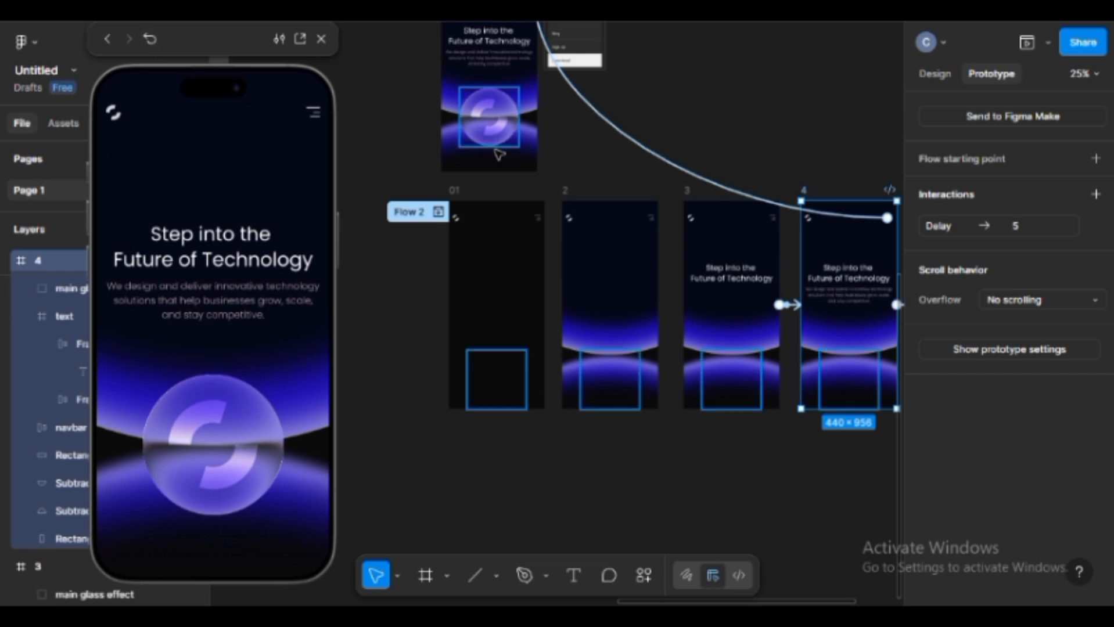
{"action": "left_click", "coordinate": [459, 190]}
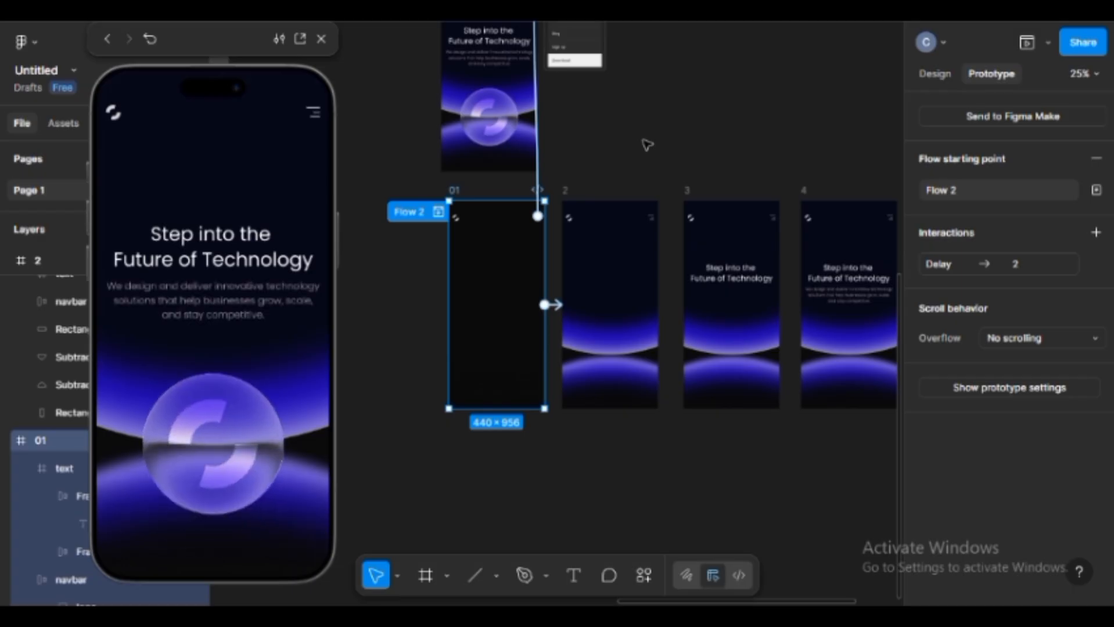
{"action": "left_click_drag", "start_coordinate": [669, 141], "coordinate": [577, 141]}
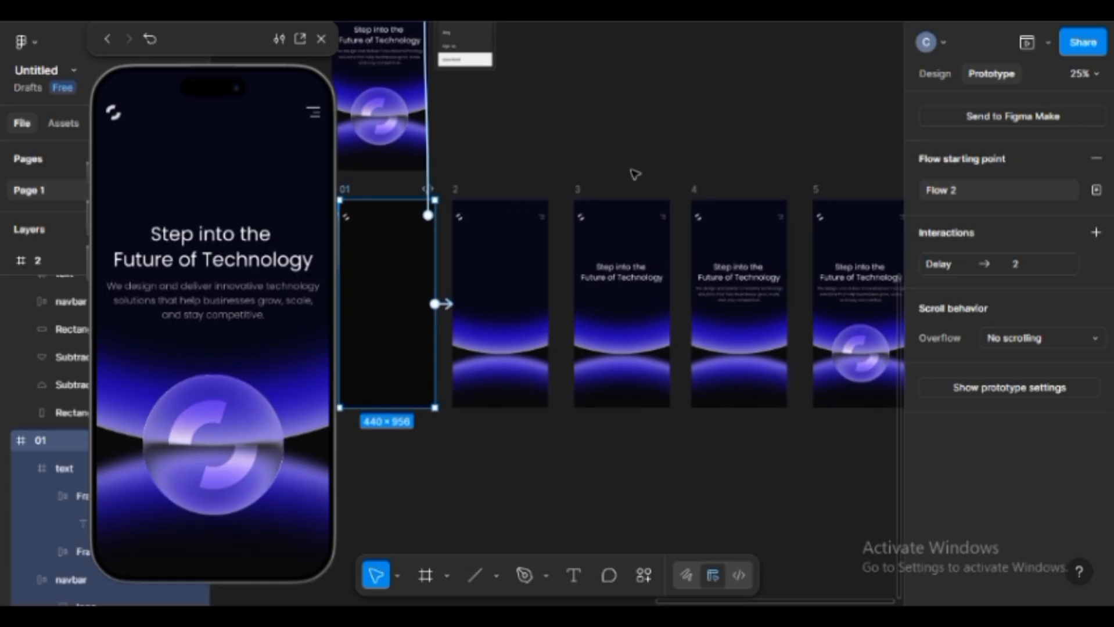
Set the delay of frame 3's transition to frame 4 to 1 ms and its duration to 1100 ms
{"action": "left_click", "coordinate": [583, 189]}
{"action": "left_click_drag", "start_coordinate": [671, 303], "coordinate": [691, 307]}
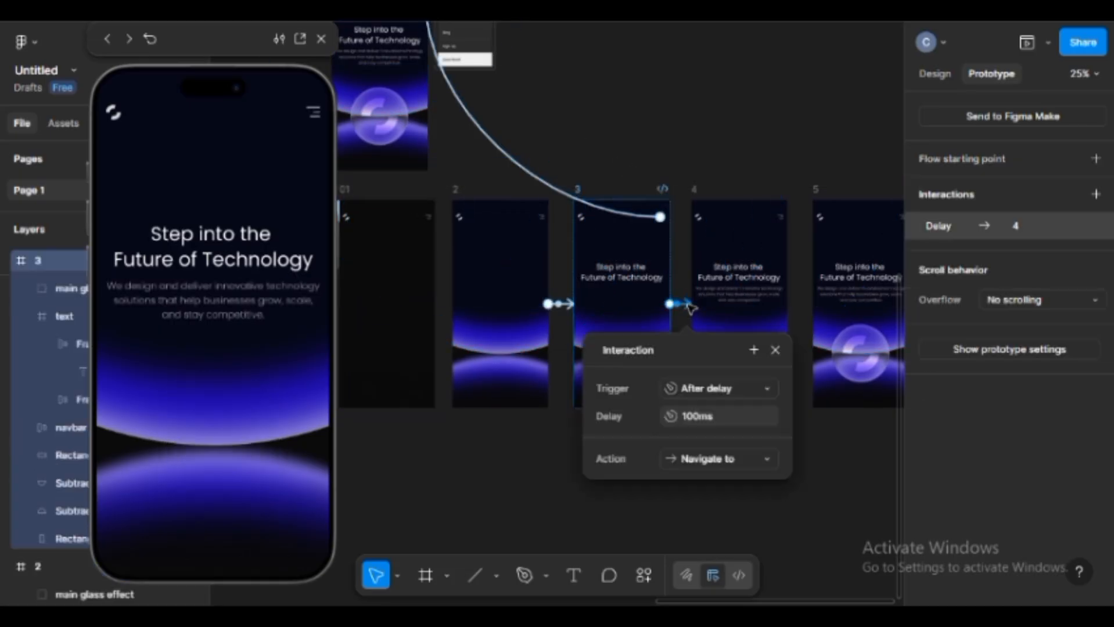
{"action": "left_click", "coordinate": [712, 415]}
{"action": "type", "text": "01"}
{"action": "key", "text": "Return"}
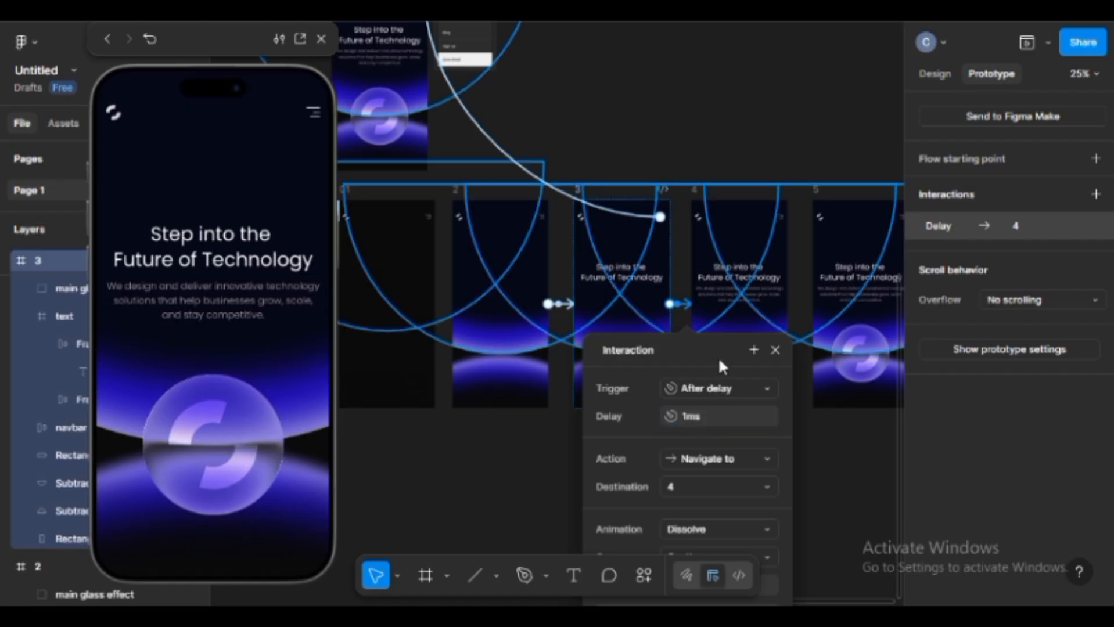
{"action": "left_click_drag", "start_coordinate": [718, 356], "coordinate": [734, 165]}
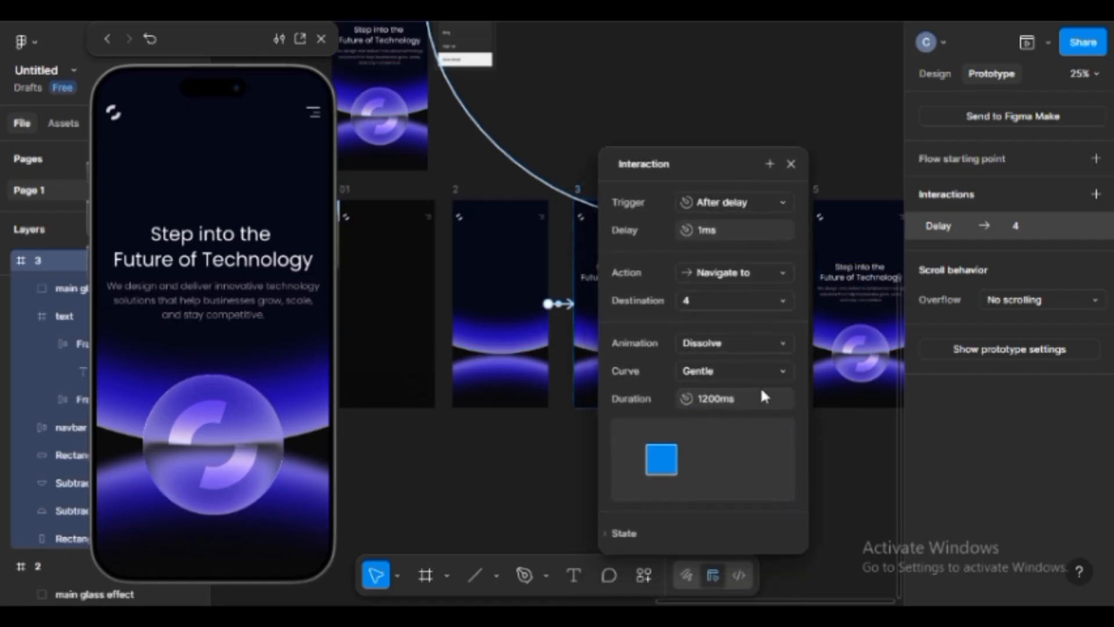
{"action": "left_click", "coordinate": [761, 399]}
{"action": "type", "text": "1100"}
{"action": "key", "text": "Return"}
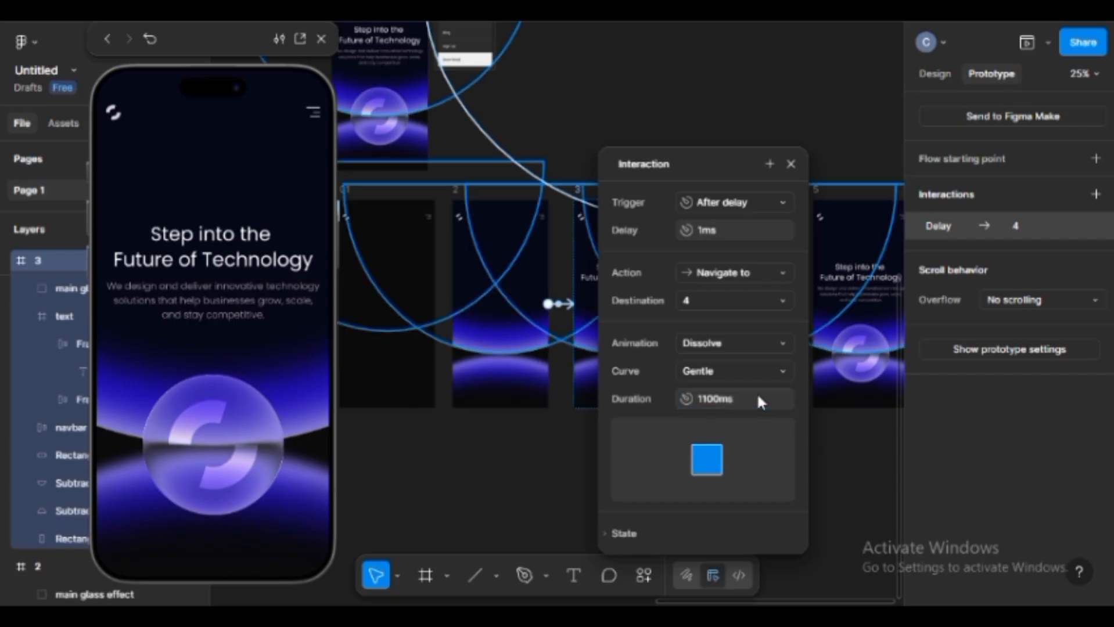
{"action": "left_click", "coordinate": [789, 170]}
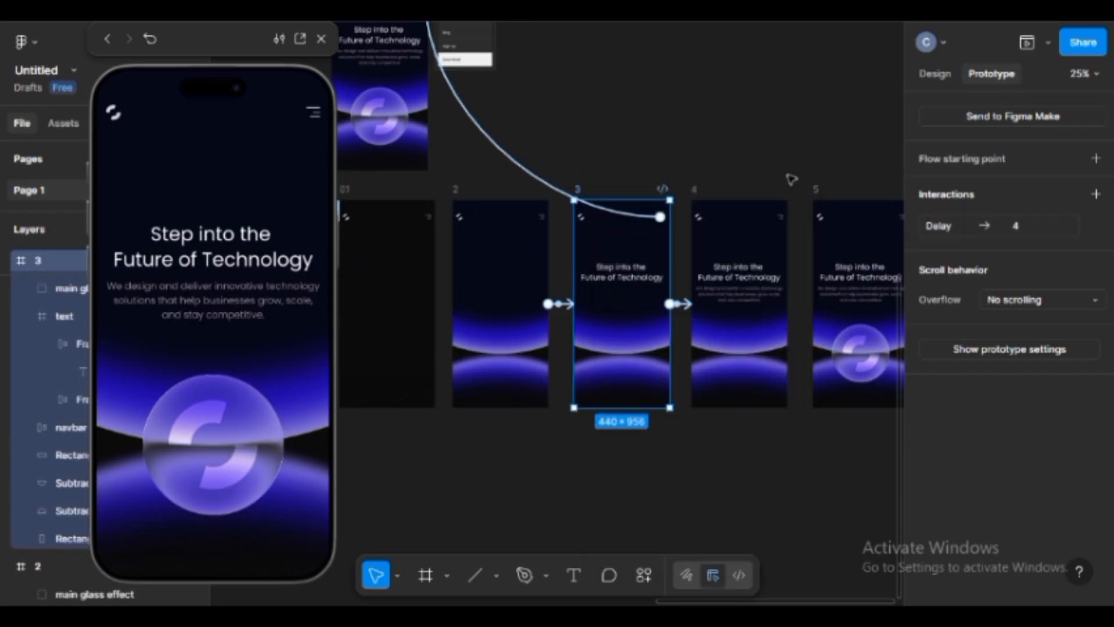
Set the duration of frame 4's Smart animate transition to frame 5 to 1100 ms
{"action": "left_click", "coordinate": [709, 199]}
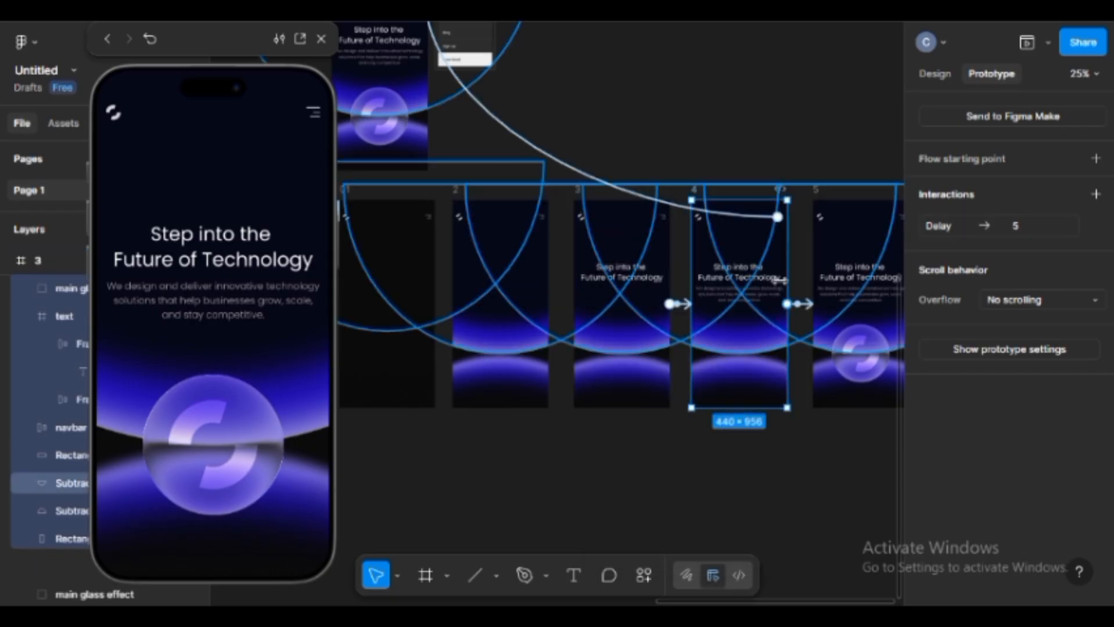
{"action": "left_click", "coordinate": [803, 305]}
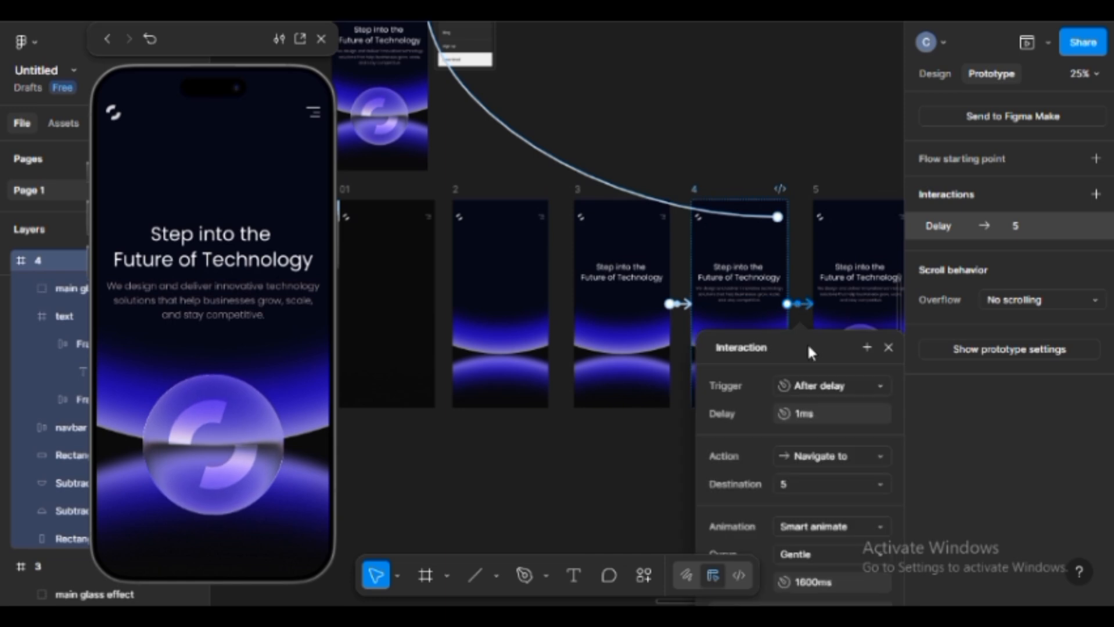
{"action": "left_click", "coordinate": [804, 354]}
{"action": "type", "text": "1100"}
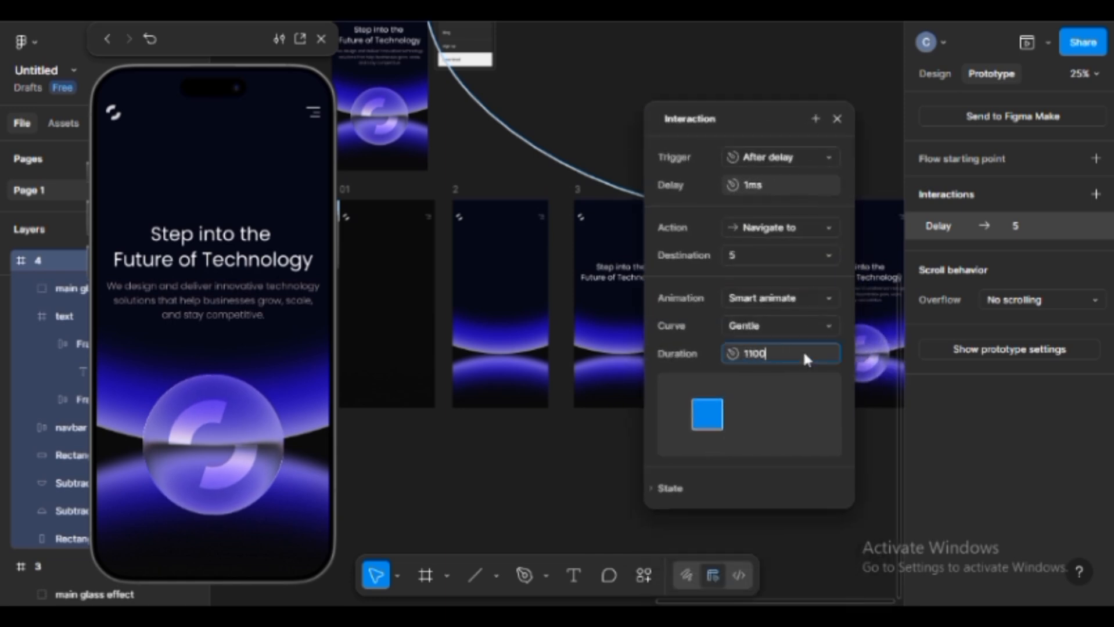
{"action": "key", "text": "Return"}
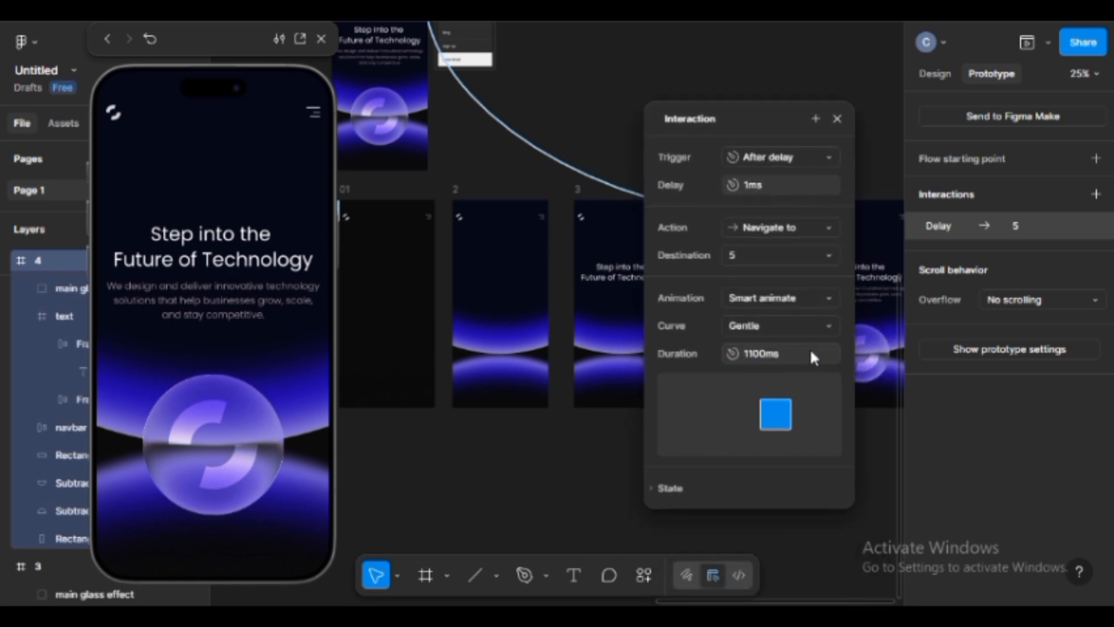
{"action": "left_click", "coordinate": [837, 119]}
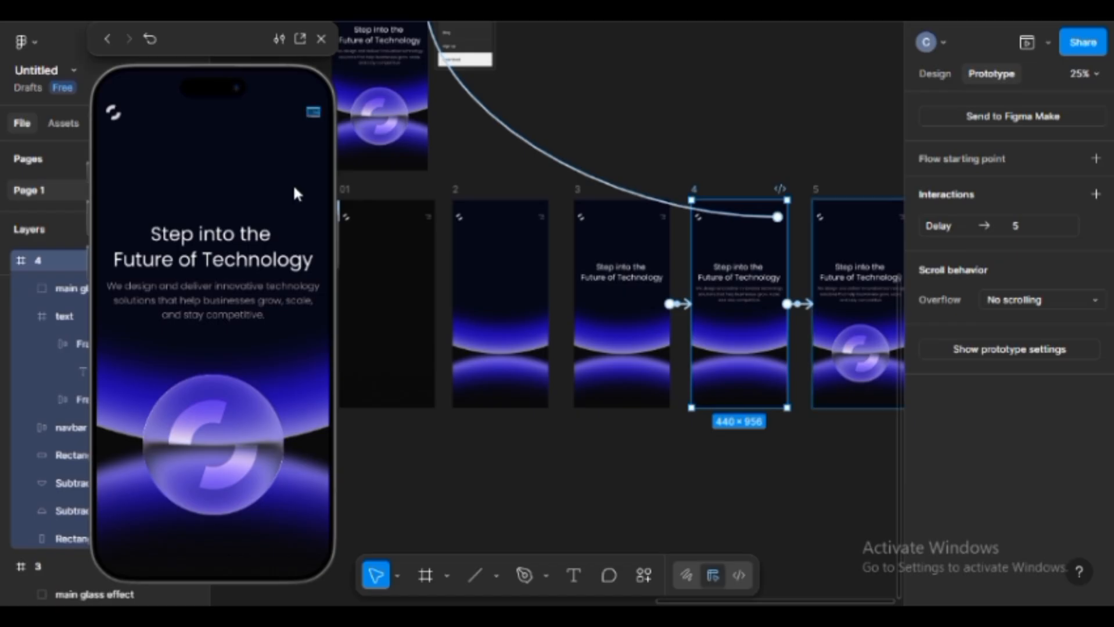
Replay the preview from frame 01 and test opening the menu overlay and closing it with its X icon
{"action": "left_click", "coordinate": [357, 188]}
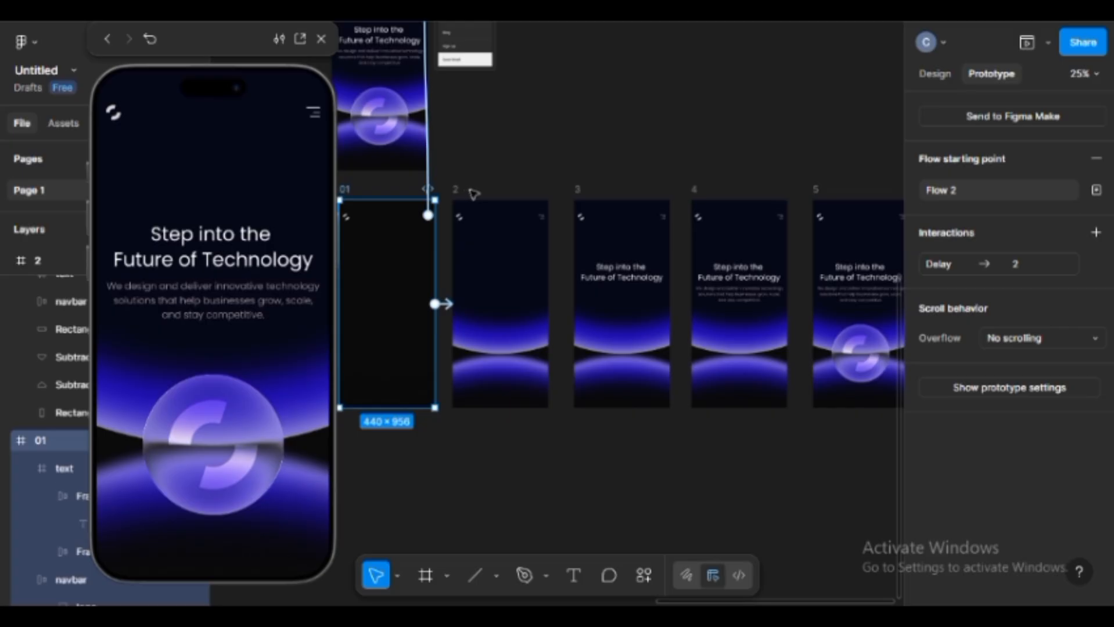
{"action": "left_click", "coordinate": [310, 111]}
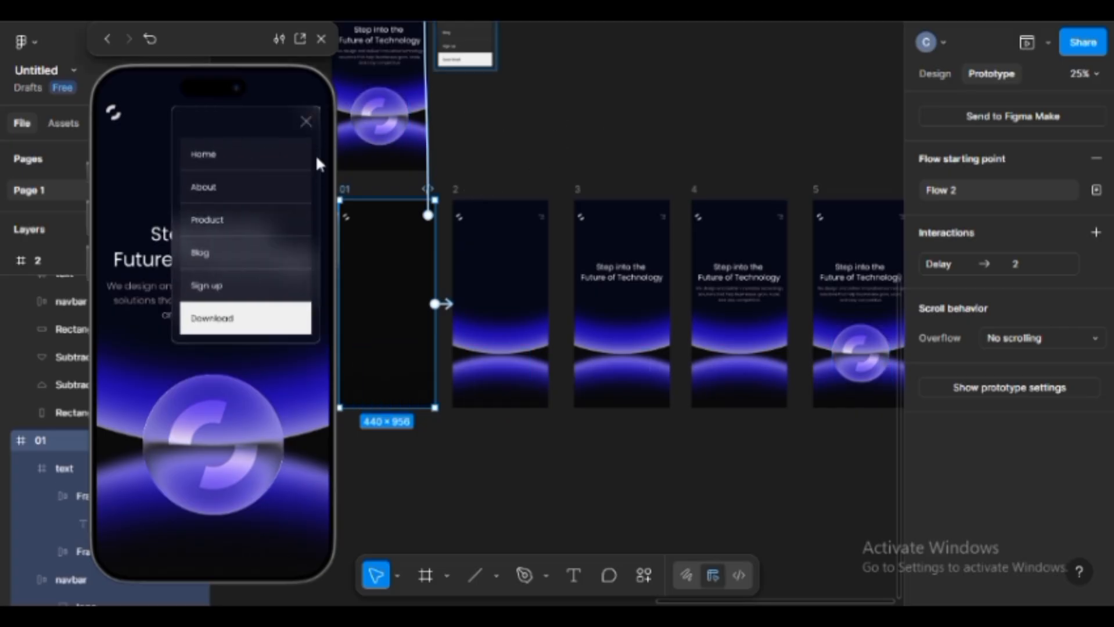
{"action": "left_click", "coordinate": [307, 124]}
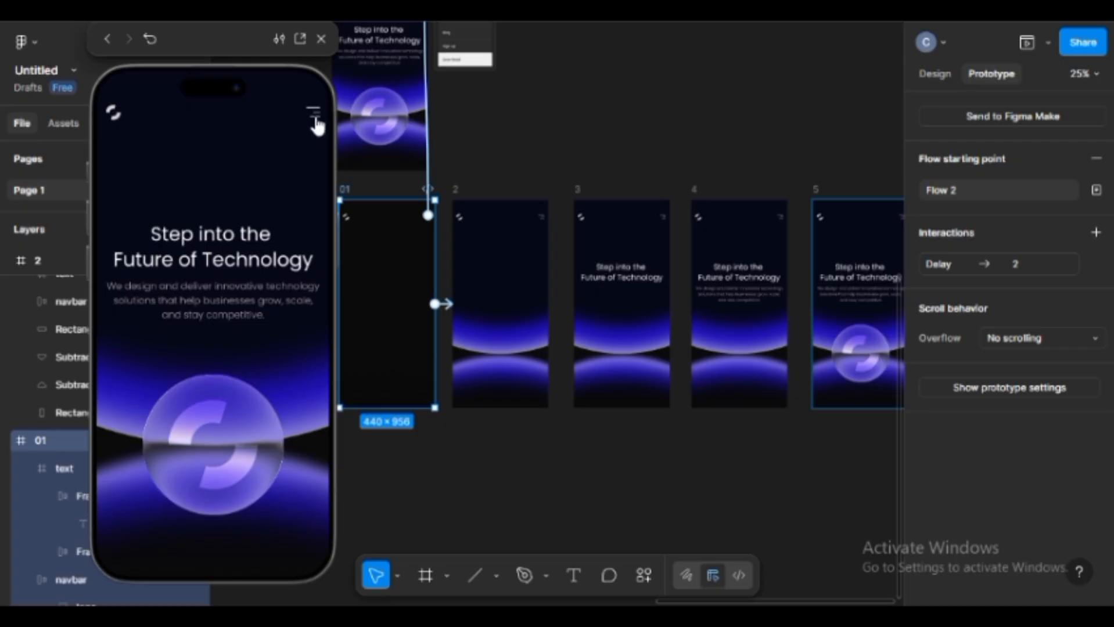
Test opening the menu overlay in the preview and closing it with its X icon
{"action": "left_click", "coordinate": [315, 116]}
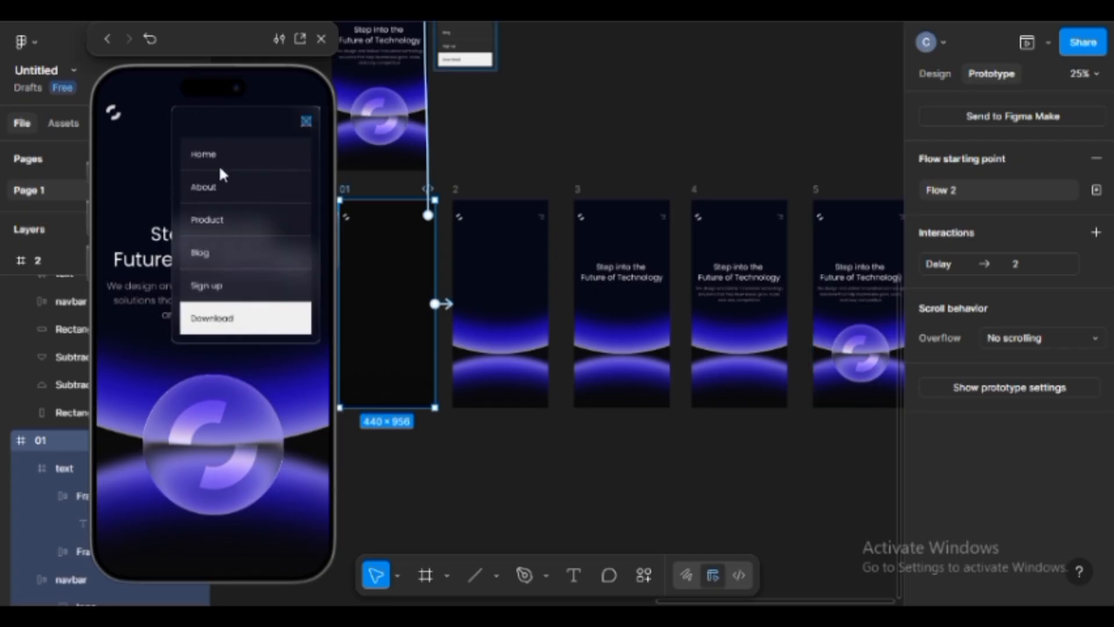
{"action": "left_click", "coordinate": [307, 129]}
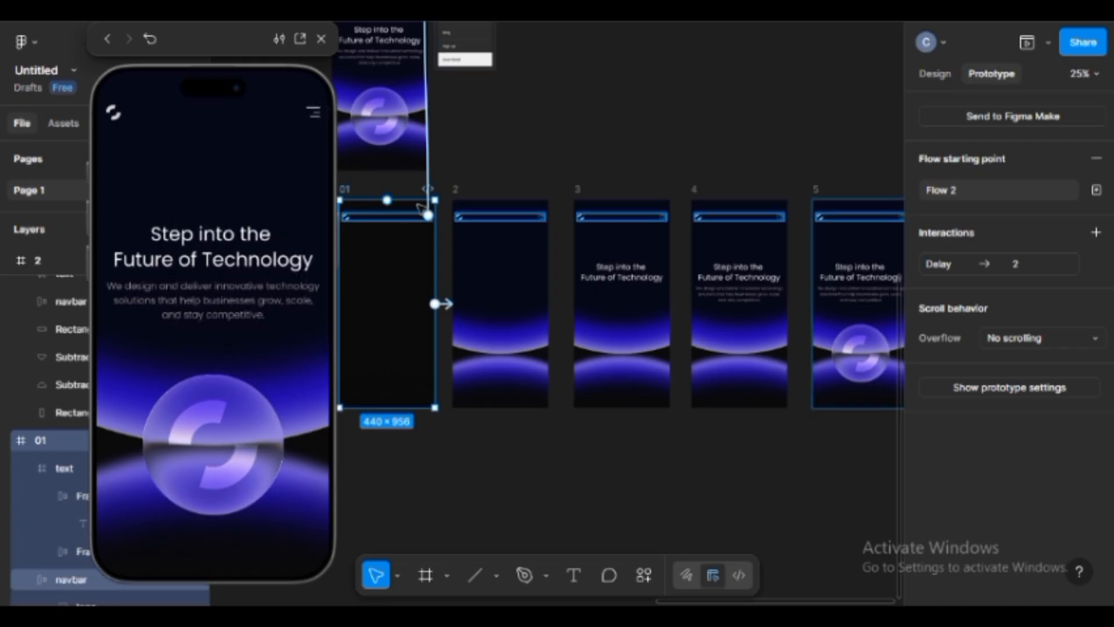
Enable Close when clicking outside and Background in the Open overlay interaction of frame 01's navbar icon
{"action": "left_click", "coordinate": [429, 179]}
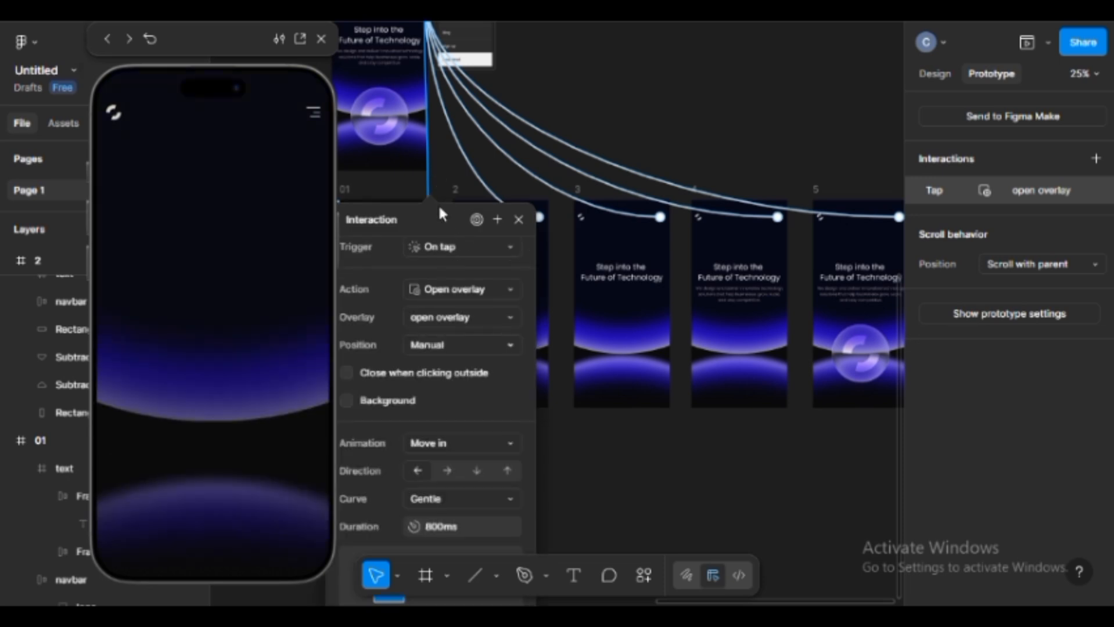
{"action": "left_click", "coordinate": [660, 199]}
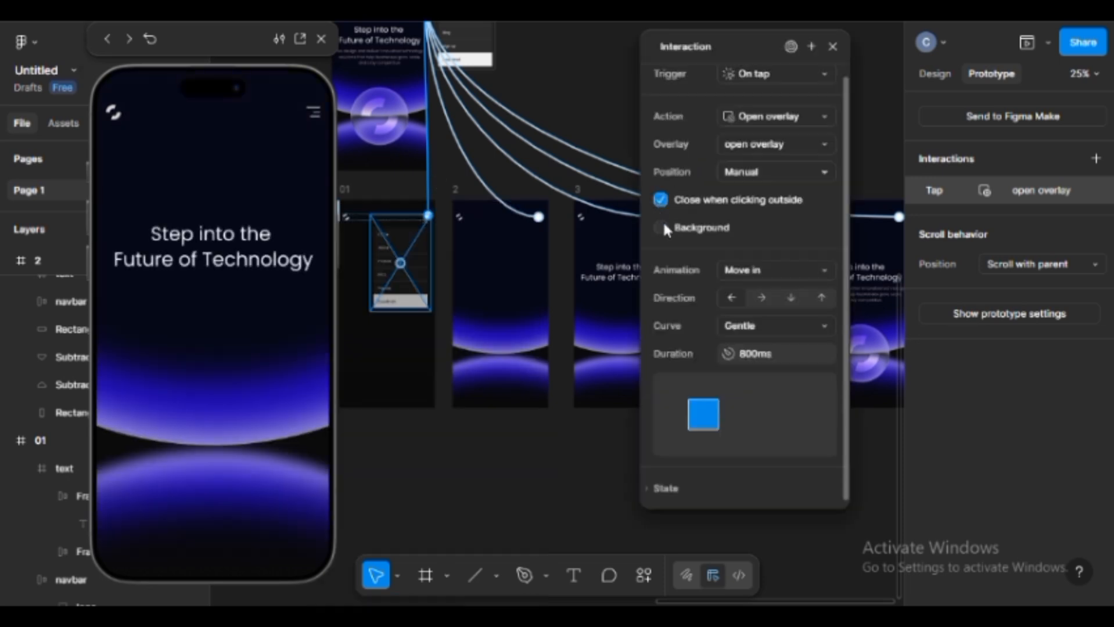
{"action": "left_click", "coordinate": [661, 227]}
{"action": "left_click", "coordinate": [834, 47]}
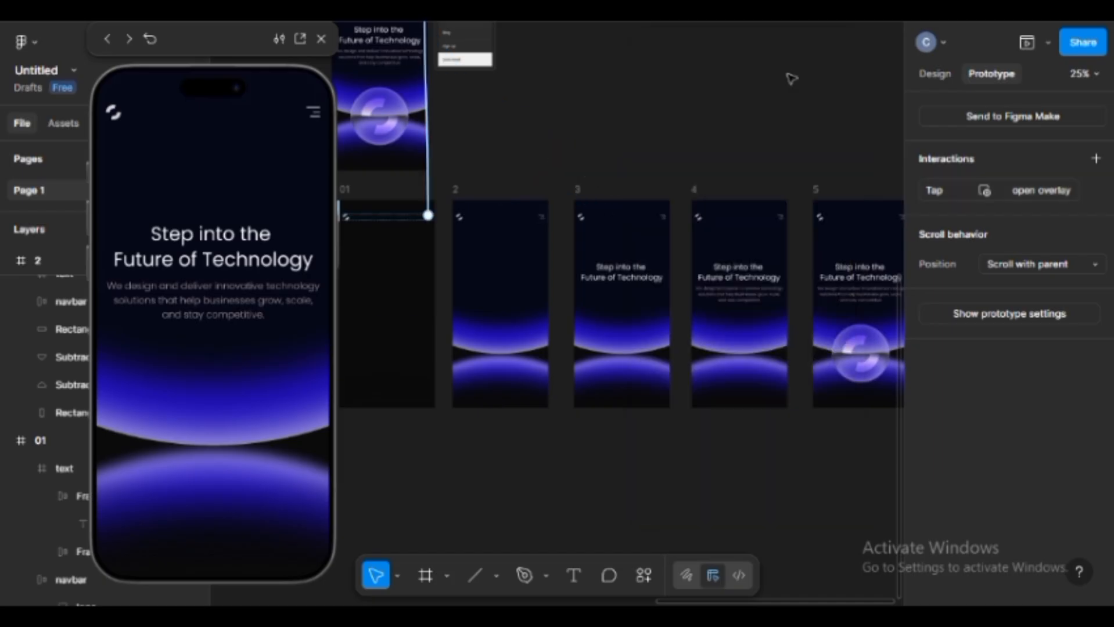
Copy frame 01's navbar and paste it to replace the navbars of frames 2, 3, 4 and 5
{"action": "left_click", "coordinate": [409, 220]}
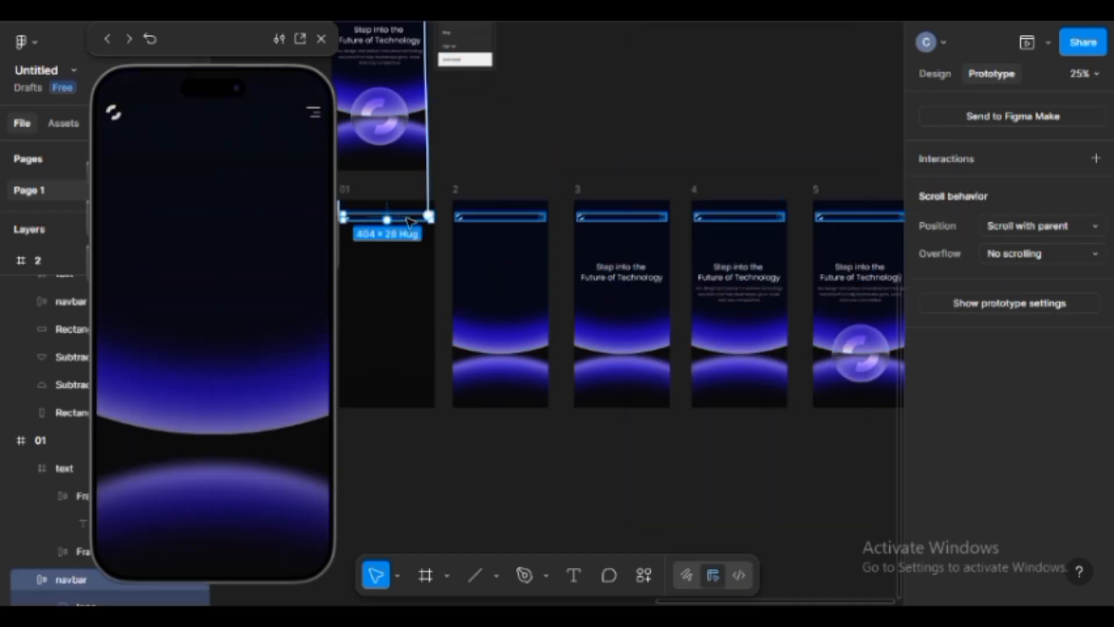
{"action": "right_click", "coordinate": [408, 221]}
{"action": "left_click", "coordinate": [491, 95]}
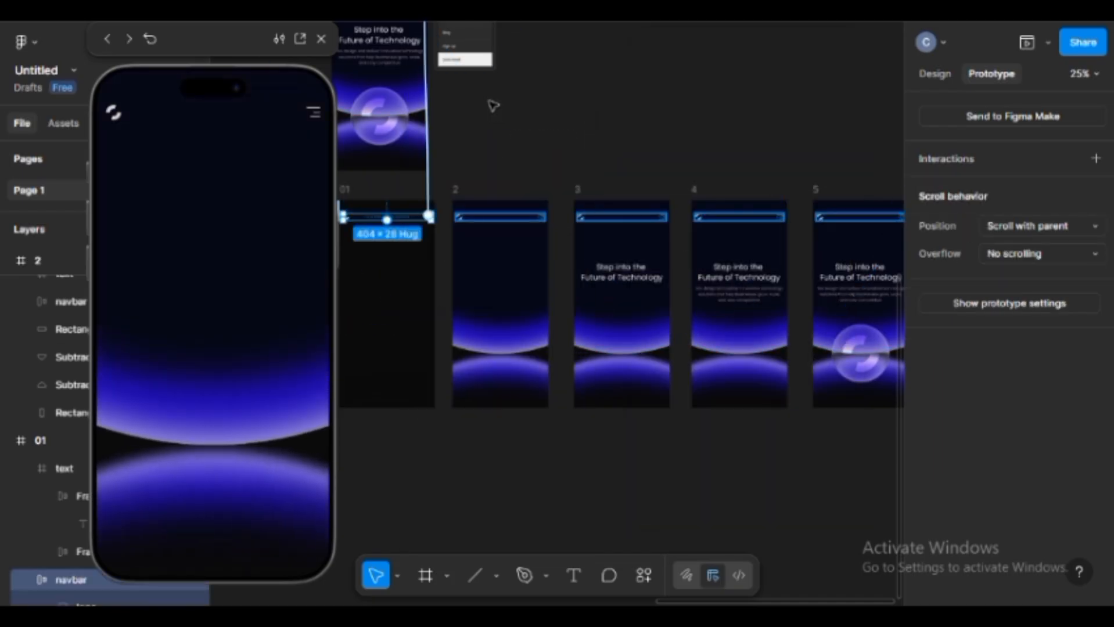
{"action": "left_click", "coordinate": [509, 216]}
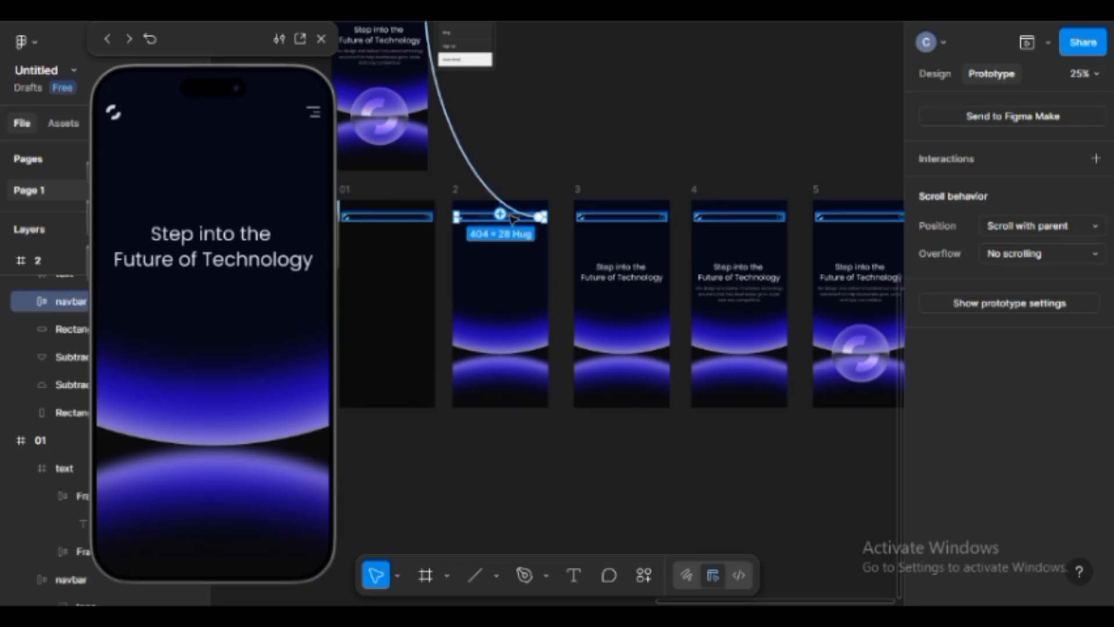
{"action": "left_click", "coordinate": [591, 218], "text": "shift"}
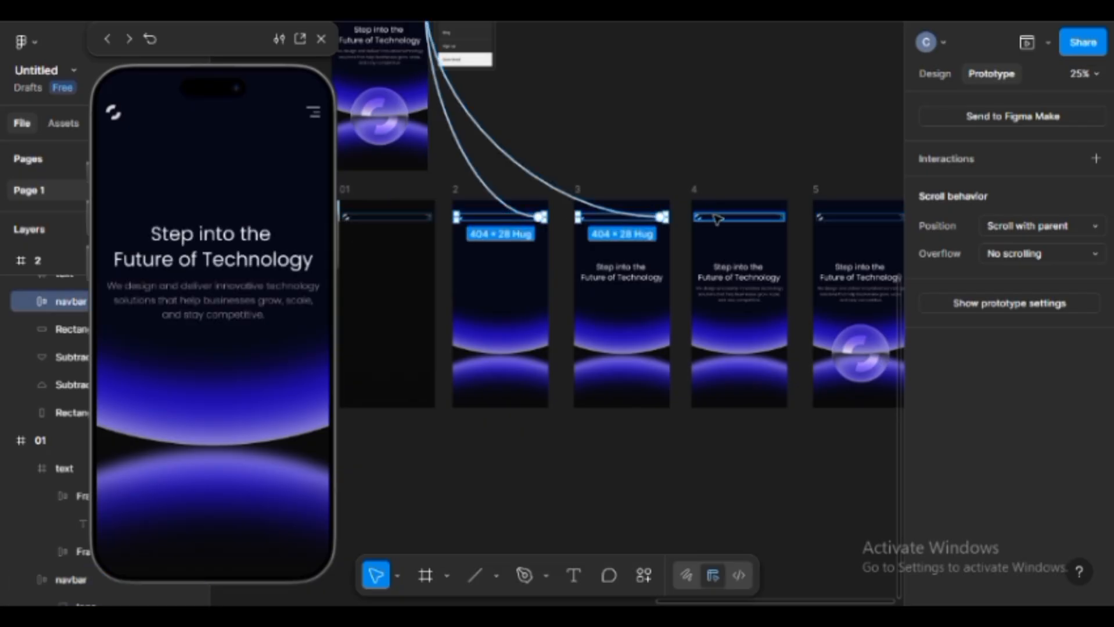
{"action": "left_click", "coordinate": [713, 218], "text": "shift"}
{"action": "left_click", "coordinate": [836, 221], "text": "shift"}
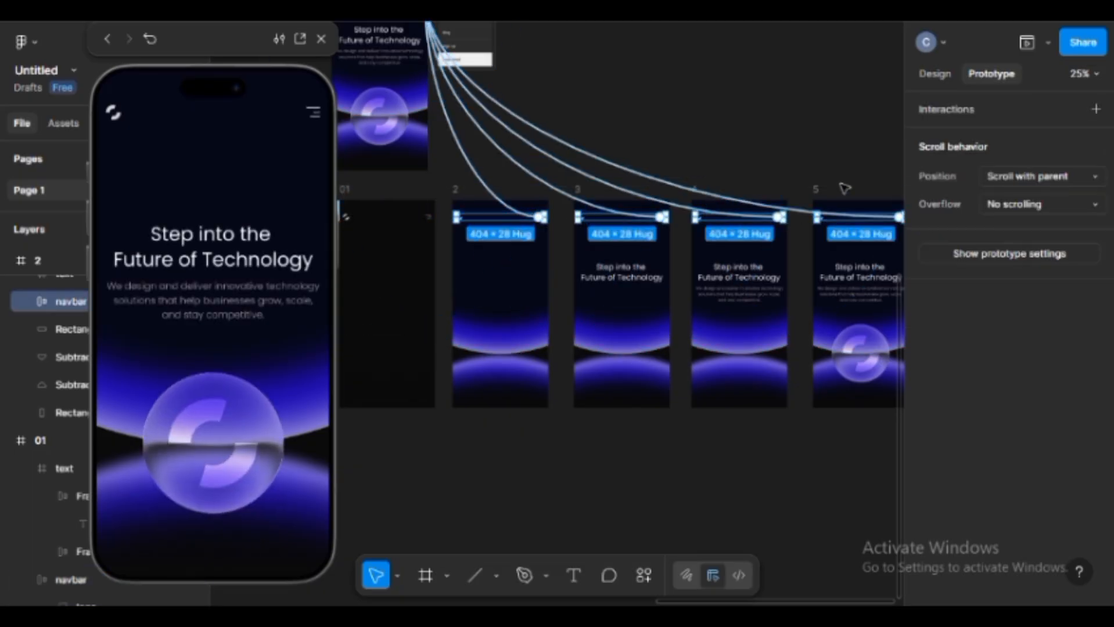
{"action": "scroll", "coordinate": [741, 169], "scroll_direction": "right", "scroll_amount": 3}
{"action": "right_click", "coordinate": [718, 232]}
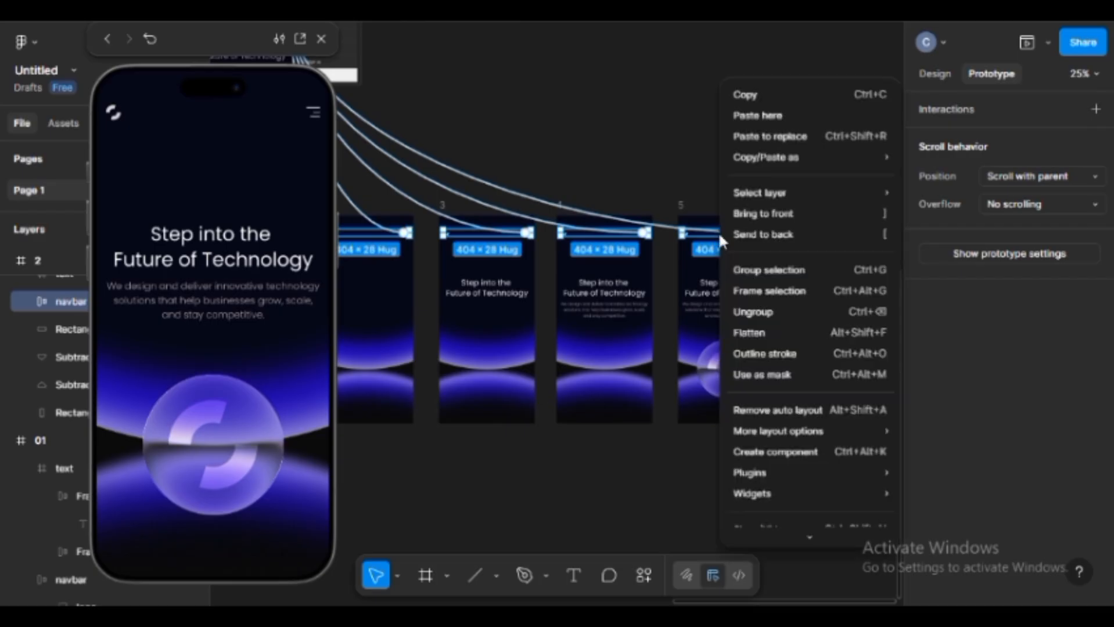
{"action": "left_click", "coordinate": [784, 129]}
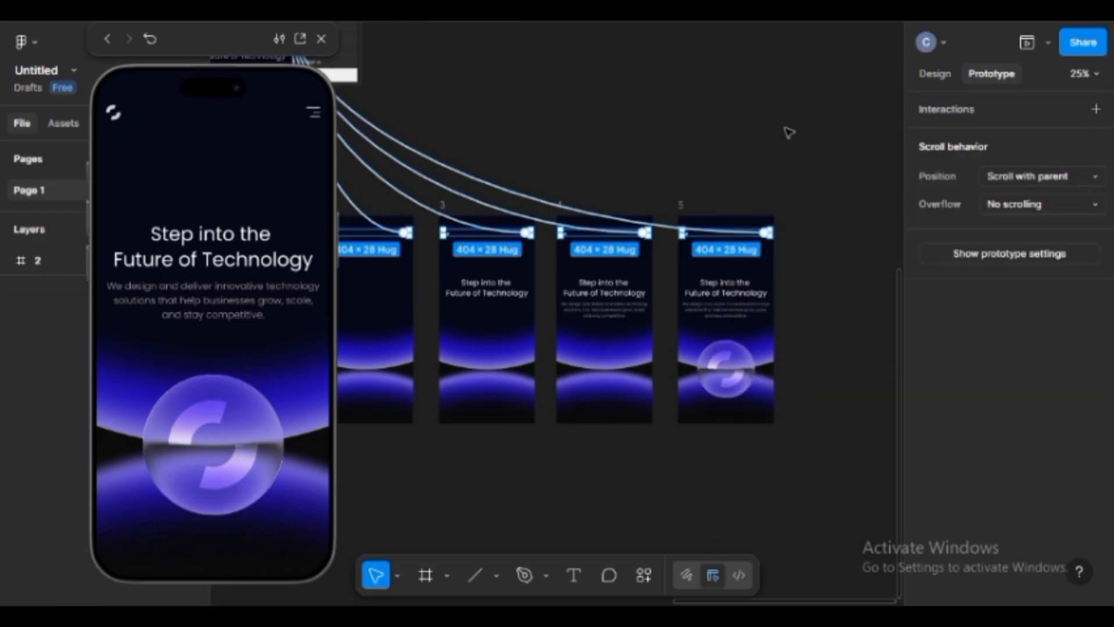
Set the duration of frame 2's Dissolve transition to frame 3 to 1000 ms
{"action": "left_click_drag", "start_coordinate": [647, 161], "coordinate": [795, 126]}
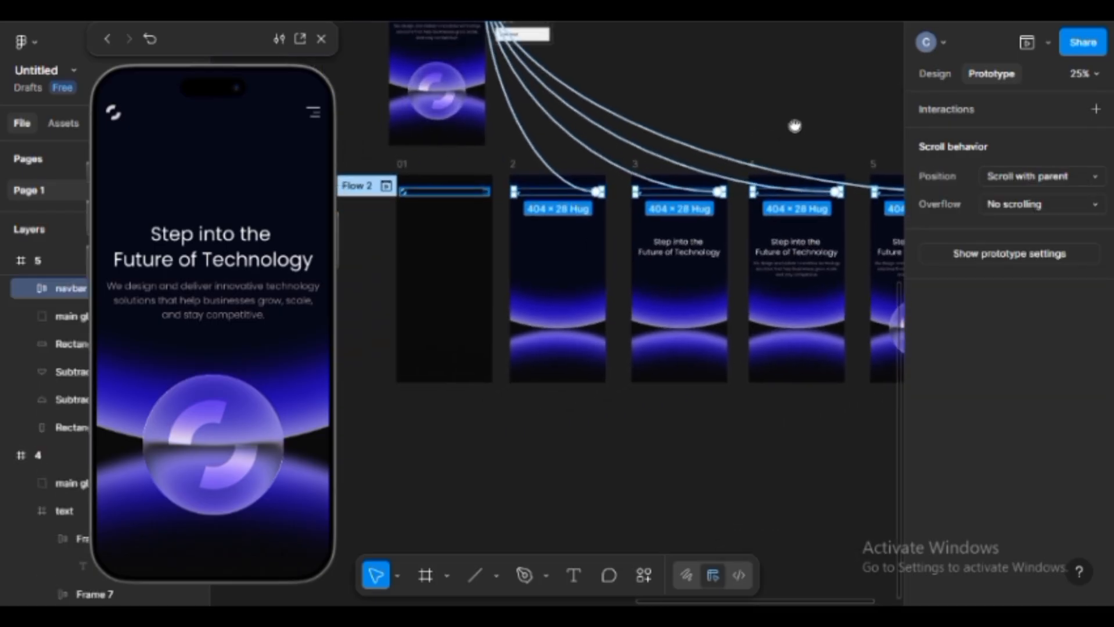
{"action": "left_click", "coordinate": [401, 164]}
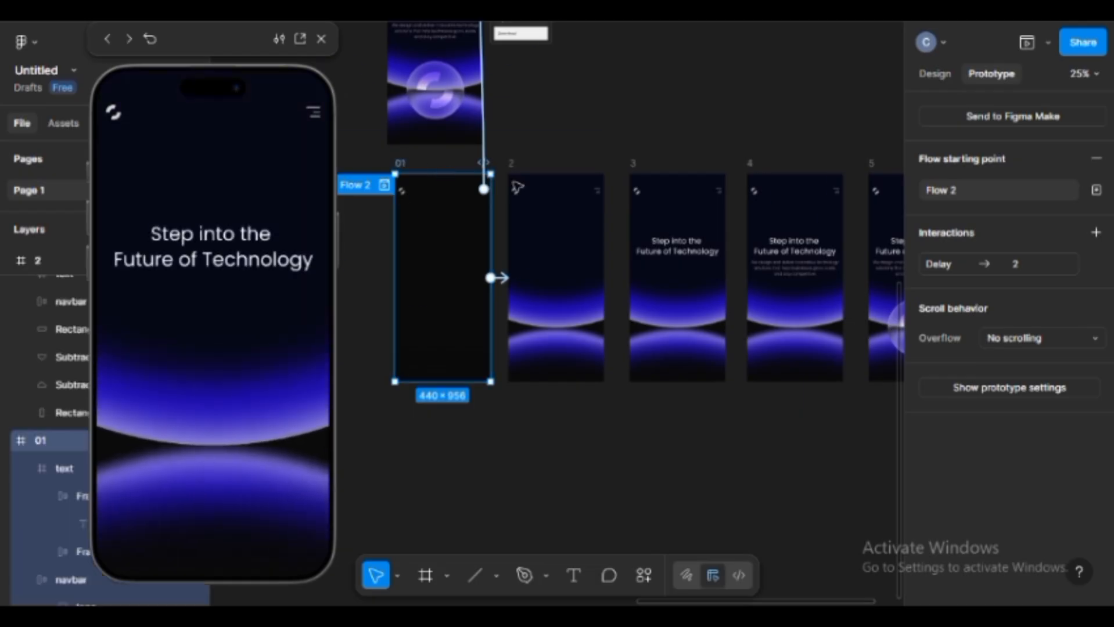
{"action": "left_click", "coordinate": [513, 165]}
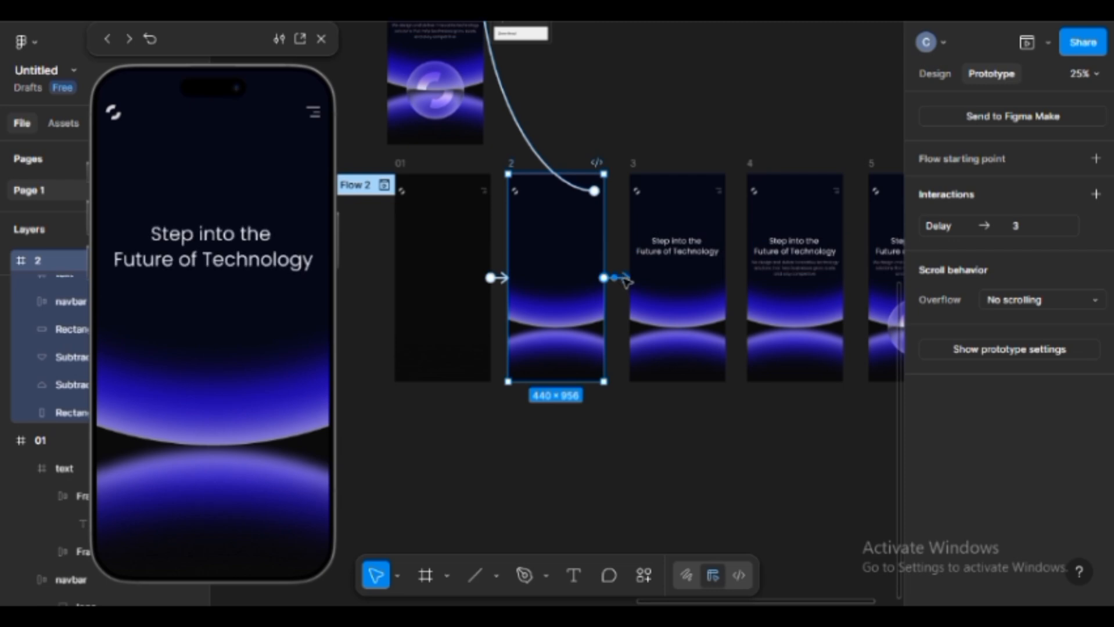
{"action": "left_click", "coordinate": [623, 278]}
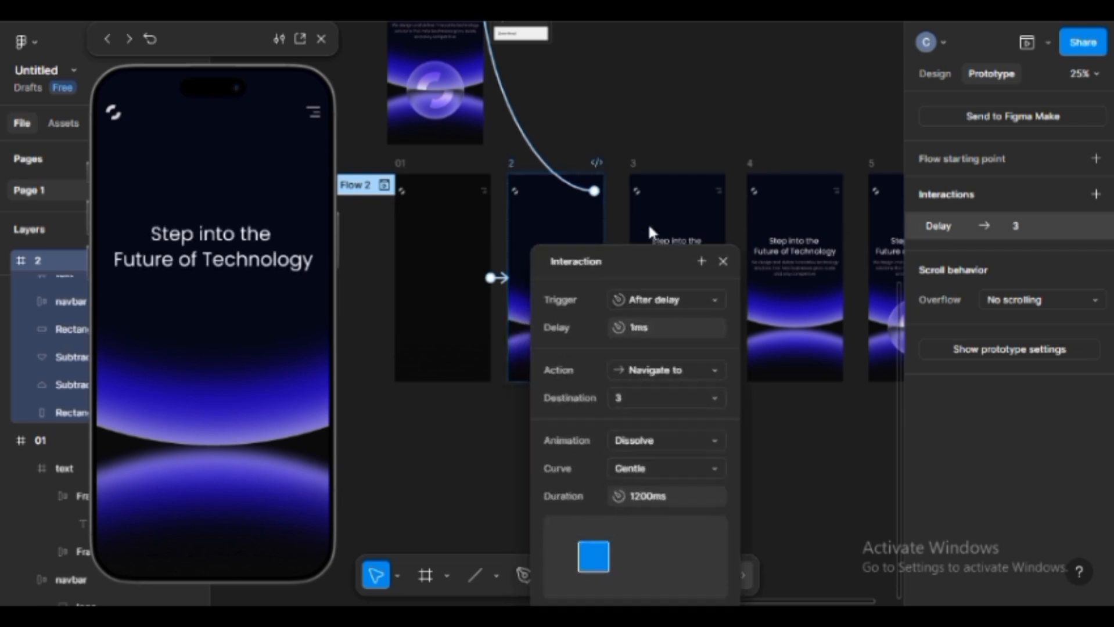
{"action": "left_click", "coordinate": [721, 373]}
{"action": "type", "text": "10"}
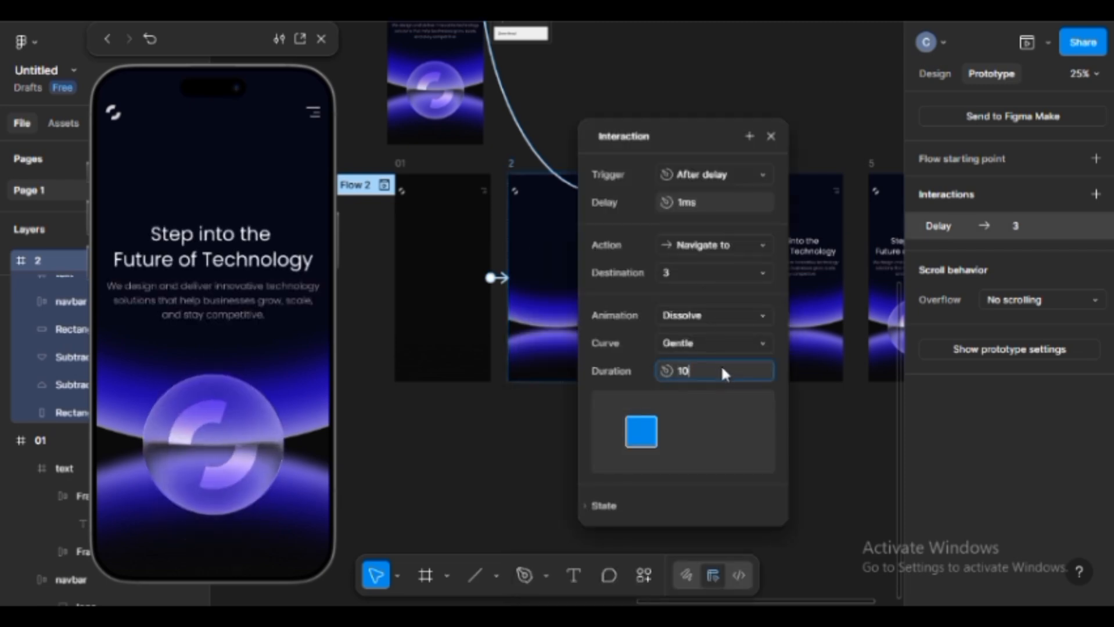
{"action": "type", "text": "00"}
{"action": "key", "text": "Return"}
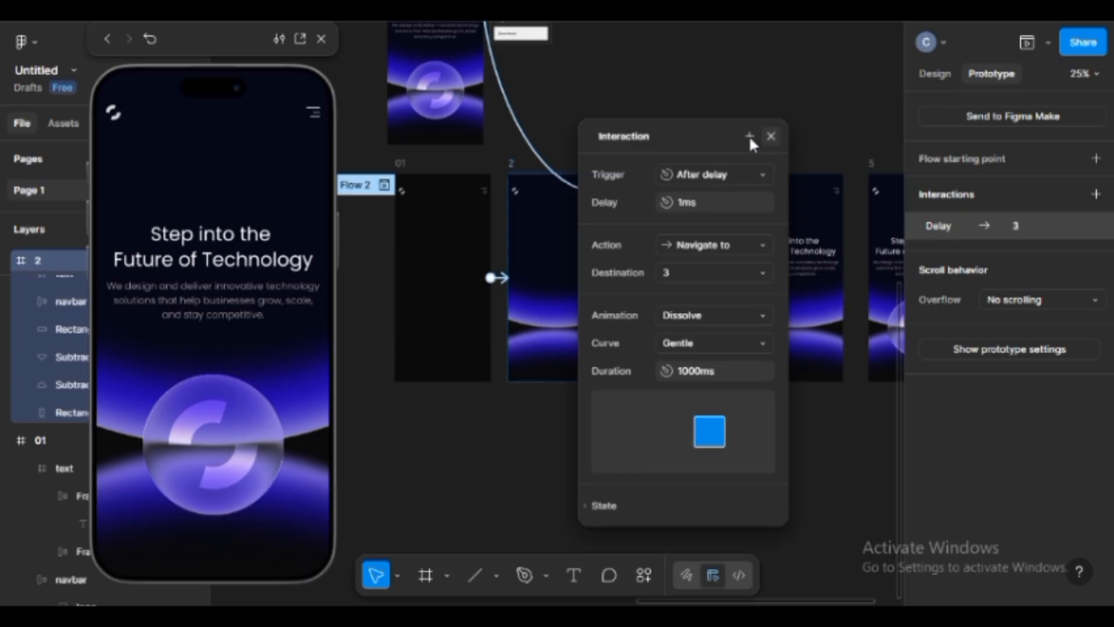
{"action": "key", "text": "Escape"}
Replay the preview from frame 01 and test closing the menu overlay with its X icon and from outside it
{"action": "left_click", "coordinate": [407, 165]}
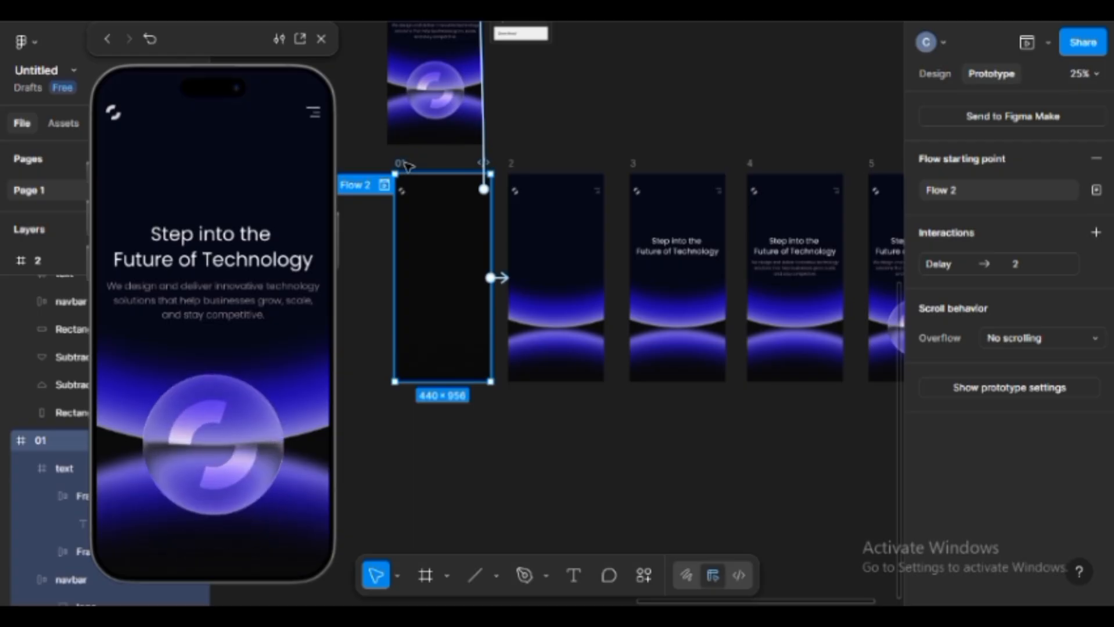
{"action": "left_click", "coordinate": [314, 112]}
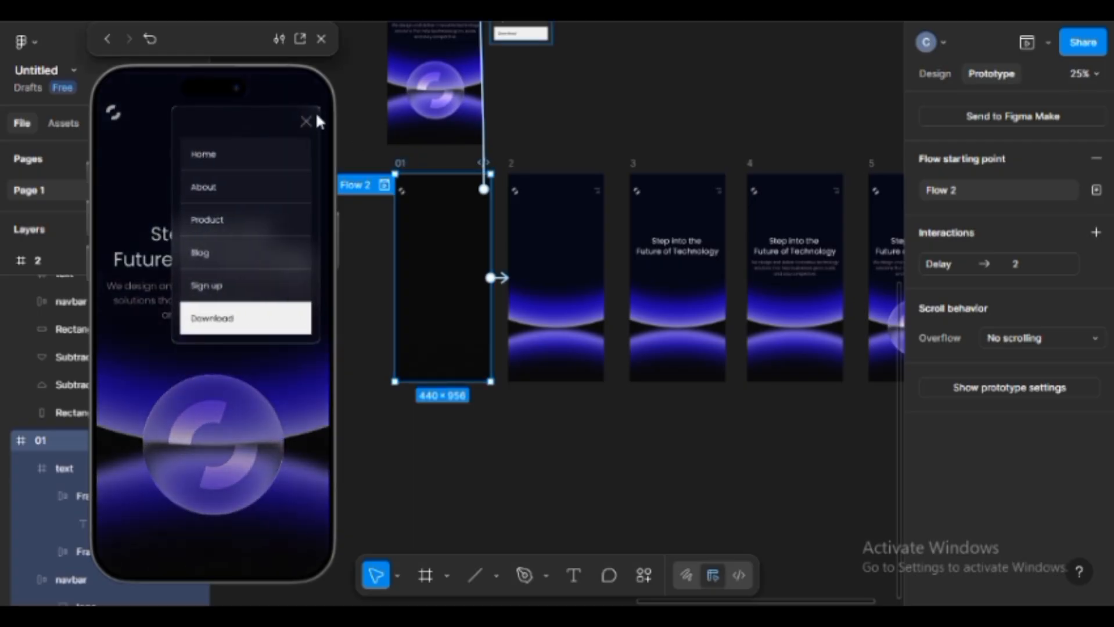
{"action": "left_click", "coordinate": [306, 121]}
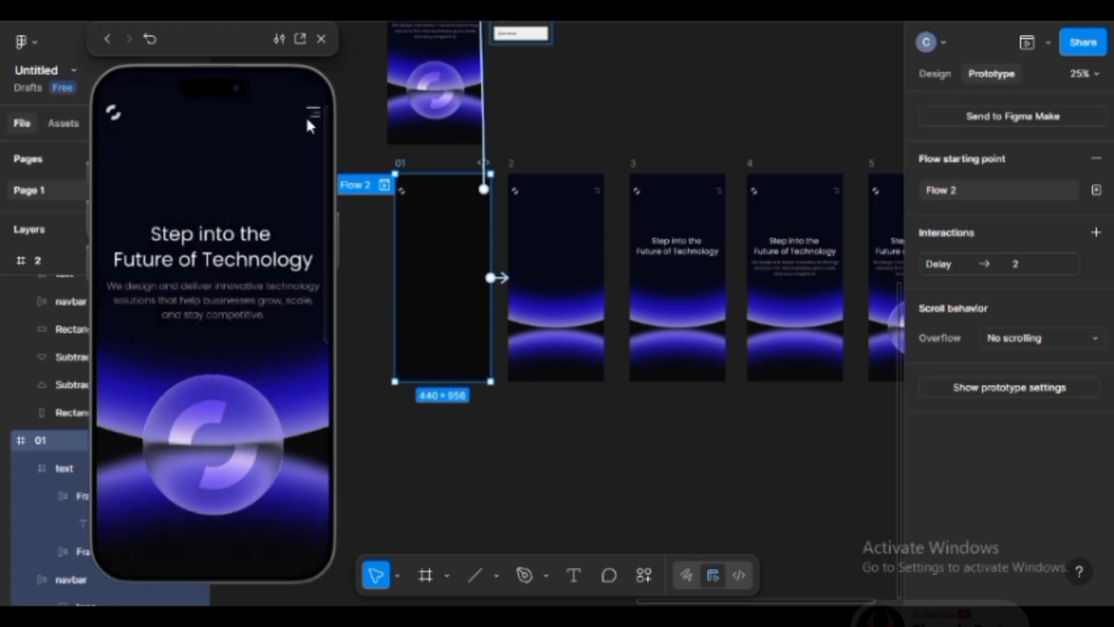
{"action": "left_click", "coordinate": [313, 115]}
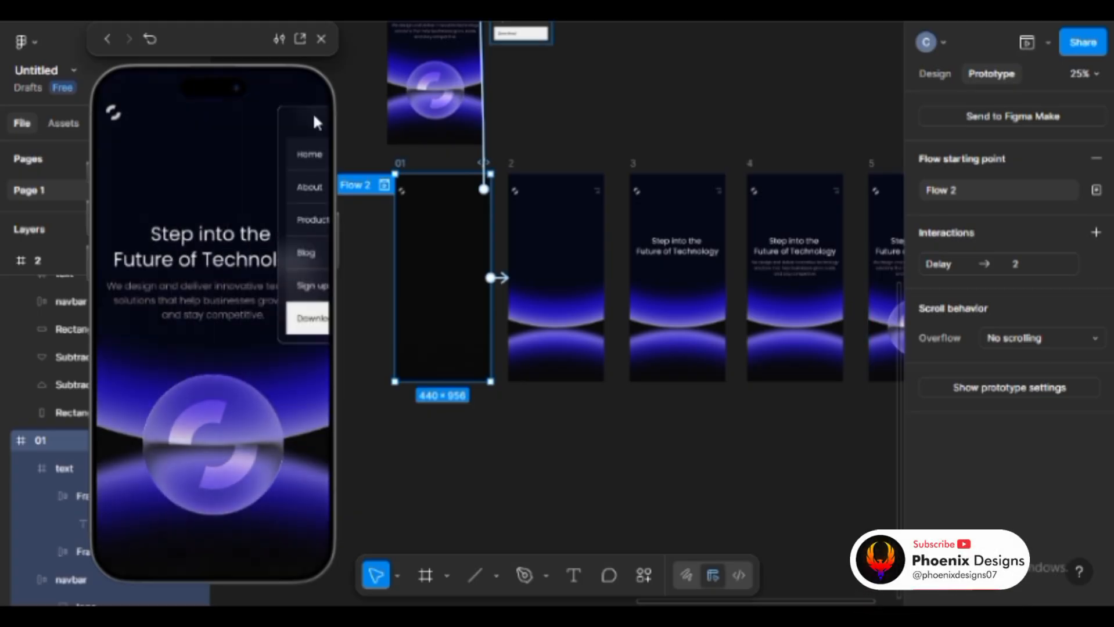
{"action": "left_click", "coordinate": [150, 267]}
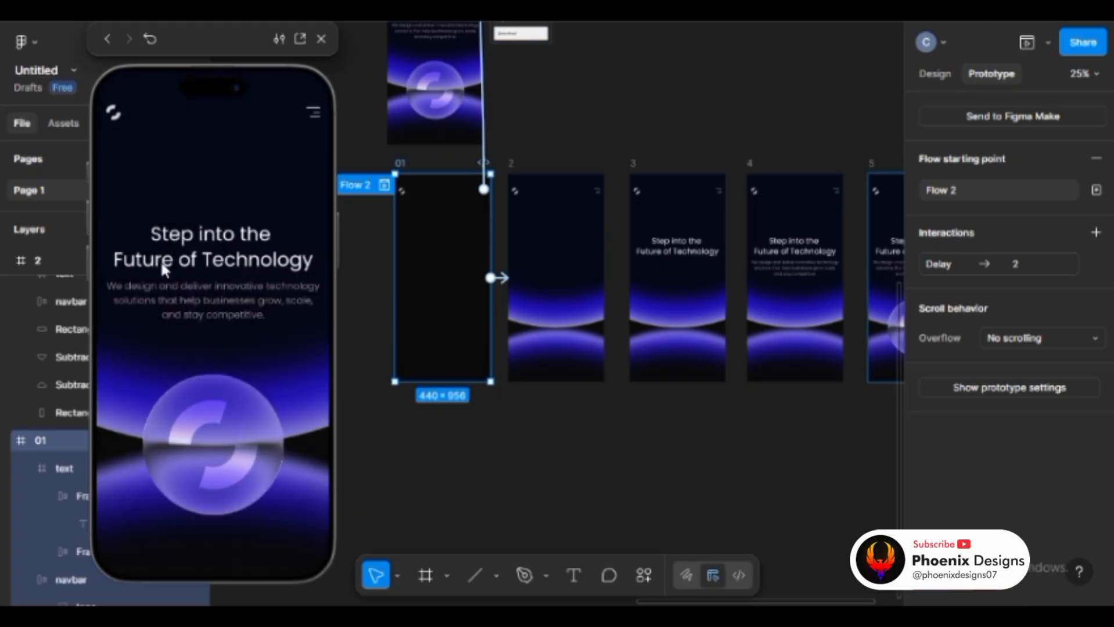